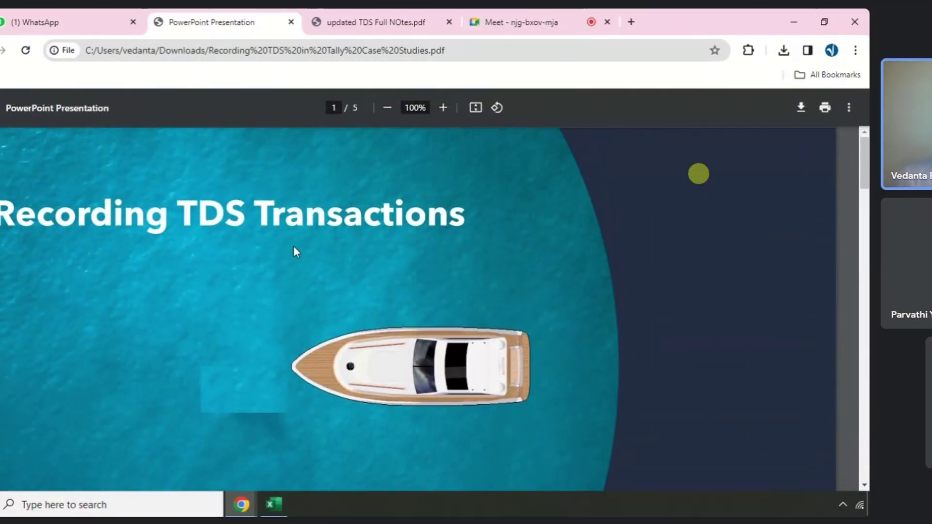
- Scroll the PDF to page 2's PAN and TAN slide, then switch to the Excel salary workbook
{"action": "scroll", "coordinate": [293, 246], "scroll_direction": "down", "scroll_amount": 10}
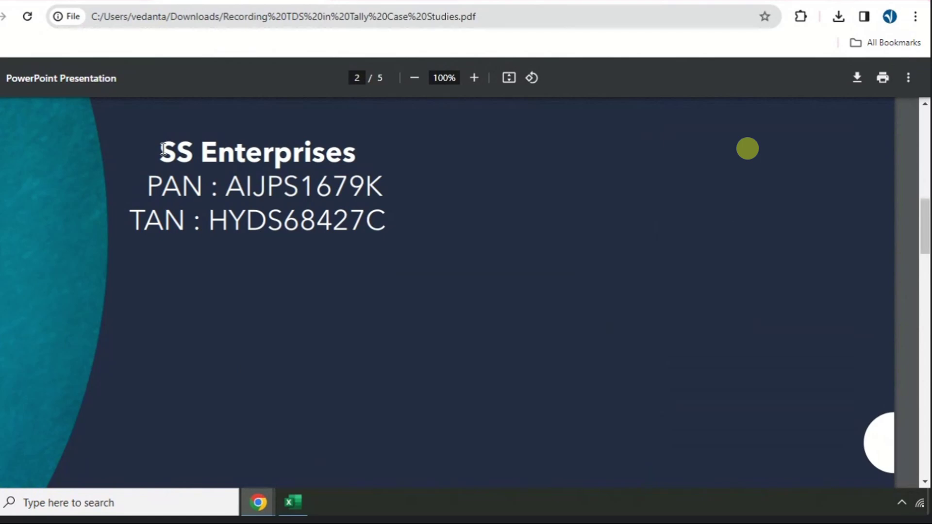
{"action": "left_click", "coordinate": [291, 503]}
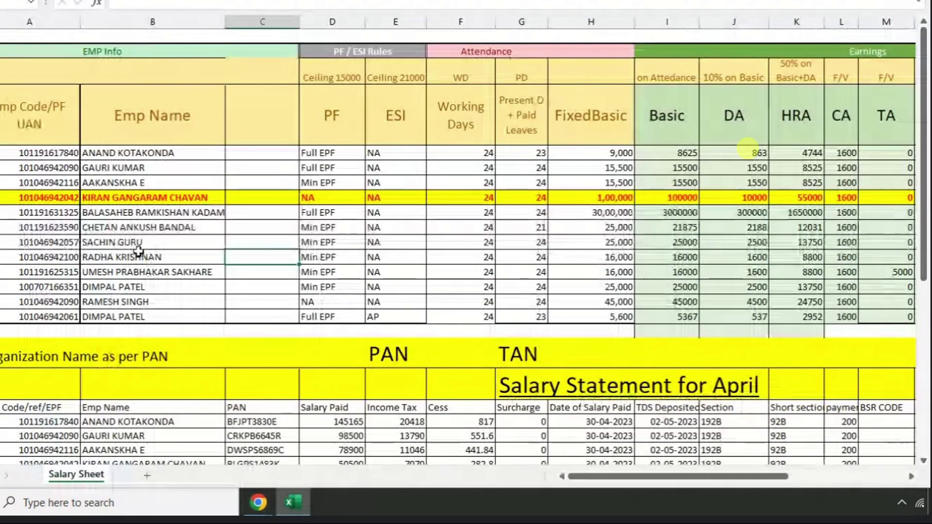
{"action": "mouse_move", "coordinate": [29, 121]}
{"action": "left_mouse_down"}
{"action": "mouse_move", "coordinate": [146, 243]}
{"action": "mouse_move", "coordinate": [485, 265]}
{"action": "mouse_move", "coordinate": [660, 289]}
{"action": "left_mouse_up"}
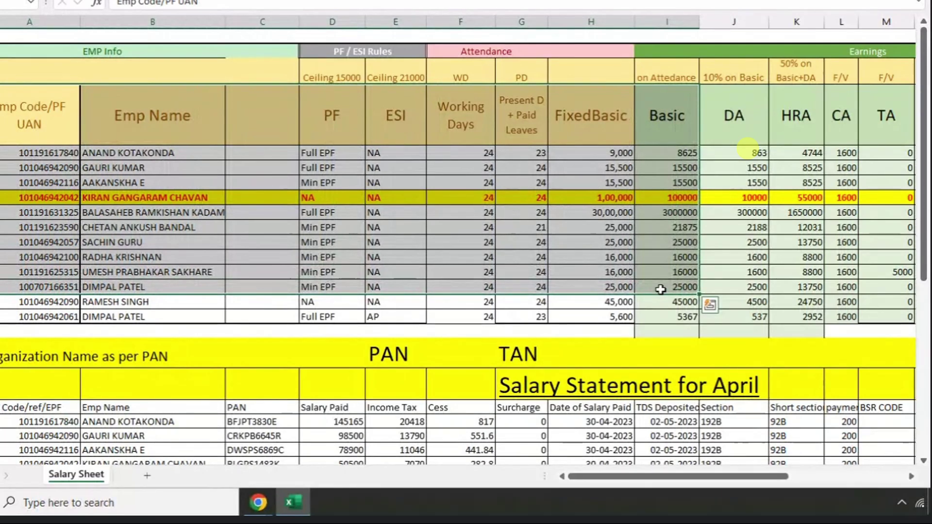
{"action": "key", "text": "Right"}
{"action": "key", "text": "Right"}
{"action": "key", "text": "Right"}
{"action": "key", "text": "Right"}
{"action": "key", "text": "Down"}
{"action": "key", "text": "Down"}
{"action": "key", "text": "Down"}
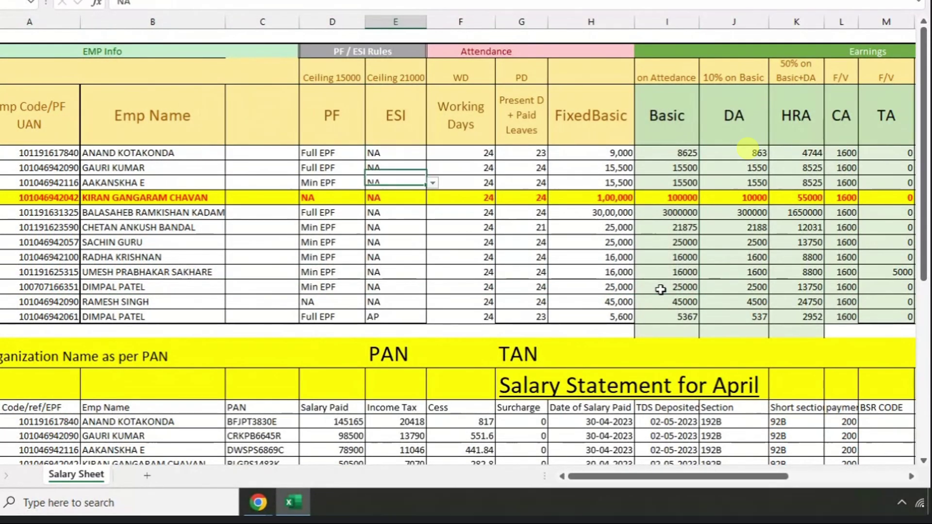
{"action": "key", "text": "Left"}
{"action": "key", "text": "Left"}
{"action": "key", "text": "Left"}
{"action": "key", "text": "Left"}
{"action": "key", "text": "Down"}
{"action": "key", "text": "Down"}
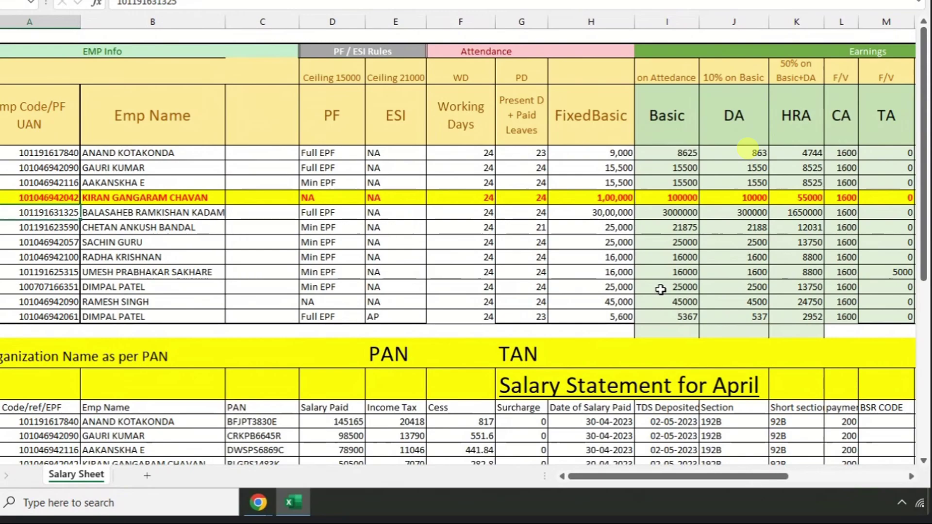
{"action": "left_click", "coordinate": [37, 195]}
{"action": "key", "text": "Right"}
{"action": "key", "text": "Right"}
{"action": "key", "text": "Right"}
{"action": "key", "text": "Right"}
{"action": "key", "text": "Right"}
{"action": "key", "text": "Right"}
{"action": "key", "text": "Right"}
{"action": "key", "text": "Right"}
{"action": "key", "text": "Right"}
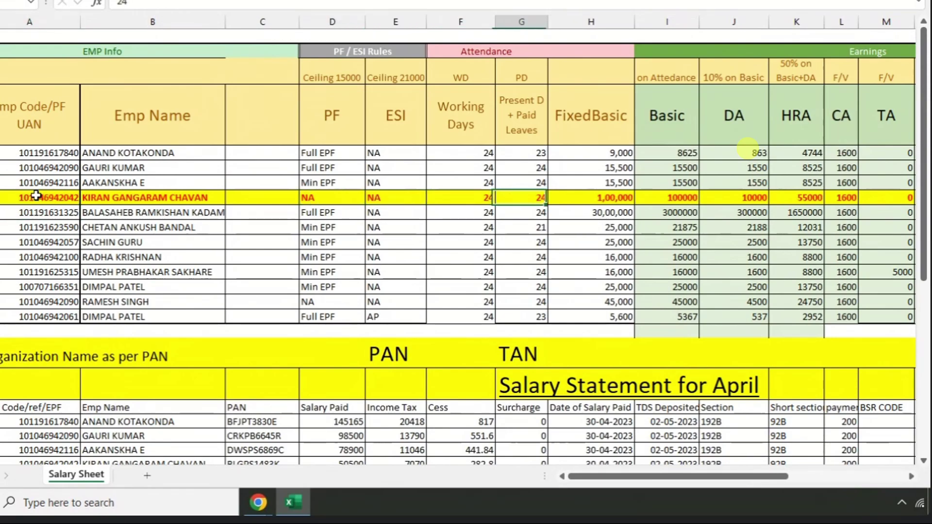
{"action": "key", "text": "Right"}
{"action": "key", "text": "Right"}
{"action": "key", "text": "Right"}
{"action": "key", "text": "Right"}
{"action": "key", "text": "Right"}
{"action": "key", "text": "Right"}
{"action": "key", "text": "Right"}
{"action": "key", "text": "Right"}
{"action": "key", "text": "Right"}
{"action": "key", "text": "Right"}
{"action": "key", "text": "Right"}
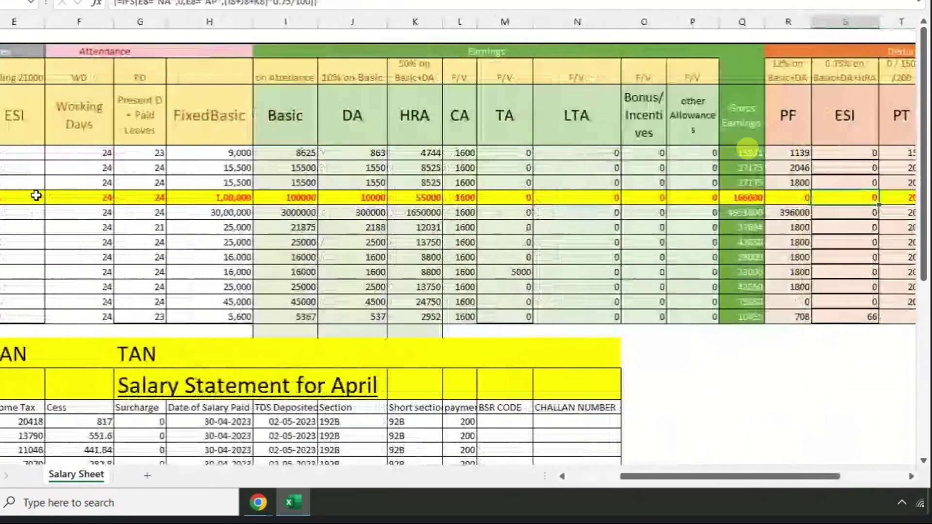
{"action": "key", "text": "Right"}
{"action": "key", "text": "Right"}
{"action": "key", "text": "Right"}
{"action": "key", "text": "Right"}
{"action": "key", "text": "Right"}
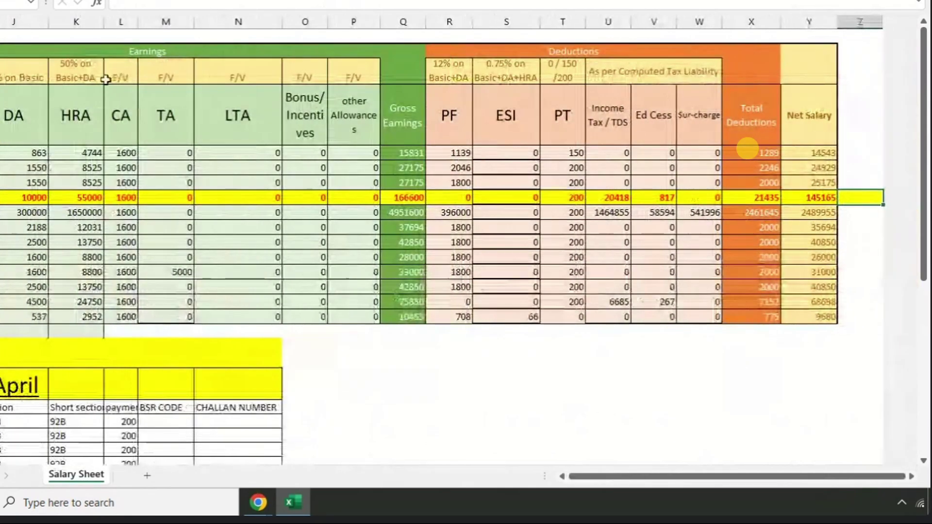
{"action": "left_click", "coordinate": [607, 196]}
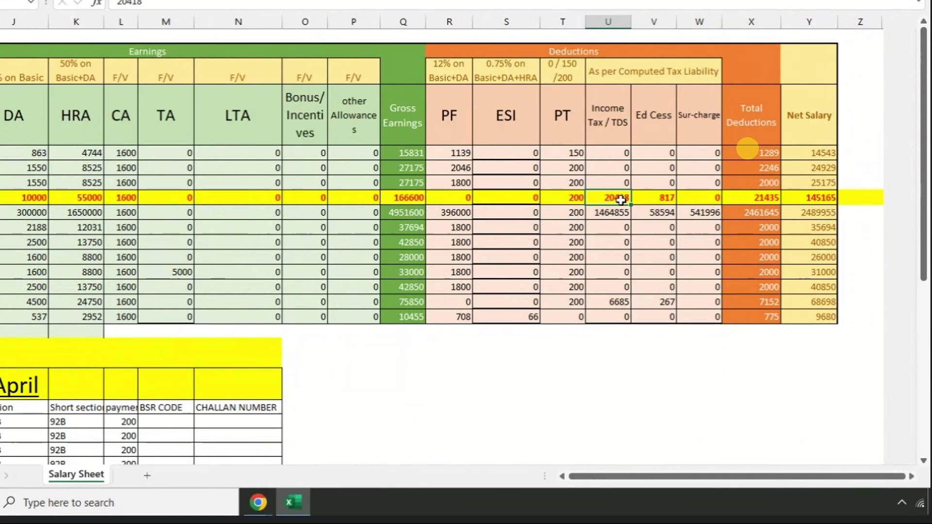
{"action": "left_click", "coordinate": [664, 198]}
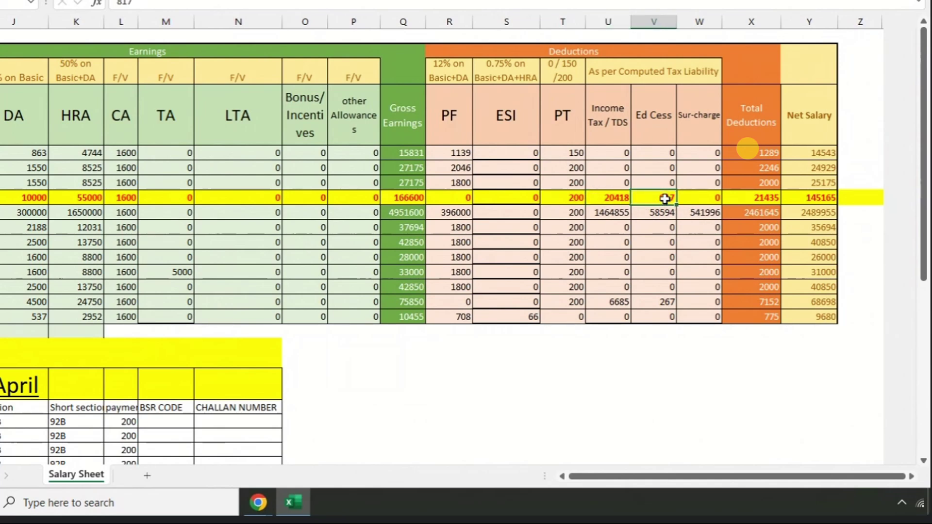
{"action": "left_click", "coordinate": [701, 198]}
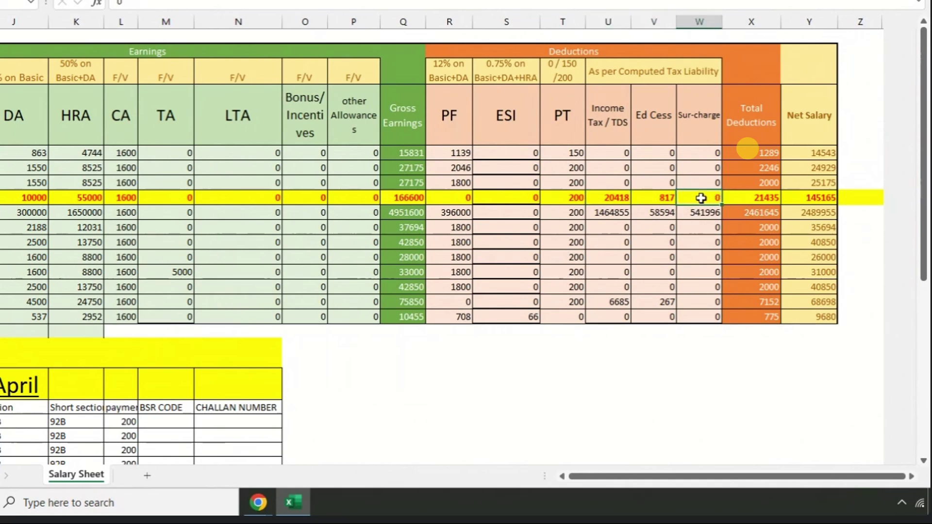
{"action": "left_click", "coordinate": [463, 213]}
{"action": "key", "text": "Left"}
{"action": "key", "text": "Left"}
{"action": "key", "text": "Left"}
{"action": "key", "text": "Left"}
{"action": "key", "text": "Left"}
{"action": "key", "text": "Left"}
{"action": "key", "text": "Left"}
{"action": "key", "text": "Left"}
{"action": "key", "text": "Left"}
{"action": "key", "text": "Left"}
{"action": "key", "text": "Left"}
{"action": "key", "text": "Left"}
{"action": "key", "text": "Left"}
{"action": "key", "text": "Left"}
{"action": "key", "text": "Left"}
{"action": "key", "text": "Left"}
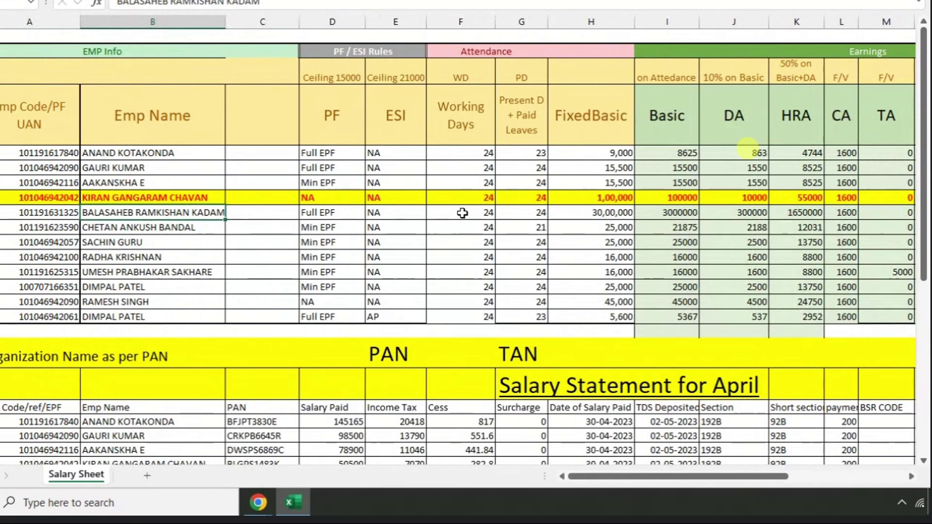
- Review the first employee's row up to the 541996 surcharge, select H5:U17, and scroll down to the April and May statements
{"action": "key", "text": "Right"}
{"action": "key", "text": "Right"}
{"action": "key", "text": "Right"}
{"action": "key", "text": "Right"}
{"action": "key", "text": "Right"}
{"action": "key", "text": "Right"}
{"action": "key", "text": "Right"}
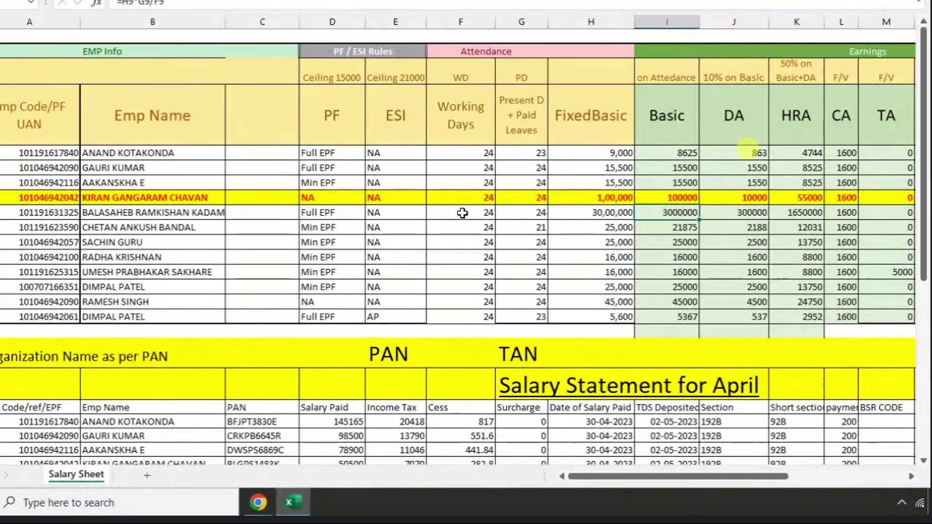
{"action": "key", "text": "Right"}
{"action": "key", "text": "Right"}
{"action": "key", "text": "Right"}
{"action": "key", "text": "Right"}
{"action": "key", "text": "Right"}
{"action": "key", "text": "Right"}
{"action": "key", "text": "Right"}
{"action": "key", "text": "Right"}
{"action": "key", "text": "Right"}
{"action": "key", "text": "Right"}
{"action": "key", "text": "Right"}
{"action": "key", "text": "Right"}
{"action": "key", "text": "Right"}
{"action": "key", "text": "Right"}
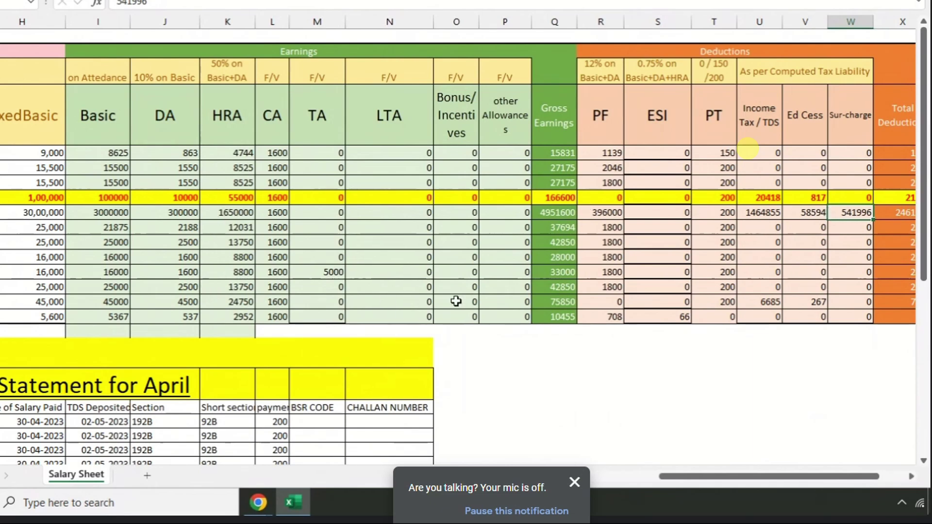
{"action": "left_click", "coordinate": [513, 369]}
{"action": "left_click_drag", "start_coordinate": [57, 95], "coordinate": [773, 307]}
{"action": "key", "text": "Left"}
{"action": "key", "text": "Left"}
{"action": "key", "text": "Left"}
{"action": "key", "text": "Left"}
{"action": "key", "text": "Left"}
{"action": "key", "text": "Left"}
{"action": "key", "text": "Left"}
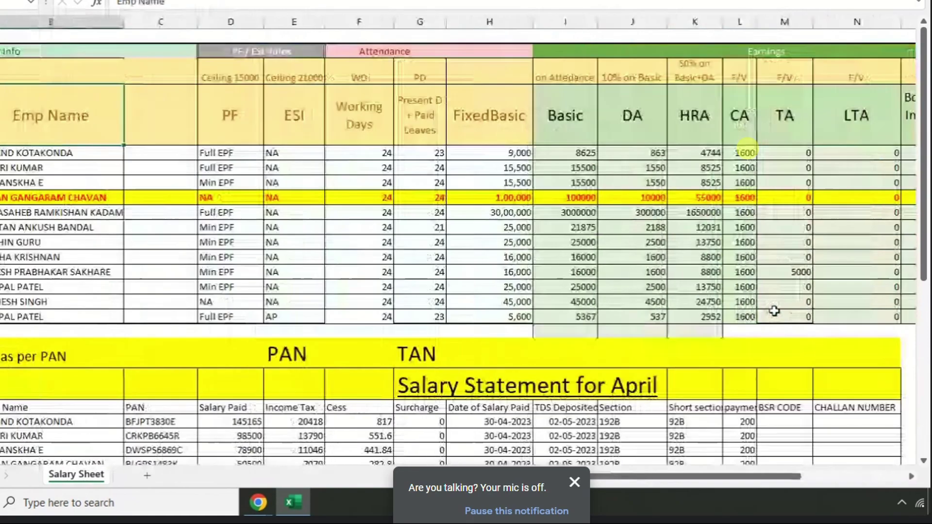
{"action": "scroll", "coordinate": [409, 326], "scroll_direction": "down", "scroll_amount": 4}
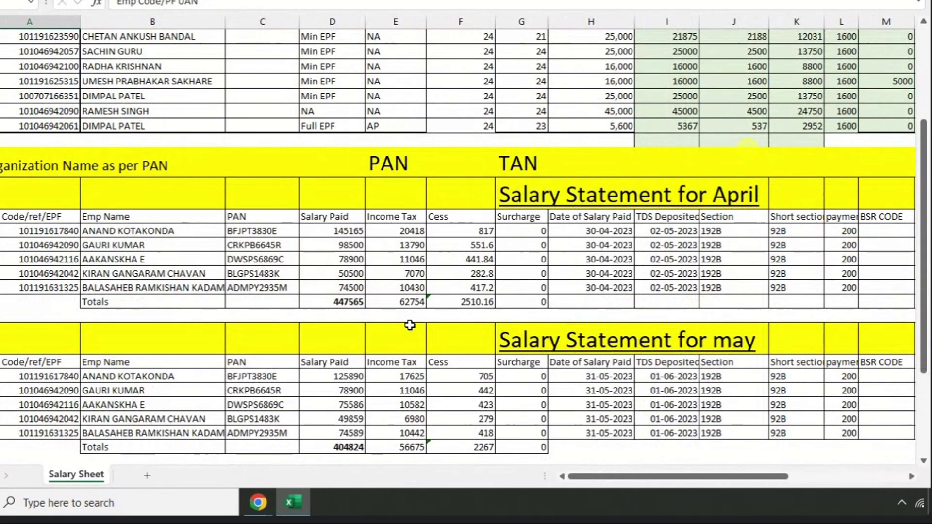
{"action": "scroll", "coordinate": [173, 271], "scroll_direction": "up", "scroll_amount": 3}
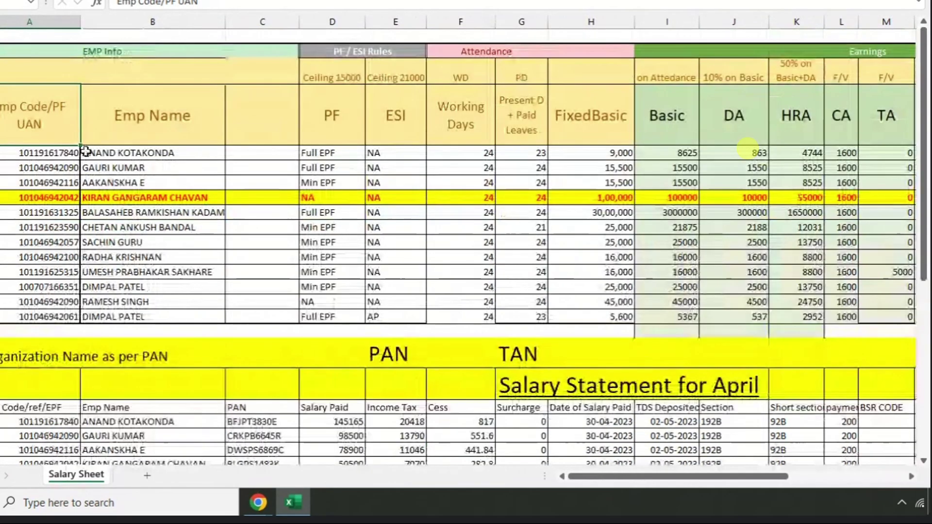
{"action": "scroll", "coordinate": [77, 217], "scroll_direction": "down", "scroll_amount": 2}
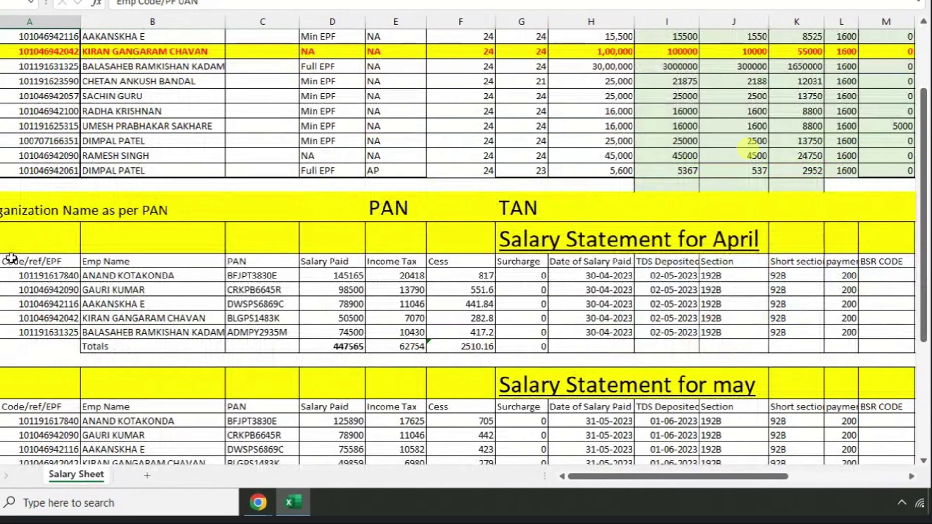
{"action": "left_click_drag", "start_coordinate": [10, 262], "coordinate": [13, 330]}
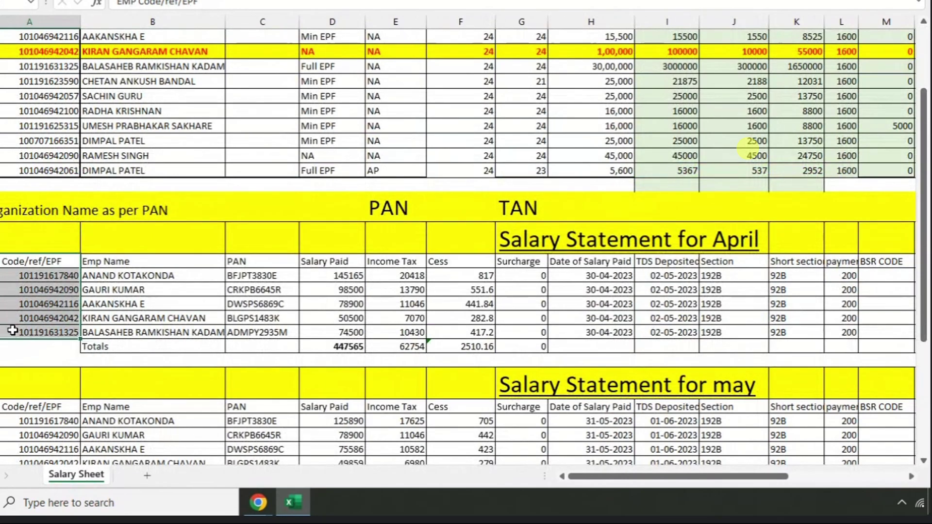
{"action": "scroll", "coordinate": [13, 321], "scroll_direction": "up", "scroll_amount": 3}
{"action": "left_click_drag", "start_coordinate": [23, 153], "coordinate": [27, 289]}
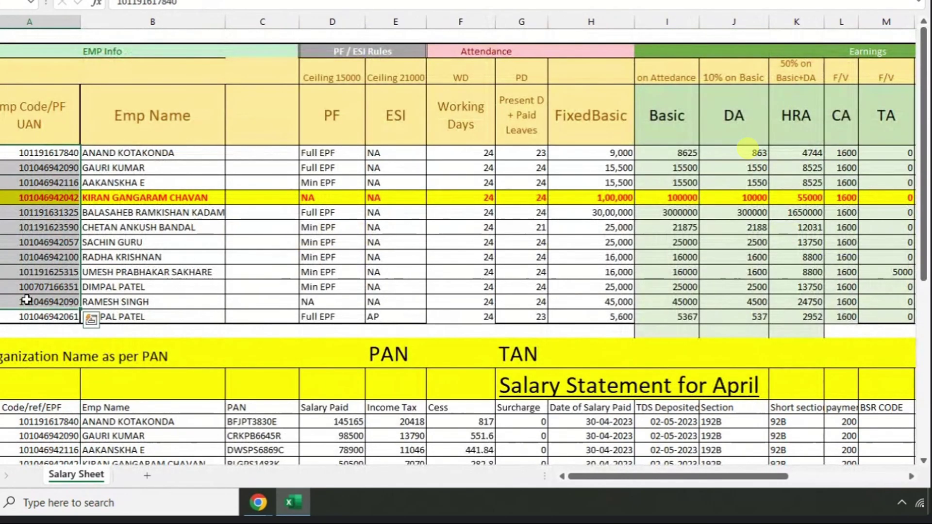
{"action": "left_click_drag", "start_coordinate": [121, 154], "coordinate": [116, 273]}
{"action": "scroll", "coordinate": [57, 235], "scroll_direction": "down", "scroll_amount": 6}
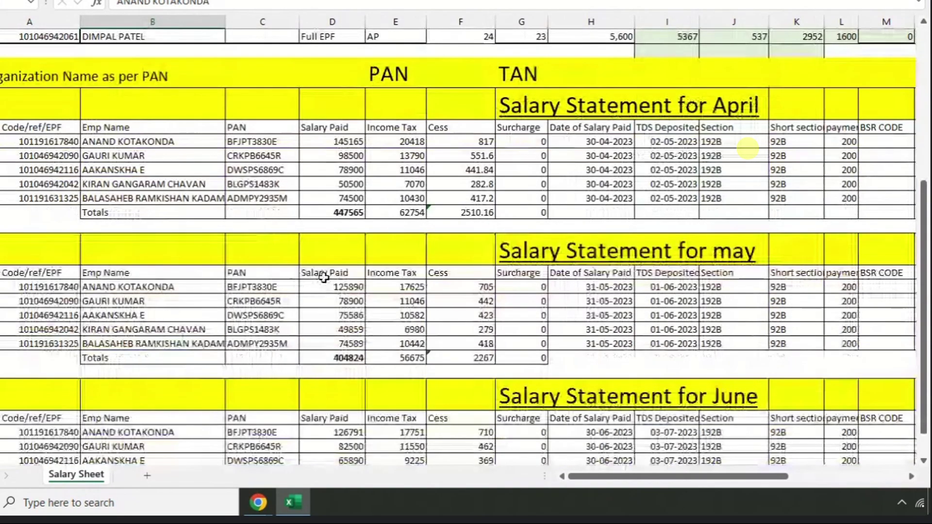
{"action": "left_click_drag", "start_coordinate": [324, 278], "coordinate": [323, 356]}
{"action": "scroll", "coordinate": [342, 272], "scroll_direction": "up", "scroll_amount": 2}
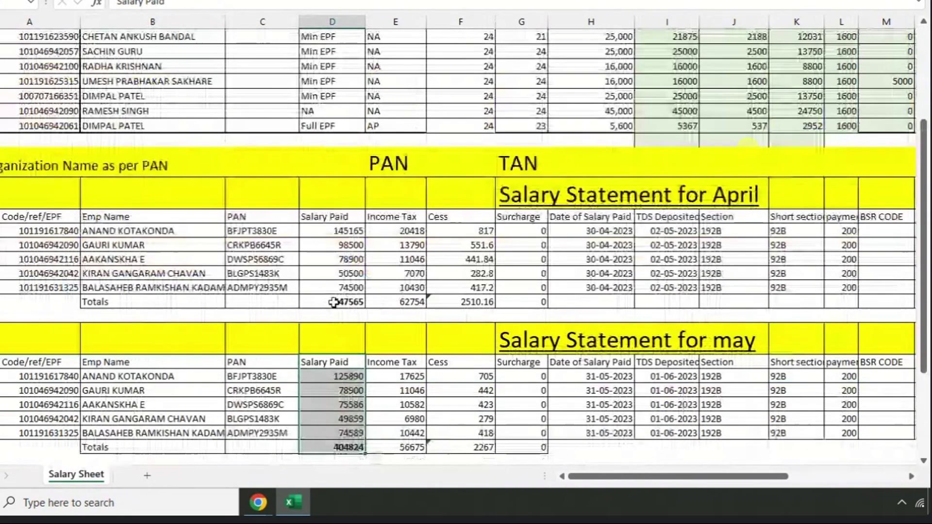
{"action": "left_click", "coordinate": [324, 232]}
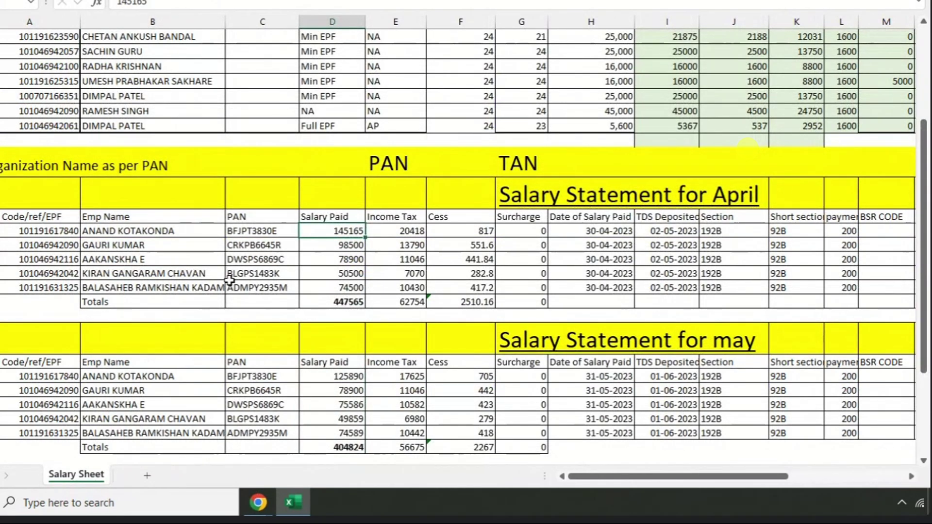
{"action": "left_click", "coordinate": [339, 273]}
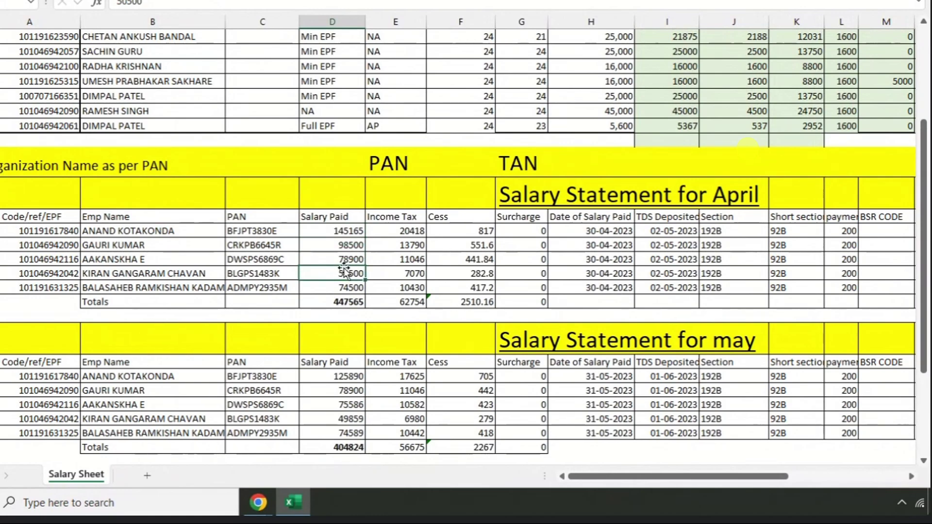
{"action": "scroll", "coordinate": [344, 269], "scroll_direction": "up", "scroll_amount": 5}
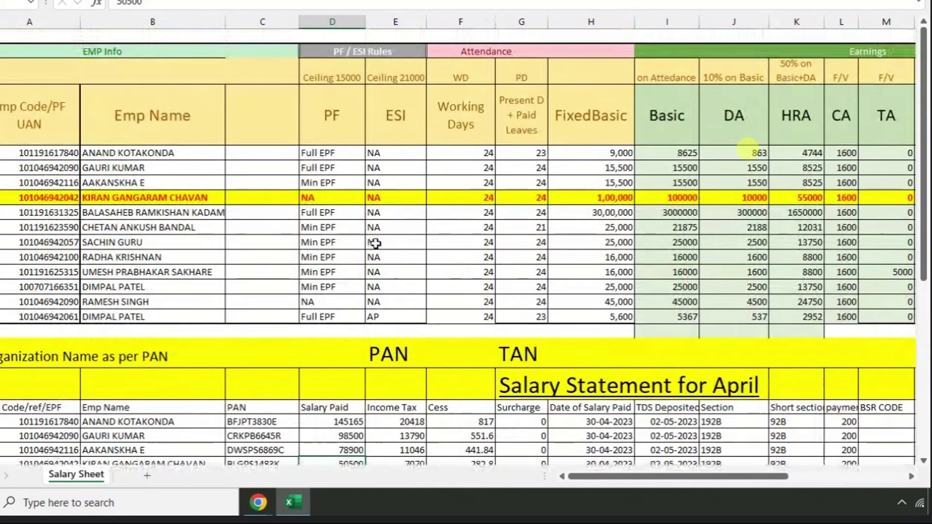
{"action": "left_click", "coordinate": [199, 196]}
{"action": "scroll", "coordinate": [198, 193], "scroll_direction": "down", "scroll_amount": 1}
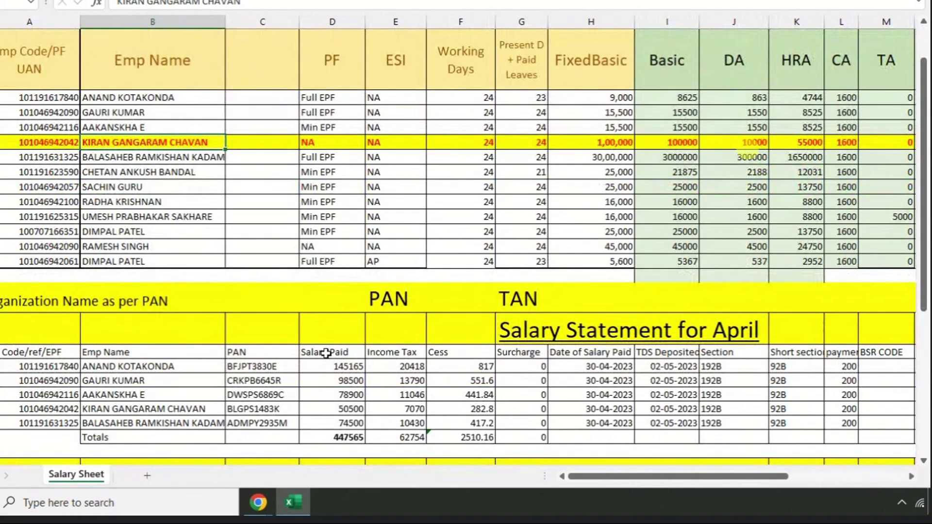
{"action": "left_click", "coordinate": [330, 367]}
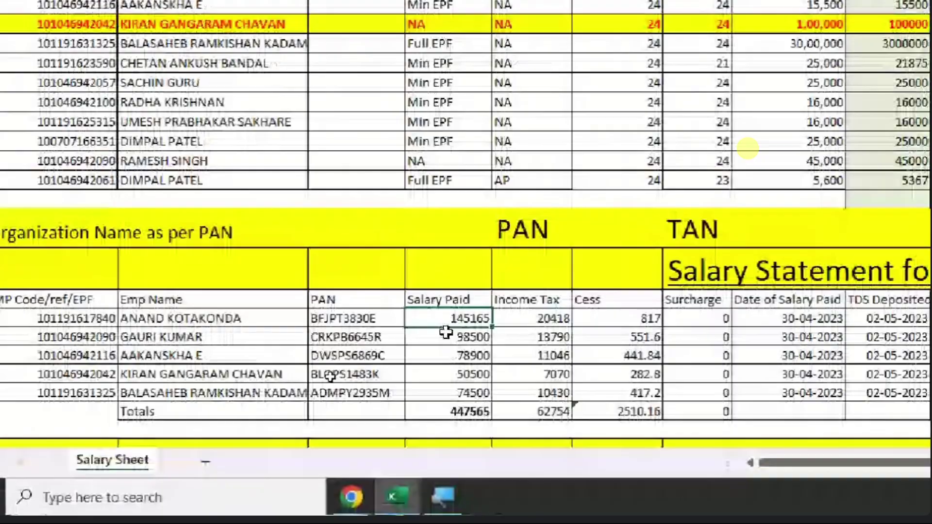
{"action": "scroll", "coordinate": [443, 329], "scroll_direction": "up", "scroll_amount": 3}
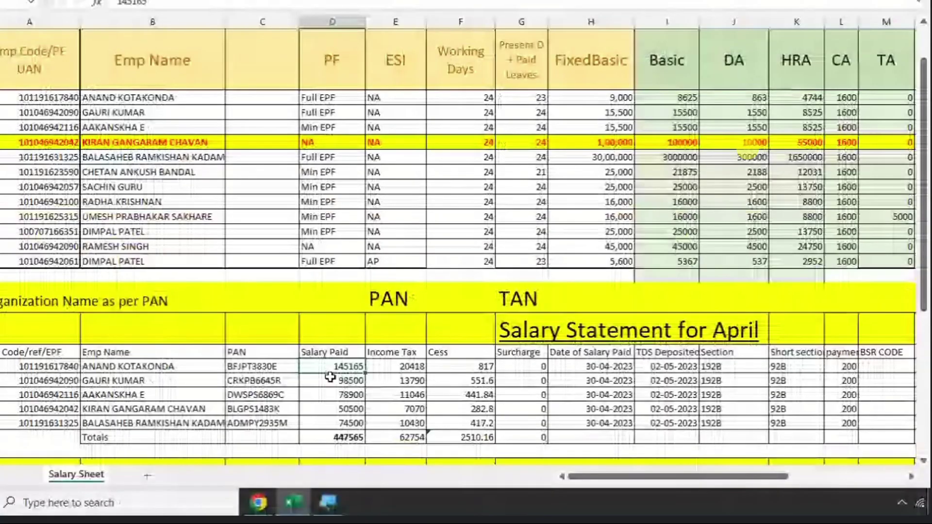
{"action": "left_click", "coordinate": [472, 142]}
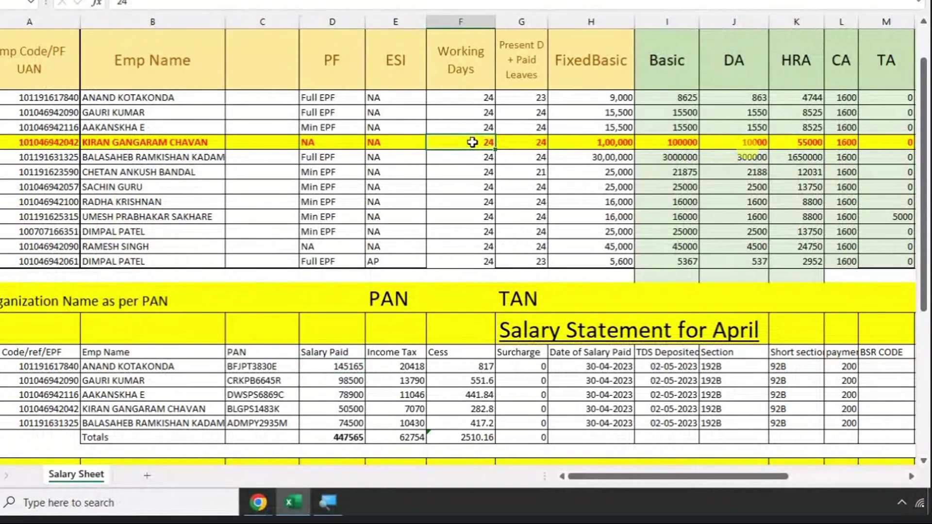
{"action": "key", "text": "Right"}
{"action": "key", "text": "Right"}
{"action": "key", "text": "Right"}
{"action": "key", "text": "Right"}
{"action": "key", "text": "Right"}
{"action": "key", "text": "Right"}
{"action": "key", "text": "Right"}
{"action": "key", "text": "Right"}
{"action": "key", "text": "Right"}
{"action": "key", "text": "Right"}
{"action": "key", "text": "Right"}
{"action": "key", "text": "Right"}
{"action": "key", "text": "Right"}
{"action": "key", "text": "Right"}
{"action": "key", "text": "Right"}
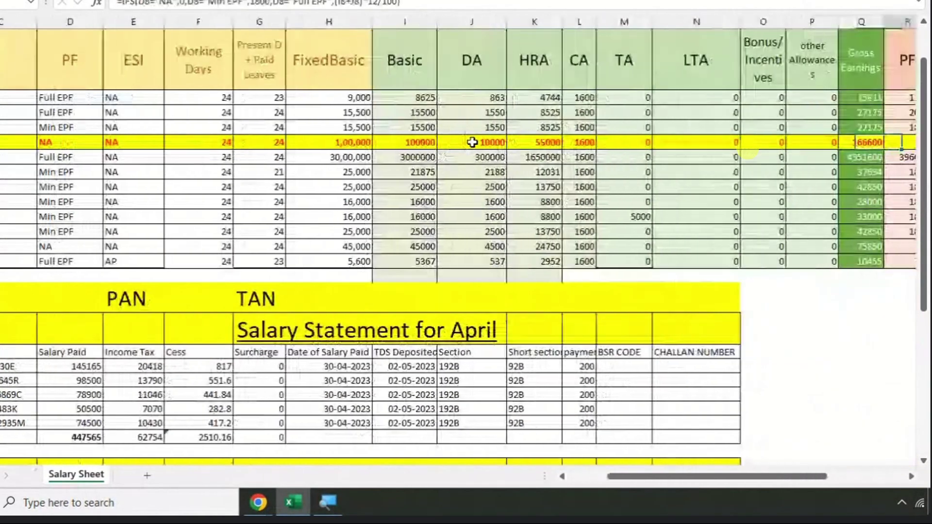
{"action": "key", "text": "Right"}
{"action": "key", "text": "Right"}
{"action": "key", "text": "Right"}
{"action": "key", "text": "Right"}
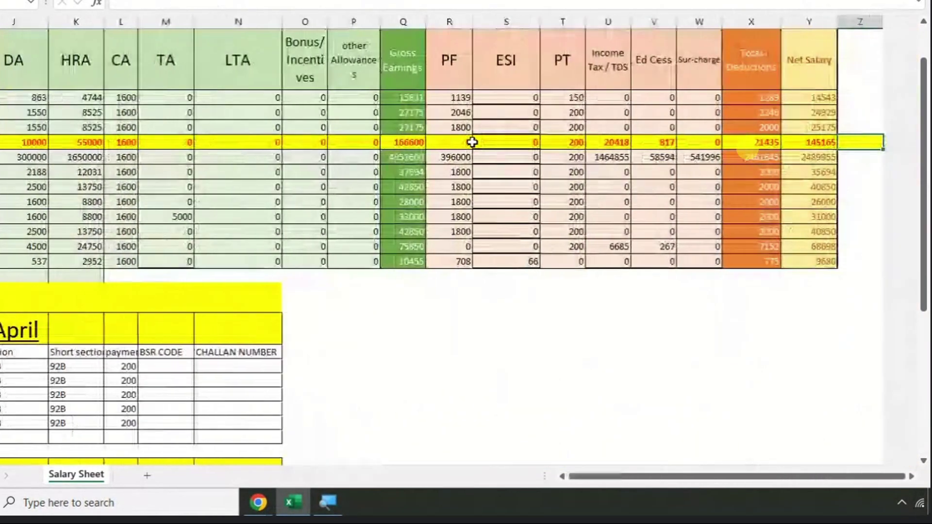
{"action": "key", "text": "Left"}
{"action": "key", "text": "Right"}
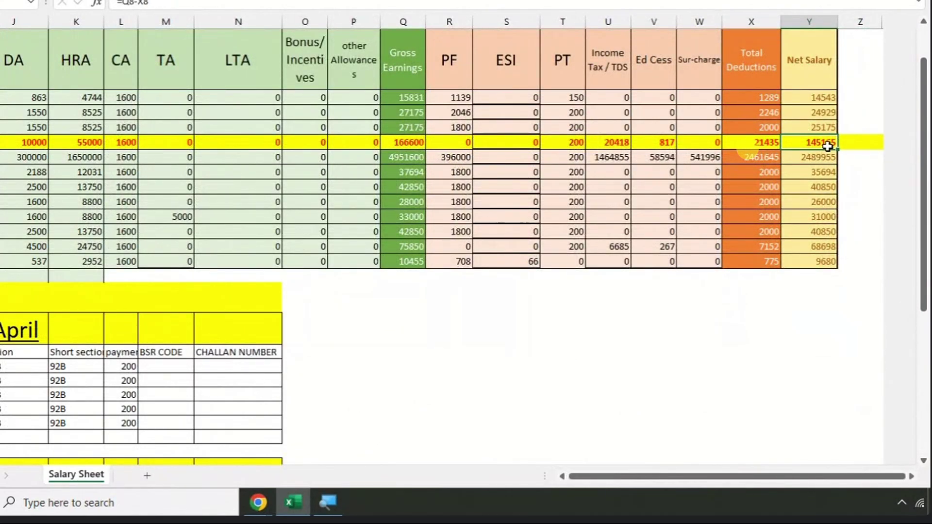
{"action": "left_click_drag", "start_coordinate": [426, 76], "coordinate": [414, 233]}
{"action": "left_click_drag", "start_coordinate": [457, 98], "coordinate": [656, 100]}
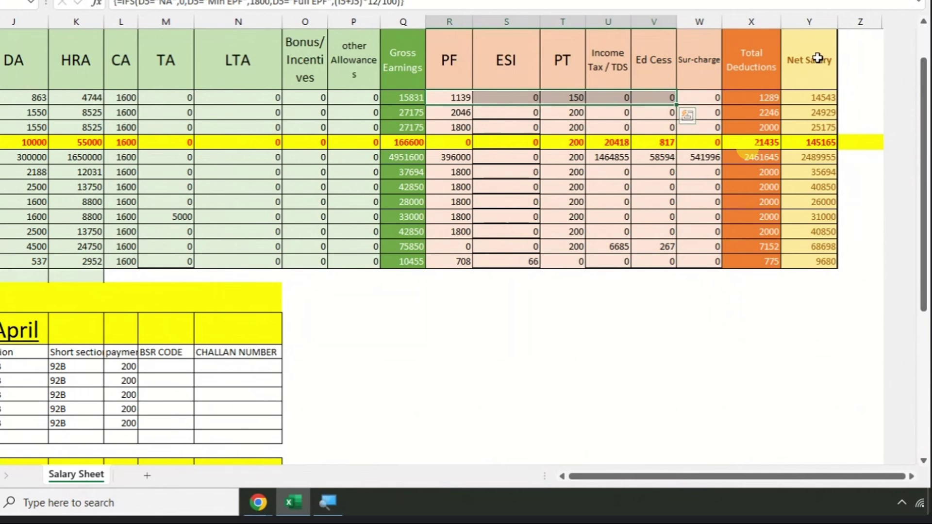
{"action": "left_click_drag", "start_coordinate": [811, 58], "coordinate": [836, 281]}
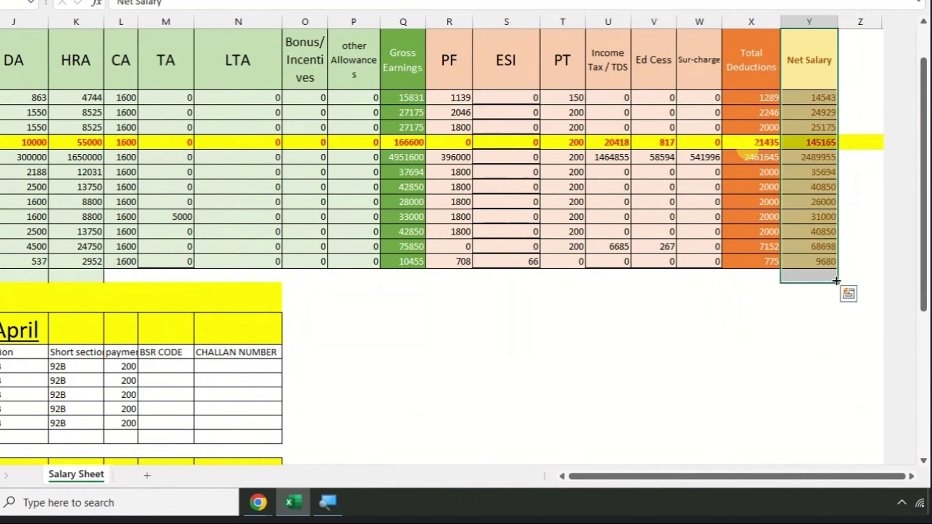
{"action": "key", "text": "Left"}
{"action": "key", "text": "Home"}
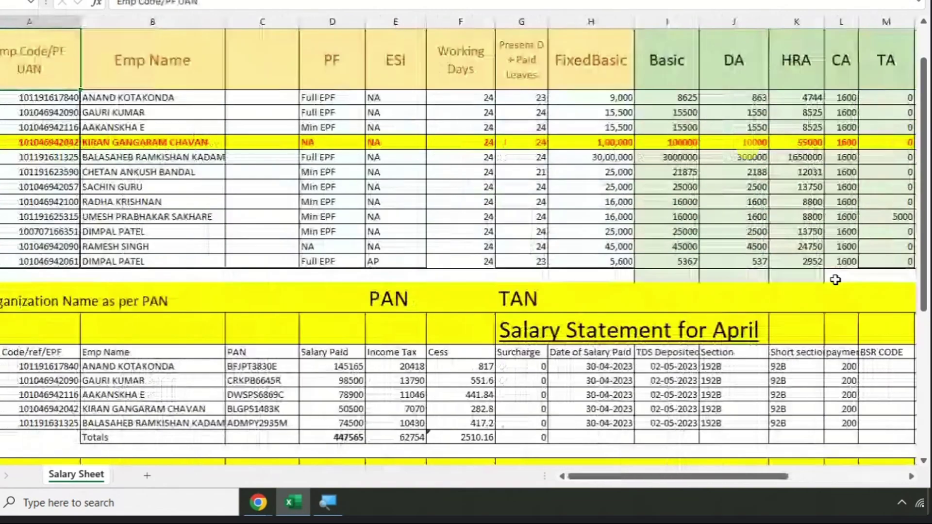
{"action": "scroll", "coordinate": [262, 315], "scroll_direction": "down", "scroll_amount": 2}
{"action": "left_click_drag", "start_coordinate": [259, 262], "coordinate": [265, 276]}
{"action": "left_click_drag", "start_coordinate": [320, 264], "coordinate": [337, 357]}
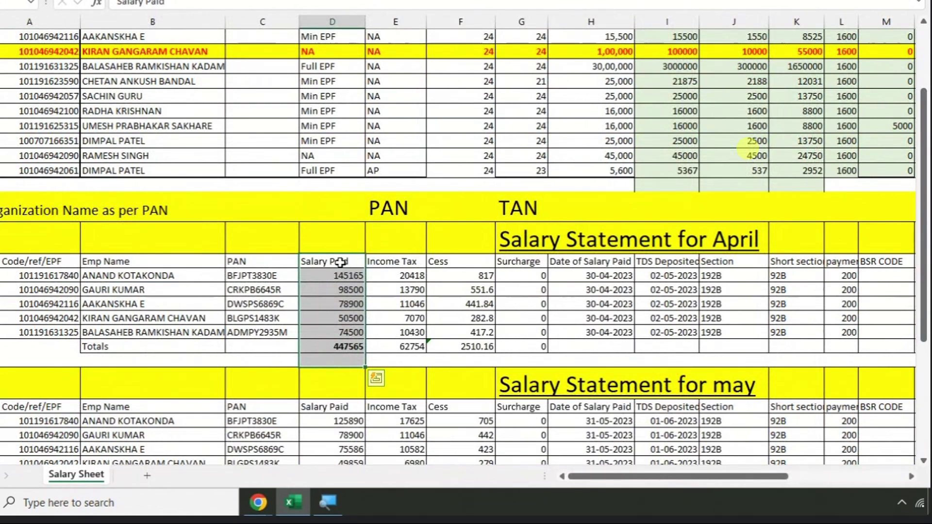
{"action": "left_click_drag", "start_coordinate": [399, 257], "coordinate": [420, 357]}
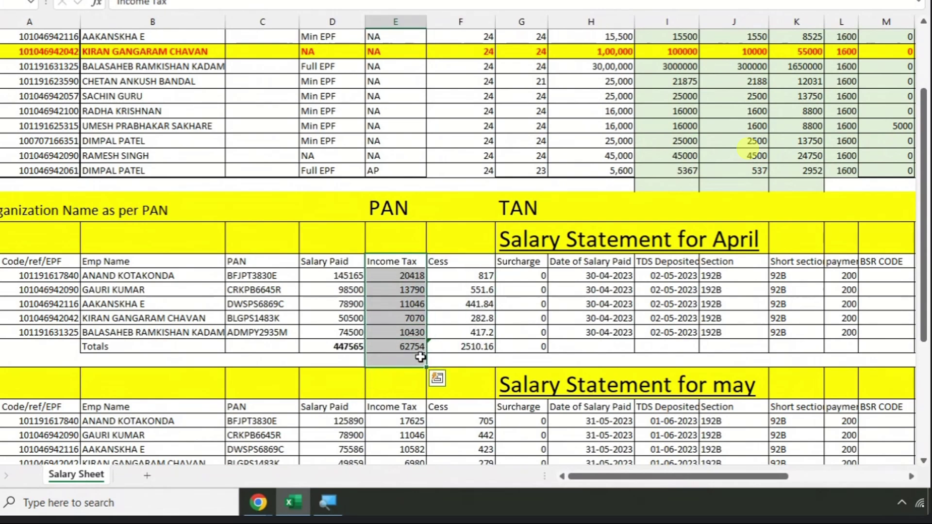
{"action": "left_click_drag", "start_coordinate": [466, 264], "coordinate": [466, 346]}
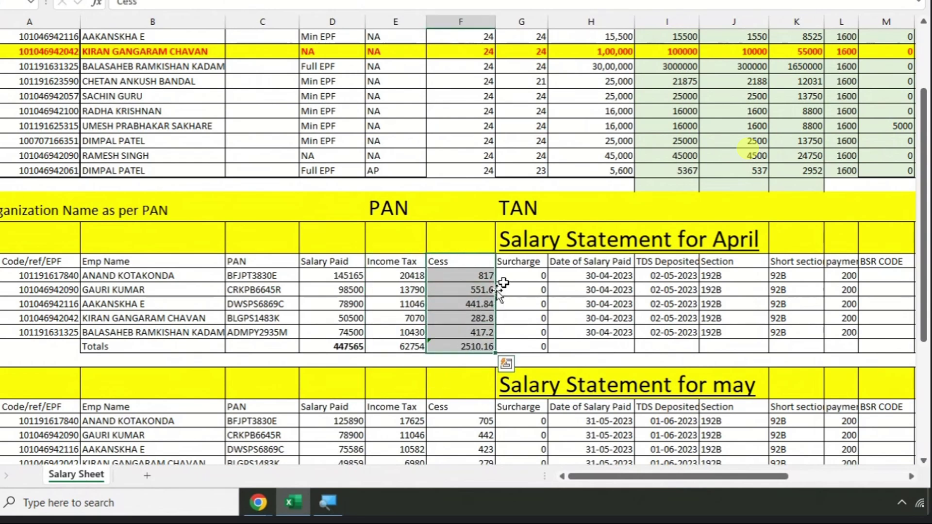
{"action": "left_click_drag", "start_coordinate": [518, 262], "coordinate": [514, 350]}
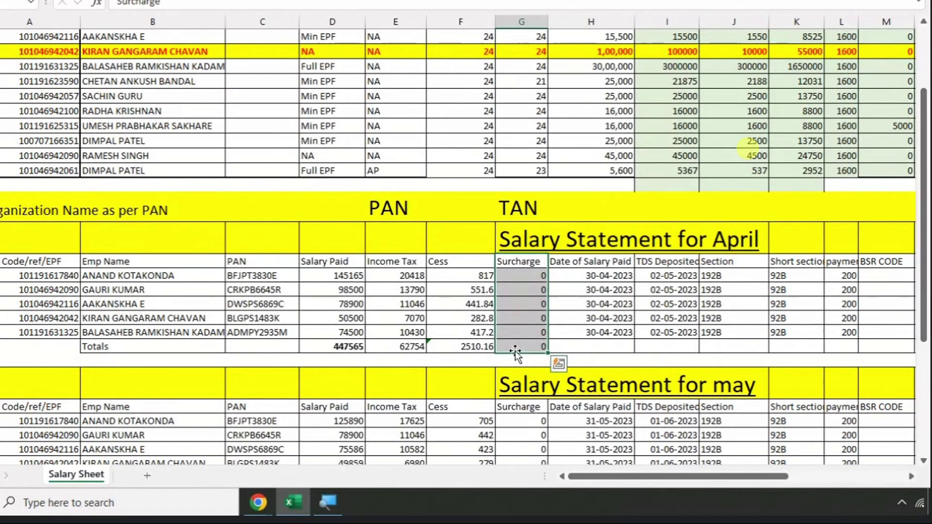
{"action": "scroll", "coordinate": [226, 192], "scroll_direction": "up", "scroll_amount": 5}
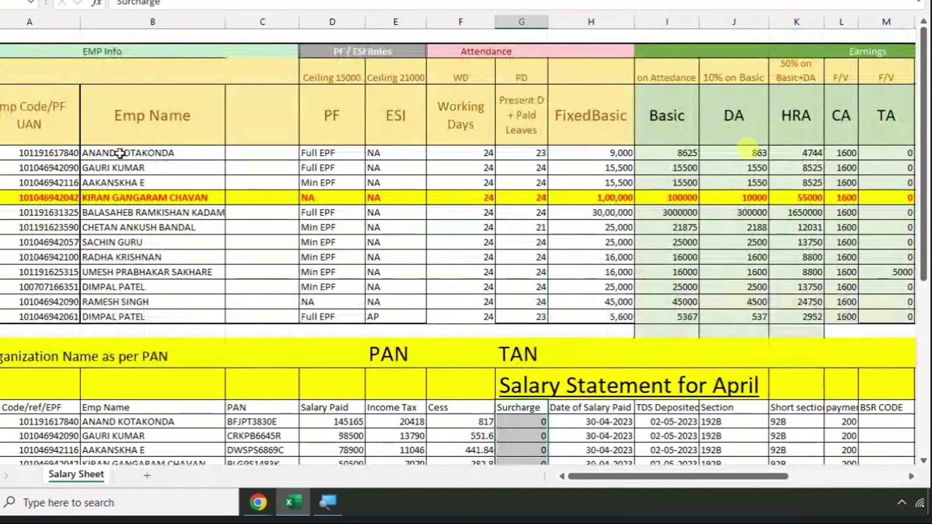
{"action": "scroll", "coordinate": [280, 302], "scroll_direction": "down", "scroll_amount": 5}
{"action": "left_click_drag", "start_coordinate": [145, 233], "coordinate": [485, 347]}
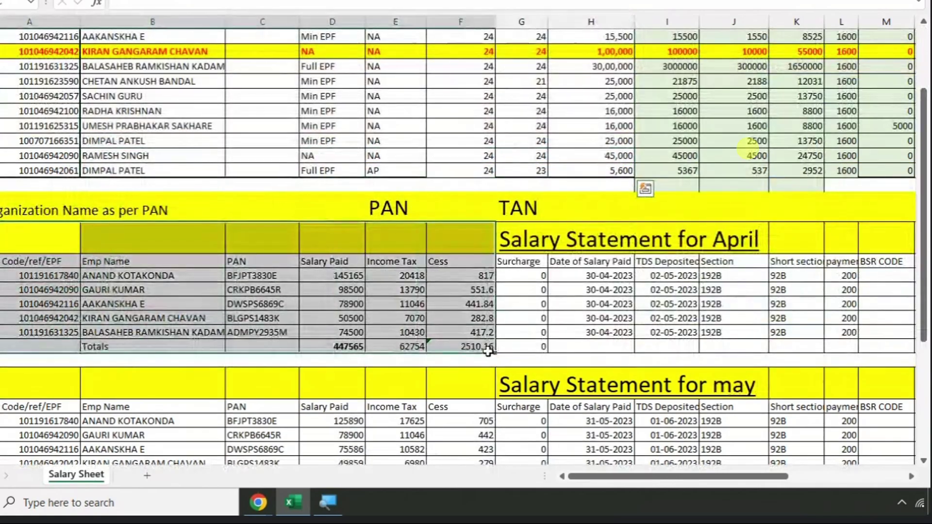
{"action": "scroll", "coordinate": [381, 299], "scroll_direction": "up", "scroll_amount": 3}
{"action": "scroll", "coordinate": [381, 299], "scroll_direction": "down", "scroll_amount": 3}
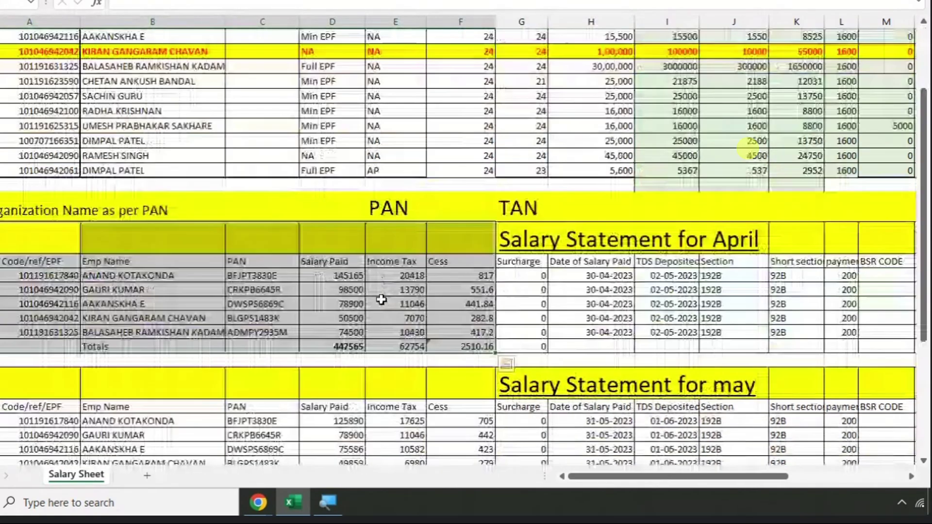
{"action": "left_click", "coordinate": [121, 275]}
{"action": "scroll", "coordinate": [122, 276], "scroll_direction": "up", "scroll_amount": 3}
{"action": "left_click", "coordinate": [107, 154]}
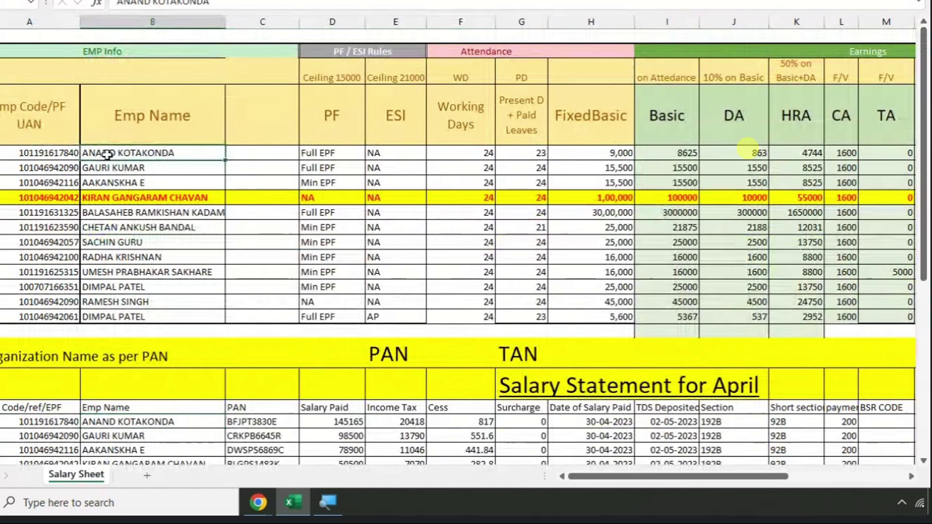
{"action": "key", "text": "Right"}
{"action": "key", "text": "Right"}
{"action": "key", "text": "Right"}
{"action": "key", "text": "Right"}
{"action": "key", "text": "Right"}
{"action": "key", "text": "Right"}
{"action": "key", "text": "Right"}
{"action": "key", "text": "Right"}
{"action": "key", "text": "Right"}
{"action": "key", "text": "Right"}
{"action": "key", "text": "Right"}
{"action": "key", "text": "Right"}
{"action": "key", "text": "Right"}
{"action": "key", "text": "Right"}
{"action": "key", "text": "Right"}
{"action": "key", "text": "Right"}
{"action": "key", "text": "Right"}
{"action": "key", "text": "Right"}
{"action": "key", "text": "Right"}
{"action": "key", "text": "Right"}
{"action": "key", "text": "Right"}
{"action": "key", "text": "Right"}
{"action": "key", "text": "Right"}
{"action": "key", "text": "Right"}
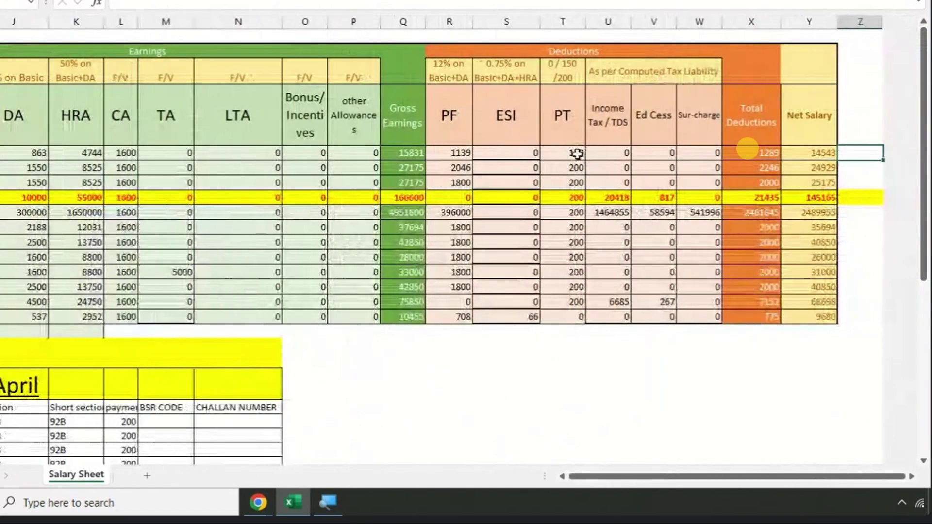
{"action": "key", "text": "Down"}
{"action": "key", "text": "Down"}
{"action": "key", "text": "Down"}
{"action": "key", "text": "Down"}
{"action": "key", "text": "Down"}
{"action": "key", "text": "Down"}
{"action": "key", "text": "Down"}
{"action": "key", "text": "Down"}
{"action": "key", "text": "Down"}
{"action": "key", "text": "Down"}
{"action": "key", "text": "Down"}
{"action": "key", "text": "Down"}
{"action": "key", "text": "Down"}
{"action": "key", "text": "Down"}
{"action": "key", "text": "Down"}
{"action": "key", "text": "Down"}
{"action": "key", "text": "Down"}
{"action": "key", "text": "Down"}
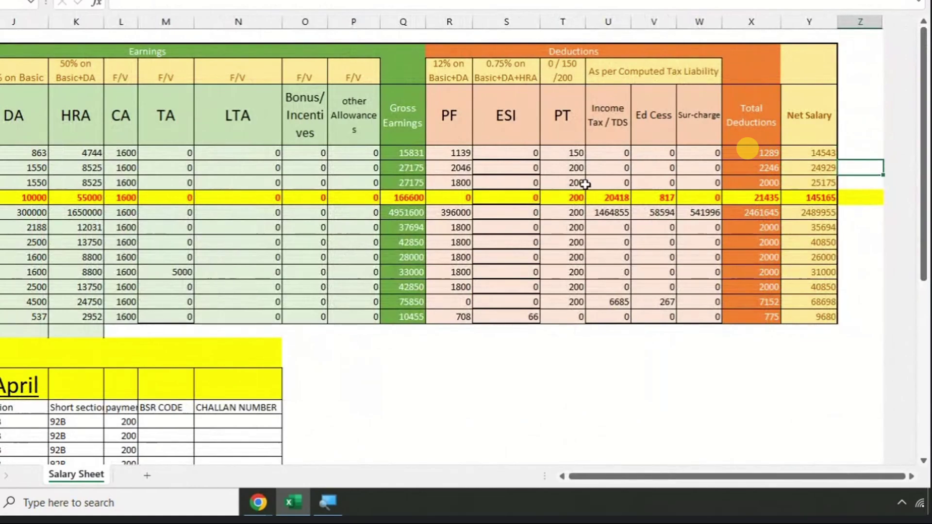
{"action": "left_click", "coordinate": [451, 366]}
{"action": "key", "text": "Left"}
{"action": "key", "text": "Left"}
{"action": "key", "text": "Left"}
{"action": "key", "text": "Left"}
{"action": "key", "text": "Left"}
{"action": "key", "text": "Left"}
{"action": "key", "text": "Left"}
{"action": "key", "text": "Left"}
{"action": "key", "text": "Left"}
{"action": "key", "text": "Left"}
{"action": "key", "text": "Left"}
{"action": "key", "text": "Left"}
{"action": "key", "text": "Left"}
{"action": "key", "text": "Left"}
{"action": "key", "text": "Left"}
{"action": "key", "text": "Left"}
{"action": "key", "text": "Left"}
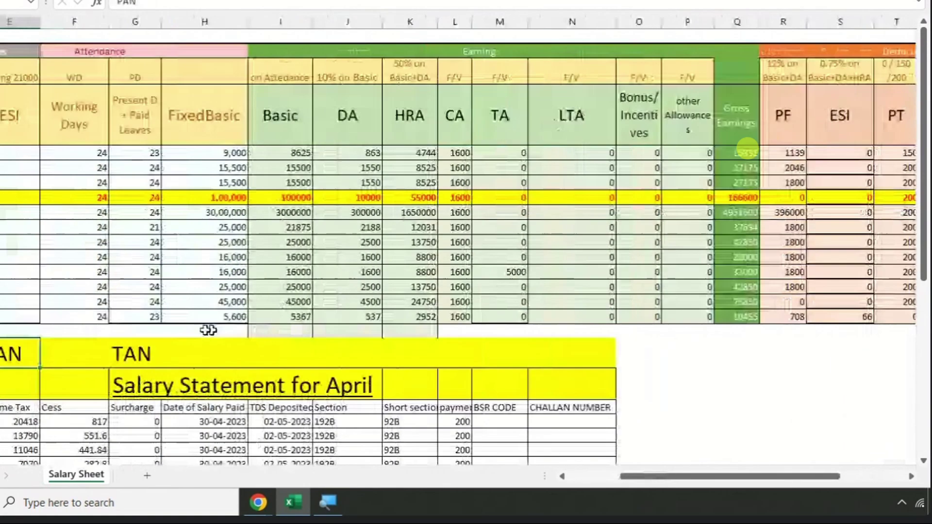
{"action": "scroll", "coordinate": [183, 230], "scroll_direction": "down", "scroll_amount": 5}
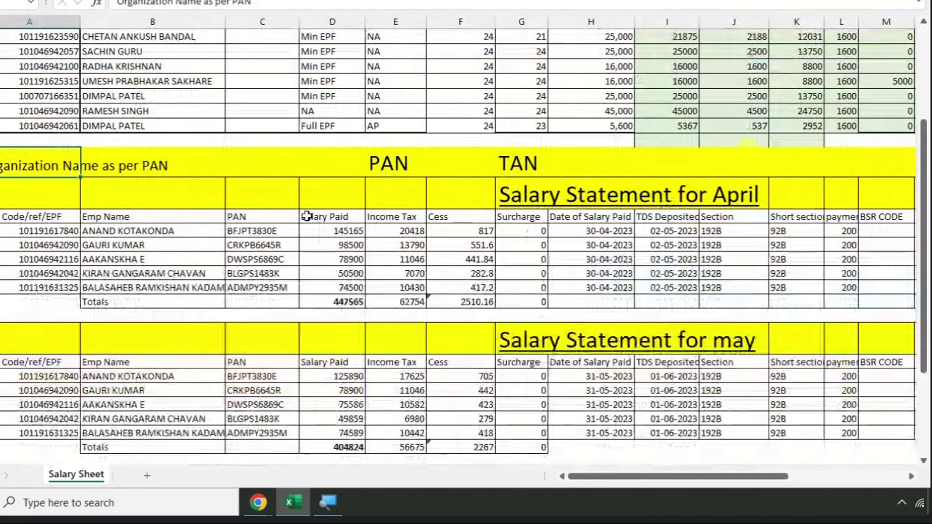
{"action": "scroll", "coordinate": [308, 216], "scroll_direction": "up", "scroll_amount": 4}
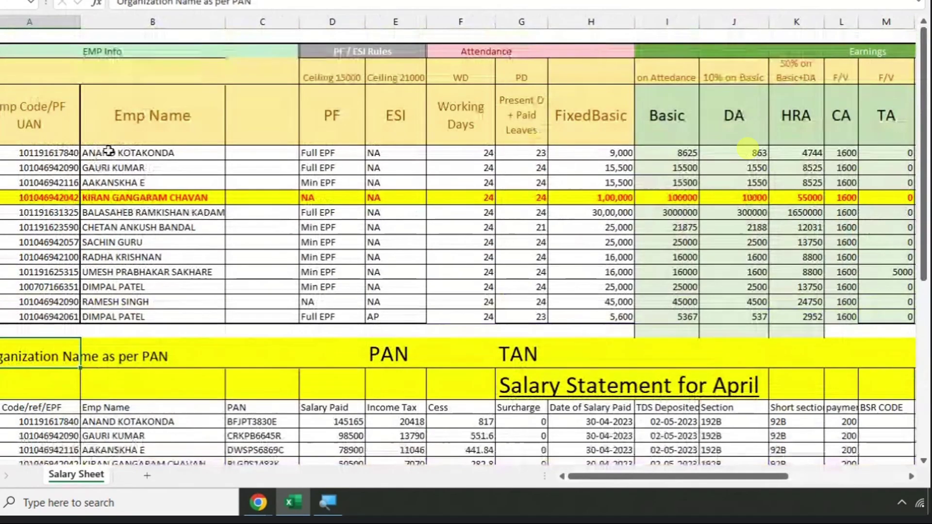
{"action": "left_click", "coordinate": [109, 153]}
{"action": "left_click", "coordinate": [676, 154]}
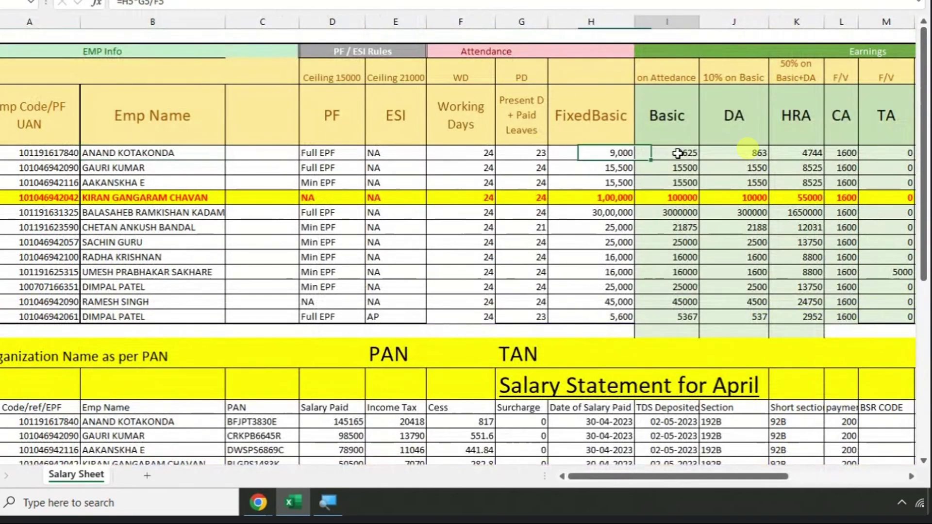
{"action": "key", "text": "Right"}
{"action": "key", "text": "Right"}
{"action": "key", "text": "Right"}
{"action": "key", "text": "Right"}
{"action": "key", "text": "Right"}
{"action": "key", "text": "Right"}
{"action": "key", "text": "Right"}
{"action": "key", "text": "Right"}
{"action": "key", "text": "Right"}
{"action": "key", "text": "Right"}
{"action": "key", "text": "Right"}
{"action": "key", "text": "Right"}
{"action": "key", "text": "Right"}
{"action": "key", "text": "Right"}
{"action": "key", "text": "Right"}
{"action": "key", "text": "Right"}
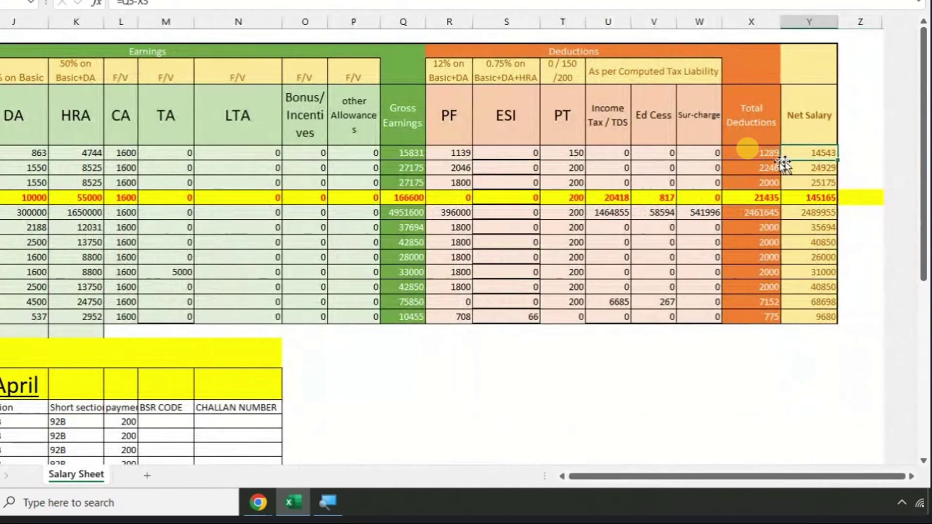
{"action": "key", "text": "Left"}
{"action": "key", "text": "Left"}
{"action": "key", "text": "Left"}
{"action": "key", "text": "Left"}
{"action": "key", "text": "Left"}
{"action": "key", "text": "Left"}
{"action": "key", "text": "Left"}
{"action": "key", "text": "Left"}
{"action": "key", "text": "Left"}
{"action": "key", "text": "Left"}
{"action": "key", "text": "Left"}
{"action": "key", "text": "Left"}
{"action": "key", "text": "Left"}
{"action": "key", "text": "Left"}
{"action": "key", "text": "Left"}
{"action": "key", "text": "Left"}
{"action": "key", "text": "Left"}
{"action": "key", "text": "Left"}
{"action": "key", "text": "Left"}
{"action": "key", "text": "Left"}
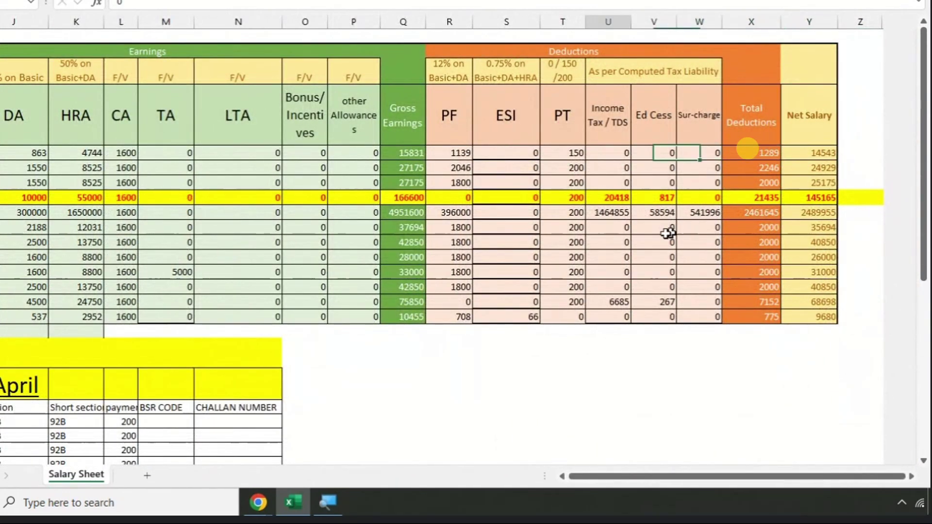
{"action": "scroll", "coordinate": [40, 291], "scroll_direction": "down", "scroll_amount": 5}
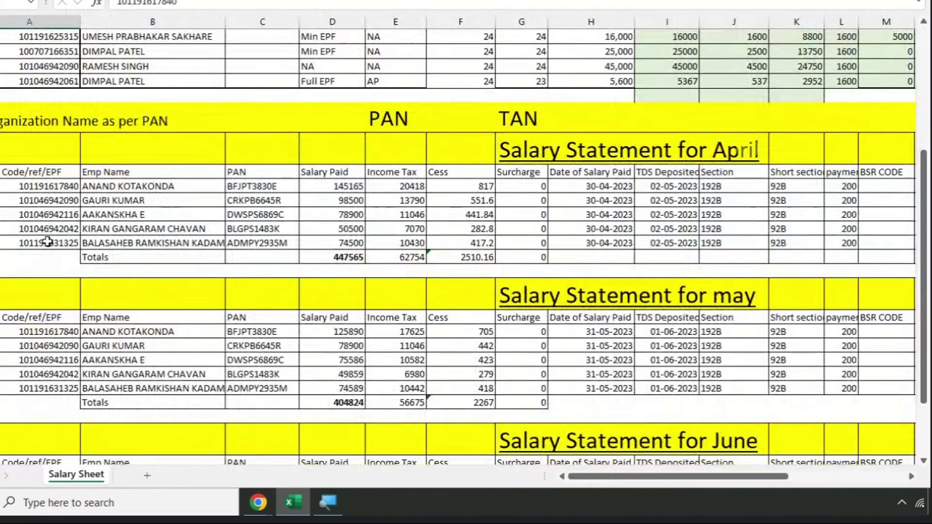
{"action": "left_click", "coordinate": [131, 183]}
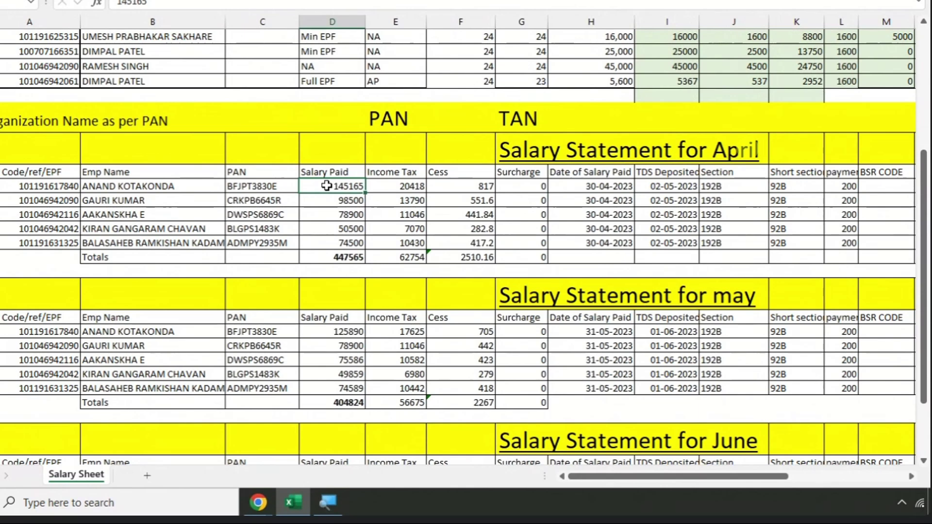
{"action": "scroll", "coordinate": [233, 179], "scroll_direction": "up", "scroll_amount": 5}
{"action": "left_click_drag", "start_coordinate": [48, 152], "coordinate": [796, 227]}
{"action": "scroll", "coordinate": [536, 184], "scroll_direction": "down", "scroll_amount": 2}
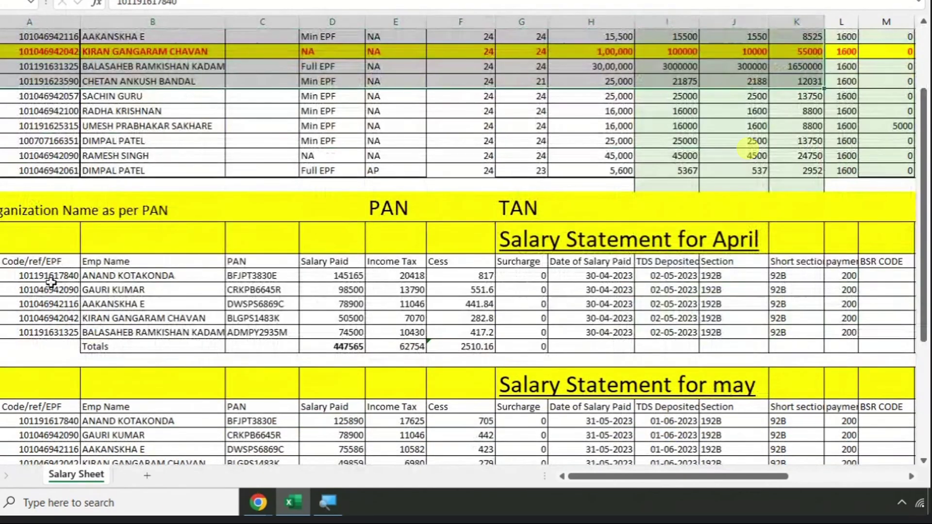
{"action": "left_click_drag", "start_coordinate": [51, 283], "coordinate": [390, 303]}
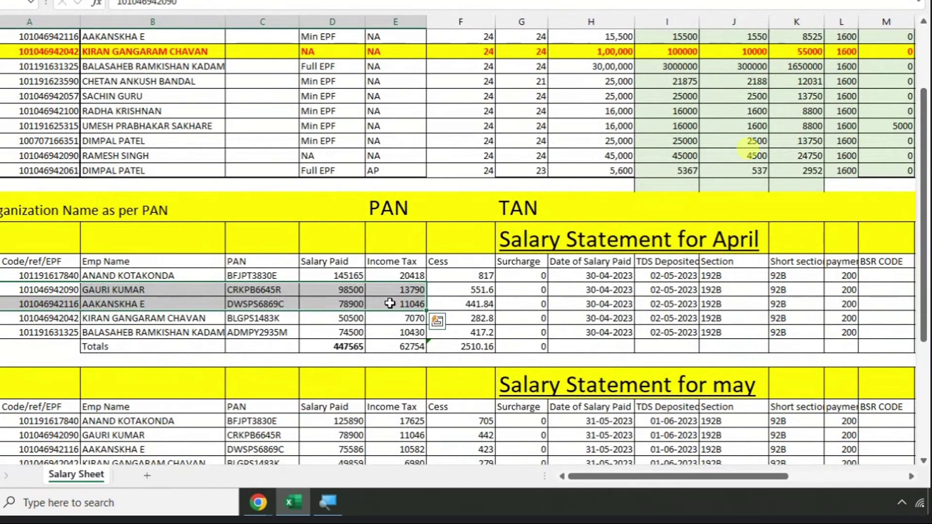
{"action": "scroll", "coordinate": [461, 244], "scroll_direction": "up", "scroll_amount": 3}
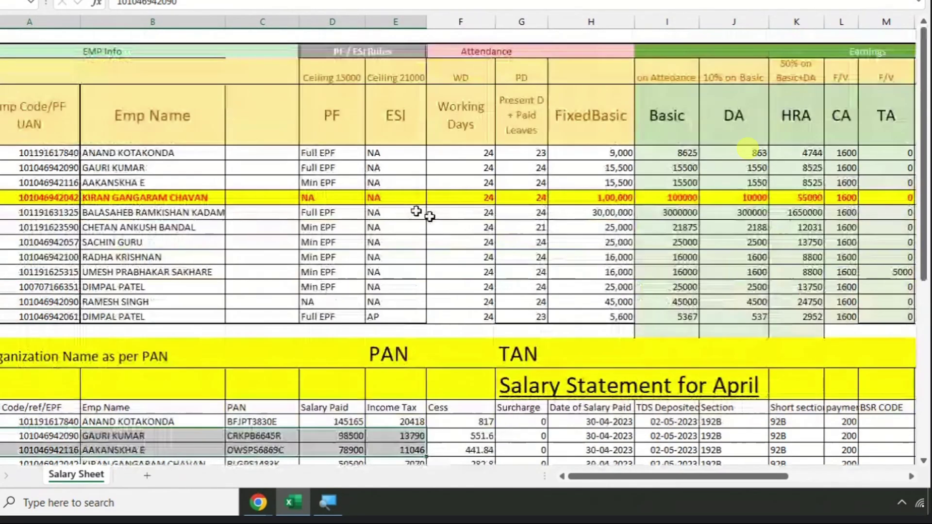
{"action": "left_click_drag", "start_coordinate": [51, 168], "coordinate": [642, 233]}
{"action": "scroll", "coordinate": [642, 234], "scroll_direction": "down", "scroll_amount": 3}
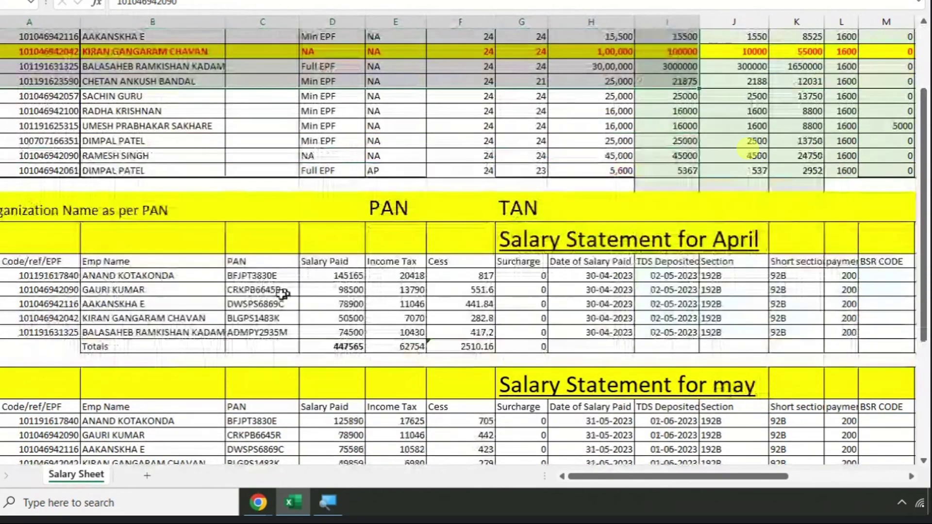
{"action": "left_click_drag", "start_coordinate": [119, 289], "coordinate": [646, 318]}
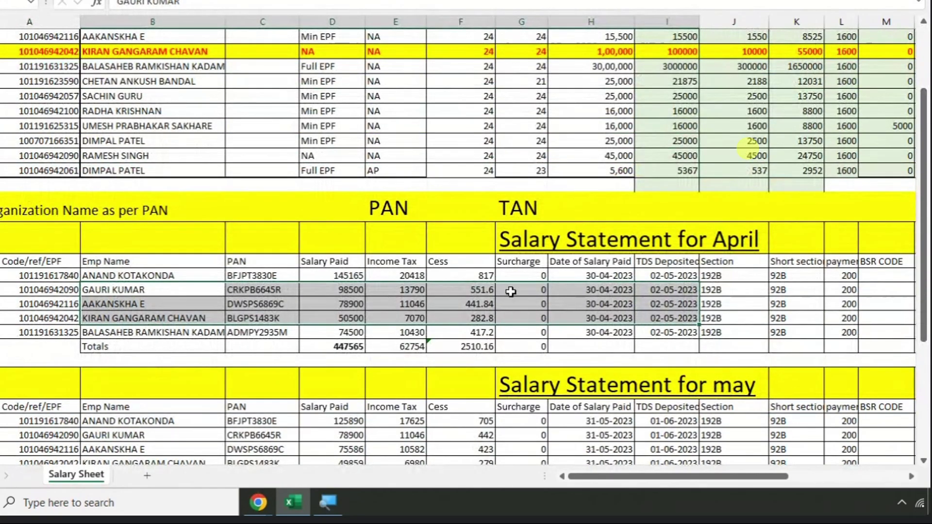
{"action": "scroll", "coordinate": [419, 296], "scroll_direction": "up", "scroll_amount": 1}
{"action": "scroll", "coordinate": [420, 119], "scroll_direction": "up", "scroll_amount": 1}
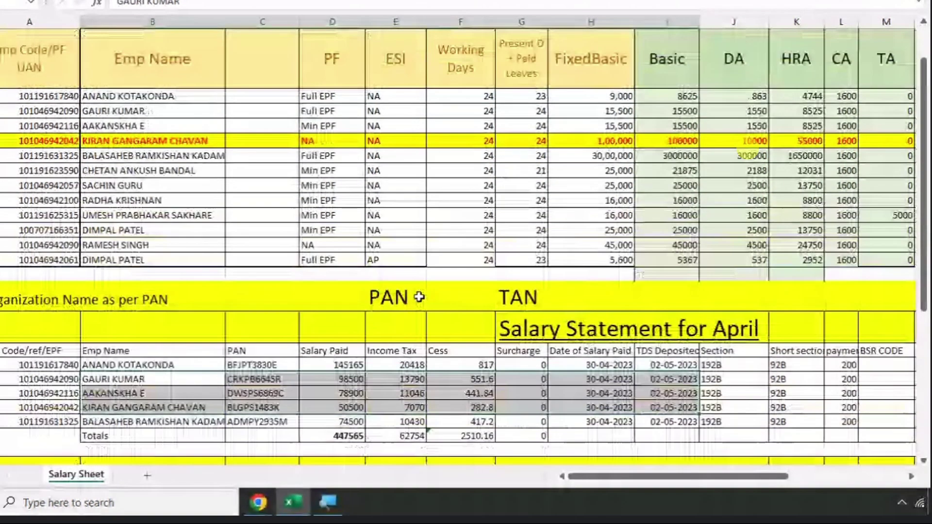
{"action": "scroll", "coordinate": [194, 170], "scroll_direction": "down", "scroll_amount": 1}
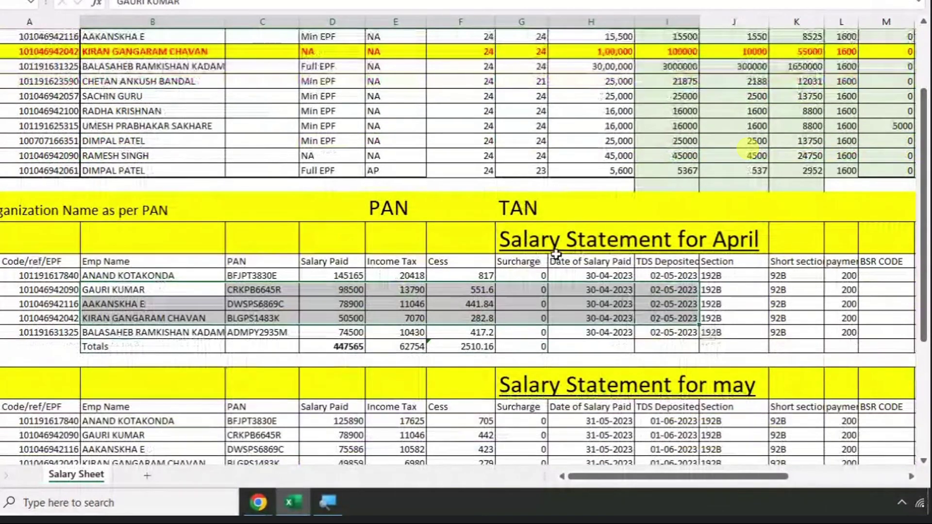
{"action": "scroll", "coordinate": [472, 272], "scroll_direction": "up", "scroll_amount": 3}
{"action": "left_click_drag", "start_coordinate": [48, 167], "coordinate": [874, 198]}
{"action": "scroll", "coordinate": [29, 220], "scroll_direction": "down", "scroll_amount": 4}
{"action": "left_click_drag", "start_coordinate": [29, 220], "coordinate": [29, 303]}
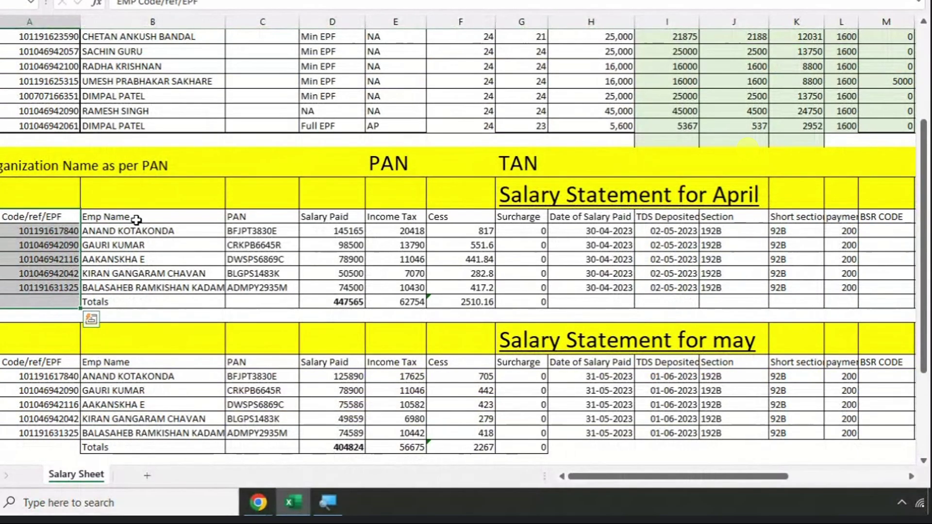
{"action": "left_click_drag", "start_coordinate": [136, 220], "coordinate": [141, 313]}
{"action": "left_click_drag", "start_coordinate": [257, 216], "coordinate": [257, 304]}
{"action": "left_click_drag", "start_coordinate": [321, 217], "coordinate": [330, 297]}
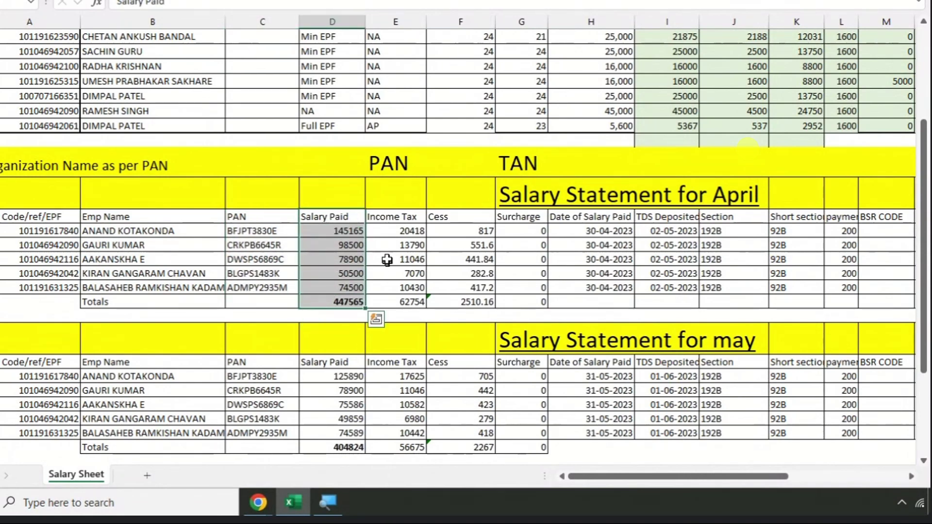
{"action": "left_click_drag", "start_coordinate": [381, 217], "coordinate": [390, 296]}
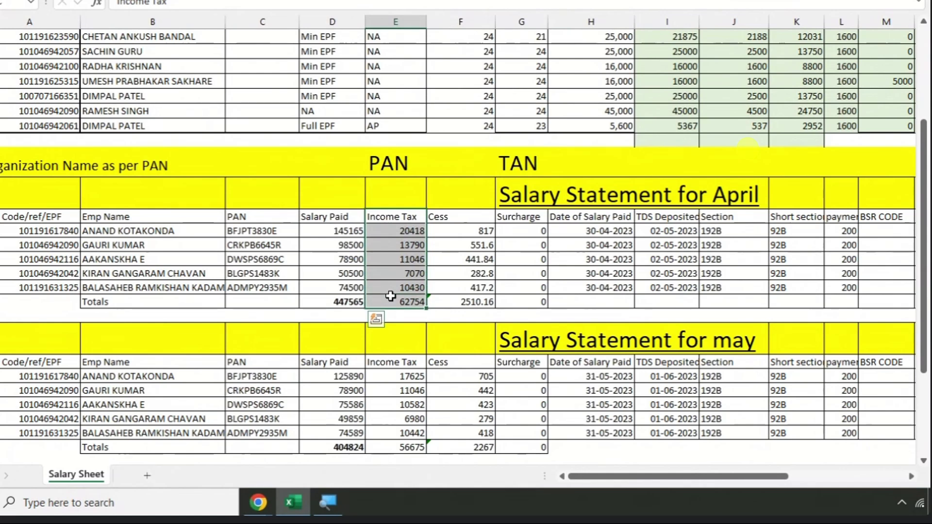
{"action": "left_click_drag", "start_coordinate": [391, 296], "coordinate": [391, 296]}
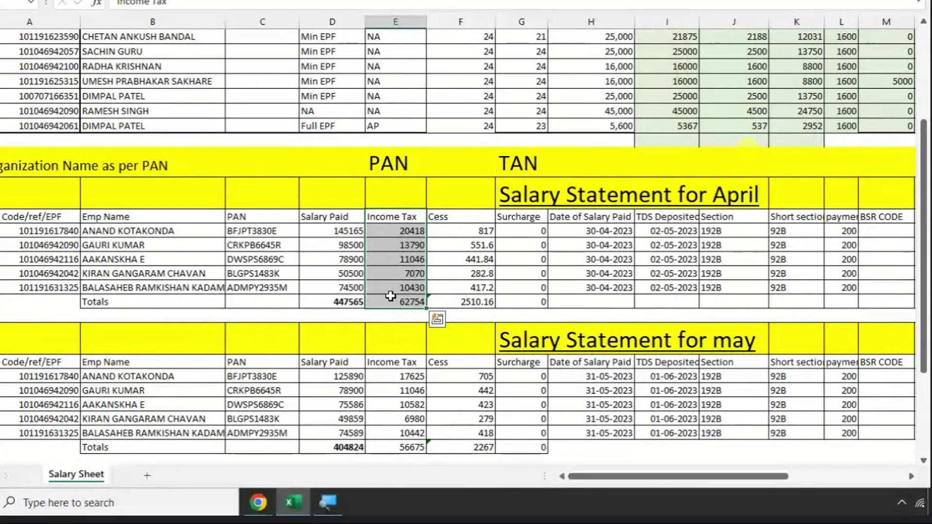
{"action": "left_click_drag", "start_coordinate": [455, 224], "coordinate": [466, 301]}
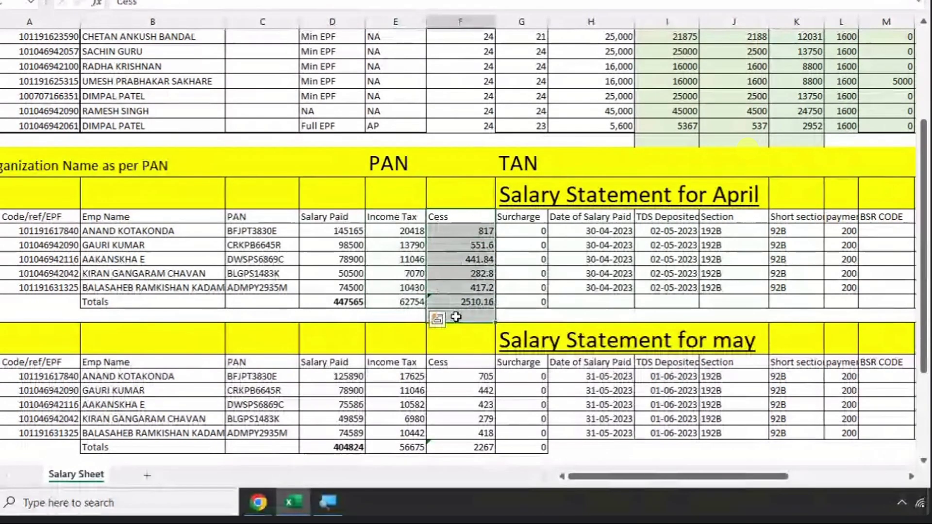
{"action": "left_click_drag", "start_coordinate": [516, 217], "coordinate": [515, 300]}
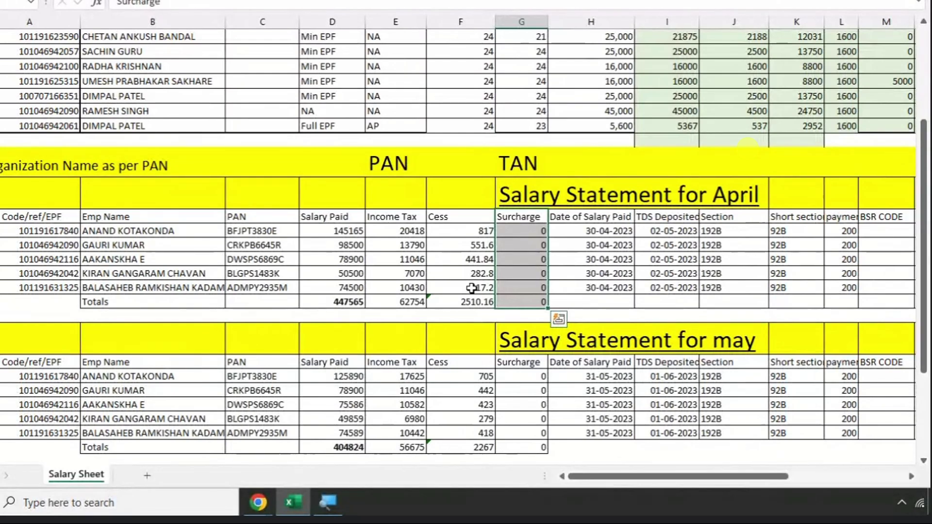
{"action": "left_click", "coordinate": [575, 271]}
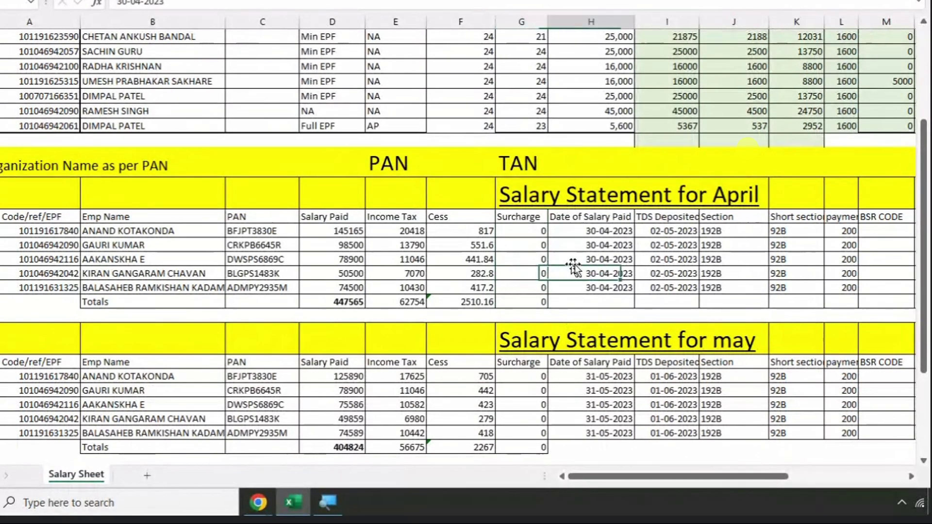
{"action": "left_click_drag", "start_coordinate": [580, 216], "coordinate": [578, 291]}
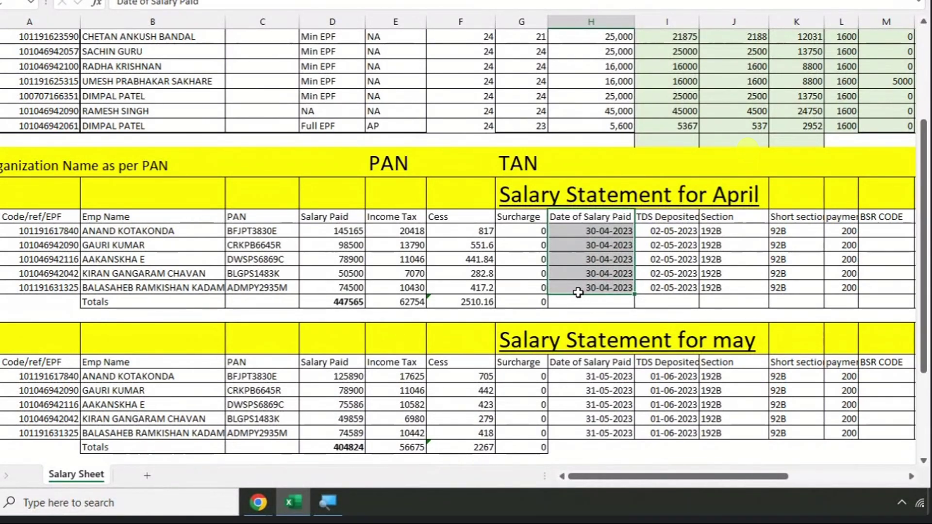
{"action": "key", "text": "ctrl+v"}
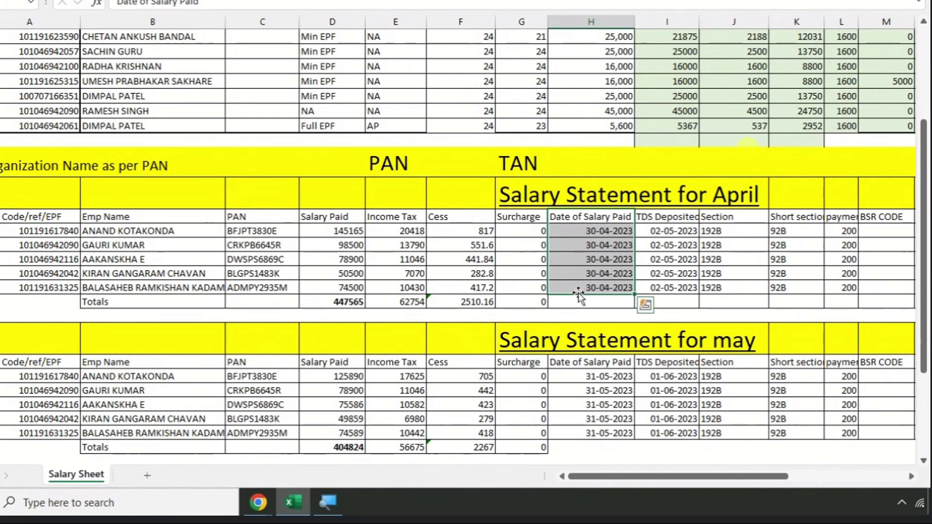
{"action": "key", "text": "Escape"}
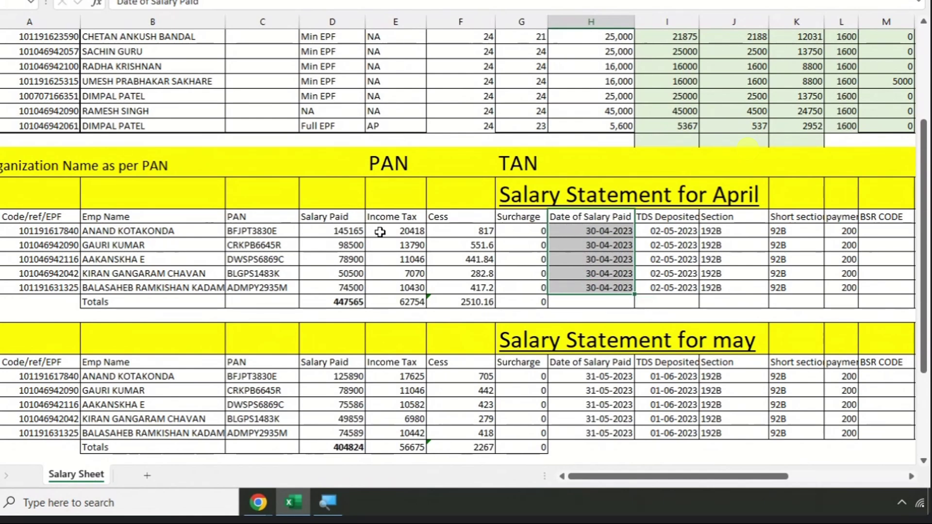
{"action": "key", "text": "ctrl+v"}
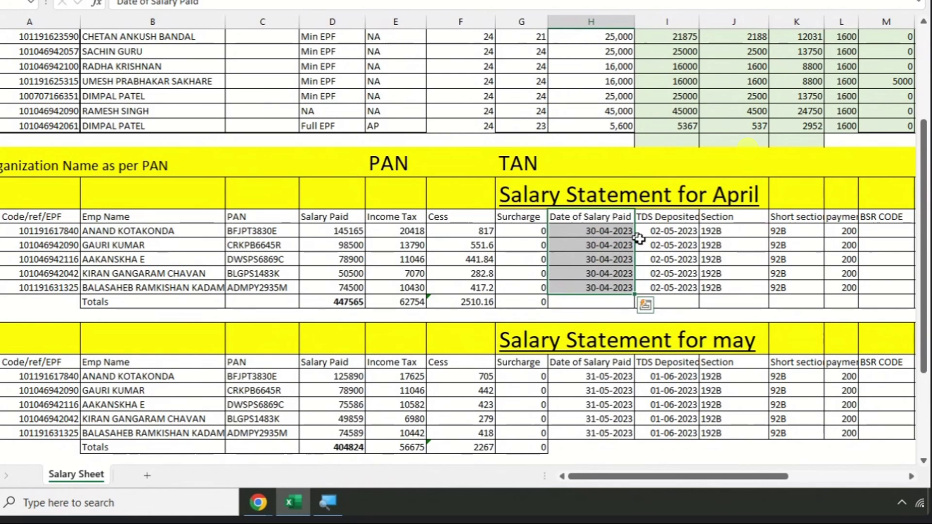
{"action": "left_click_drag", "start_coordinate": [663, 231], "coordinate": [665, 288]}
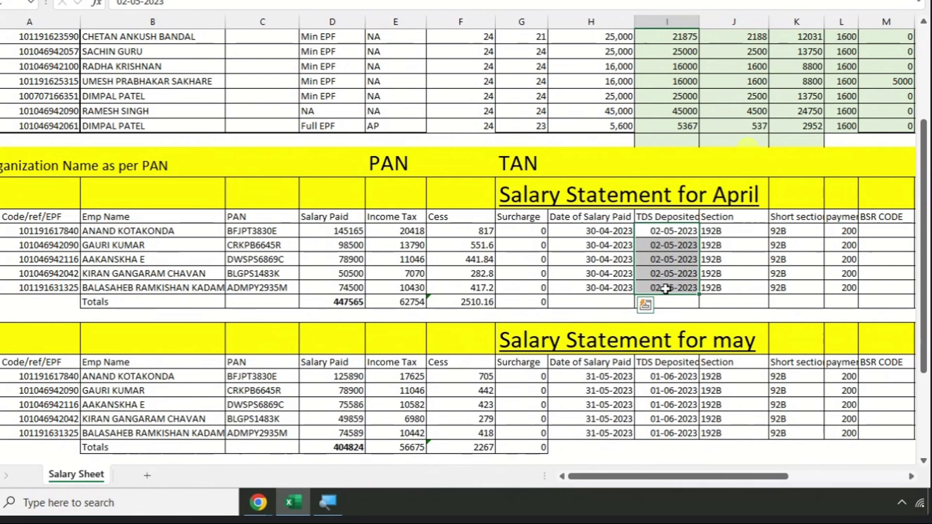
{"action": "key", "text": "Escape"}
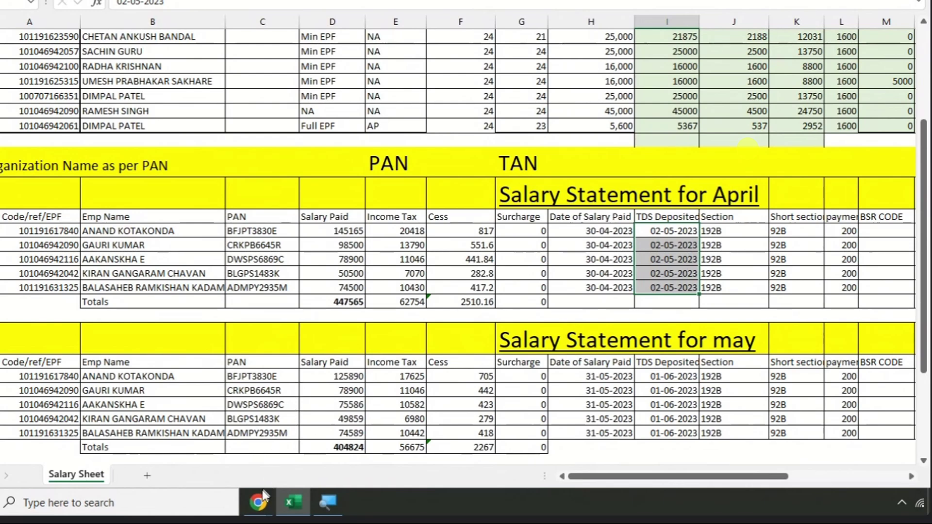
{"action": "mouse_move", "coordinate": [258, 503]}
{"action": "left_click", "coordinate": [197, 449]}
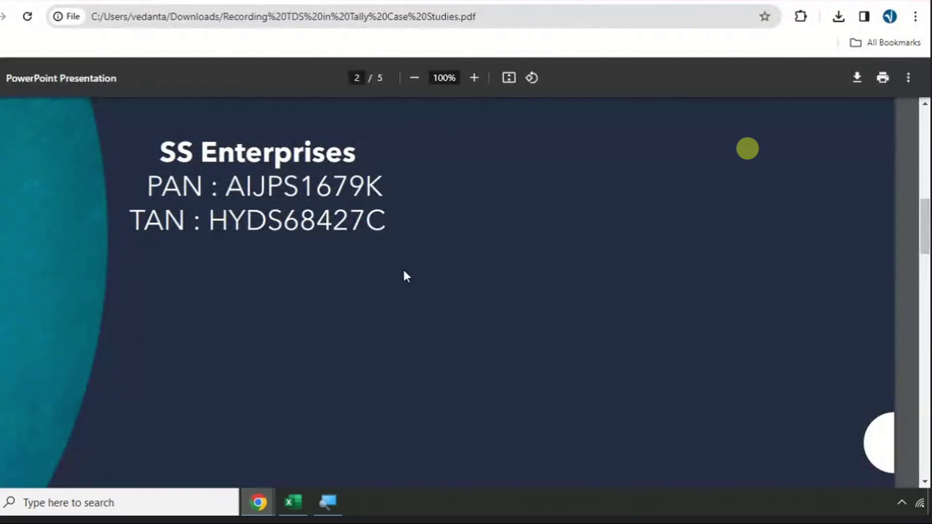
{"action": "left_click_drag", "start_coordinate": [209, 221], "coordinate": [434, 219]}
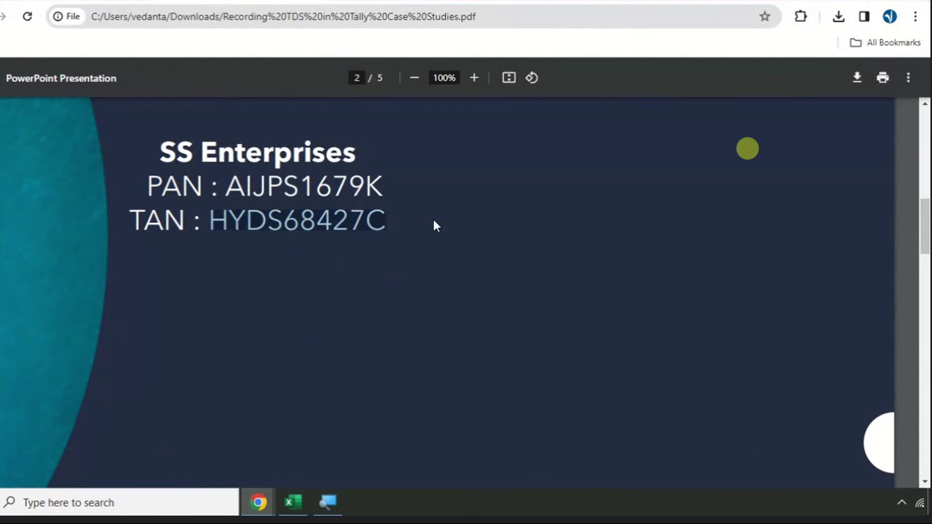
{"action": "key", "text": "alt+Tab"}
{"action": "key", "text": "alt+Tab"}
{"action": "left_click_drag", "start_coordinate": [160, 153], "coordinate": [398, 154]}
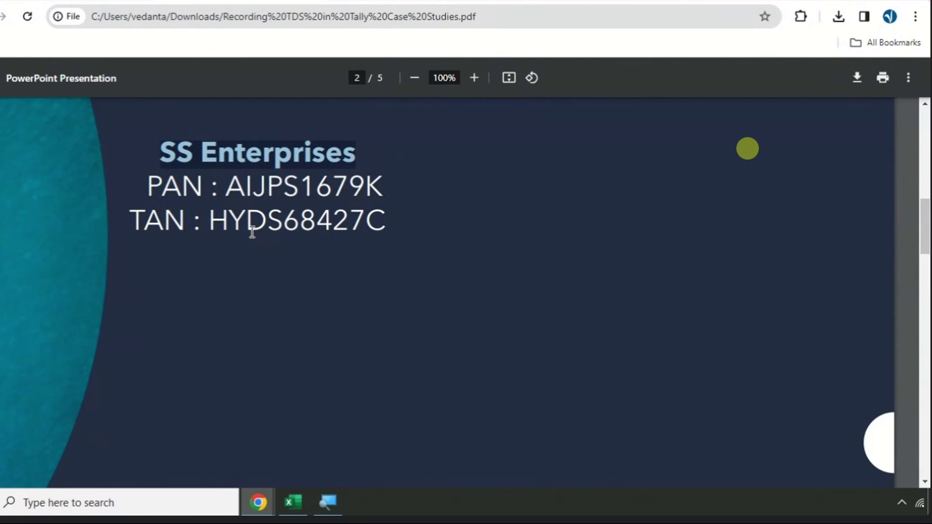
{"action": "left_click", "coordinate": [291, 184]}
{"action": "key", "text": "alt+Tab"}
{"action": "left_click", "coordinate": [208, 163]}
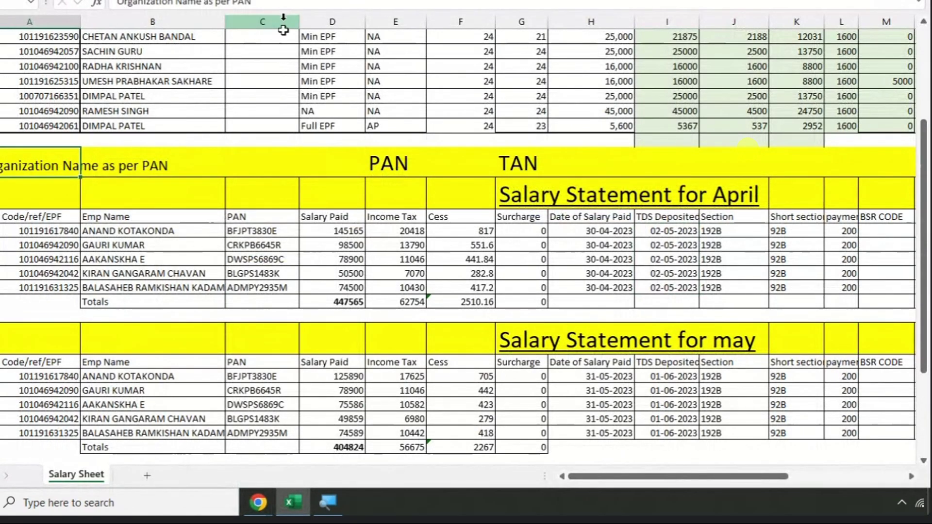
- Enter the organisation name in the merged cell beside Organization Name as per PAN
{"action": "left_click", "coordinate": [295, 170]}
{"action": "left_click", "coordinate": [284, 4]}
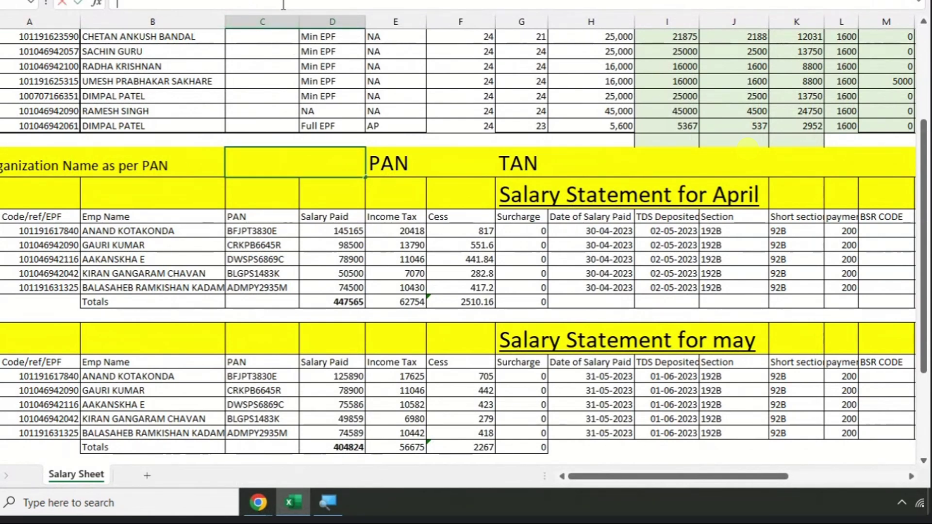
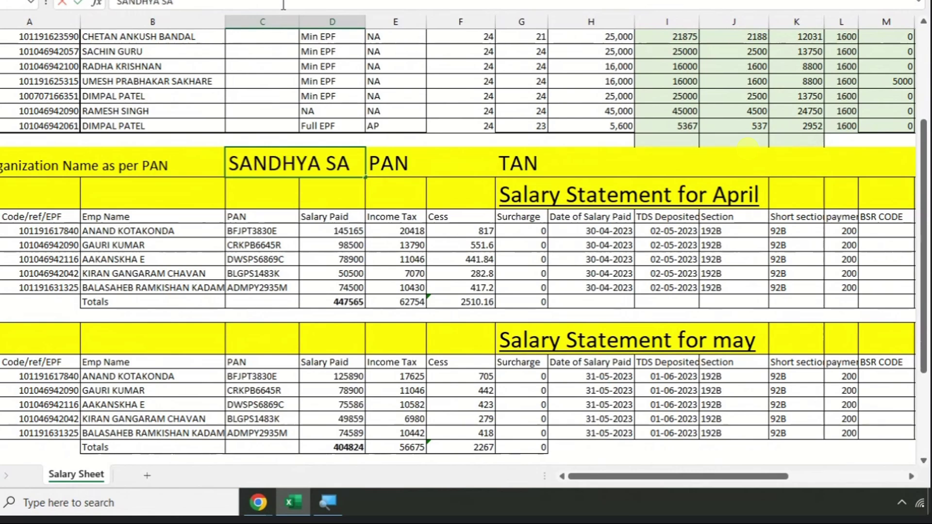
{"action": "key", "text": "Return"}
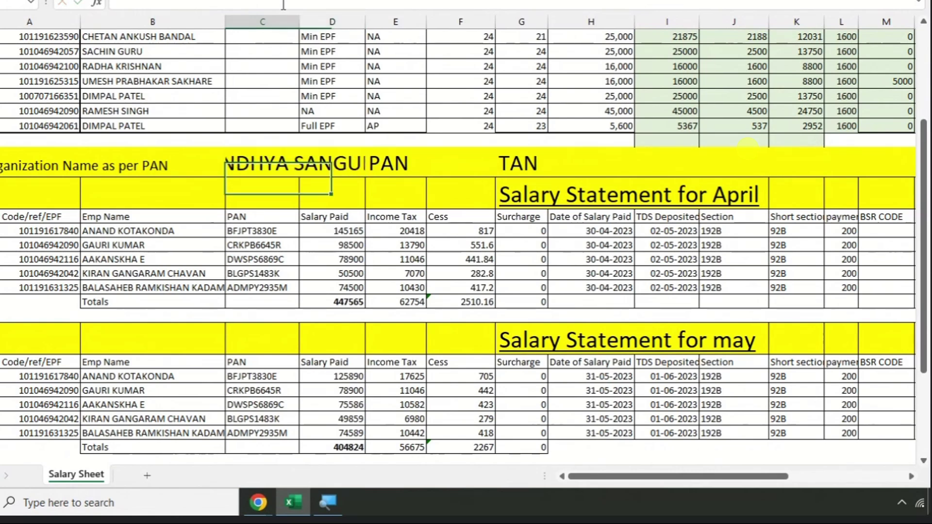
- Decrease the name's font size three steps so it fits, then select the PAN in the PDF
{"action": "left_click", "coordinate": [303, 164]}
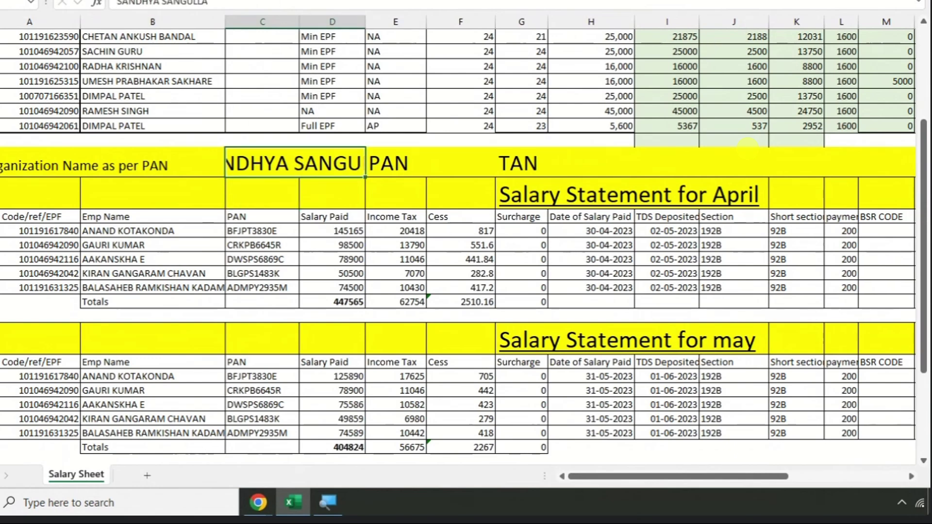
{"action": "left_click", "coordinate": [97, 4]}
{"action": "left_click", "coordinate": [194, 46]}
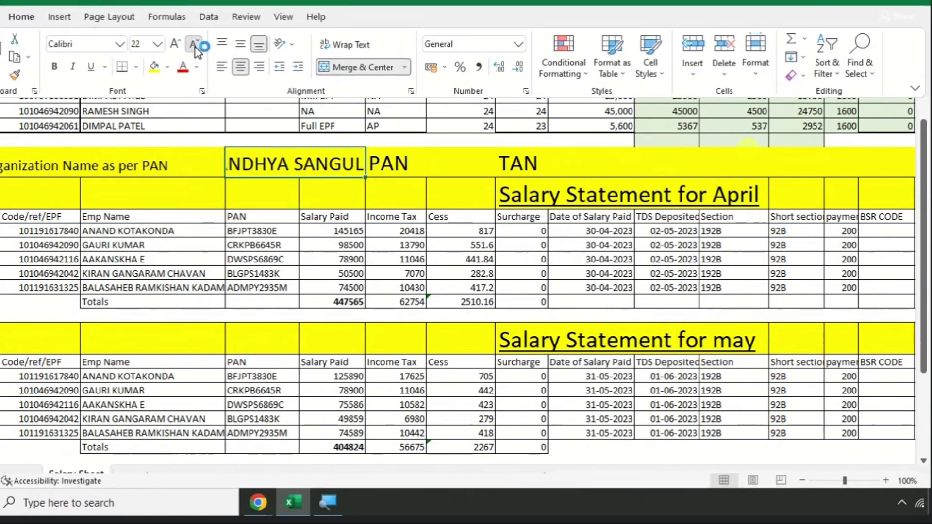
{"action": "left_click", "coordinate": [195, 46]}
{"action": "left_click", "coordinate": [194, 46]}
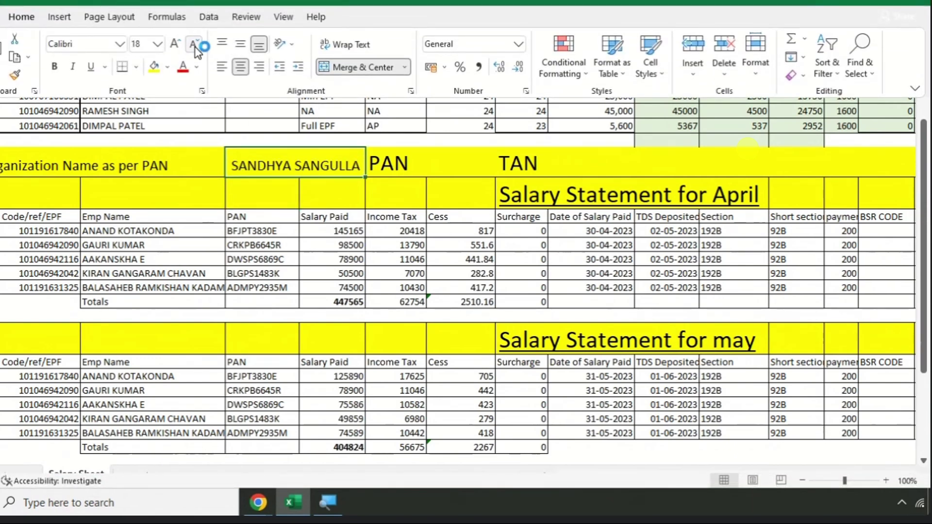
{"action": "left_click", "coordinate": [325, 232]}
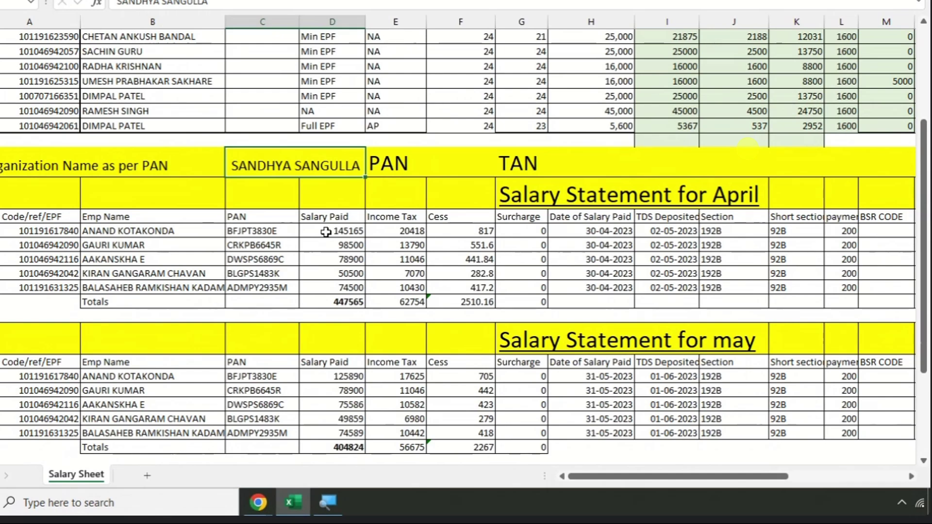
{"action": "left_click", "coordinate": [463, 160]}
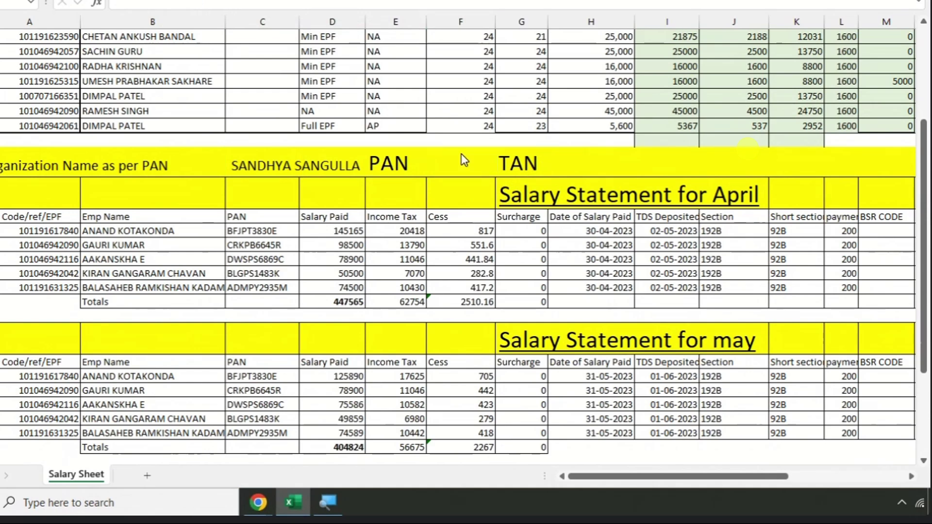
{"action": "key", "text": "alt+Tab"}
{"action": "left_click_drag", "start_coordinate": [232, 187], "coordinate": [391, 186]}
{"action": "key", "text": "ctrl+c"}
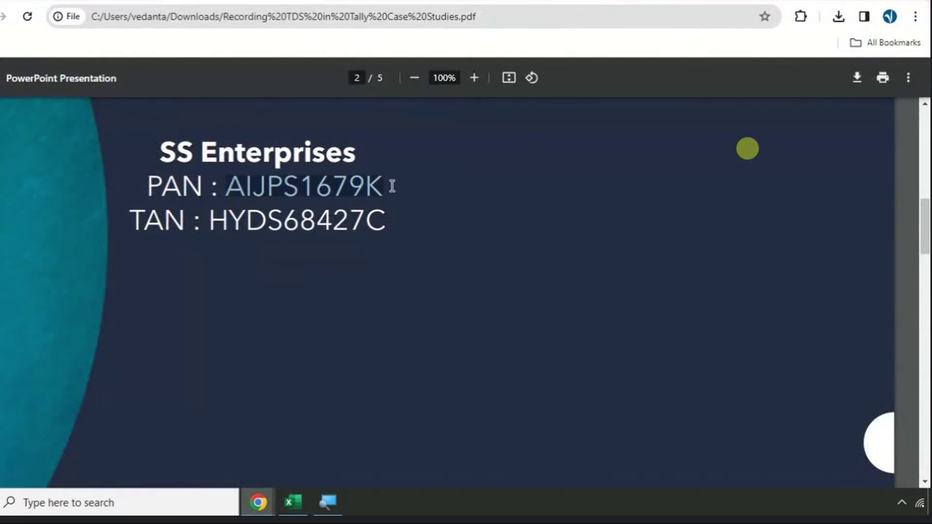
- Paste the company's PAN beside the PAN label and widen column F to show it fully
{"action": "key", "text": "alt+Tab"}
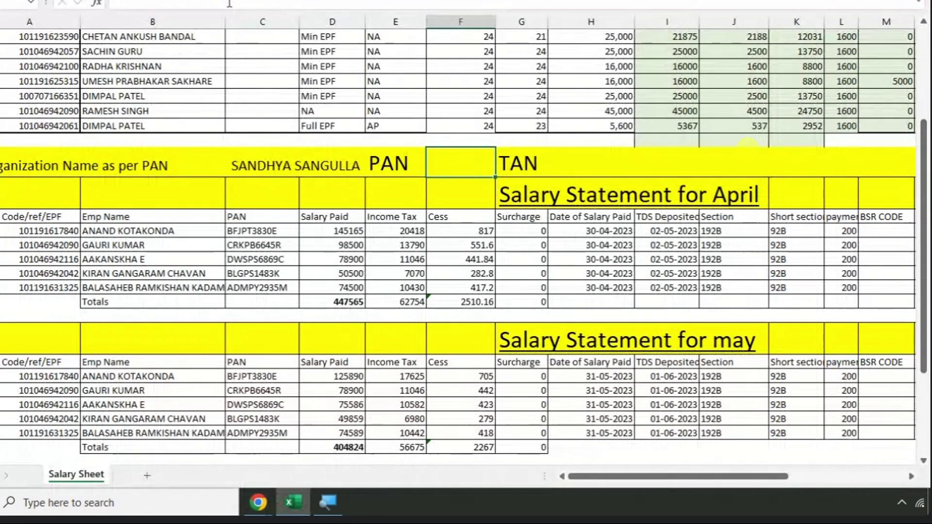
{"action": "key", "text": "ctrl+v"}
{"action": "key", "text": "Return"}
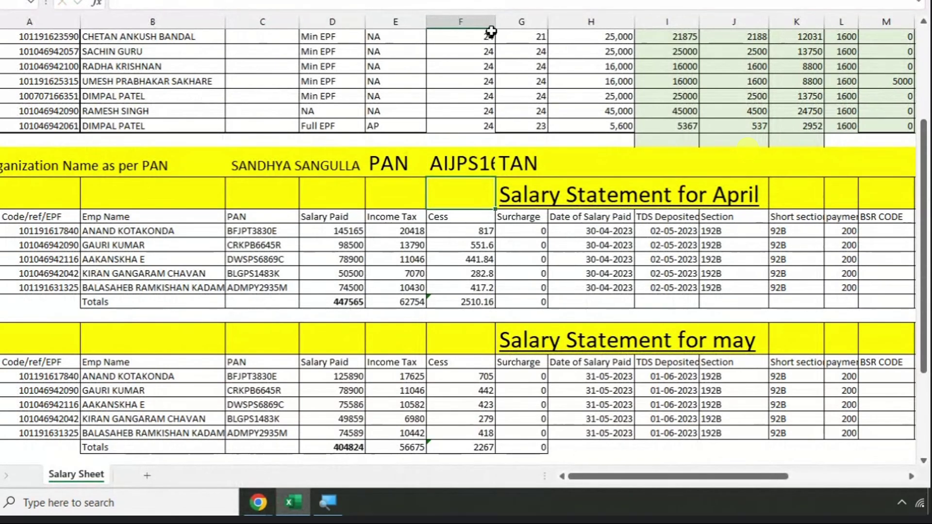
{"action": "left_click_drag", "start_coordinate": [494, 16], "coordinate": [537, 16]}
- Copy the TAN from the PDF and enter it as plain text beside the TAN label
{"action": "left_click", "coordinate": [650, 166]}
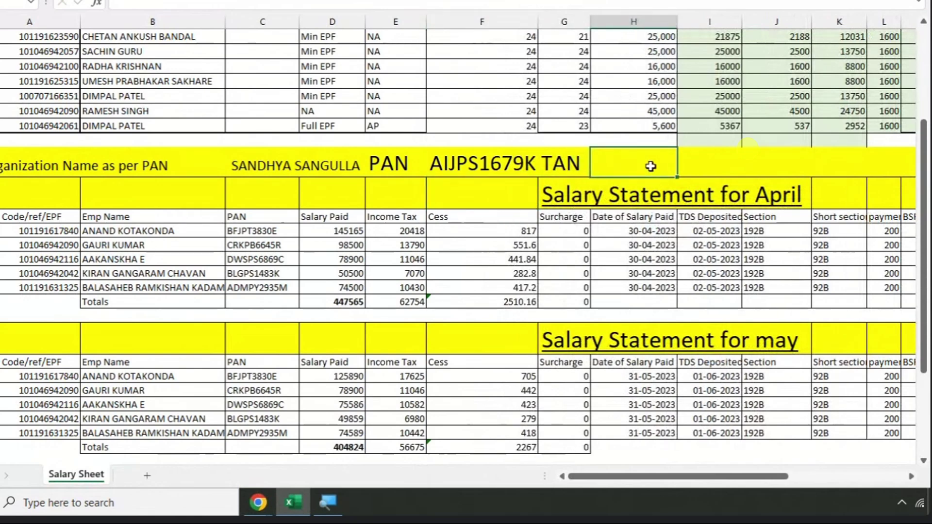
{"action": "key", "text": "alt+Tab"}
{"action": "left_click_drag", "start_coordinate": [210, 220], "coordinate": [390, 220]}
{"action": "key", "text": "ctrl+c"}
{"action": "key", "text": "alt+Tab"}
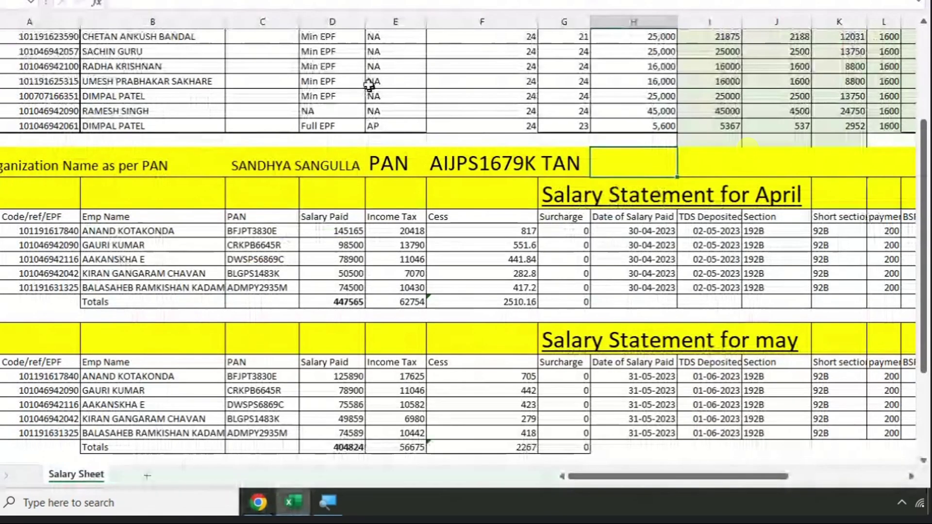
{"action": "key", "text": "ctrl+v"}
{"action": "key", "text": "Delete"}
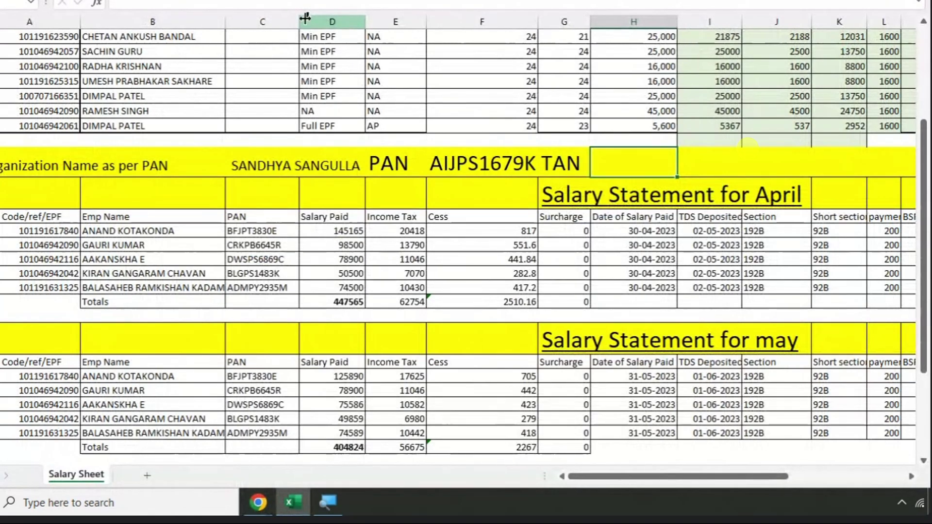
{"action": "left_click", "coordinate": [201, 4]}
{"action": "key", "text": "ctrl+v"}
{"action": "key", "text": "Return"}
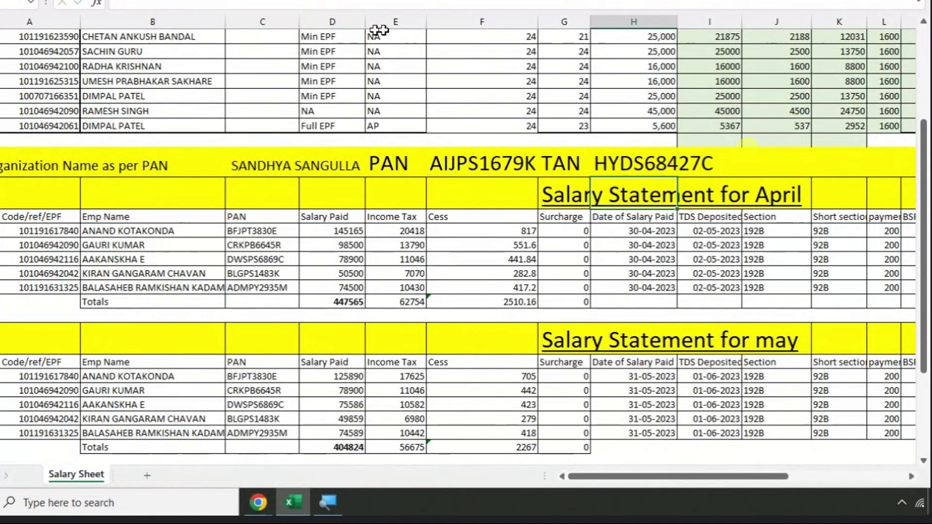
- Check the organisation name, PAN and TAN header cells and bring column A back into view
{"action": "left_click", "coordinate": [28, 163]}
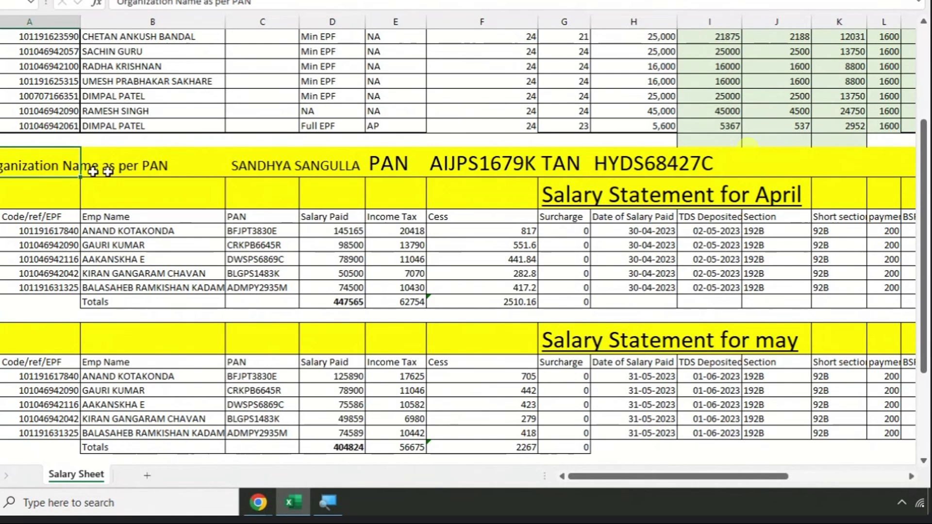
{"action": "left_click", "coordinate": [171, 207]}
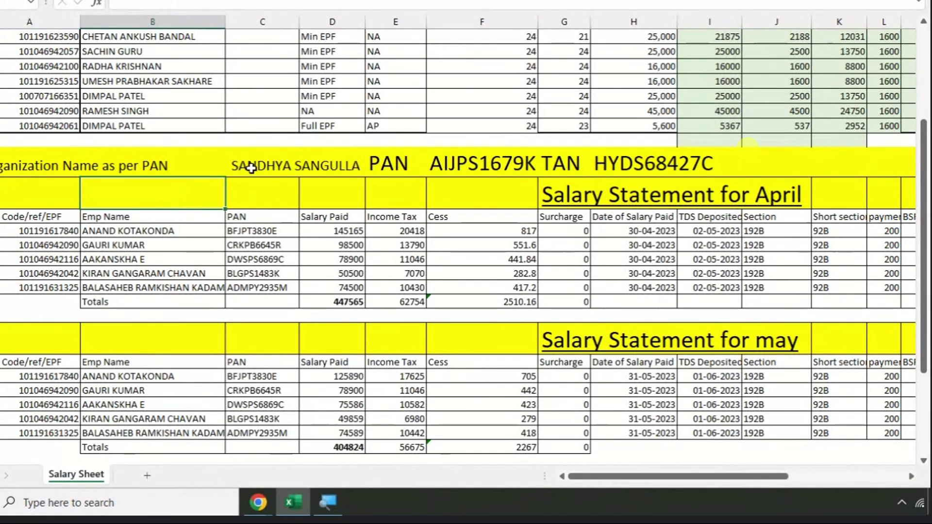
{"action": "left_click", "coordinate": [488, 161]}
{"action": "left_click", "coordinate": [641, 161]}
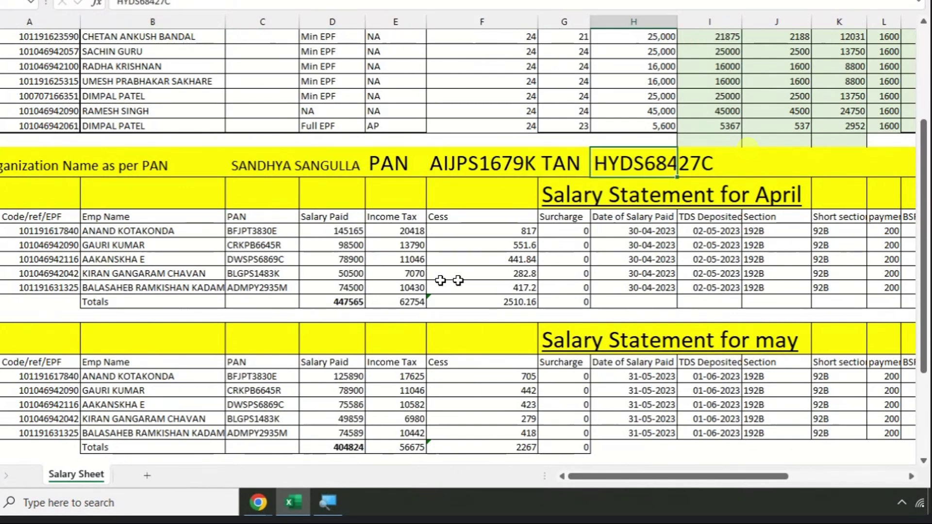
{"action": "scroll", "coordinate": [323, 288], "scroll_direction": "up", "scroll_amount": 2}
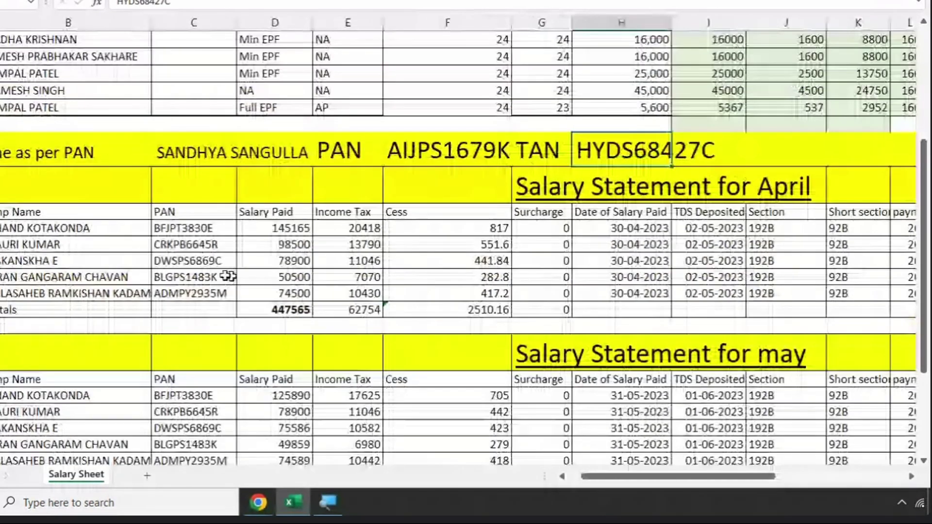
{"action": "left_click", "coordinate": [102, 251]}
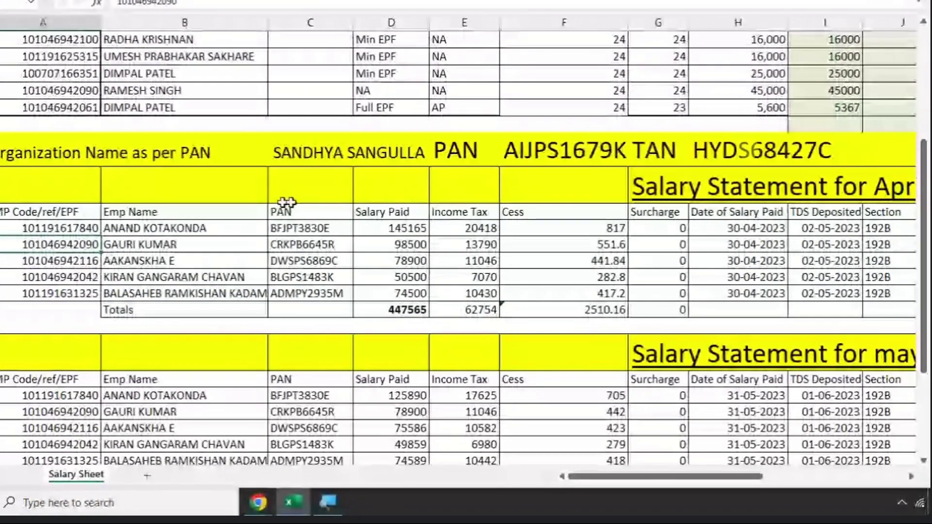
- Decrease decimals on April Cess cells F21:F26 so they show whole numbers, totalling 2510
{"action": "left_click_drag", "start_coordinate": [556, 229], "coordinate": [570, 305]}
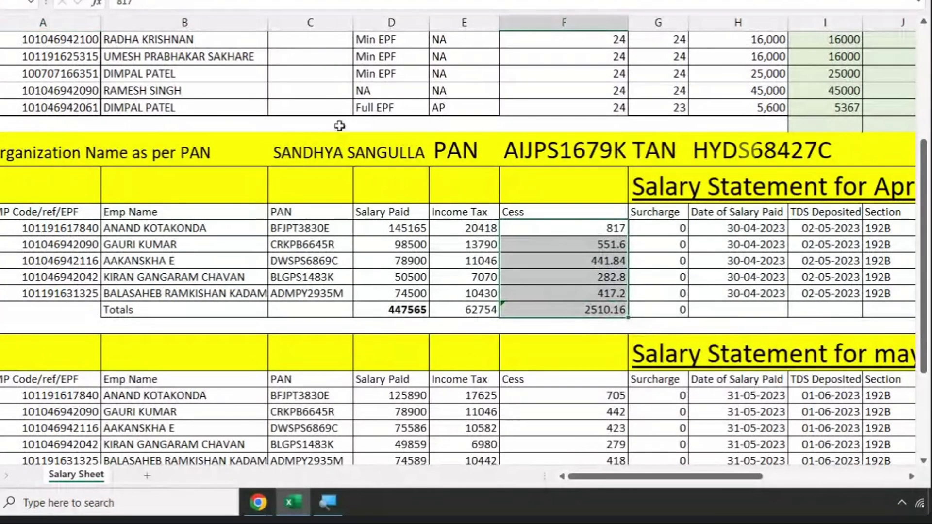
{"action": "left_click", "coordinate": [518, 68]}
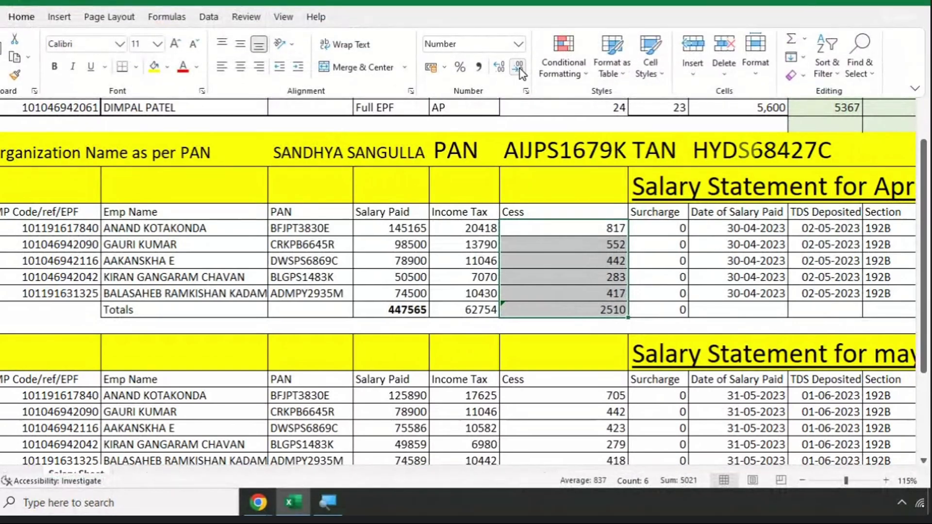
{"action": "scroll", "coordinate": [604, 338], "scroll_direction": "down", "scroll_amount": 6}
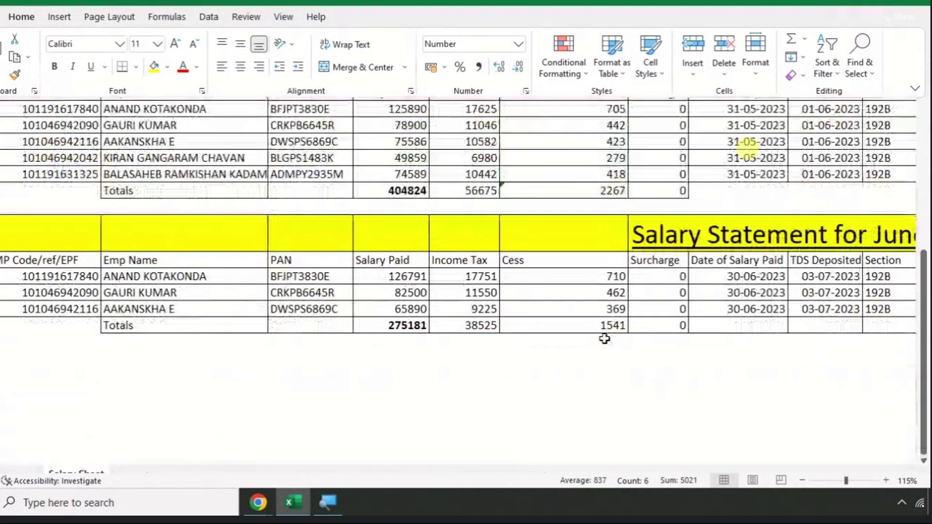
{"action": "scroll", "coordinate": [605, 338], "scroll_direction": "up", "scroll_amount": 5}
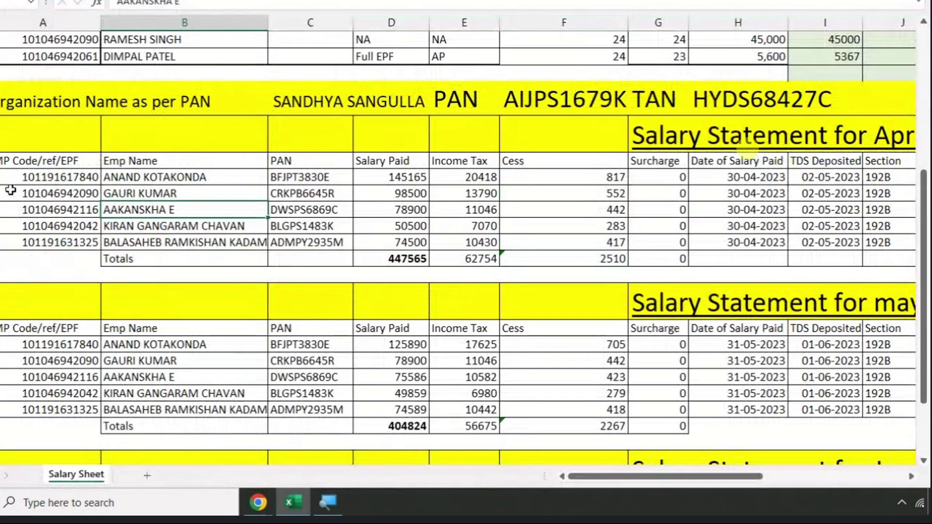
- Inspect the April Salary Paid, Income Tax and Cess total formulas and a cess formula
{"action": "left_click", "coordinate": [378, 260]}
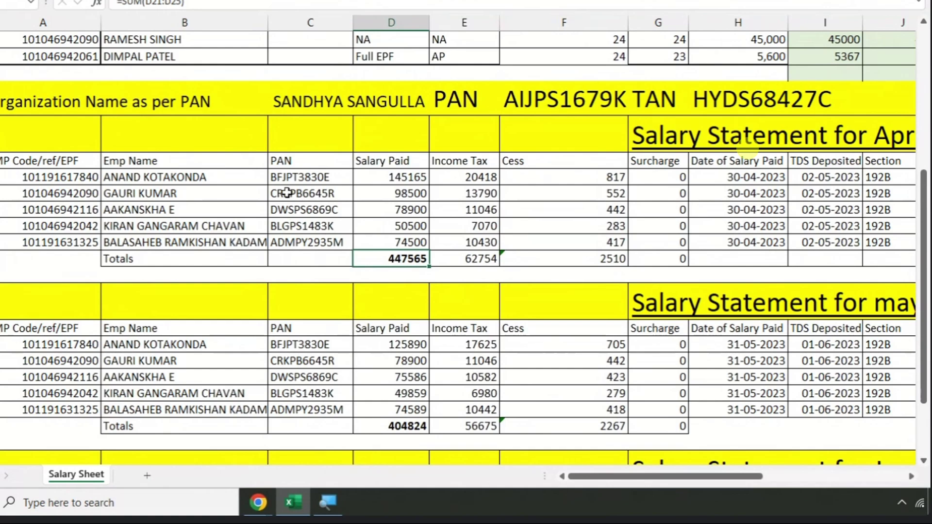
{"action": "left_click_drag", "start_coordinate": [458, 176], "coordinate": [464, 243]}
{"action": "left_click", "coordinate": [465, 265]}
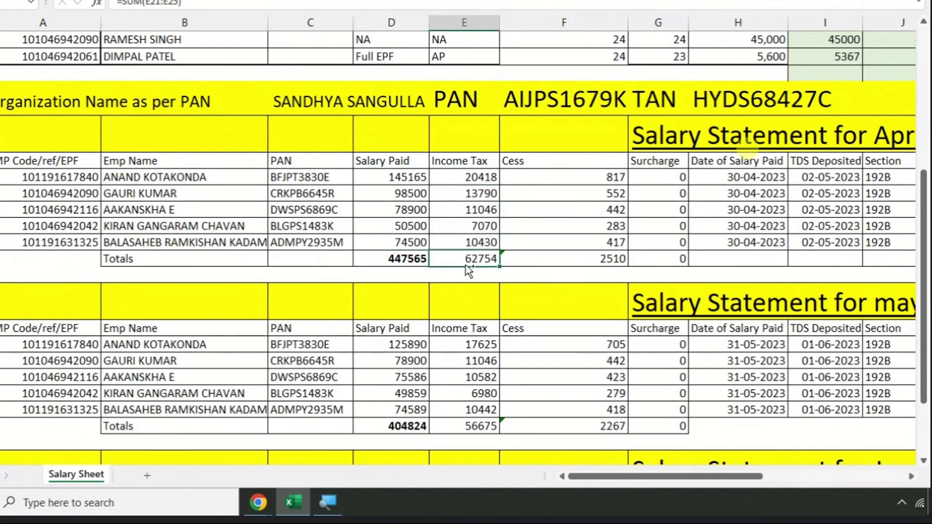
{"action": "left_click", "coordinate": [553, 261]}
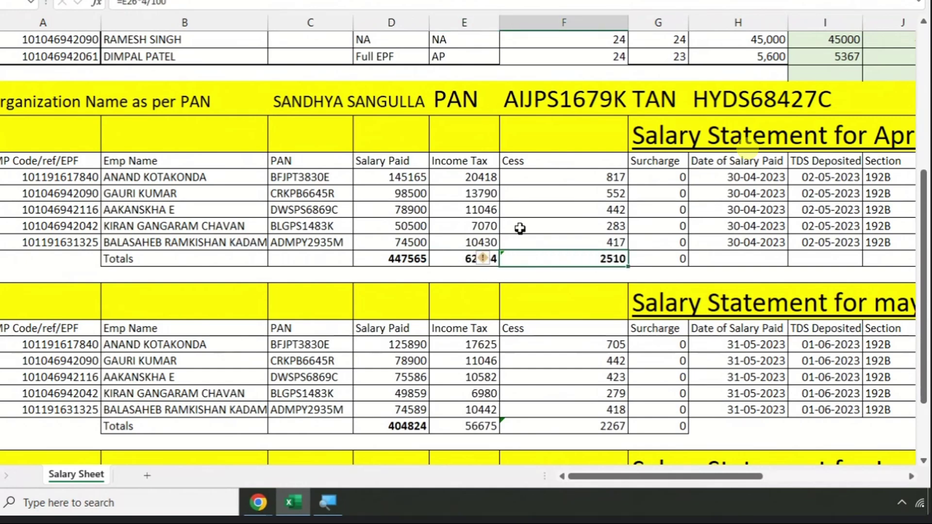
{"action": "left_click", "coordinate": [505, 208]}
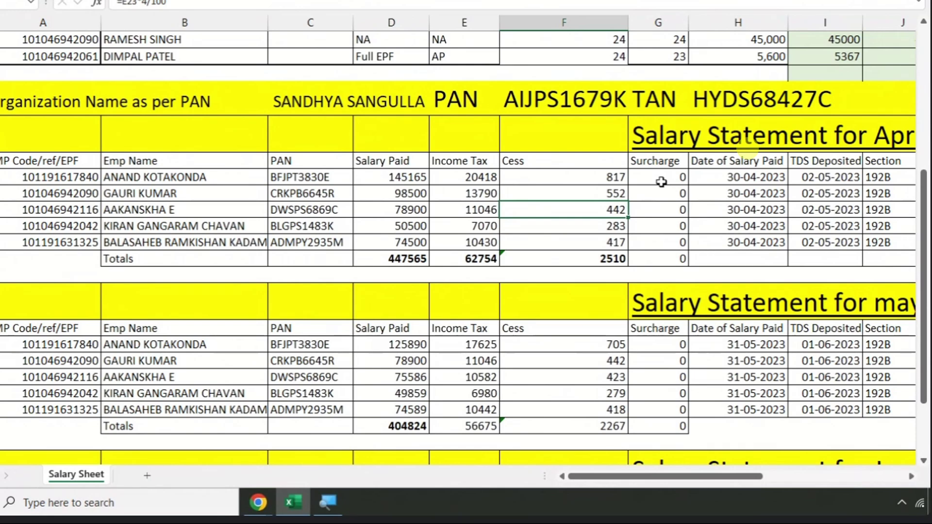
- Select the April Totals row, narrowing to the 62754 Income Tax total
{"action": "left_click", "coordinate": [457, 255]}
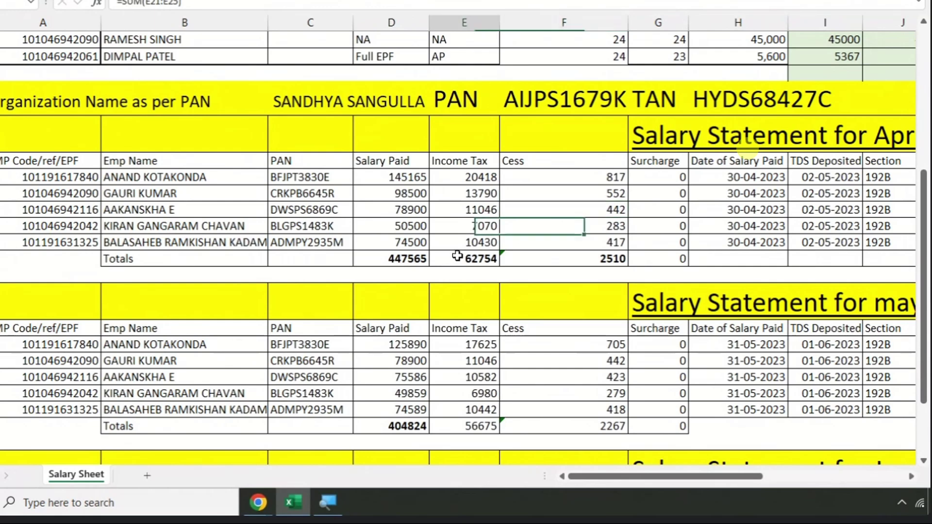
{"action": "left_click_drag", "start_coordinate": [457, 256], "coordinate": [729, 262]}
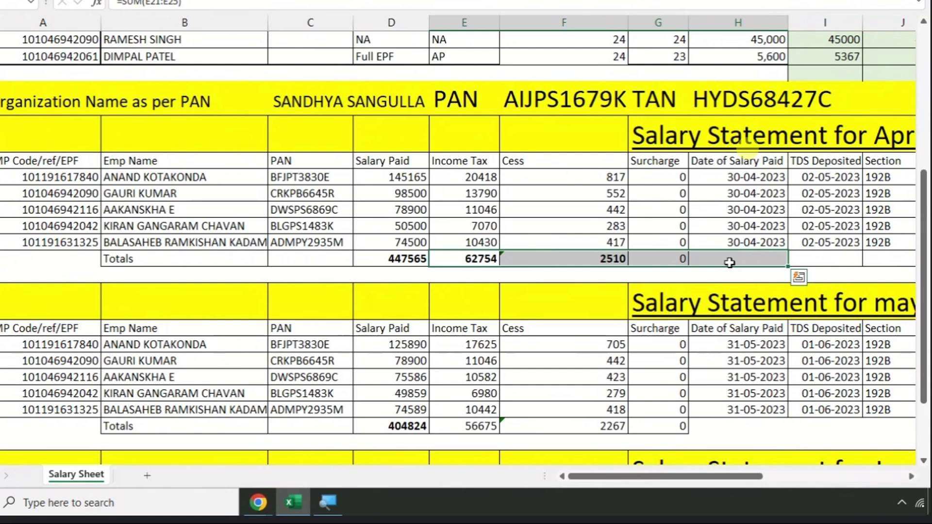
{"action": "left_click", "coordinate": [464, 261]}
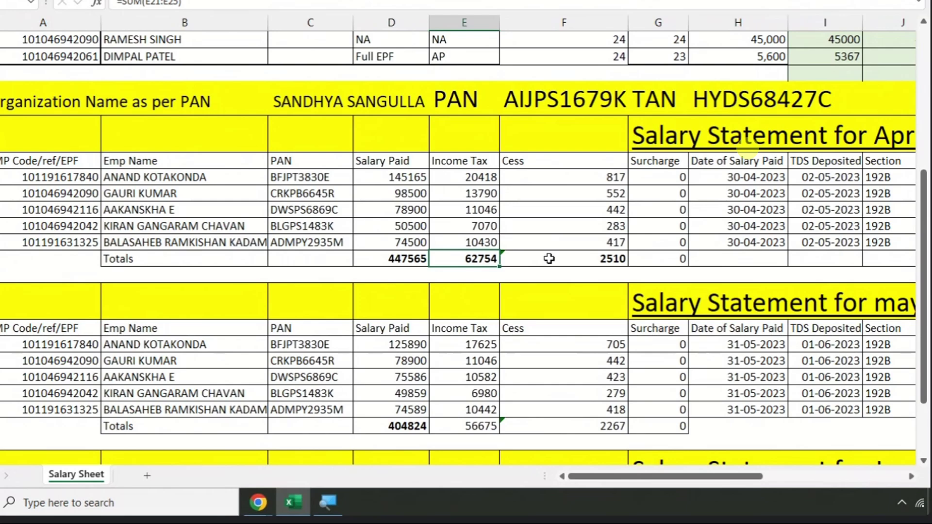
{"action": "key", "text": "Right"}
{"action": "key", "text": "Right"}
{"action": "key", "text": "Right"}
{"action": "key", "text": "Right"}
{"action": "key", "text": "Right"}
{"action": "key", "text": "Right"}
{"action": "key", "text": "Right"}
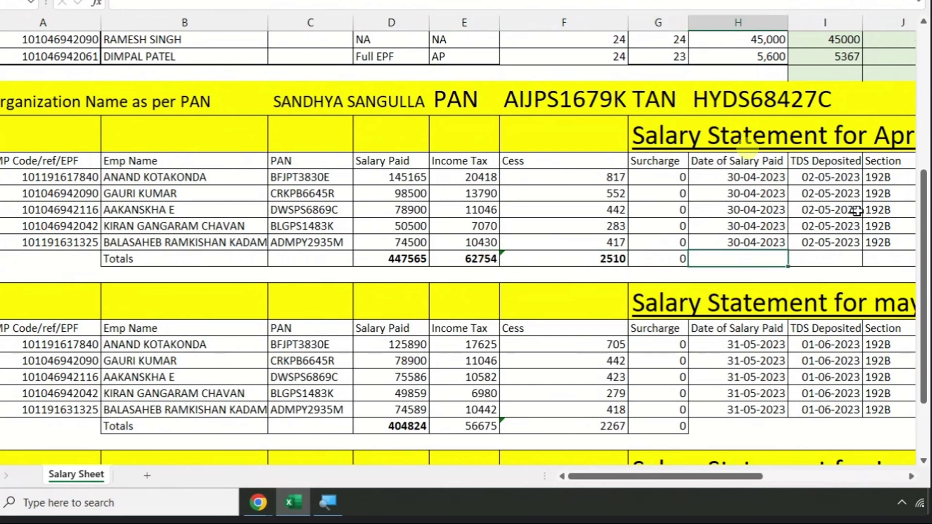
{"action": "scroll", "coordinate": [877, 196], "scroll_direction": "right", "scroll_amount": 2}
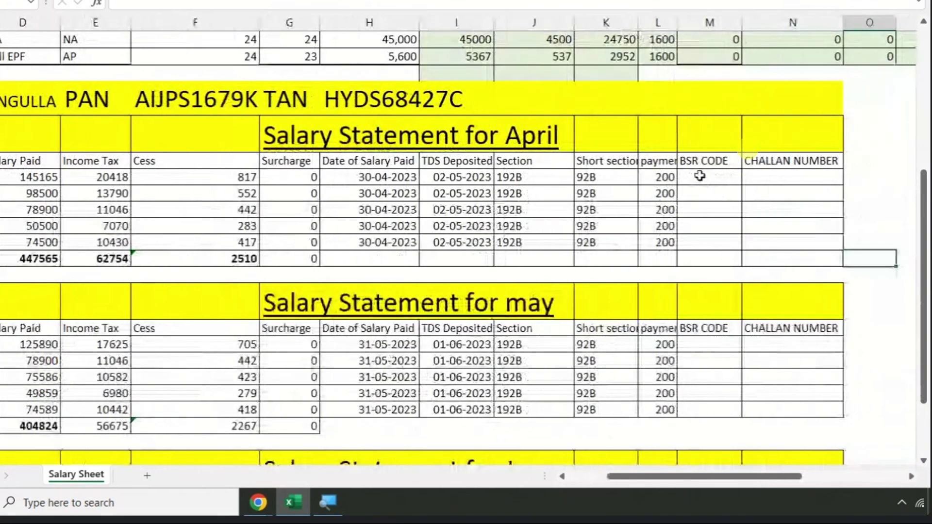
{"action": "left_click_drag", "start_coordinate": [701, 178], "coordinate": [701, 245]}
{"action": "left_click_drag", "start_coordinate": [765, 169], "coordinate": [768, 244]}
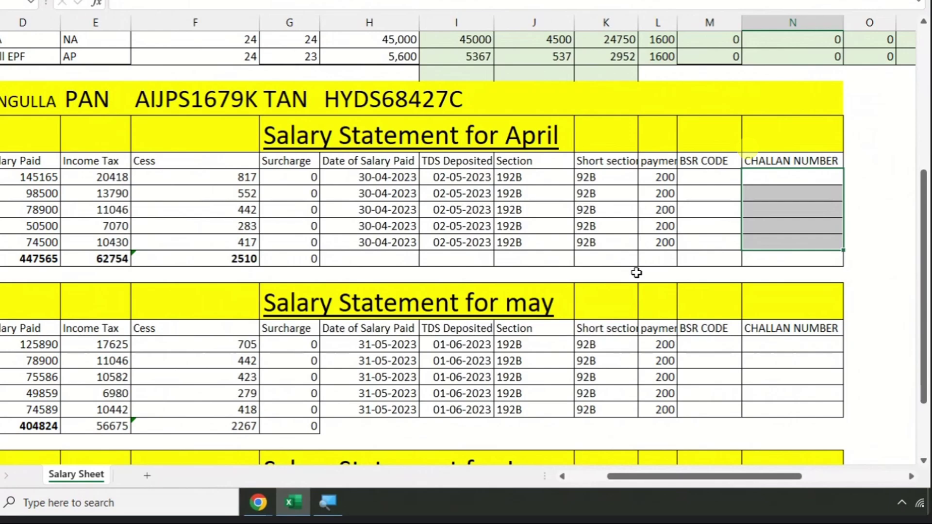
{"action": "scroll", "coordinate": [376, 256], "scroll_direction": "down", "scroll_amount": 1}
{"action": "left_click", "coordinate": [216, 292]}
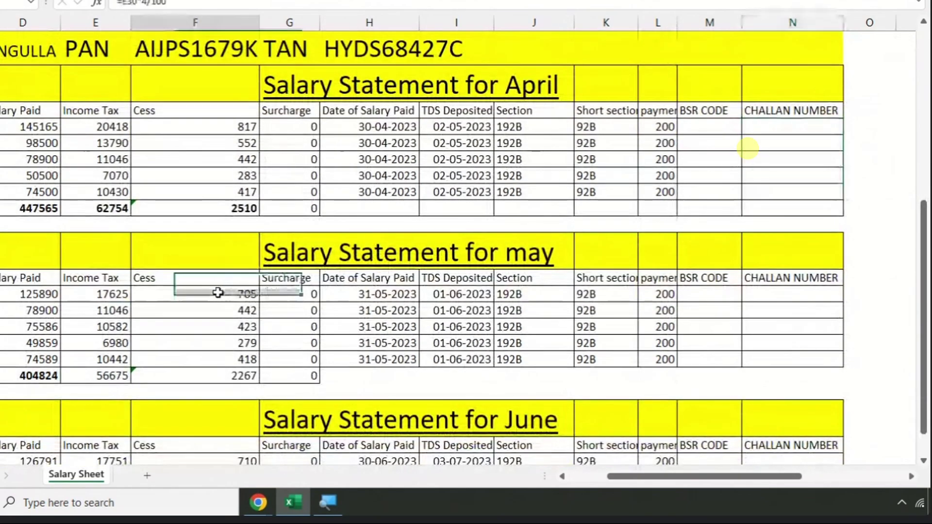
{"action": "key", "text": "Home"}
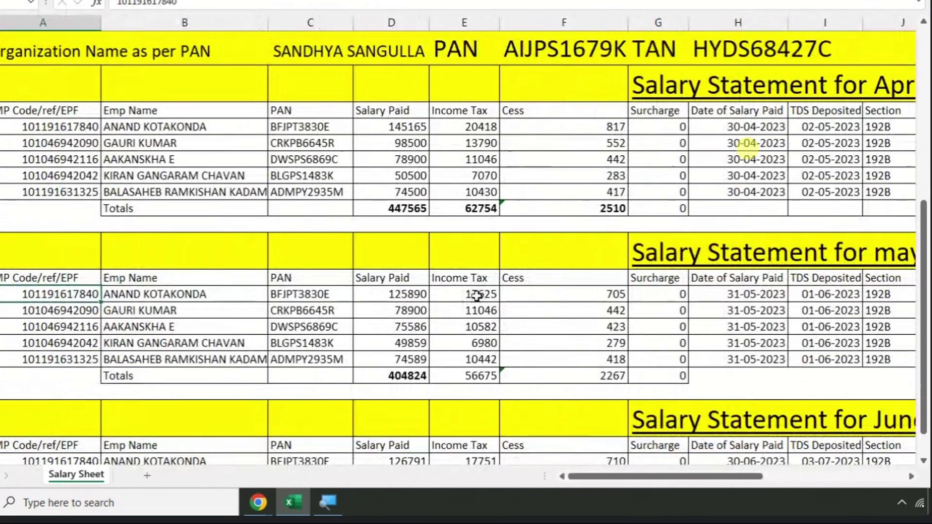
{"action": "left_click", "coordinate": [474, 295]}
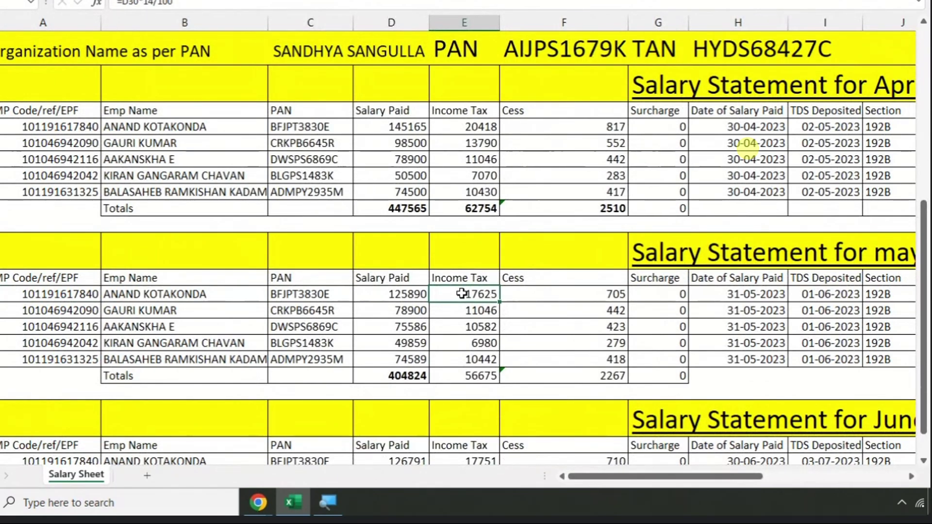
{"action": "left_click", "coordinate": [576, 296]}
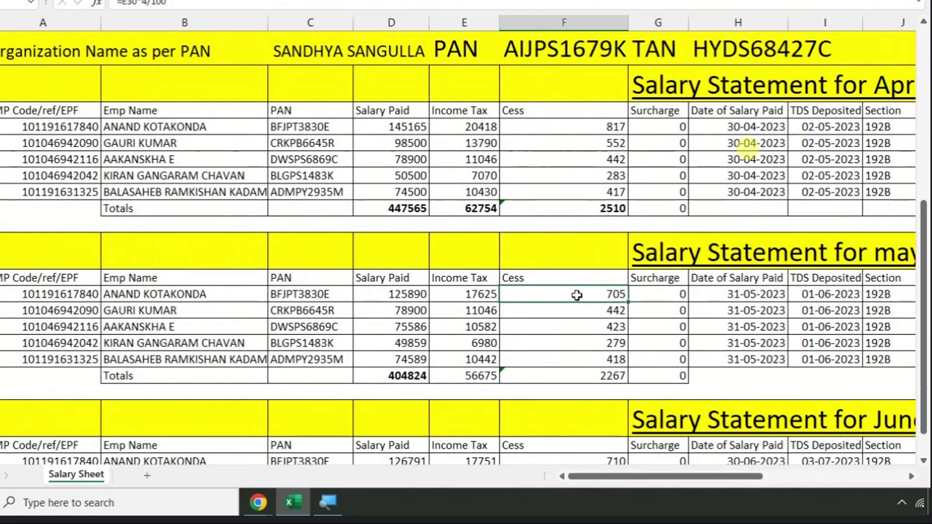
{"action": "key", "text": "Right"}
{"action": "key", "text": "Right"}
{"action": "key", "text": "Right"}
{"action": "key", "text": "Right"}
{"action": "key", "text": "Right"}
{"action": "key", "text": "Right"}
{"action": "key", "text": "Right"}
{"action": "key", "text": "Right"}
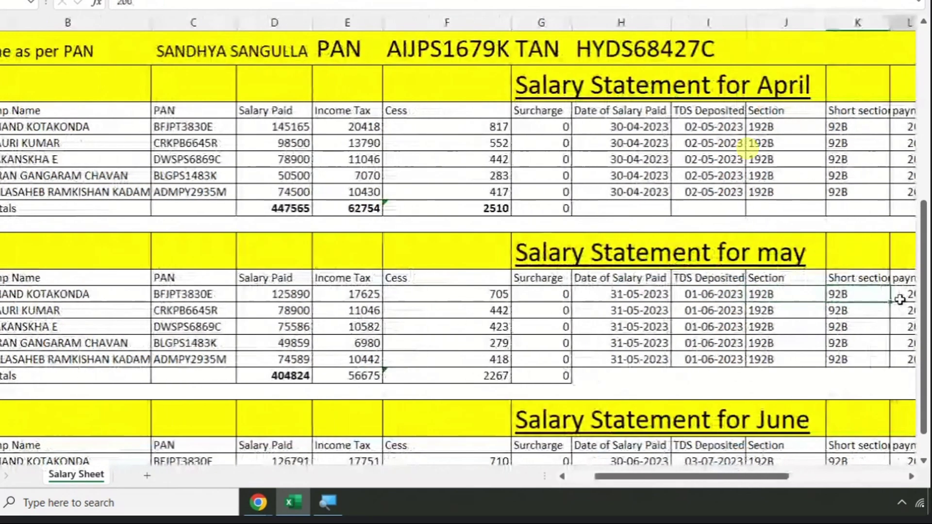
{"action": "key", "text": "Left"}
{"action": "key", "text": "shift+Right"}
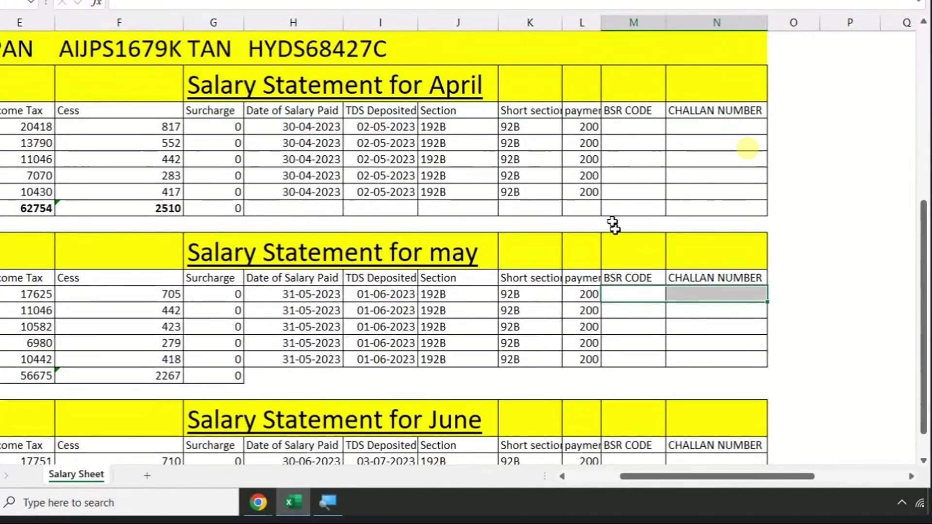
{"action": "left_click", "coordinate": [629, 126]}
{"action": "left_click_drag", "start_coordinate": [630, 125], "coordinate": [628, 201]}
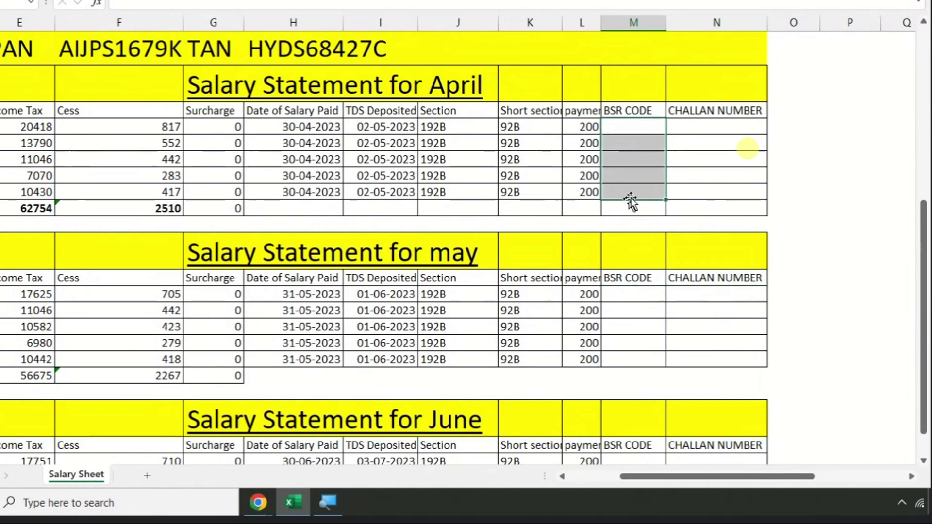
{"action": "left_click_drag", "start_coordinate": [692, 122], "coordinate": [695, 189]}
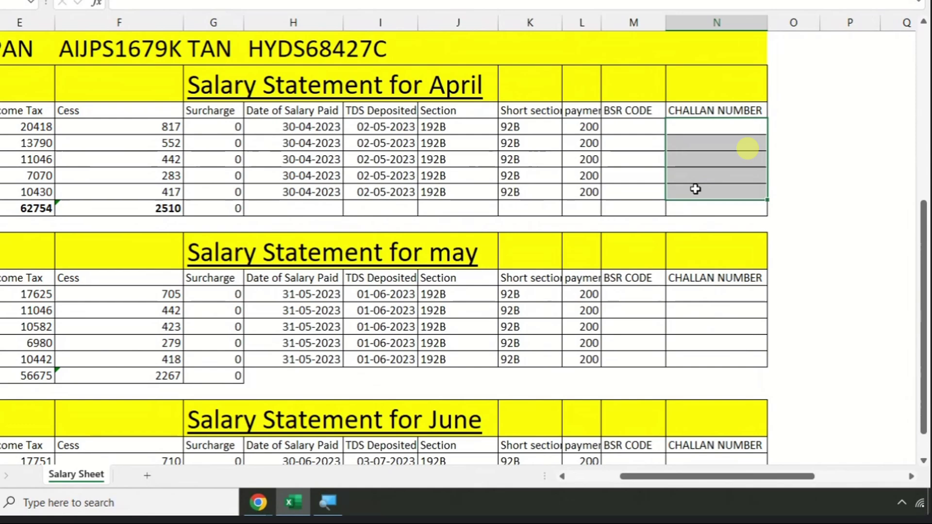
{"action": "key", "text": "Left"}
{"action": "key", "text": "Left"}
{"action": "key", "text": "Left"}
{"action": "key", "text": "Left"}
{"action": "key", "text": "Left"}
{"action": "key", "text": "Left"}
{"action": "key", "text": "Left"}
{"action": "key", "text": "Left"}
{"action": "key", "text": "Left"}
{"action": "key", "text": "Left"}
{"action": "key", "text": "Left"}
{"action": "key", "text": "Left"}
{"action": "key", "text": "Left"}
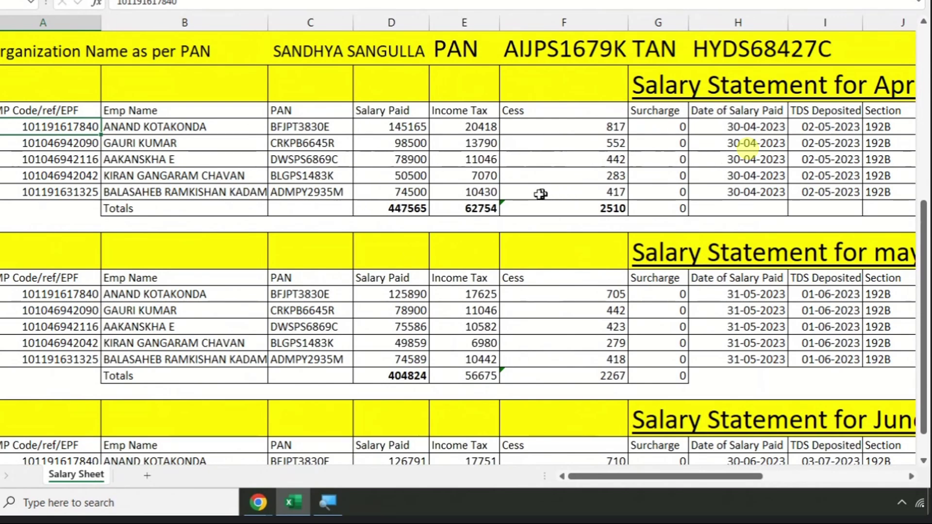
- Enter =E26+F26 below April's Cess total, giving the combined 65264
{"action": "left_click", "coordinate": [474, 208]}
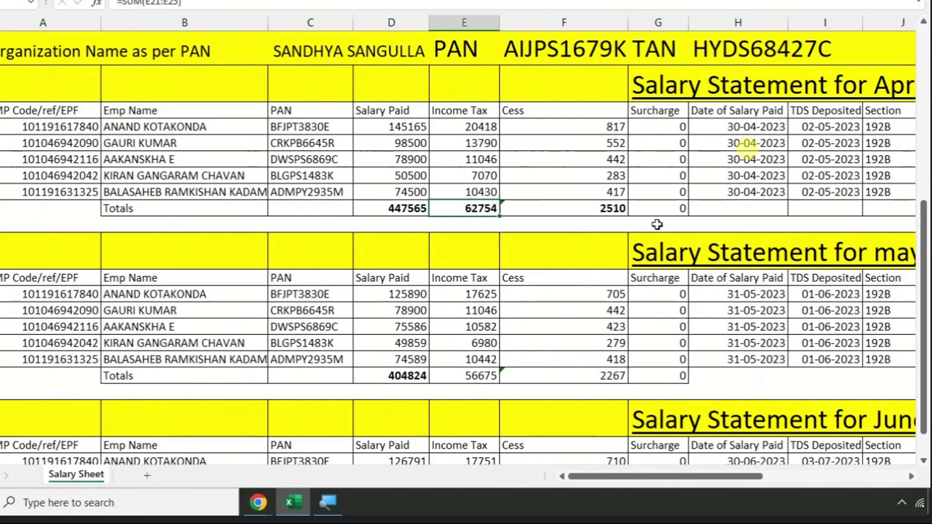
{"action": "left_click", "coordinate": [566, 222]}
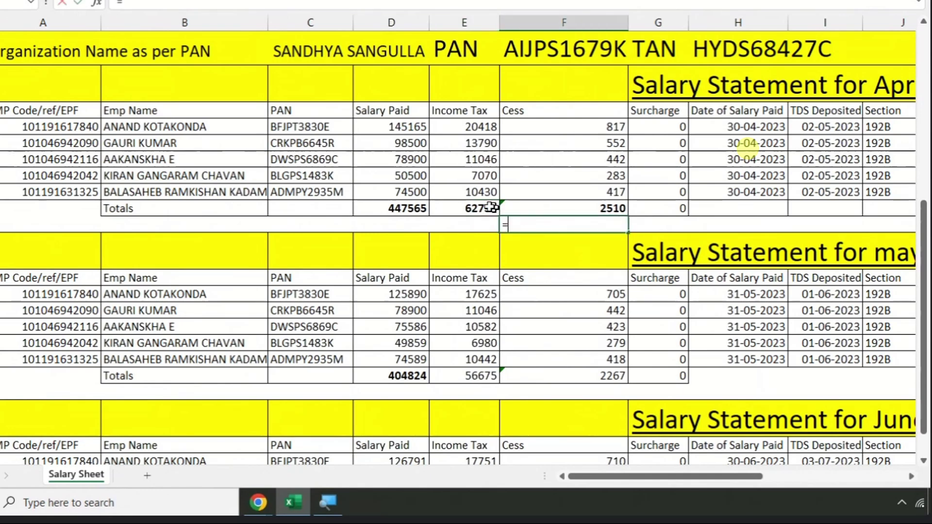
{"action": "type", "text": "="}
{"action": "left_click", "coordinate": [459, 208]}
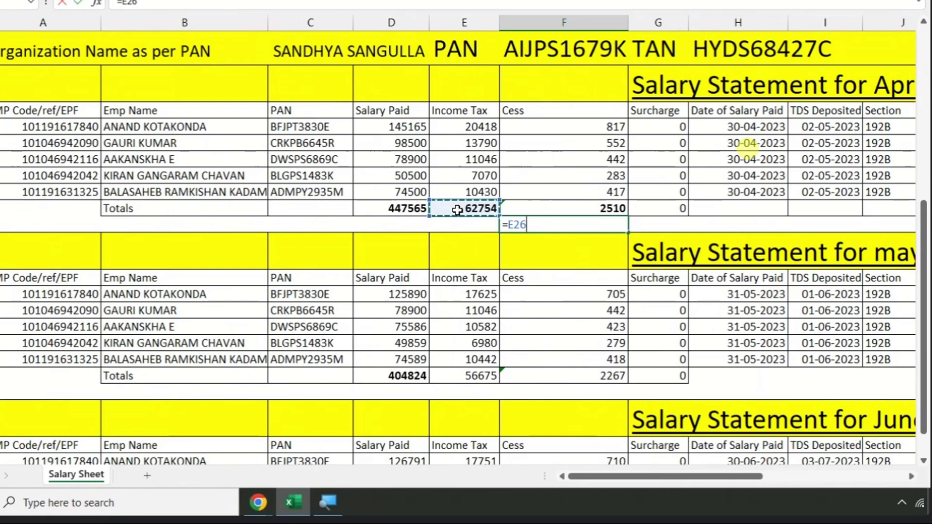
{"action": "type", "text": "+"}
{"action": "left_click", "coordinate": [543, 209]}
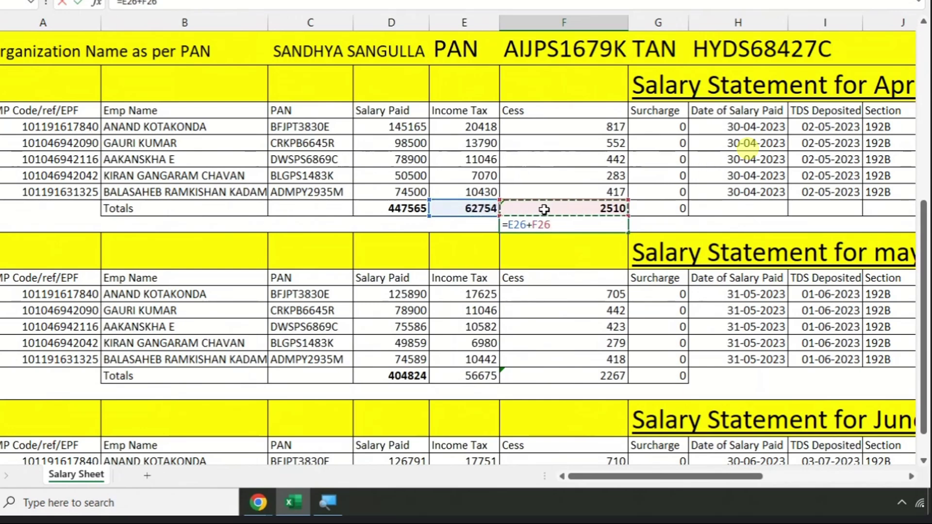
{"action": "key", "text": "Return"}
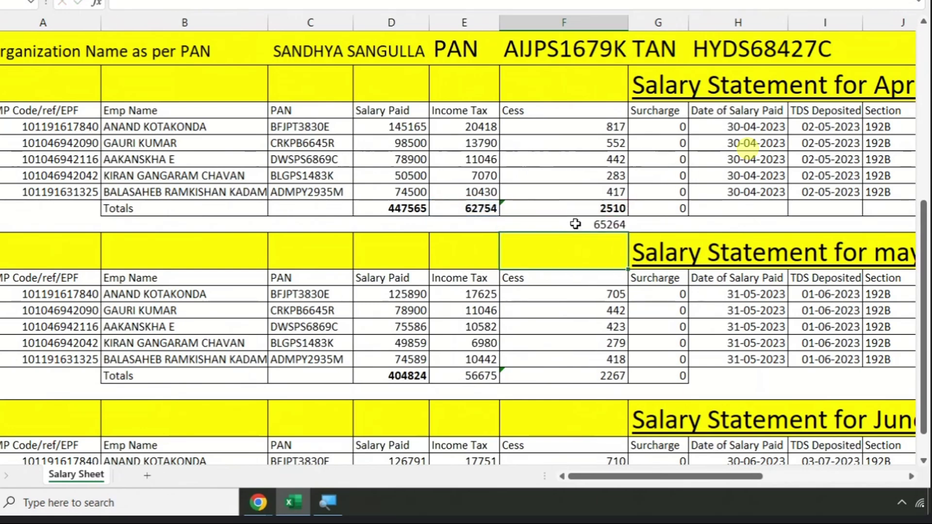
{"action": "left_click", "coordinate": [575, 225]}
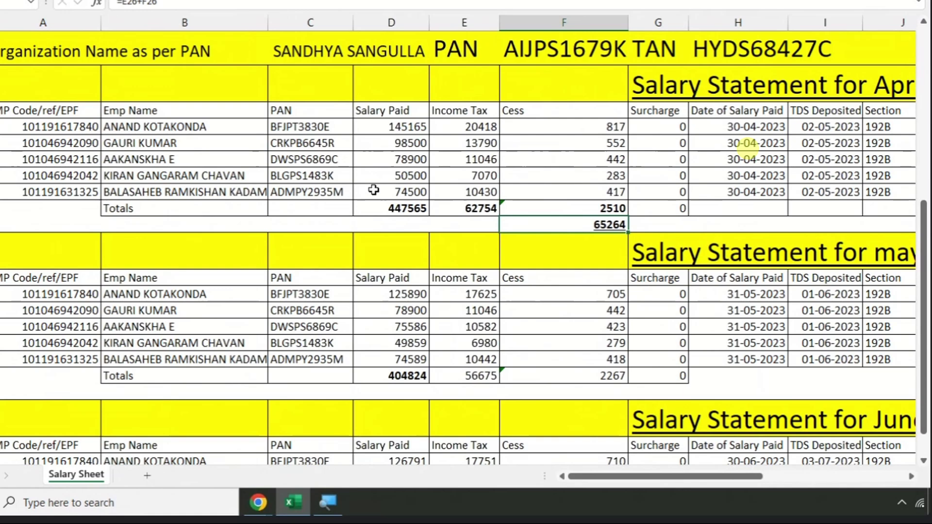
- Open the Income Tax e-Filing portal in a new Chrome tab and go to its login page
{"action": "mouse_move", "coordinate": [257, 503]}
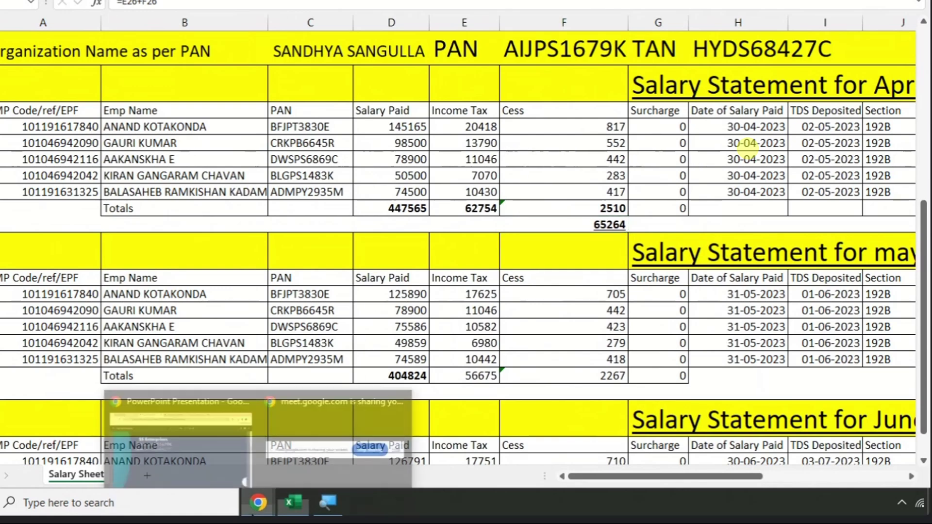
{"action": "left_click", "coordinate": [220, 466]}
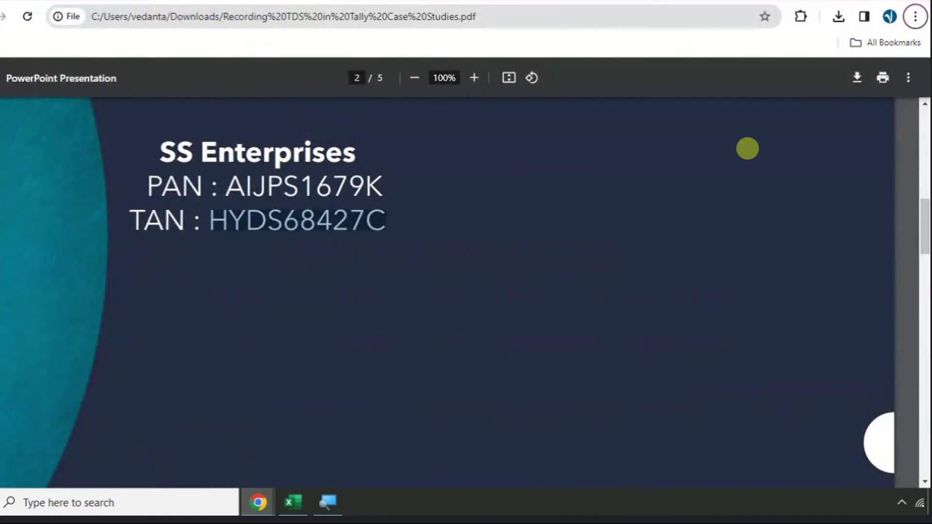
{"action": "key", "text": "ctrl+Tab"}
{"action": "key", "text": "ctrl+t"}
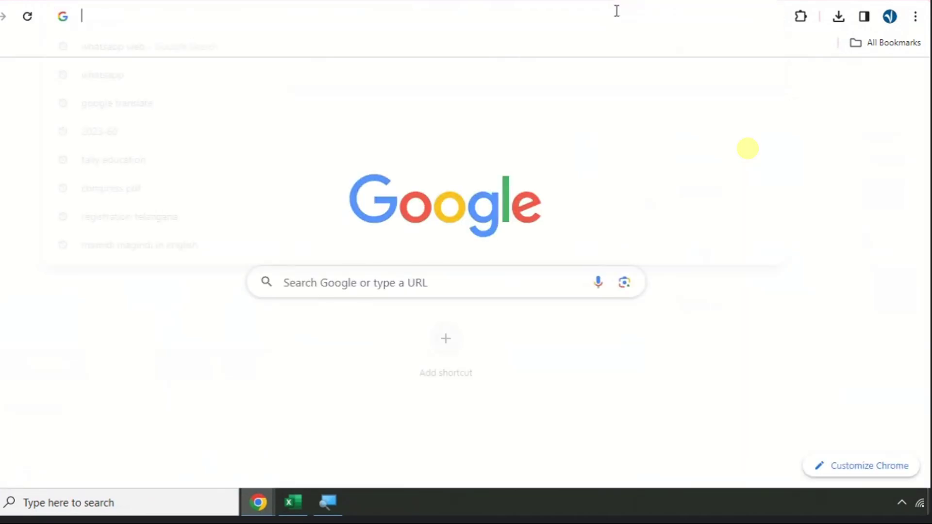
{"action": "type", "text": "EPO"}
{"action": "key", "text": "Return"}
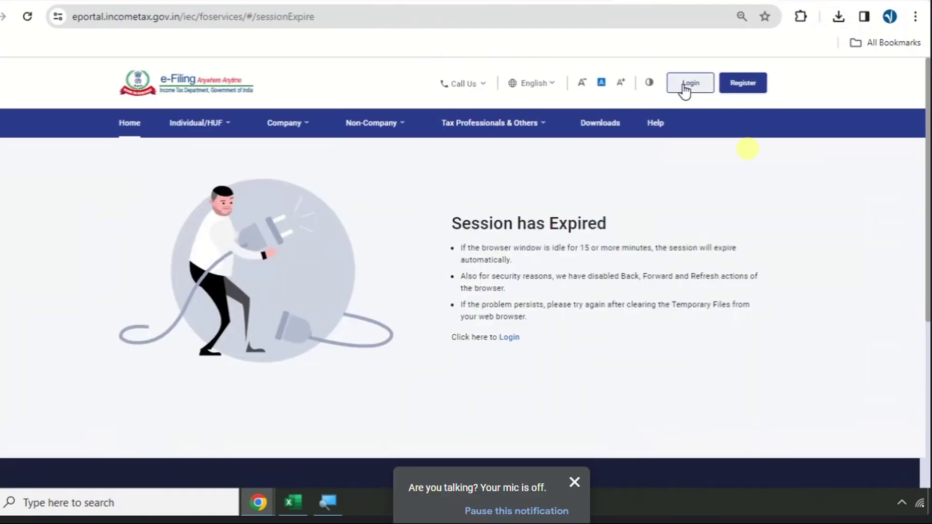
{"action": "left_click", "coordinate": [684, 89]}
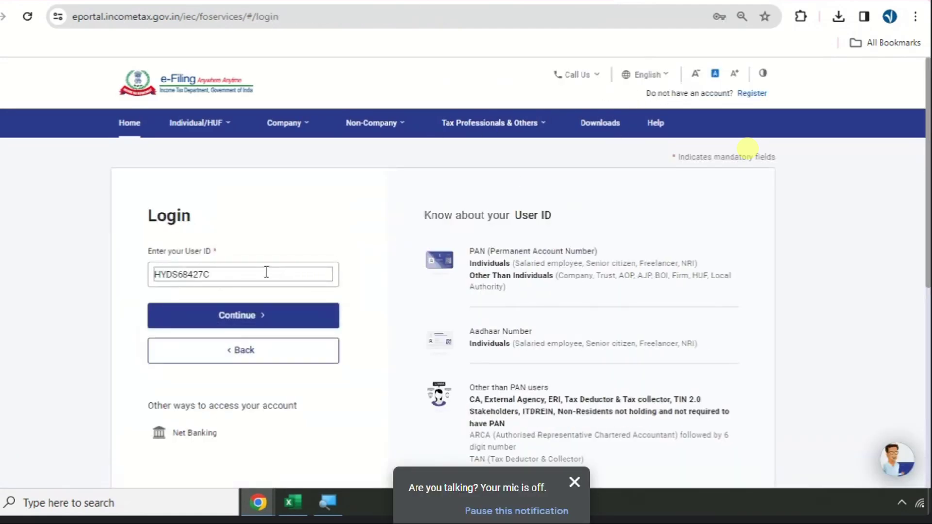
{"action": "left_click", "coordinate": [253, 278]}
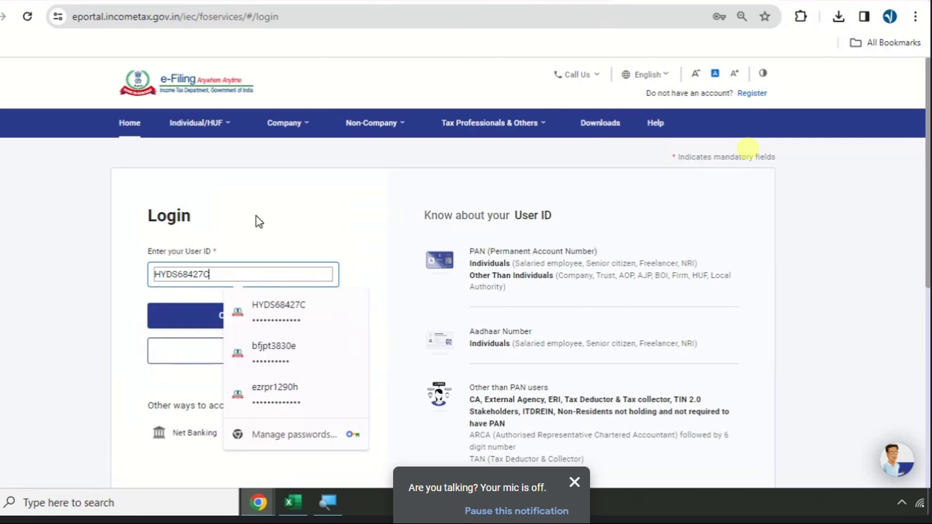
- Look up the deductor's TAN in the sheet header and continue past the user ID step
{"action": "key", "text": "alt+Tab"}
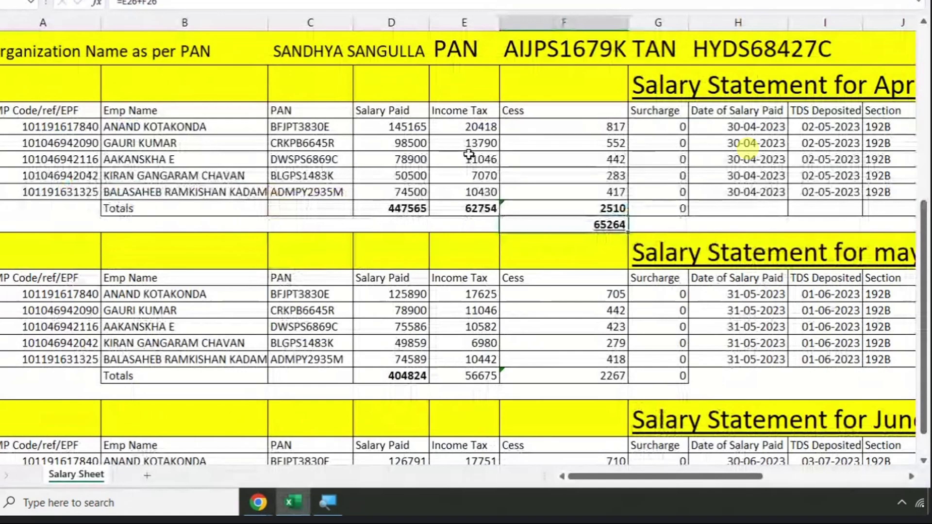
{"action": "scroll", "coordinate": [469, 154], "scroll_direction": "up", "scroll_amount": 1}
{"action": "left_click", "coordinate": [730, 99]}
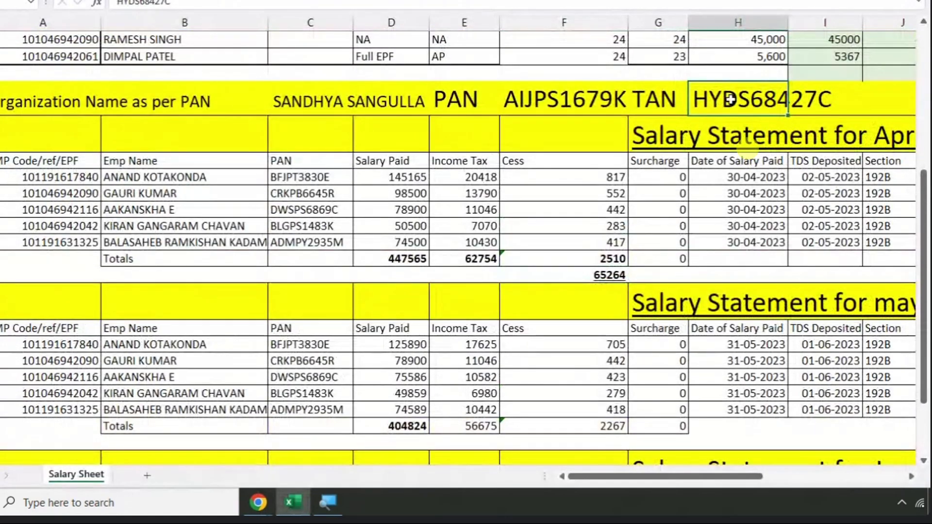
{"action": "key", "text": "alt+Tab"}
{"action": "left_click", "coordinate": [281, 318]}
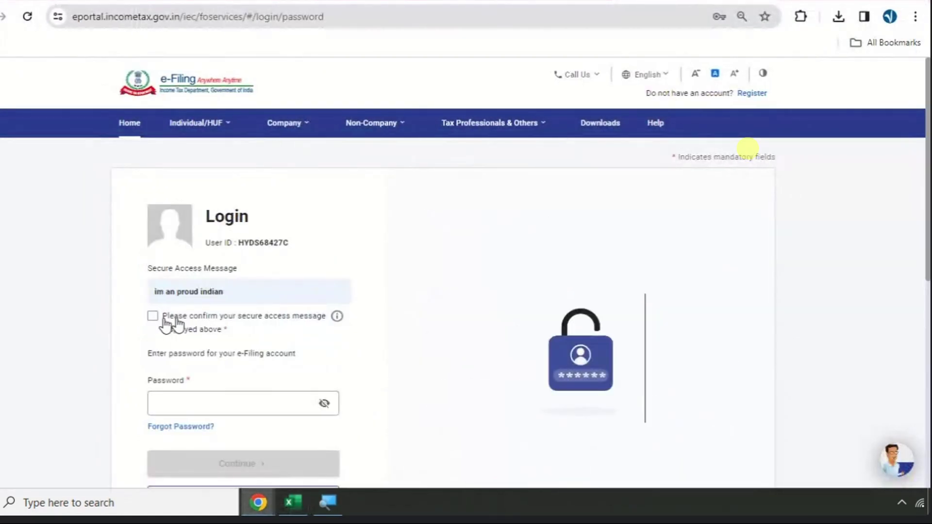
- Confirm the secure access message, fill the saved password, log in, and return to Excel
{"action": "left_click", "coordinate": [167, 324]}
{"action": "left_click", "coordinate": [196, 402]}
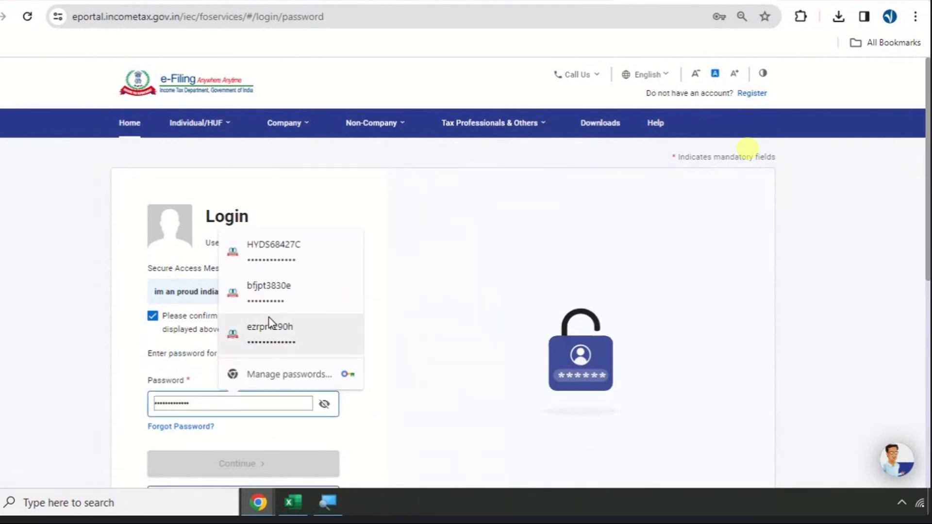
{"action": "left_click", "coordinate": [291, 264]}
{"action": "left_click", "coordinate": [280, 471]}
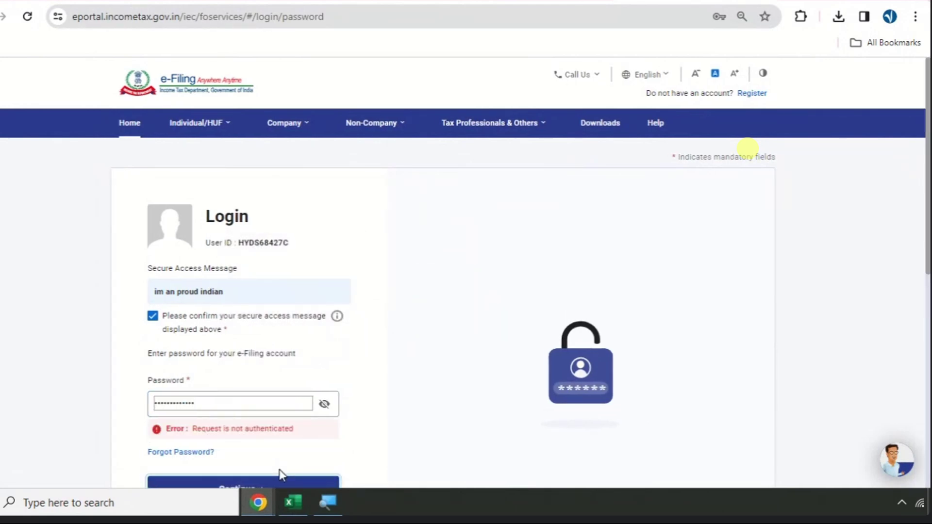
{"action": "left_click", "coordinate": [324, 403]}
{"action": "left_click", "coordinate": [279, 257]}
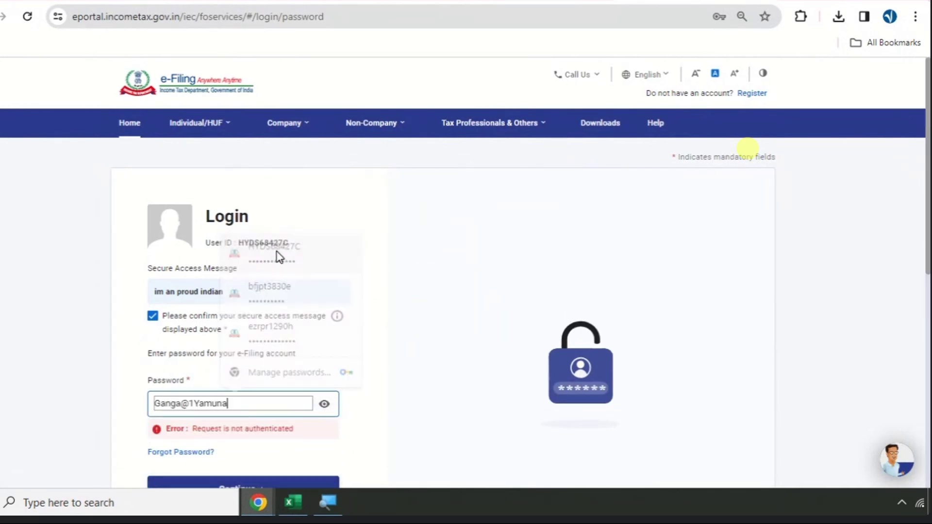
{"action": "scroll", "coordinate": [374, 264], "scroll_direction": "down", "scroll_amount": 3}
{"action": "left_click", "coordinate": [243, 353]}
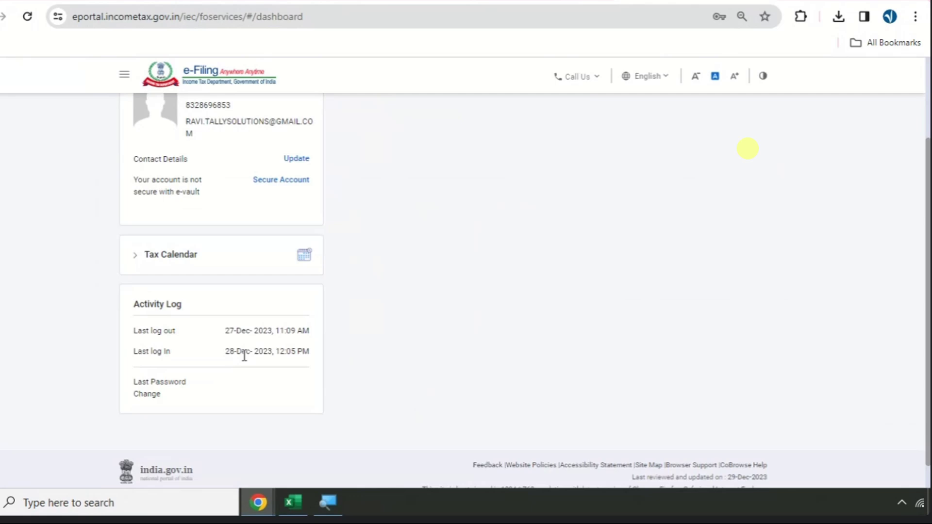
{"action": "key", "text": "alt+Tab"}
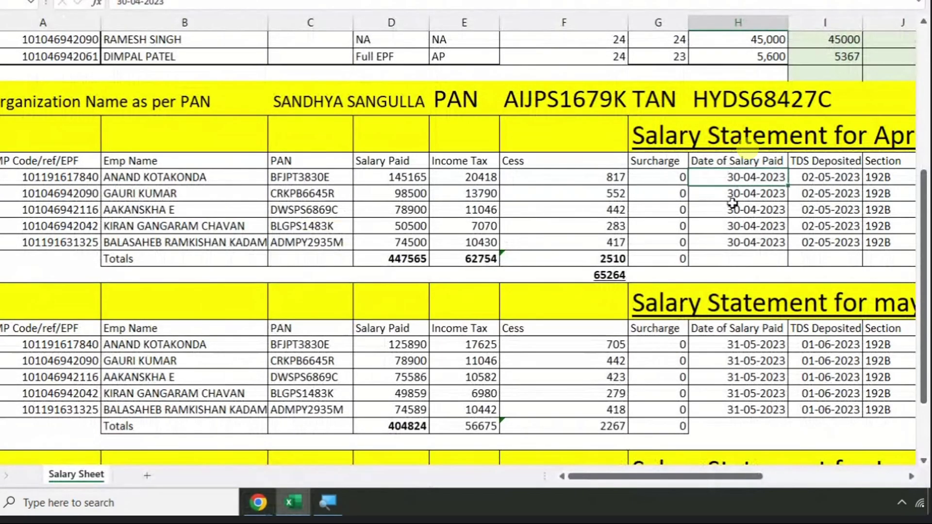
- Select April's Date of Salary Paid and TDS Deposited cells, then return to the e-Filing dashboard
{"action": "left_click_drag", "start_coordinate": [732, 203], "coordinate": [733, 241]}
{"action": "left_click_drag", "start_coordinate": [814, 177], "coordinate": [822, 247]}
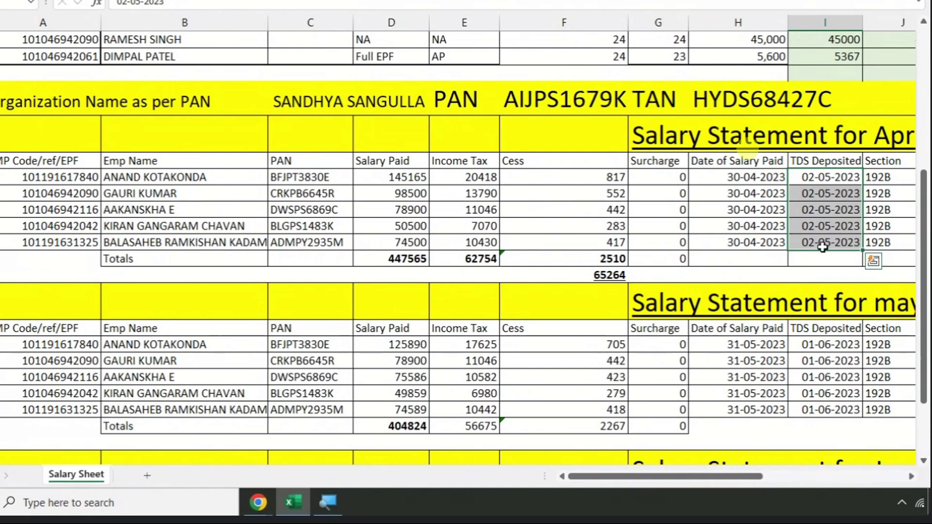
{"action": "key", "text": "alt+Tab"}
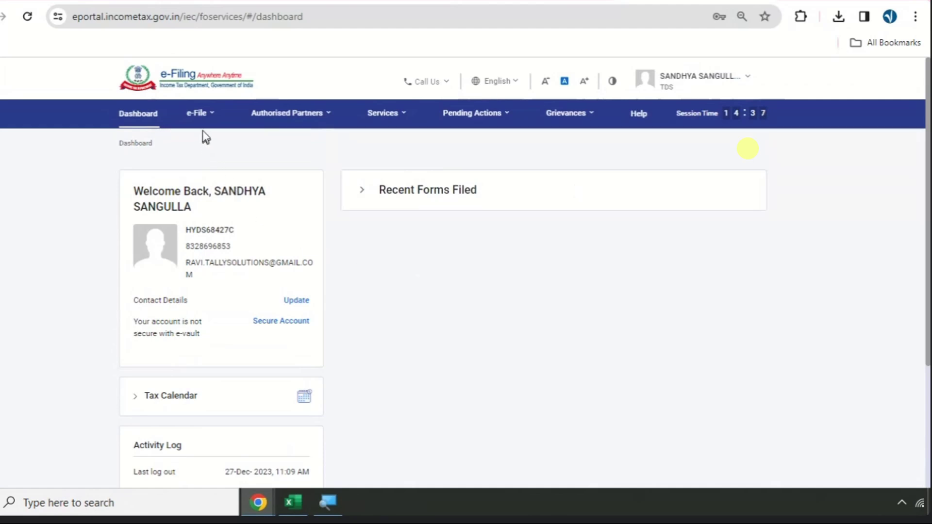
- Open e-Pay Tax to see the saved TDS/TCS Payable by Taxpayer(200) 2024-25 draft, enlarging the page
{"action": "left_click", "coordinate": [203, 118]}
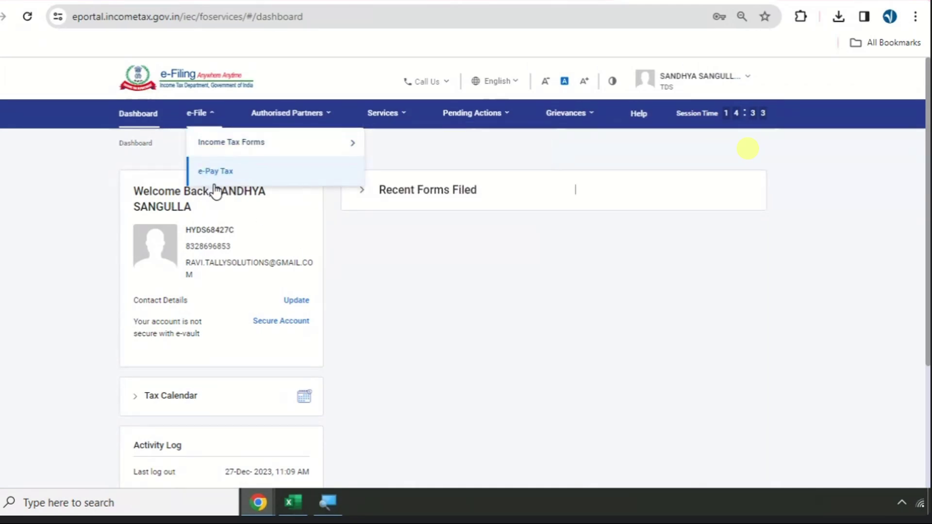
{"action": "left_click", "coordinate": [294, 180]}
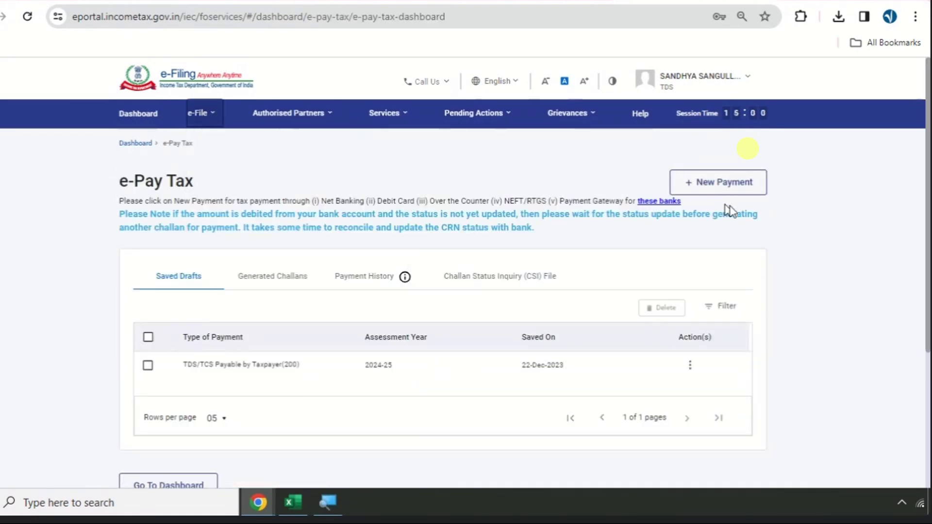
{"action": "key", "text": "ctrl+plus"}
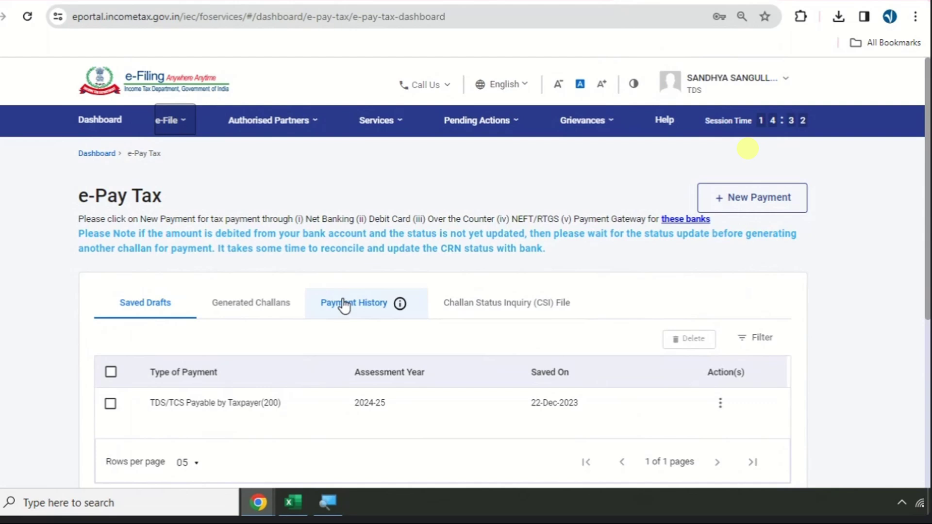
- Start a new payment for assessment year 2024-25 and proceed with Pay TDS
{"action": "left_click", "coordinate": [763, 208]}
{"action": "left_click", "coordinate": [173, 265]}
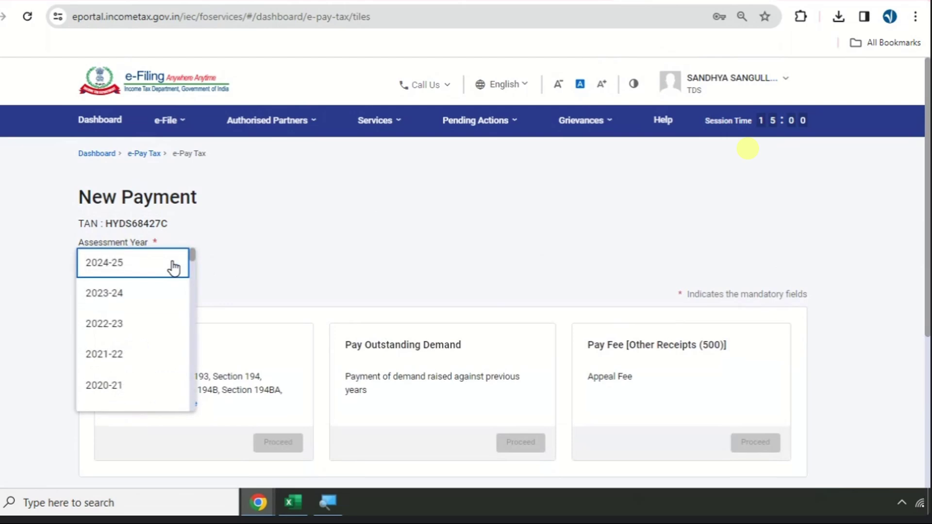
{"action": "left_click", "coordinate": [104, 263]}
{"action": "scroll", "coordinate": [234, 231], "scroll_direction": "down", "scroll_amount": 2}
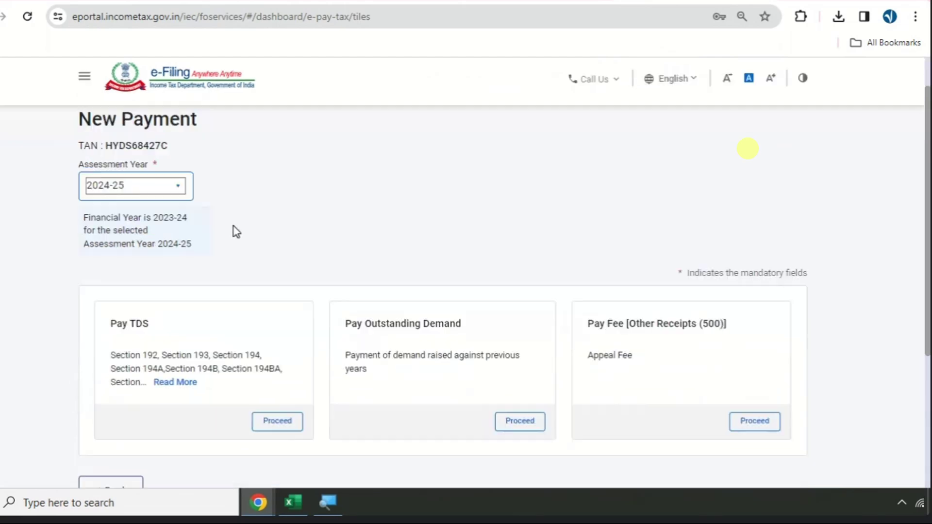
{"action": "scroll", "coordinate": [236, 231], "scroll_direction": "down", "scroll_amount": 2}
{"action": "left_click_drag", "start_coordinate": [110, 225], "coordinate": [150, 226]}
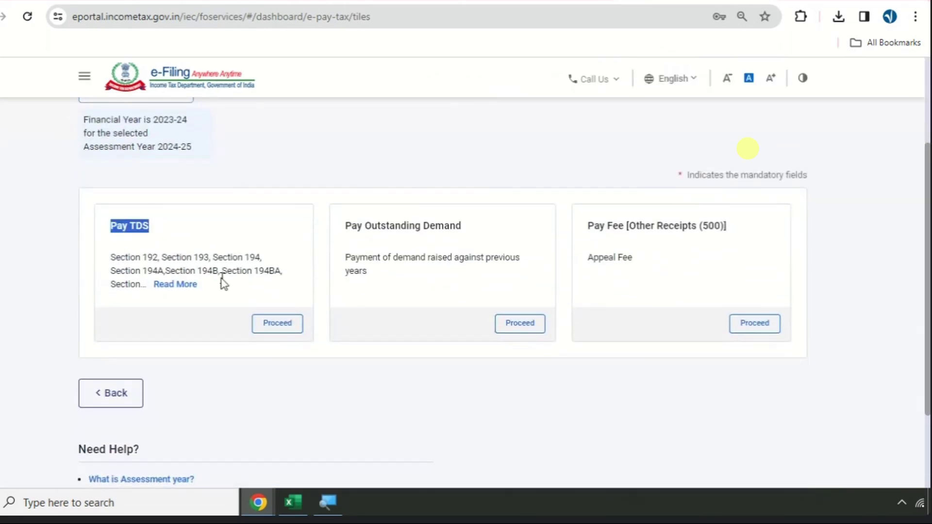
{"action": "left_click", "coordinate": [269, 331]}
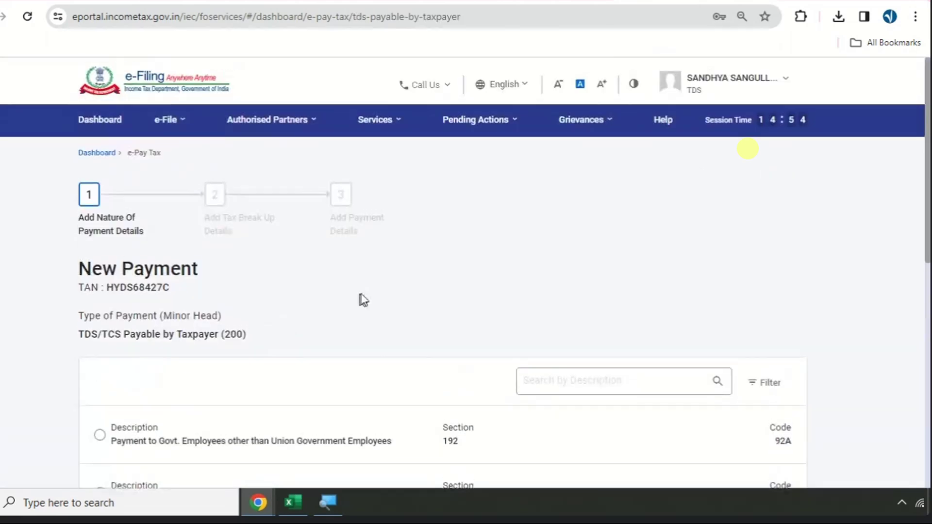
- Select nature of payment 92B for non-government employees and continue
{"action": "scroll", "coordinate": [363, 300], "scroll_direction": "down", "scroll_amount": 5}
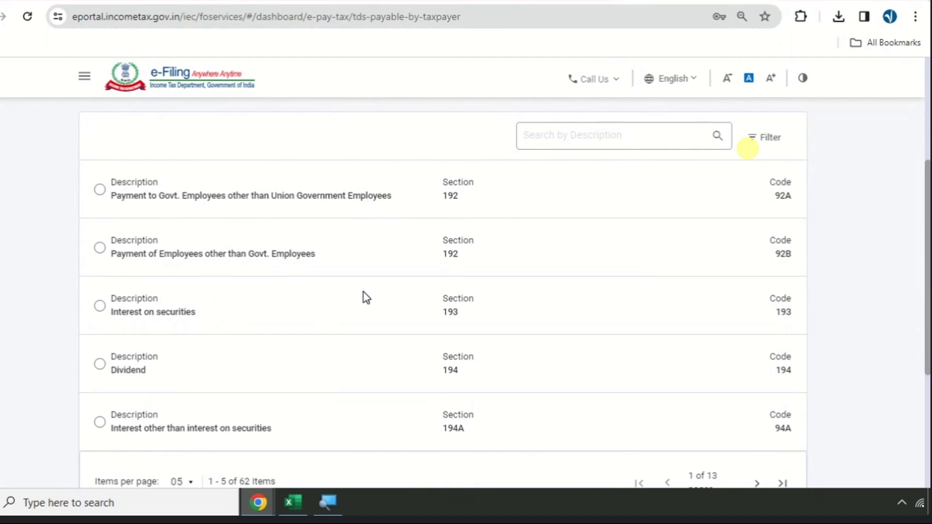
{"action": "left_click", "coordinate": [100, 252]}
{"action": "scroll", "coordinate": [558, 254], "scroll_direction": "down", "scroll_amount": 3}
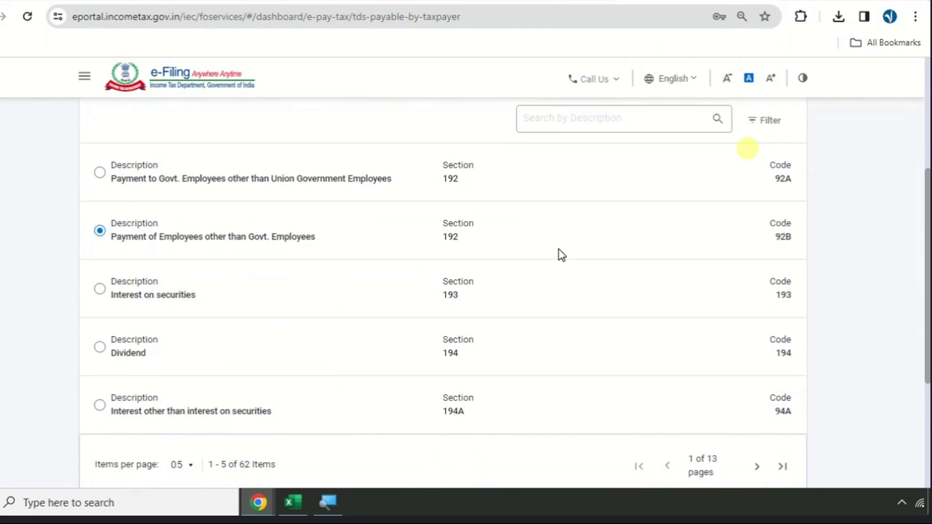
{"action": "left_click", "coordinate": [766, 420]}
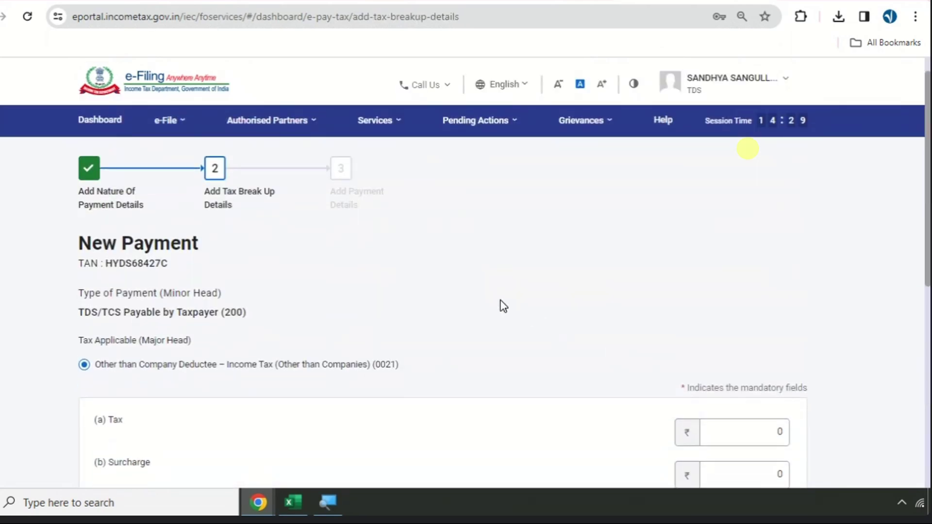
- Look over the blank Add Tax Break Up Details form, then switch to Excel's salary sheet
{"action": "scroll", "coordinate": [318, 249], "scroll_direction": "down", "scroll_amount": 5}
{"action": "scroll", "coordinate": [319, 248], "scroll_direction": "up", "scroll_amount": 4}
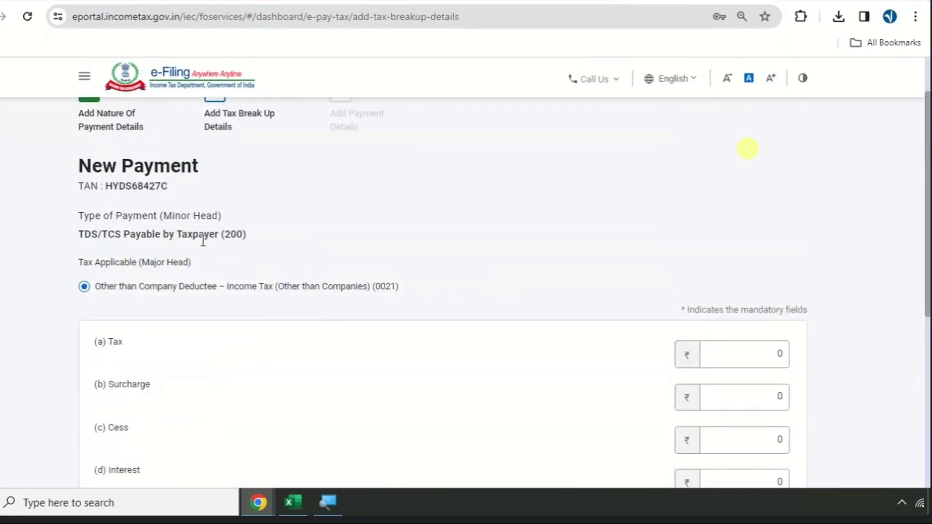
{"action": "left_click_drag", "start_coordinate": [204, 235], "coordinate": [277, 240]}
{"action": "scroll", "coordinate": [370, 189], "scroll_direction": "down", "scroll_amount": 1}
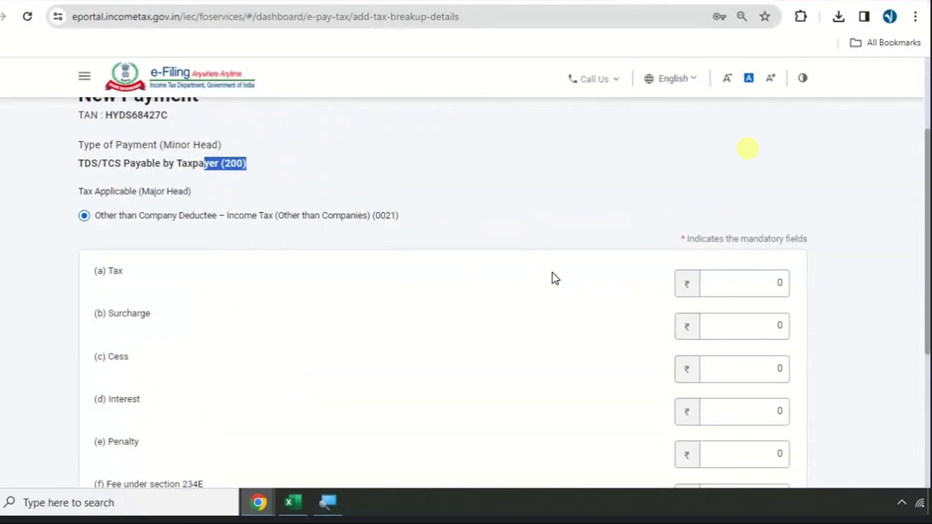
{"action": "key", "text": "alt+Tab"}
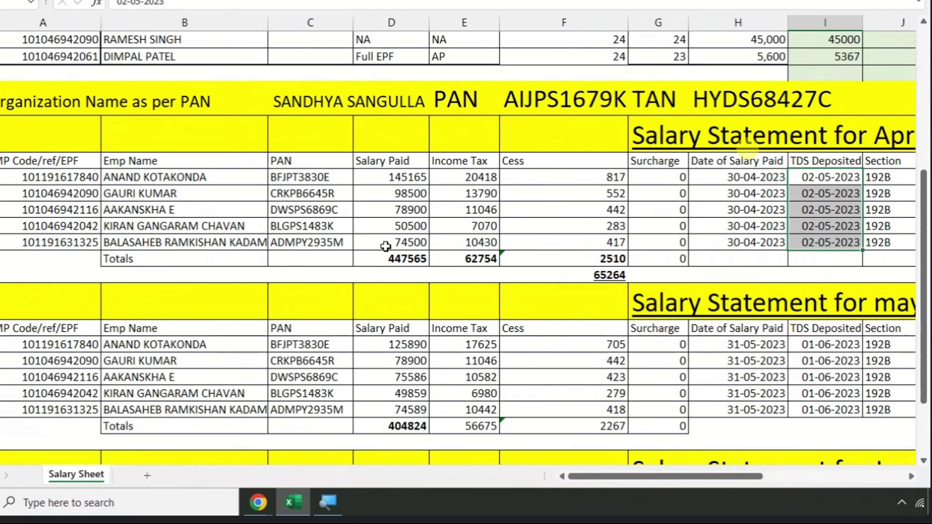
- Copy April's income tax total from E26 into the portal's Tax field as 62,754
{"action": "left_click", "coordinate": [593, 278]}
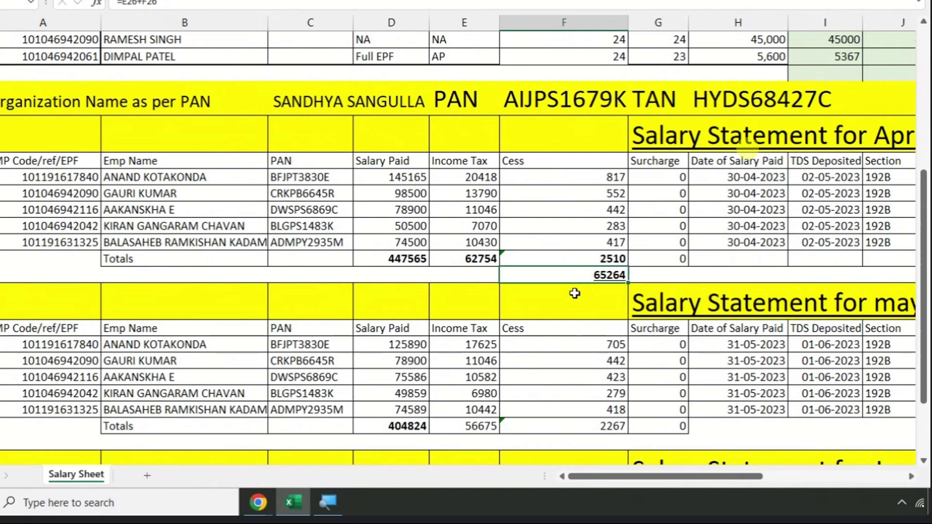
{"action": "left_click", "coordinate": [477, 260]}
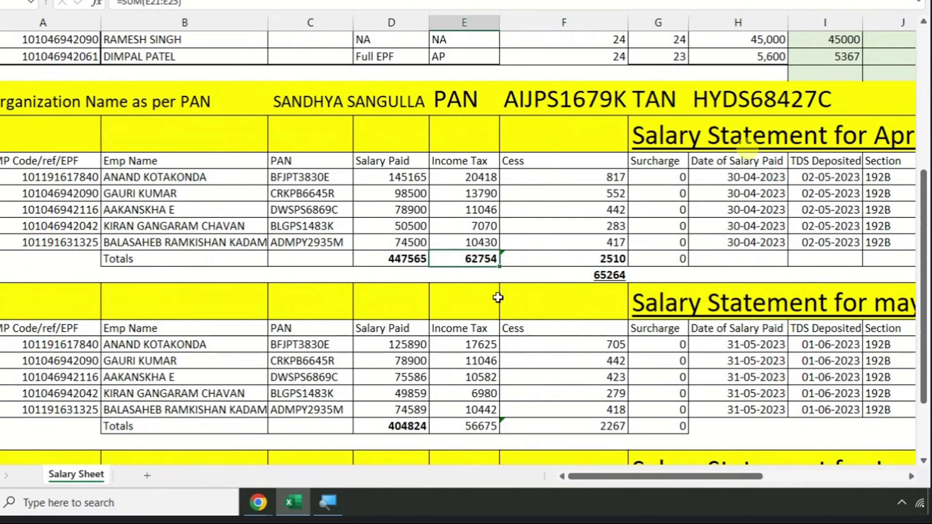
{"action": "key", "text": "ctrl+c"}
{"action": "key", "text": "alt+Tab"}
{"action": "left_click", "coordinate": [730, 277]}
{"action": "double_click", "coordinate": [779, 283]}
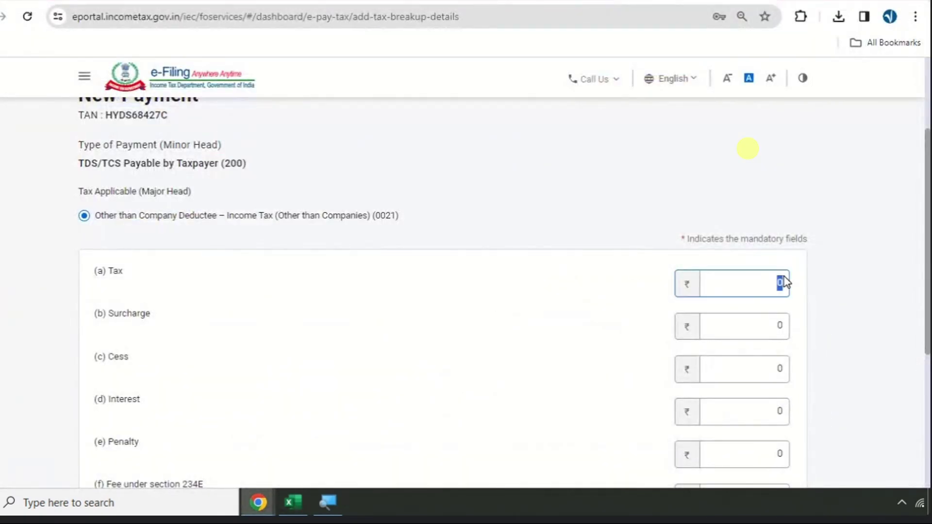
{"action": "key", "text": "ctrl+v"}
{"action": "left_click", "coordinate": [860, 276]}
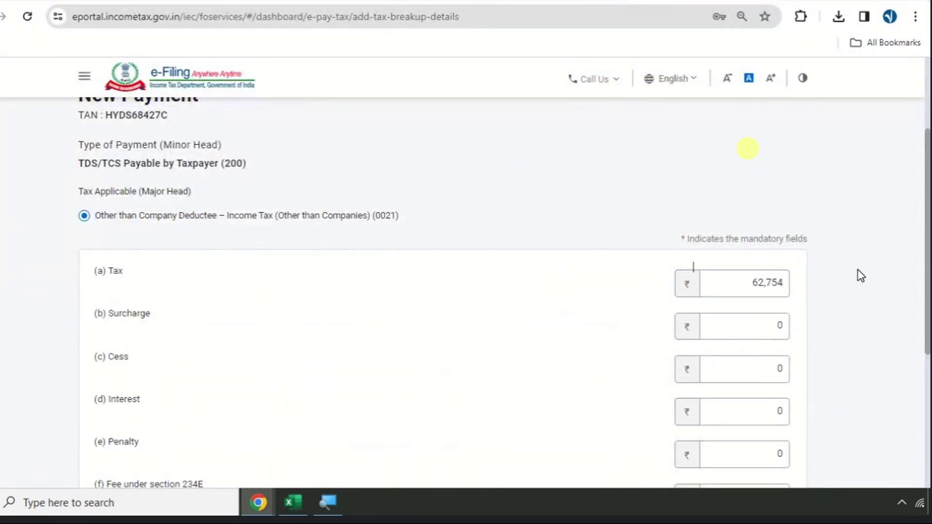
- Copy April's cess total 2,510 from F26 into the Cess field and check the ₹65,264 total
{"action": "key", "text": "alt+Tab"}
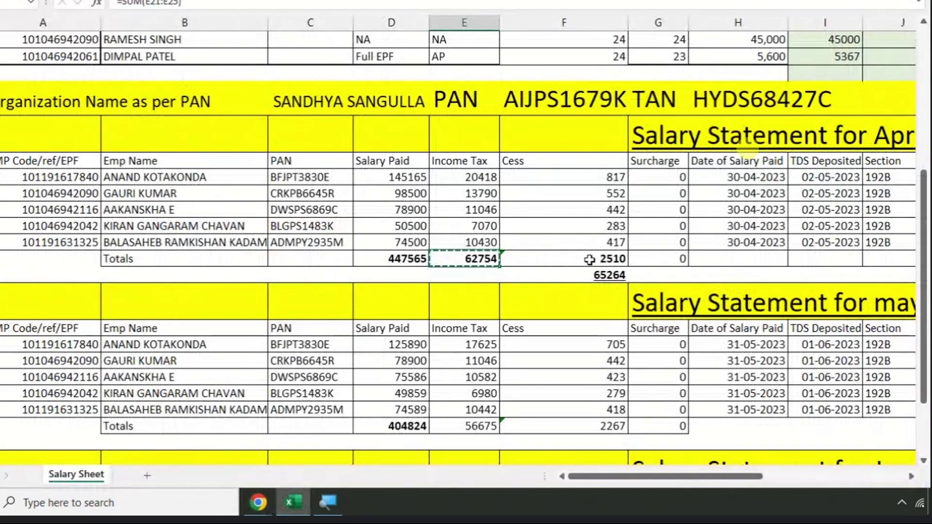
{"action": "left_click", "coordinate": [589, 260]}
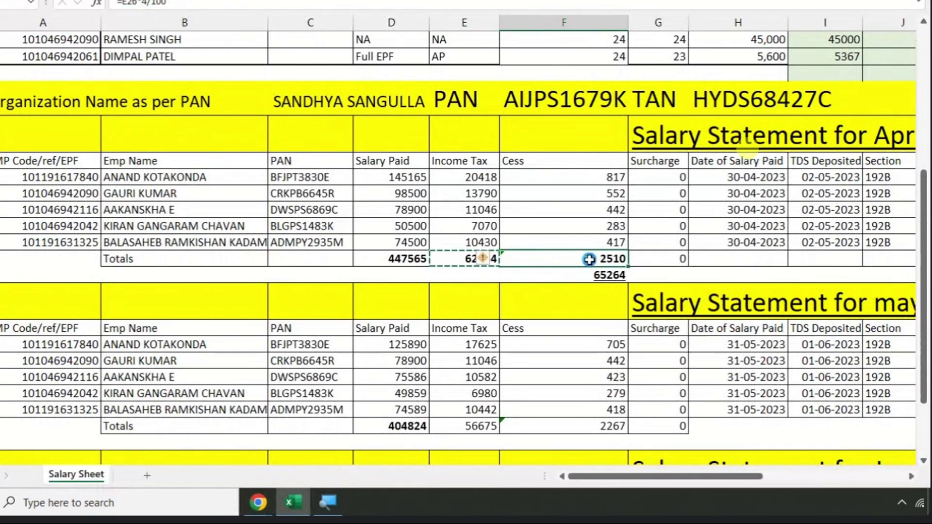
{"action": "key", "text": "ctrl+c"}
{"action": "key", "text": "alt+Tab"}
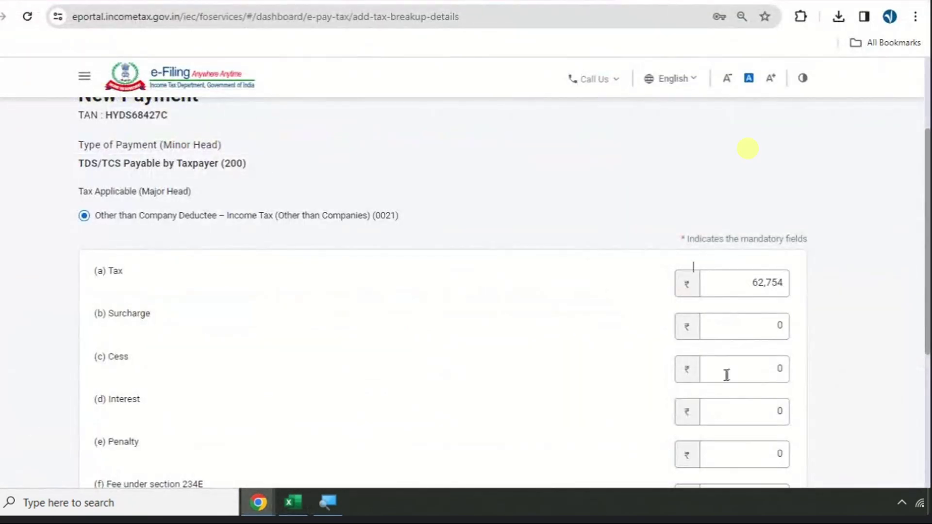
{"action": "left_click", "coordinate": [746, 370]}
{"action": "key", "text": "ctrl+v"}
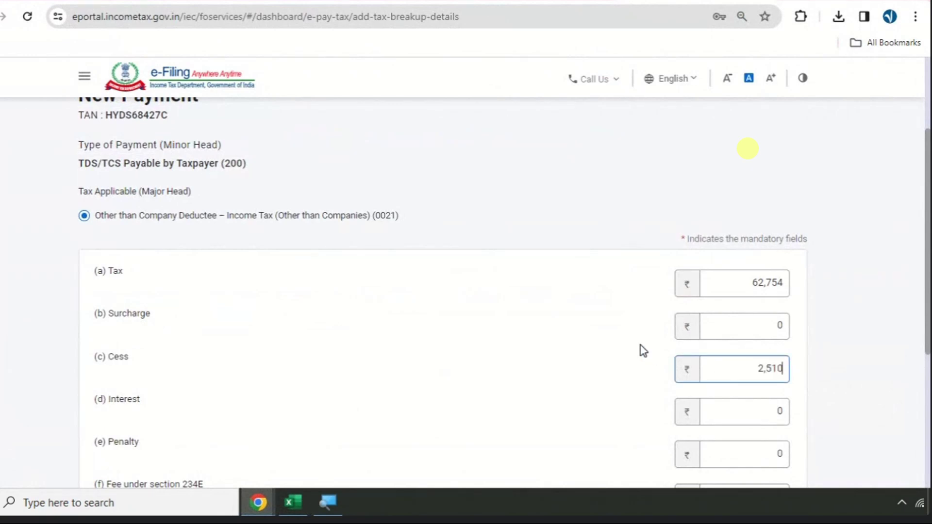
{"action": "left_click", "coordinate": [615, 344]}
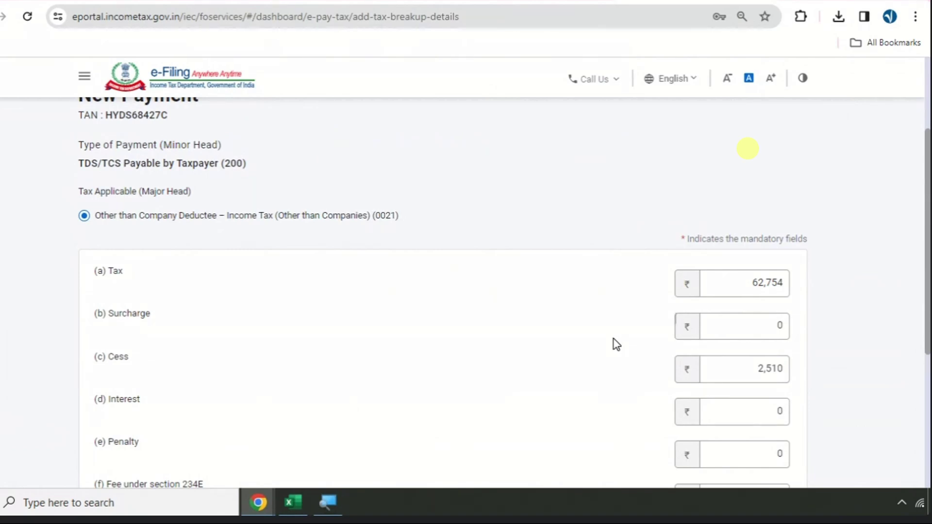
{"action": "scroll", "coordinate": [615, 344], "scroll_direction": "down", "scroll_amount": 5}
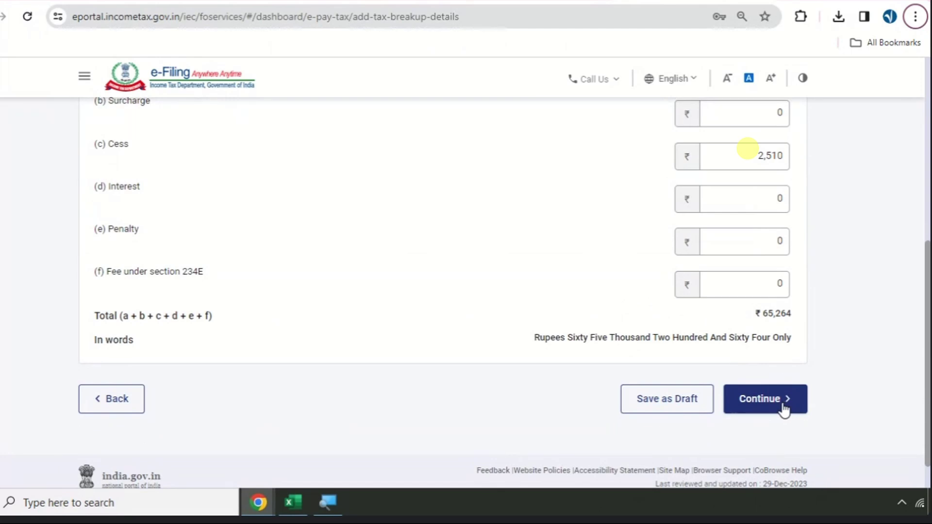
{"action": "scroll", "coordinate": [751, 198], "scroll_direction": "up", "scroll_amount": 2}
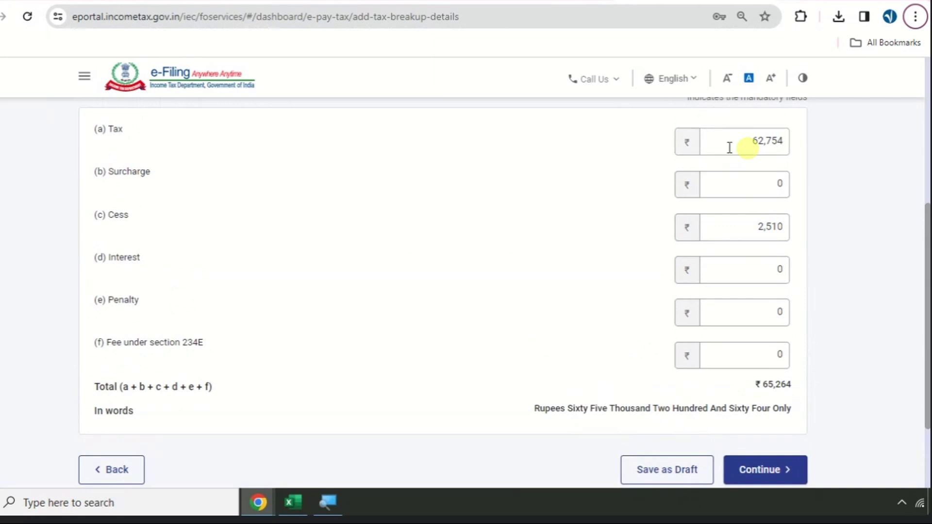
- Replace the Tax amount with 1 and the Cess amount with 0
{"action": "double_click", "coordinate": [765, 142]}
{"action": "type", "text": "1"}
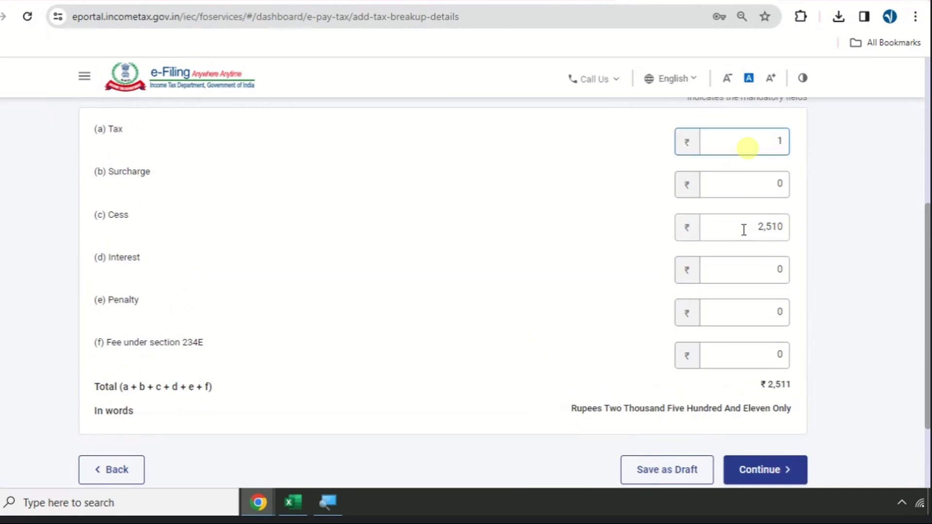
{"action": "double_click", "coordinate": [744, 229]}
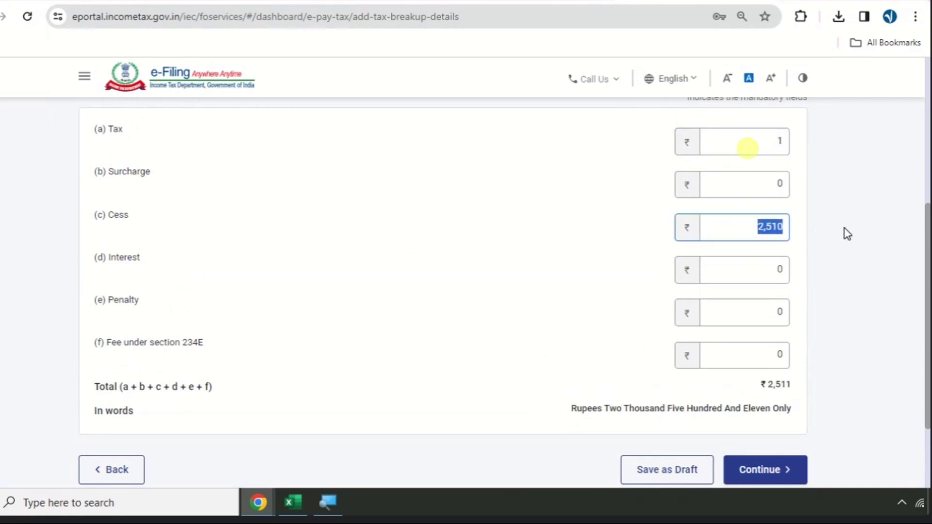
{"action": "type", "text": "0"}
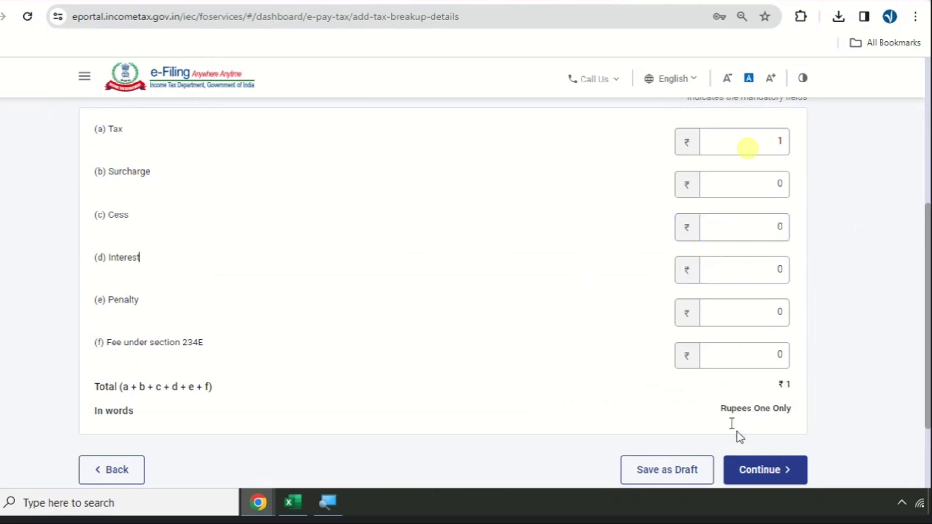
- Choose State Bank of India as gateway and try Pay Now, getting error ITD-EXEC2002
{"action": "left_click", "coordinate": [764, 480]}
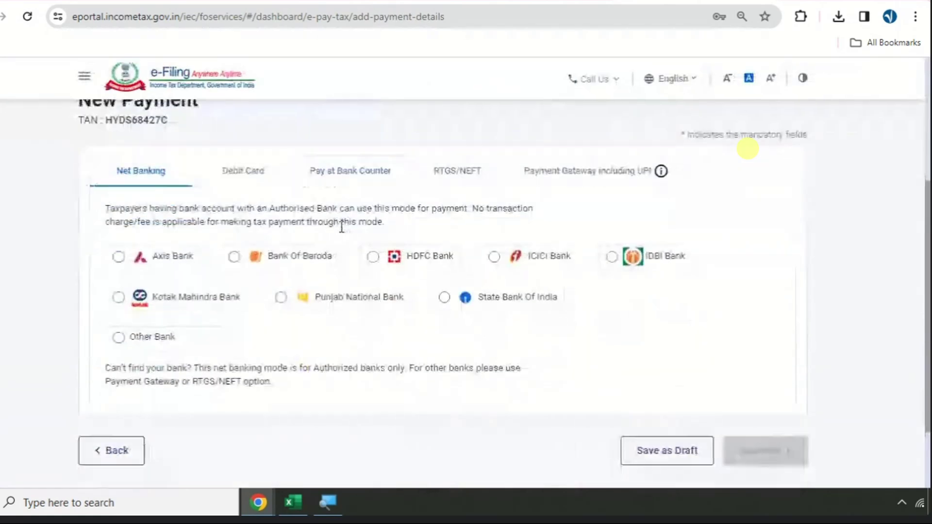
{"action": "left_click", "coordinate": [621, 173]}
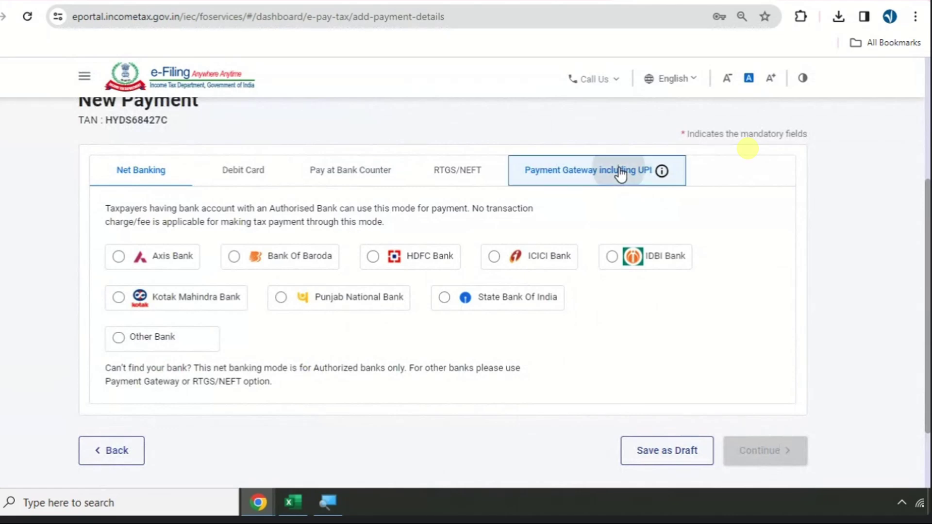
{"action": "scroll", "coordinate": [427, 262], "scroll_direction": "down", "scroll_amount": 3}
{"action": "left_click", "coordinate": [445, 232]}
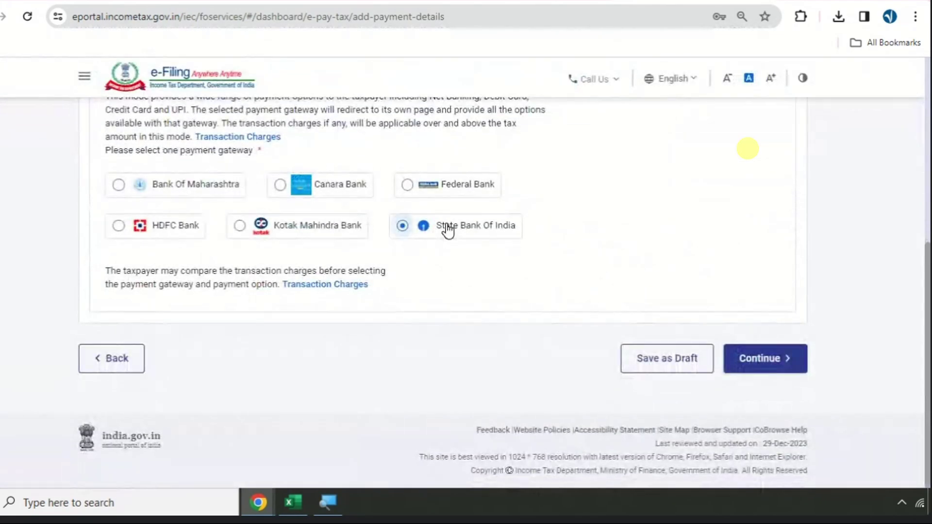
{"action": "left_click", "coordinate": [762, 359]}
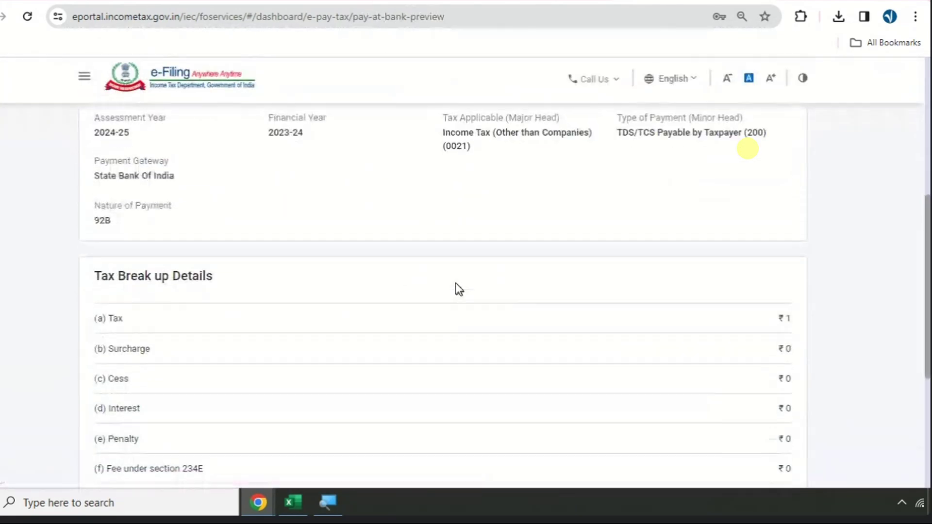
{"action": "scroll", "coordinate": [452, 287], "scroll_direction": "down", "scroll_amount": 8}
{"action": "left_click", "coordinate": [766, 350]}
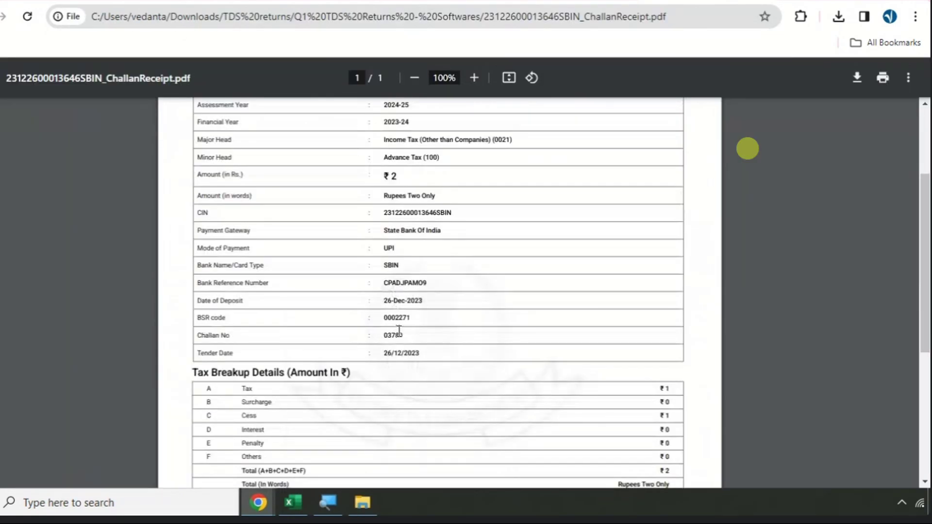
{"action": "scroll", "coordinate": [399, 331], "scroll_direction": "up", "scroll_amount": 5}
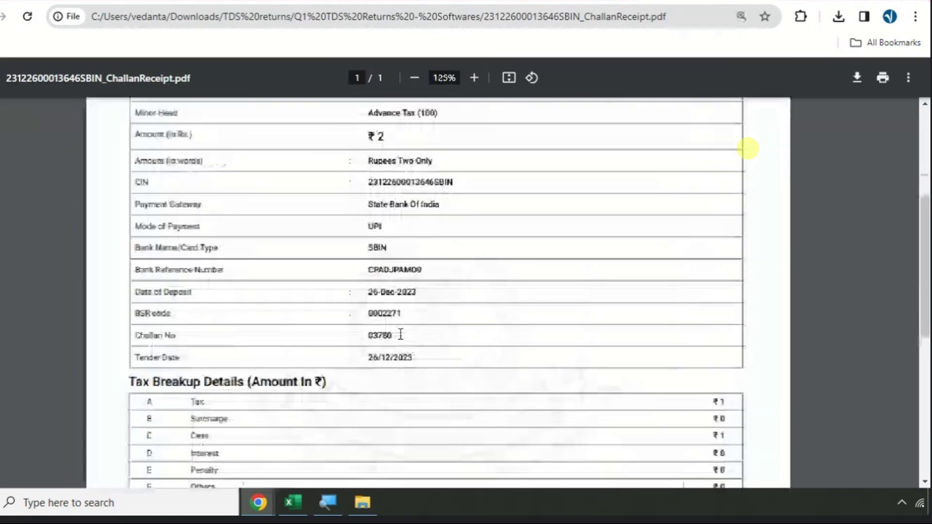
{"action": "left_click_drag", "start_coordinate": [380, 482], "coordinate": [304, 445]}
{"action": "scroll", "coordinate": [365, 403], "scroll_direction": "up", "scroll_amount": 2}
{"action": "left_click_drag", "start_coordinate": [422, 486], "coordinate": [365, 480]}
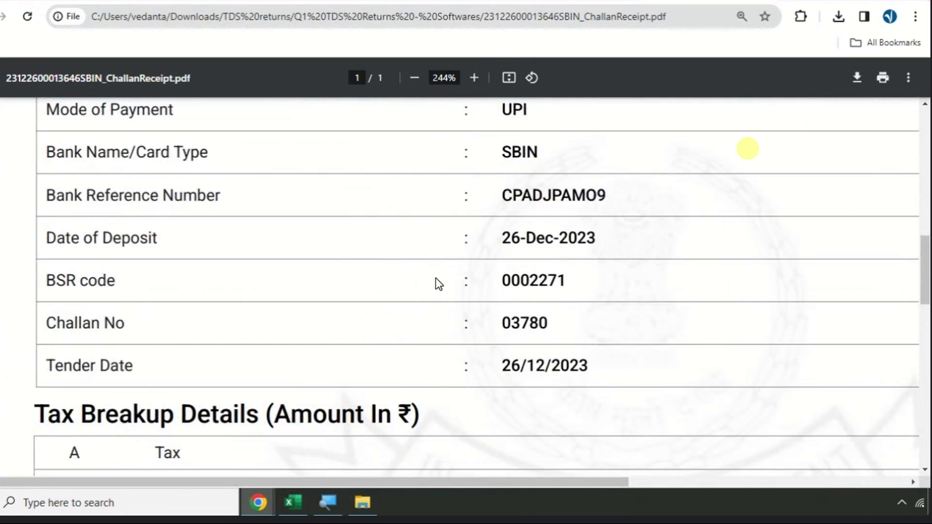
{"action": "left_click", "coordinate": [293, 502]}
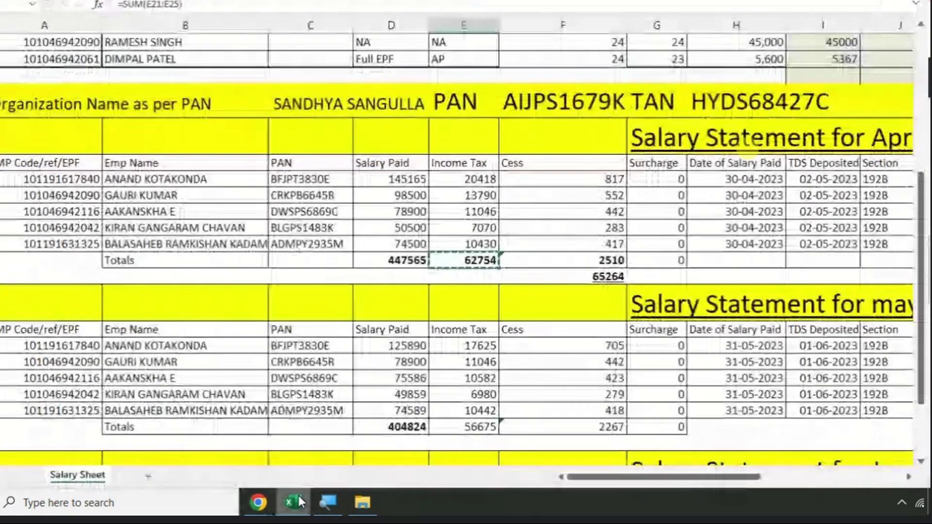
{"action": "left_click", "coordinate": [585, 276]}
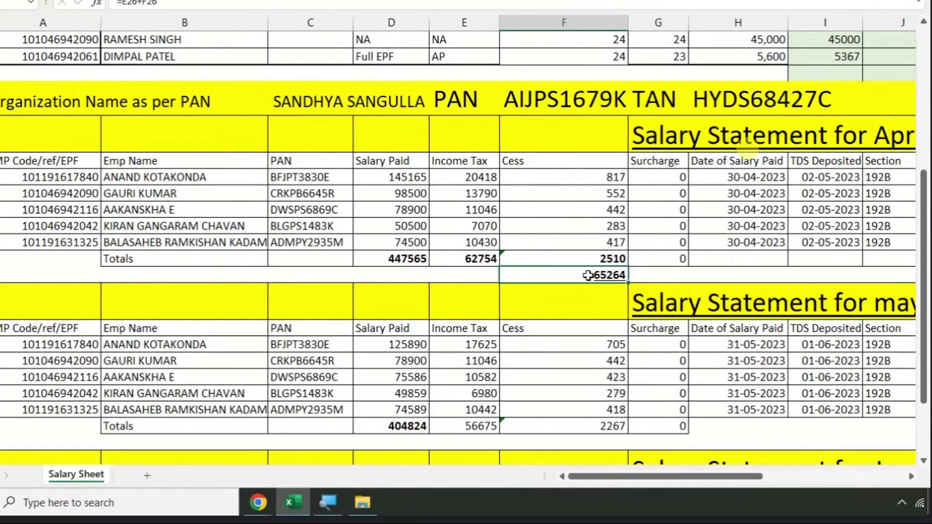
- Highlight BSR code 0002271 on the receipt and select the first April BSR CODE cell in Excel
{"action": "key", "text": "alt+Tab"}
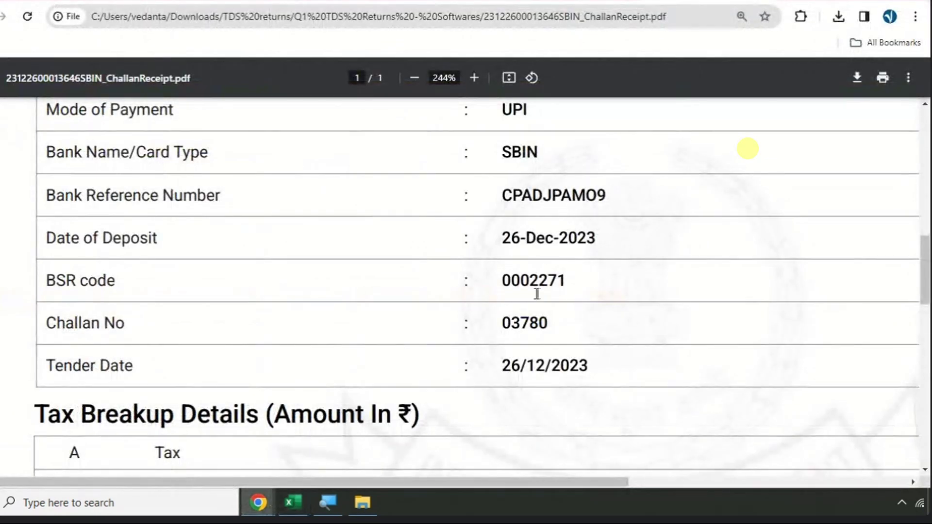
{"action": "left_click_drag", "start_coordinate": [503, 282], "coordinate": [606, 287]}
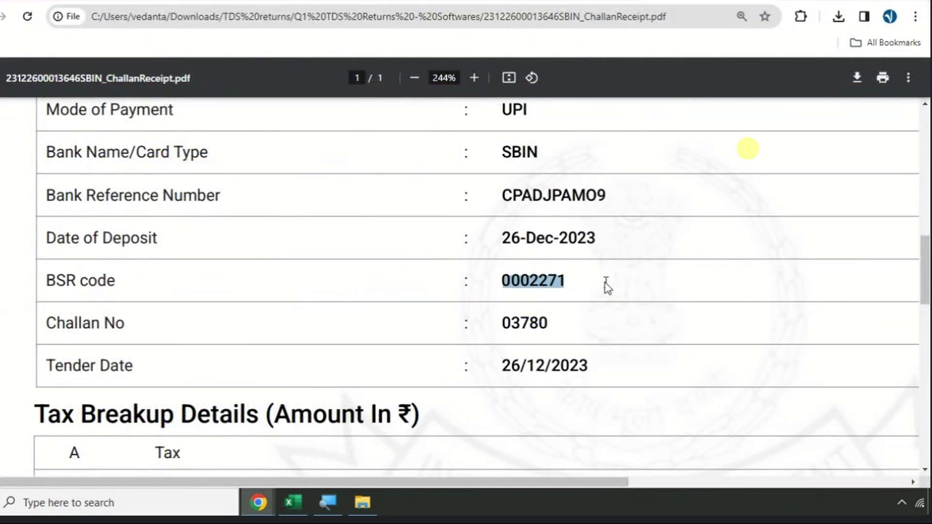
{"action": "key", "text": "alt+Tab"}
{"action": "left_click_drag", "start_coordinate": [687, 481], "coordinate": [763, 481]}
{"action": "left_click", "coordinate": [441, 175]}
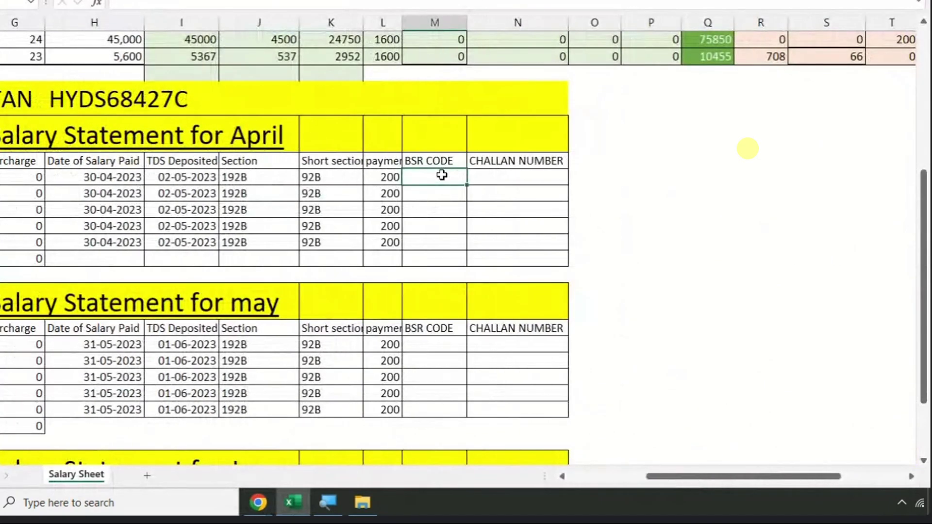
- Enter '0002271 and fill it down April's BSR CODE column, giving 0002271–0002276
{"action": "type", "text": "'0002271"}
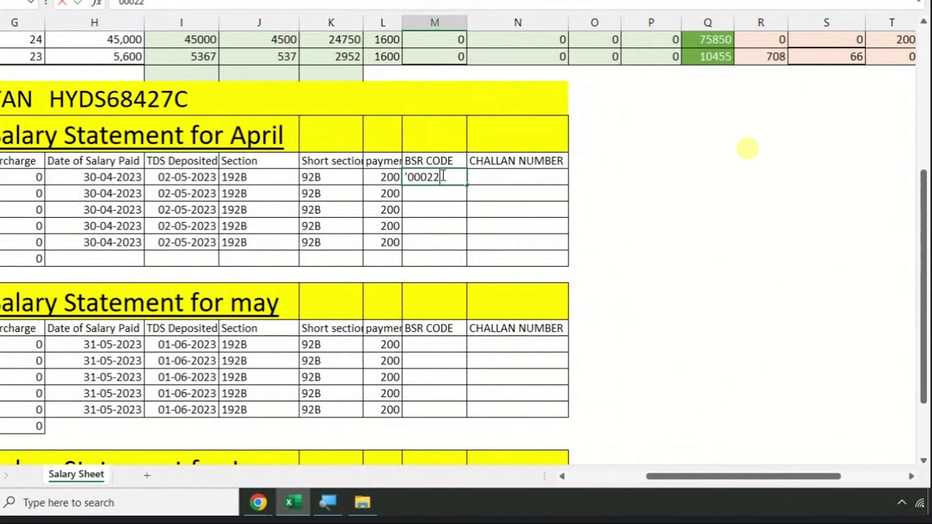
{"action": "key", "text": "Return"}
{"action": "left_click", "coordinate": [460, 182]}
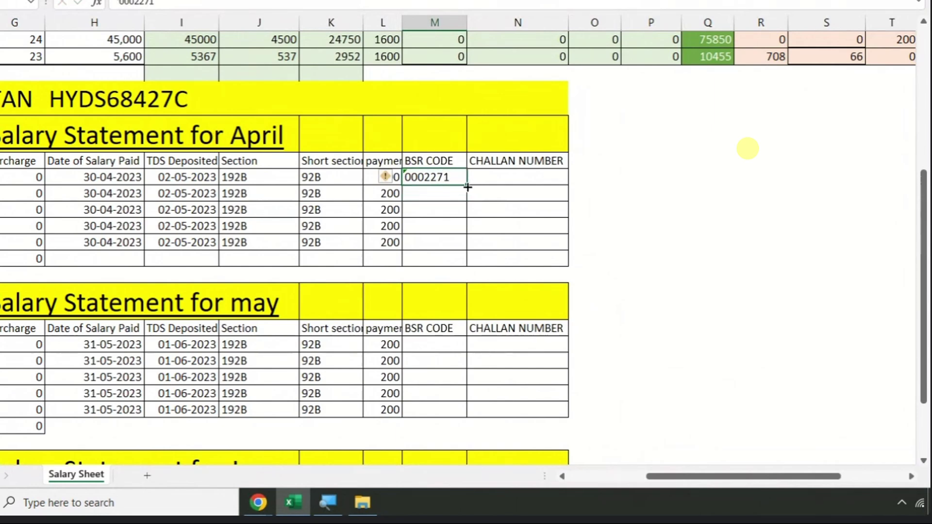
{"action": "left_click_drag", "start_coordinate": [466, 185], "coordinate": [463, 265]}
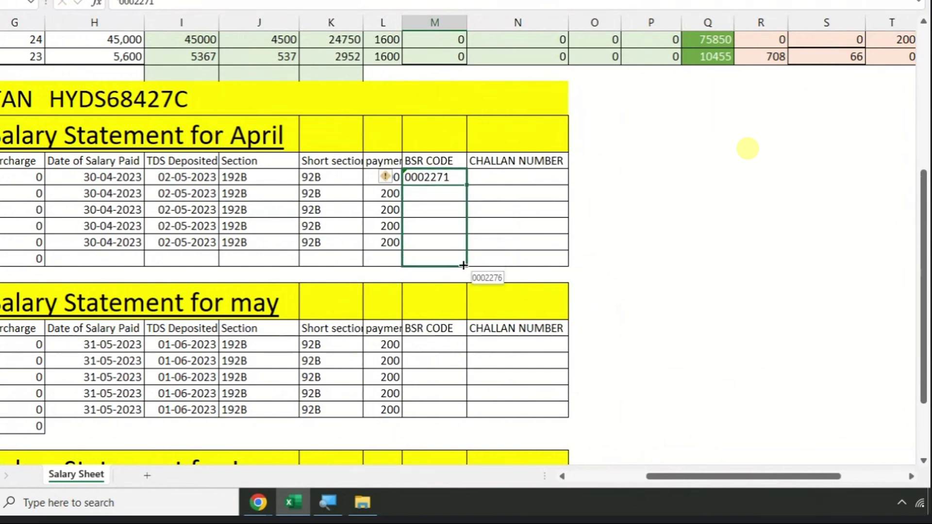
{"action": "left_click_drag", "start_coordinate": [463, 265], "coordinate": [462, 264]}
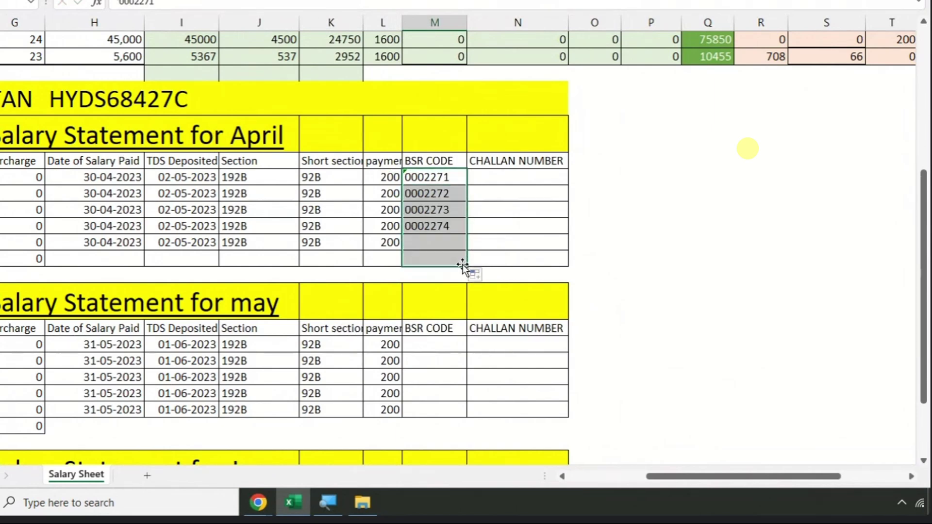
- Select the first April CHALLAN NUMBER cell and check the receipt's challan number
{"action": "left_click", "coordinate": [498, 173]}
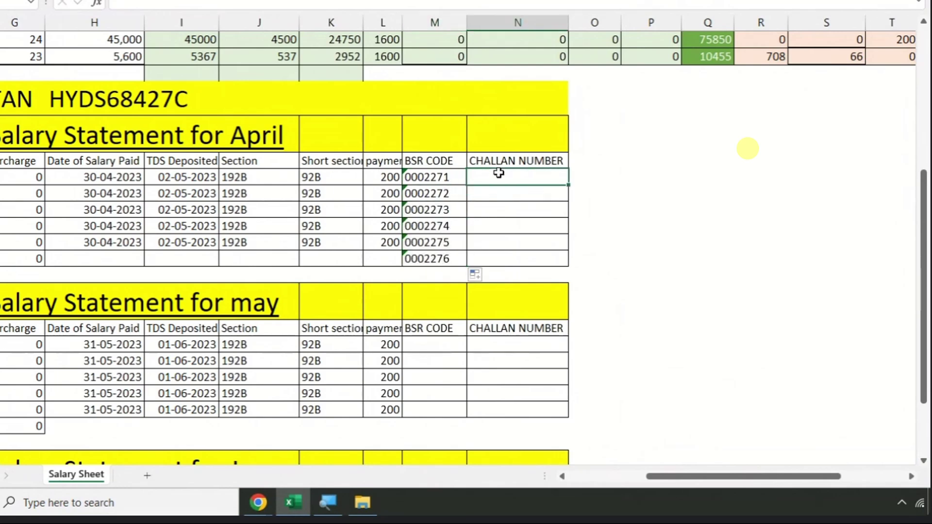
{"action": "key", "text": "alt+Tab"}
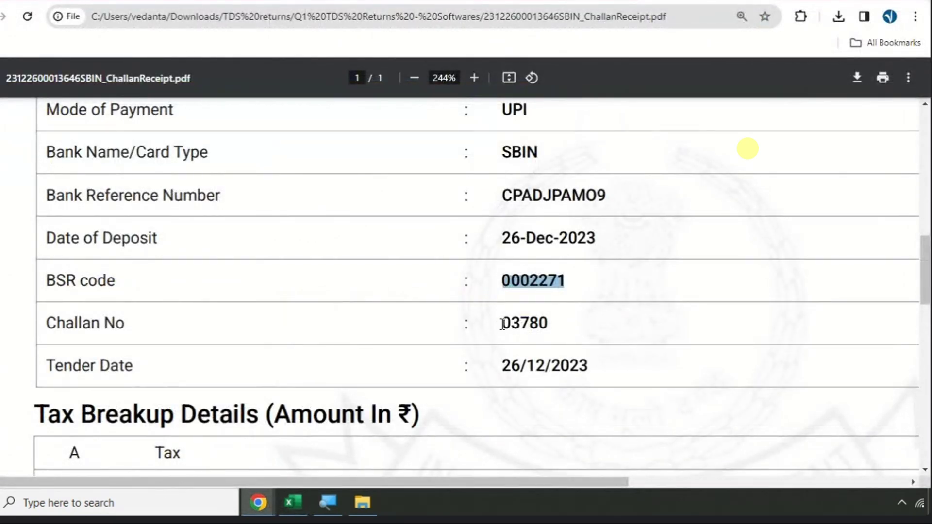
{"action": "key", "text": "alt+Tab"}
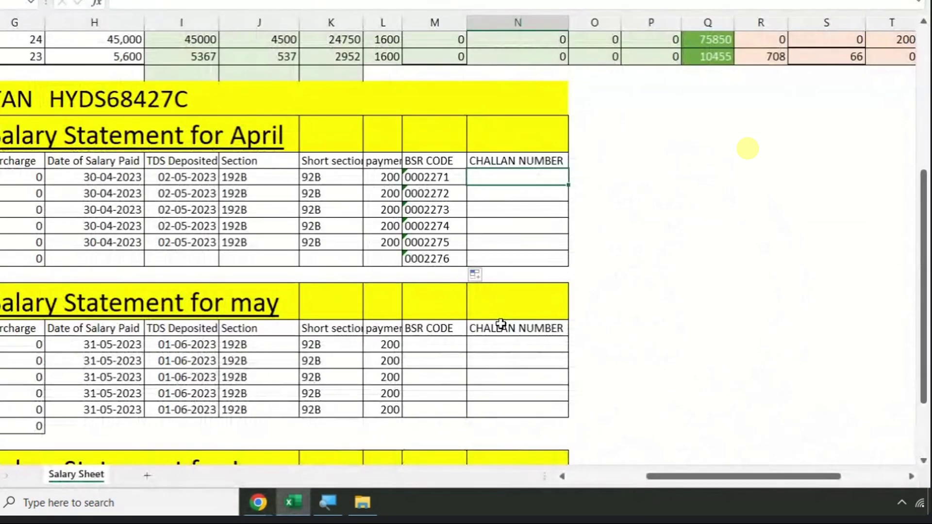
- Enter '03780 and fill April's CHALLAN NUMBER column down to 03785
{"action": "type", "text": "'0378"}
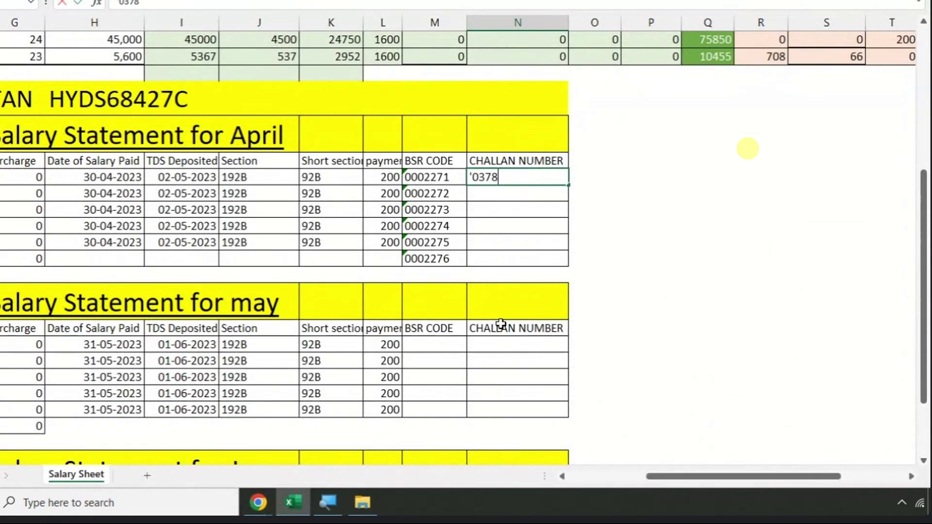
{"action": "type", "text": "0"}
{"action": "key", "text": "Return"}
{"action": "left_click", "coordinate": [530, 173]}
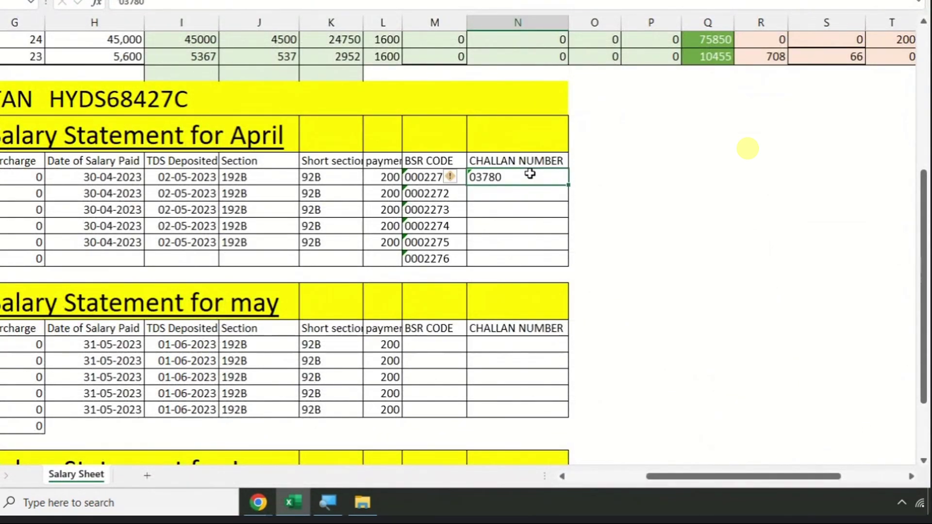
{"action": "left_click_drag", "start_coordinate": [569, 185], "coordinate": [568, 262]}
{"action": "left_click", "coordinate": [661, 208]}
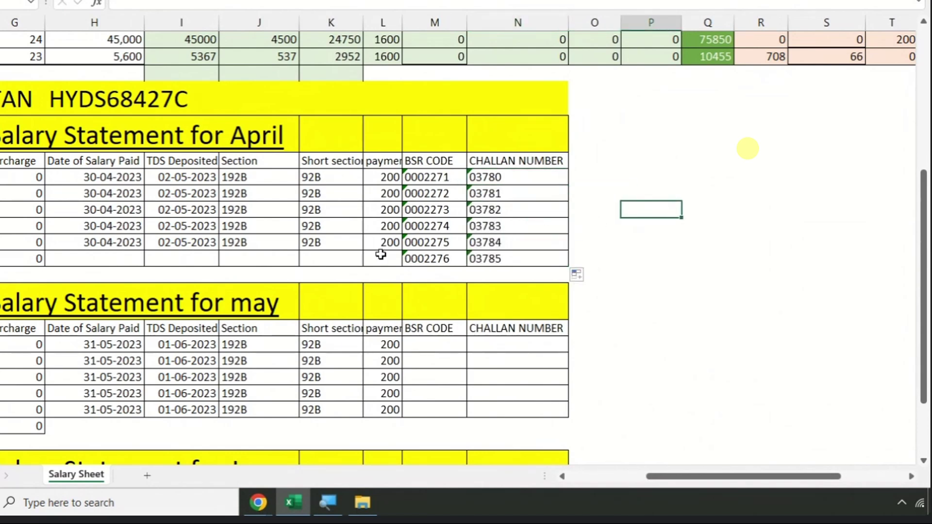
{"action": "left_click", "coordinate": [333, 255]}
- Inspect the April Totals row SUM formulas for income tax, cess and the BSR code
{"action": "key", "text": "Left"}
{"action": "key", "text": "Left"}
{"action": "key", "text": "Left"}
{"action": "key", "text": "Left"}
{"action": "key", "text": "Left"}
{"action": "key", "text": "Left"}
{"action": "key", "text": "Left"}
{"action": "key", "text": "Left"}
{"action": "key", "text": "Left"}
{"action": "key", "text": "Left"}
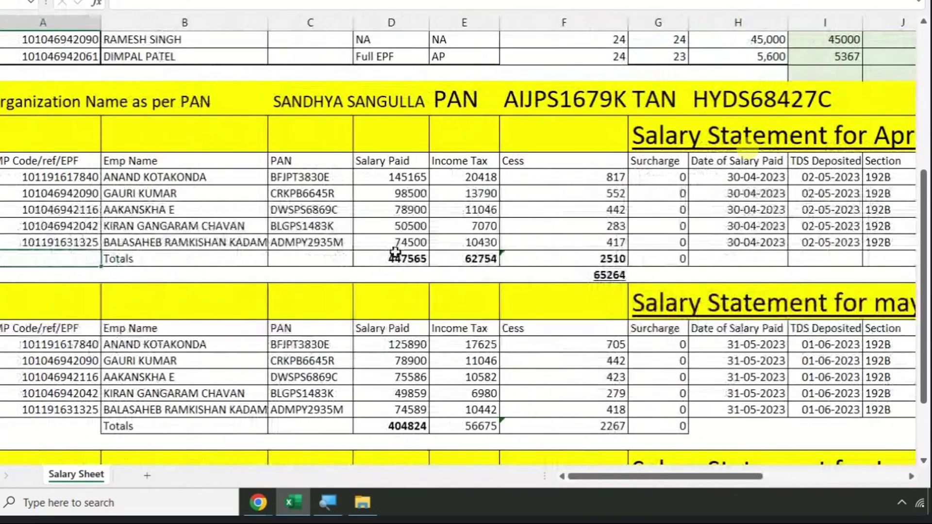
{"action": "left_click", "coordinate": [471, 260]}
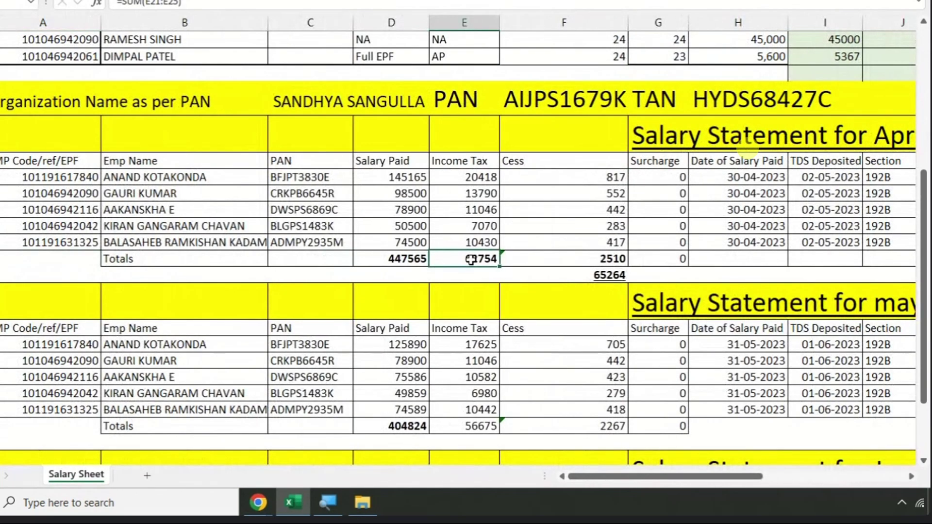
{"action": "left_click", "coordinate": [535, 259]}
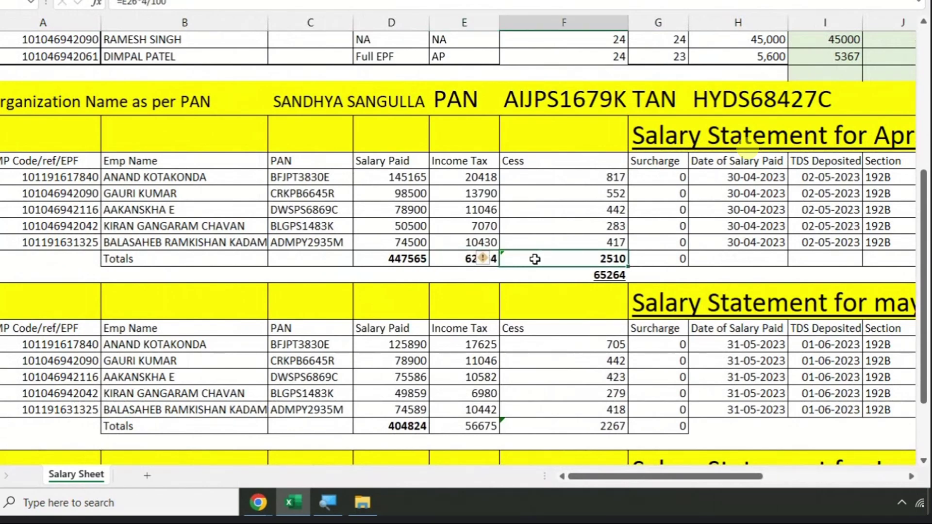
{"action": "key", "text": "Right"}
{"action": "key", "text": "Right"}
{"action": "key", "text": "Right"}
{"action": "key", "text": "Right"}
{"action": "key", "text": "Right"}
{"action": "key", "text": "Right"}
{"action": "key", "text": "Right"}
{"action": "key", "text": "Right"}
{"action": "key", "text": "Right"}
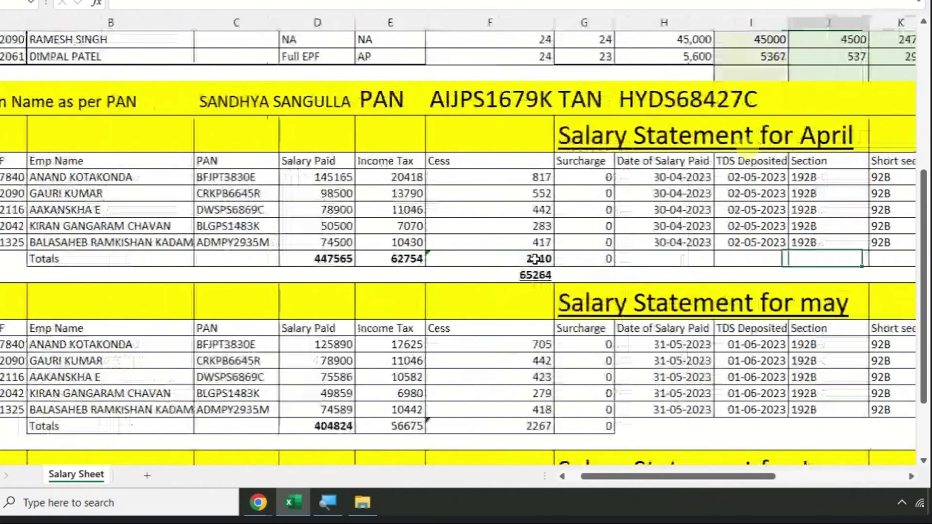
{"action": "left_click", "coordinate": [701, 258]}
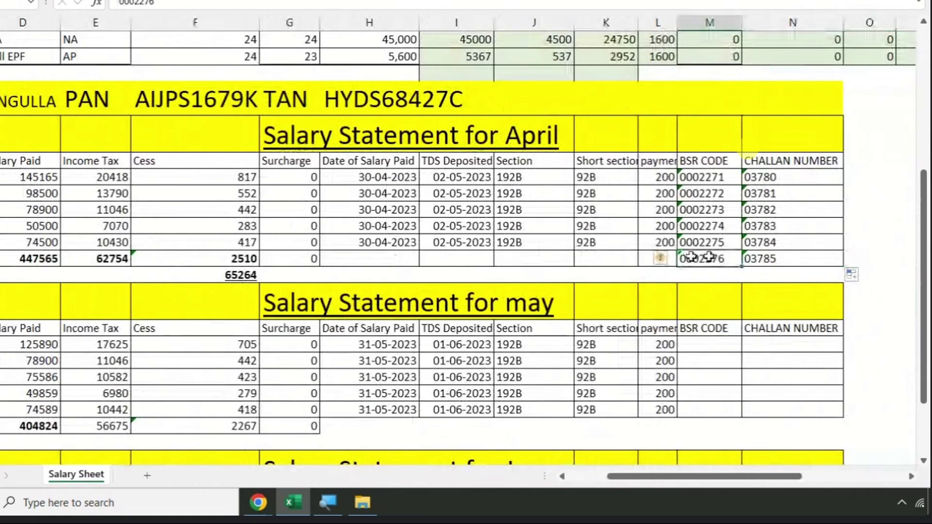
{"action": "left_click_drag", "start_coordinate": [97, 256], "coordinate": [212, 256]}
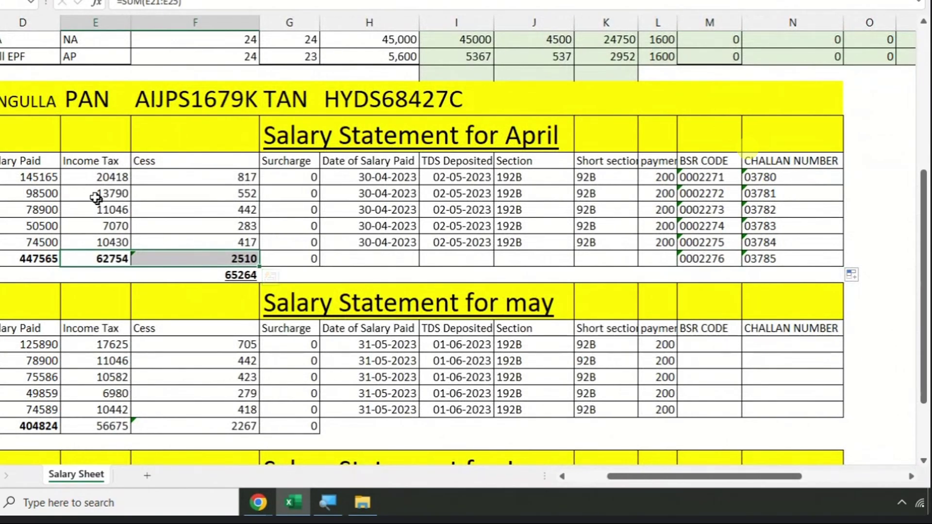
{"action": "left_click_drag", "start_coordinate": [97, 177], "coordinate": [101, 240]}
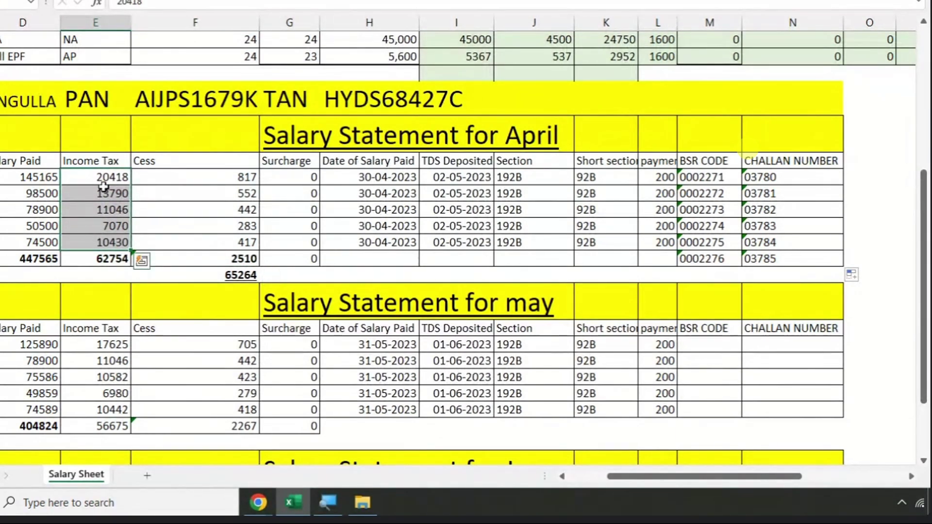
{"action": "left_click", "coordinate": [96, 260]}
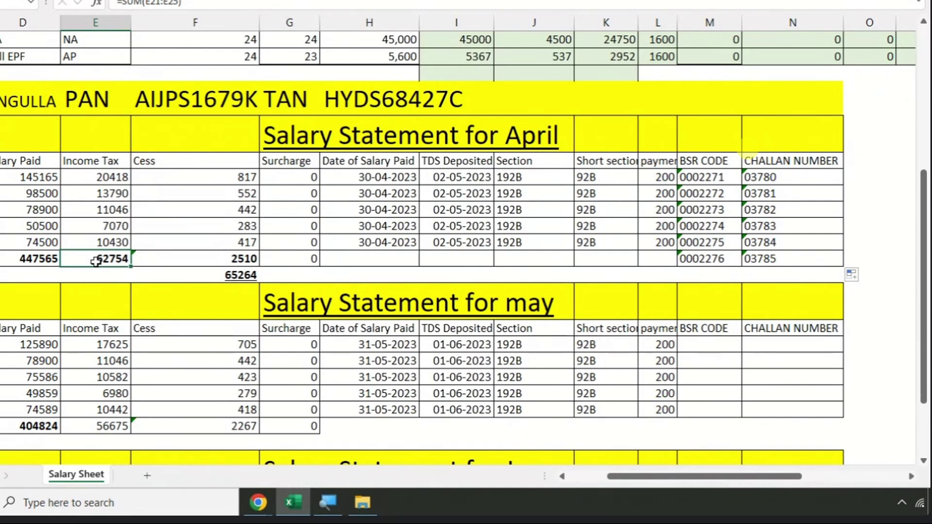
{"action": "key", "text": "Left"}
{"action": "key", "text": "Left"}
{"action": "key", "text": "Left"}
{"action": "key", "text": "Left"}
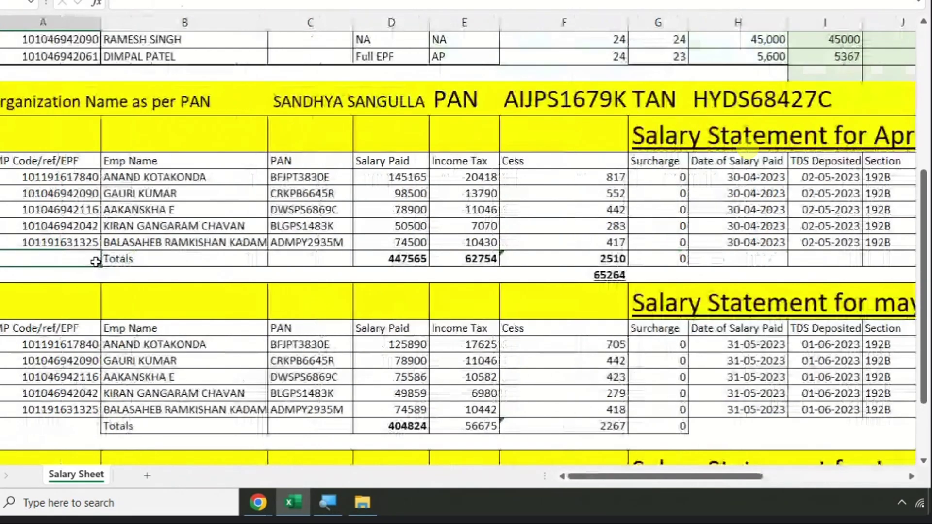
- Move further along the April Totals row to check the remaining formulas
{"action": "scroll", "coordinate": [134, 246], "scroll_direction": "down", "scroll_amount": 1}
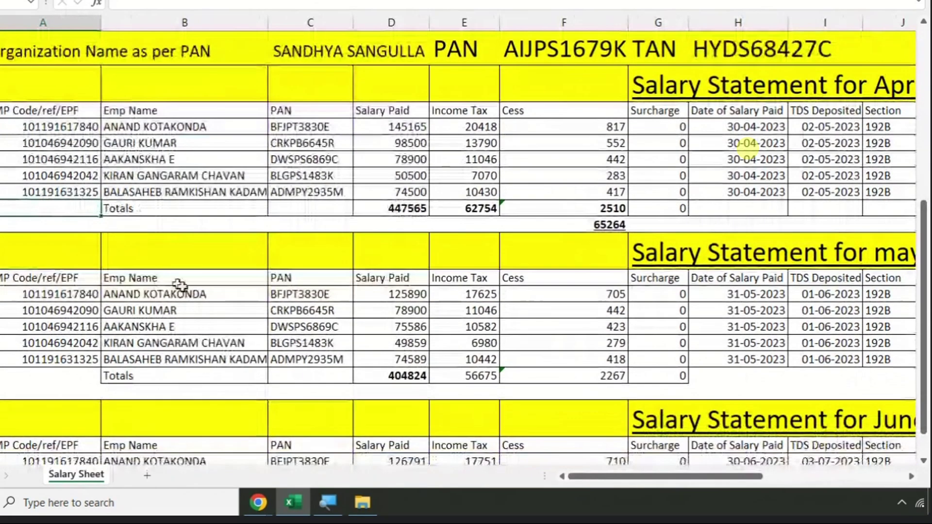
{"action": "scroll", "coordinate": [186, 292], "scroll_direction": "down", "scroll_amount": 1}
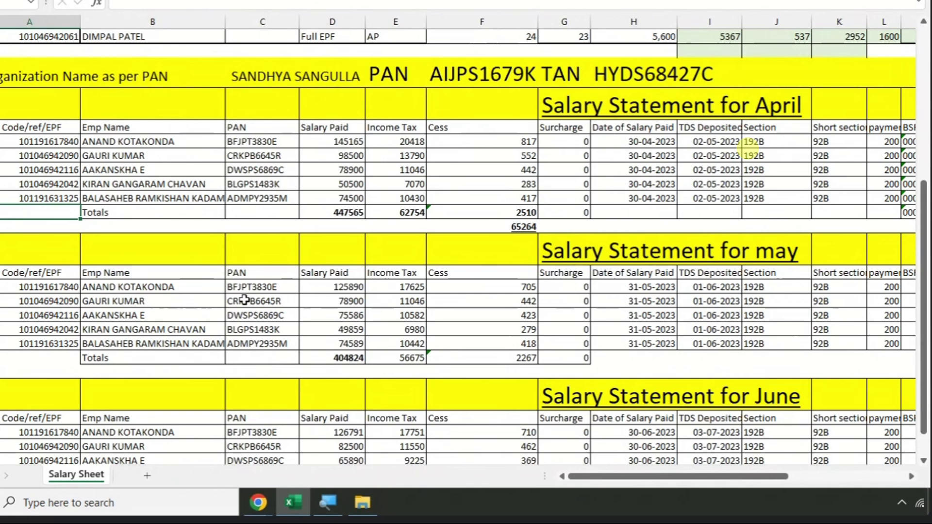
{"action": "key", "text": "Right"}
{"action": "key", "text": "Right"}
{"action": "key", "text": "Right"}
{"action": "key", "text": "Right"}
{"action": "key", "text": "Right"}
{"action": "key", "text": "Right"}
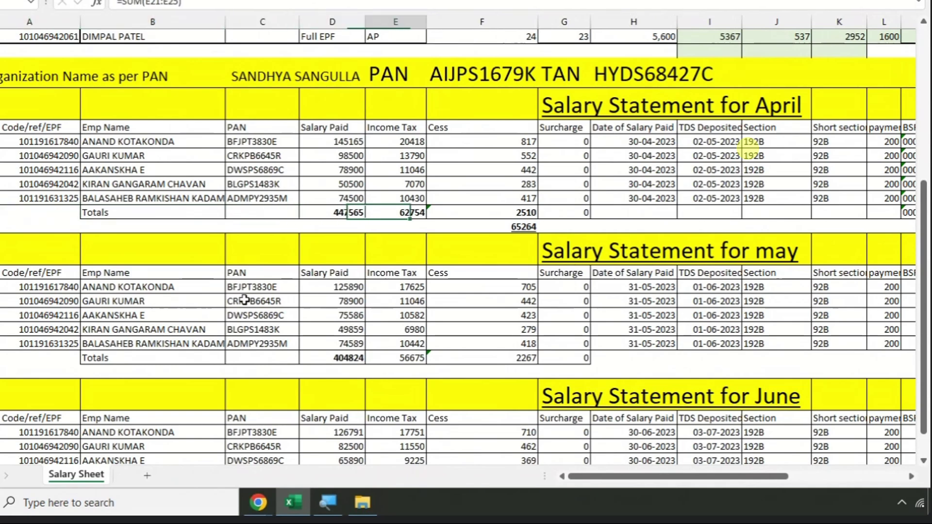
{"action": "key", "text": "Right"}
{"action": "key", "text": "Right"}
{"action": "key", "text": "Right"}
{"action": "key", "text": "Right"}
{"action": "key", "text": "Right"}
{"action": "key", "text": "Right"}
{"action": "key", "text": "Right"}
{"action": "key", "text": "Right"}
{"action": "key", "text": "Right"}
{"action": "key", "text": "Right"}
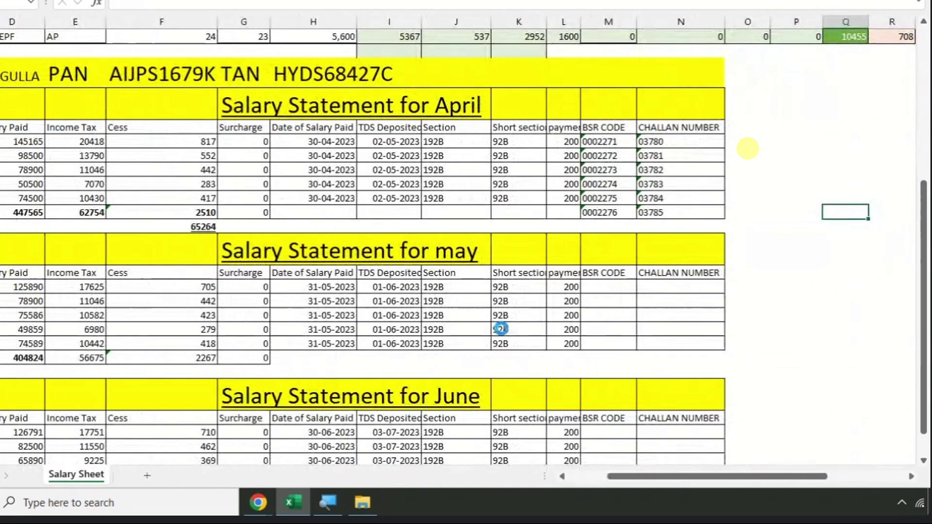
{"action": "scroll", "coordinate": [643, 335], "scroll_direction": "up", "scroll_amount": 1, "text": "ctrl"}
{"action": "scroll", "coordinate": [595, 328], "scroll_direction": "up", "scroll_amount": 1, "text": "ctrl"}
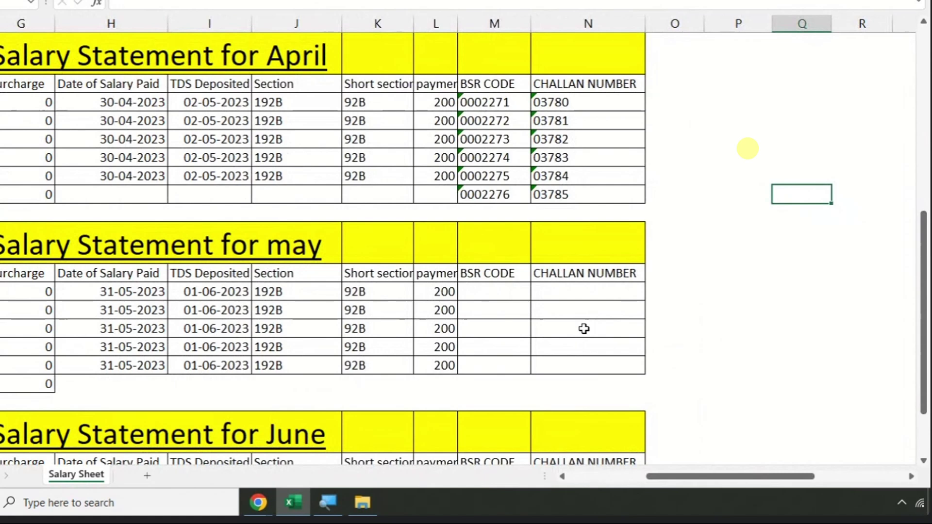
- Repeat BSR code 0002271 down every April row with Ctrl+D
{"action": "left_click", "coordinate": [489, 289]}
{"action": "left_click", "coordinate": [495, 103]}
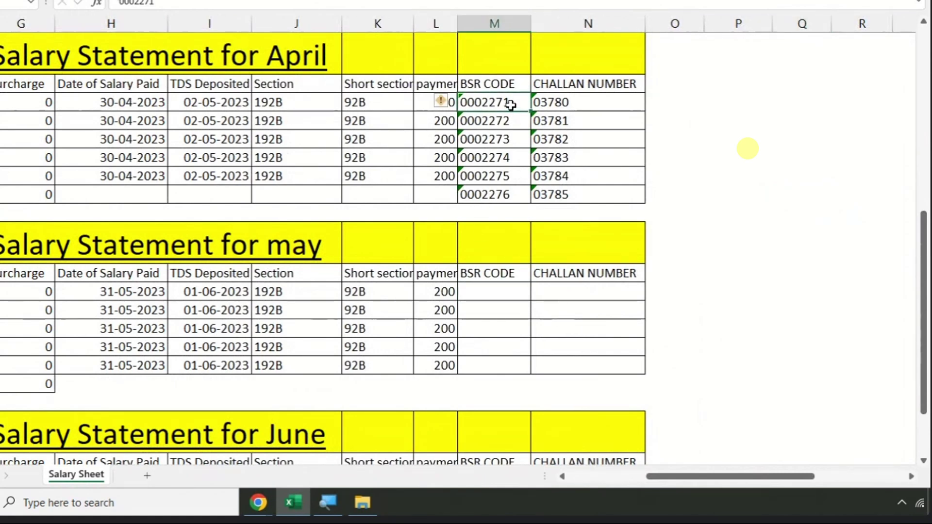
{"action": "key", "text": "Down"}
{"action": "key", "text": "ctrl+d"}
{"action": "key", "text": "Down"}
{"action": "key", "text": "ctrl+d"}
{"action": "key", "text": "Down"}
{"action": "key", "text": "ctrl+d"}
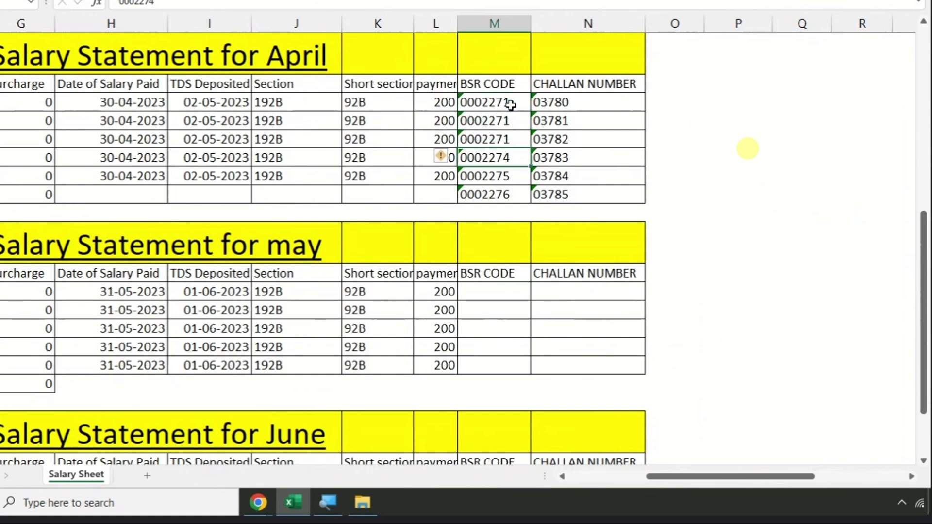
{"action": "key", "text": "Down"}
{"action": "key", "text": "Down"}
{"action": "key", "text": "ctrl+d"}
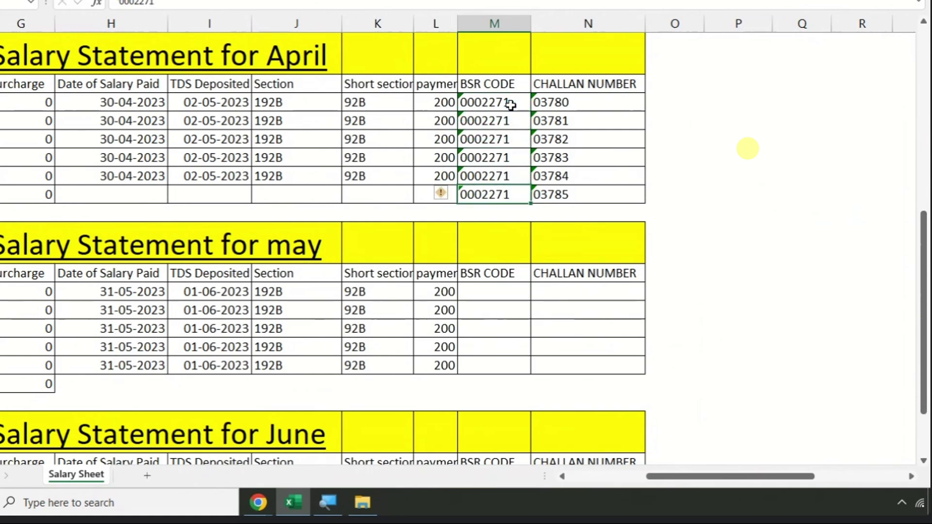
- Copy BSR code 0002271 into all May BSR CODE cells
{"action": "key", "text": "ctrl+c"}
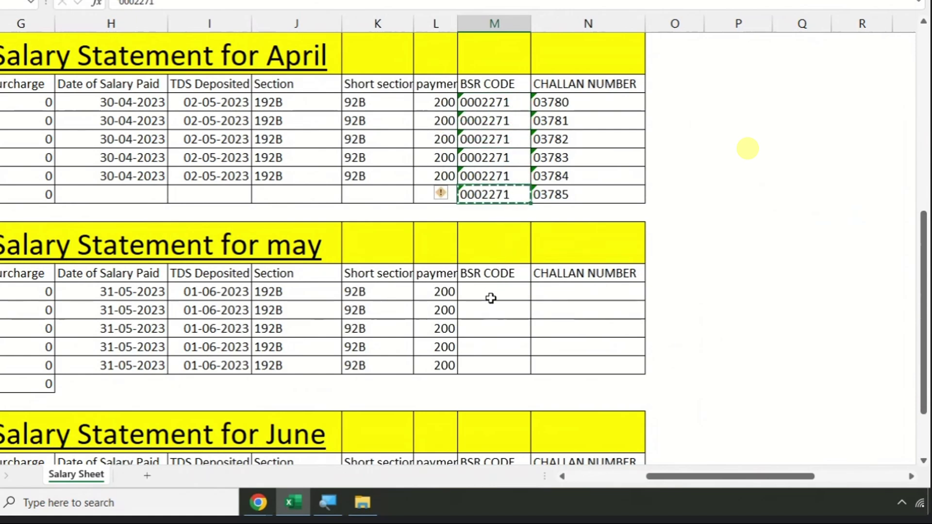
{"action": "left_click", "coordinate": [491, 296]}
{"action": "key", "text": "ctrl+v"}
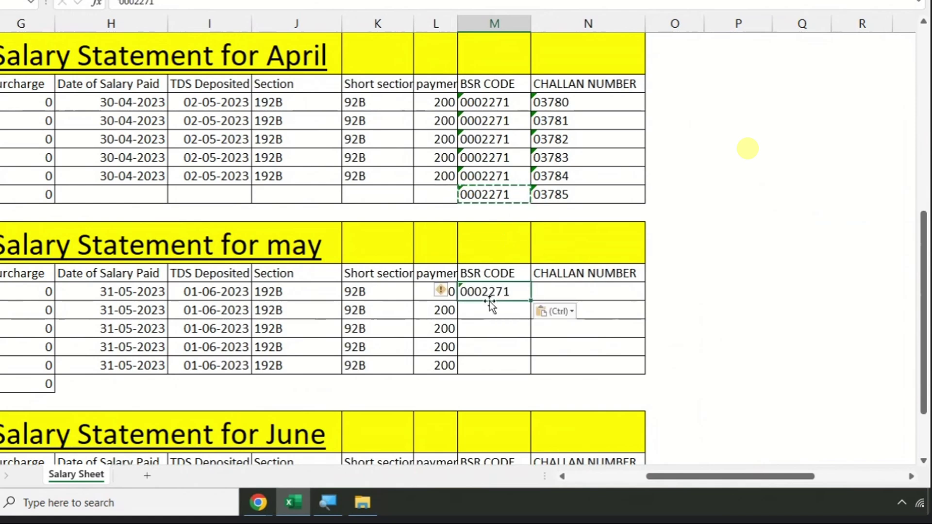
{"action": "left_click", "coordinate": [491, 303]}
{"action": "key", "text": "shift+Down"}
{"action": "key", "text": "shift+Down"}
{"action": "key", "text": "shift+Down"}
{"action": "key", "text": "shift+Down"}
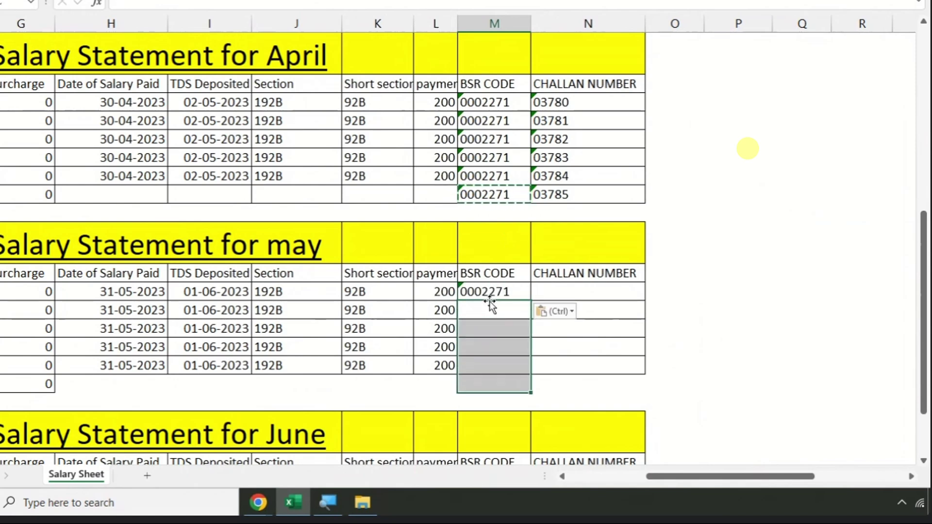
{"action": "key", "text": "shift+Up"}
{"action": "key", "text": "ctrl+v"}
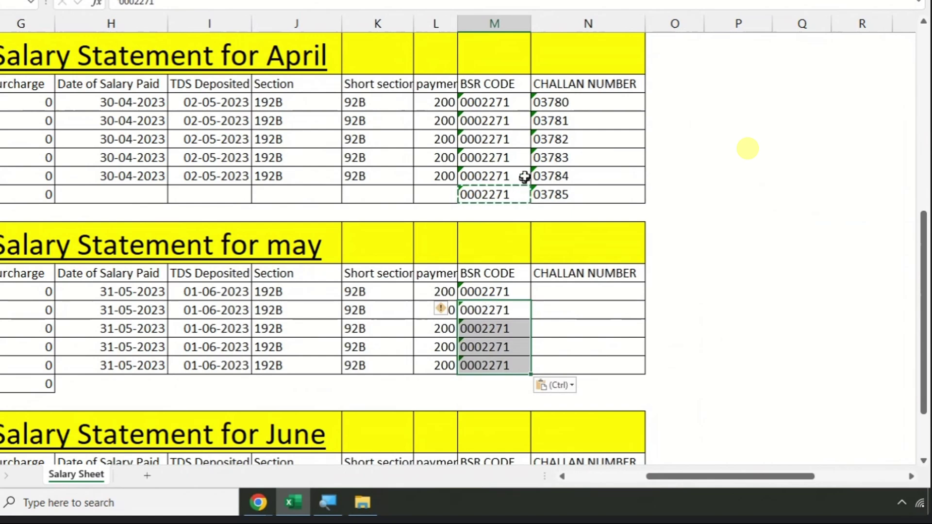
- Repeat challan number 03780 down every April CHALLAN NUMBER cell
{"action": "left_click", "coordinate": [563, 291]}
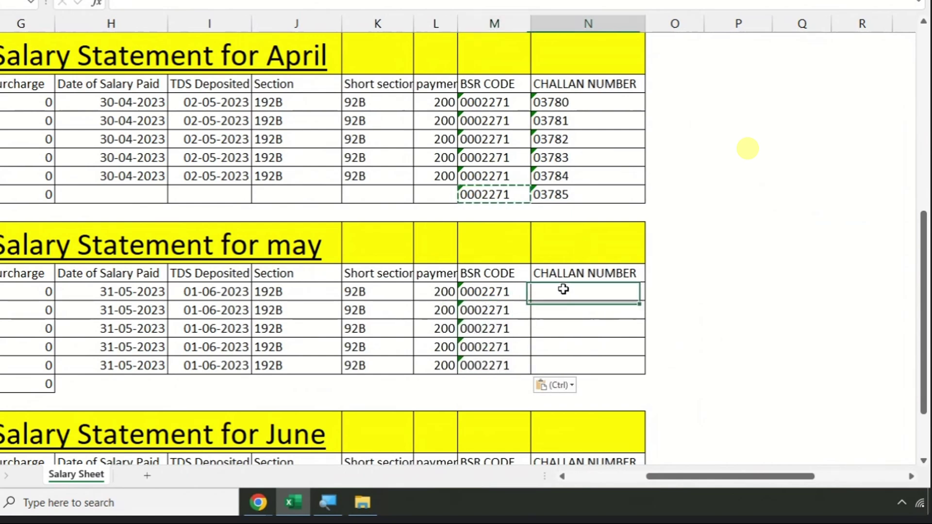
{"action": "key", "text": "Escape"}
{"action": "left_click", "coordinate": [580, 103]}
{"action": "key", "text": "Down"}
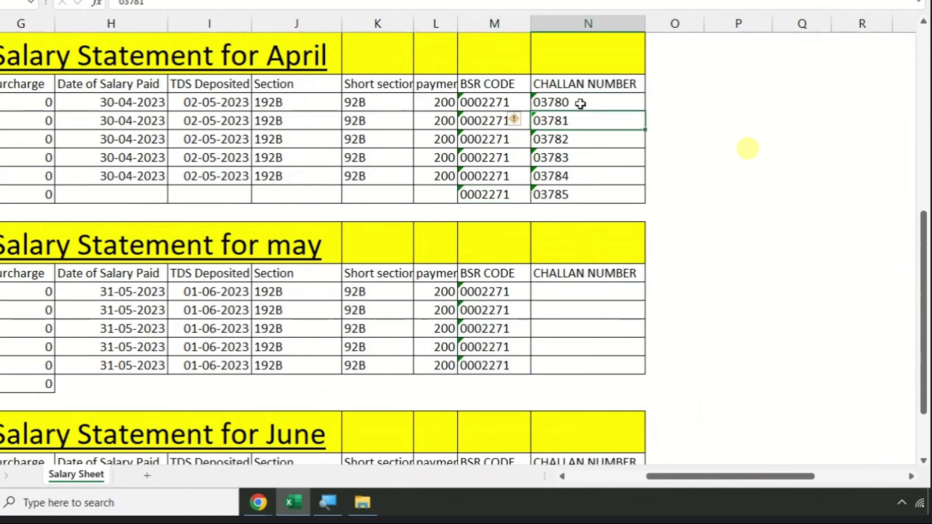
{"action": "key", "text": "ctrl+d"}
{"action": "key", "text": "Down"}
{"action": "key", "text": "ctrl+d"}
{"action": "key", "text": "Down"}
{"action": "key", "text": "ctrl+d"}
{"action": "key", "text": "Down"}
{"action": "key", "text": "ctrl+d"}
{"action": "key", "text": "Down"}
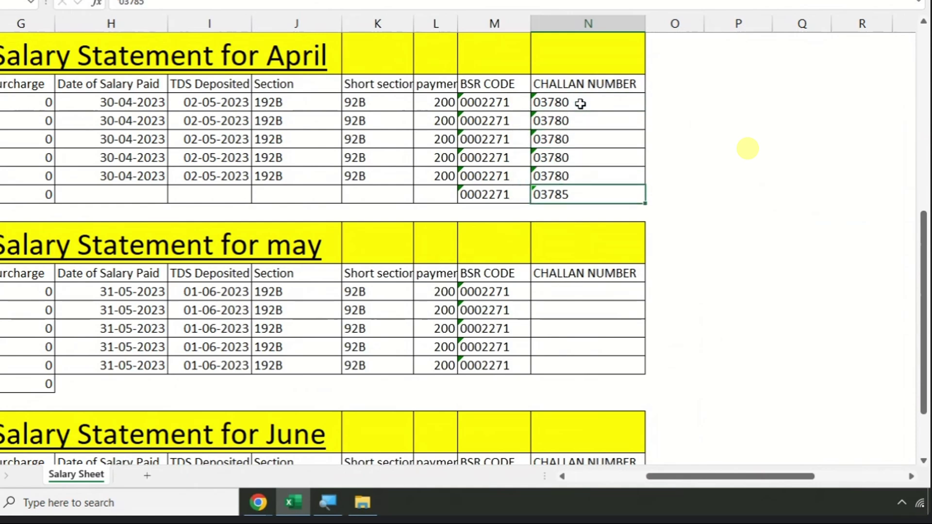
{"action": "left_click", "coordinate": [728, 156]}
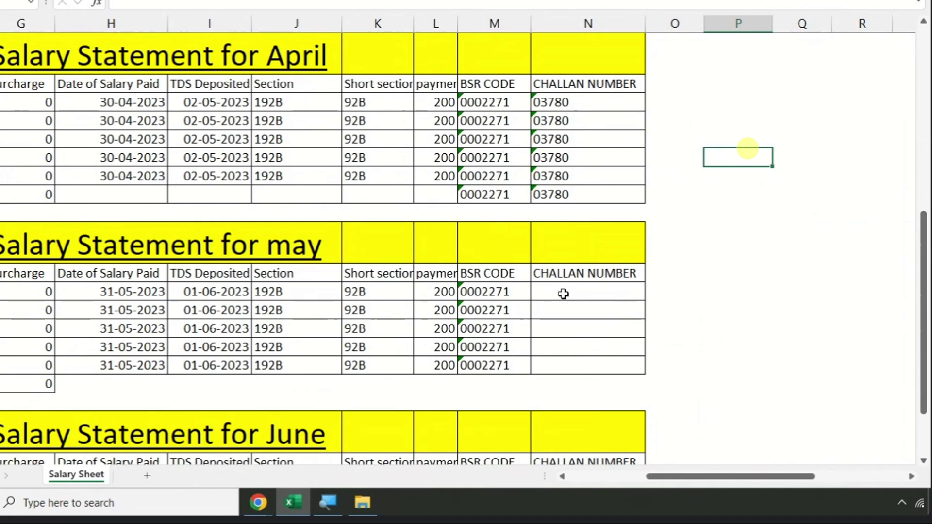
- Number May's challans 03781 through 03785 using the fill handle
{"action": "left_click", "coordinate": [563, 294]}
{"action": "type", "text": "0378"}
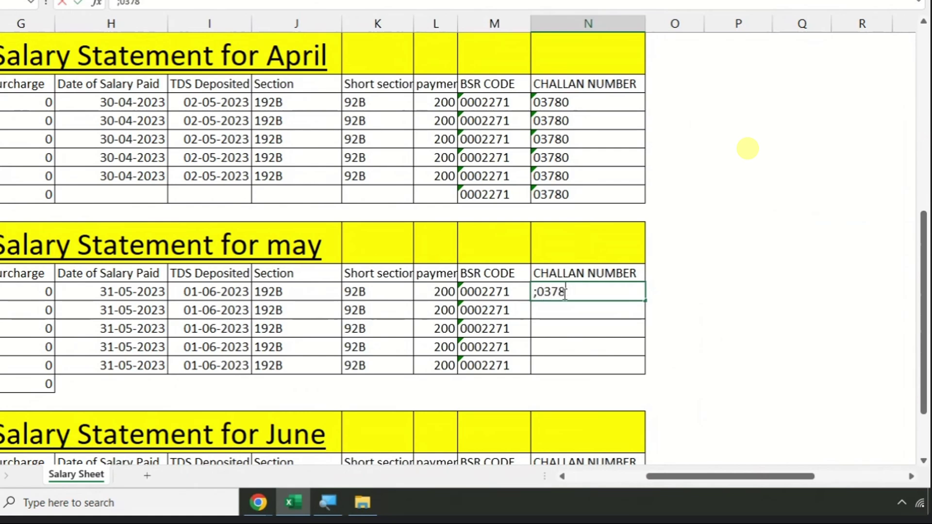
{"action": "key", "text": "BackSpace"}
{"action": "key", "text": "BackSpace"}
{"action": "key", "text": "BackSpace"}
{"action": "key", "text": "BackSpace"}
{"action": "key", "text": "BackSpace"}
{"action": "type", "text": "'03780"}
{"action": "key", "text": "Return"}
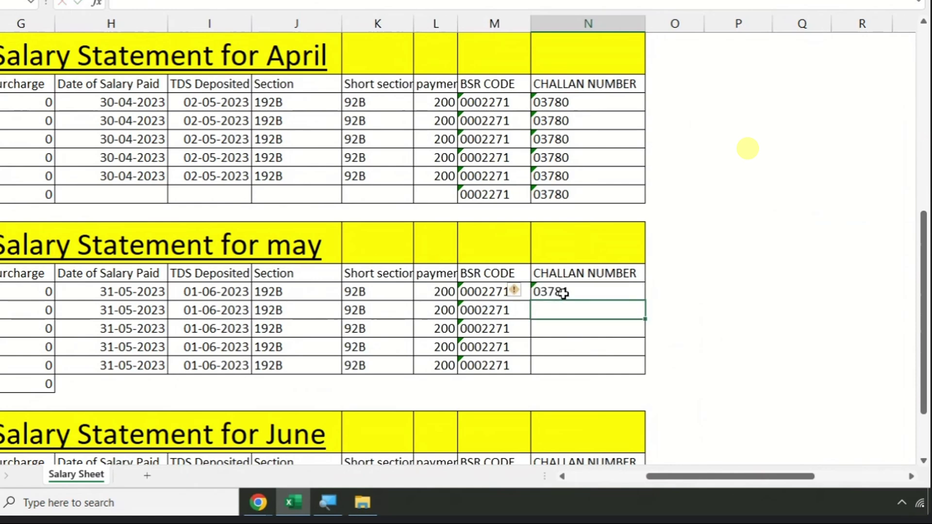
{"action": "left_click", "coordinate": [563, 293]}
{"action": "left_click_drag", "start_coordinate": [645, 302], "coordinate": [645, 373]}
{"action": "left_click", "coordinate": [717, 296]}
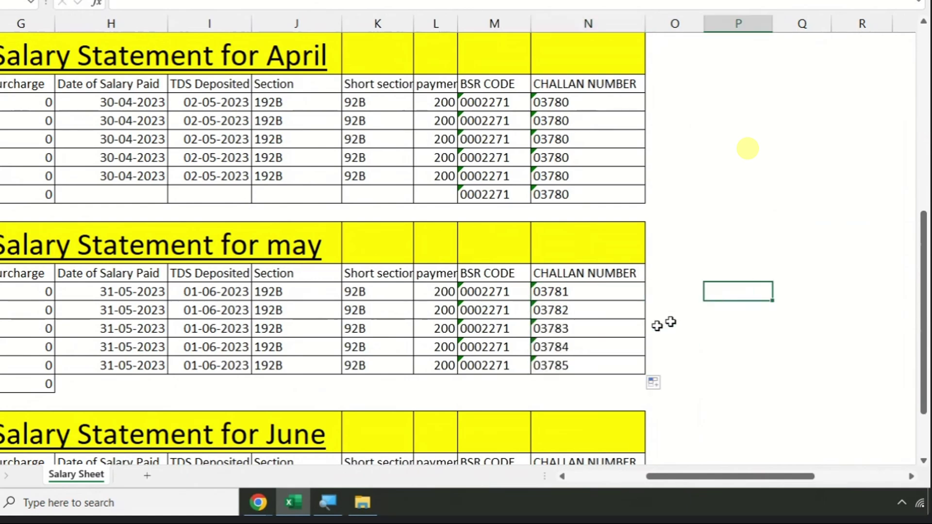
{"action": "left_click", "coordinate": [370, 193]}
{"action": "key", "text": "Left"}
{"action": "key", "text": "Left"}
{"action": "key", "text": "Left"}
{"action": "key", "text": "Left"}
{"action": "key", "text": "Left"}
{"action": "key", "text": "Left"}
{"action": "key", "text": "Left"}
{"action": "key", "text": "Left"}
{"action": "key", "text": "Left"}
{"action": "key", "text": "Left"}
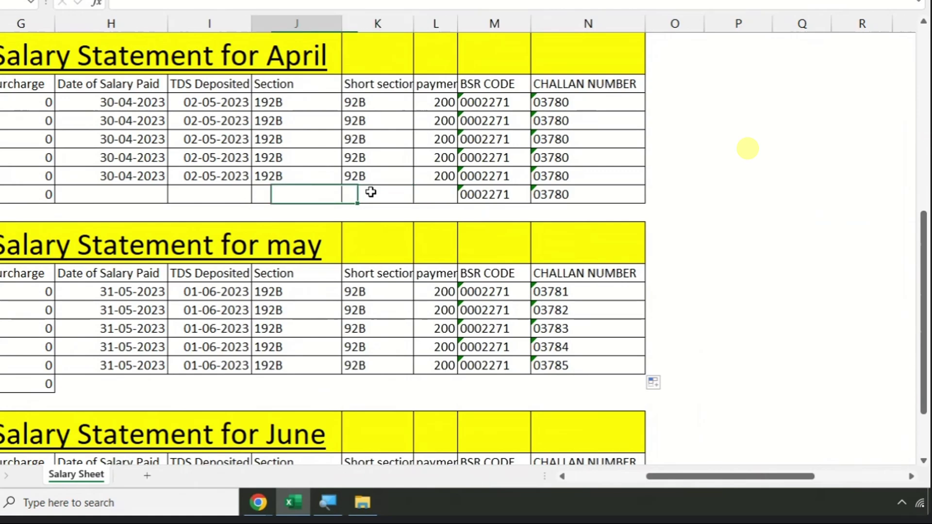
{"action": "scroll", "coordinate": [371, 192], "scroll_direction": "down", "scroll_amount": 2, "text": "ctrl"}
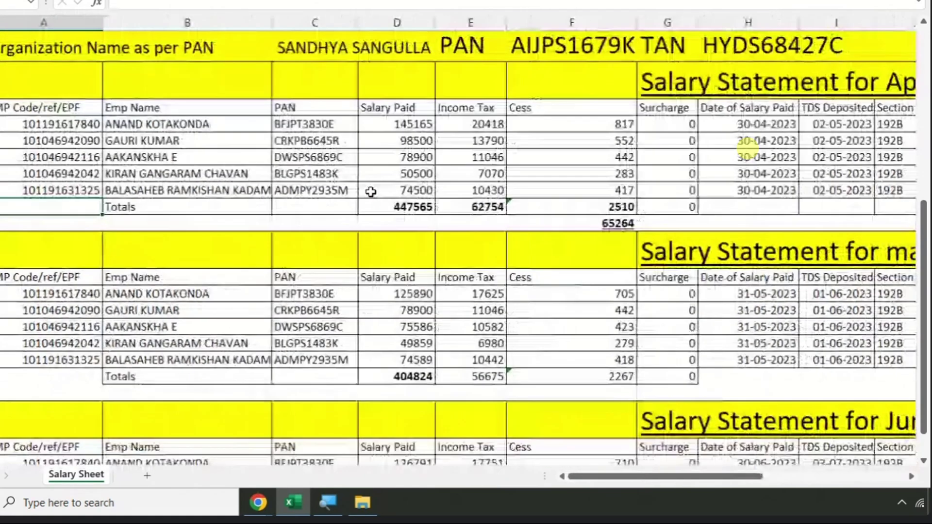
{"action": "left_click", "coordinate": [338, 212]}
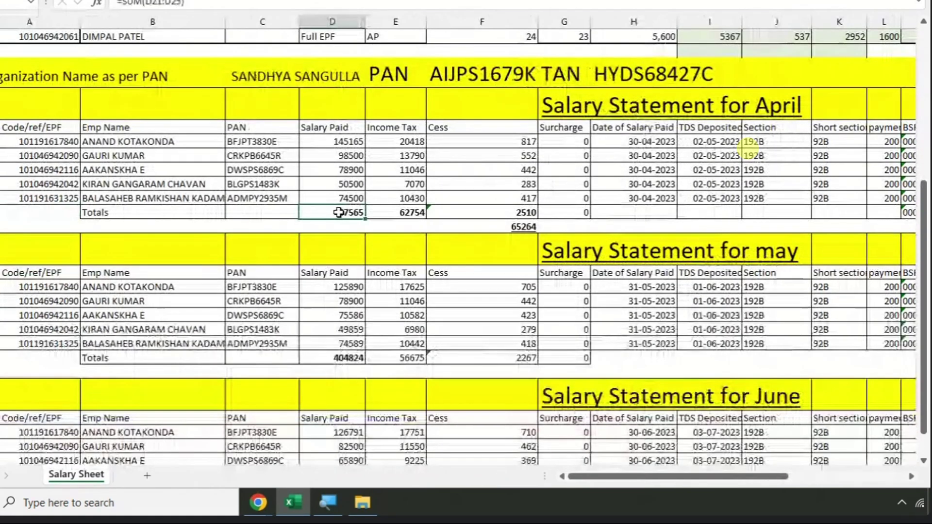
{"action": "left_click", "coordinate": [414, 216]}
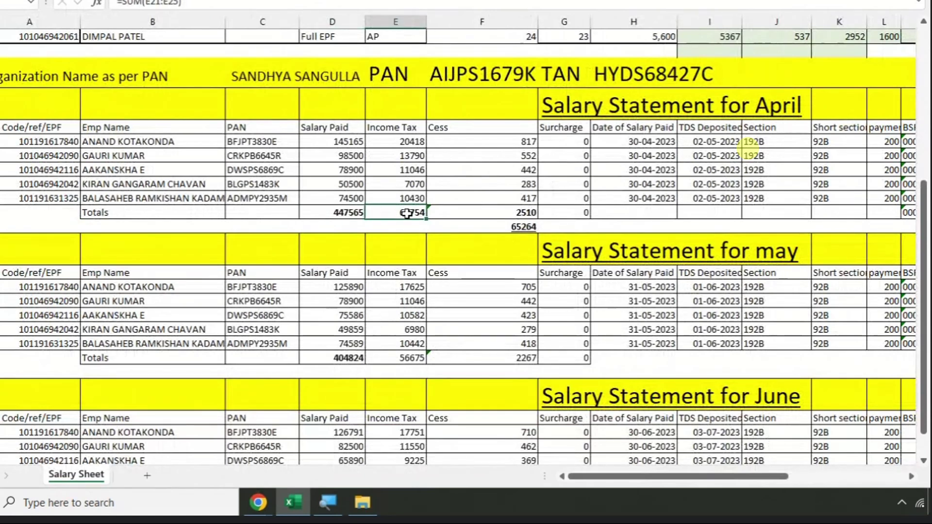
{"action": "left_click", "coordinate": [341, 212]}
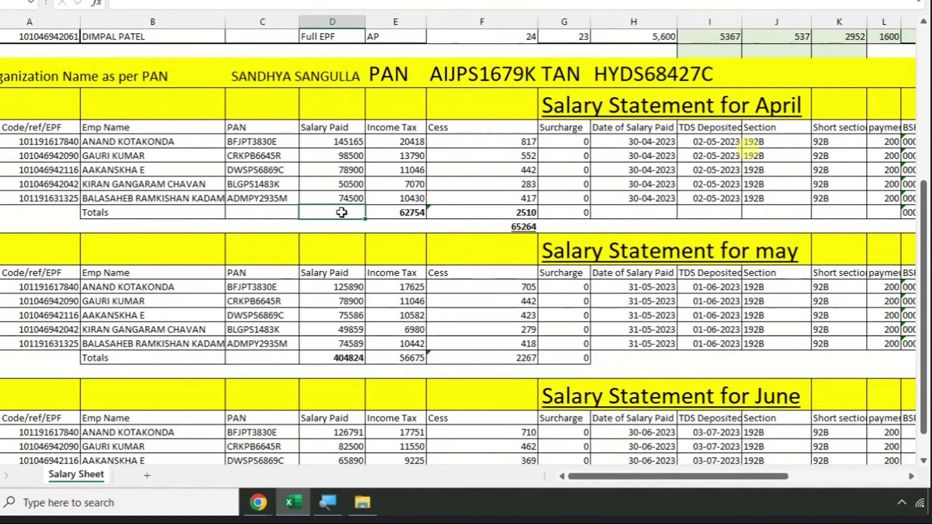
{"action": "left_click", "coordinate": [402, 211]}
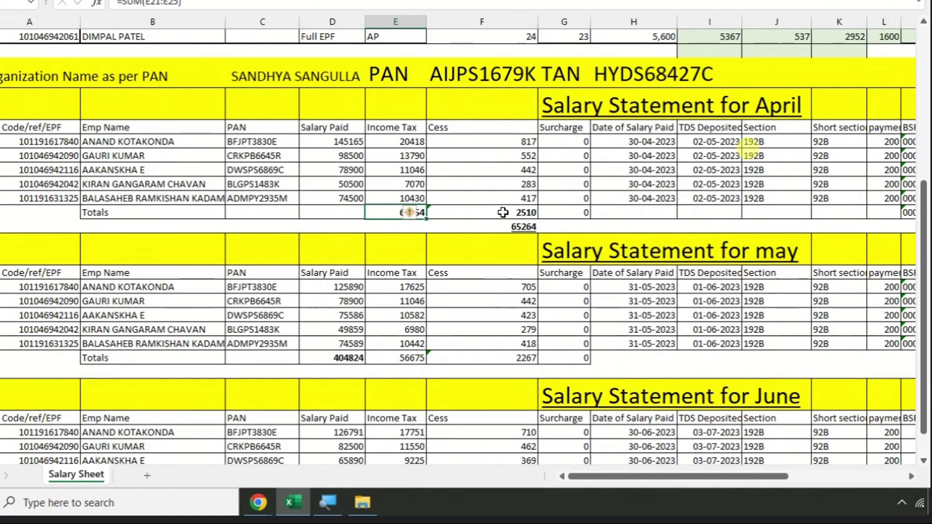
{"action": "left_click", "coordinate": [485, 213]}
{"action": "left_click", "coordinate": [596, 219]}
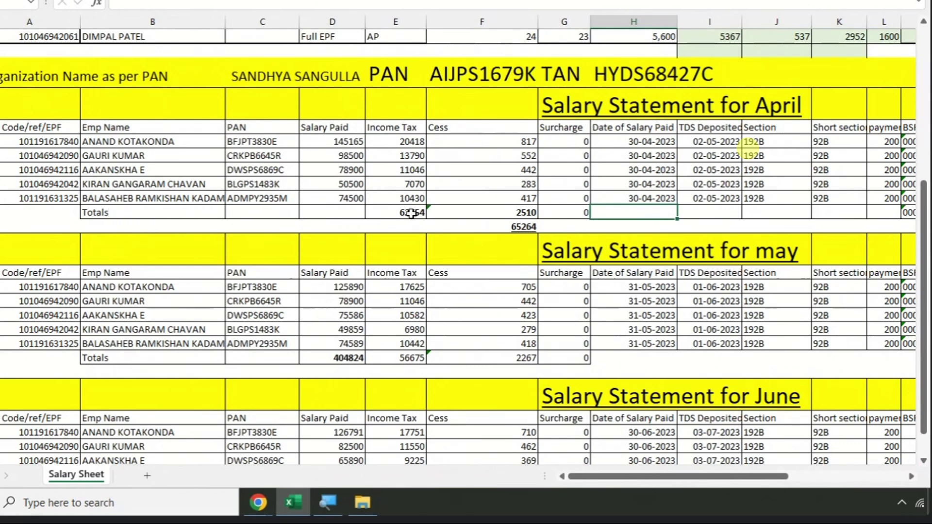
{"action": "left_click", "coordinate": [447, 214]}
{"action": "key", "text": "Right"}
{"action": "key", "text": "Right"}
{"action": "key", "text": "Right"}
{"action": "key", "text": "Right"}
{"action": "key", "text": "Right"}
{"action": "key", "text": "Right"}
{"action": "key", "text": "Right"}
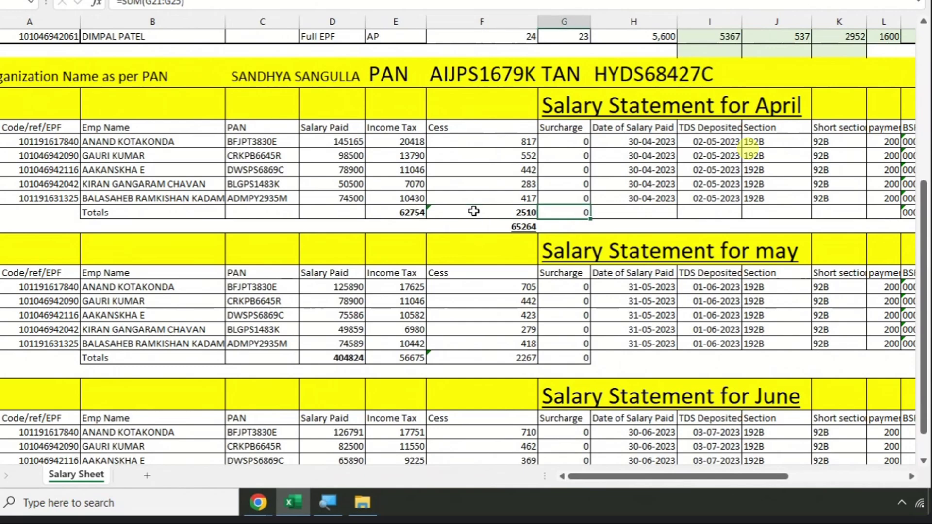
{"action": "scroll", "coordinate": [736, 212], "scroll_direction": "right", "scroll_amount": 1}
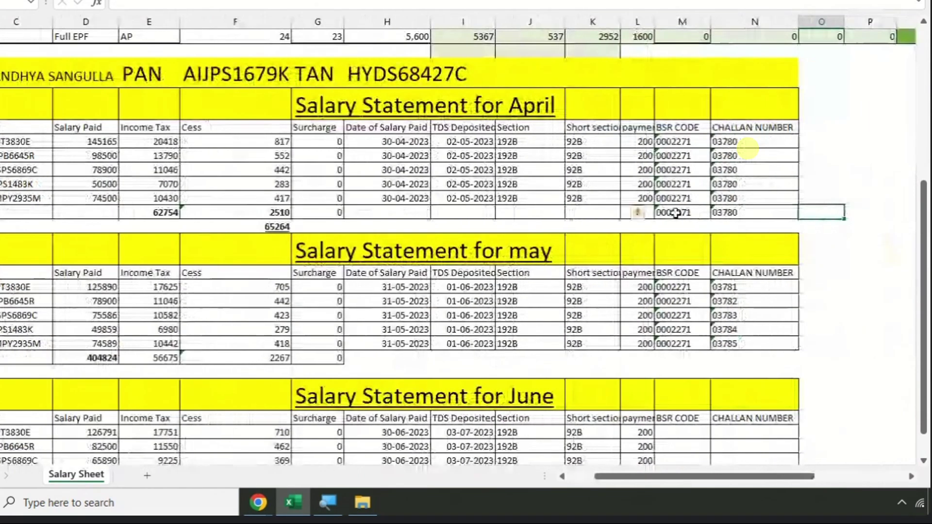
{"action": "key", "text": "Right"}
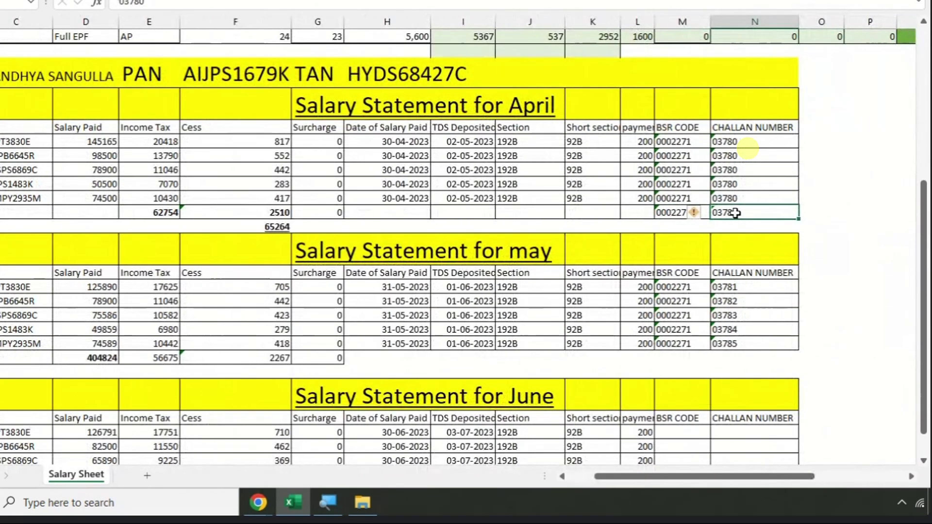
{"action": "left_click", "coordinate": [385, 100]}
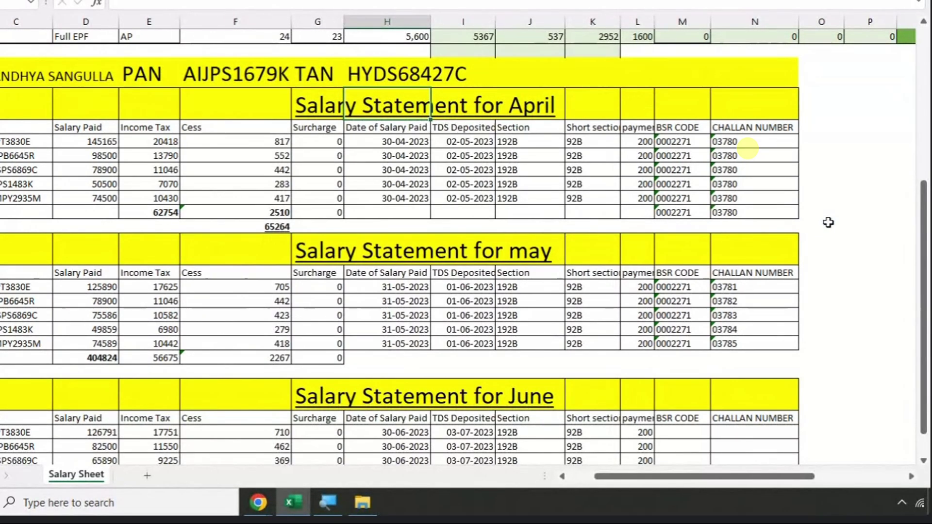
- Review the first April challan number and the five April TDS deposit dates
{"action": "scroll", "coordinate": [825, 226], "scroll_direction": "up", "scroll_amount": 1}
{"action": "left_click", "coordinate": [767, 128]}
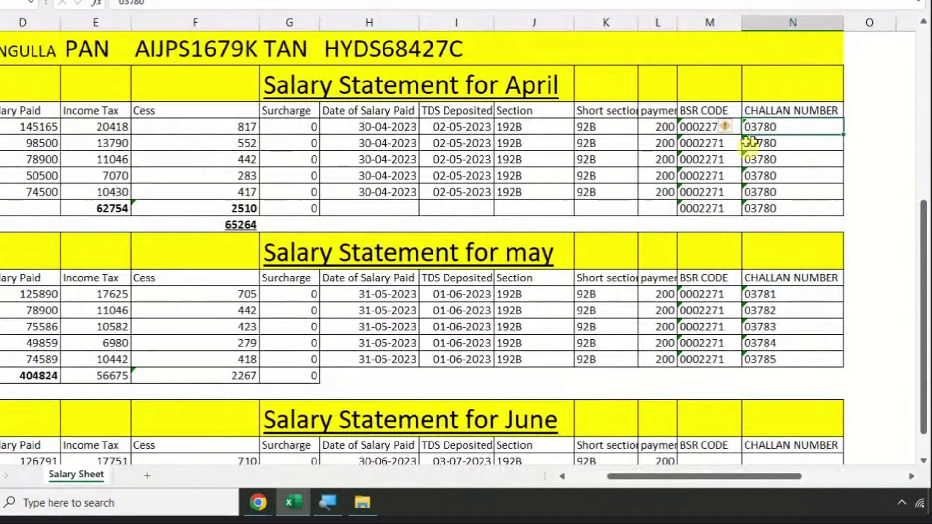
{"action": "left_click", "coordinate": [471, 129]}
{"action": "left_click", "coordinate": [467, 143]}
{"action": "left_click", "coordinate": [466, 159]}
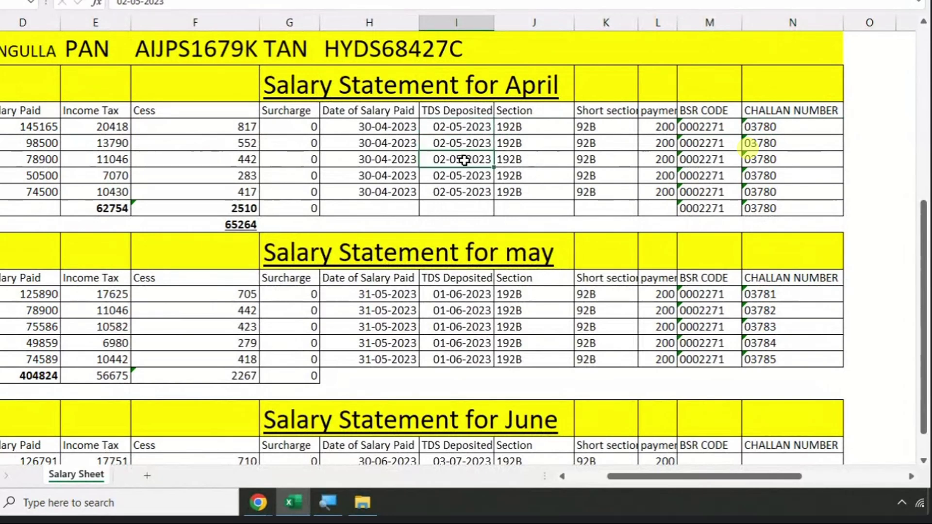
{"action": "left_click", "coordinate": [466, 176]}
{"action": "left_click", "coordinate": [465, 192]}
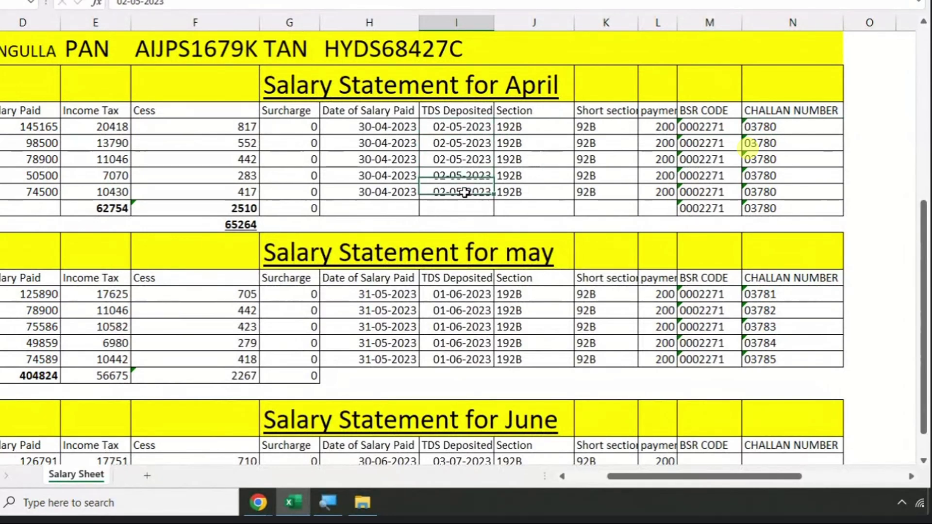
- Enter a count of 5 in the empty cell beside the April totals row
{"action": "left_click", "coordinate": [861, 209]}
{"action": "type", "text": "5"}
{"action": "key", "text": "Return"}
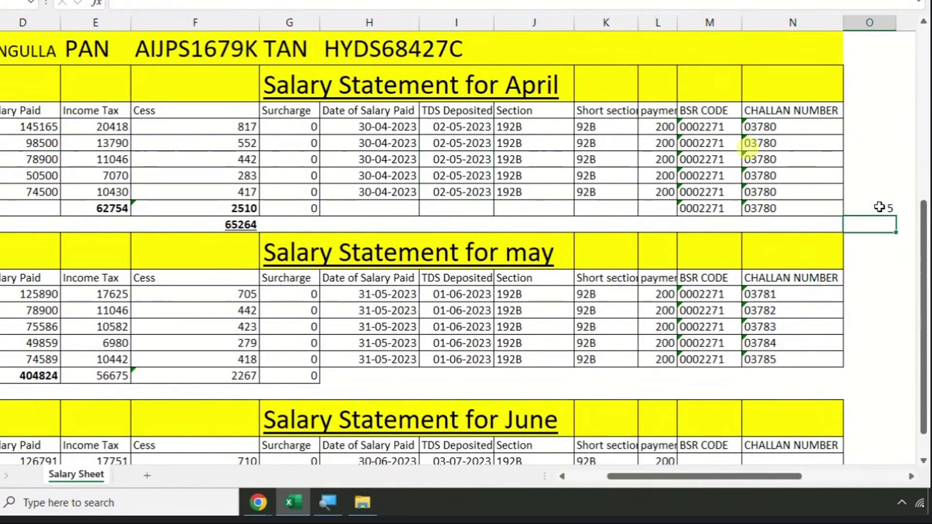
{"action": "left_click", "coordinate": [879, 207]}
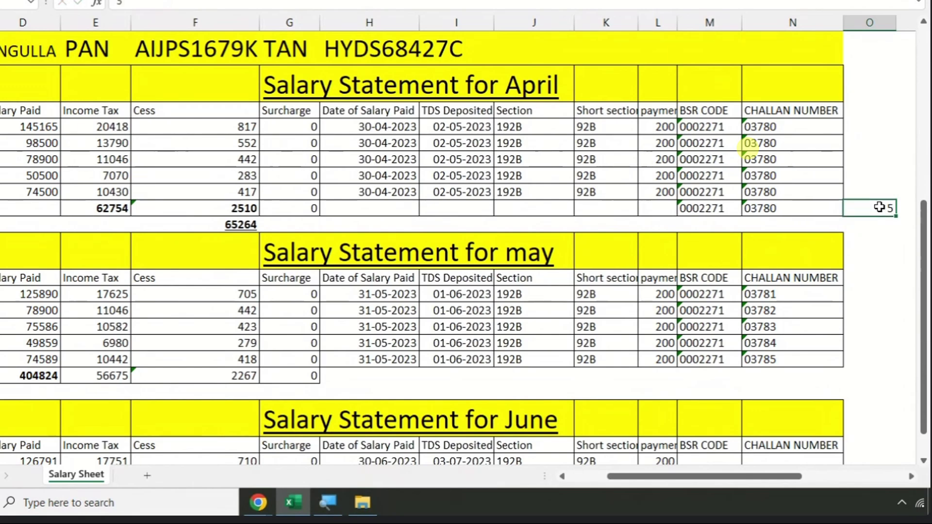
{"action": "double_click", "coordinate": [880, 207]}
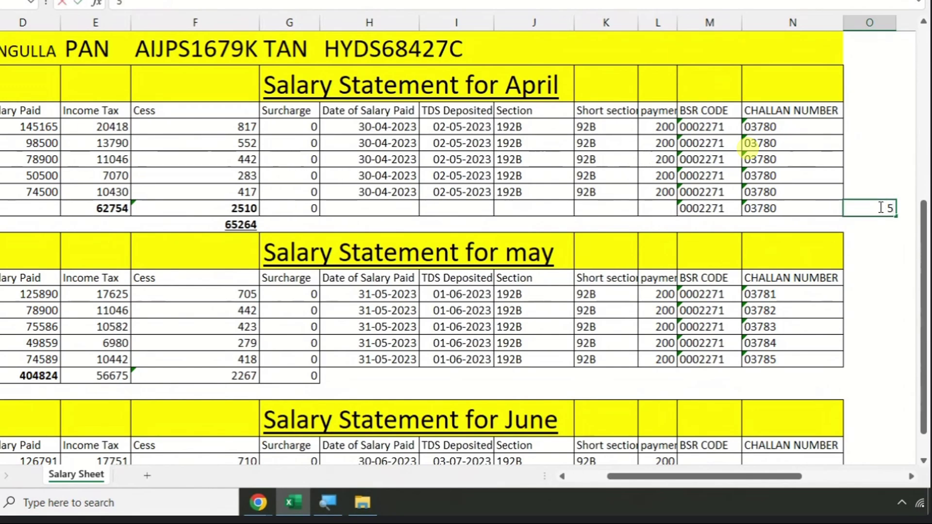
{"action": "type", "text": "-"}
{"action": "key", "text": "BackSpace"}
{"action": "key", "text": "BackSpace"}
- Type serial numbers 1, 2, 3, 4, 5 down column O, then 1 beside the April totals
{"action": "left_click", "coordinate": [854, 125]}
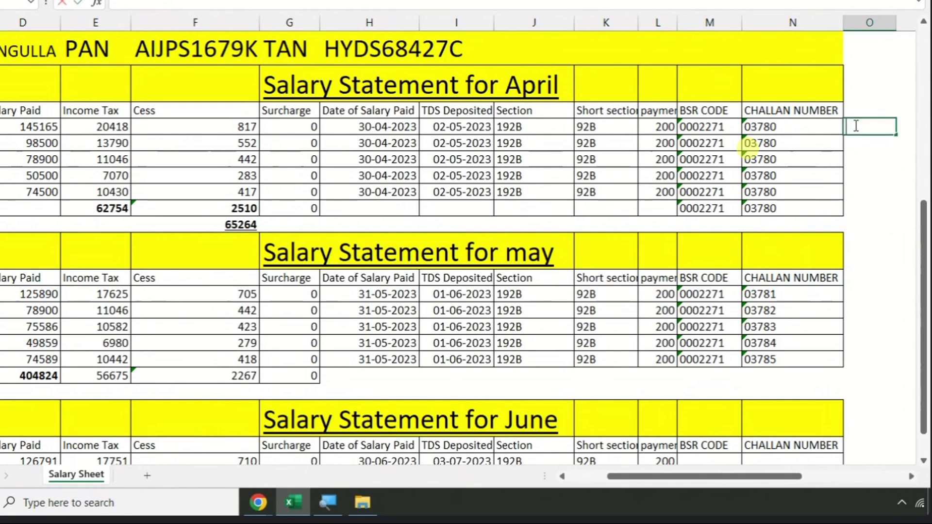
{"action": "type", "text": "1"}
{"action": "key", "text": "Return"}
{"action": "type", "text": "2"}
{"action": "key", "text": "Return"}
{"action": "type", "text": "3"}
{"action": "key", "text": "Return"}
{"action": "type", "text": "4"}
{"action": "key", "text": "Return"}
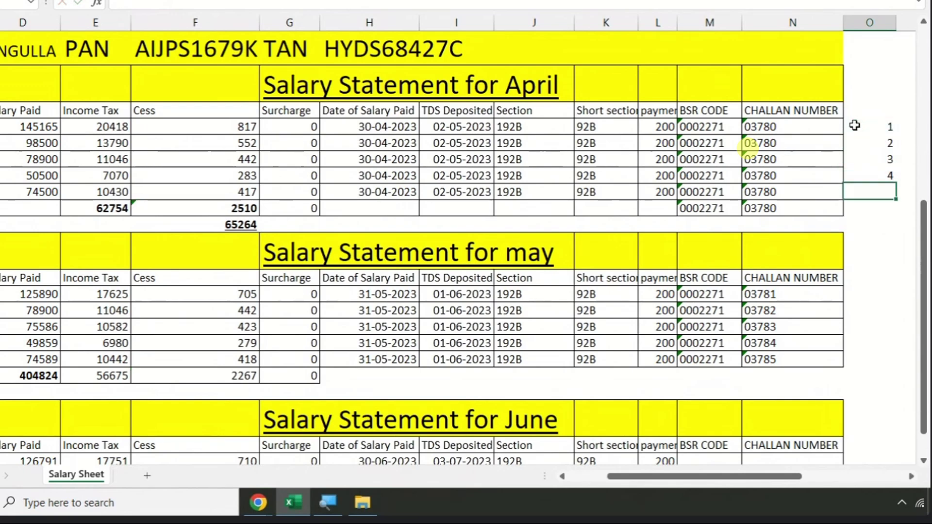
{"action": "type", "text": "5"}
{"action": "key", "text": "Return"}
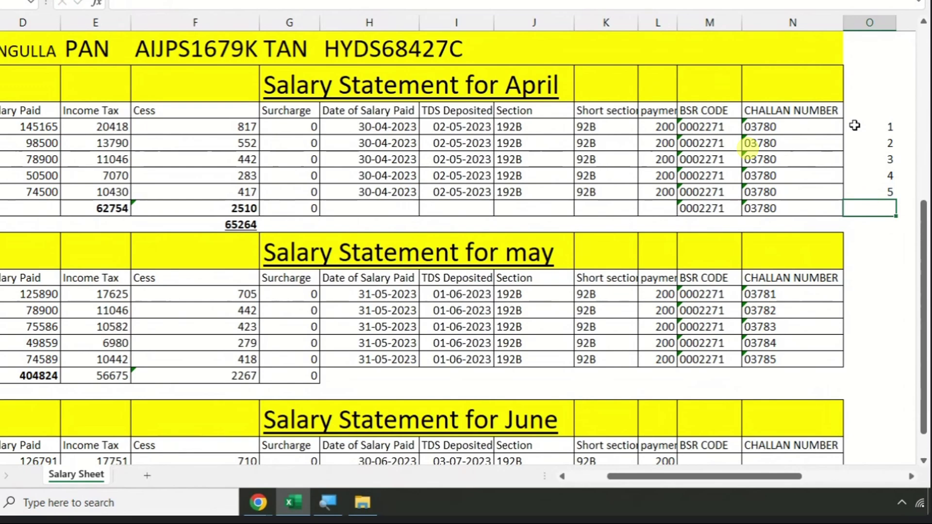
{"action": "type", "text": "1"}
{"action": "key", "text": "Return"}
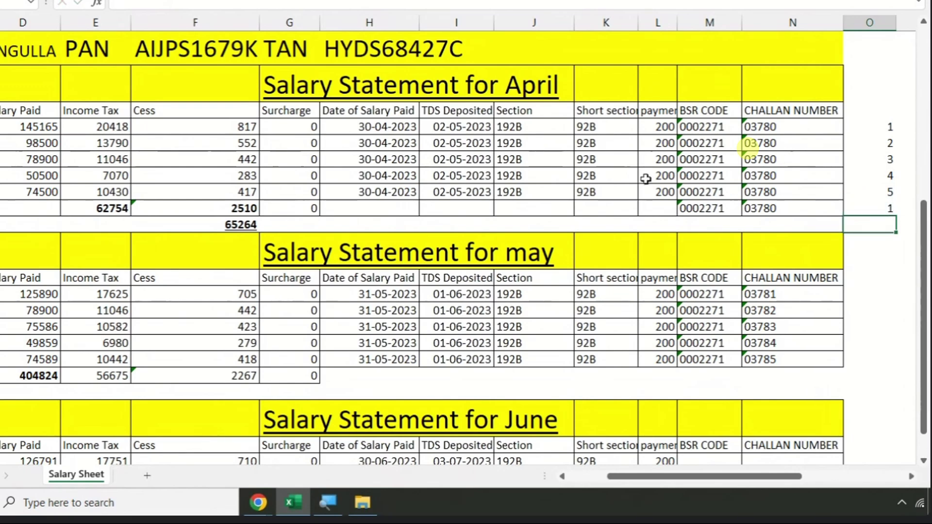
{"action": "scroll", "coordinate": [425, 234], "scroll_direction": "down", "scroll_amount": 1}
{"action": "scroll", "coordinate": [424, 233], "scroll_direction": "down", "scroll_amount": 1}
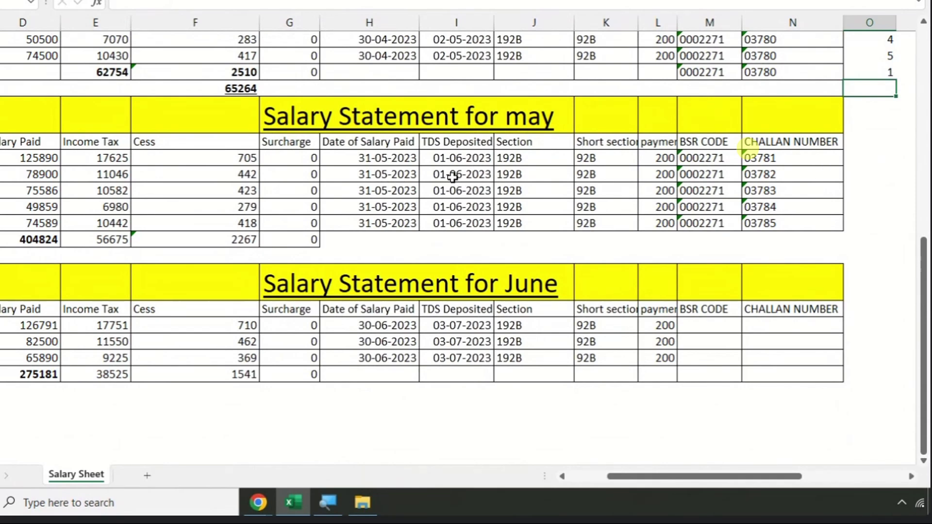
{"action": "left_click", "coordinate": [113, 156]}
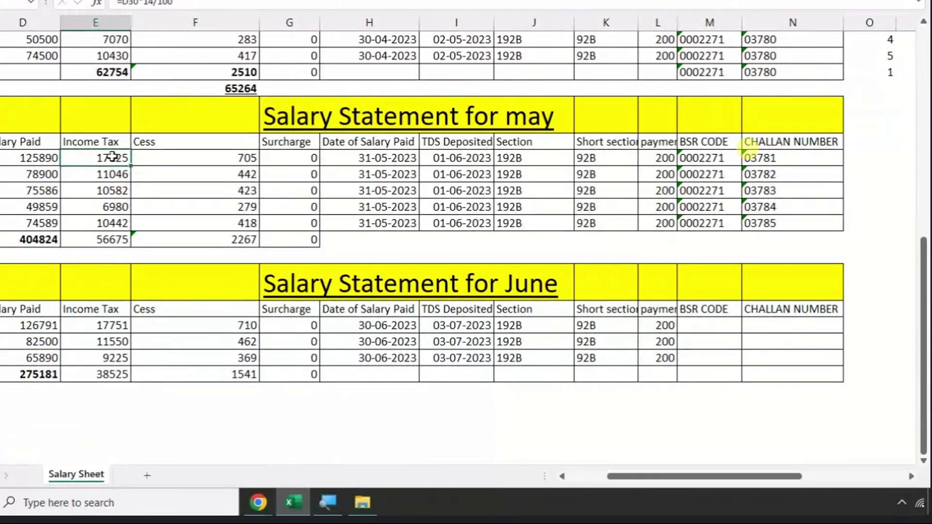
{"action": "left_click", "coordinate": [200, 158]}
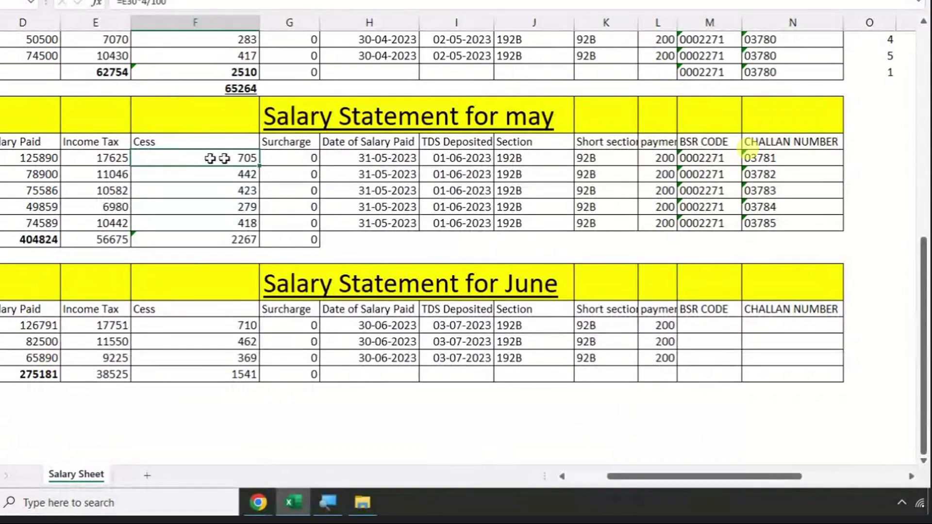
{"action": "left_click", "coordinate": [793, 161]}
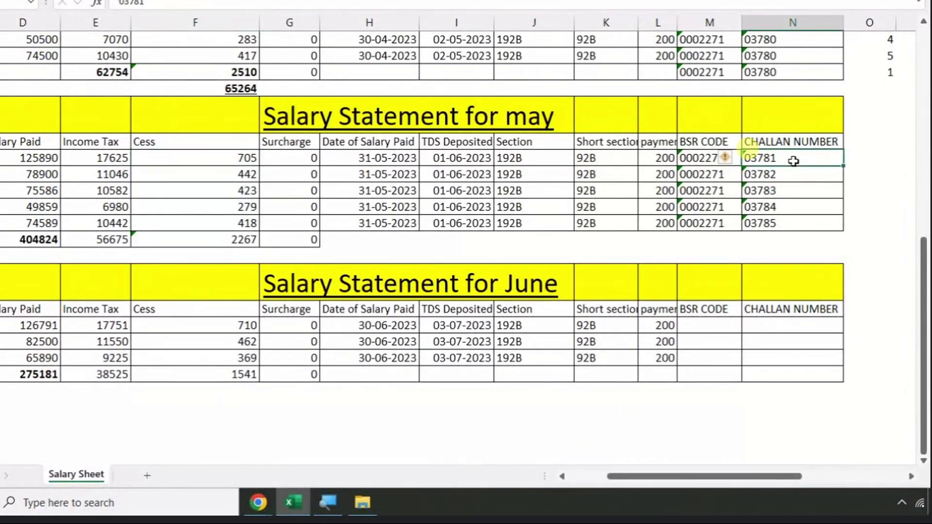
{"action": "left_click", "coordinate": [113, 174]}
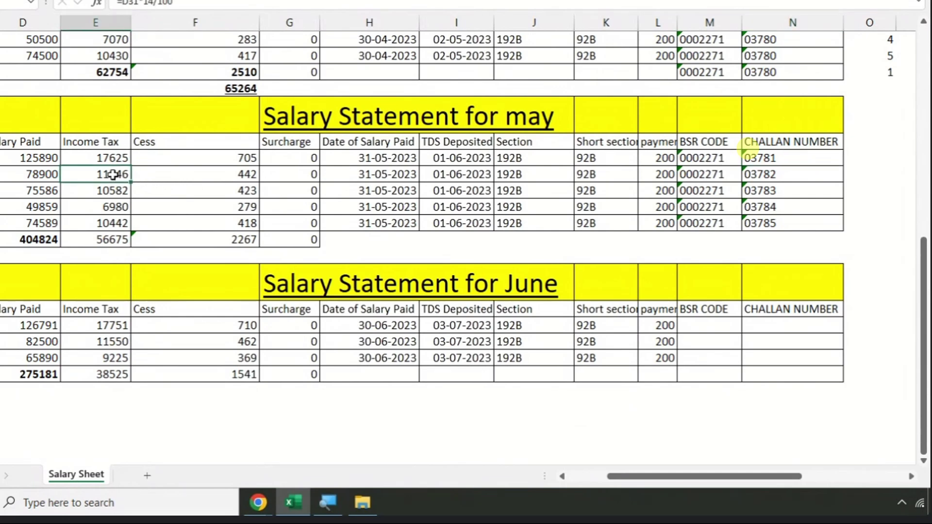
{"action": "left_click", "coordinate": [213, 174]}
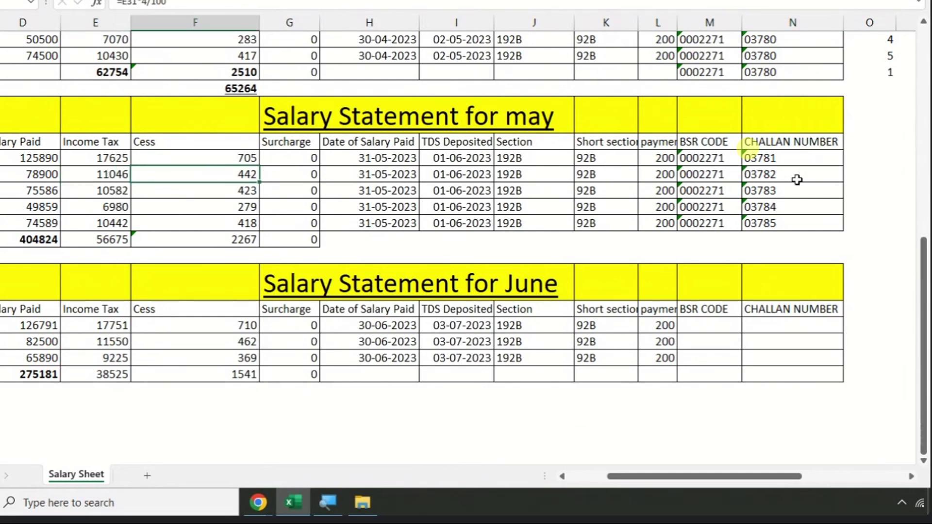
{"action": "scroll", "coordinate": [798, 179], "scroll_direction": "up", "scroll_amount": 3}
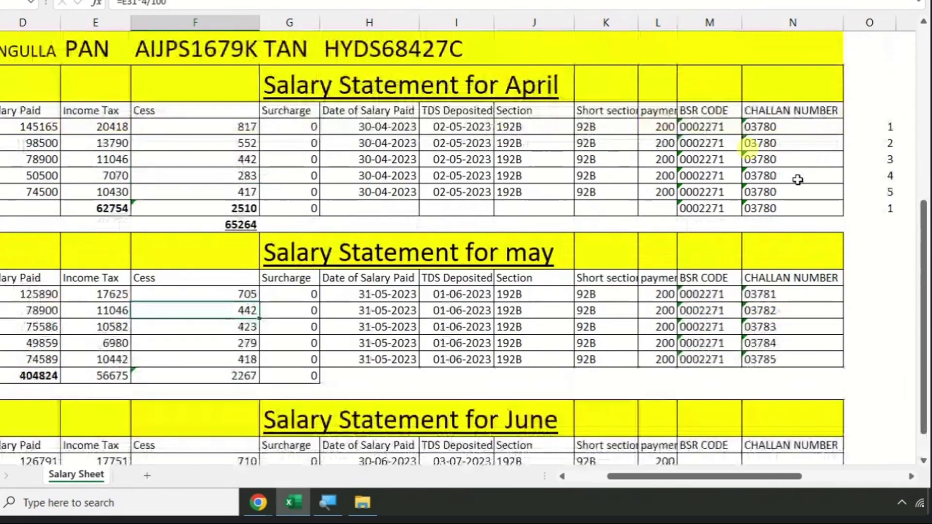
{"action": "left_click_drag", "start_coordinate": [792, 123], "coordinate": [792, 271]}
{"action": "scroll", "coordinate": [811, 141], "scroll_direction": "down", "scroll_amount": 1}
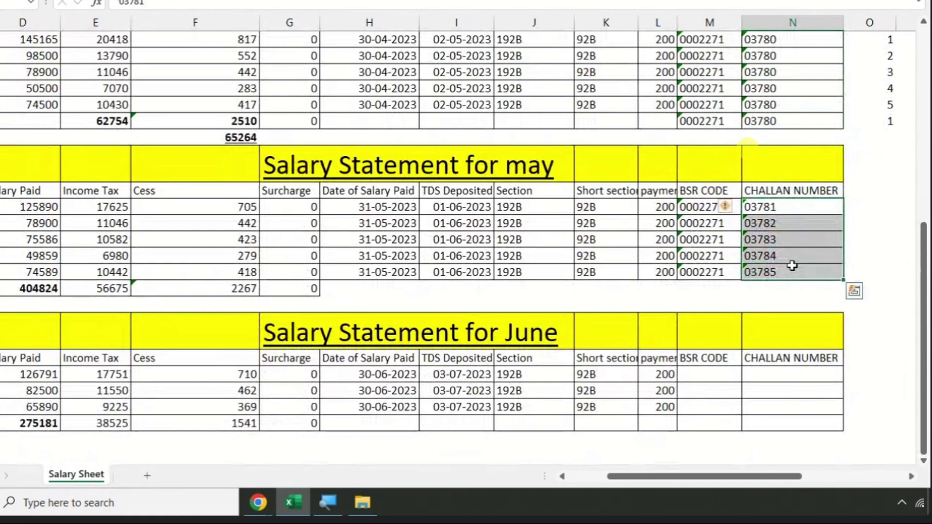
{"action": "scroll", "coordinate": [752, 250], "scroll_direction": "down", "scroll_amount": 2}
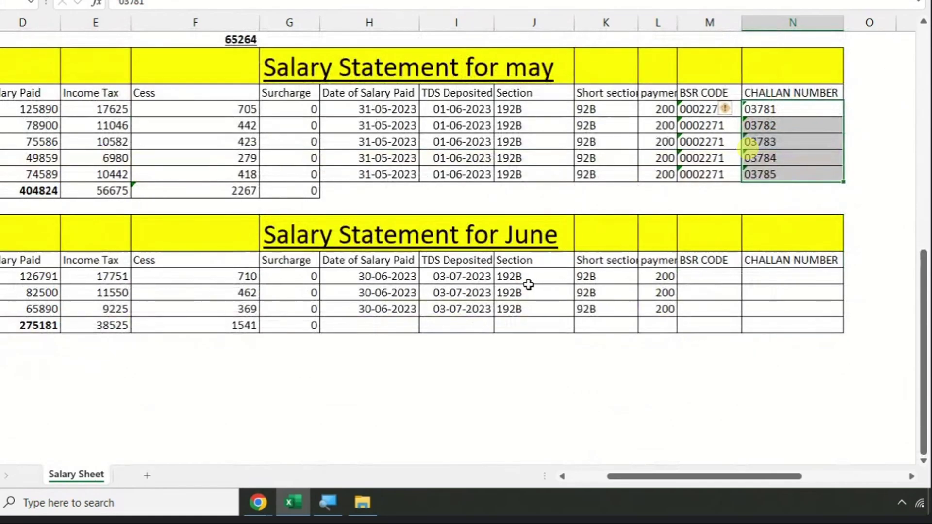
- Clear the June Salary Paid total and look over the June Income Tax and Cess totals
{"action": "key", "text": "Left"}
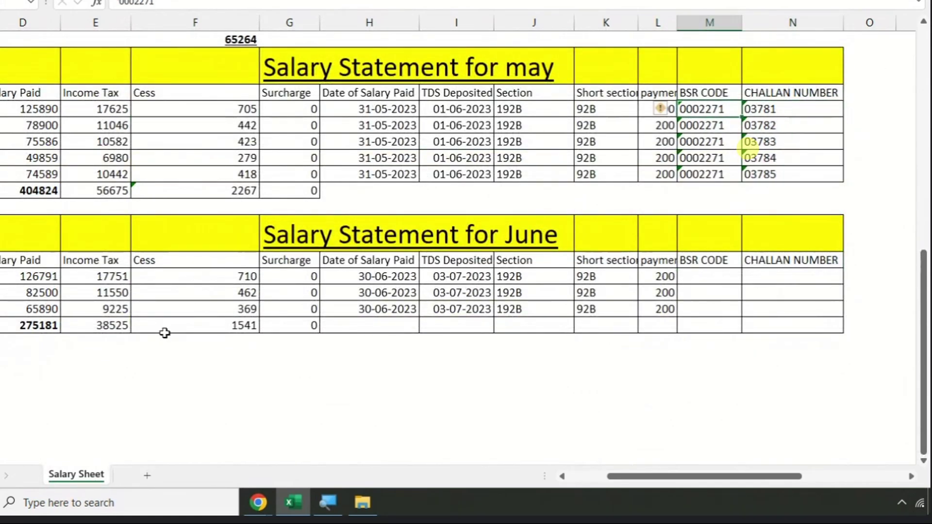
{"action": "left_click", "coordinate": [108, 357]}
{"action": "key", "text": "Left"}
{"action": "key", "text": "Left"}
{"action": "key", "text": "Left"}
{"action": "key", "text": "Left"}
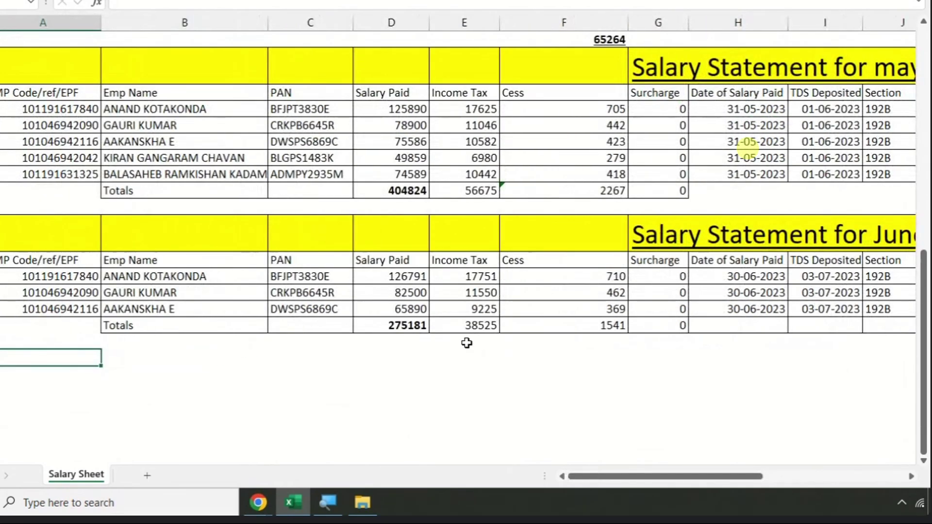
{"action": "left_click", "coordinate": [466, 342]}
{"action": "left_click", "coordinate": [383, 326]}
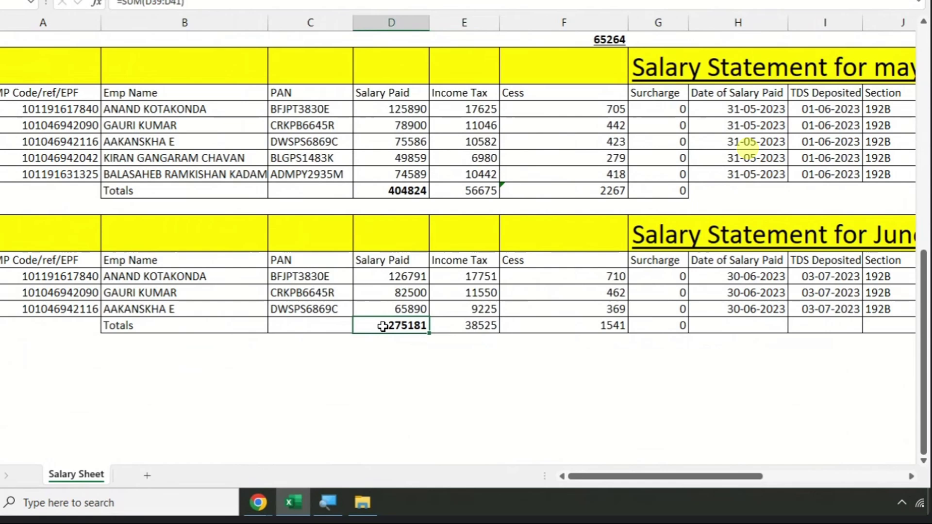
{"action": "key", "text": "Delete"}
{"action": "left_click", "coordinate": [455, 322]}
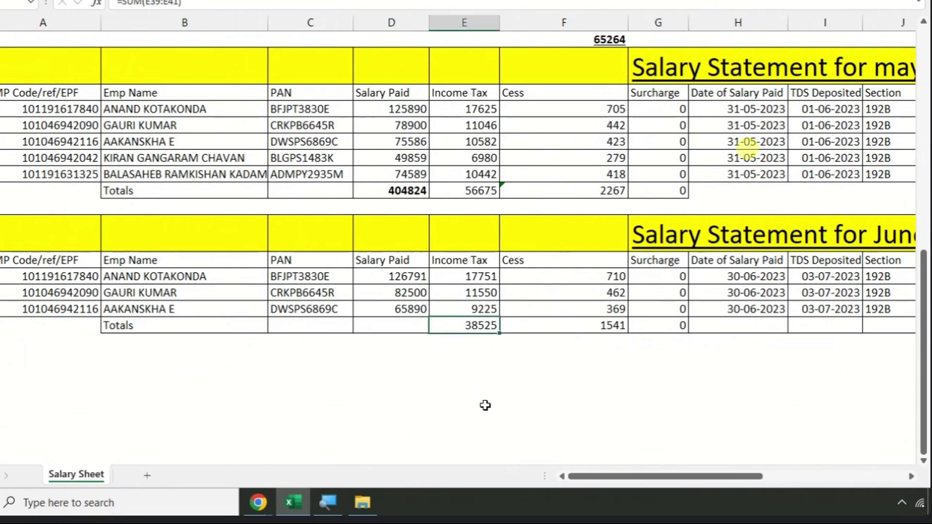
{"action": "key", "text": "Right"}
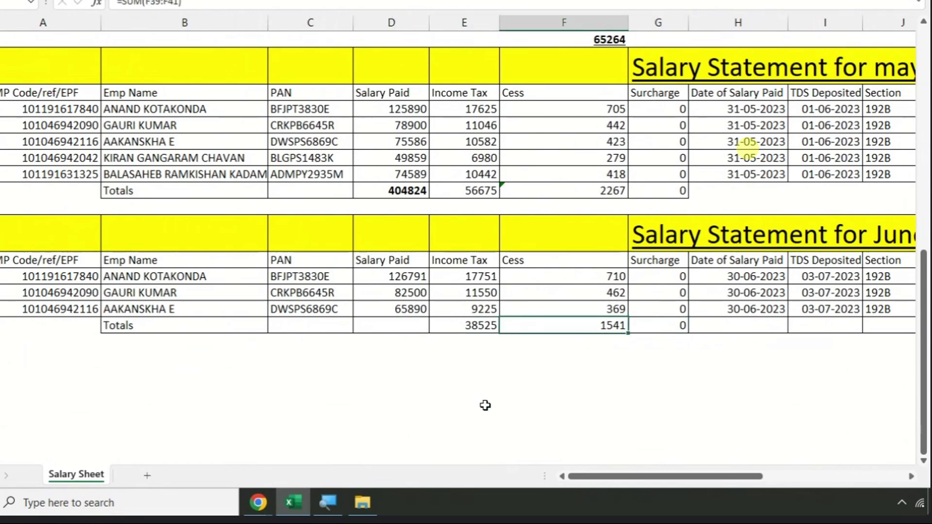
{"action": "key", "text": "Right"}
{"action": "key", "text": "Right"}
{"action": "key", "text": "Right"}
{"action": "key", "text": "Right"}
{"action": "key", "text": "Right"}
{"action": "key", "text": "Right"}
{"action": "key", "text": "Right"}
{"action": "key", "text": "Right"}
{"action": "key", "text": "Right"}
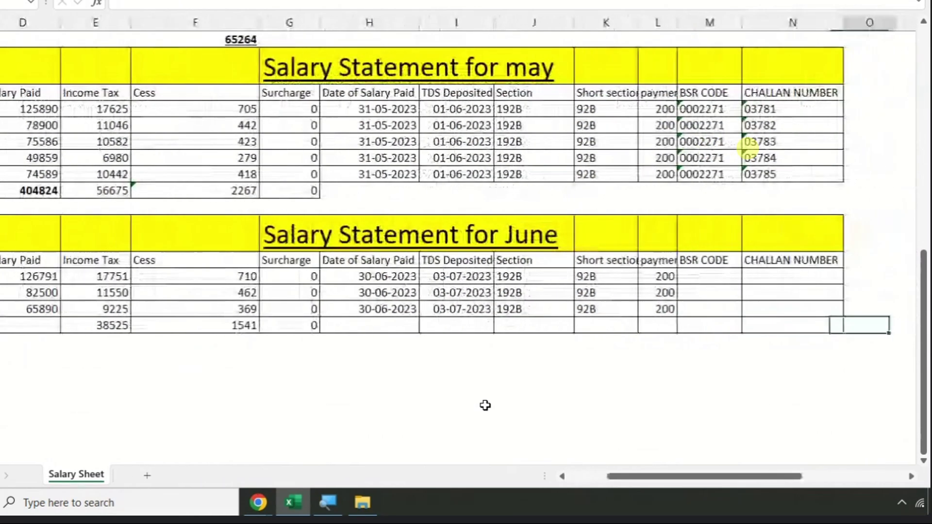
- Copy BSR code 0002271 from May into the three June BSR CODE cells
{"action": "left_click", "coordinate": [708, 174]}
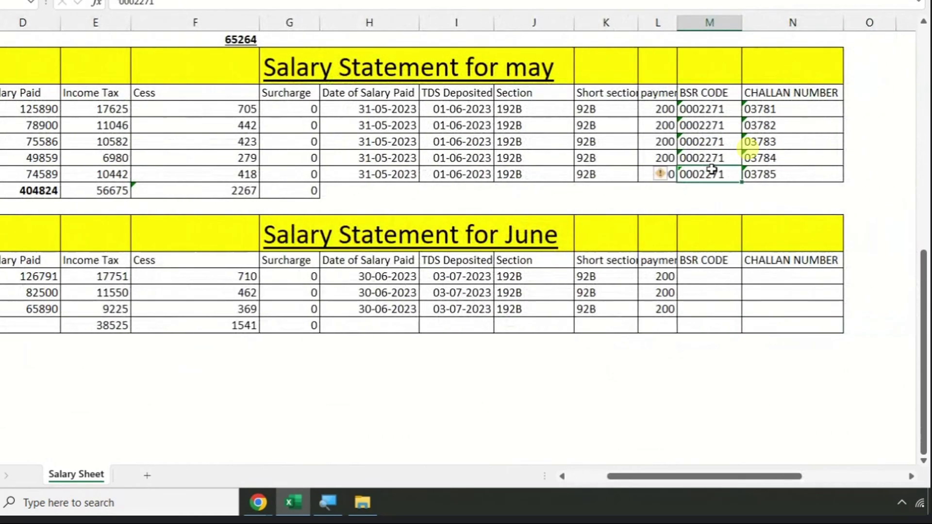
{"action": "key", "text": "ctrl+c"}
{"action": "left_click", "coordinate": [700, 277]}
{"action": "key", "text": "ctrl+v"}
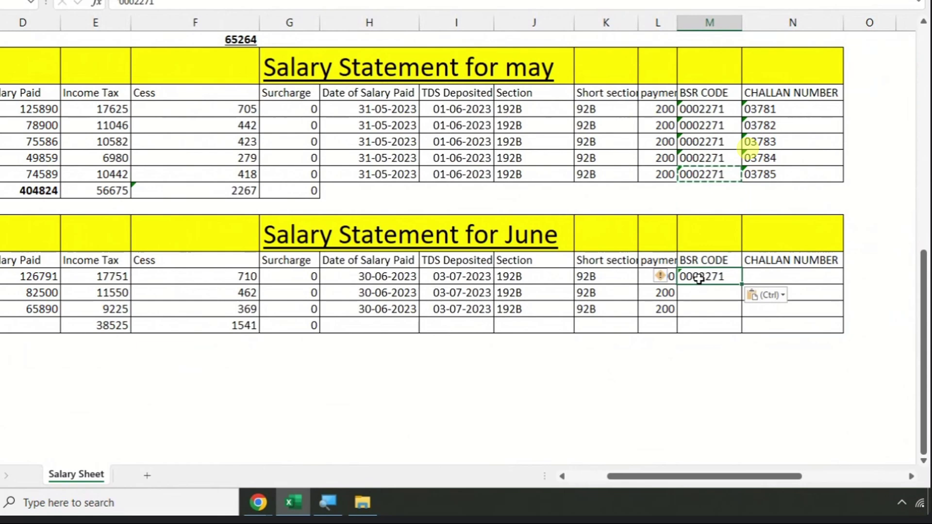
{"action": "left_click", "coordinate": [735, 292]}
{"action": "key", "text": "ctrl+v"}
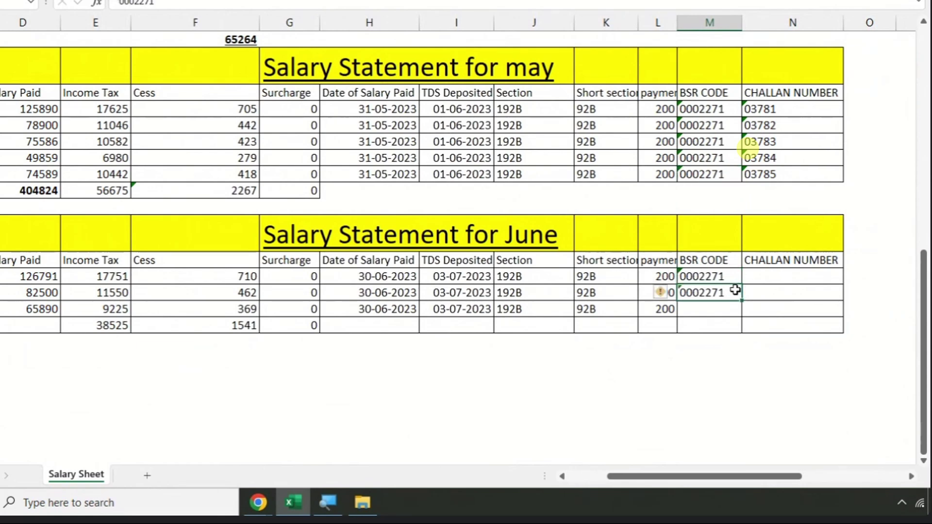
{"action": "key", "text": "Down"}
{"action": "key", "text": "Return"}
{"action": "left_click", "coordinate": [735, 289]}
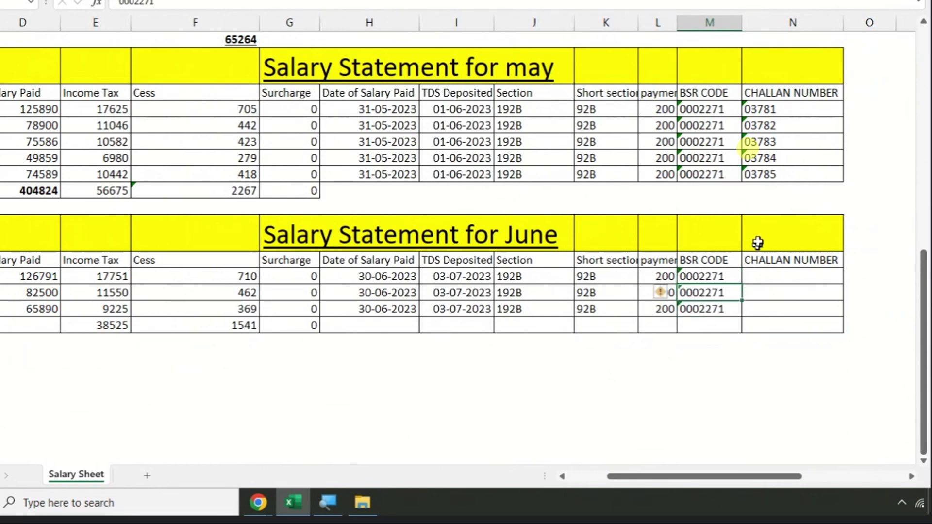
- Enter challan number 03786 for June and fill it down through the totals row
{"action": "left_click", "coordinate": [770, 277]}
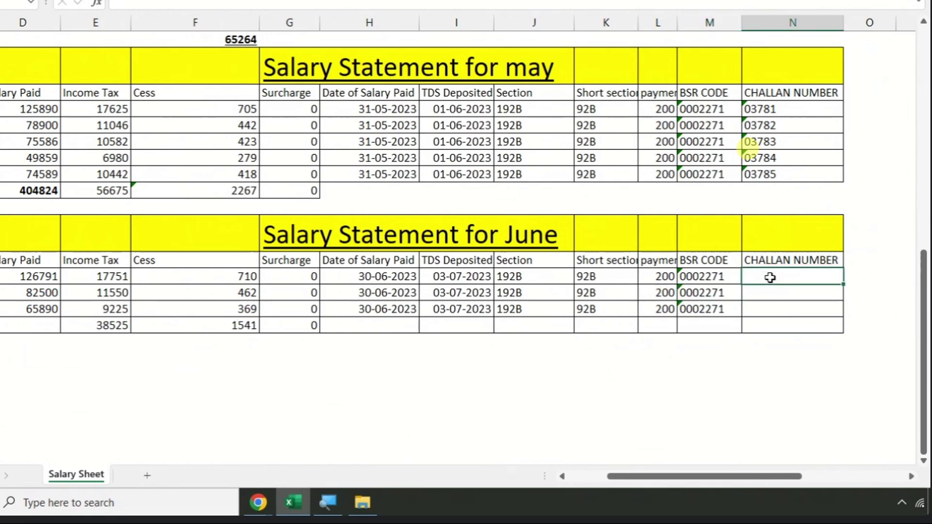
{"action": "type", "text": "'03786"}
{"action": "key", "text": "Return"}
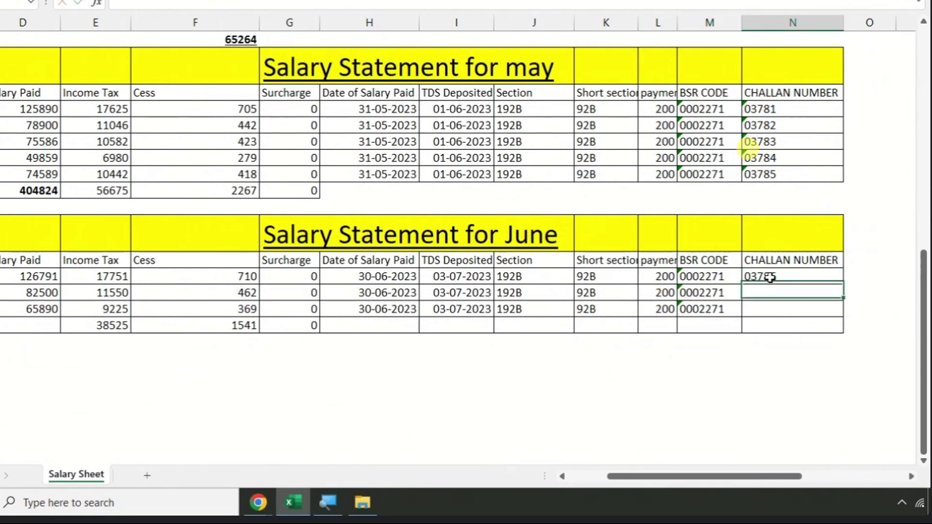
{"action": "key", "text": "ctrl+d"}
{"action": "key", "text": "Return"}
{"action": "key", "text": "ctrl+d"}
{"action": "key", "text": "Return"}
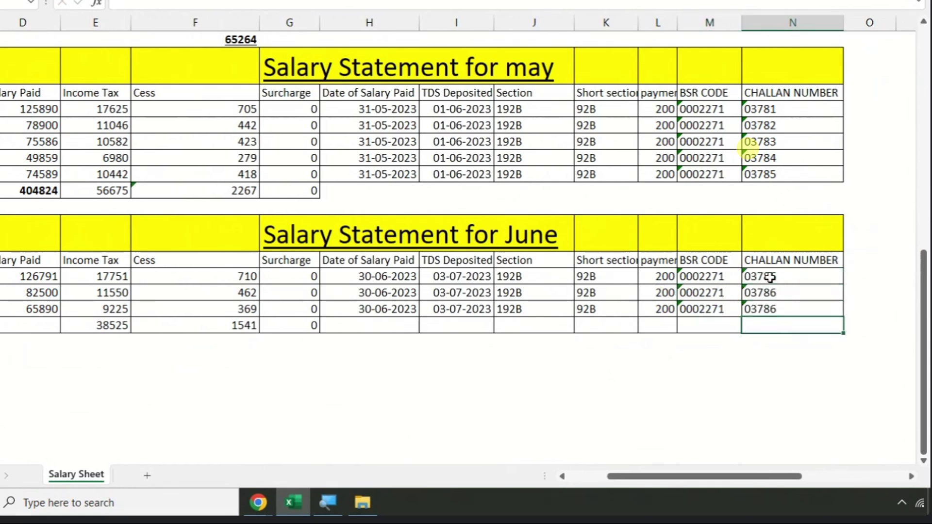
{"action": "key", "text": "ctrl+d"}
- Fill BSR code 0002271 into the June totals row and bold the income tax total
{"action": "key", "text": "Left"}
{"action": "key", "text": "ctrl+d"}
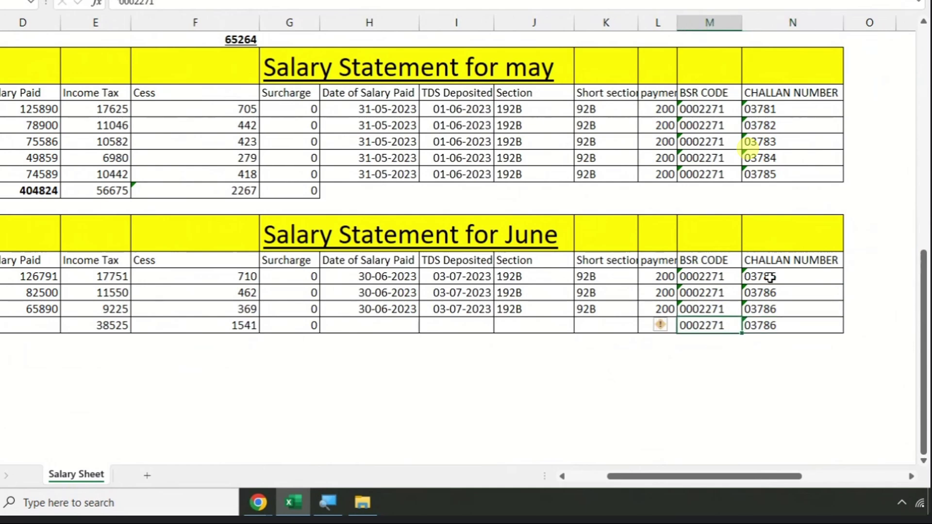
{"action": "key", "text": "Left"}
{"action": "key", "text": "Left"}
{"action": "key", "text": "Left"}
{"action": "key", "text": "Left"}
{"action": "key", "text": "Left"}
{"action": "key", "text": "Left"}
{"action": "key", "text": "Left"}
{"action": "key", "text": "Left"}
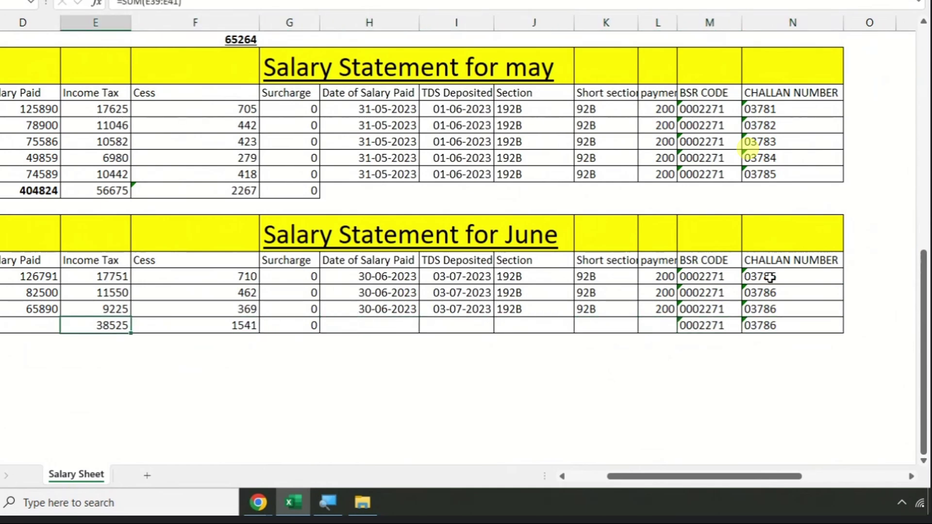
{"action": "key", "text": "ctrl+b"}
{"action": "key", "text": "Right"}
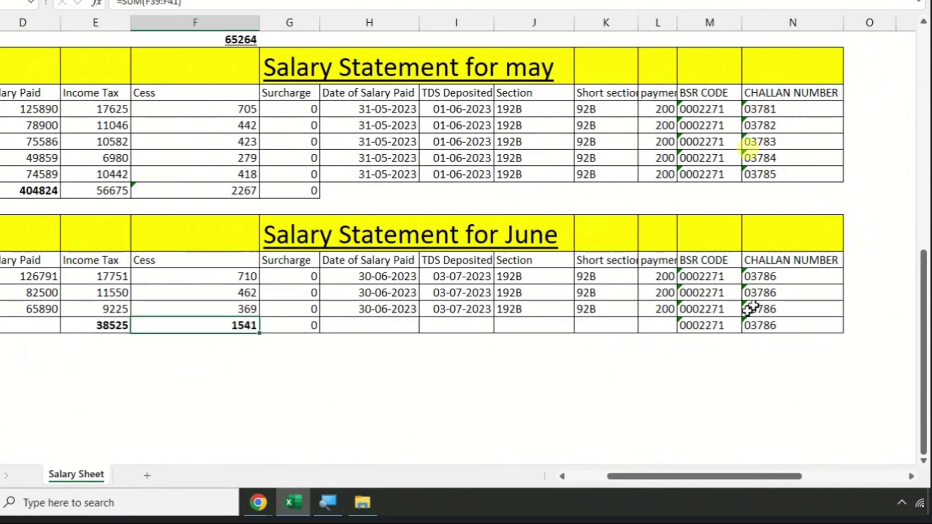
- Enter =E42+F42 below the June cess total, giving 40066
{"action": "left_click", "coordinate": [226, 343]}
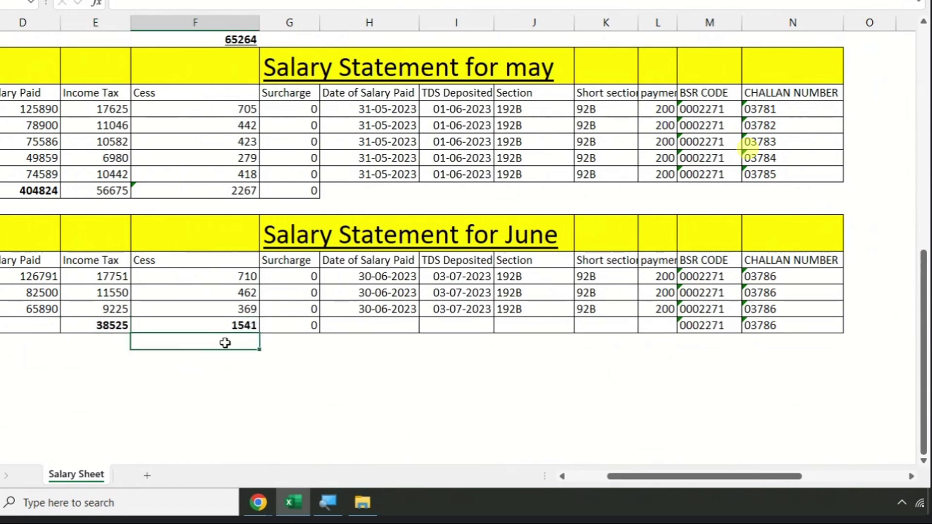
{"action": "type", "text": "="}
{"action": "left_click", "coordinate": [112, 324]}
{"action": "type", "text": "+"}
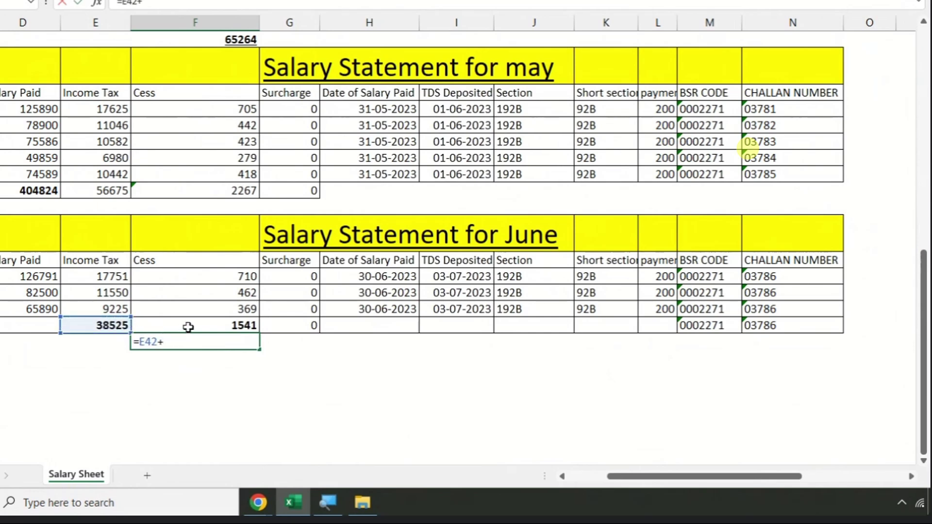
{"action": "left_click", "coordinate": [189, 327]}
{"action": "key", "text": "Return"}
{"action": "left_click", "coordinate": [248, 343]}
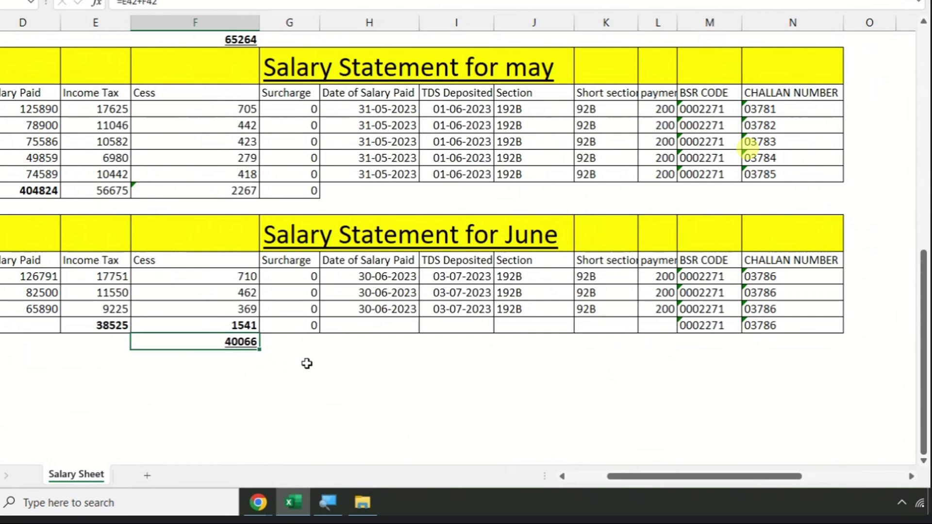
- Select the April serial numbers 1 to 5 and check the count beside the April totals
{"action": "scroll", "coordinate": [330, 305], "scroll_direction": "up", "scroll_amount": 4}
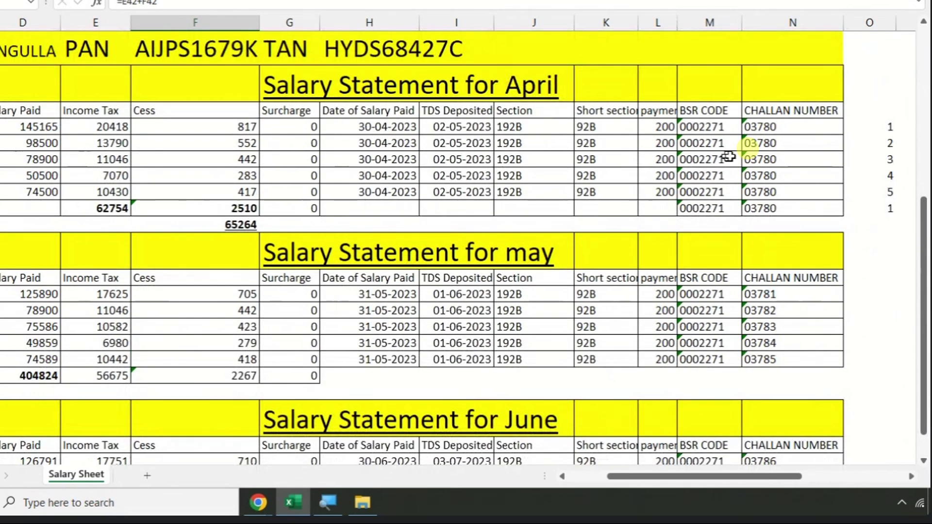
{"action": "left_click_drag", "start_coordinate": [881, 129], "coordinate": [881, 193]}
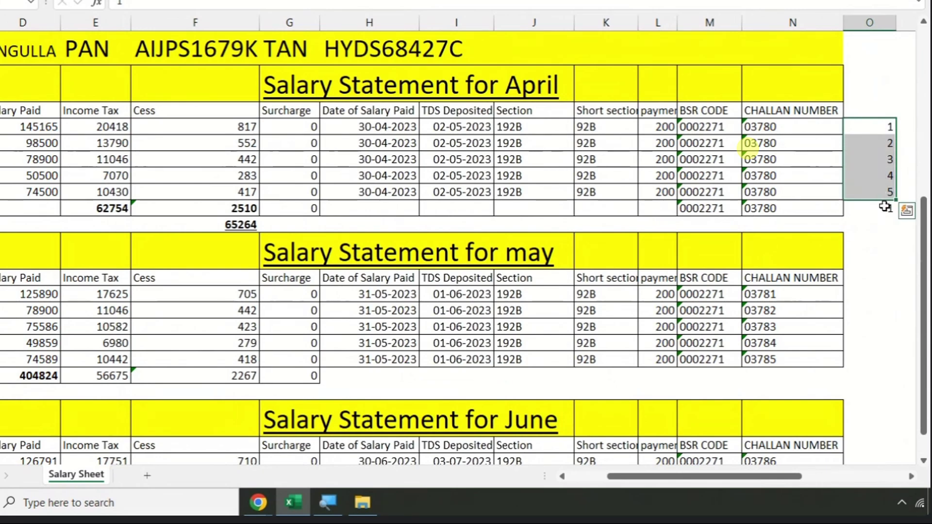
{"action": "left_click", "coordinate": [885, 208]}
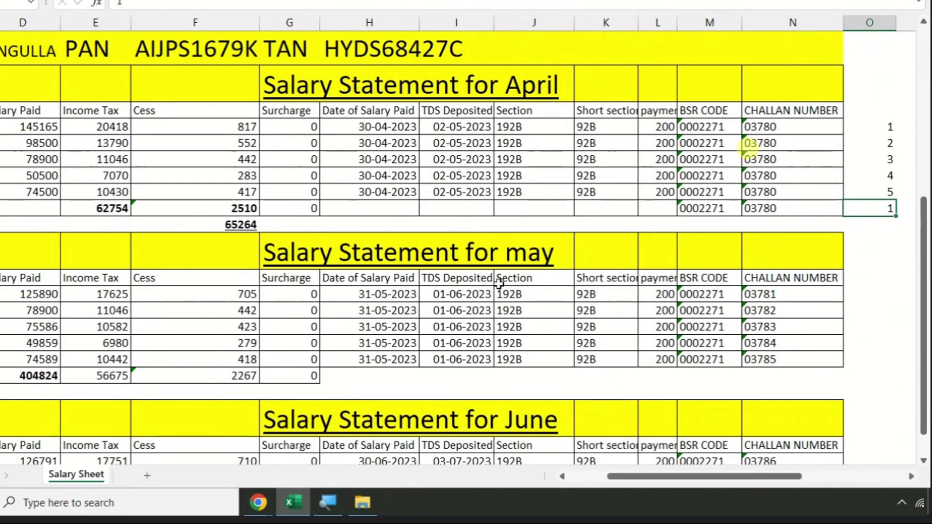
- Type serial numbers 1 to 5 in column O beside the five May rows
{"action": "scroll", "coordinate": [788, 222], "scroll_direction": "down", "scroll_amount": 2}
{"action": "left_click", "coordinate": [862, 207]}
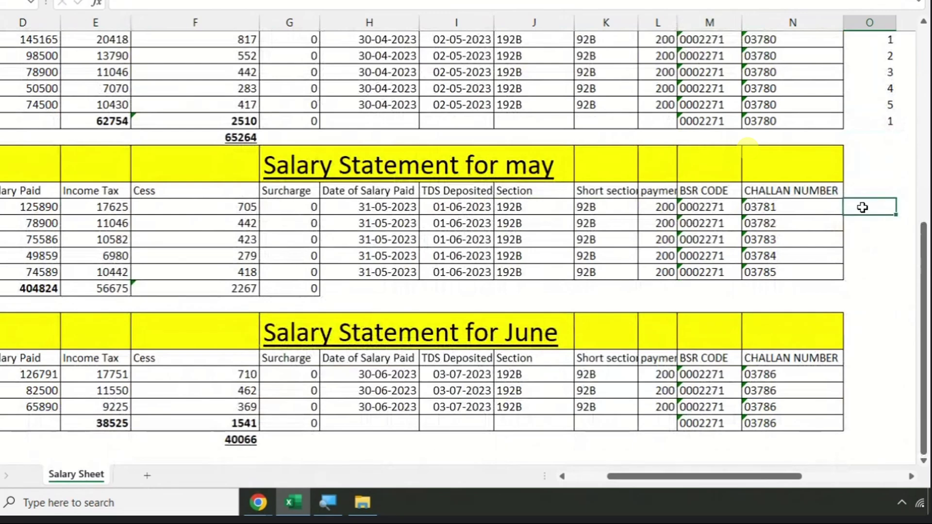
{"action": "type", "text": "1"}
{"action": "key", "text": "Return"}
{"action": "type", "text": "2"}
{"action": "key", "text": "Return"}
{"action": "type", "text": "3"}
{"action": "key", "text": "Return"}
{"action": "type", "text": "4"}
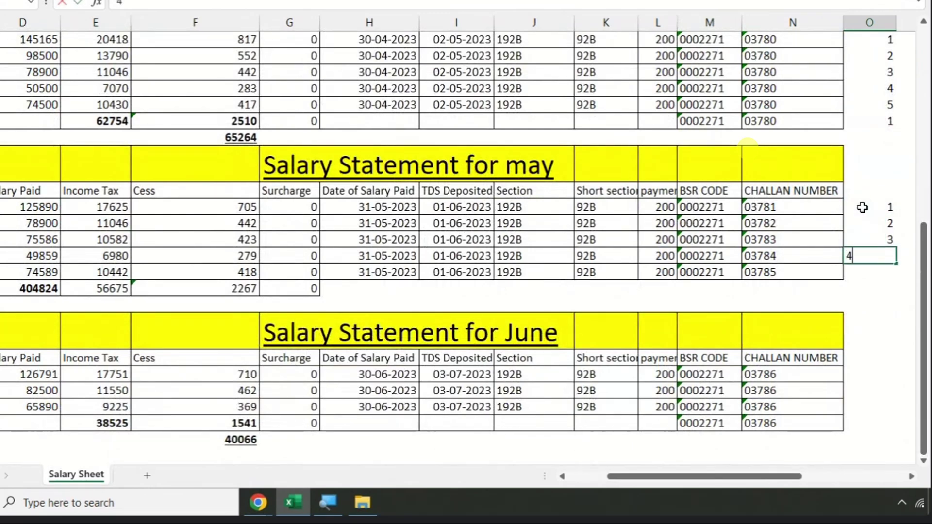
{"action": "key", "text": "Return"}
{"action": "type", "text": "5"}
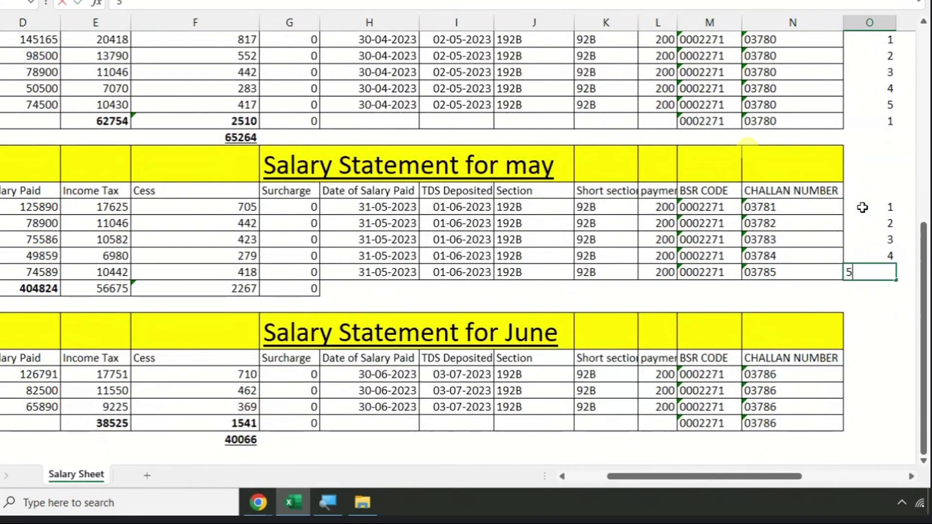
{"action": "key", "text": "Return"}
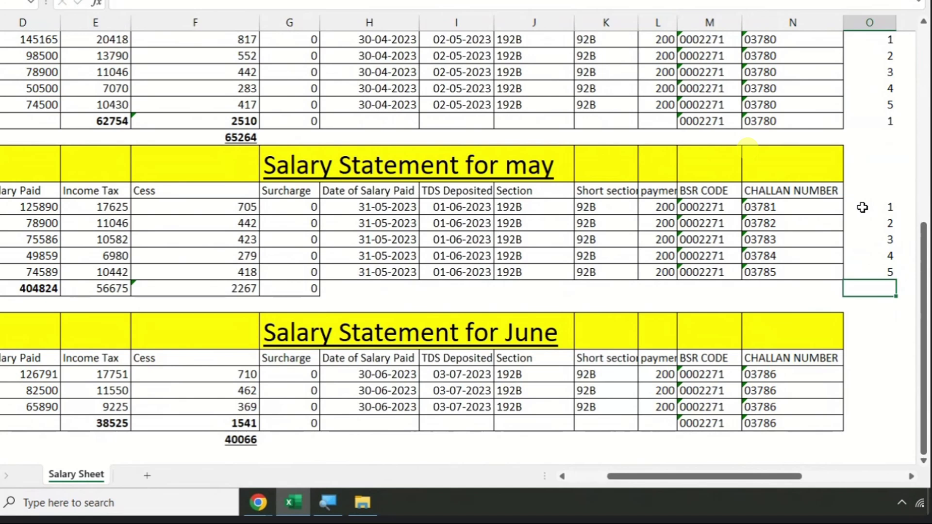
- Enter a count of 5 on the May totals row and compare it with April's count
{"action": "type", "text": "5"}
{"action": "key", "text": "Return"}
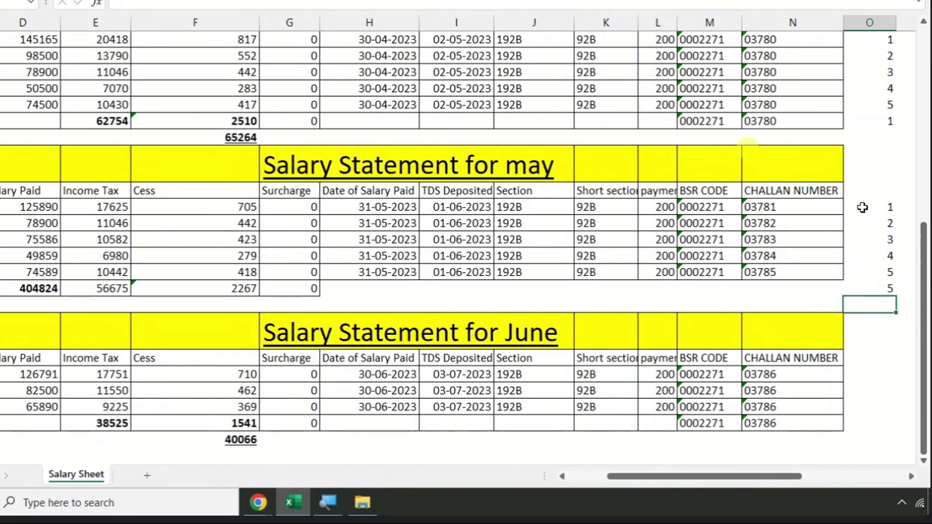
{"action": "key", "text": "Up"}
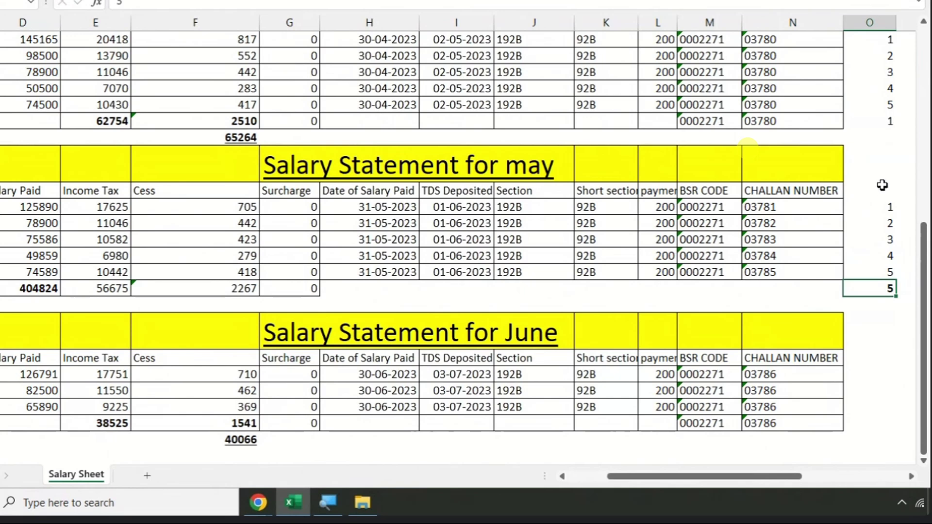
{"action": "left_click", "coordinate": [881, 121]}
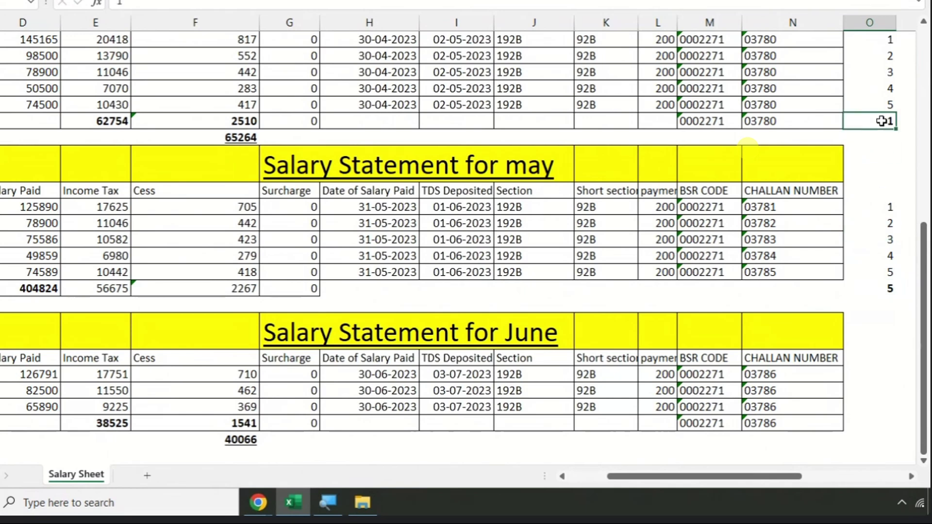
{"action": "left_click", "coordinate": [881, 291]}
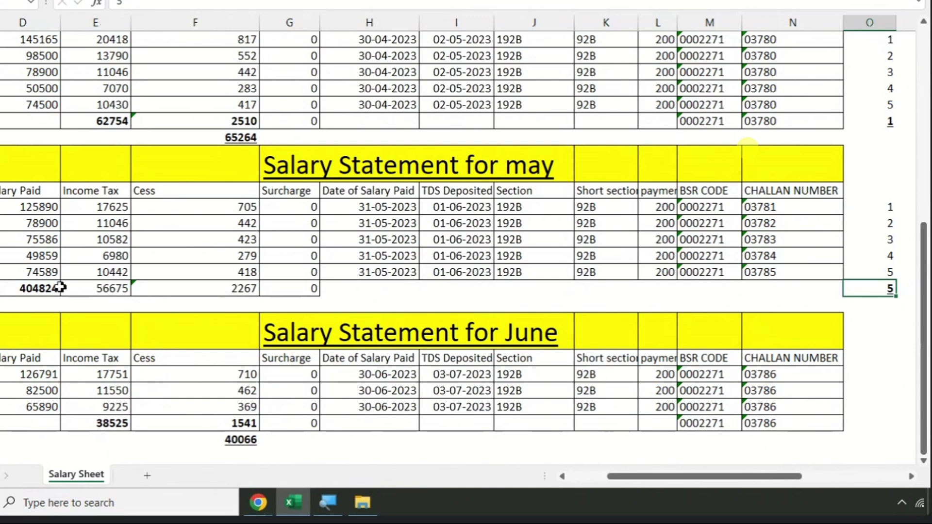
- Check the May salary, income tax and cess total formulas
{"action": "left_click", "coordinate": [23, 289]}
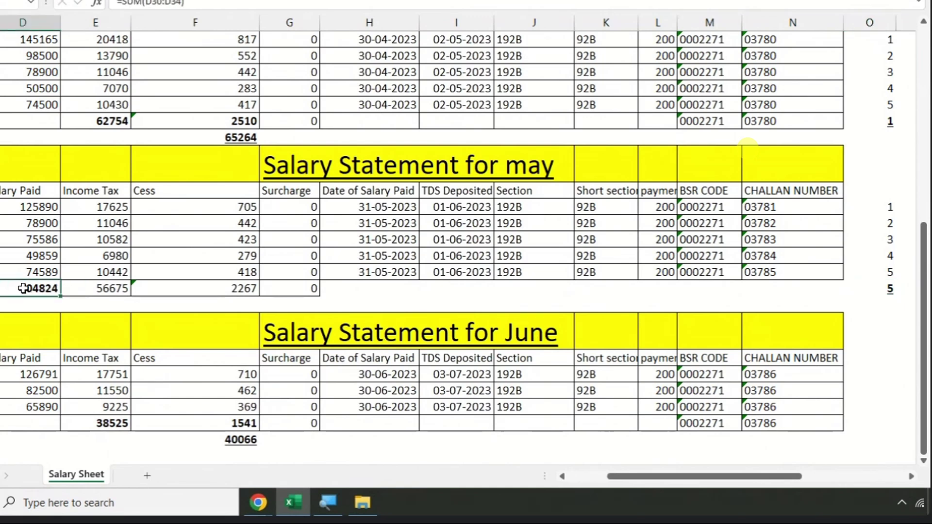
{"action": "left_click", "coordinate": [114, 287]}
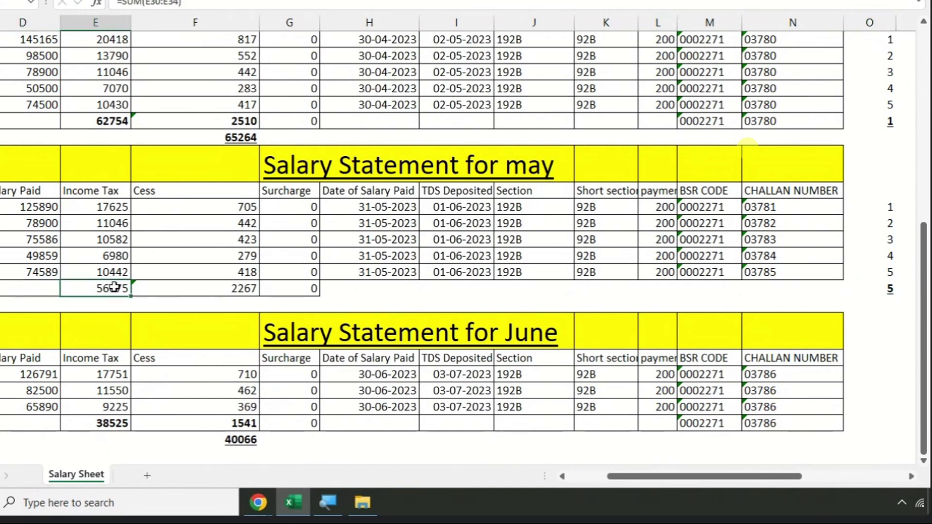
{"action": "left_click", "coordinate": [190, 288]}
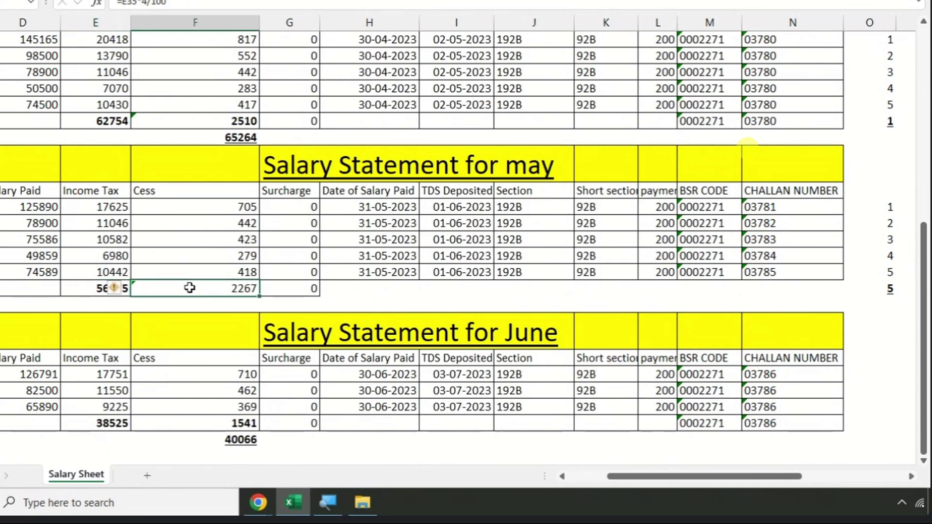
{"action": "left_click", "coordinate": [98, 287]}
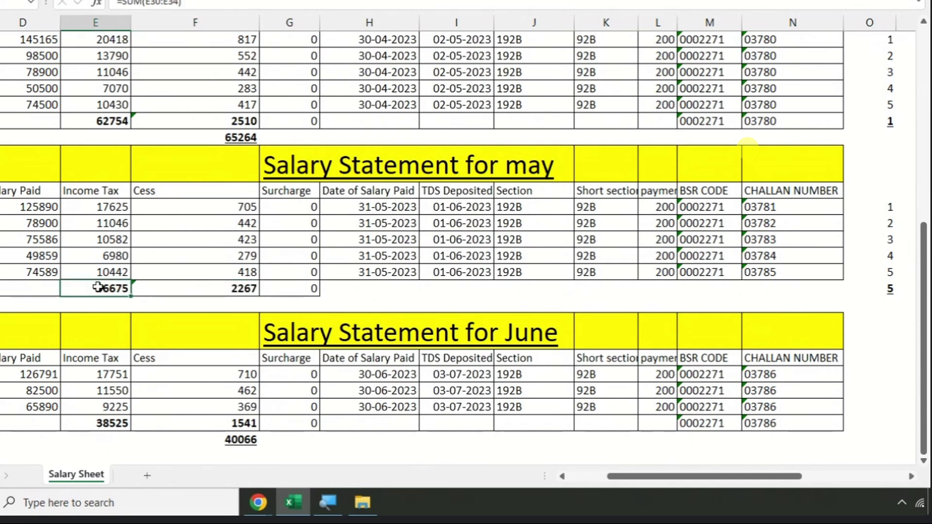
{"action": "left_click", "coordinate": [166, 289]}
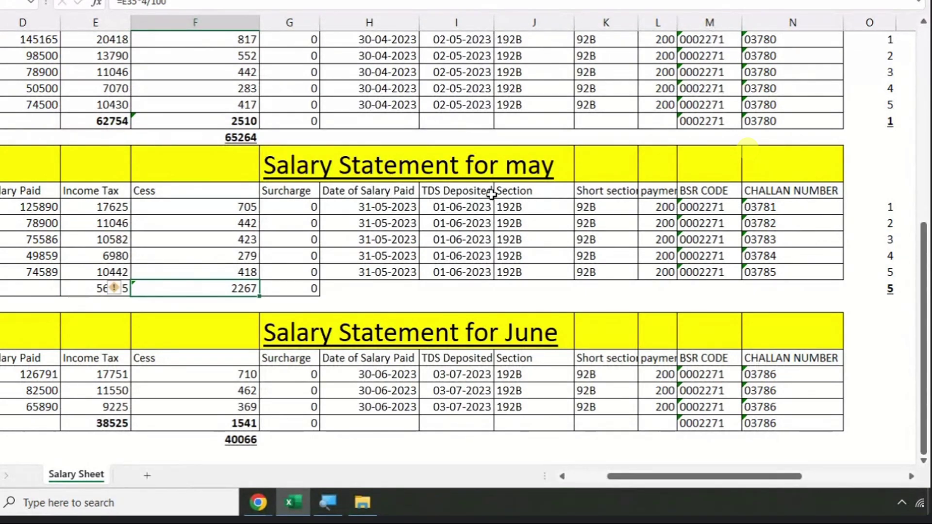
{"action": "scroll", "coordinate": [561, 206], "scroll_direction": "up", "scroll_amount": 4}
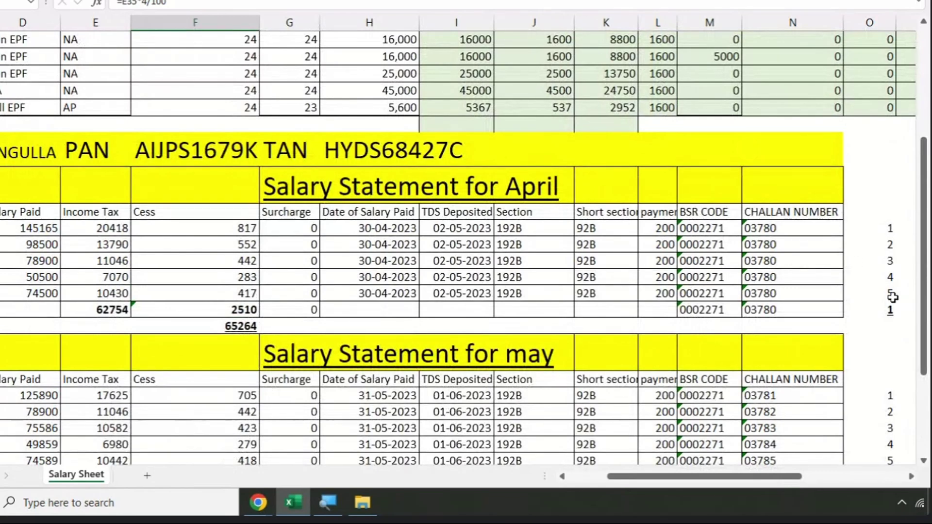
{"action": "scroll", "coordinate": [685, 251], "scroll_direction": "down", "scroll_amount": 4}
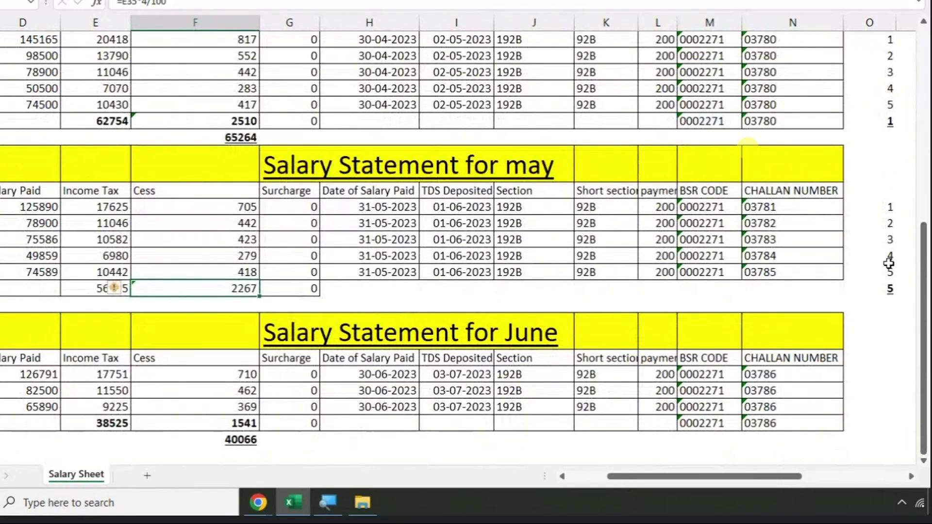
- Type serial numbers 1, 2, 3 beside the June employee rows and 1 beside the June totals
{"action": "scroll", "coordinate": [888, 264], "scroll_direction": "down", "scroll_amount": 2}
{"action": "left_click", "coordinate": [861, 276]}
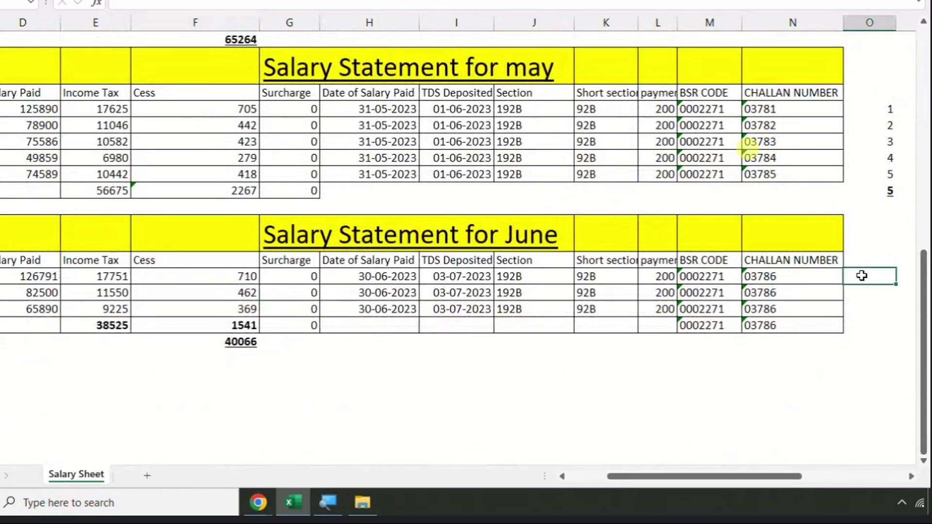
{"action": "type", "text": "1"}
{"action": "key", "text": "Return"}
{"action": "type", "text": "2"}
{"action": "key", "text": "Return"}
{"action": "type", "text": "3"}
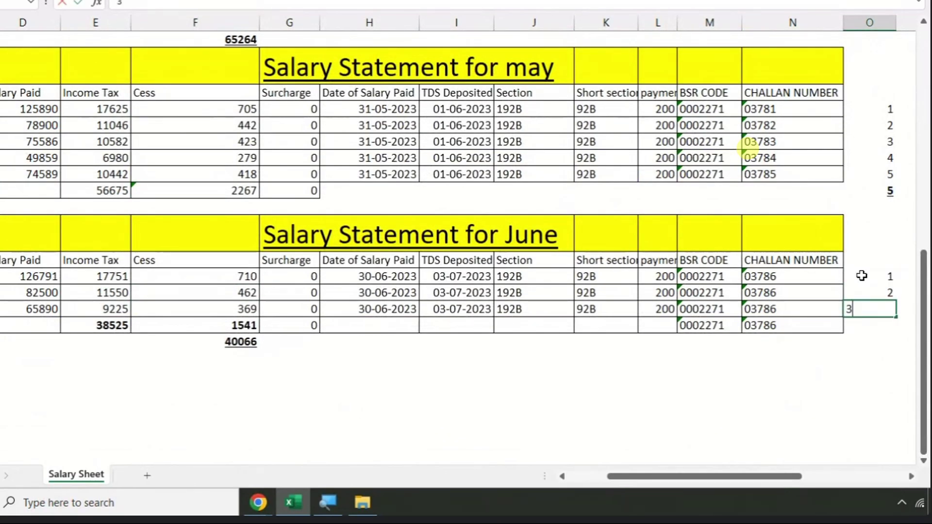
{"action": "key", "text": "Return"}
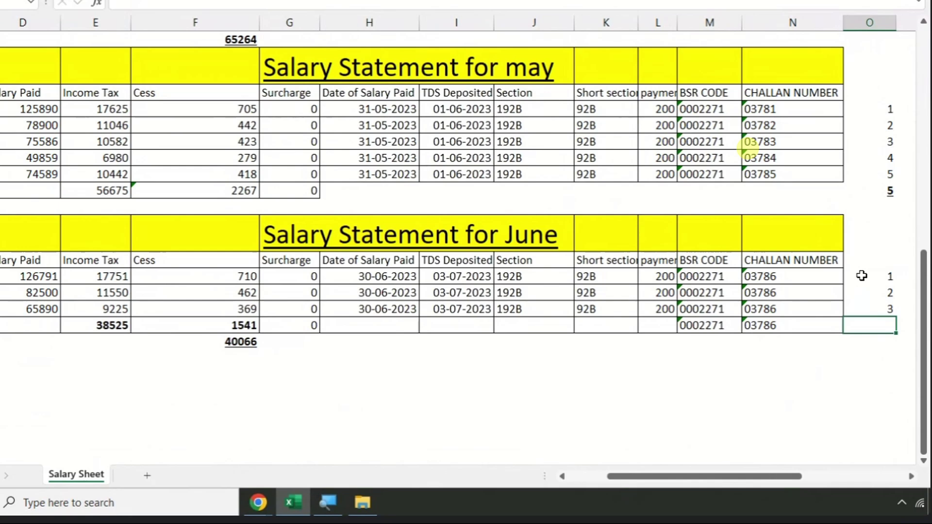
{"action": "type", "text": "1"}
{"action": "scroll", "coordinate": [422, 296], "scroll_direction": "up", "scroll_amount": 3}
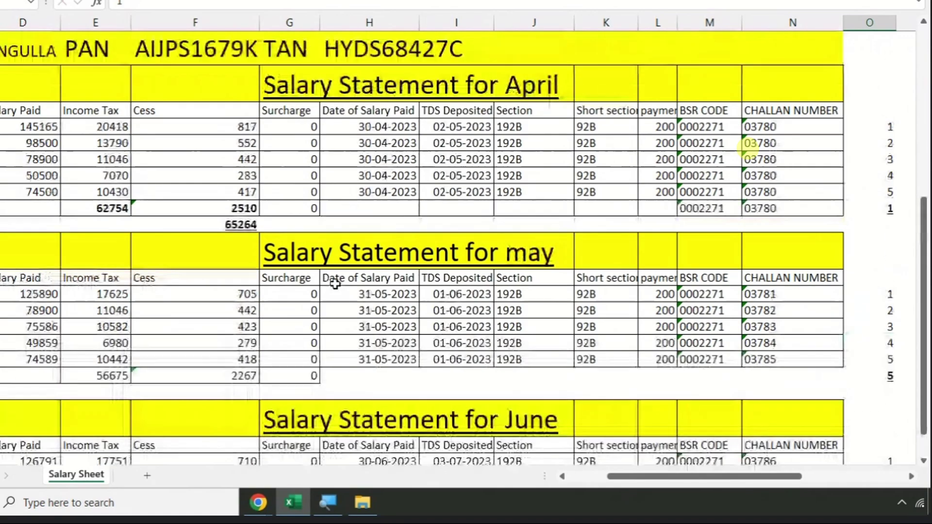
{"action": "scroll", "coordinate": [344, 254], "scroll_direction": "down", "scroll_amount": 2}
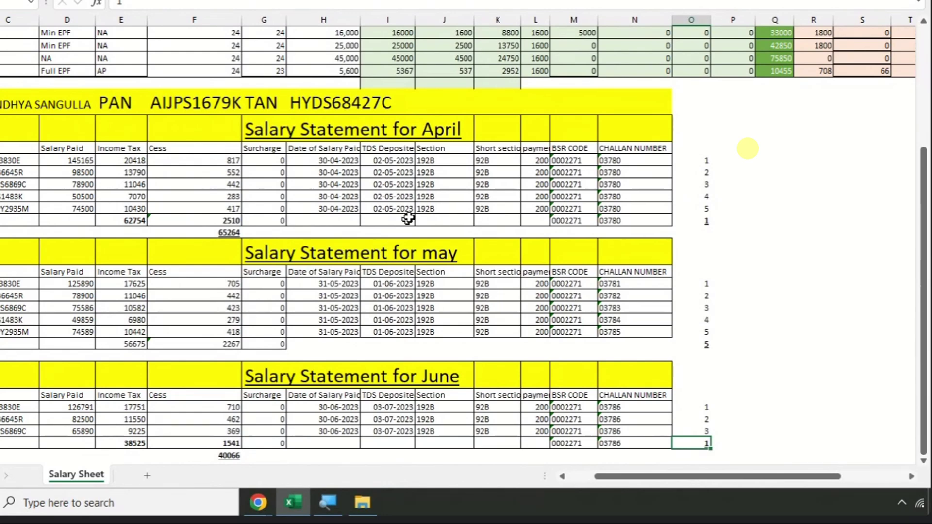
- Enter =O26+O35+O42 beside the June totals row, giving a quarter challan count of 7
{"action": "scroll", "coordinate": [814, 267], "scroll_direction": "up", "scroll_amount": 2, "text": "ctrl"}
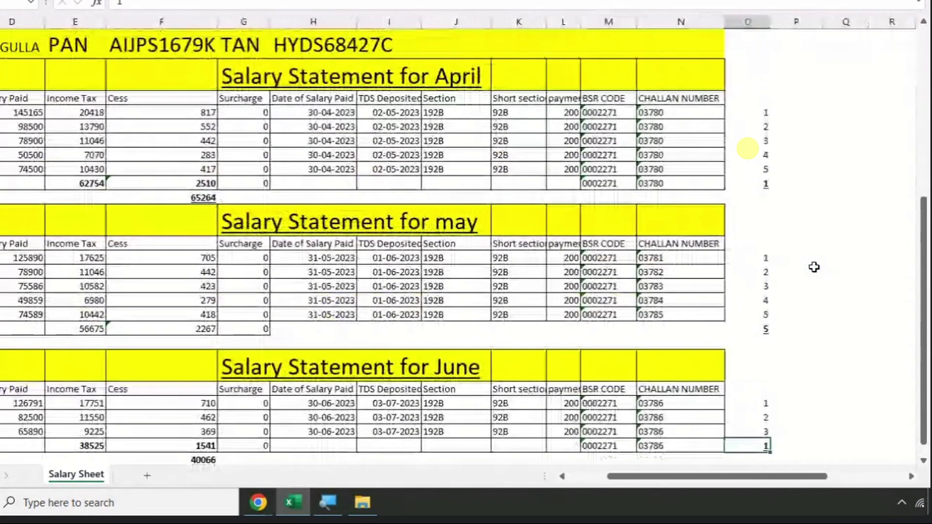
{"action": "left_click", "coordinate": [831, 449]}
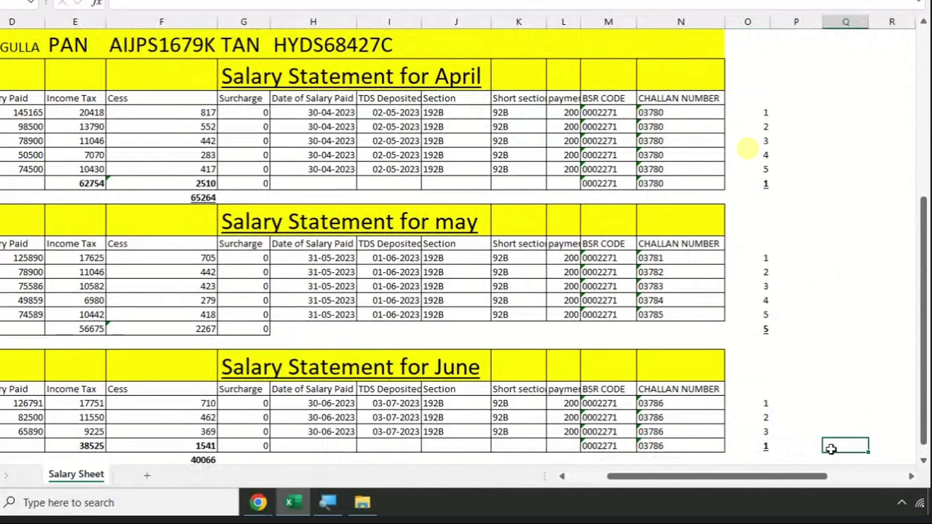
{"action": "type", "text": "="}
{"action": "left_click", "coordinate": [765, 184]}
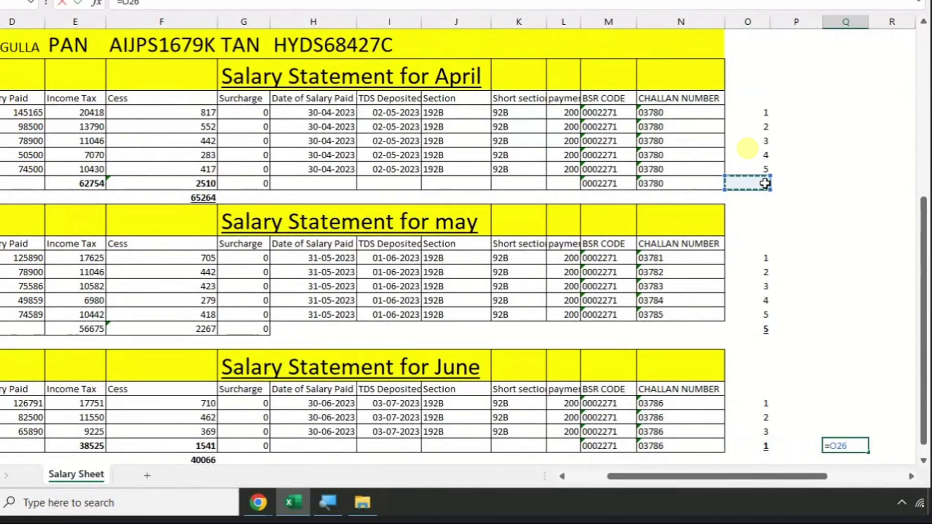
{"action": "type", "text": "+"}
{"action": "left_click", "coordinate": [765, 329]}
{"action": "type", "text": "+"}
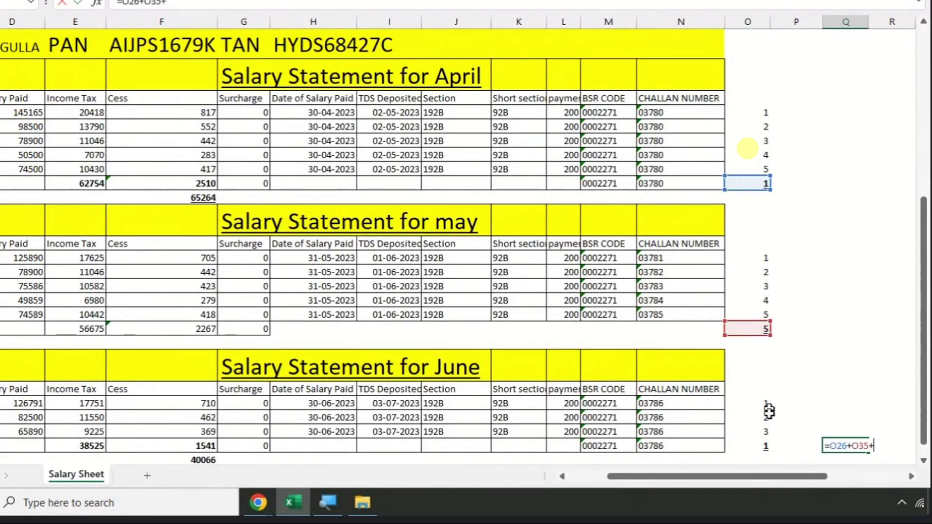
{"action": "left_click", "coordinate": [765, 447]}
{"action": "key", "text": "Return"}
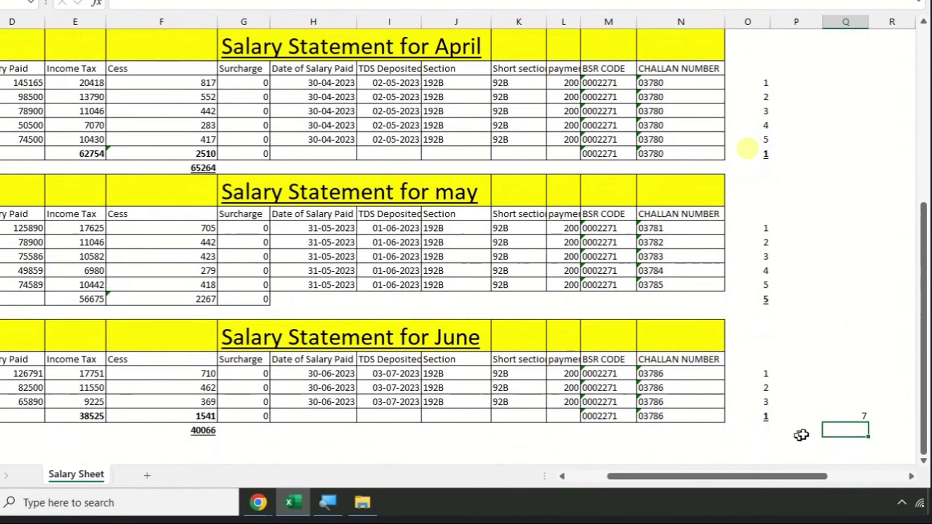
{"action": "left_click", "coordinate": [838, 417]}
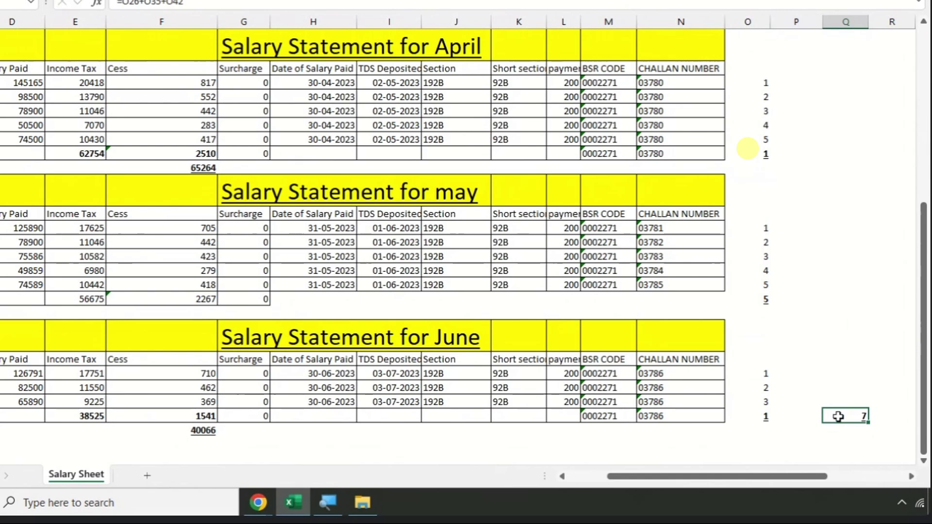
- Select a couple of other cells, then bring up the open Chrome windows
{"action": "left_click", "coordinate": [857, 401]}
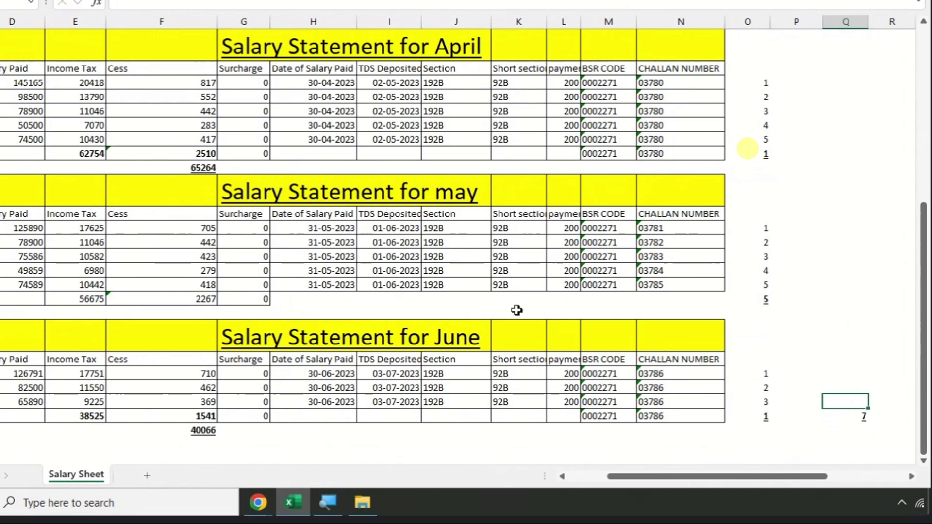
{"action": "left_click", "coordinate": [806, 237]}
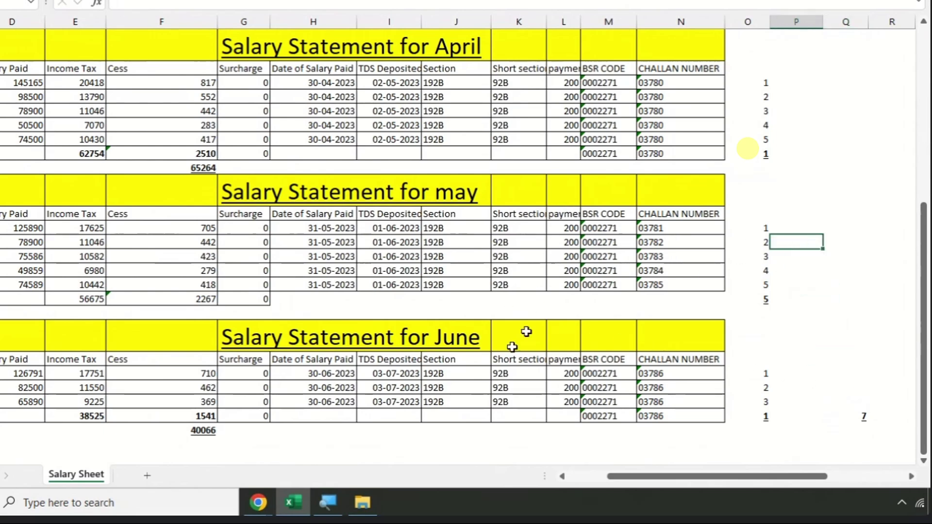
{"action": "left_click", "coordinate": [269, 502]}
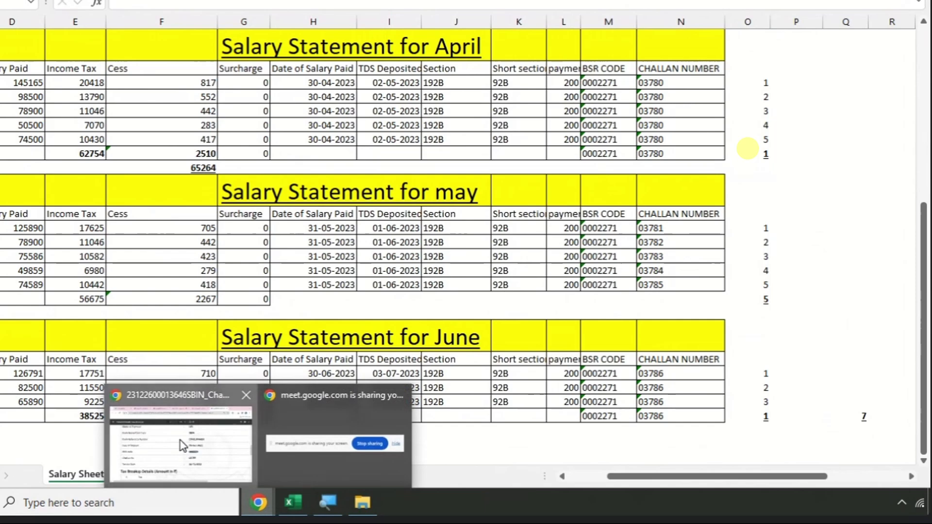
- Switch to the TDS notes PDF in Chrome and scroll through the setup notes
{"action": "left_click", "coordinate": [181, 449]}
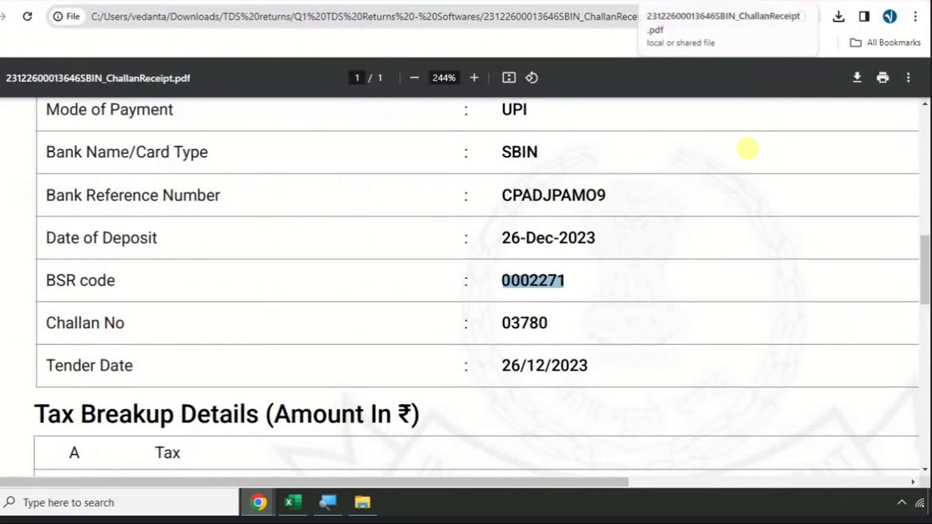
{"action": "key", "text": "ctrl+Tab"}
{"action": "key", "text": "ctrl+Tab"}
{"action": "scroll", "coordinate": [202, 247], "scroll_direction": "down", "scroll_amount": 1}
{"action": "scroll", "coordinate": [201, 248], "scroll_direction": "down", "scroll_amount": 4}
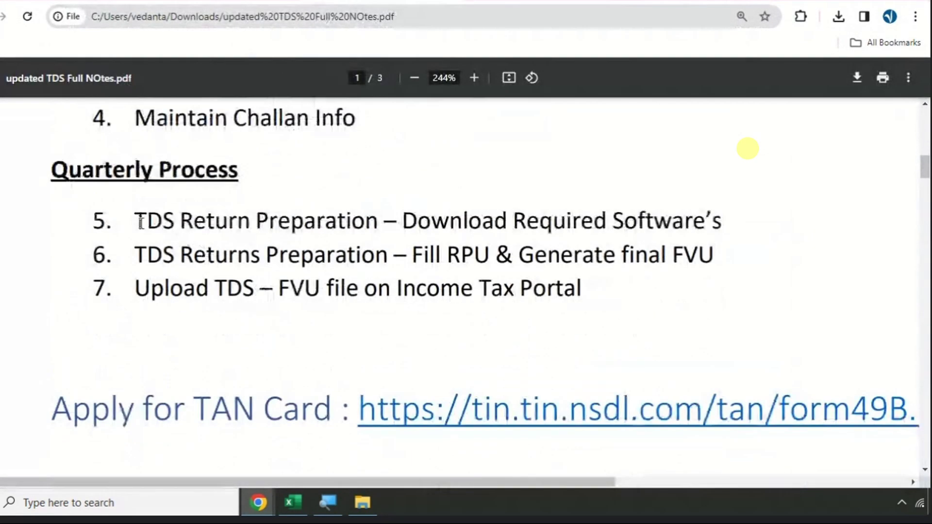
{"action": "scroll", "coordinate": [148, 191], "scroll_direction": "down", "scroll_amount": 3}
{"action": "scroll", "coordinate": [148, 192], "scroll_direction": "up", "scroll_amount": 4}
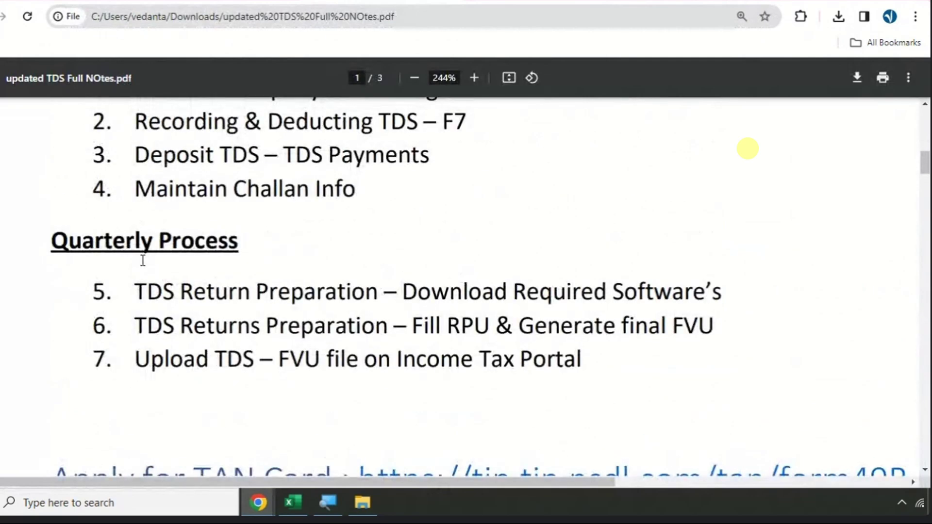
{"action": "scroll", "coordinate": [142, 261], "scroll_direction": "down", "scroll_amount": 20}
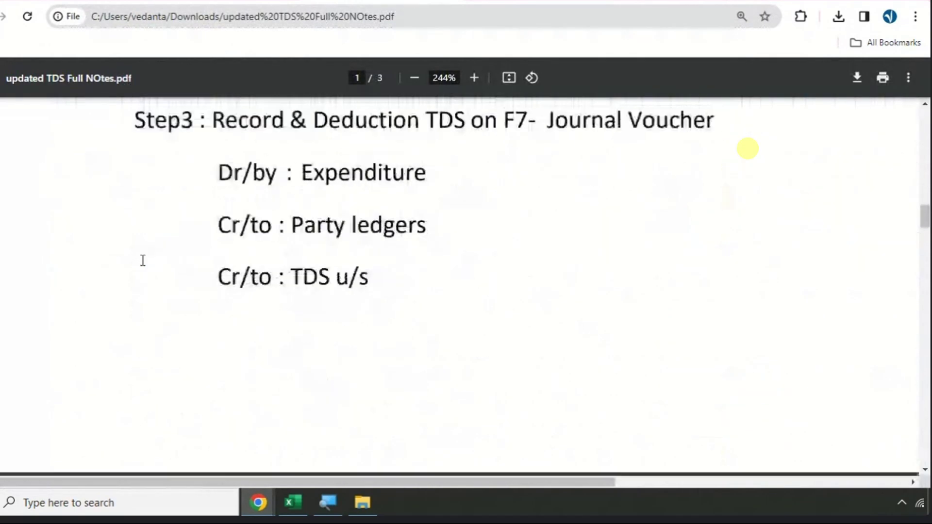
{"action": "scroll", "coordinate": [143, 260], "scroll_direction": "down", "scroll_amount": 3}
{"action": "left_click_drag", "start_coordinate": [137, 277], "coordinate": [368, 274]}
{"action": "scroll", "coordinate": [199, 269], "scroll_direction": "down", "scroll_amount": 12}
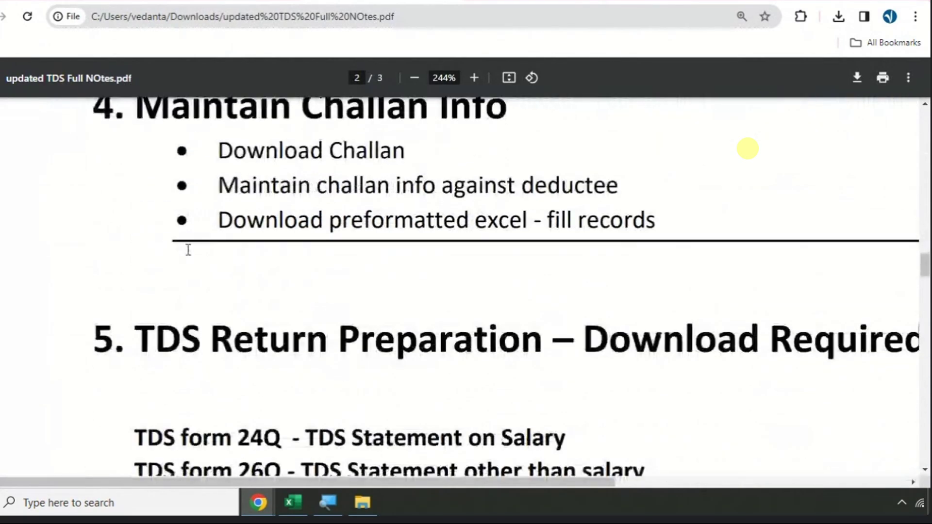
{"action": "scroll", "coordinate": [204, 216], "scroll_direction": "up", "scroll_amount": 5}
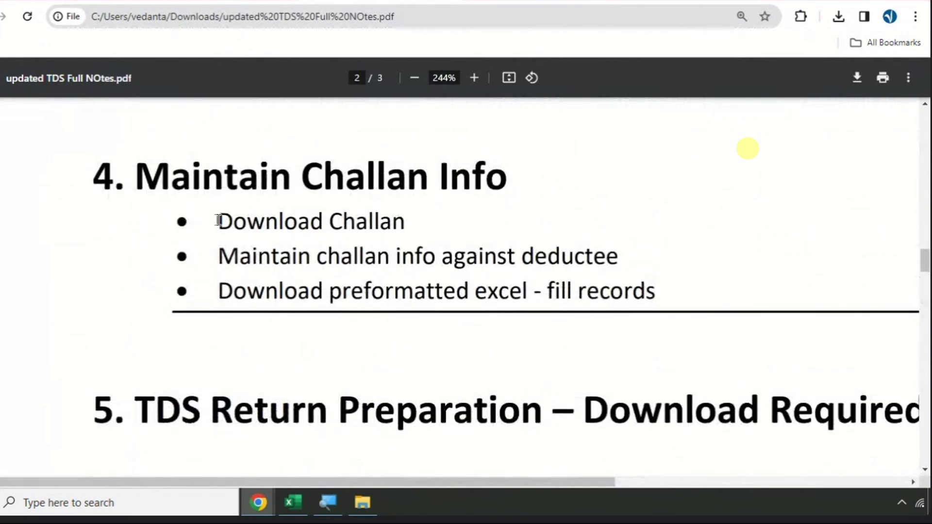
- Highlight the Download Challan and challan info bullets, read on, then open Windows Settings
{"action": "left_click_drag", "start_coordinate": [218, 221], "coordinate": [418, 221]}
{"action": "left_click_drag", "start_coordinate": [267, 254], "coordinate": [515, 256]}
{"action": "scroll", "coordinate": [208, 228], "scroll_direction": "down", "scroll_amount": 2, "text": "ctrl"}
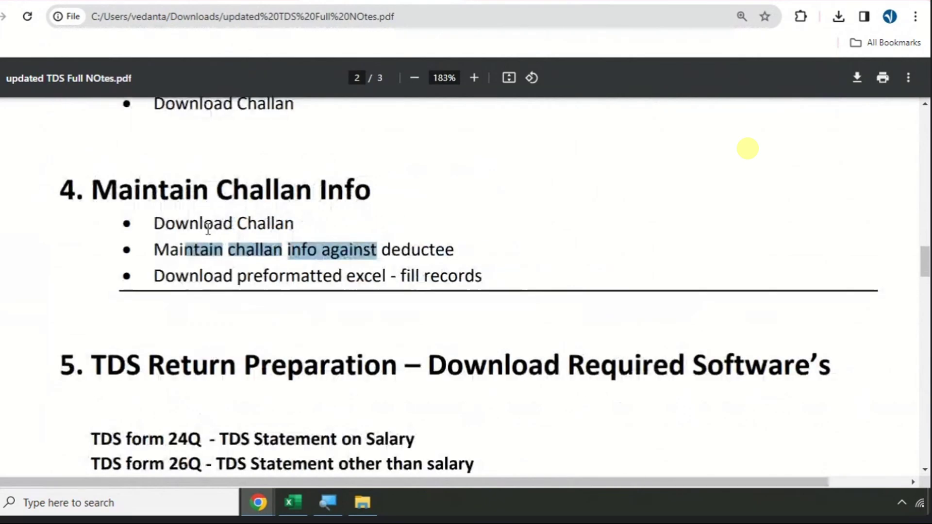
{"action": "scroll", "coordinate": [209, 228], "scroll_direction": "down", "scroll_amount": 4}
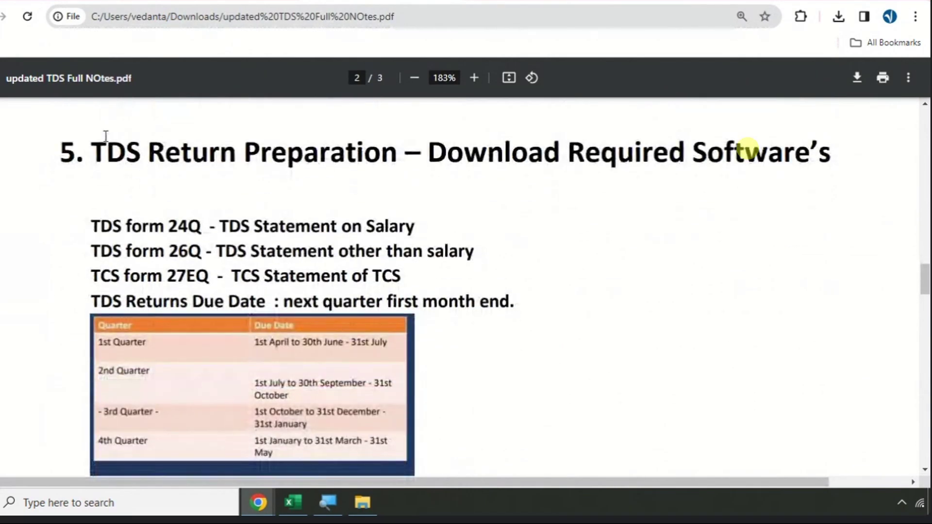
{"action": "scroll", "coordinate": [322, 206], "scroll_direction": "down", "scroll_amount": 3}
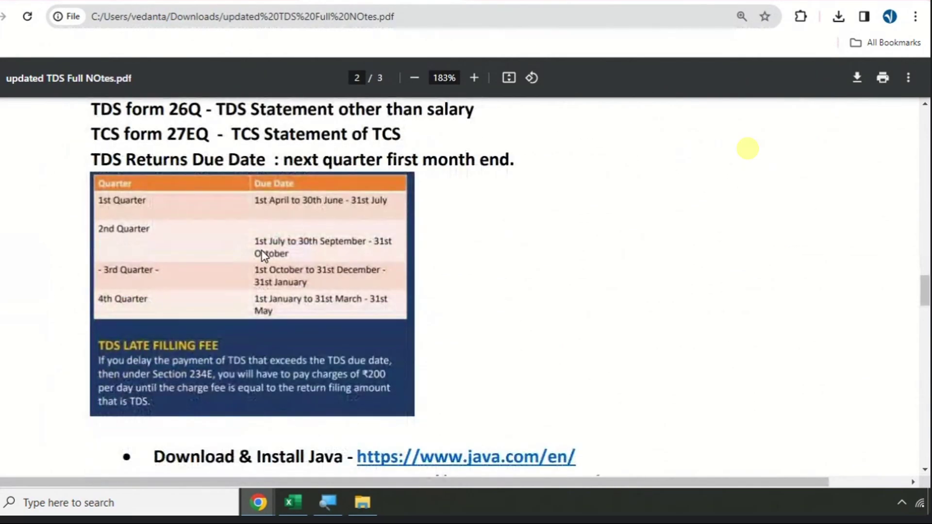
{"action": "scroll", "coordinate": [262, 256], "scroll_direction": "down", "scroll_amount": 6}
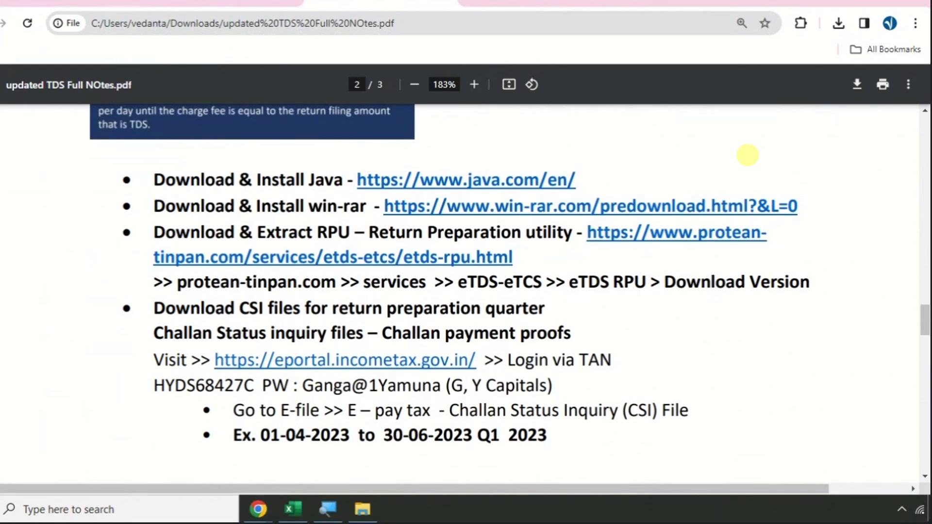
{"action": "key", "text": "super"}
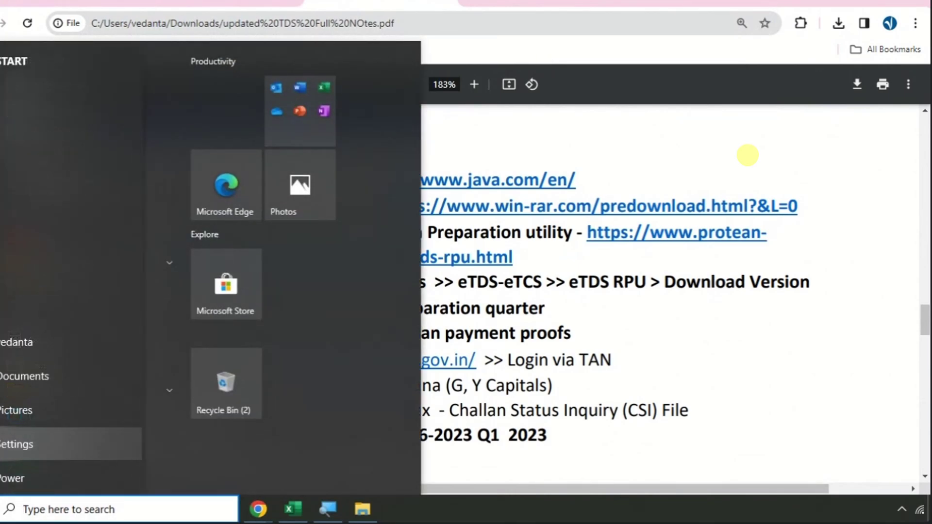
{"action": "left_click", "coordinate": [12, 444]}
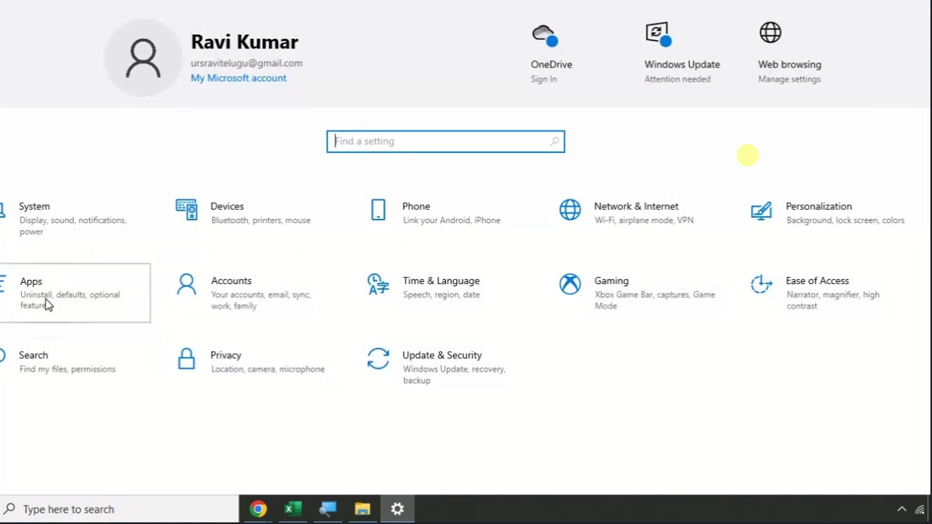
- Uninstall Java 8 Update 391 from the installed apps list in Settings
{"action": "left_click", "coordinate": [45, 304]}
{"action": "scroll", "coordinate": [391, 291], "scroll_direction": "down", "scroll_amount": 6}
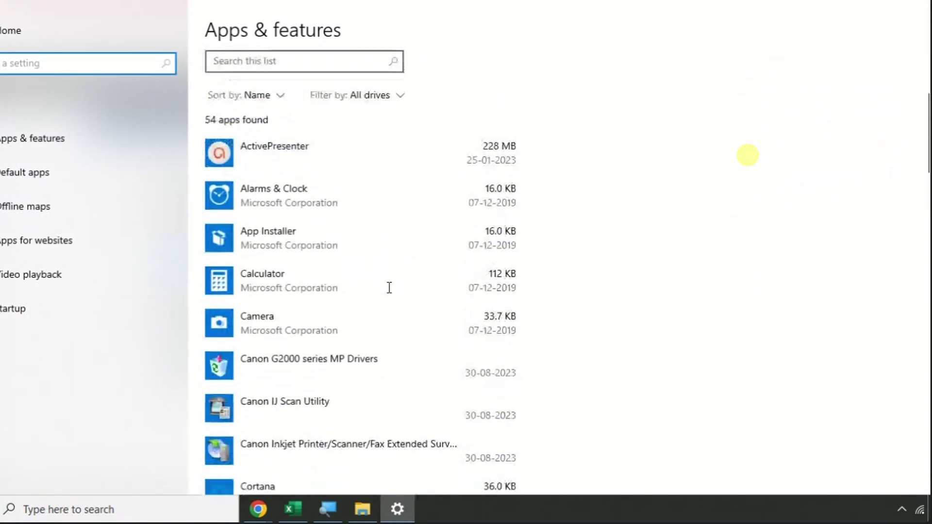
{"action": "scroll", "coordinate": [389, 288], "scroll_direction": "down", "scroll_amount": 6}
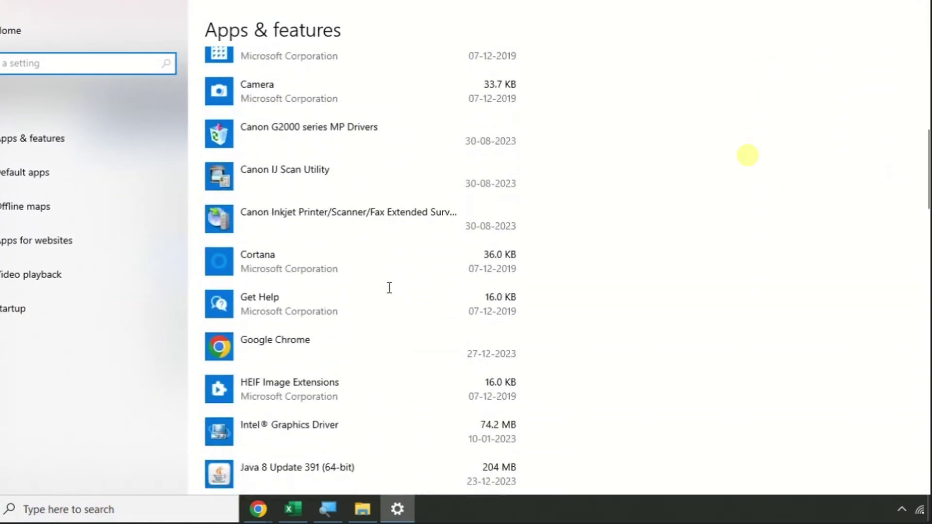
{"action": "left_click", "coordinate": [322, 252]}
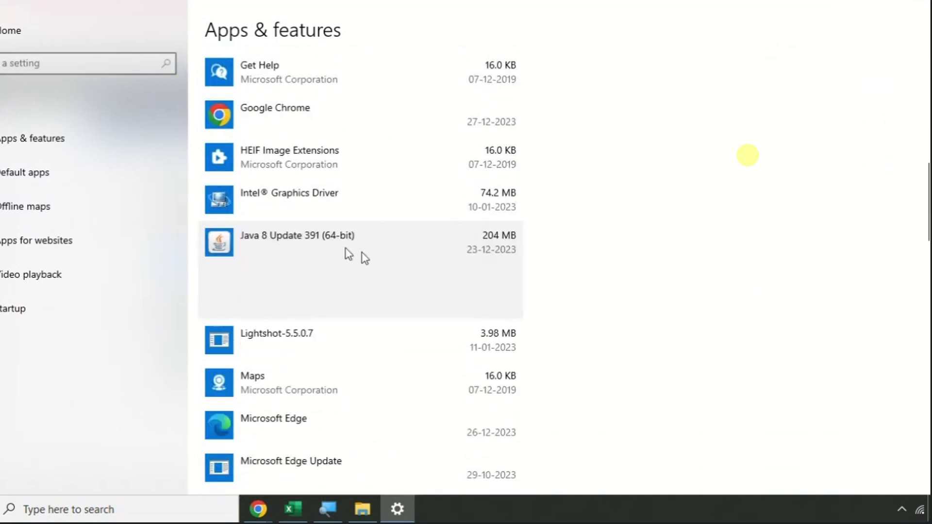
{"action": "left_click", "coordinate": [467, 305]}
{"action": "left_click", "coordinate": [557, 272]}
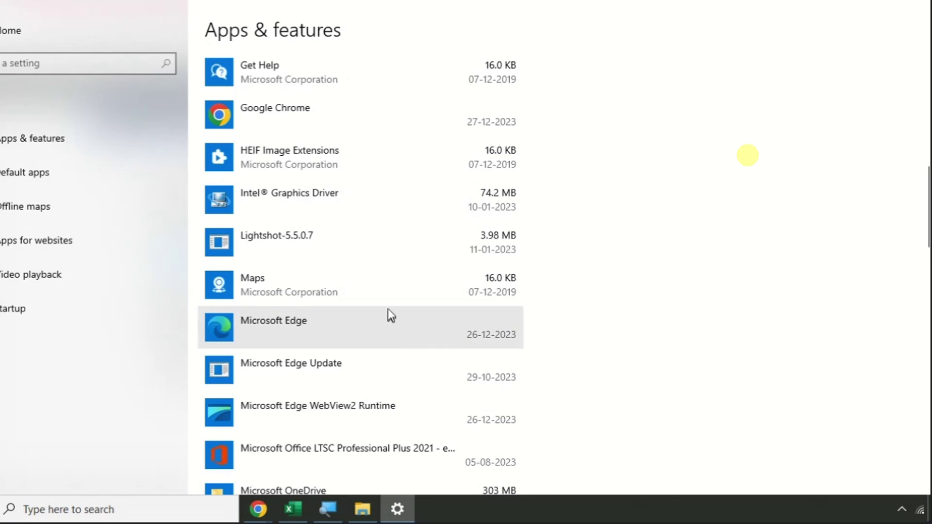
- Uninstall WinRAR 6.24, acknowledge the restart notice, and close Settings
{"action": "scroll", "coordinate": [440, 235], "scroll_direction": "up", "scroll_amount": 5}
{"action": "scroll", "coordinate": [437, 231], "scroll_direction": "down", "scroll_amount": 20}
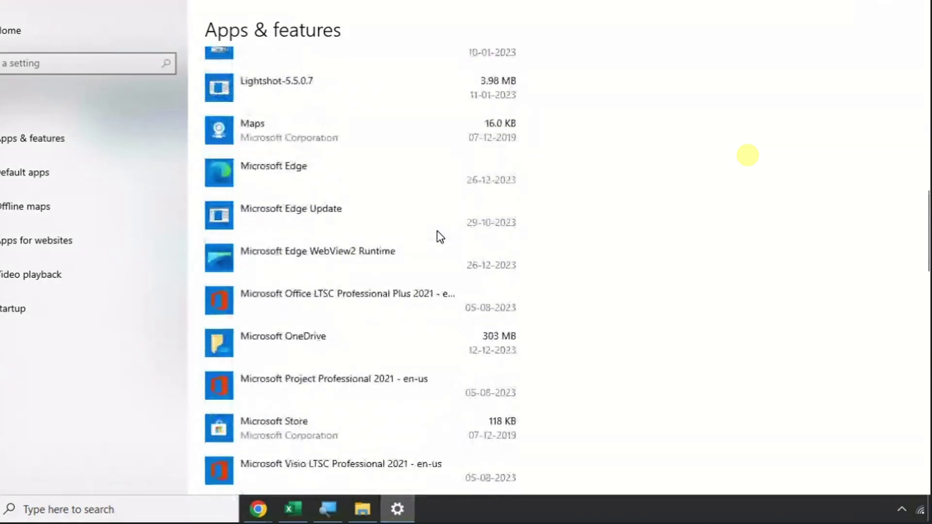
{"action": "scroll", "coordinate": [437, 231], "scroll_direction": "down", "scroll_amount": 8}
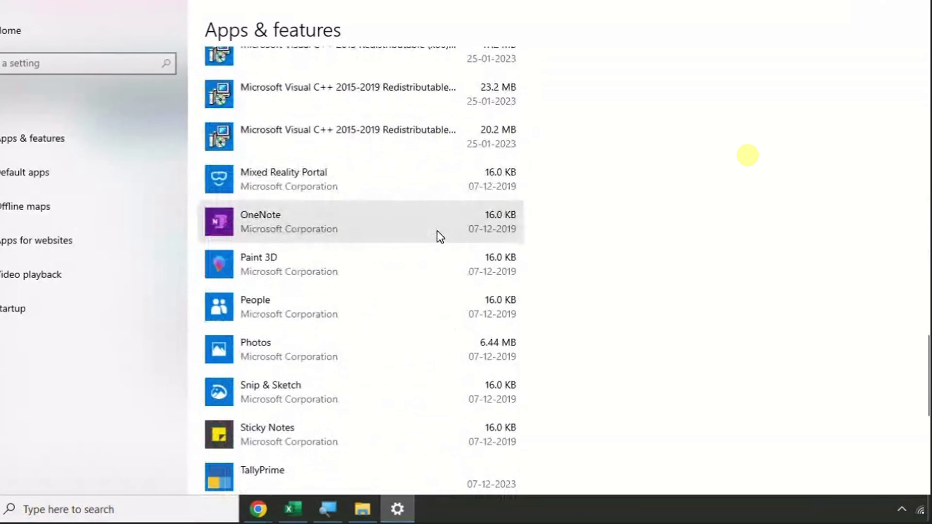
{"action": "left_click", "coordinate": [351, 304]}
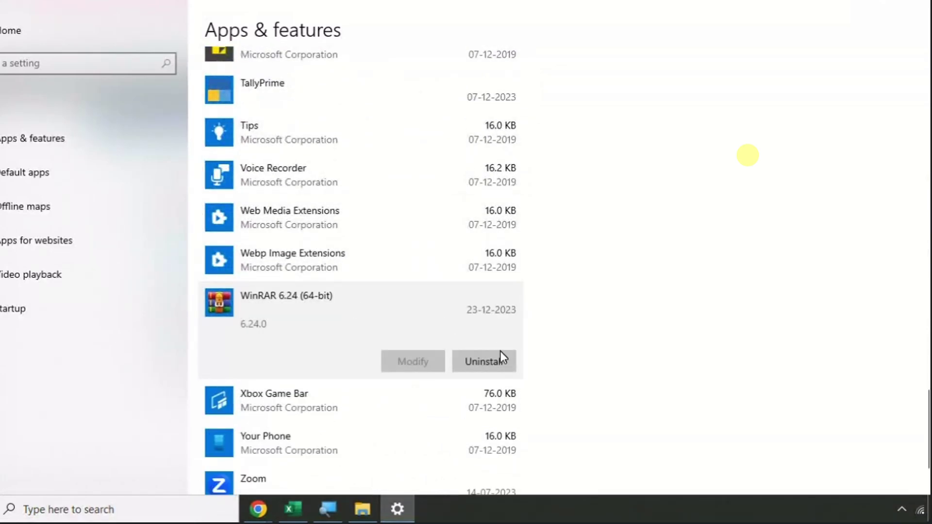
{"action": "left_click", "coordinate": [499, 355]}
{"action": "left_click", "coordinate": [563, 323]}
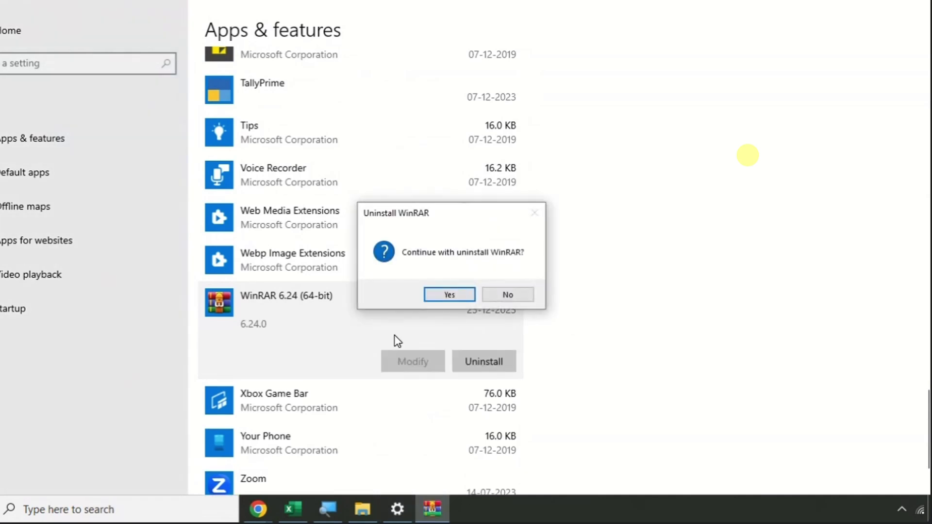
{"action": "left_click", "coordinate": [468, 296]}
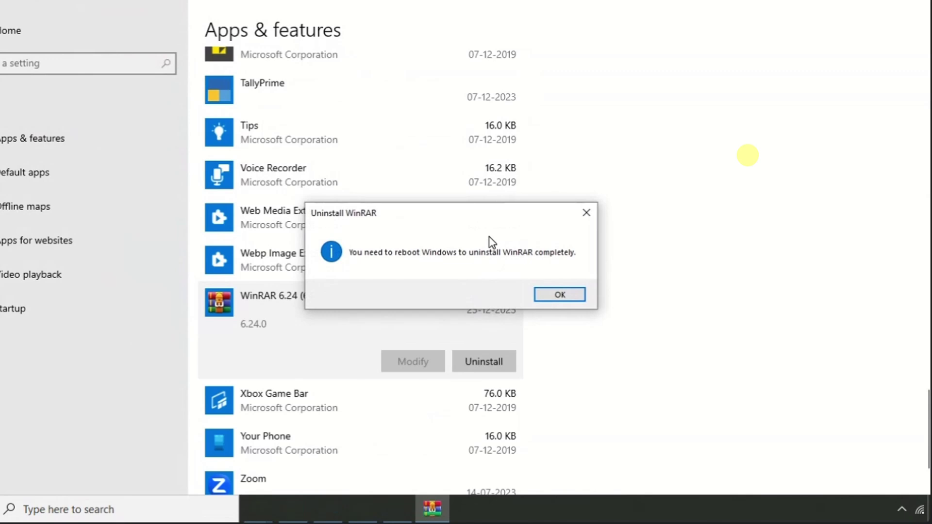
{"action": "left_click", "coordinate": [566, 295]}
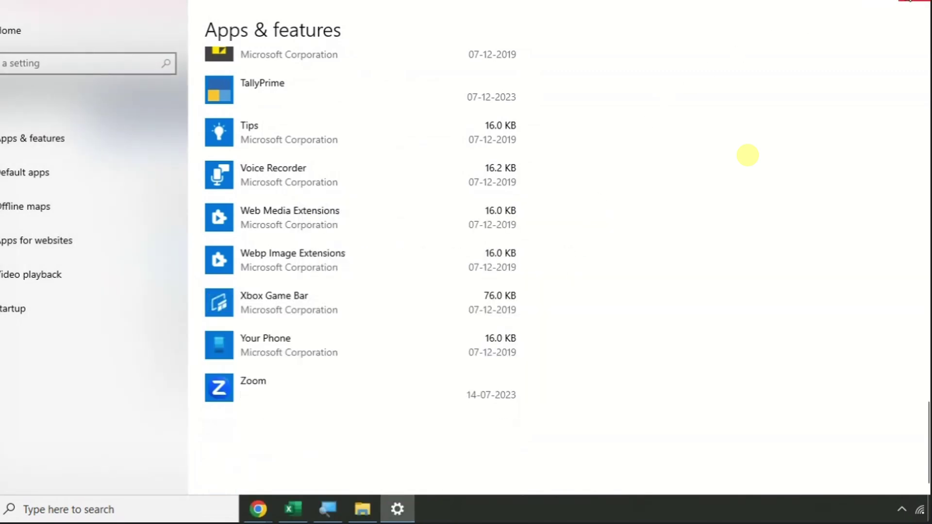
{"action": "left_click", "coordinate": [915, 2]}
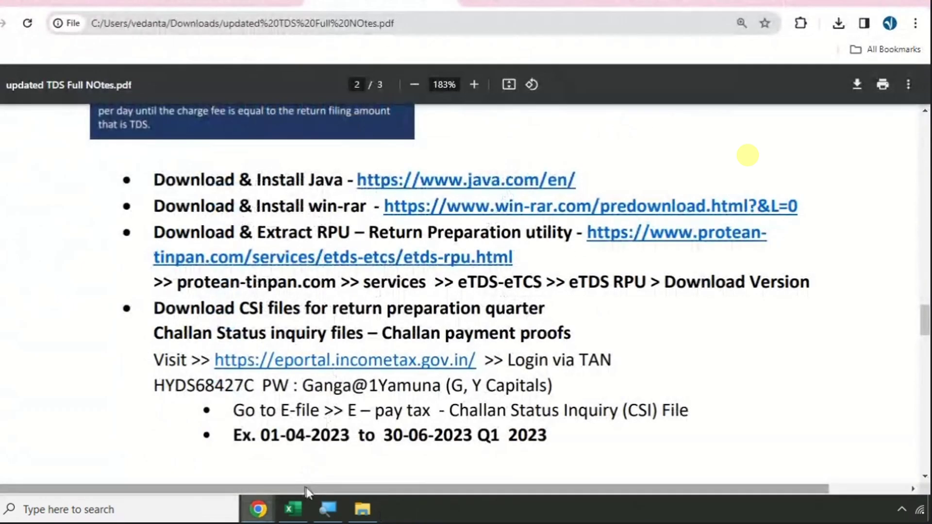
- Delete the Q1 TDS Returns - Softwares folder from Downloads > TDS returns
{"action": "left_click", "coordinate": [363, 508]}
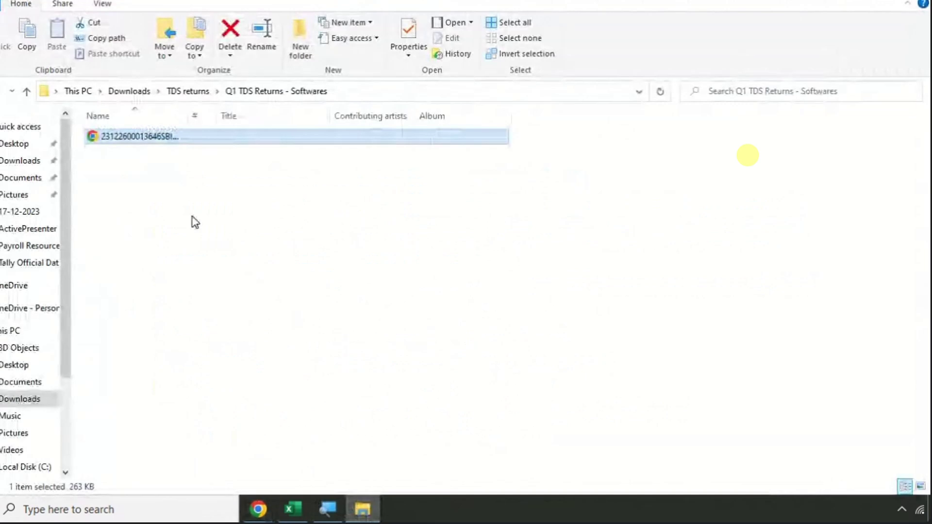
{"action": "left_click", "coordinate": [11, 160]}
{"action": "double_click", "coordinate": [148, 158]}
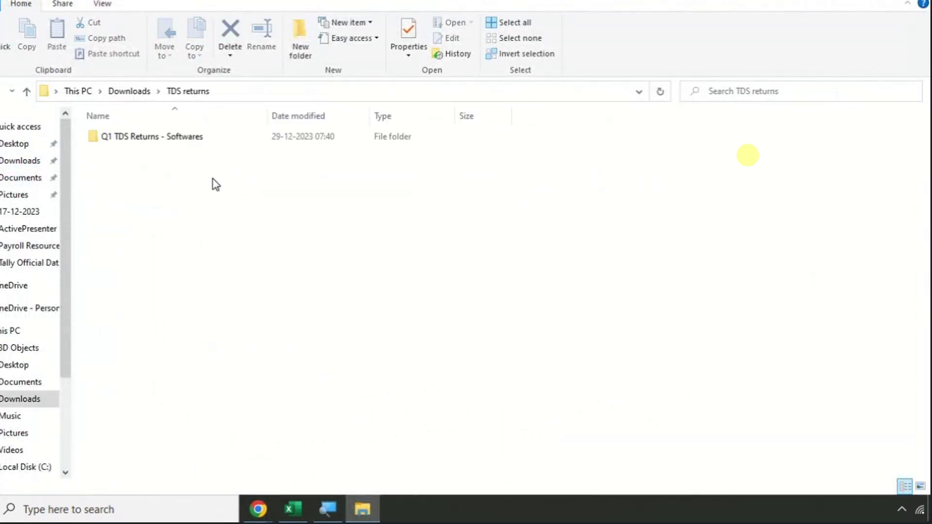
{"action": "left_click", "coordinate": [213, 140]}
{"action": "key", "text": "Delete"}
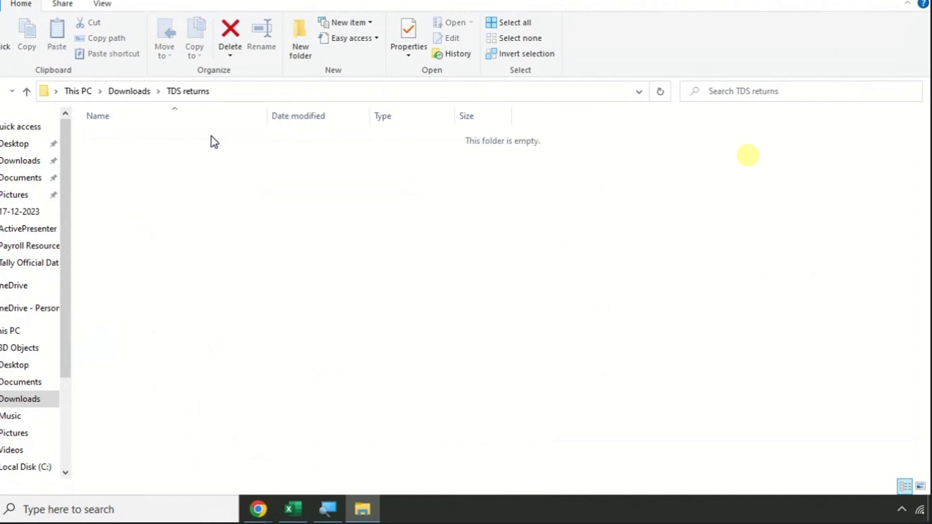
{"action": "key", "text": "BackSpace"}
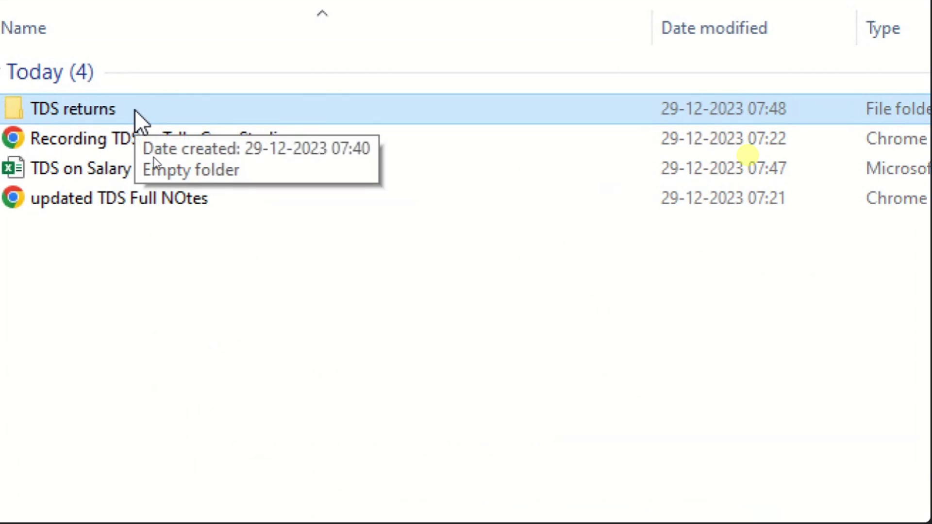
- Rename the TDS returns folder to 'Q1 24Q' and open it
{"action": "key", "text": "F2"}
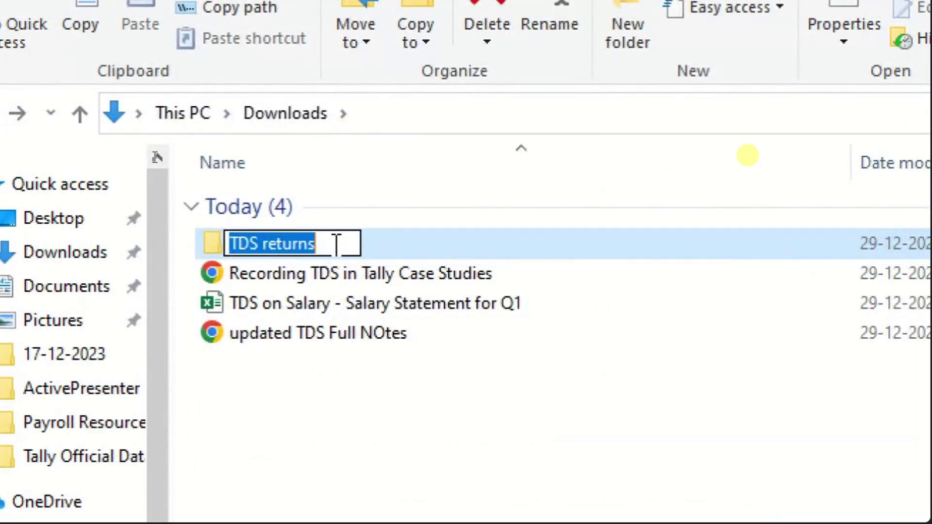
{"action": "type", "text": "Q1"}
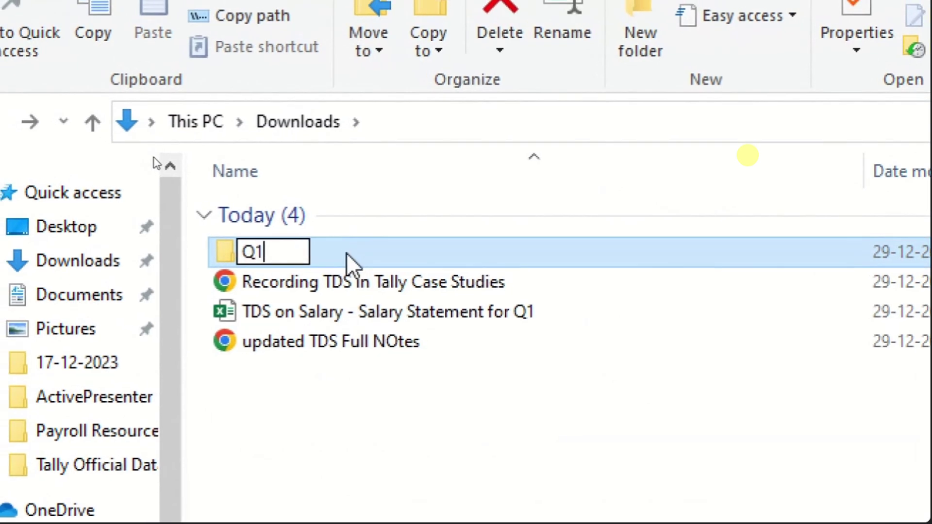
{"action": "type", "text": " 24Q"}
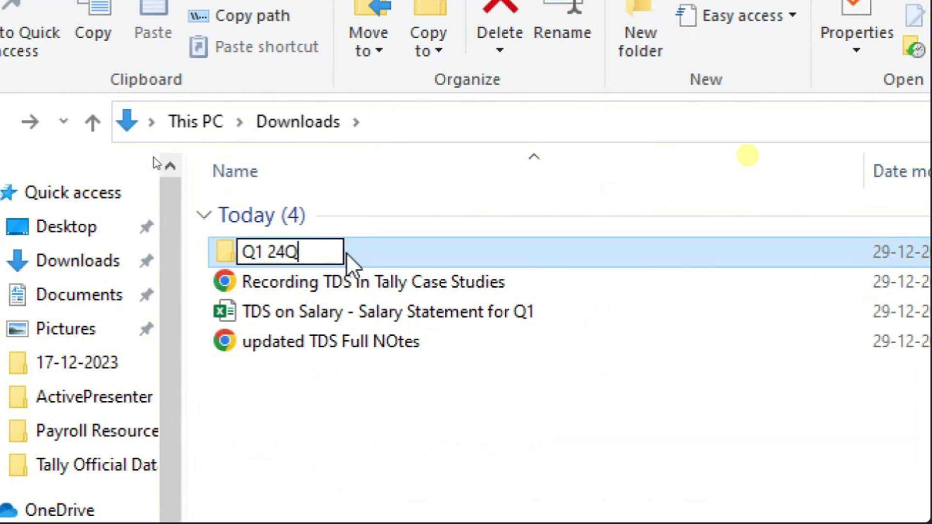
{"action": "key", "text": "Return"}
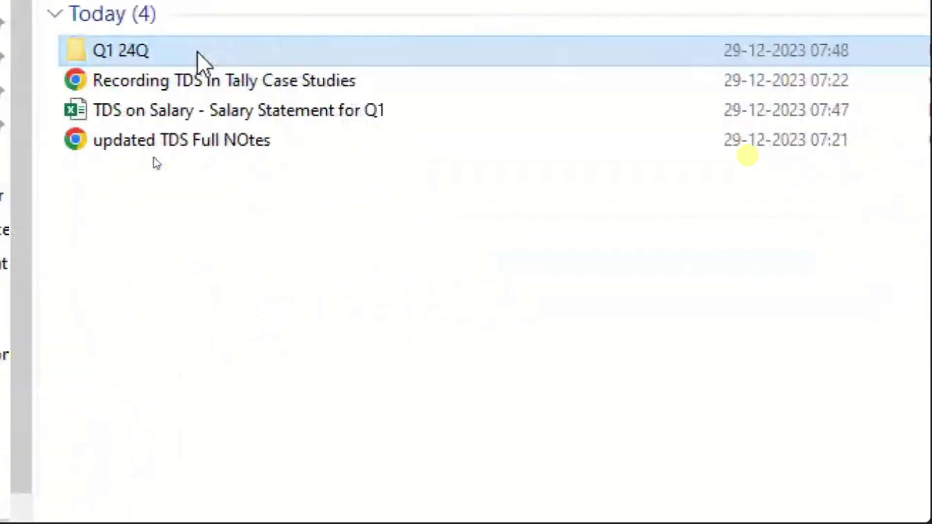
{"action": "double_click", "coordinate": [346, 253]}
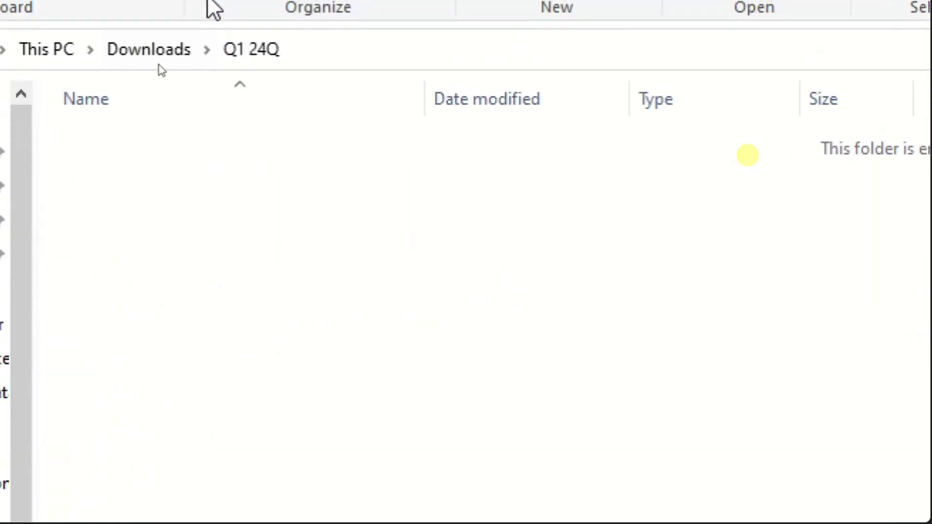
- Create DRAFT-1 and FINAL-1 subfolders inside Q1 24Q, then return to Downloads
{"action": "right_click", "coordinate": [196, 77]}
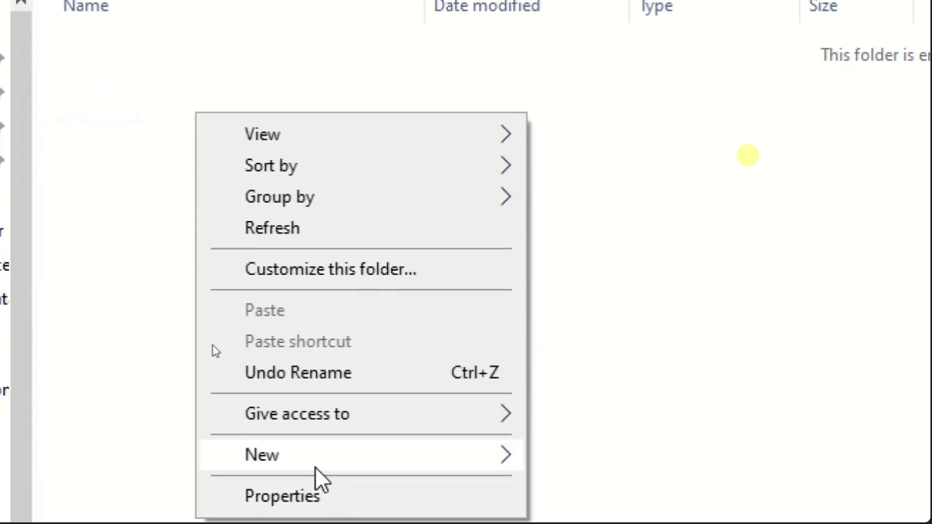
{"action": "mouse_move", "coordinate": [374, 456]}
{"action": "left_click", "coordinate": [592, 37]}
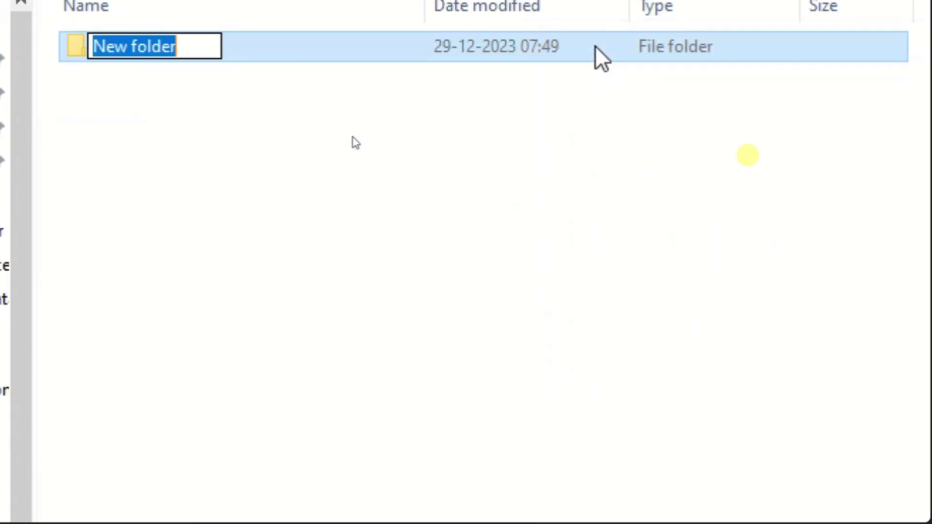
{"action": "type", "text": "DRAFT"}
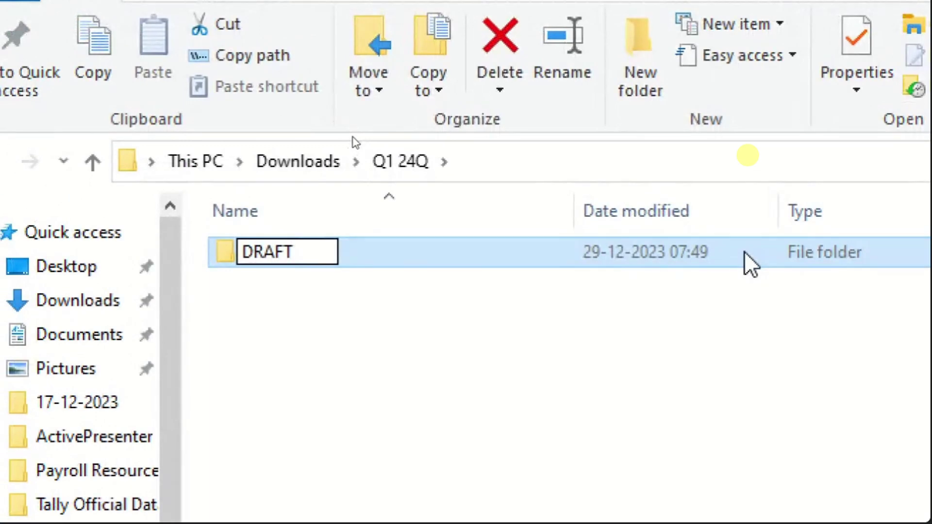
{"action": "type", "text": "-1"}
{"action": "key", "text": "Return"}
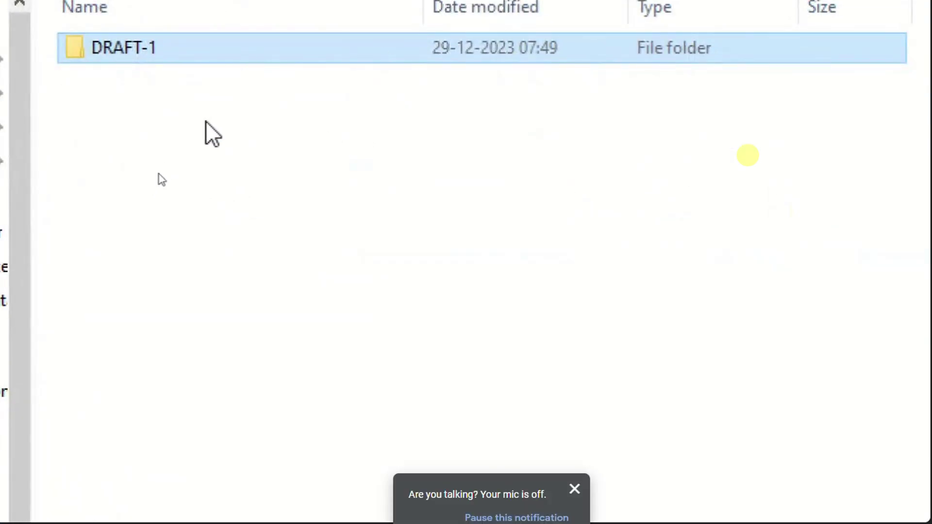
{"action": "right_click", "coordinate": [206, 122]}
{"action": "mouse_move", "coordinate": [302, 472]}
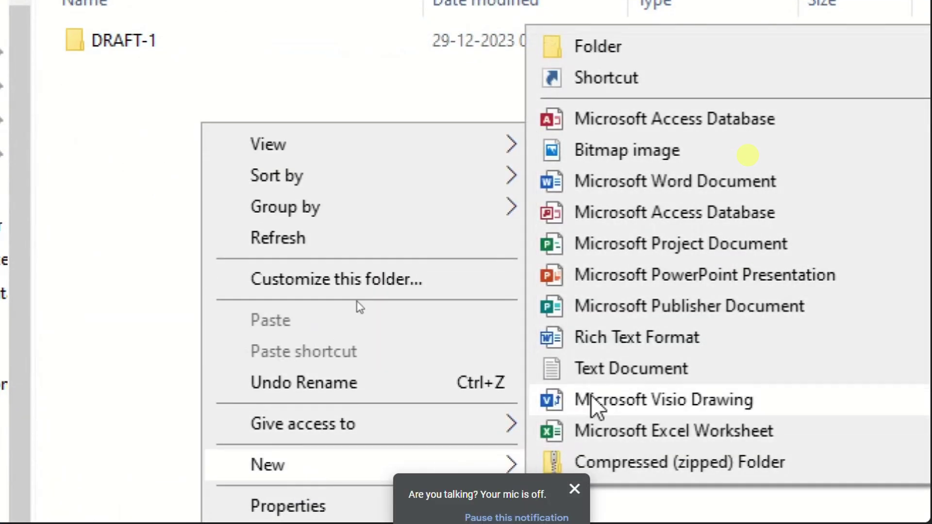
{"action": "left_click", "coordinate": [596, 49]}
{"action": "type", "text": "FIN"}
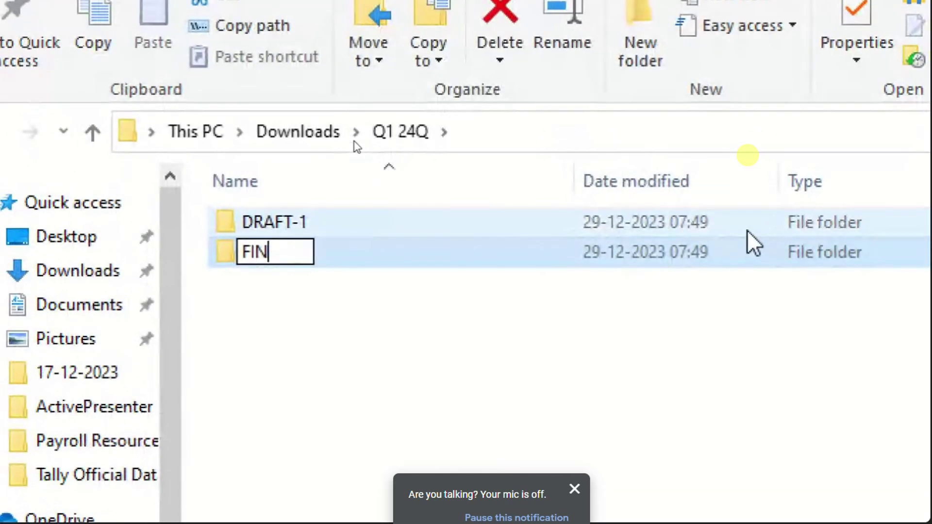
{"action": "type", "text": "AL-1"}
{"action": "key", "text": "Return"}
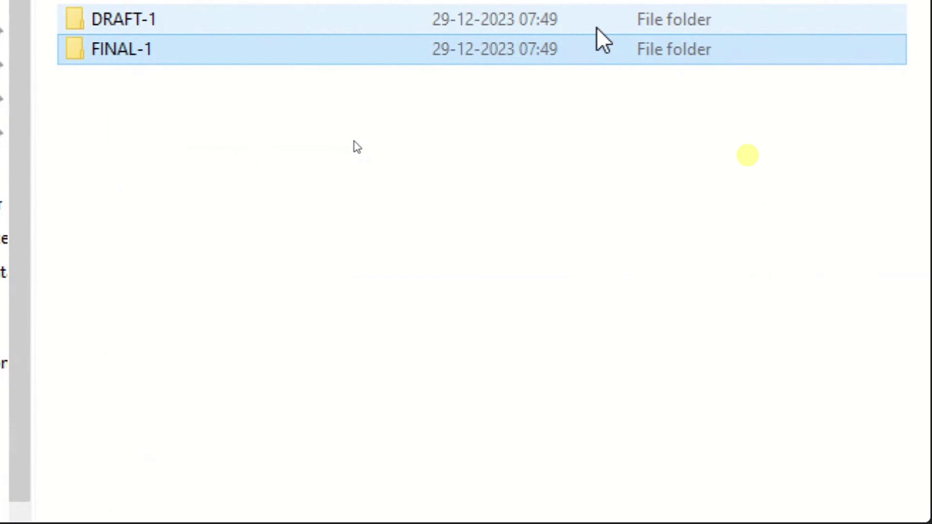
{"action": "left_click", "coordinate": [128, 92]}
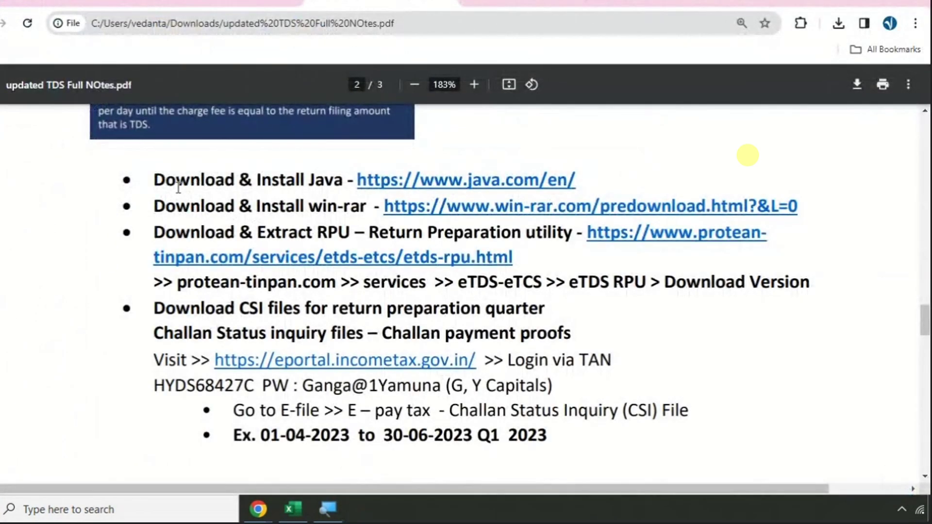
- Open the java.com link from the TDS notes in a new tab
{"action": "scroll", "coordinate": [184, 186], "scroll_direction": "up", "scroll_amount": 7}
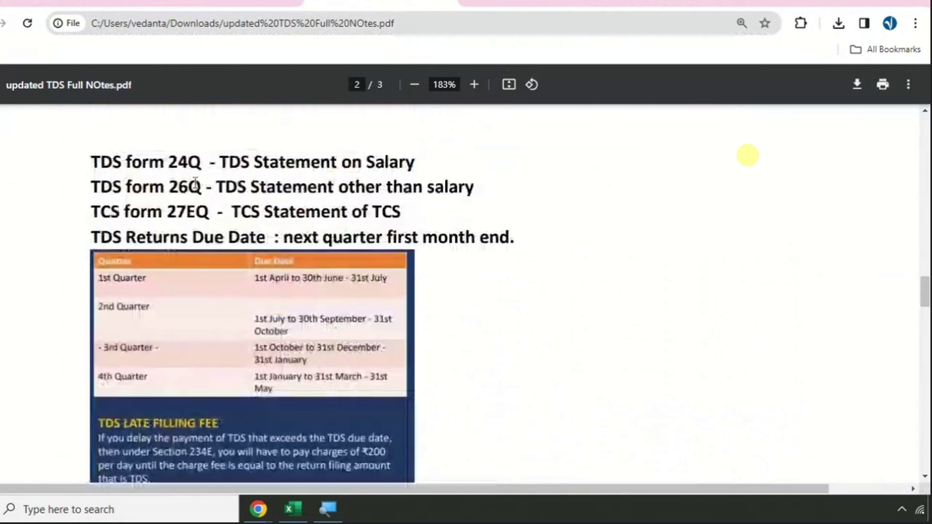
{"action": "scroll", "coordinate": [195, 181], "scroll_direction": "up", "scroll_amount": 4}
{"action": "left_click_drag", "start_coordinate": [429, 301], "coordinate": [813, 301]}
{"action": "scroll", "coordinate": [525, 290], "scroll_direction": "down", "scroll_amount": 11}
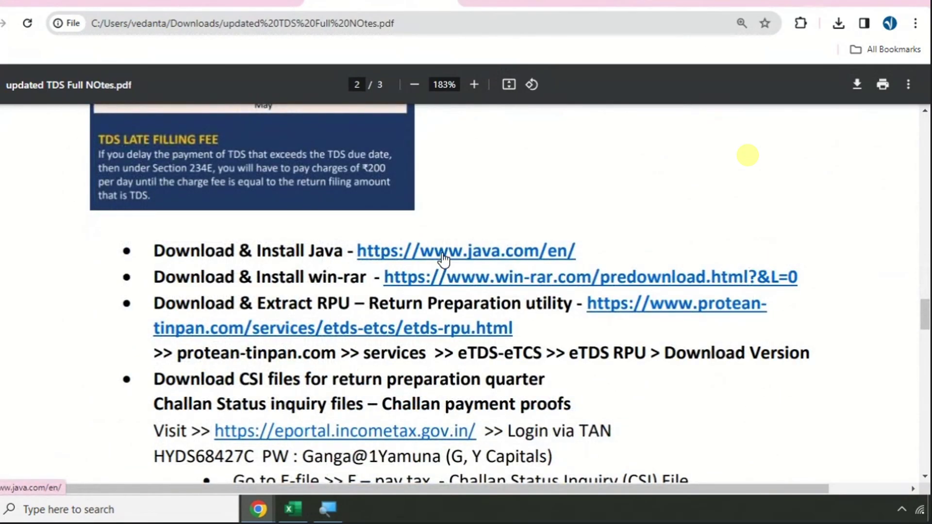
{"action": "right_click", "coordinate": [443, 260]}
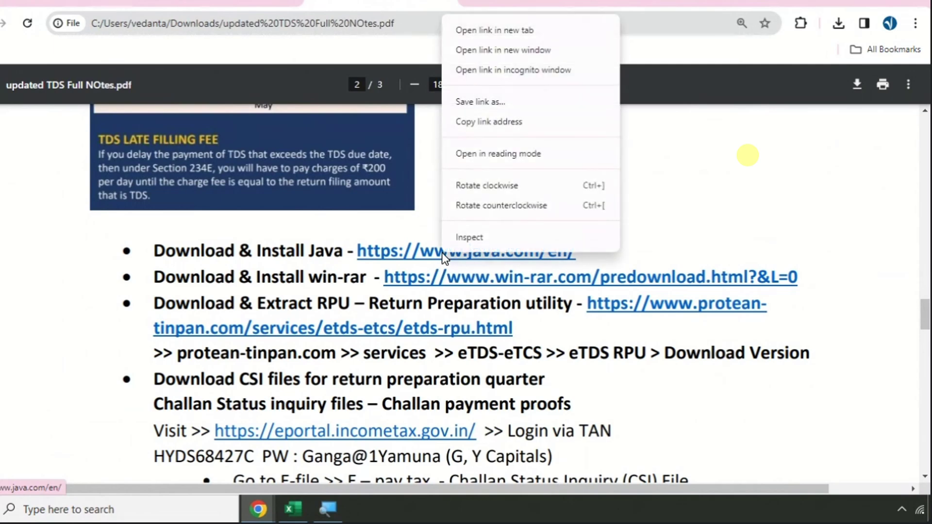
{"action": "left_click", "coordinate": [511, 31]}
{"action": "left_click", "coordinate": [467, 4]}
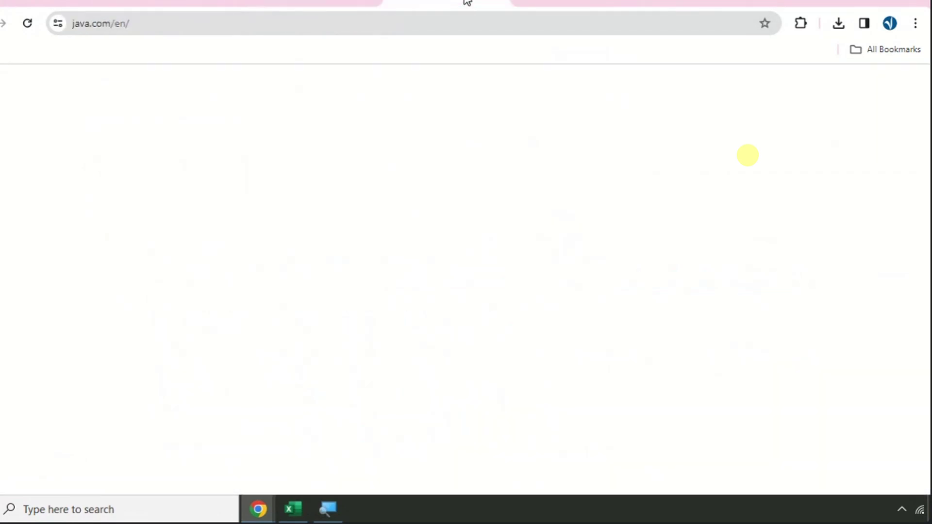
- Download the 64-bit Java installer jre-8u391-windows-x64 and show it in Downloads
{"action": "scroll", "coordinate": [315, 204], "scroll_direction": "down", "scroll_amount": 1}
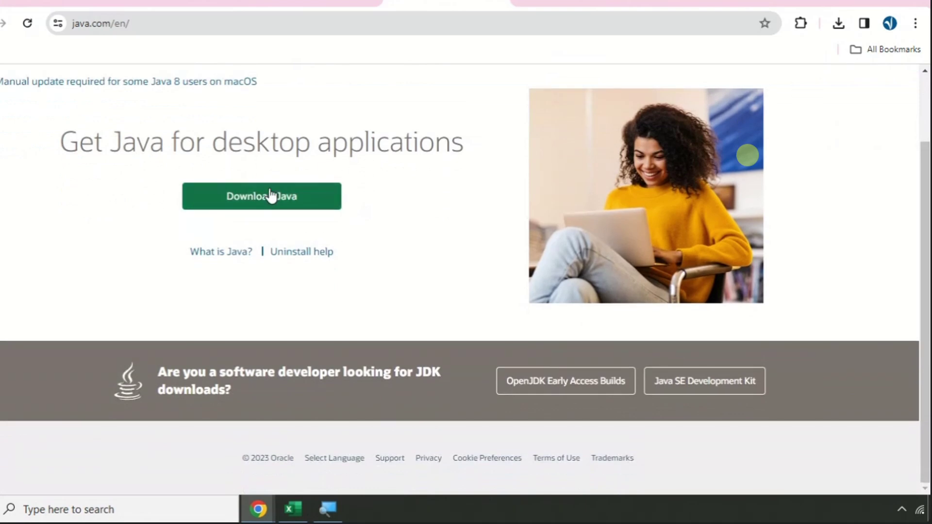
{"action": "left_click", "coordinate": [268, 196]}
{"action": "scroll", "coordinate": [381, 173], "scroll_direction": "down", "scroll_amount": 5}
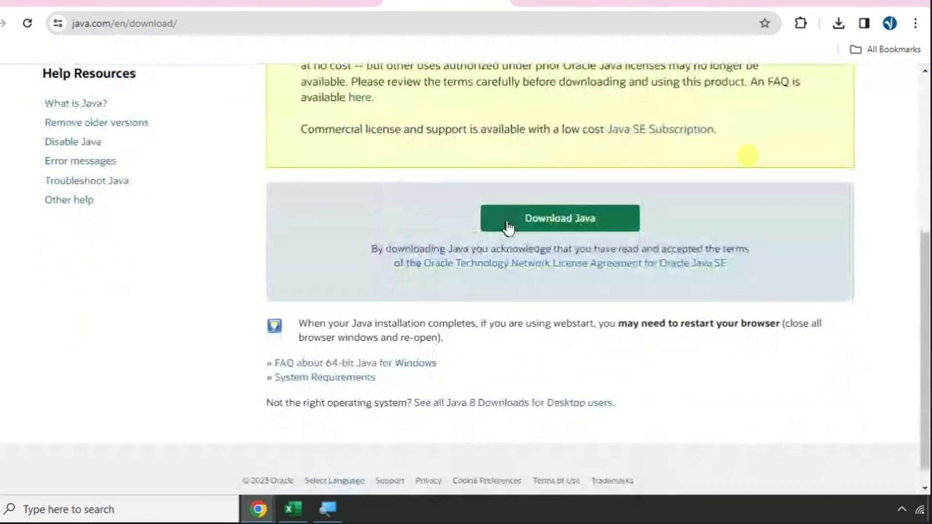
{"action": "left_click", "coordinate": [555, 221]}
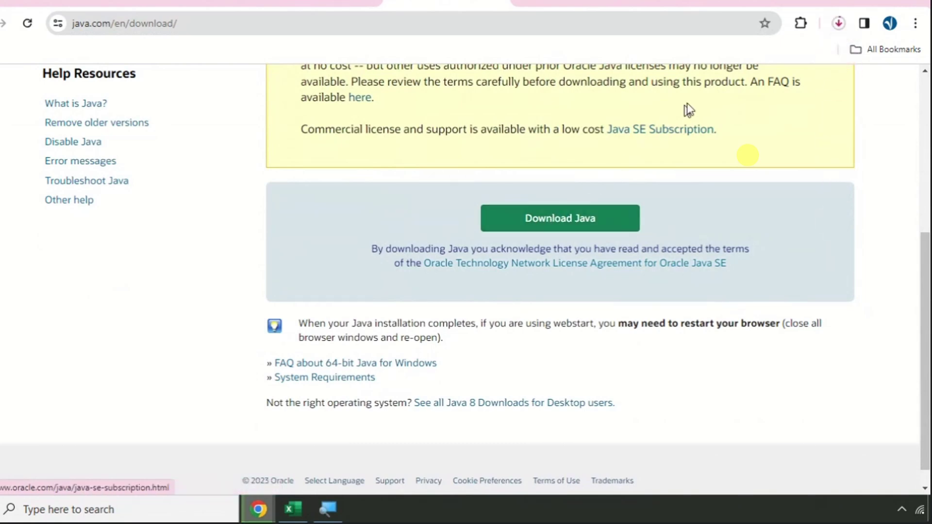
{"action": "scroll", "coordinate": [694, 204], "scroll_direction": "up", "scroll_amount": 5}
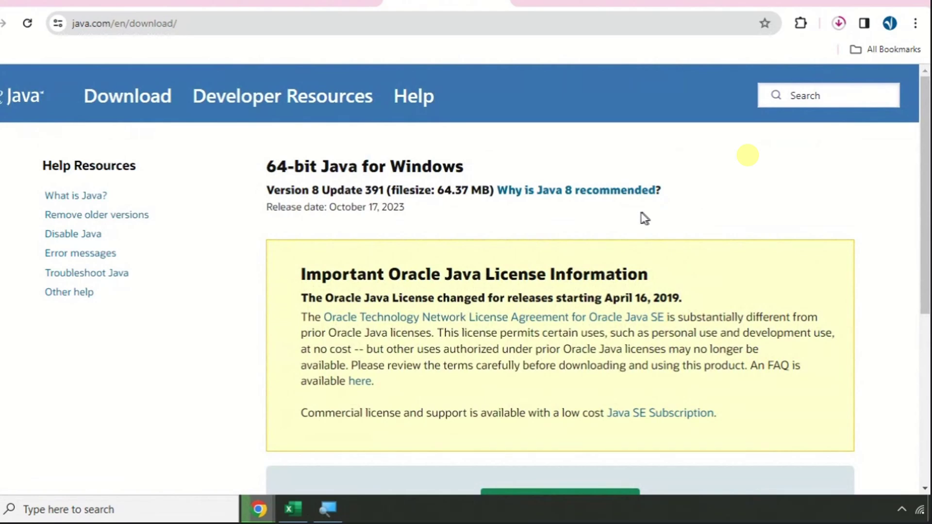
{"action": "left_click", "coordinate": [839, 23]}
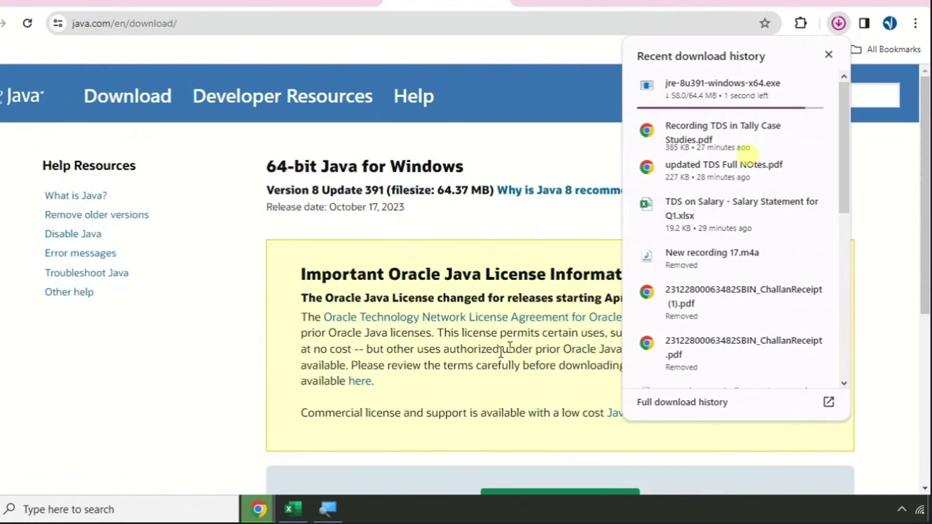
{"action": "left_click", "coordinate": [250, 502]}
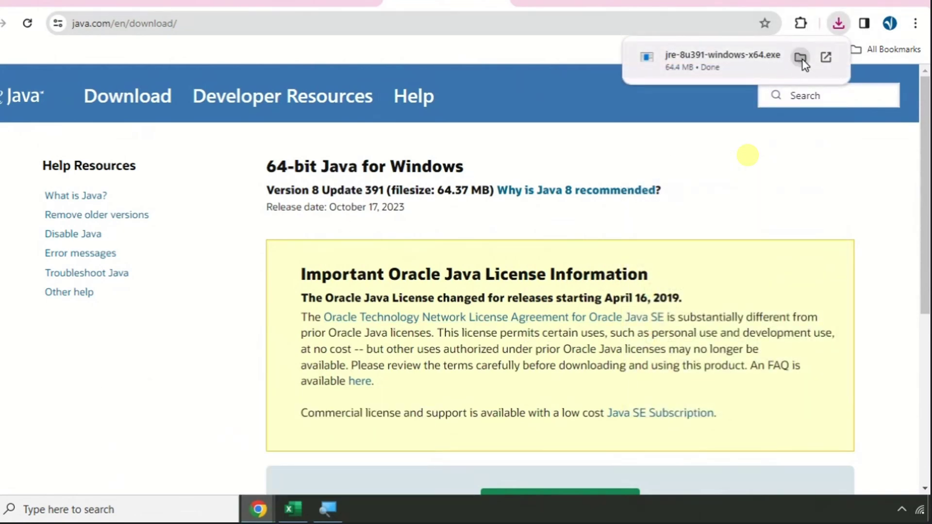
{"action": "left_click", "coordinate": [801, 58]}
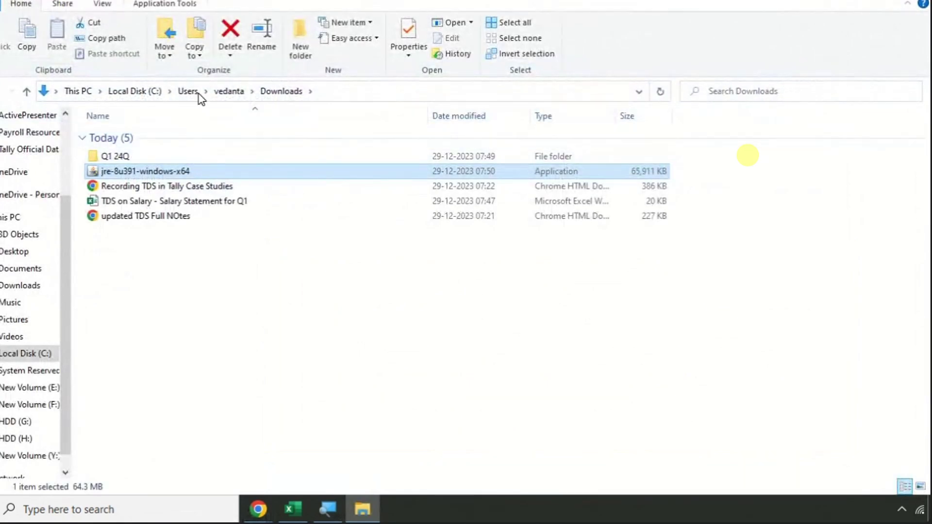
- Install Java from jre-8u391-windows-x64, accepting the licence
{"action": "double_click", "coordinate": [209, 174]}
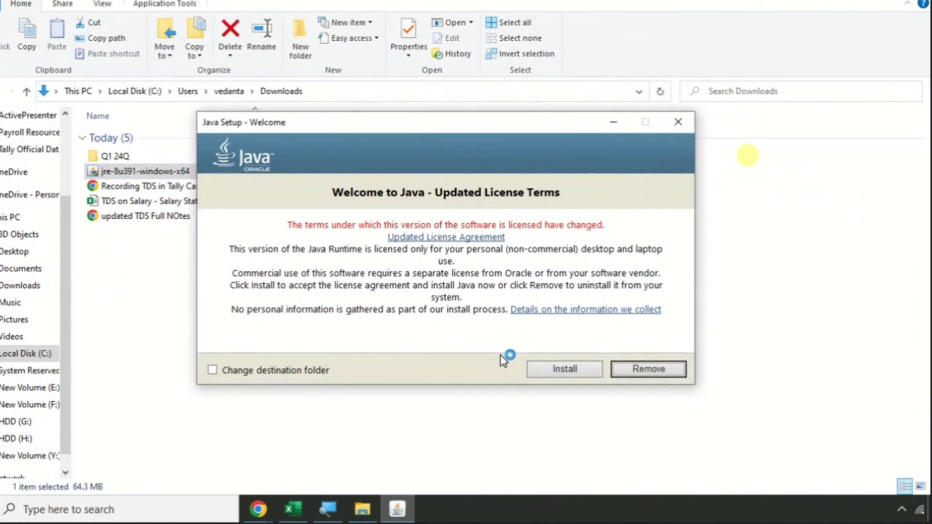
{"action": "left_click", "coordinate": [557, 370]}
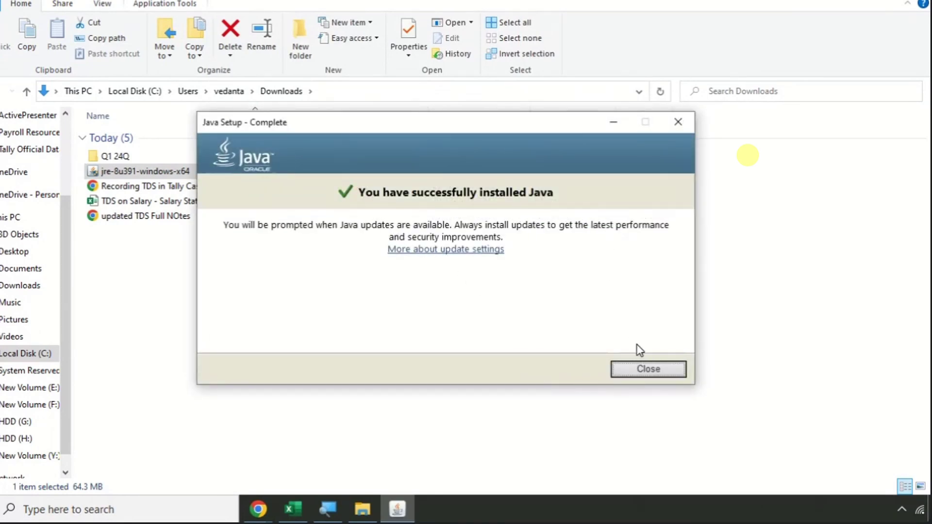
{"action": "left_click", "coordinate": [648, 370]}
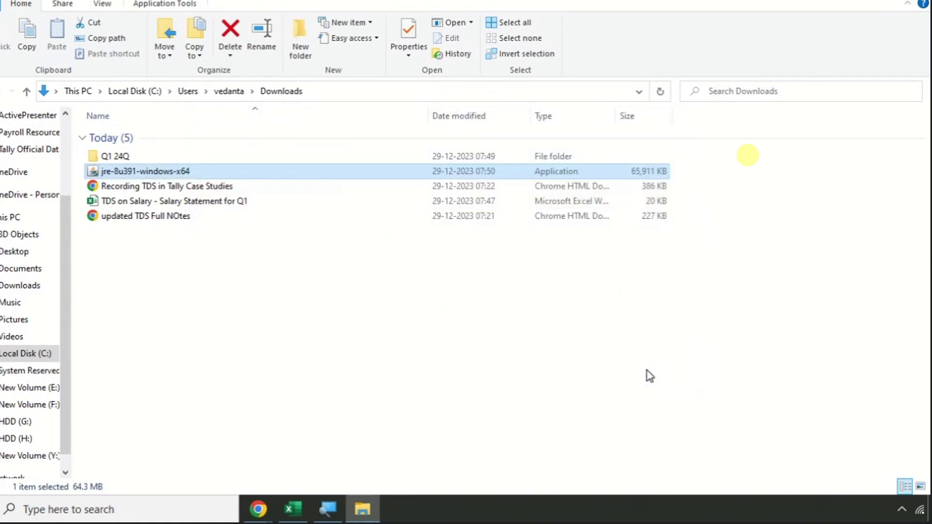
- Delete the jre-8u391-windows-x64 installer from Downloads
{"action": "left_click", "coordinate": [181, 172]}
{"action": "left_click", "coordinate": [235, 177]}
{"action": "key", "text": "Delete"}
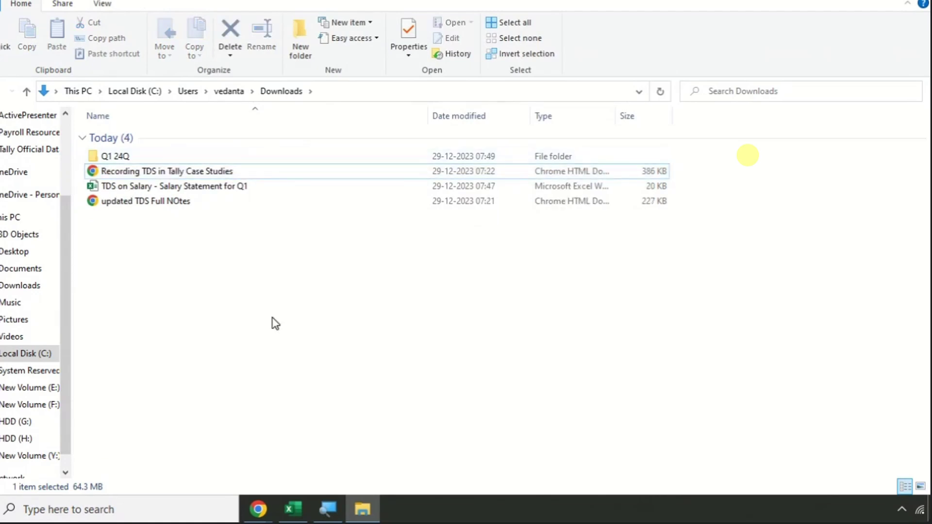
- Open the win-rar link from the TDS notes PDF in a new tab
{"action": "left_click", "coordinate": [258, 508]}
{"action": "left_click", "coordinate": [198, 454]}
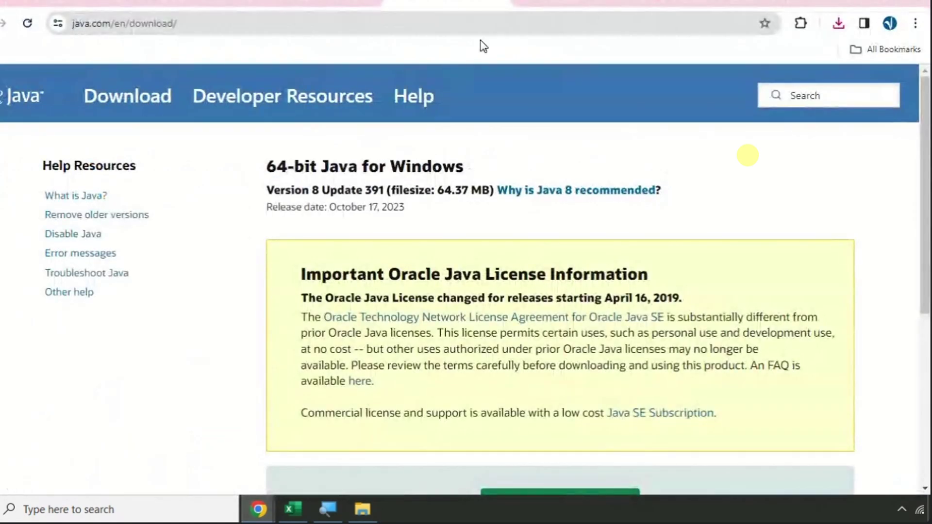
{"action": "left_click", "coordinate": [499, 3]}
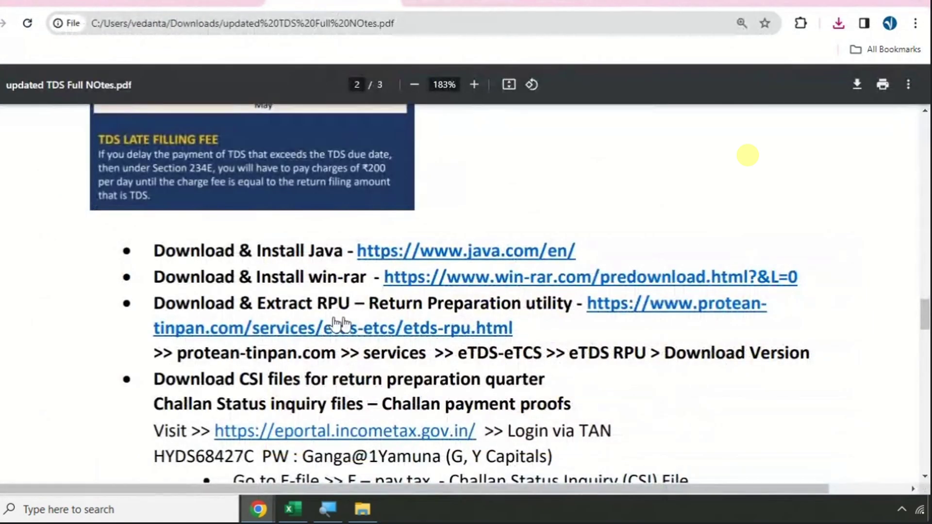
{"action": "right_click", "coordinate": [544, 276]}
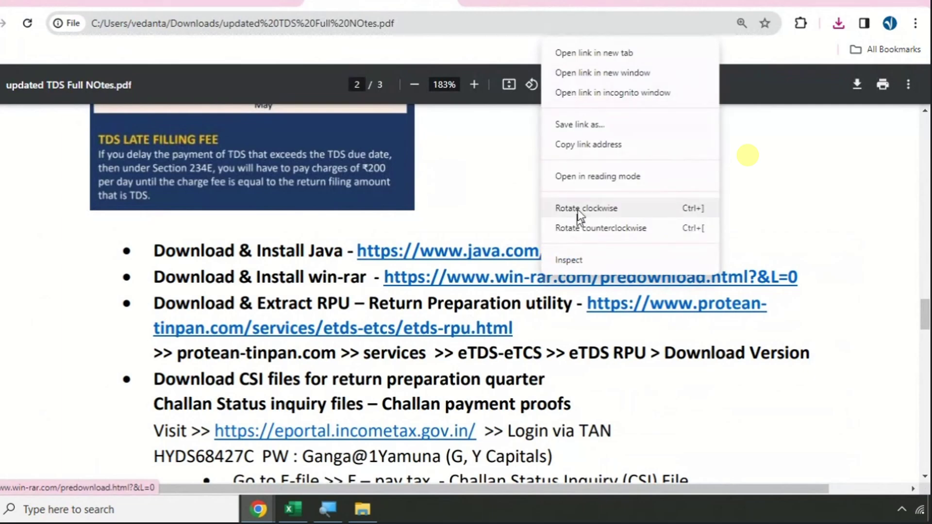
{"action": "left_click", "coordinate": [586, 54]}
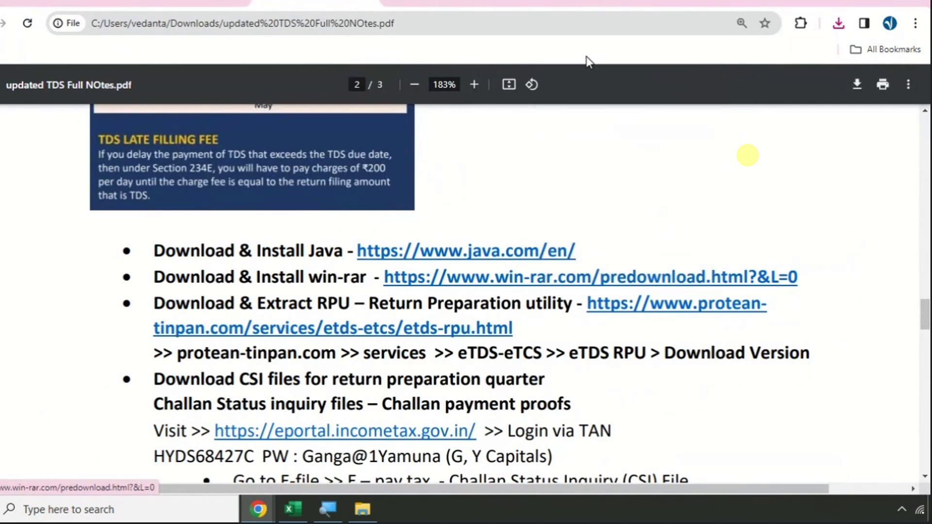
{"action": "left_click", "coordinate": [445, 3]}
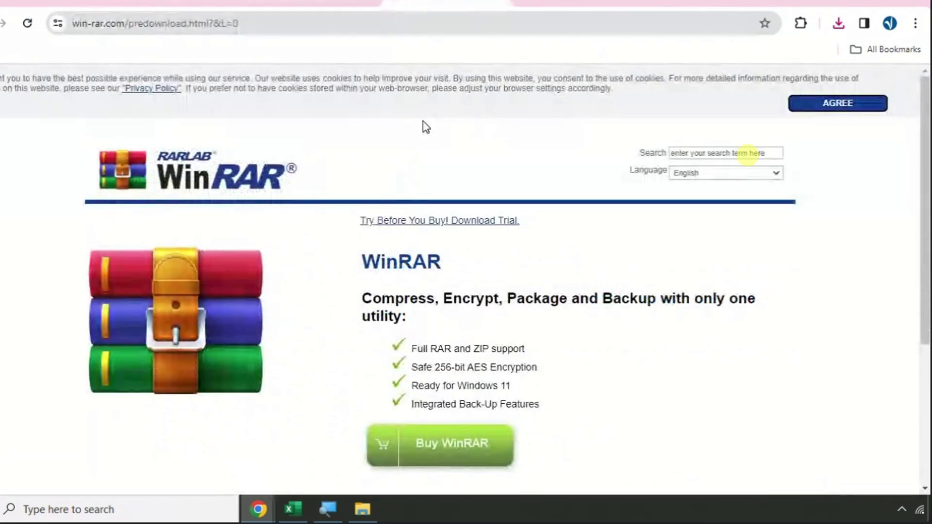
- Download WinRAR 6.24 English 64-bit, keeping the unverified file, and show it in Downloads
{"action": "scroll", "coordinate": [591, 266], "scroll_direction": "down", "scroll_amount": 5}
{"action": "left_click", "coordinate": [467, 394]}
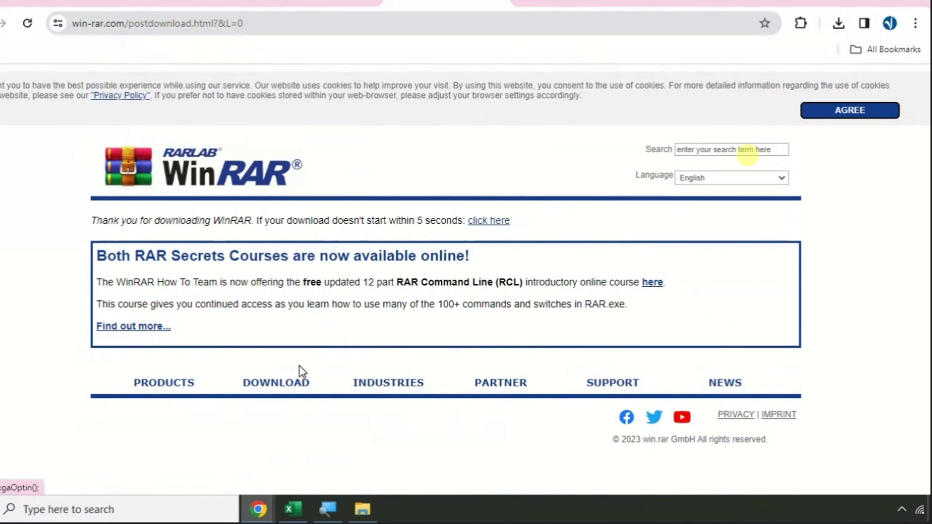
{"action": "left_click", "coordinate": [275, 384]}
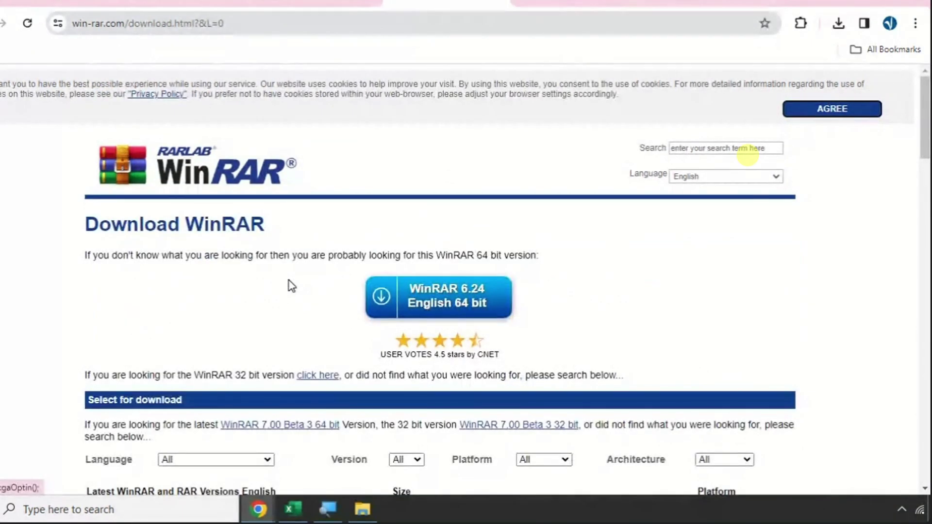
{"action": "left_click", "coordinate": [470, 303]}
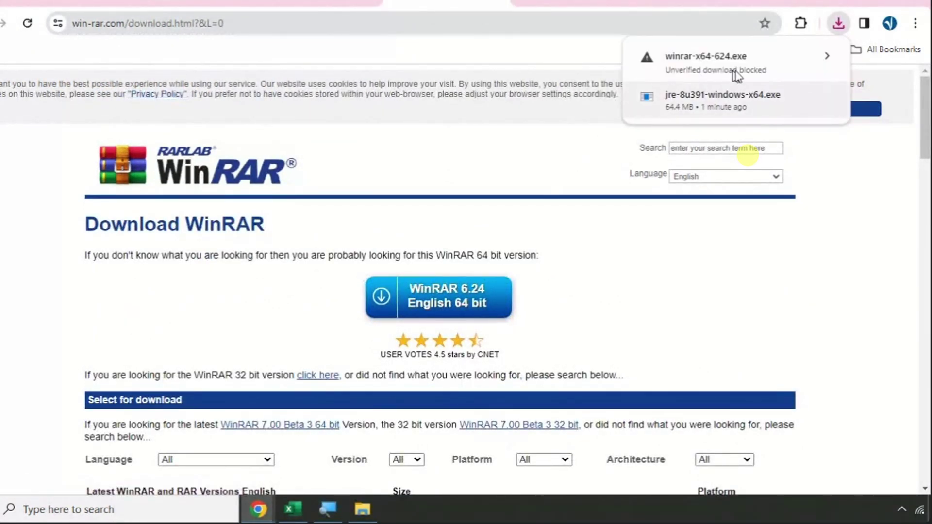
{"action": "left_click", "coordinate": [826, 56]}
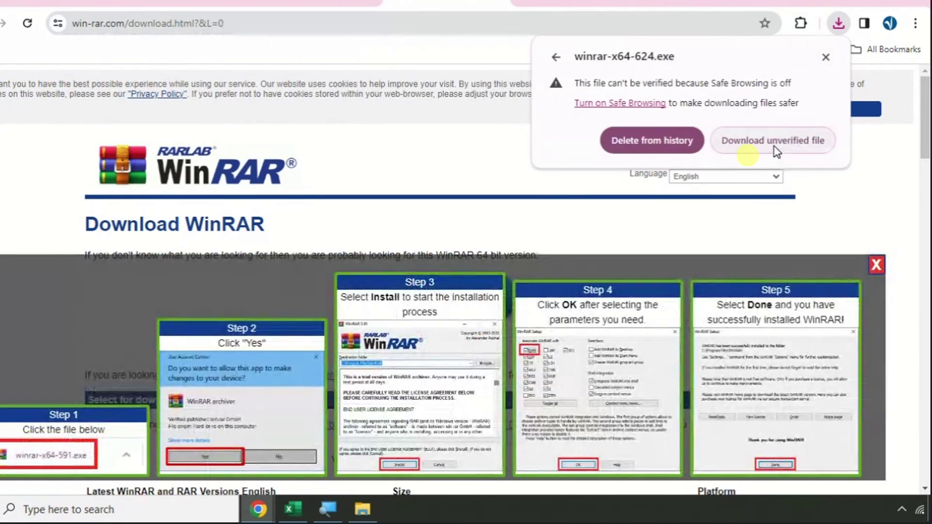
{"action": "left_click", "coordinate": [774, 146]}
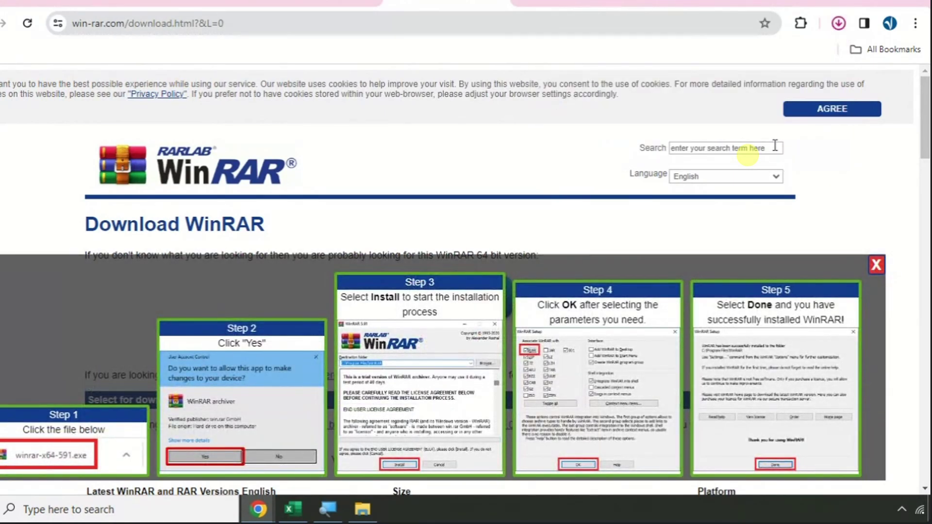
{"action": "left_click", "coordinate": [838, 24]}
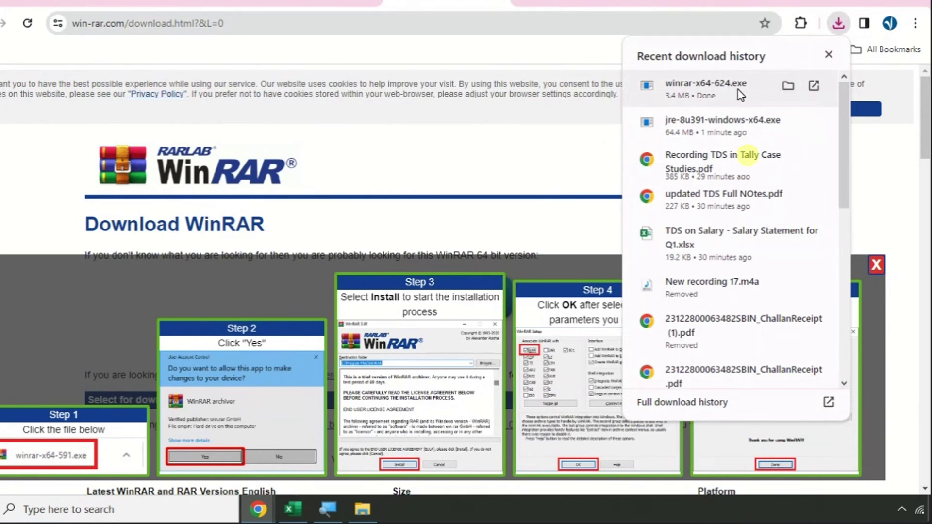
{"action": "left_click", "coordinate": [788, 86]}
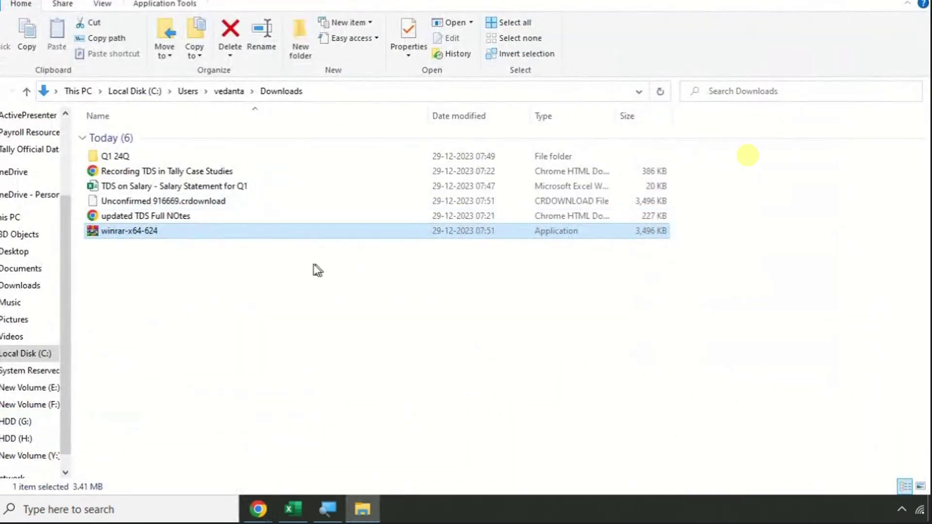
- Install WinRAR into C:\Program Files\WinRAR with default associations, then delete winrar-x64-624
{"action": "double_click", "coordinate": [154, 231]}
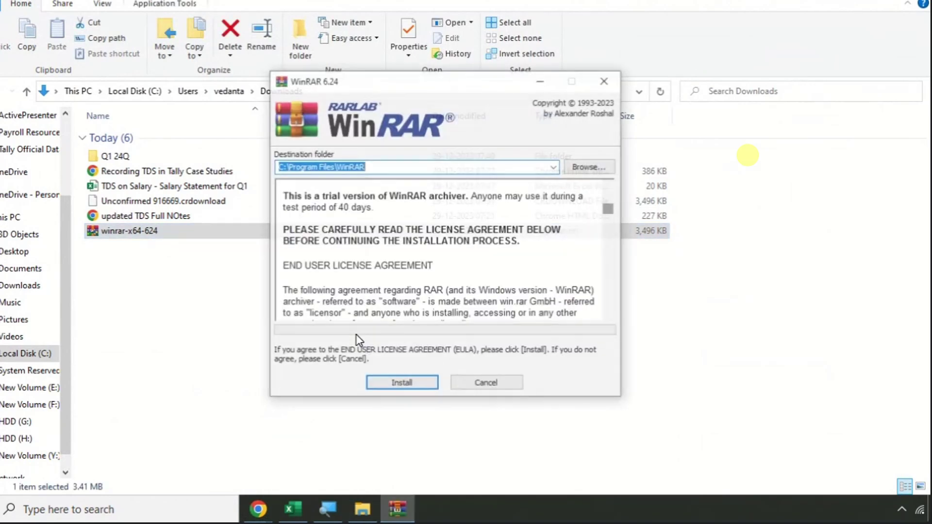
{"action": "left_click", "coordinate": [400, 383]}
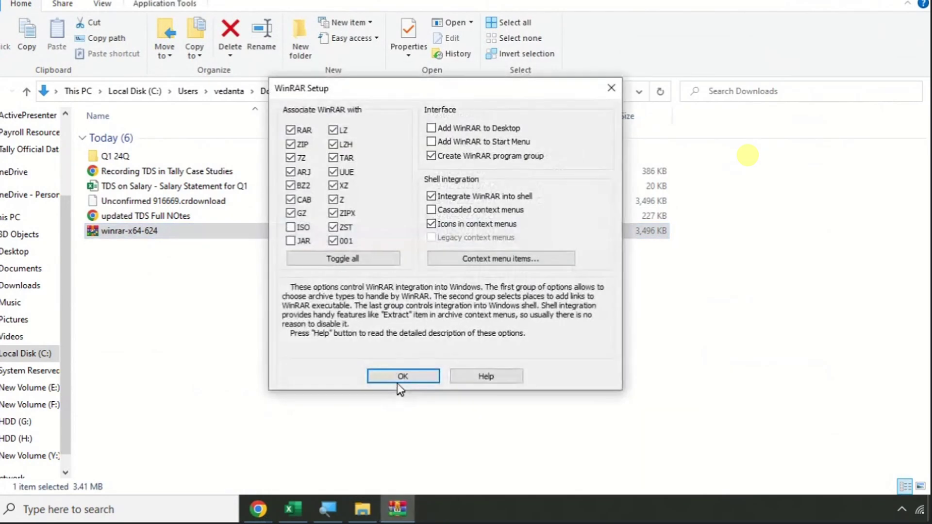
{"action": "left_click", "coordinate": [398, 379]}
{"action": "left_click", "coordinate": [419, 373]}
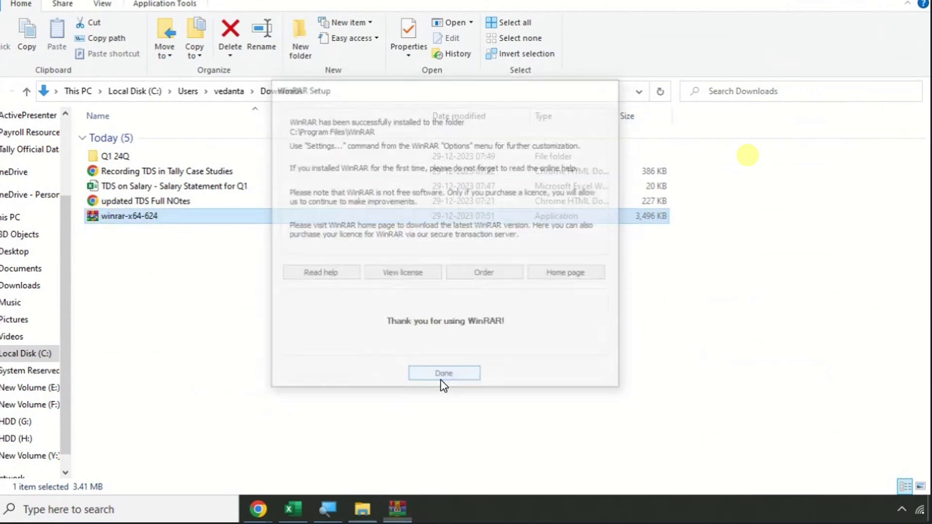
{"action": "left_click", "coordinate": [849, 21]}
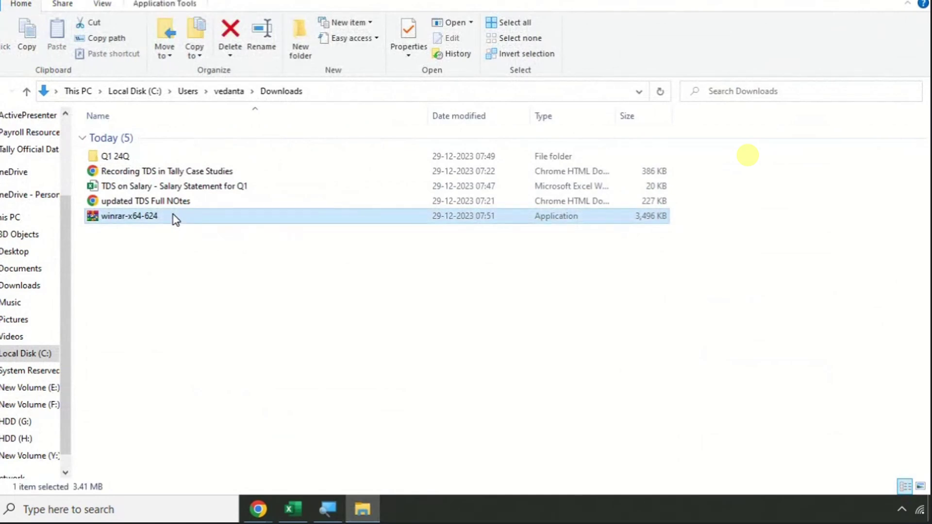
{"action": "key", "text": "Delete"}
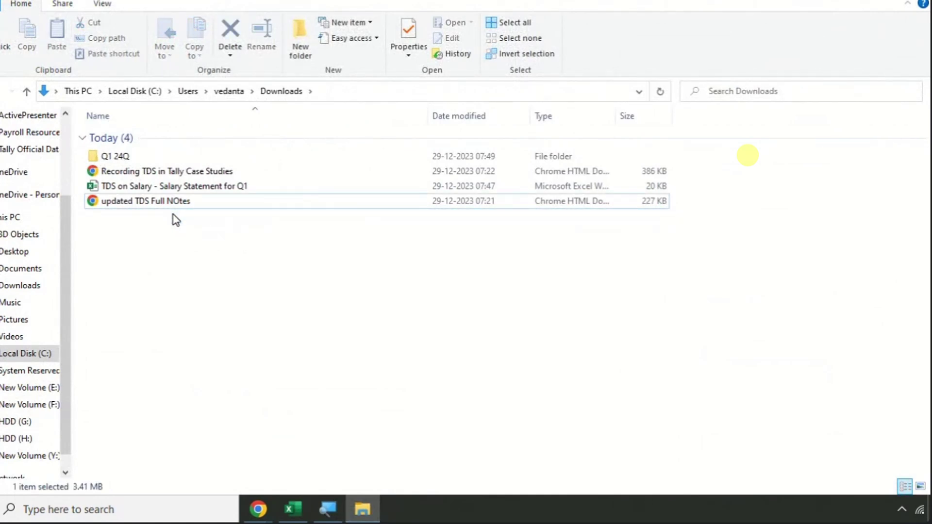
- Close the WinRAR page and open the Protean RPU link from the notes in a new tab
{"action": "mouse_move", "coordinate": [262, 507]}
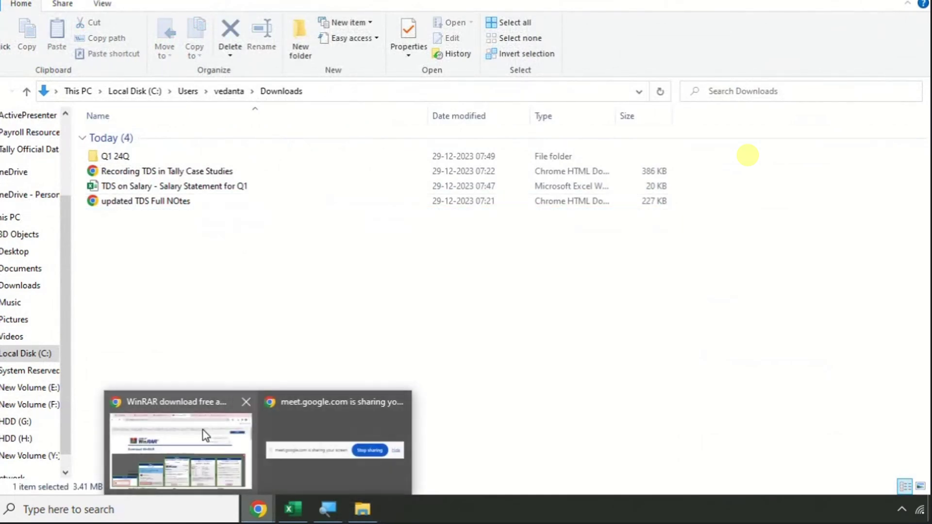
{"action": "left_click", "coordinate": [177, 444]}
{"action": "left_click", "coordinate": [496, 2]}
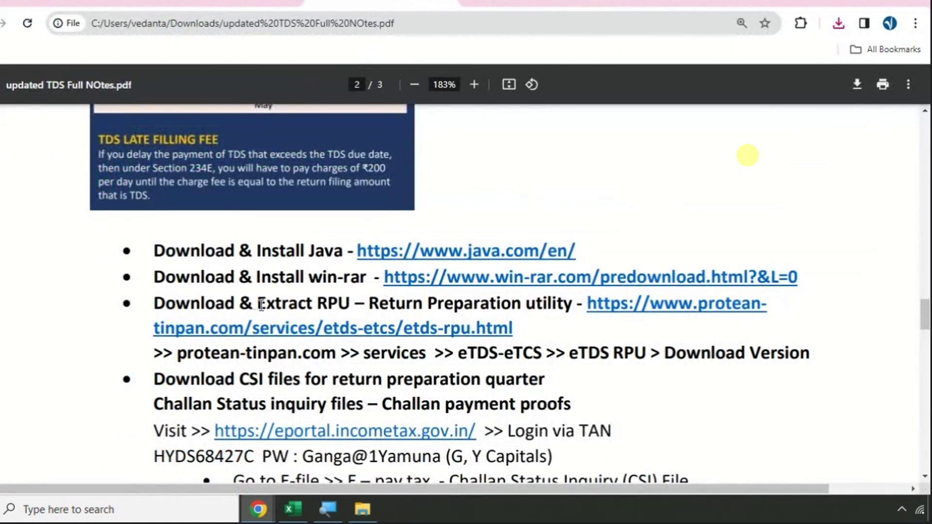
{"action": "left_click_drag", "start_coordinate": [261, 304], "coordinate": [544, 303]}
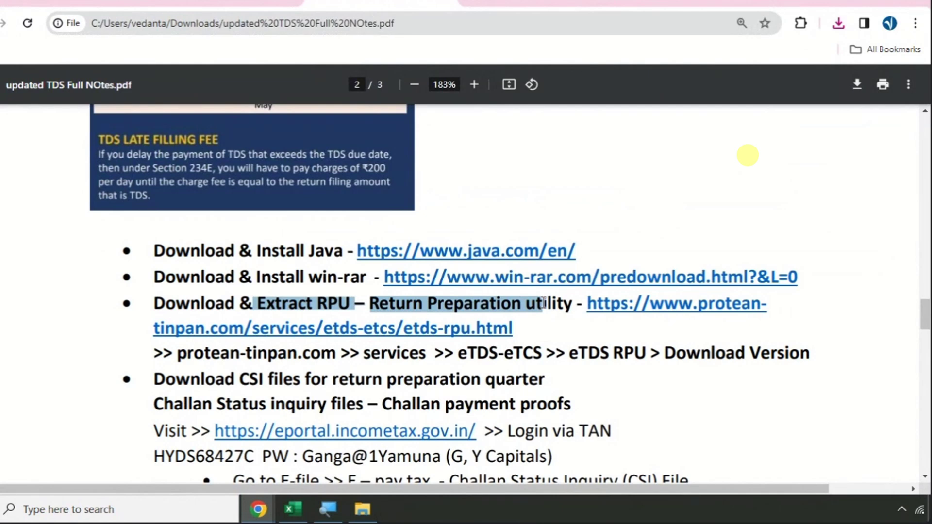
{"action": "right_click", "coordinate": [693, 311]}
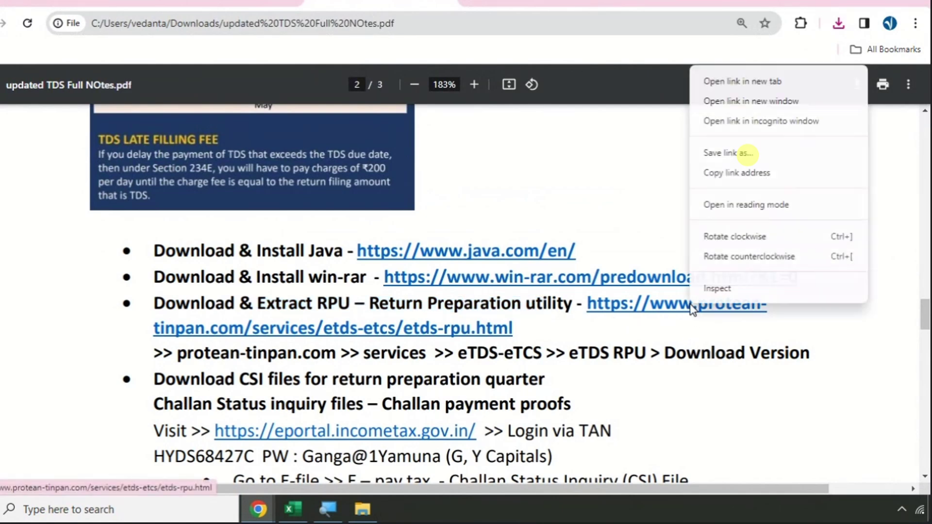
{"action": "left_click", "coordinate": [718, 90]}
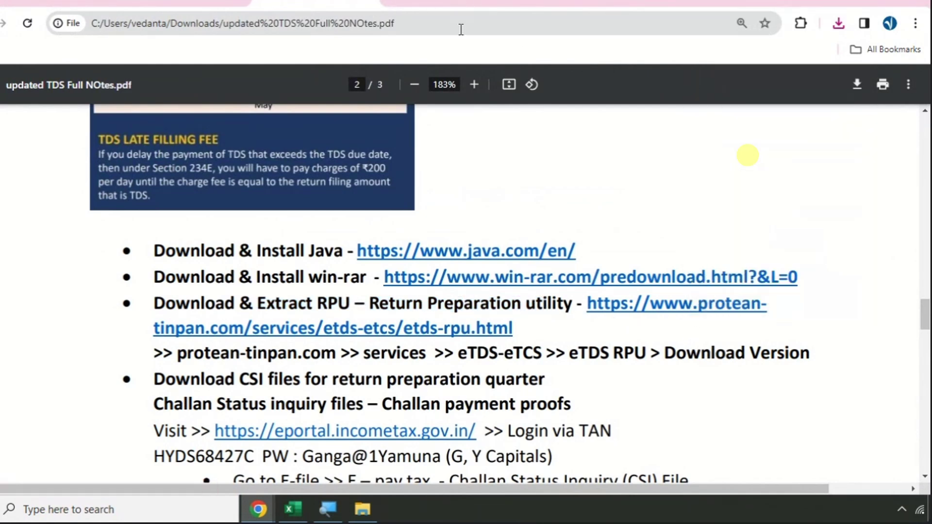
{"action": "left_click", "coordinate": [461, 2]}
- Download RPU version 4.9 and show the TDS_RPU_4.9 ZIP in Downloads
{"action": "scroll", "coordinate": [343, 226], "scroll_direction": "down", "scroll_amount": 8}
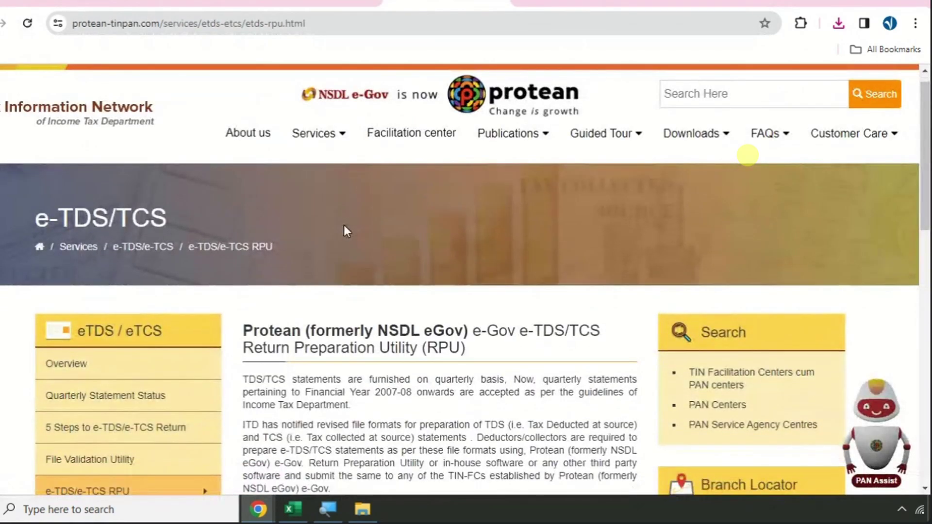
{"action": "scroll", "coordinate": [523, 231], "scroll_direction": "down", "scroll_amount": 3}
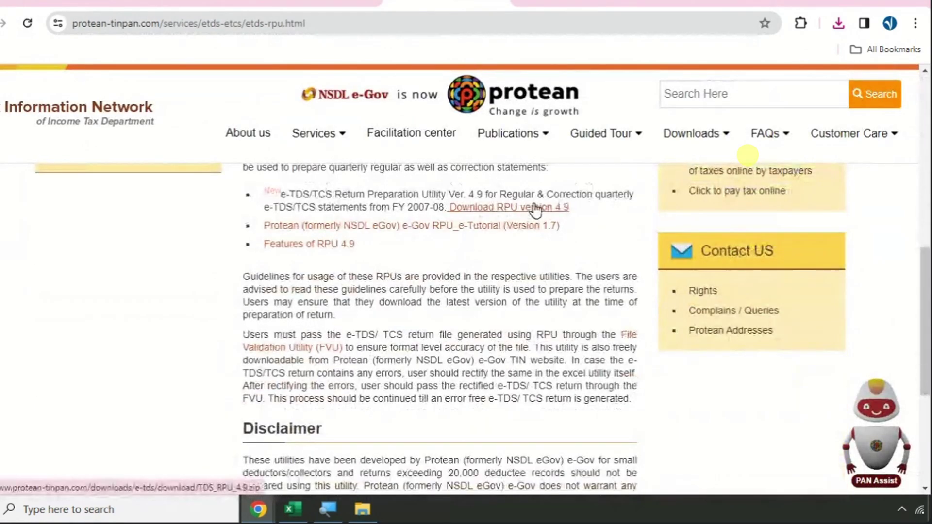
{"action": "left_click", "coordinate": [534, 208]}
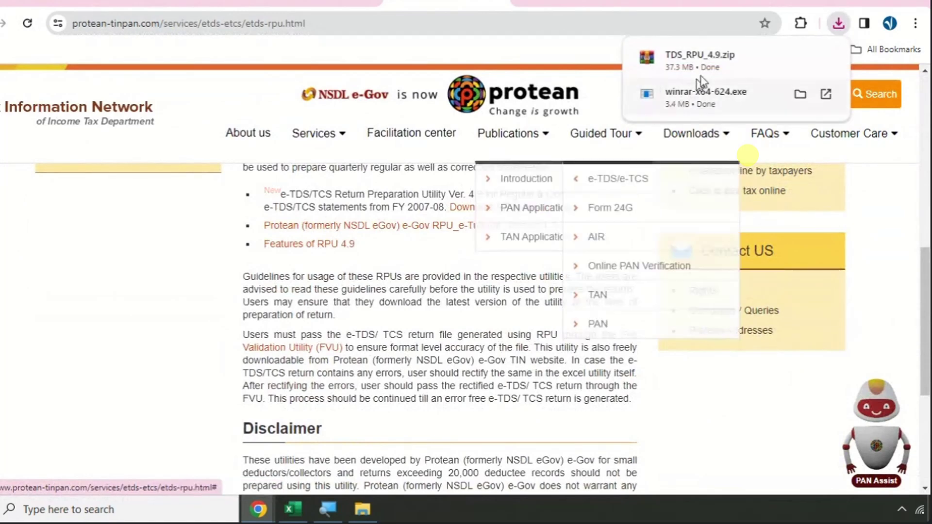
{"action": "key", "text": "ctrl+shift+Tab"}
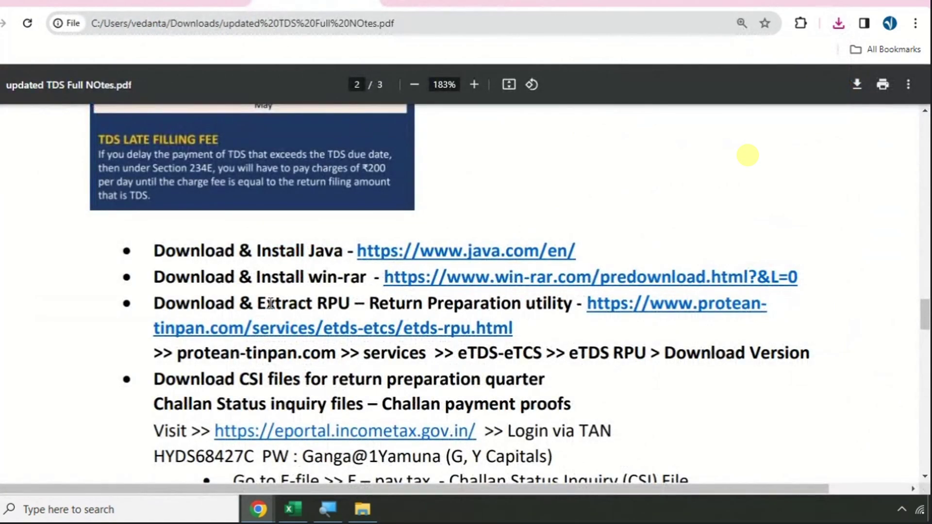
{"action": "left_click_drag", "start_coordinate": [270, 303], "coordinate": [352, 303]}
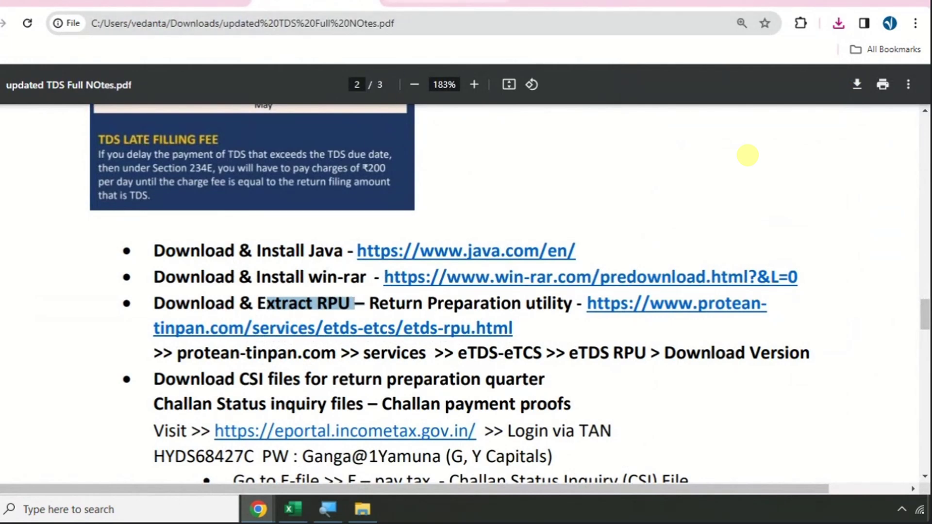
{"action": "key", "text": "ctrl+Tab"}
{"action": "left_click", "coordinate": [839, 23]}
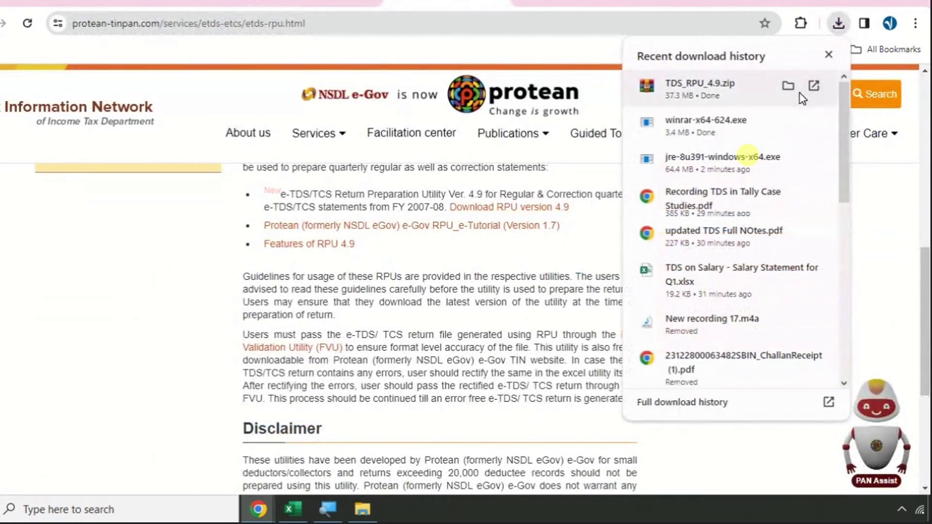
{"action": "left_click", "coordinate": [788, 85]}
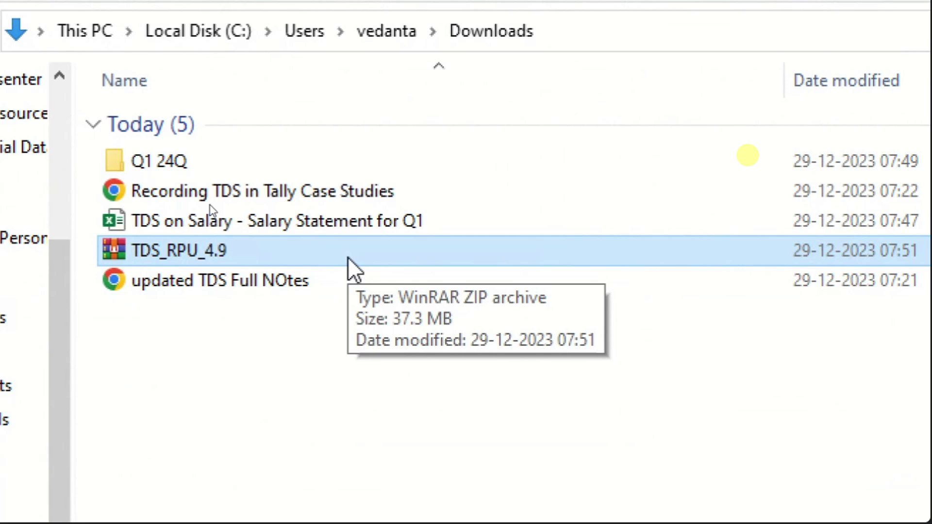
- Extract TDS_RPU_4.9 and move the folder into Q1 24Q beside DRAFT-1 and FINAL-1
{"action": "right_click", "coordinate": [329, 249]}
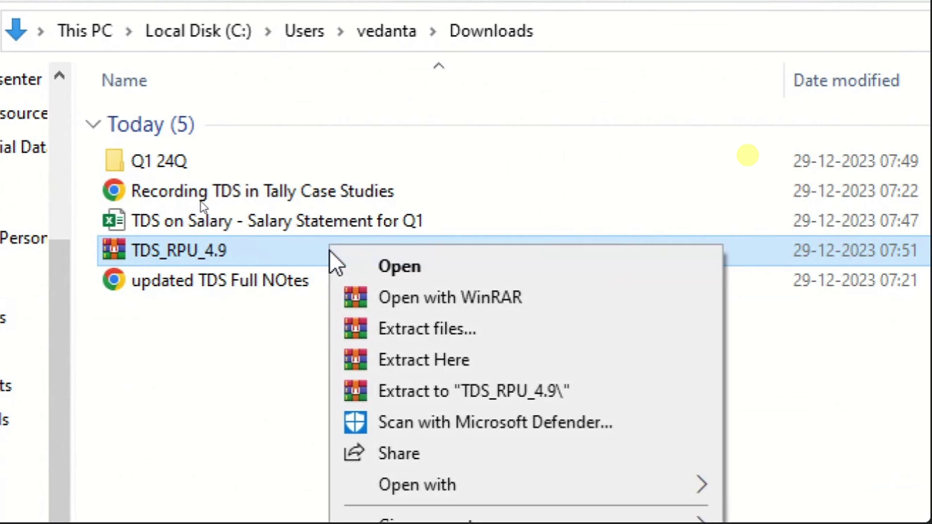
{"action": "left_click", "coordinate": [434, 363]}
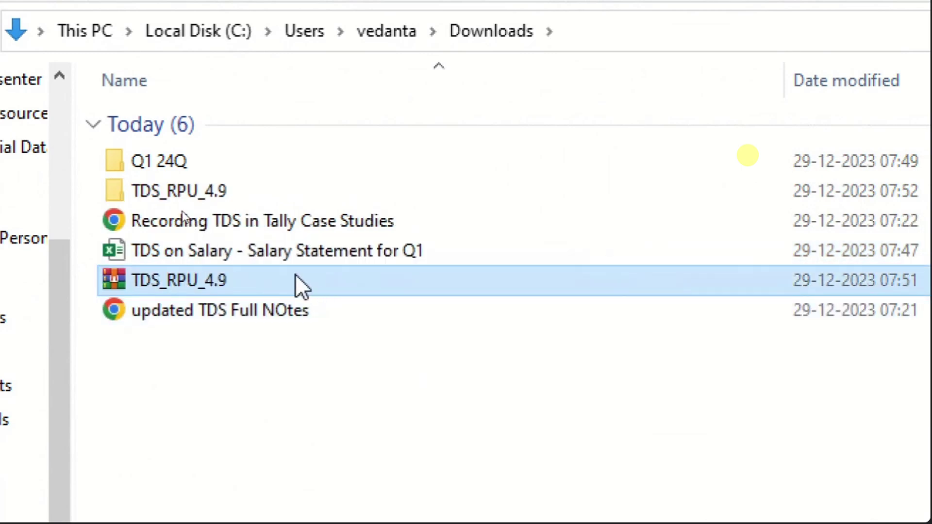
{"action": "left_click", "coordinate": [232, 196]}
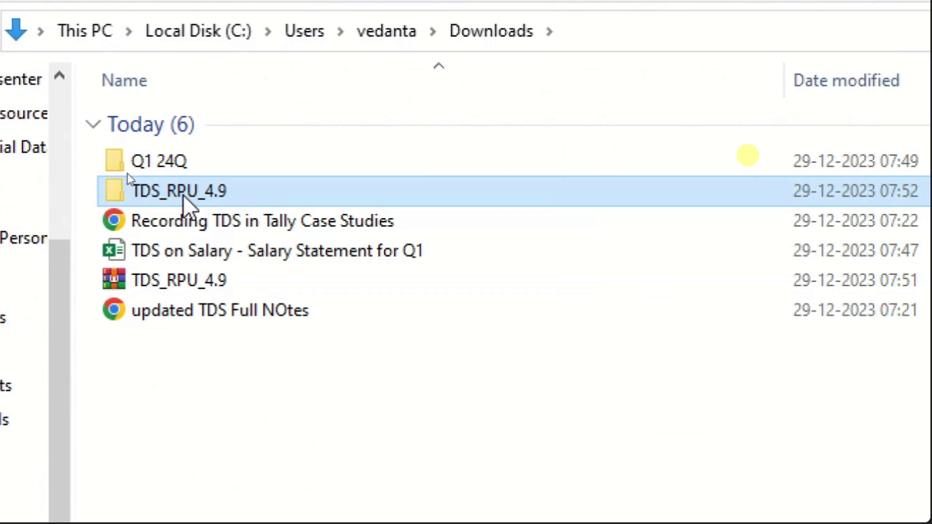
{"action": "left_click_drag", "start_coordinate": [184, 196], "coordinate": [174, 160]}
{"action": "double_click", "coordinate": [172, 156]}
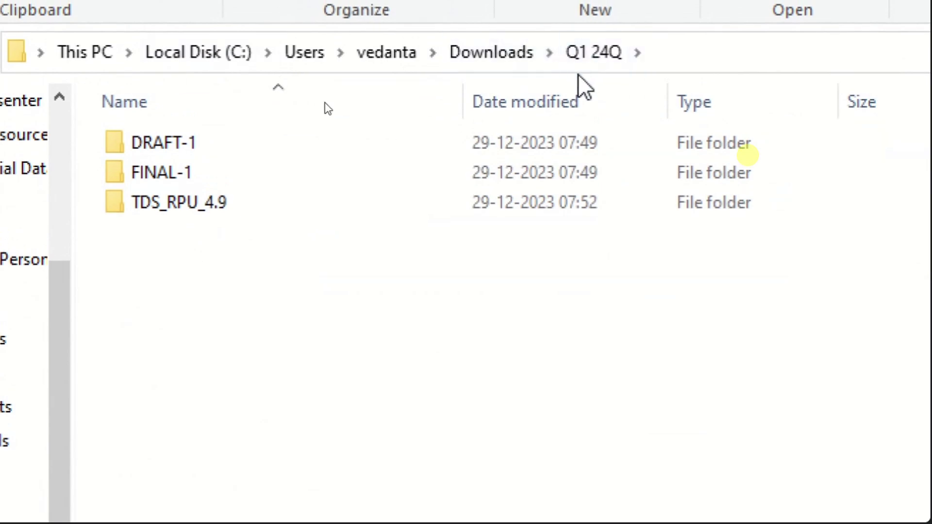
{"action": "left_click", "coordinate": [251, 154]}
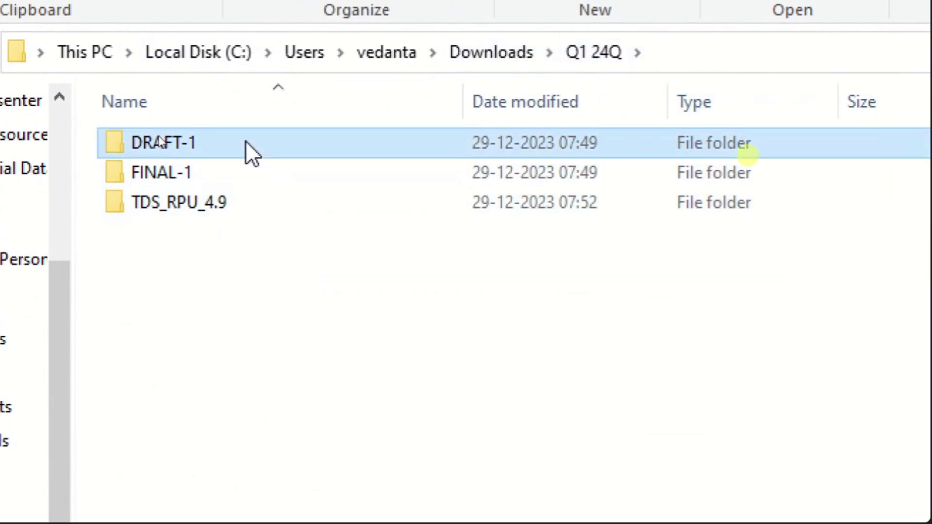
{"action": "left_click", "coordinate": [197, 173]}
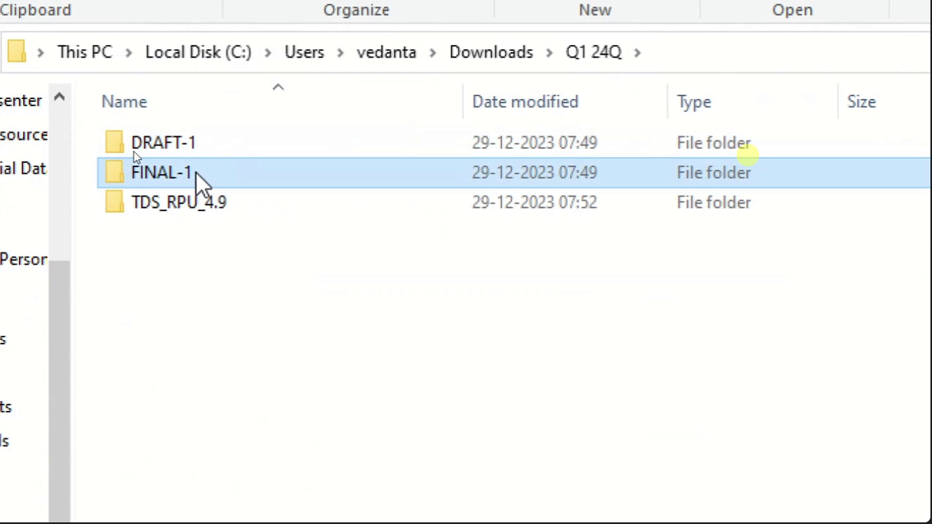
{"action": "left_click", "coordinate": [265, 205]}
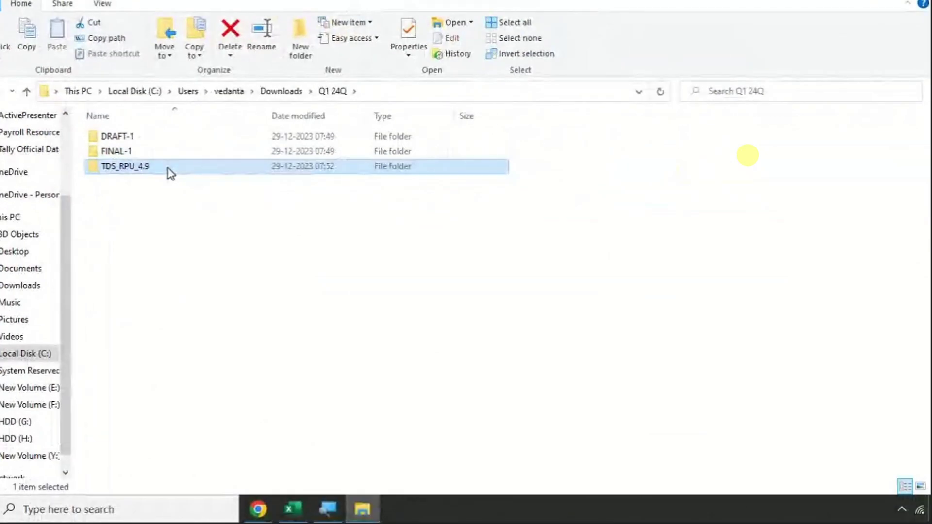
- Delete the leftover TDS_RPU_4.9 ZIP archive from Downloads
{"action": "left_click", "coordinate": [275, 92]}
{"action": "left_click", "coordinate": [153, 204]}
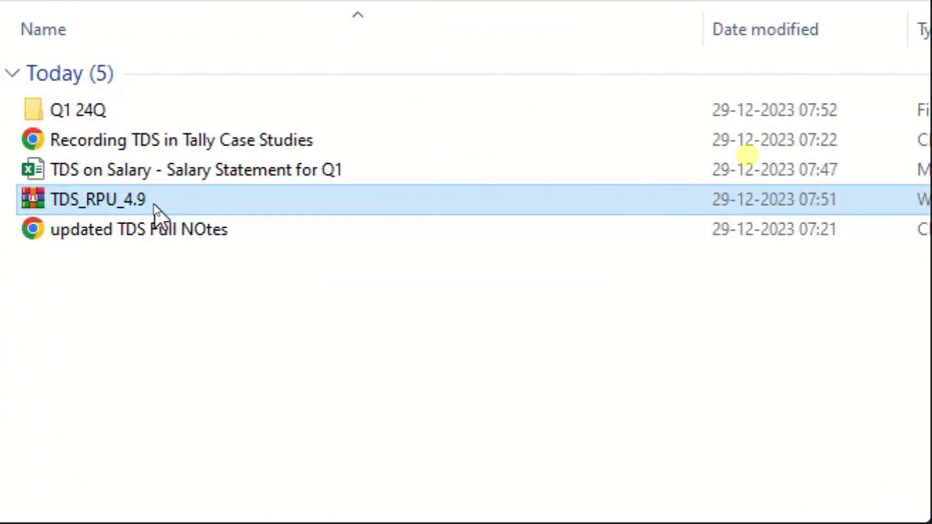
{"action": "key", "text": "Delete"}
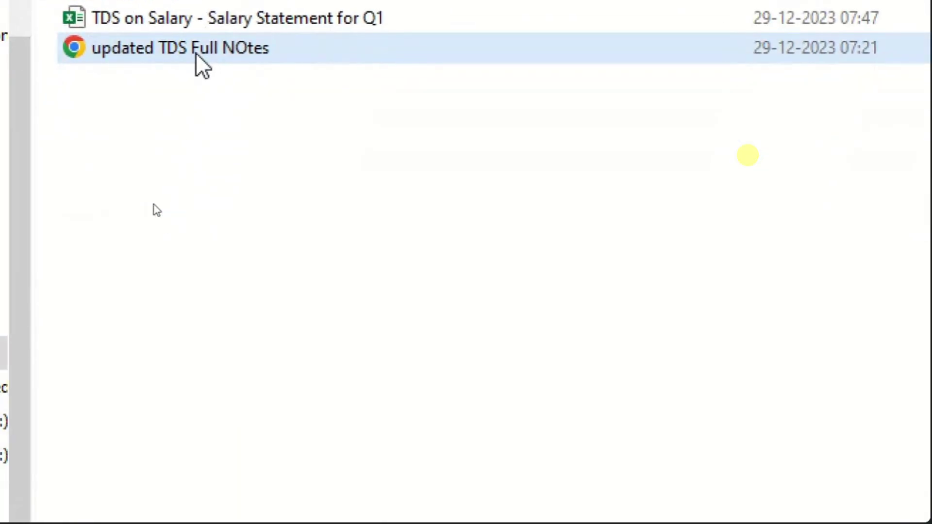
- Open updated TDS Full NOtes in Chrome and mark the 'Download CSI files' line
{"action": "double_click", "coordinate": [196, 51]}
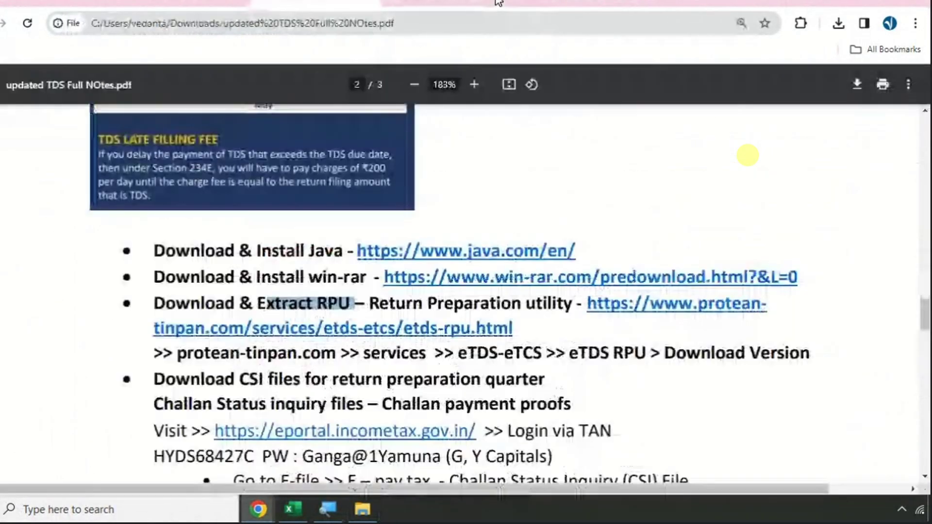
{"action": "scroll", "coordinate": [311, 377], "scroll_direction": "down", "scroll_amount": 2}
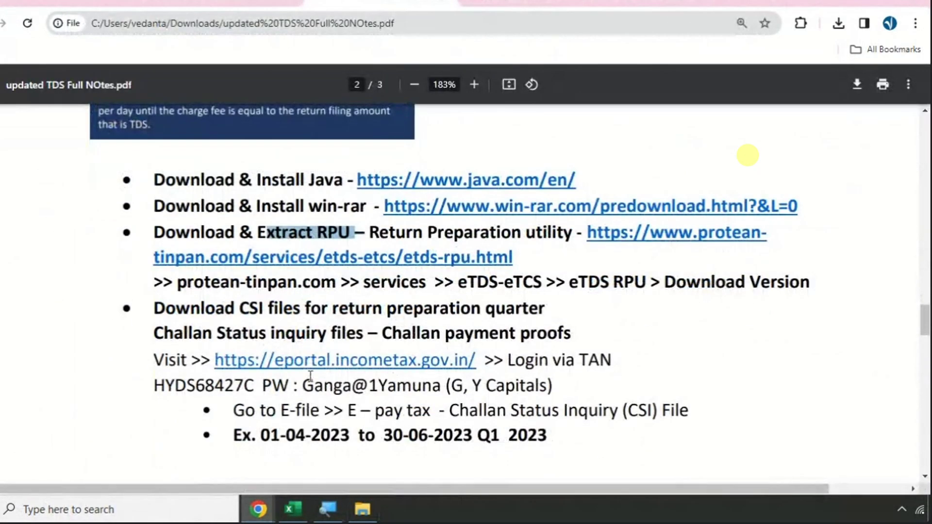
{"action": "scroll", "coordinate": [311, 378], "scroll_direction": "down", "scroll_amount": 4}
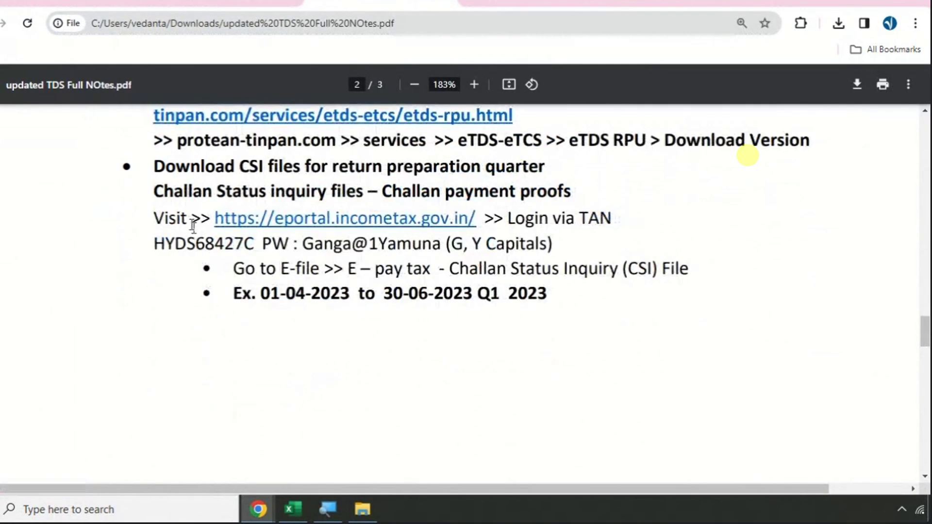
{"action": "left_click_drag", "start_coordinate": [166, 166], "coordinate": [563, 162]}
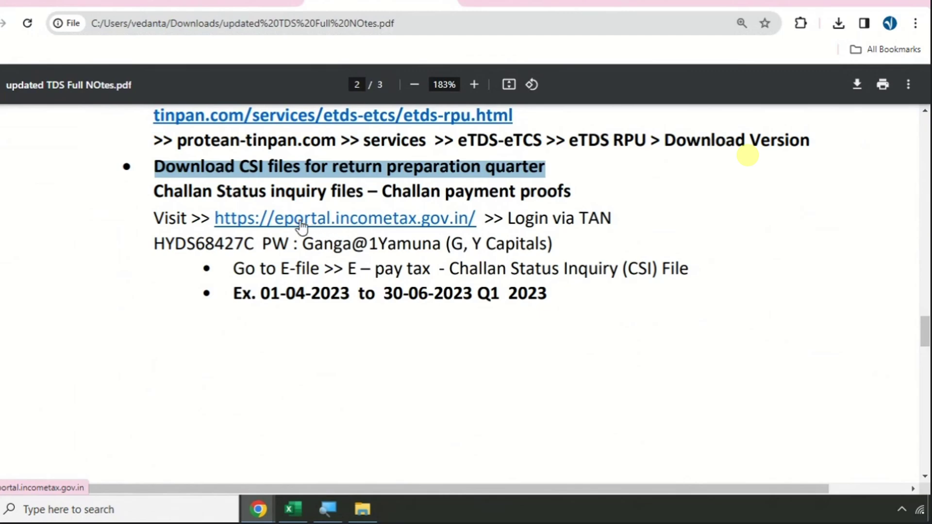
- Log out of the e-Filing account from the e-Pay Tax tab
{"action": "left_click", "coordinate": [694, 2]}
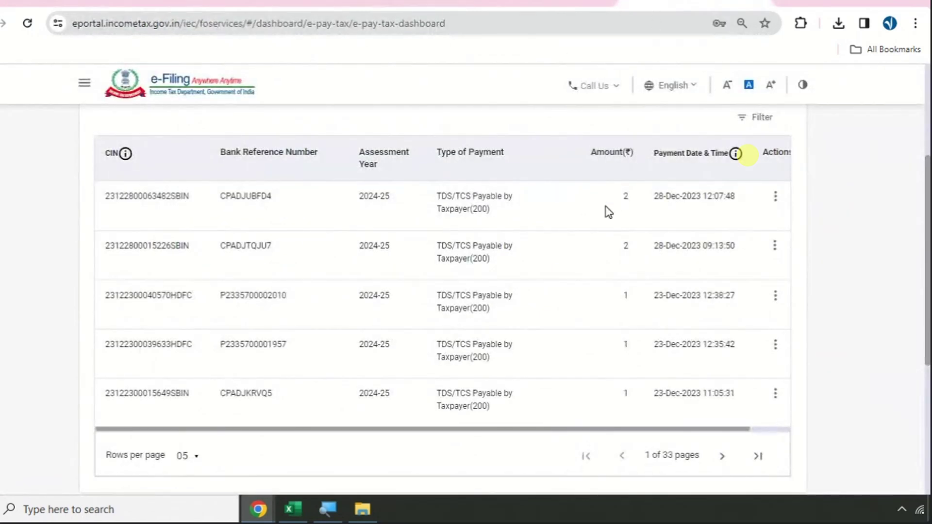
{"action": "scroll", "coordinate": [608, 212], "scroll_direction": "up", "scroll_amount": 5}
{"action": "left_click", "coordinate": [738, 88]}
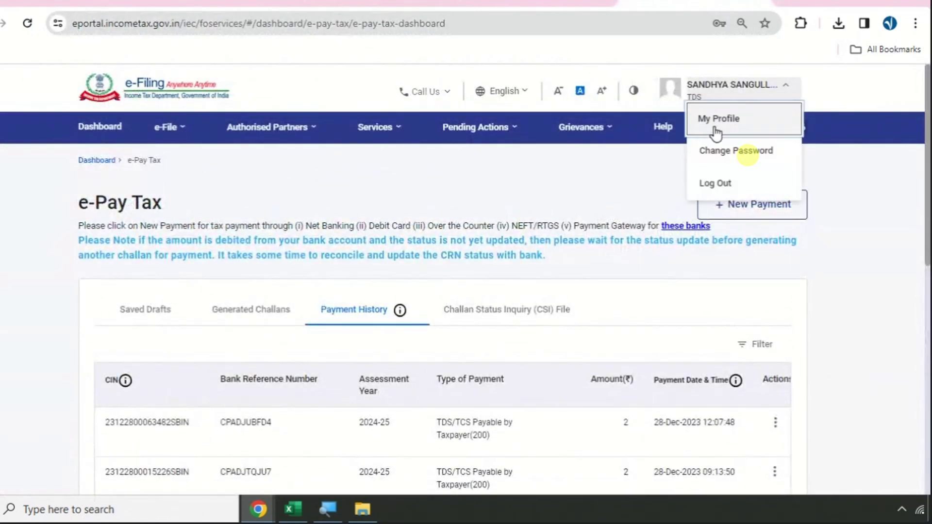
{"action": "left_click", "coordinate": [715, 182]}
- Open the eportal.incometax.gov.in link from the notes in a new tab
{"action": "key", "text": "ctrl+Tab"}
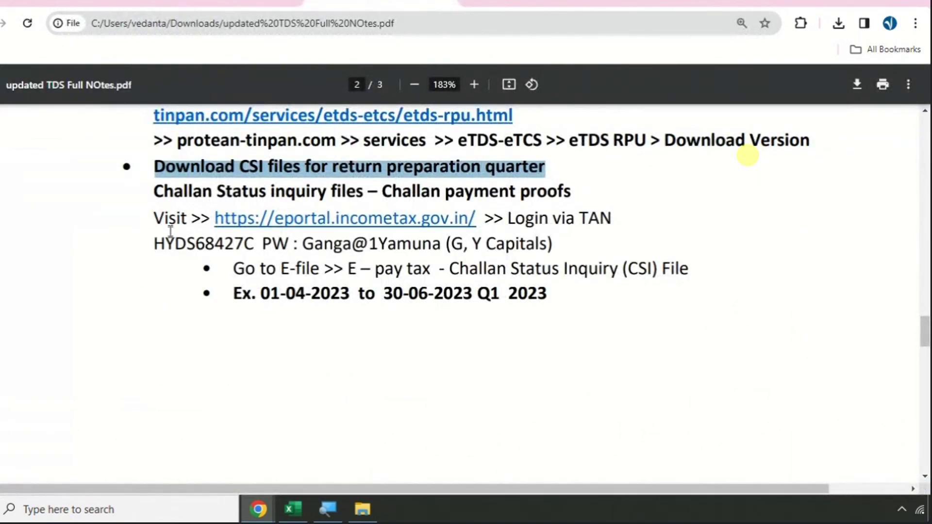
{"action": "right_click", "coordinate": [298, 229]}
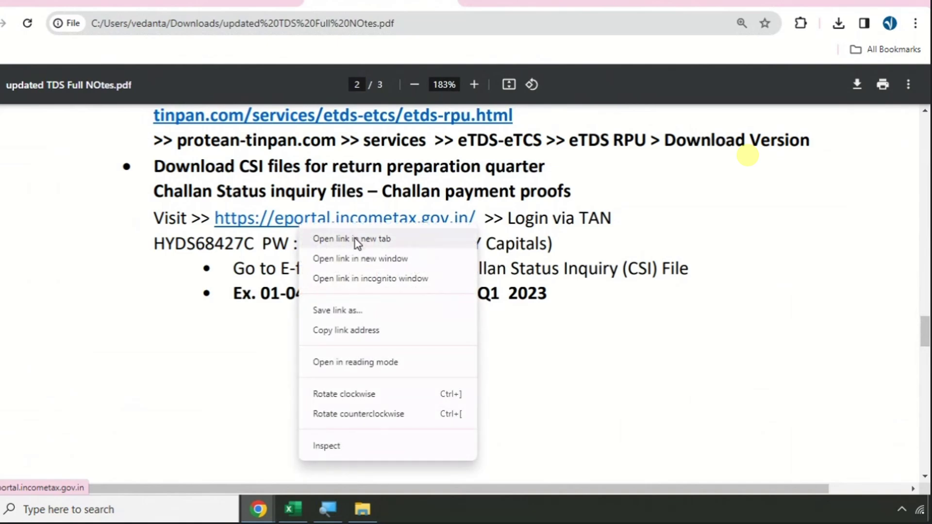
{"action": "left_click", "coordinate": [358, 241]}
{"action": "left_click", "coordinate": [763, 2]}
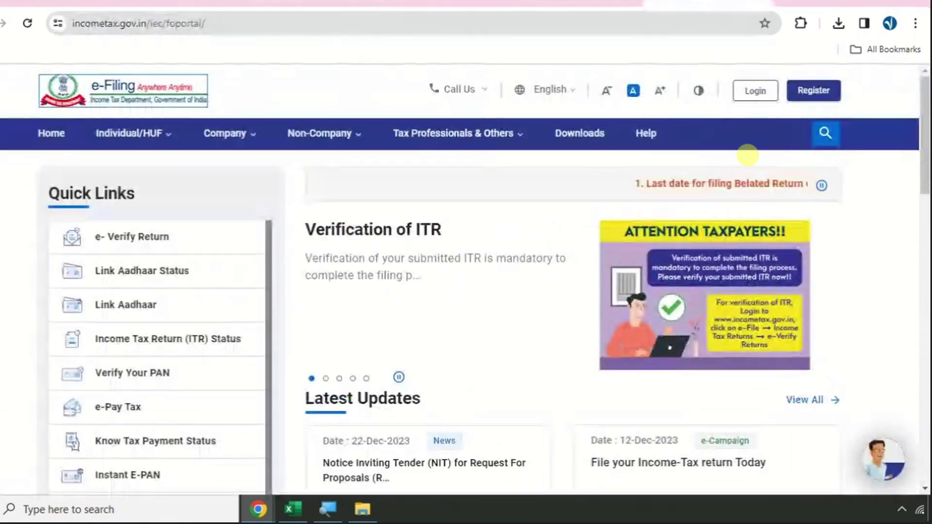
{"action": "left_click", "coordinate": [490, 2]}
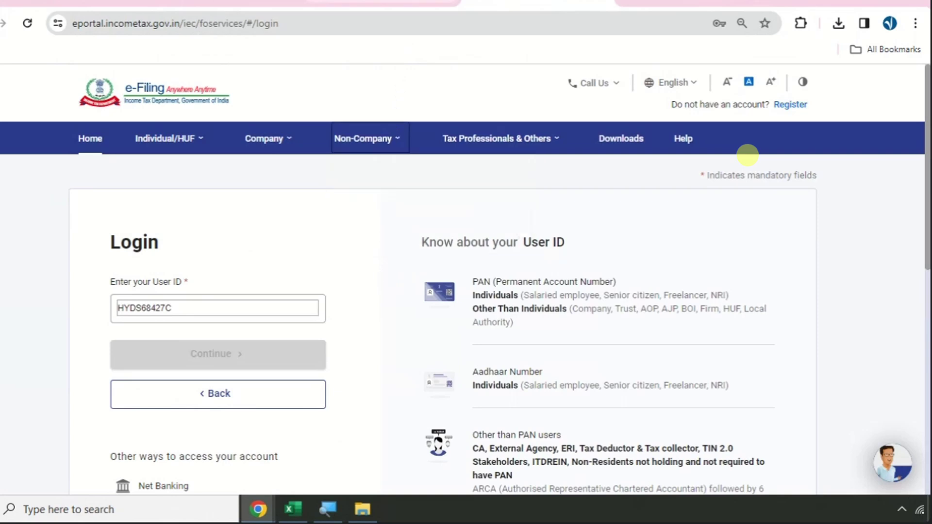
- Copy the TAN user ID from the notes and enter it on the login page
{"action": "left_click", "coordinate": [381, 4]}
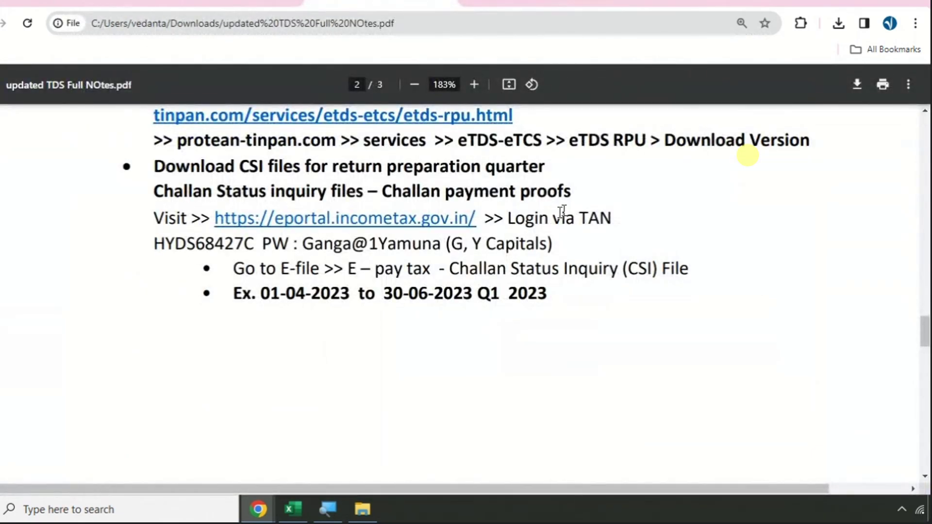
{"action": "left_click_drag", "start_coordinate": [506, 216], "coordinate": [625, 216]}
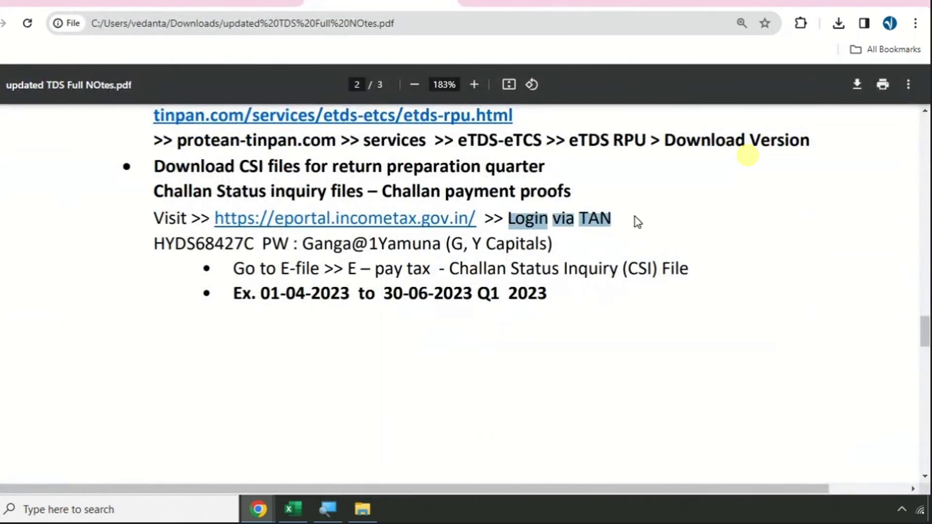
{"action": "double_click", "coordinate": [217, 244]}
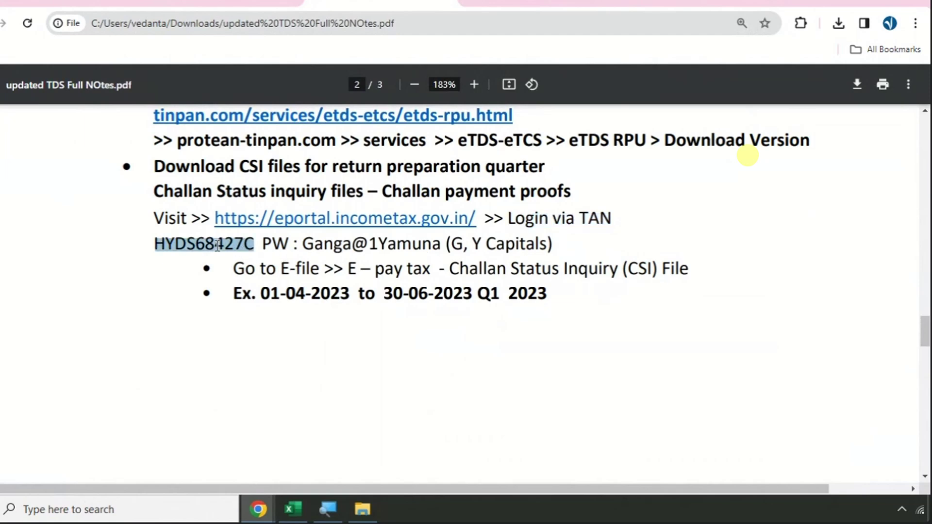
{"action": "left_click", "coordinate": [503, 7]}
{"action": "left_click", "coordinate": [199, 312]}
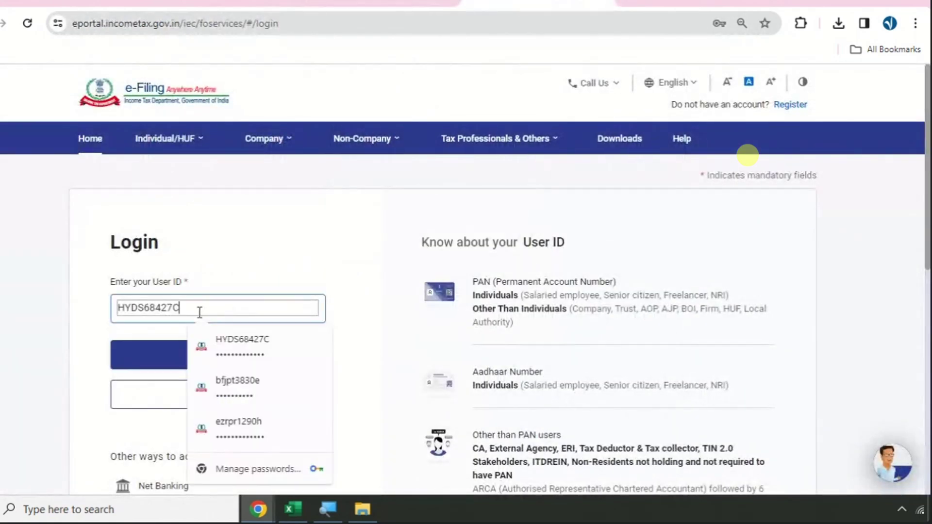
{"action": "left_click", "coordinate": [172, 354]}
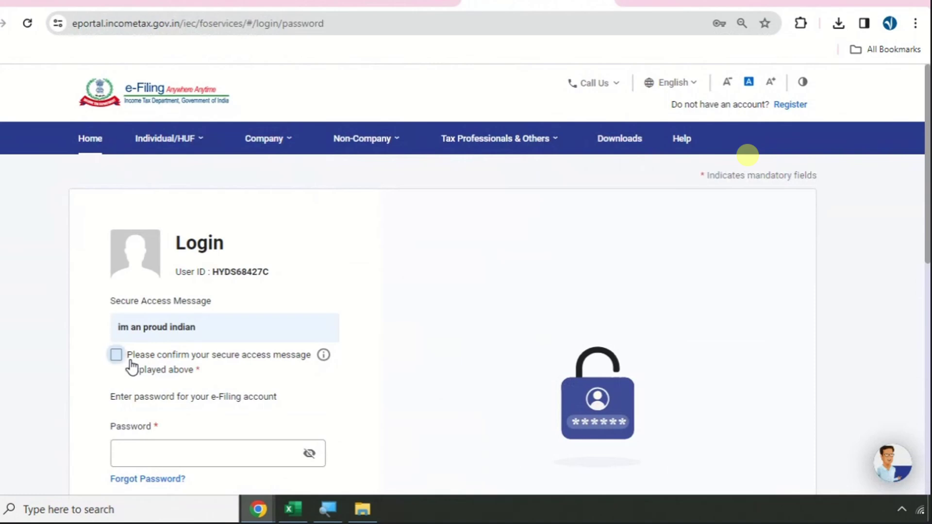
{"action": "left_click", "coordinate": [129, 367]}
- Fill in the saved account password, reveal it to check, and log in
{"action": "scroll", "coordinate": [196, 345], "scroll_direction": "down", "scroll_amount": 1}
{"action": "left_click", "coordinate": [191, 380]}
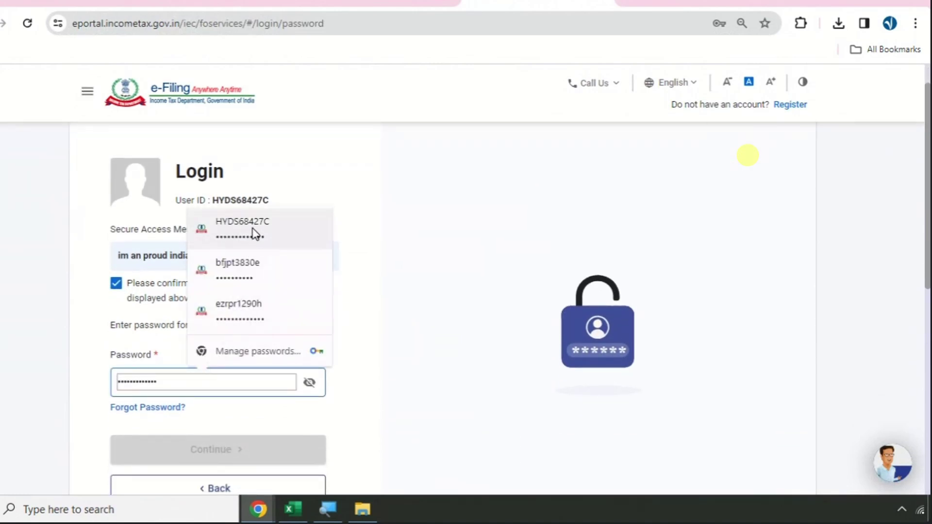
{"action": "left_click", "coordinate": [256, 236]}
{"action": "left_click", "coordinate": [309, 382]}
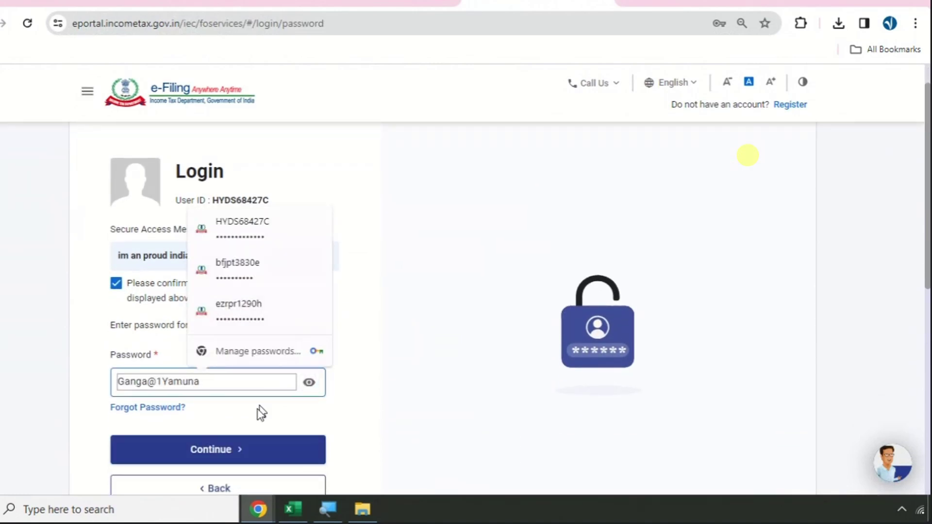
{"action": "left_click", "coordinate": [232, 452]}
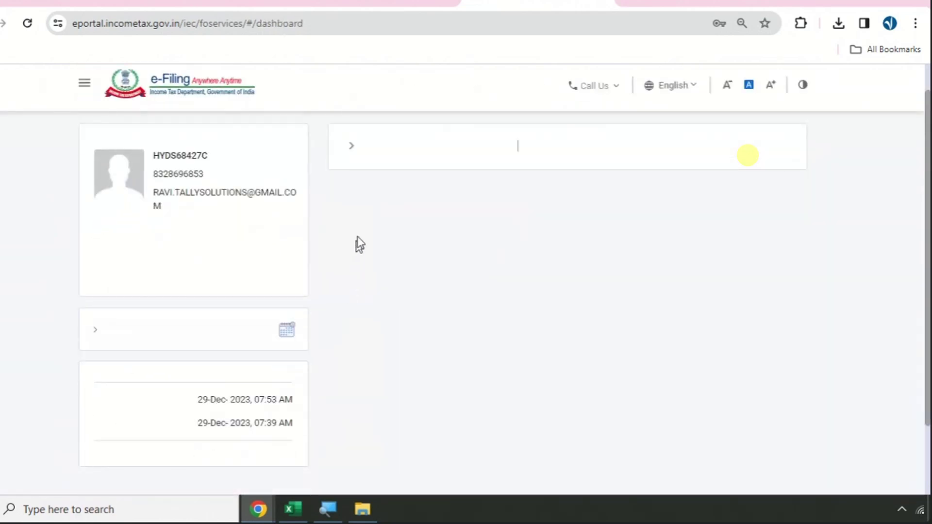
- Mark the notes' steps for reaching the CSI file download, then return to the dashboard
{"action": "left_click", "coordinate": [407, 4]}
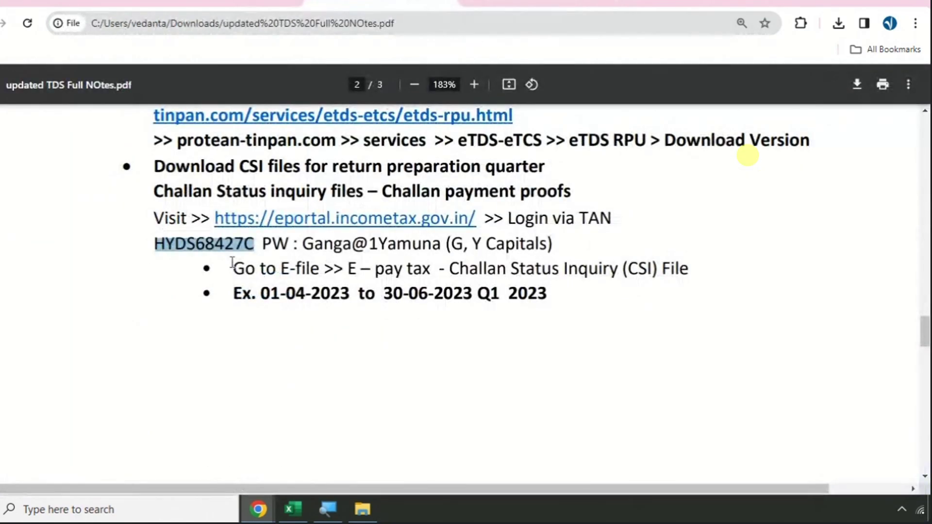
{"action": "left_click_drag", "start_coordinate": [236, 267], "coordinate": [720, 272]}
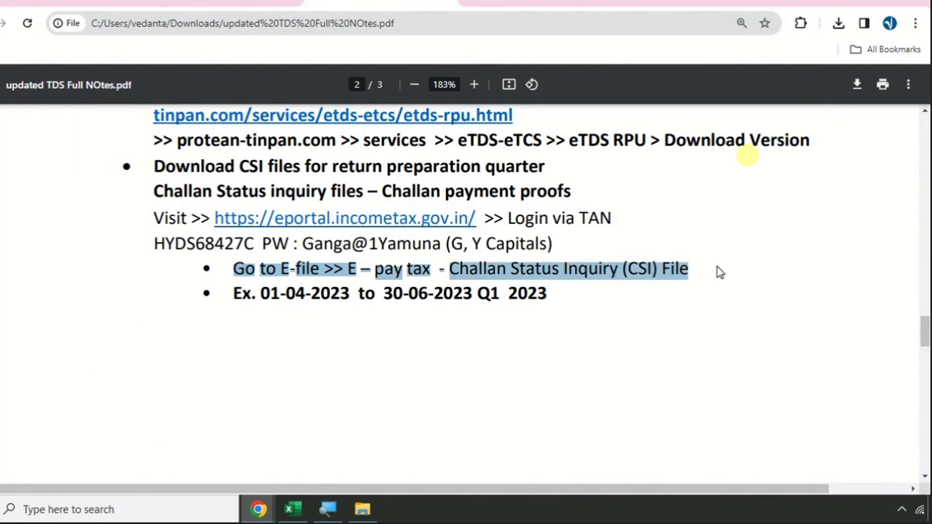
{"action": "left_click", "coordinate": [536, 4]}
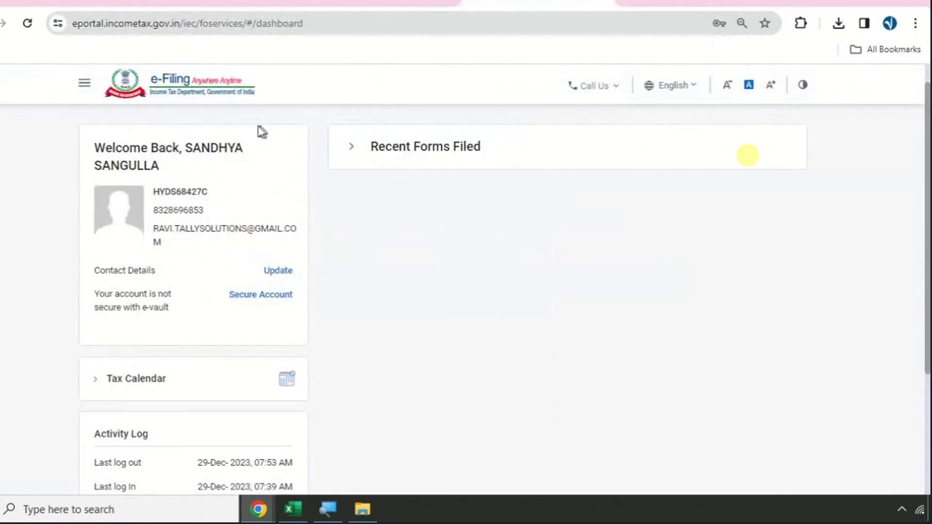
- Go to e-File > e-Pay Tax, check Payment History, then select the Challan Status Inquiry (CSI) File tab
{"action": "left_click", "coordinate": [173, 126]}
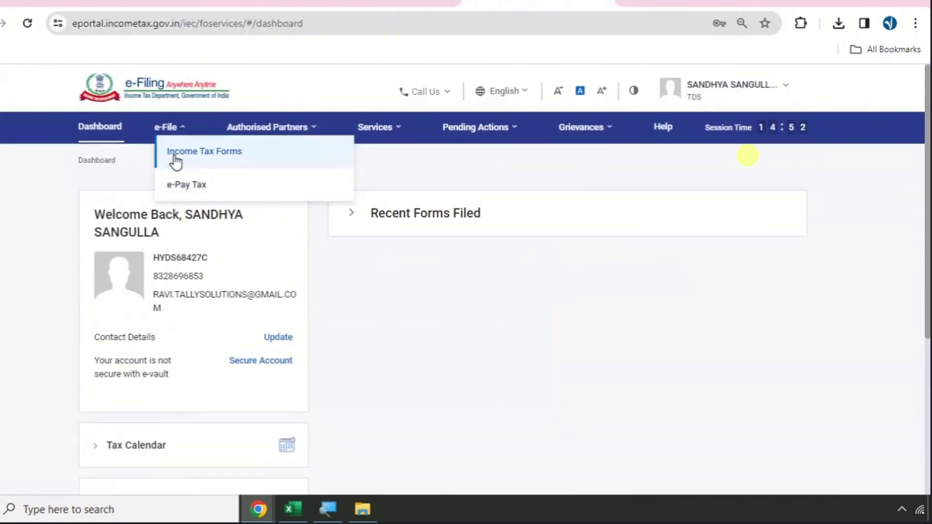
{"action": "left_click", "coordinate": [184, 196]}
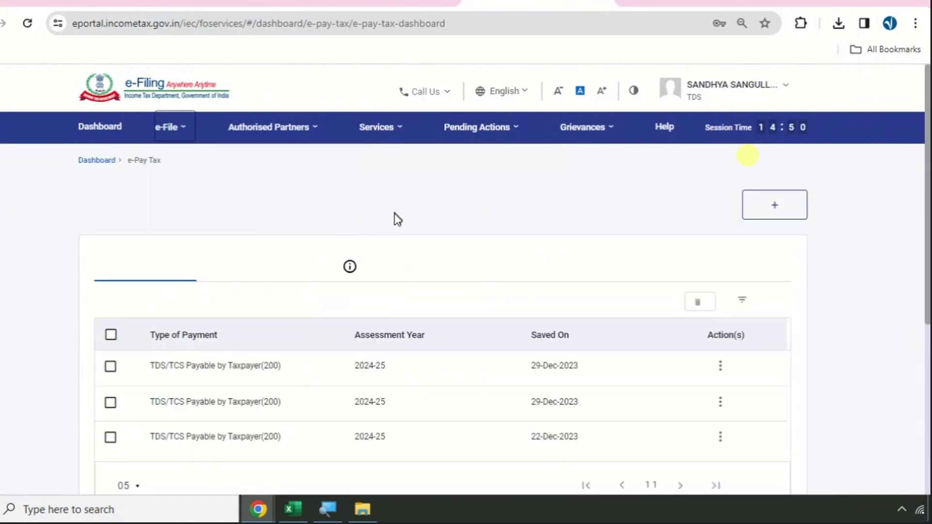
{"action": "scroll", "coordinate": [443, 213], "scroll_direction": "down", "scroll_amount": 2}
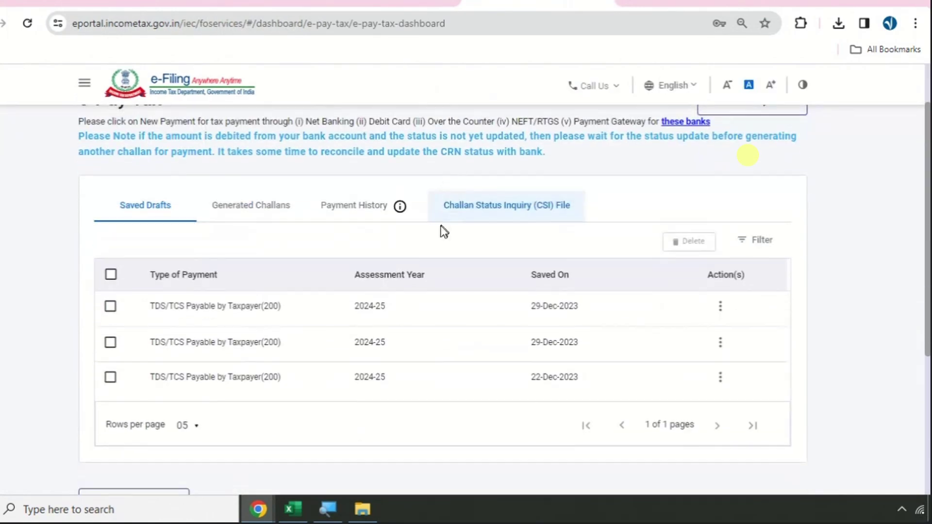
{"action": "left_click", "coordinate": [348, 214]}
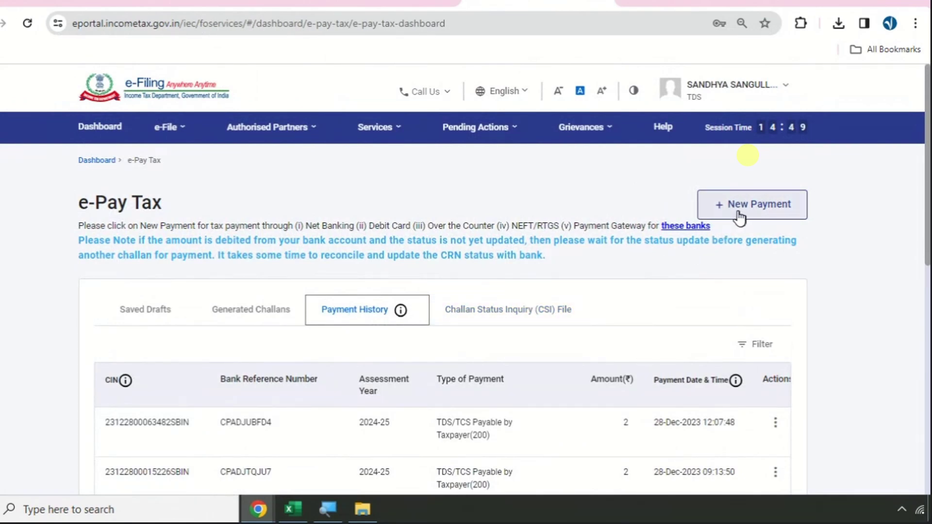
{"action": "left_click", "coordinate": [491, 322]}
{"action": "scroll", "coordinate": [466, 284], "scroll_direction": "down", "scroll_amount": 5}
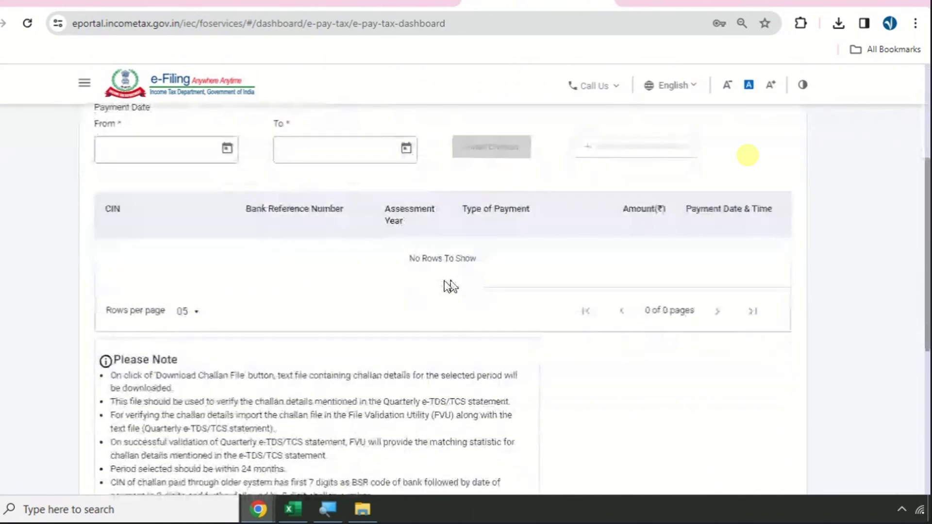
{"action": "scroll", "coordinate": [194, 229], "scroll_direction": "up", "scroll_amount": 2}
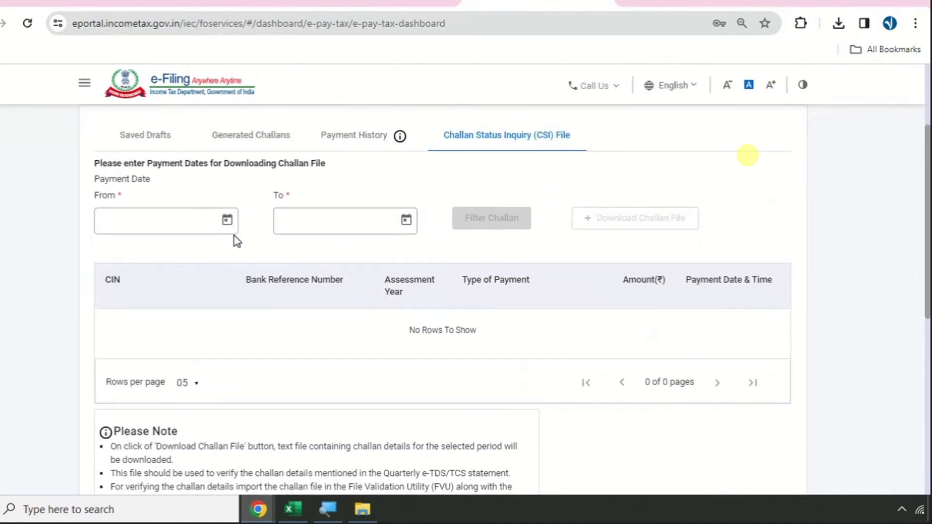
- Set the CSI From payment date to 01-Apr-2023
{"action": "left_click", "coordinate": [226, 220]}
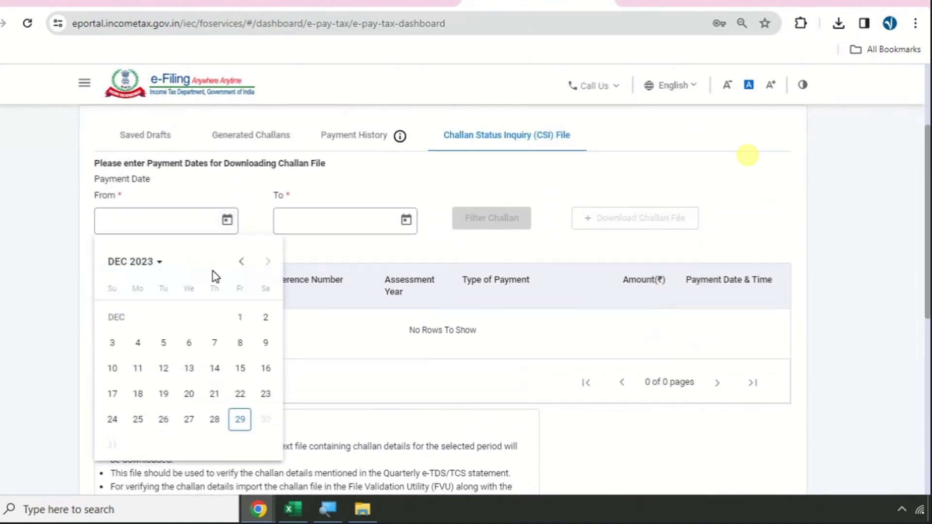
{"action": "left_click", "coordinate": [240, 262]}
{"action": "left_click", "coordinate": [240, 262]}
{"action": "left_click", "coordinate": [240, 262]}
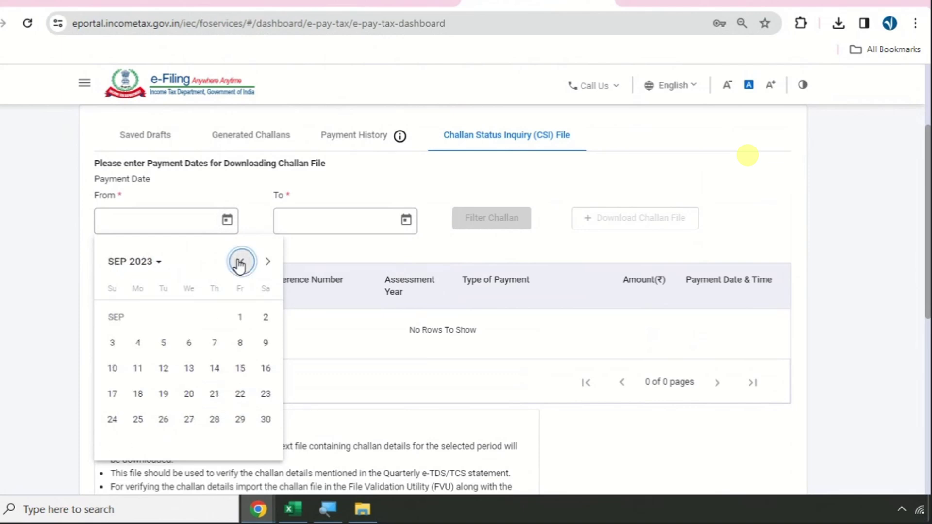
{"action": "left_click", "coordinate": [240, 262]}
{"action": "left_click", "coordinate": [239, 262]}
{"action": "left_click", "coordinate": [240, 262]}
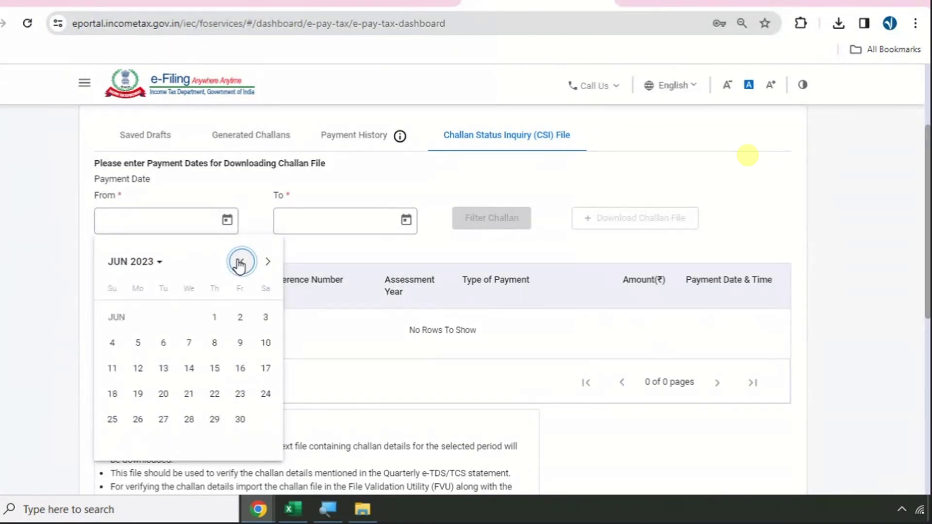
{"action": "left_click", "coordinate": [240, 262]}
{"action": "left_click", "coordinate": [240, 262]}
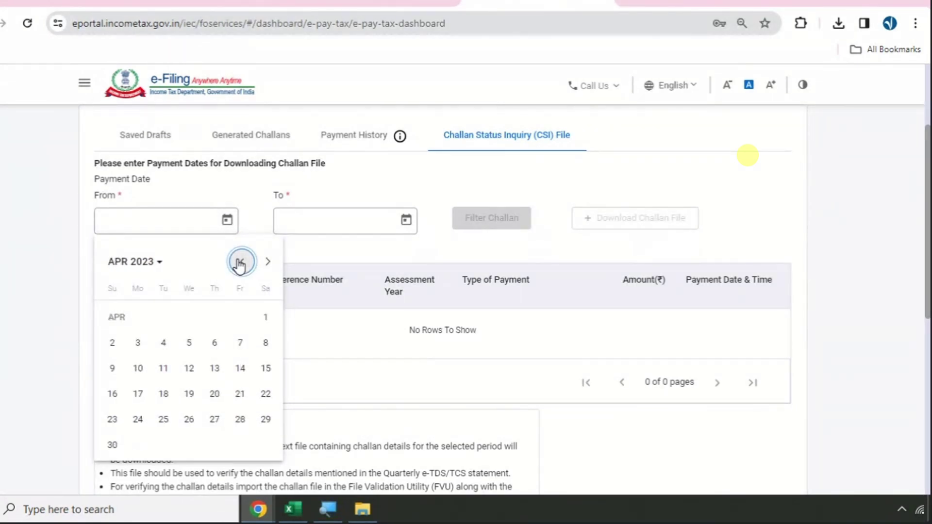
{"action": "left_click", "coordinate": [264, 317]}
- Set the CSI To payment date to 30-Jun-2023
{"action": "left_click", "coordinate": [339, 220]}
{"action": "left_click", "coordinate": [406, 222]}
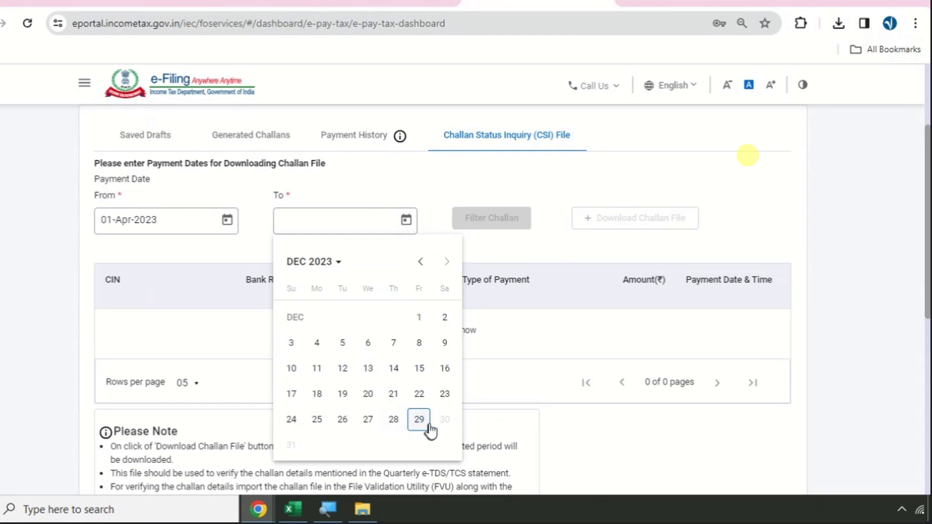
{"action": "left_click", "coordinate": [421, 264]}
{"action": "left_click", "coordinate": [421, 265]}
{"action": "left_click", "coordinate": [421, 265]}
{"action": "left_click", "coordinate": [420, 264]}
{"action": "left_click", "coordinate": [420, 264]}
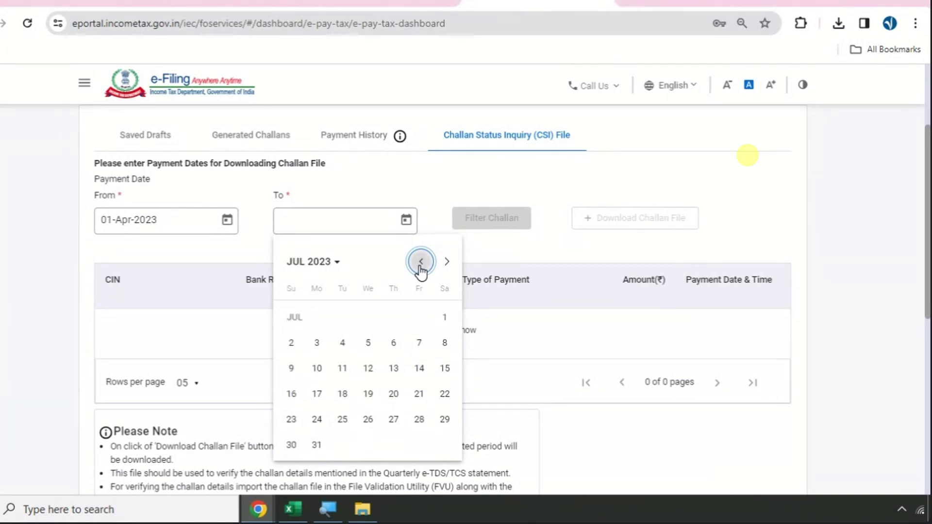
{"action": "left_click", "coordinate": [420, 264]}
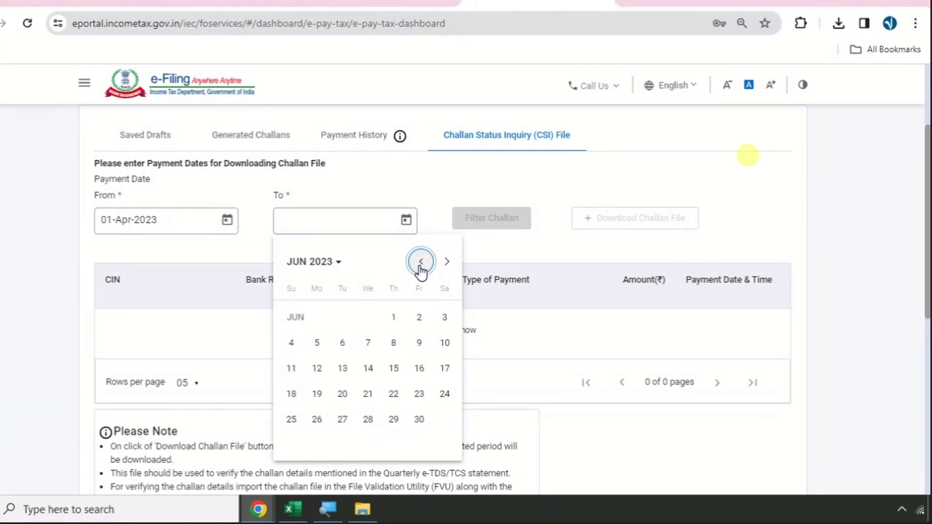
{"action": "left_click", "coordinate": [419, 419]}
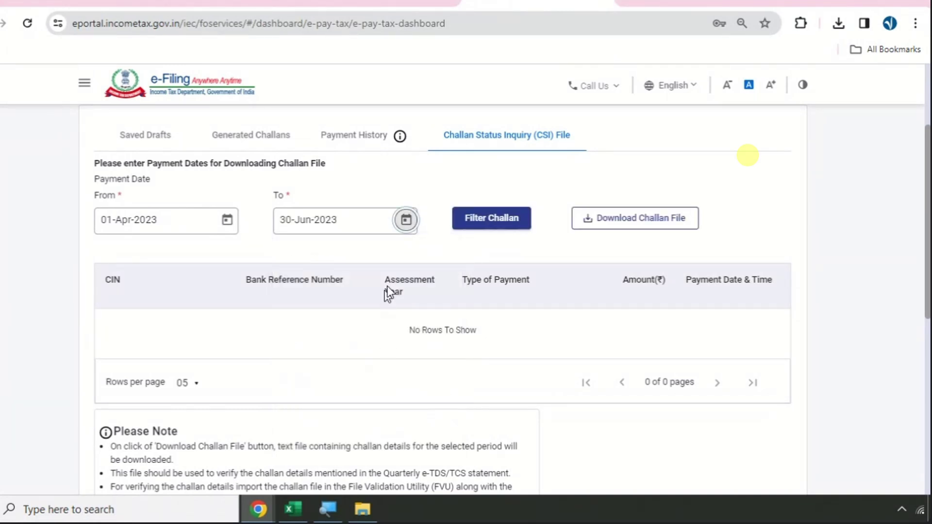
{"action": "left_click", "coordinate": [293, 509]}
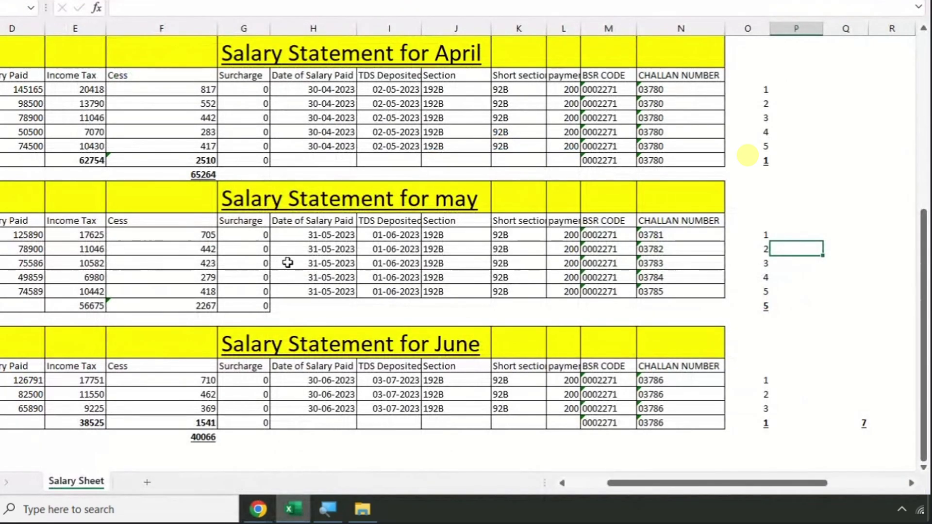
- Find the June salary statement and confirm its TDS deposit date is 03-07-2023
{"action": "scroll", "coordinate": [383, 398], "scroll_direction": "up", "scroll_amount": 3}
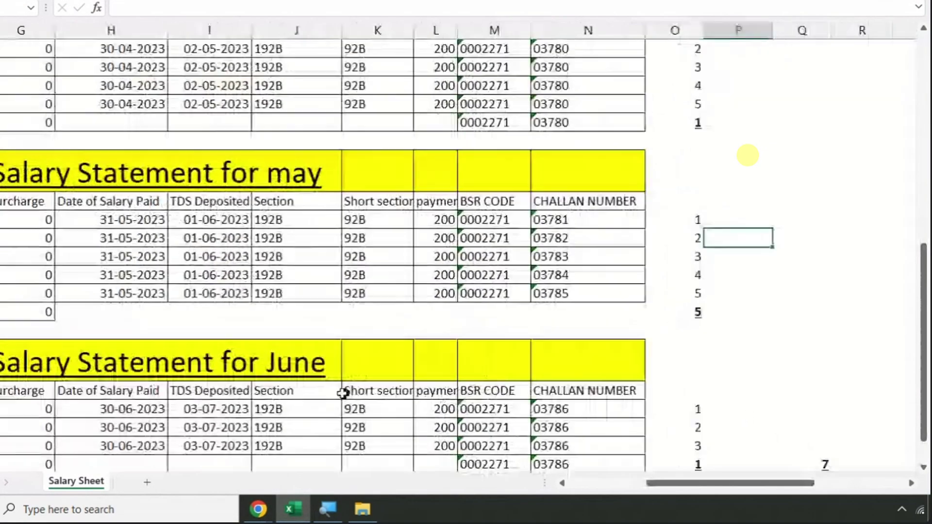
{"action": "left_click_drag", "start_coordinate": [650, 482], "coordinate": [569, 484]}
{"action": "scroll", "coordinate": [569, 367], "scroll_direction": "down", "scroll_amount": 3}
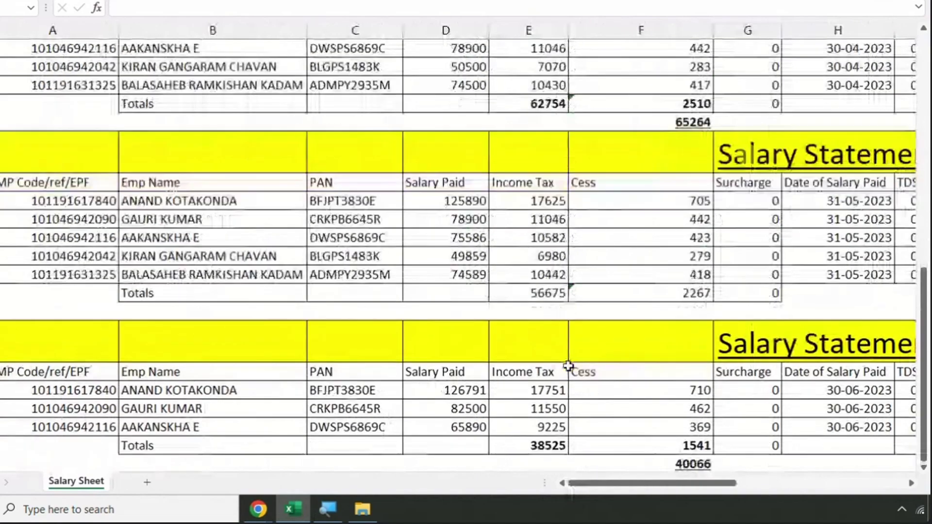
{"action": "scroll", "coordinate": [569, 366], "scroll_direction": "down", "scroll_amount": 1}
{"action": "left_click_drag", "start_coordinate": [636, 483], "coordinate": [682, 483]}
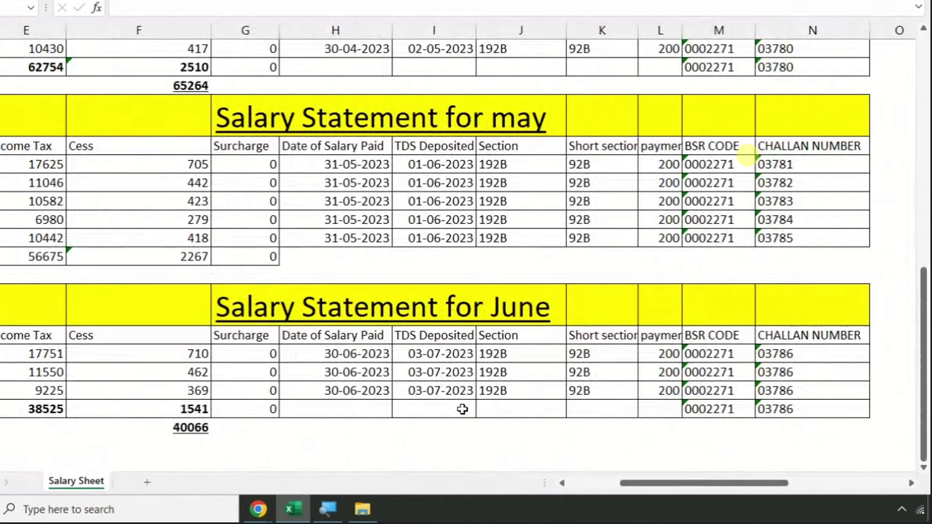
{"action": "left_click", "coordinate": [419, 391]}
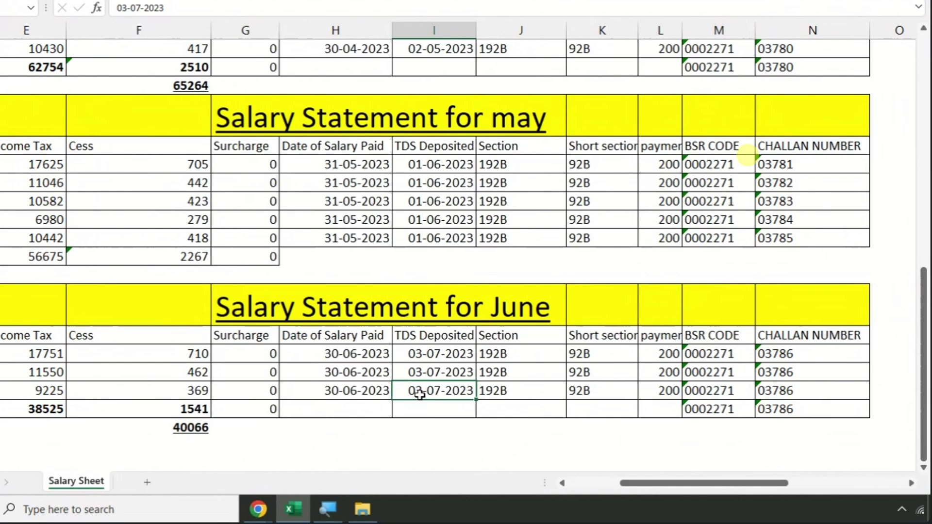
{"action": "key", "text": "alt+Tab"}
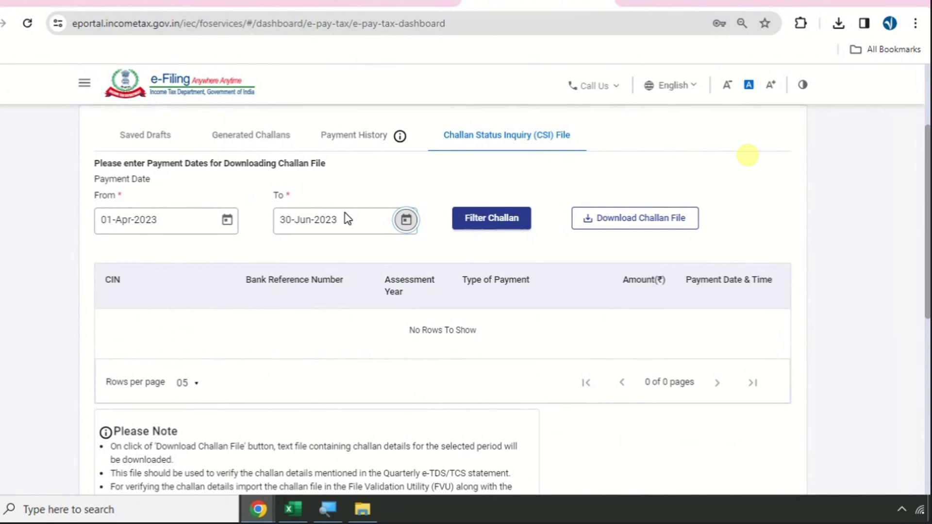
- Recheck the Excel deposit date, then change the CSI end date to 04-Jul-2023
{"action": "key", "text": "alt+Tab"}
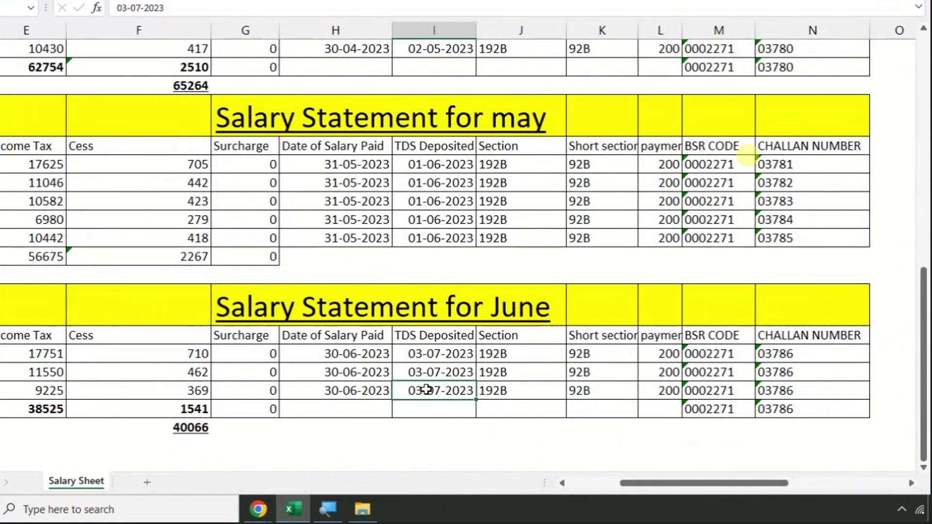
{"action": "key", "text": "alt+Tab"}
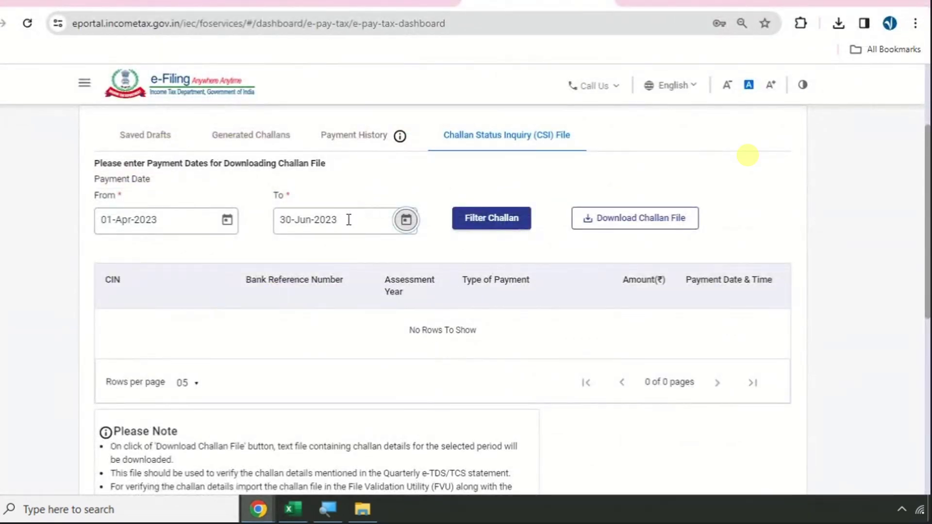
{"action": "left_click", "coordinate": [405, 220]}
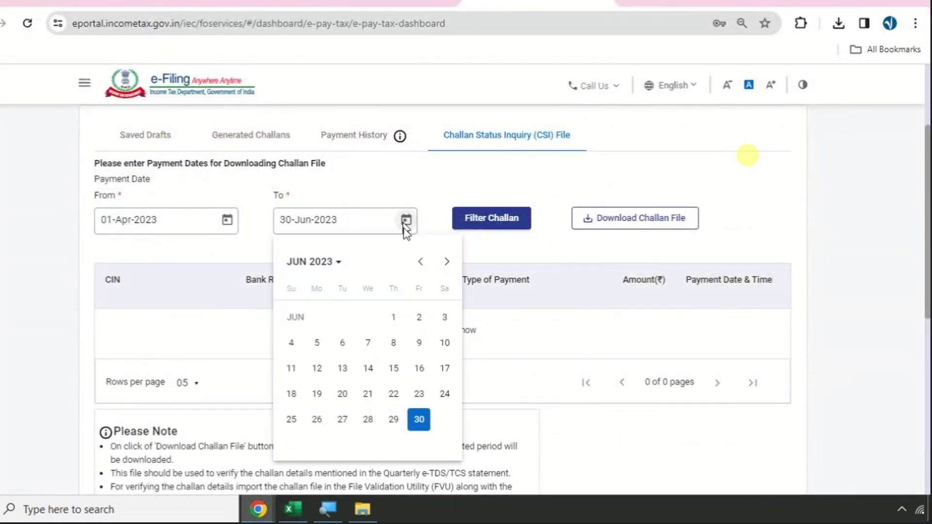
{"action": "left_click", "coordinate": [447, 263]}
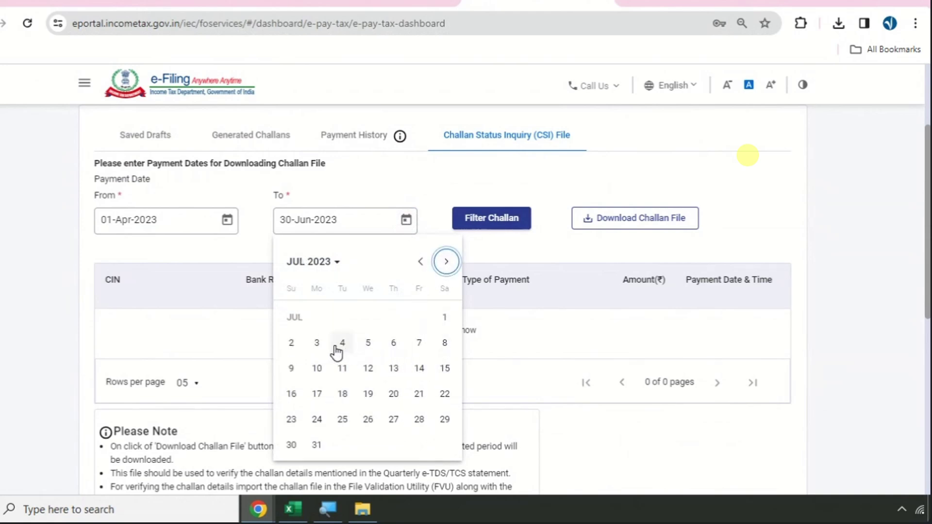
{"action": "left_click", "coordinate": [318, 345]}
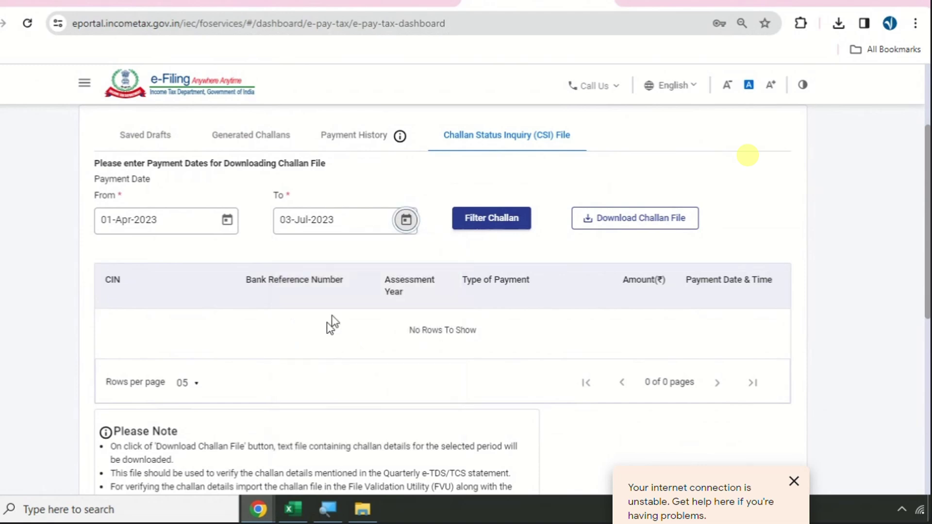
{"action": "left_click", "coordinate": [405, 220]}
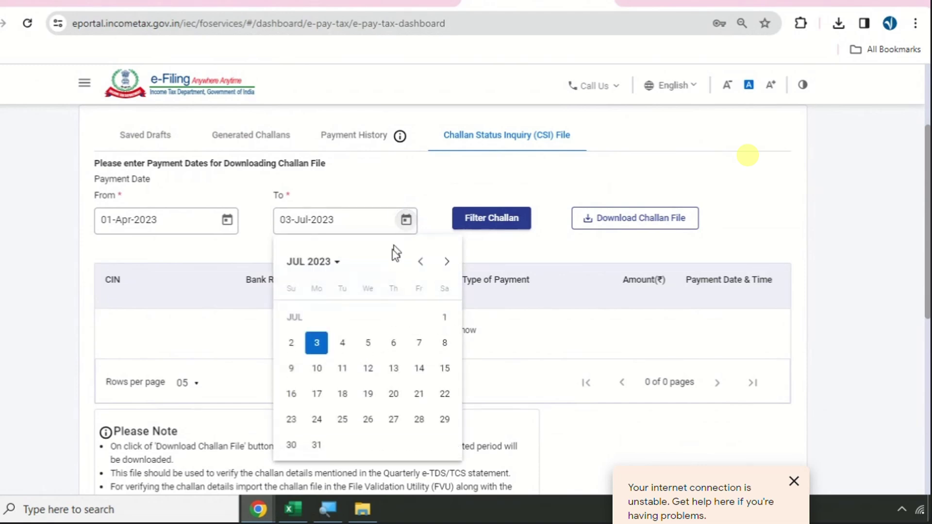
{"action": "left_click", "coordinate": [341, 346]}
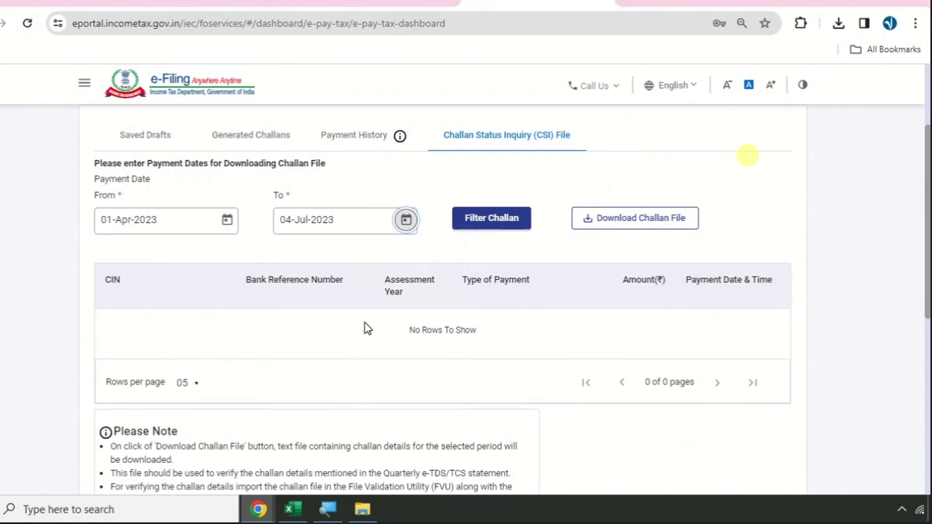
- Compare the 04-Jul-2023 end date against the salary sheet's deposit date once more
{"action": "key", "text": "alt+Tab"}
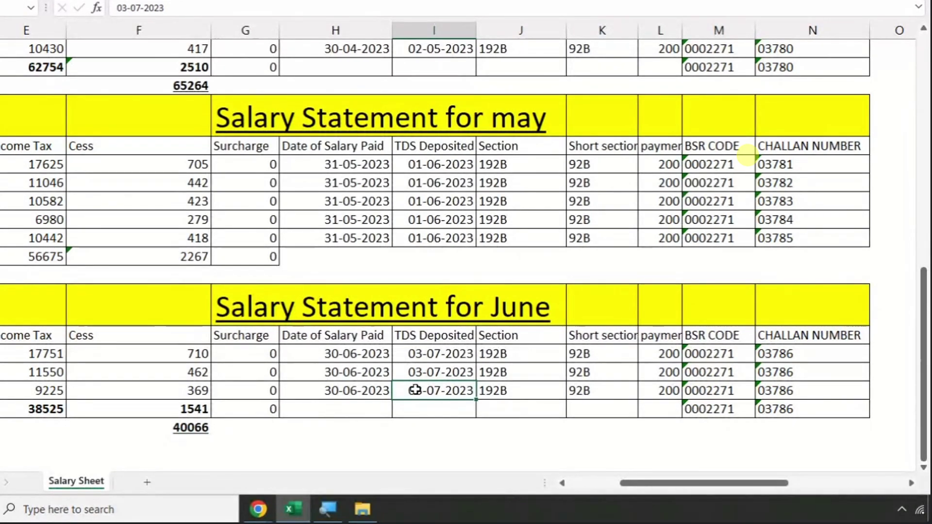
{"action": "key", "text": "alt+Tab"}
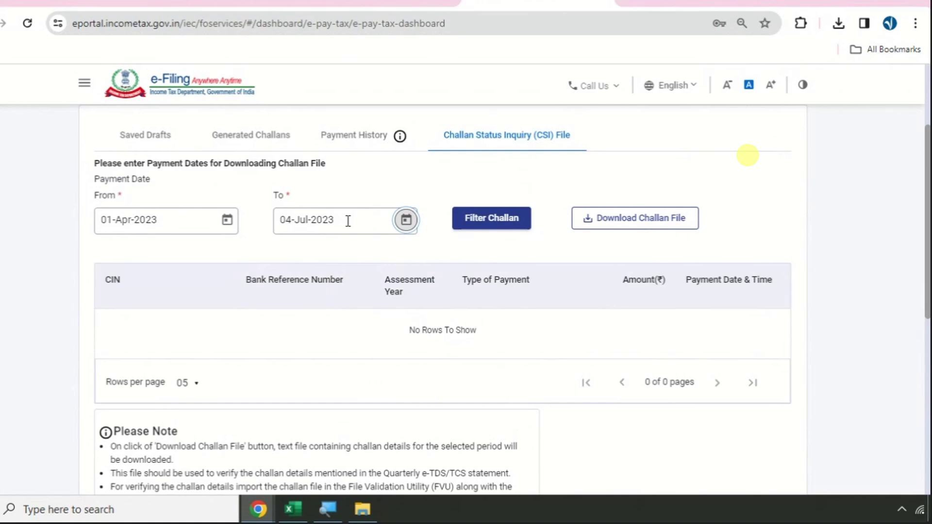
{"action": "key", "text": "alt+Tab"}
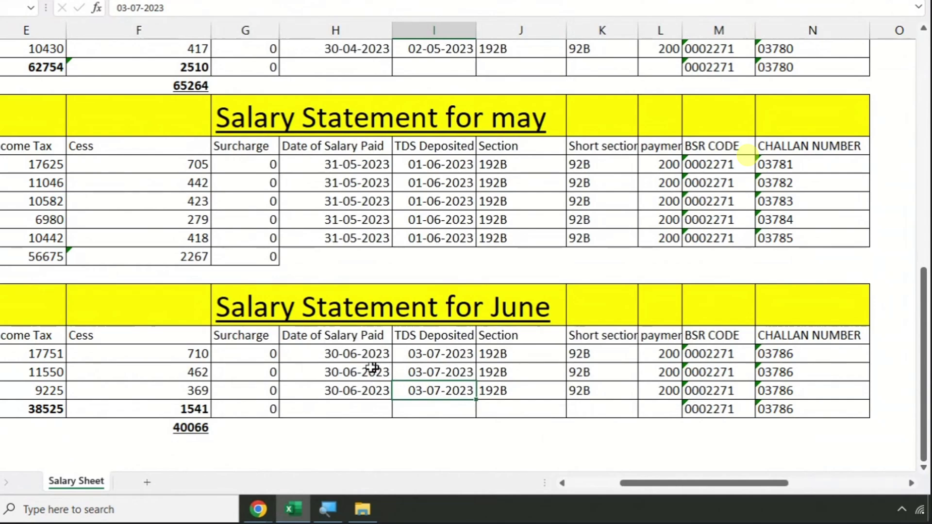
{"action": "key", "text": "alt+Tab"}
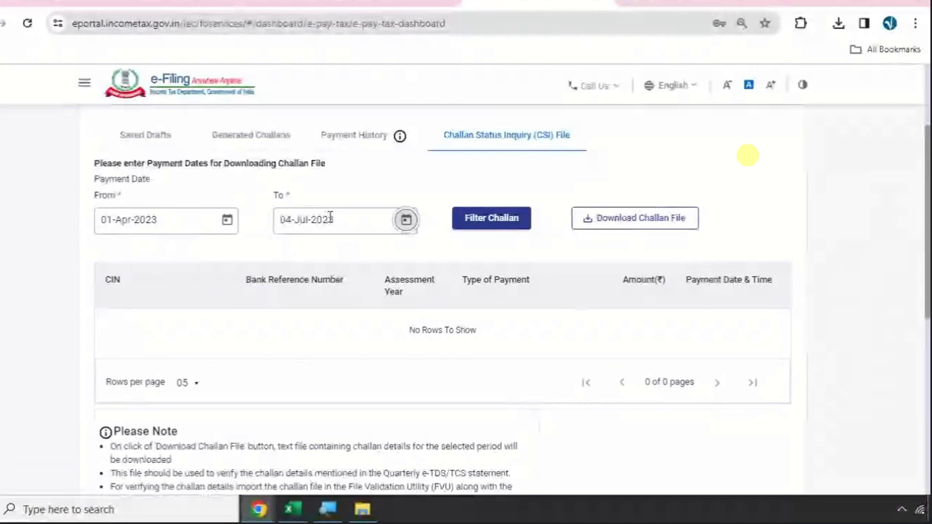
- Download the CSI challan file for the chosen dates and show it in its folder
{"action": "left_click", "coordinate": [641, 224]}
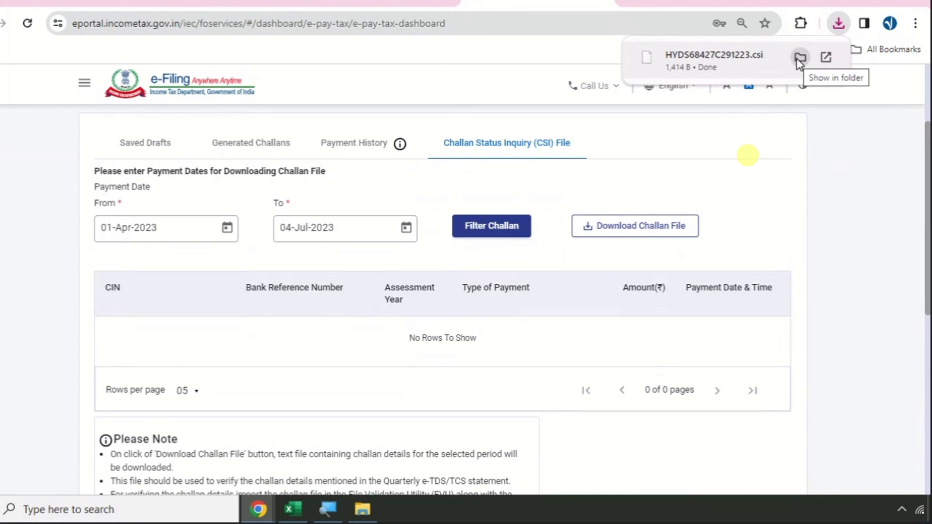
{"action": "left_click", "coordinate": [799, 59]}
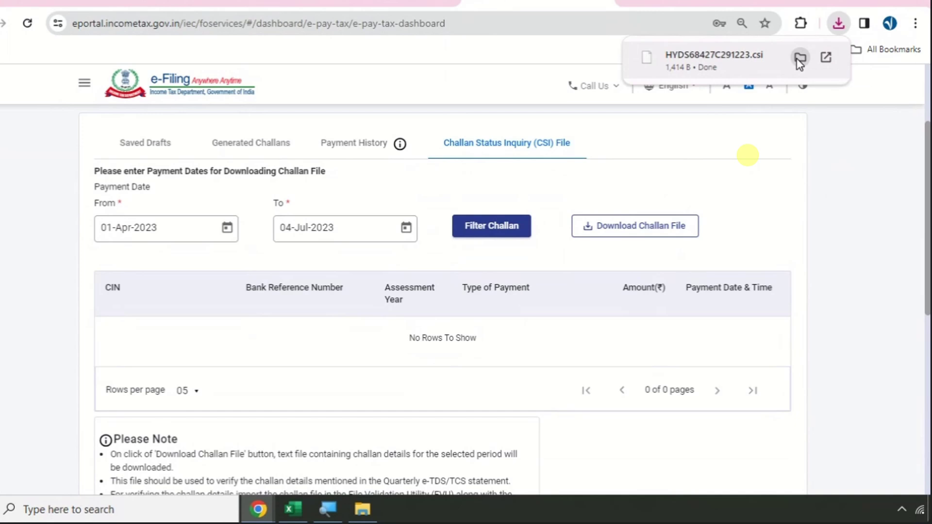
{"action": "left_click", "coordinate": [800, 59]}
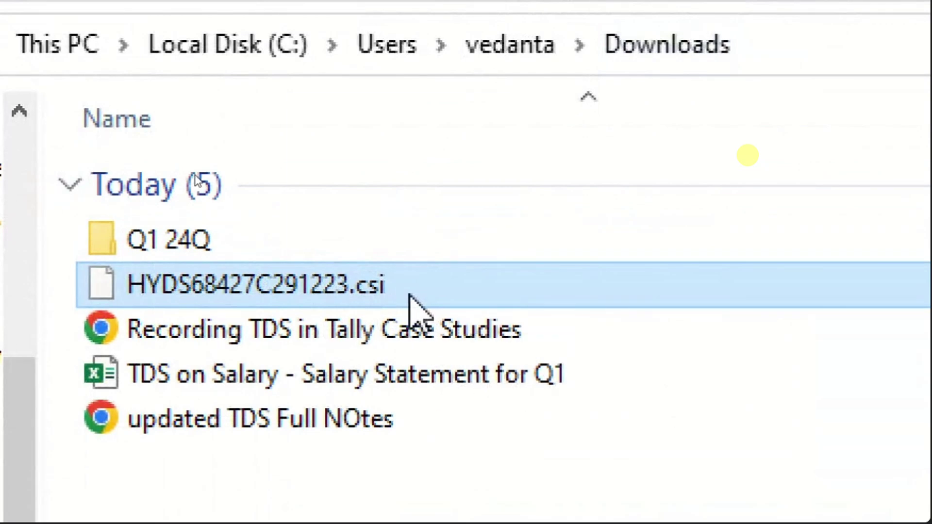
{"action": "left_click_drag", "start_coordinate": [412, 301], "coordinate": [332, 252]}
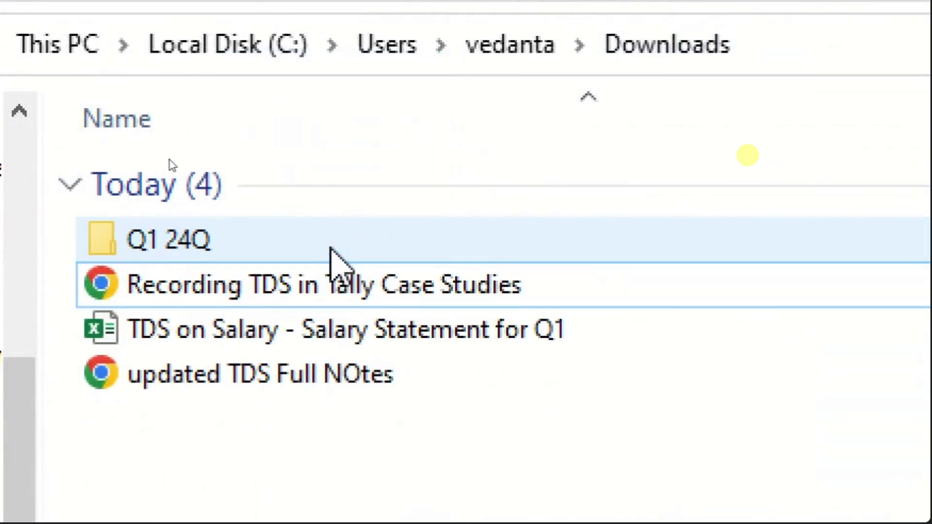
{"action": "double_click", "coordinate": [332, 251]}
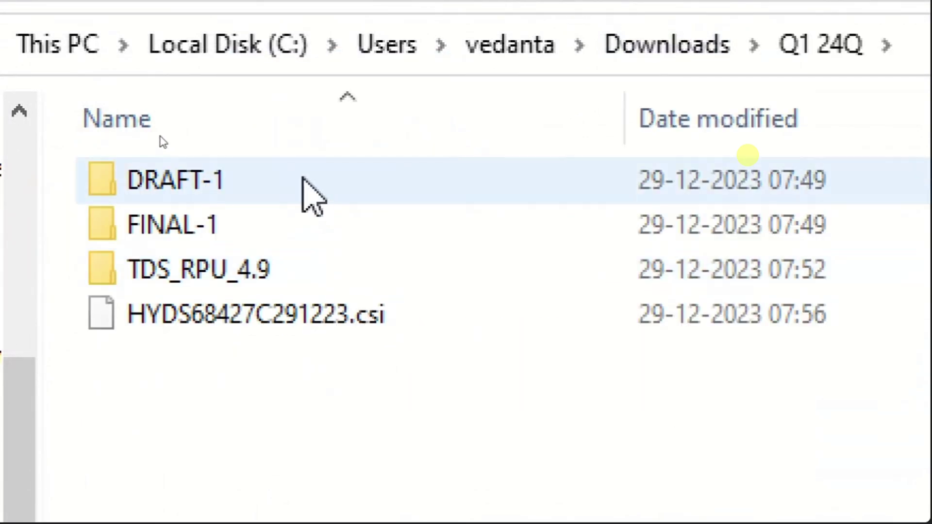
{"action": "left_click", "coordinate": [311, 194]}
{"action": "left_click", "coordinate": [277, 234]}
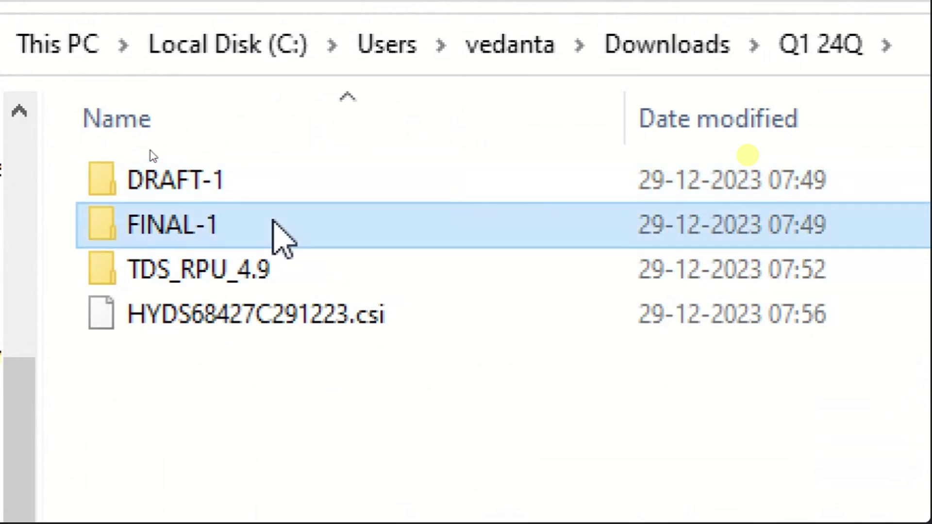
{"action": "left_click", "coordinate": [274, 277]}
{"action": "left_click", "coordinate": [277, 337]}
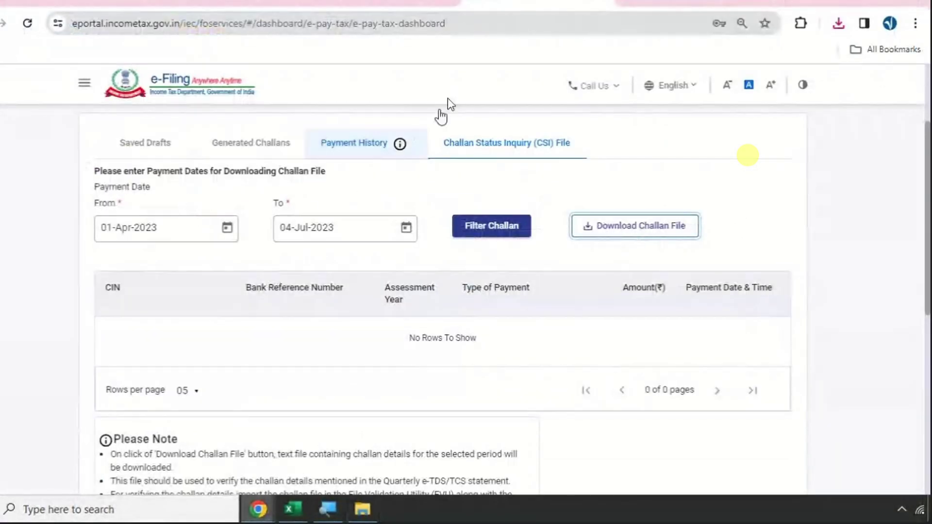
- In the TDS notes PDF, highlight the Download Required Software heading
{"action": "left_click", "coordinate": [383, 4]}
{"action": "scroll", "coordinate": [299, 235], "scroll_direction": "up", "scroll_amount": 6}
{"action": "scroll", "coordinate": [300, 236], "scroll_direction": "up", "scroll_amount": 6}
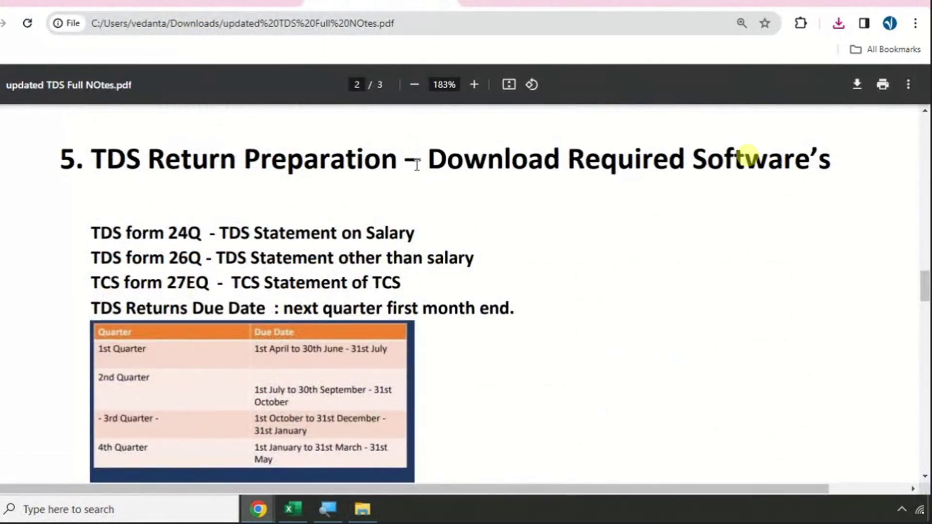
{"action": "left_click_drag", "start_coordinate": [425, 162], "coordinate": [827, 200]}
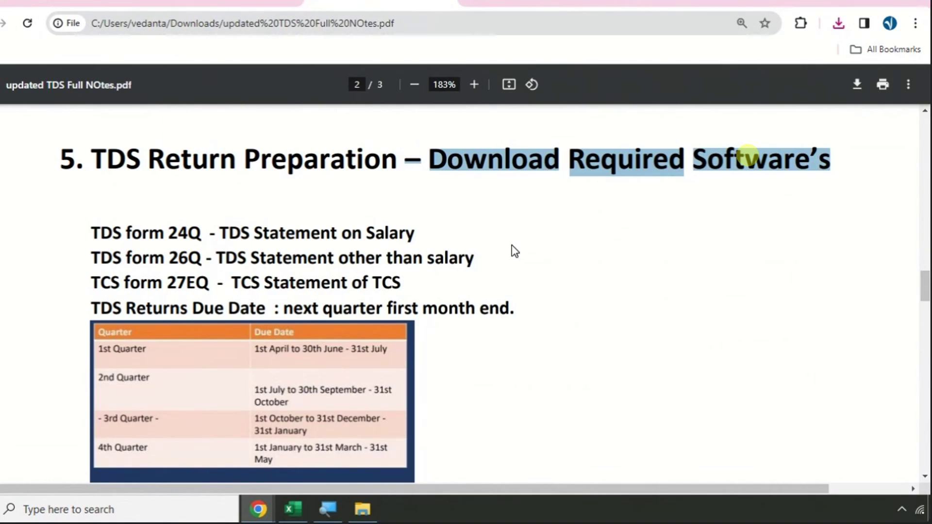
{"action": "scroll", "coordinate": [470, 252], "scroll_direction": "down", "scroll_amount": 15}
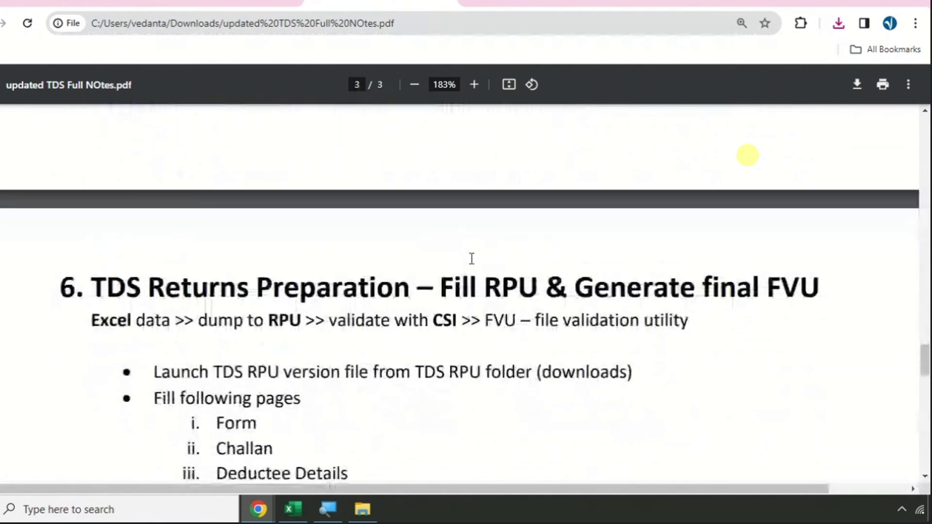
{"action": "scroll", "coordinate": [472, 258], "scroll_direction": "down", "scroll_amount": 3}
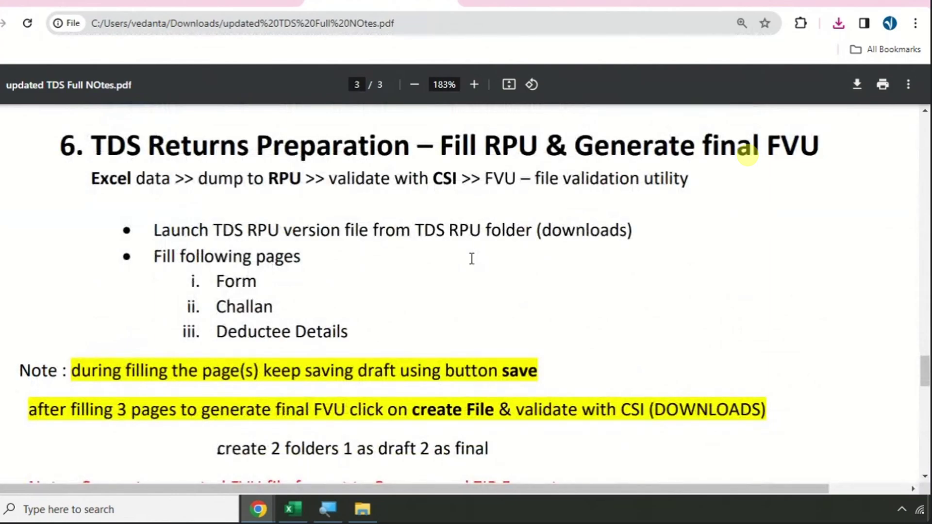
- Glance at the salary sheet, then highlight the CSI validation and file validation utility notes
{"action": "left_click", "coordinate": [292, 508]}
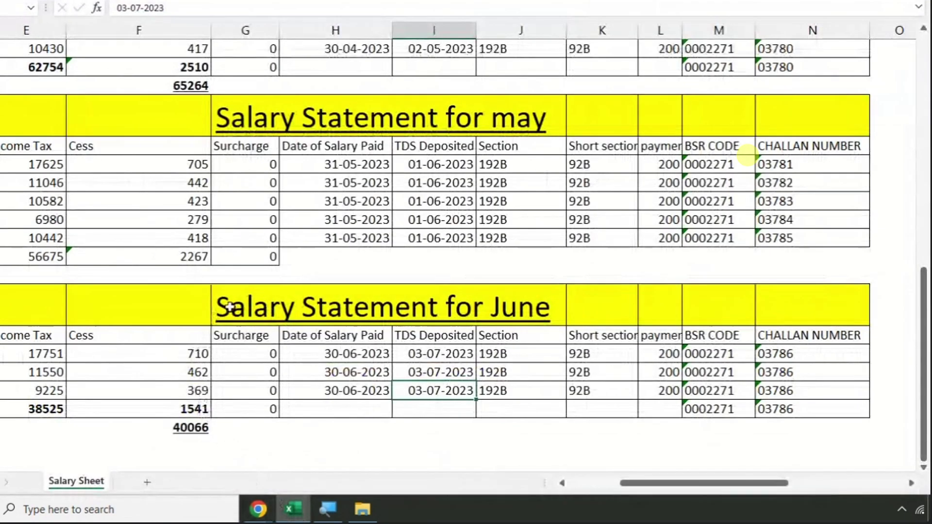
{"action": "scroll", "coordinate": [230, 306], "scroll_direction": "up", "scroll_amount": 4}
{"action": "scroll", "coordinate": [231, 305], "scroll_direction": "down", "scroll_amount": 2, "text": "ctrl"}
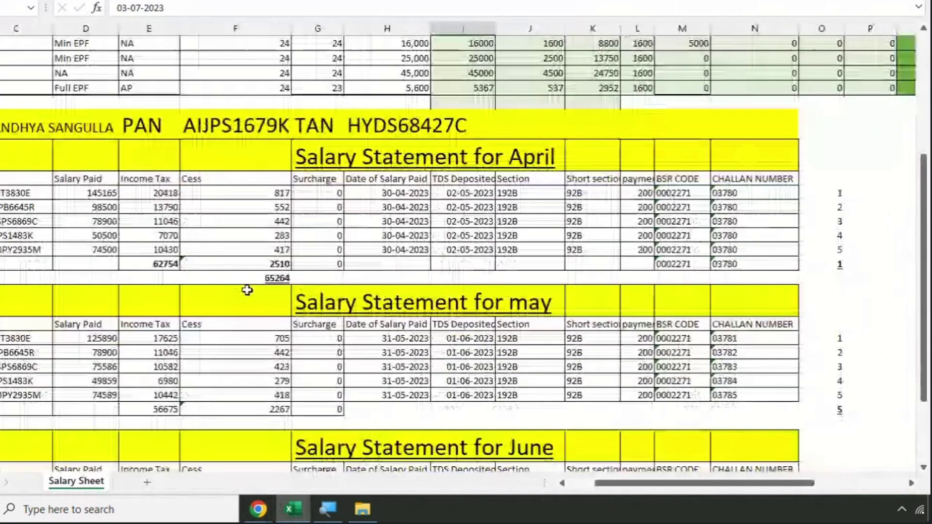
{"action": "key", "text": "alt+Tab"}
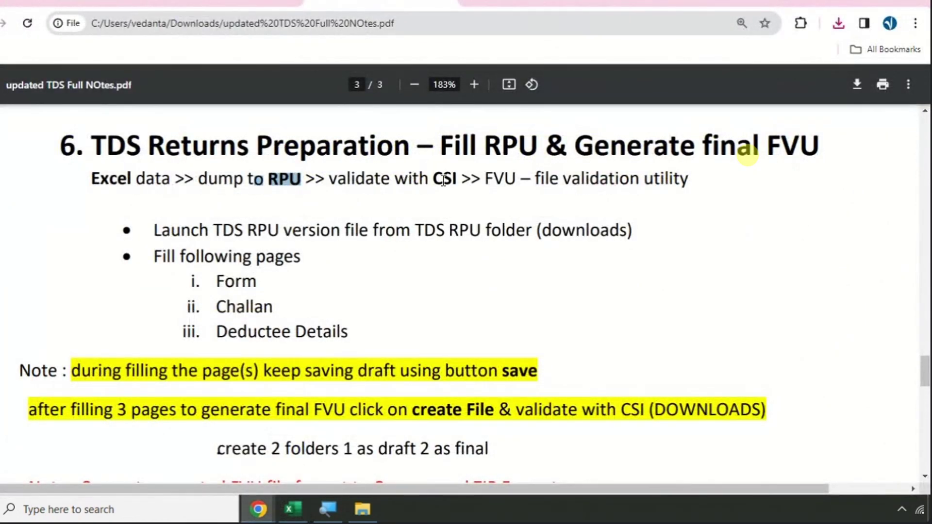
{"action": "left_click_drag", "start_coordinate": [421, 179], "coordinate": [511, 178]}
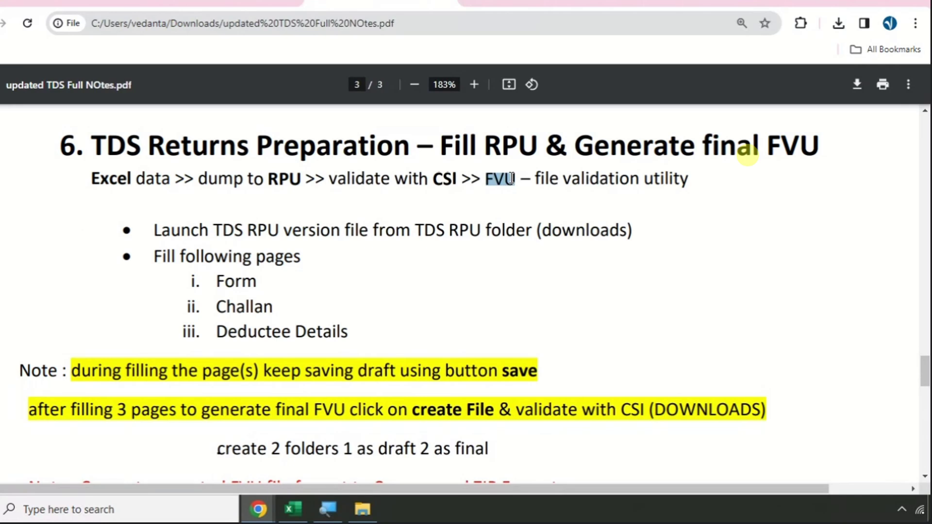
{"action": "left_click_drag", "start_coordinate": [573, 178], "coordinate": [678, 175]}
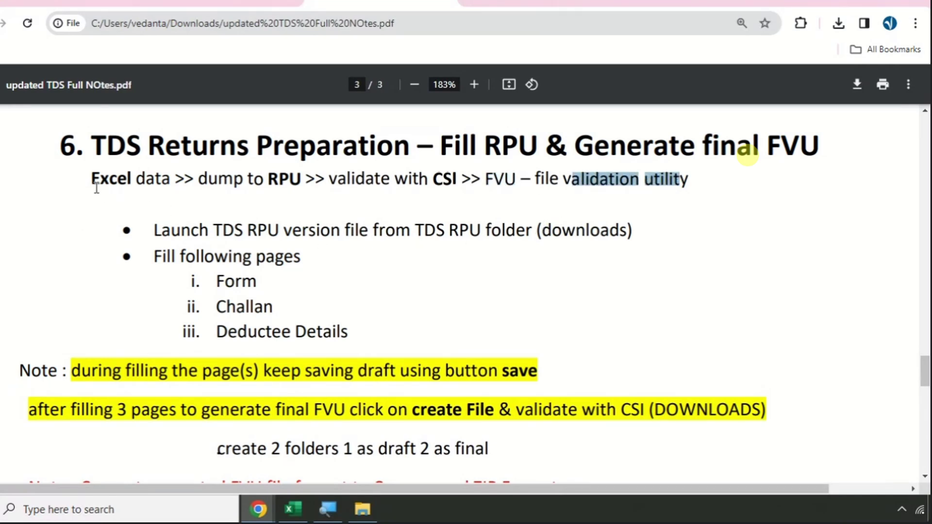
- Highlight the section 6 instruction to launch TDS RPU, then bring up the Q1 24Q folder
{"action": "left_click", "coordinate": [292, 508]}
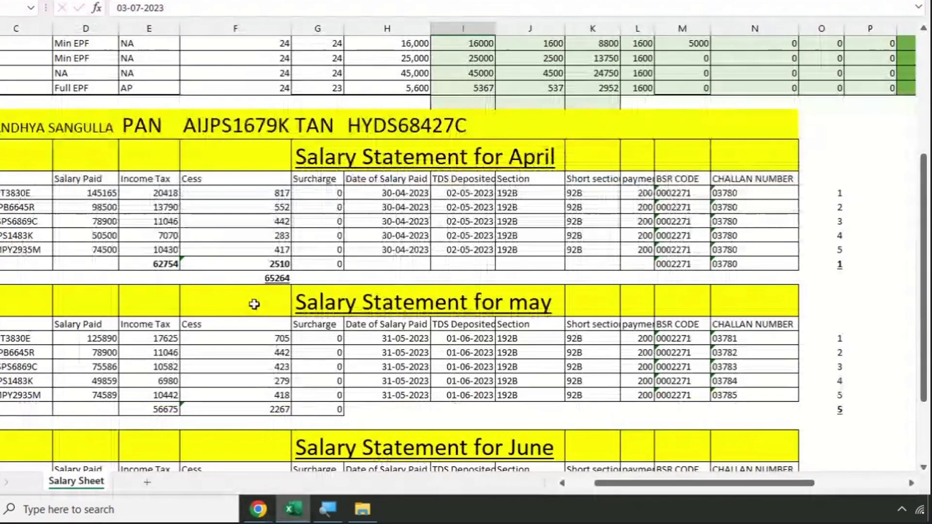
{"action": "left_click", "coordinate": [292, 508]}
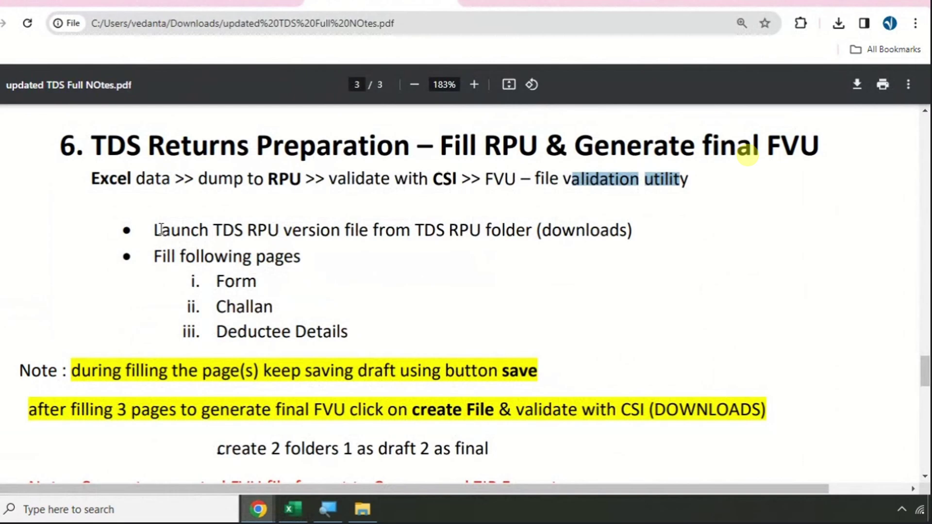
{"action": "left_click_drag", "start_coordinate": [161, 229], "coordinate": [274, 229]}
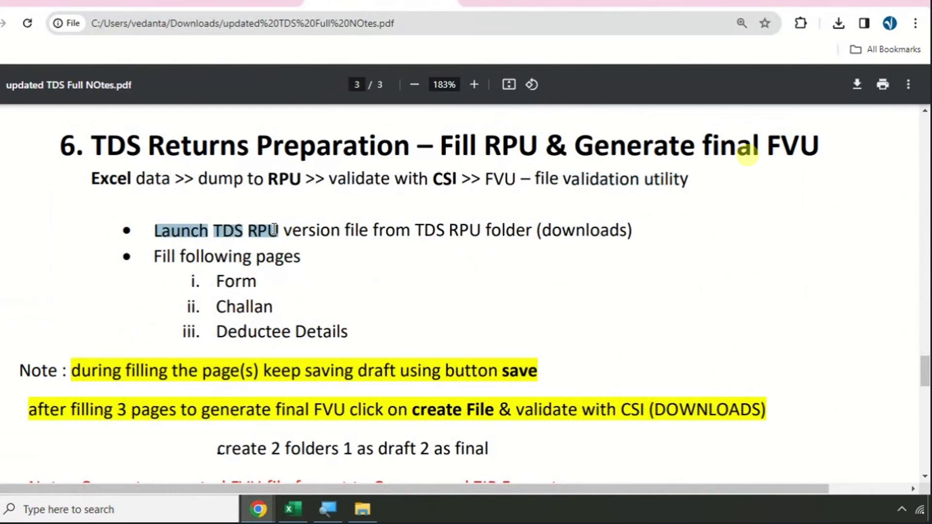
{"action": "left_click_drag", "start_coordinate": [274, 229], "coordinate": [549, 235]}
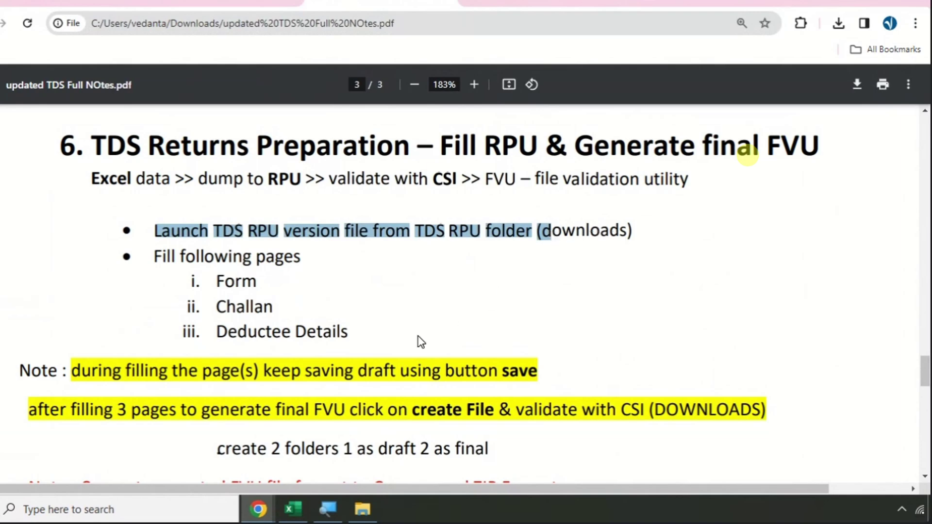
{"action": "left_click", "coordinate": [362, 509]}
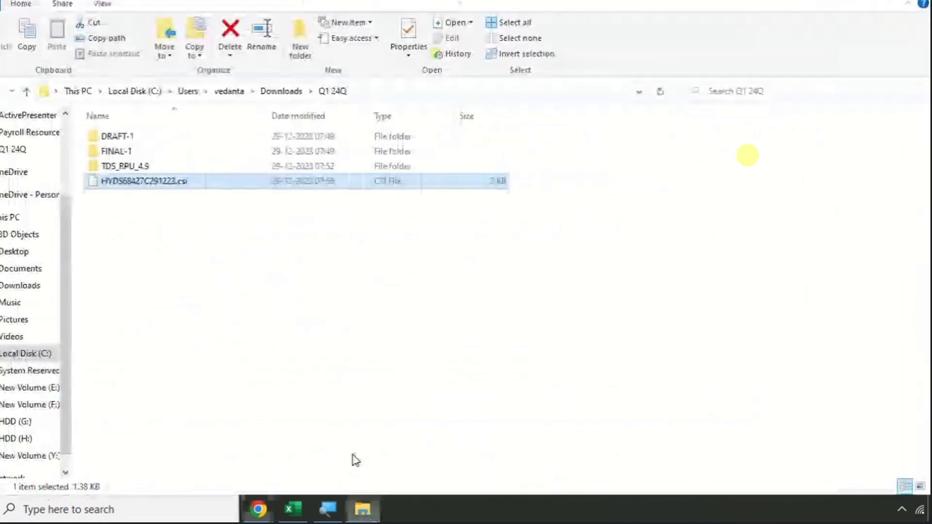
- Open the TDS_RPU_4.9 folder in Q1 24Q and check the RPU version in the notes
{"action": "scroll", "coordinate": [21, 158], "scroll_direction": "up", "scroll_amount": 3}
{"action": "left_click", "coordinate": [18, 163]}
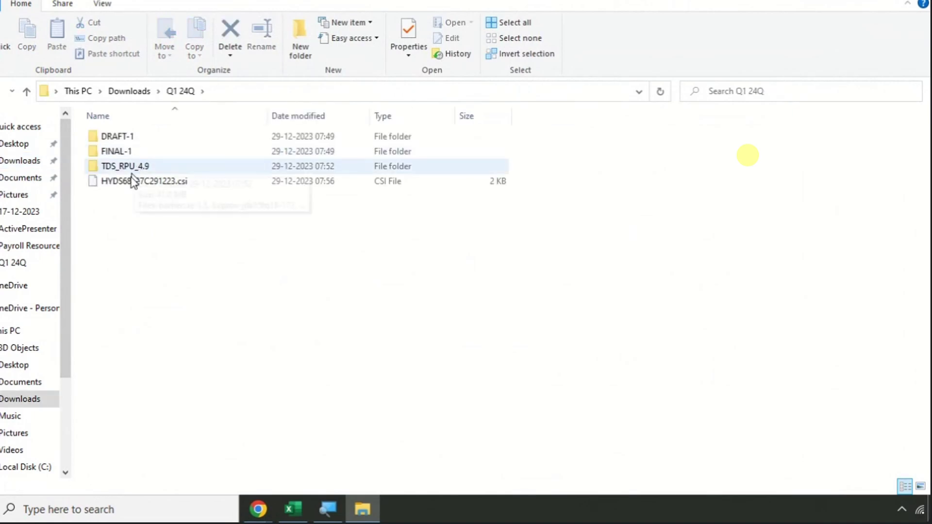
{"action": "left_click", "coordinate": [153, 166]}
{"action": "double_click", "coordinate": [152, 166]}
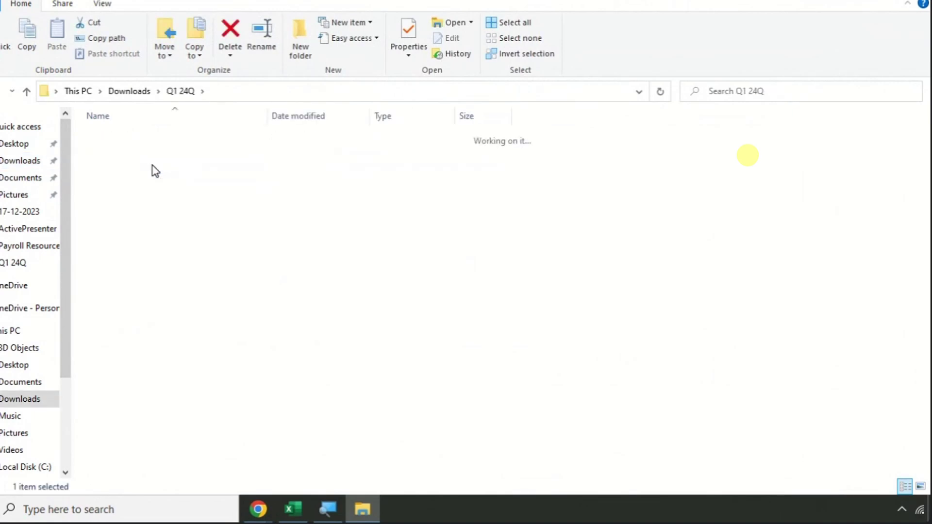
{"action": "key", "text": "alt+Tab"}
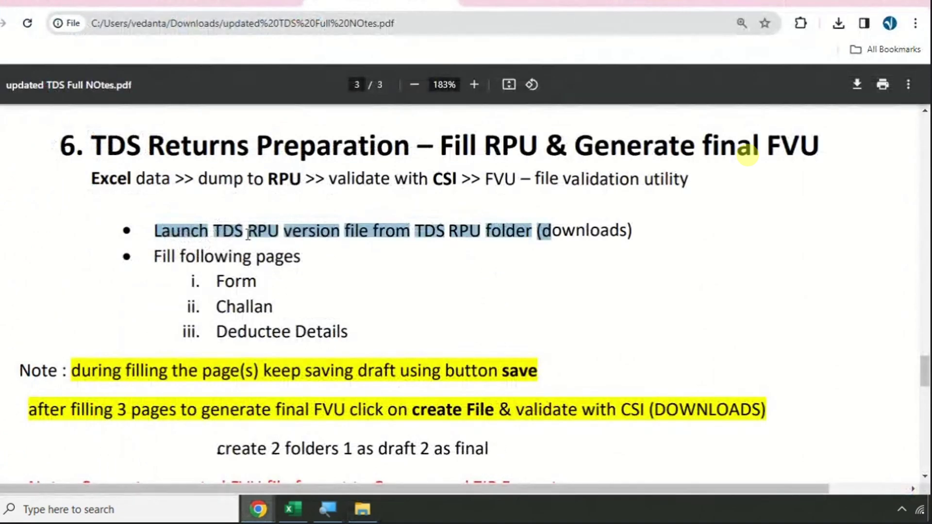
{"action": "left_click_drag", "start_coordinate": [214, 229], "coordinate": [328, 226]}
{"action": "key", "text": "alt+Tab"}
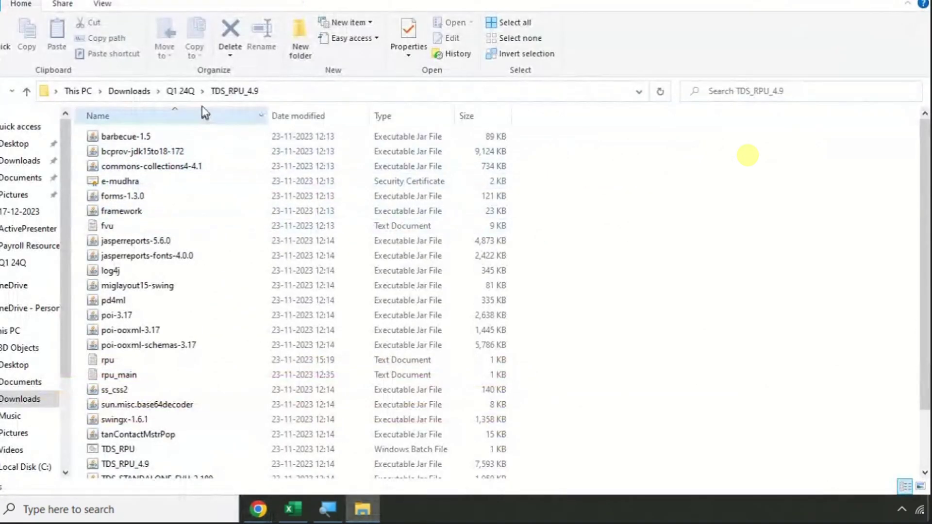
- Launch the TDS_RPU_4.9 program, accept the Java prerequisites message, and open the Form No. list
{"action": "left_click", "coordinate": [179, 91]}
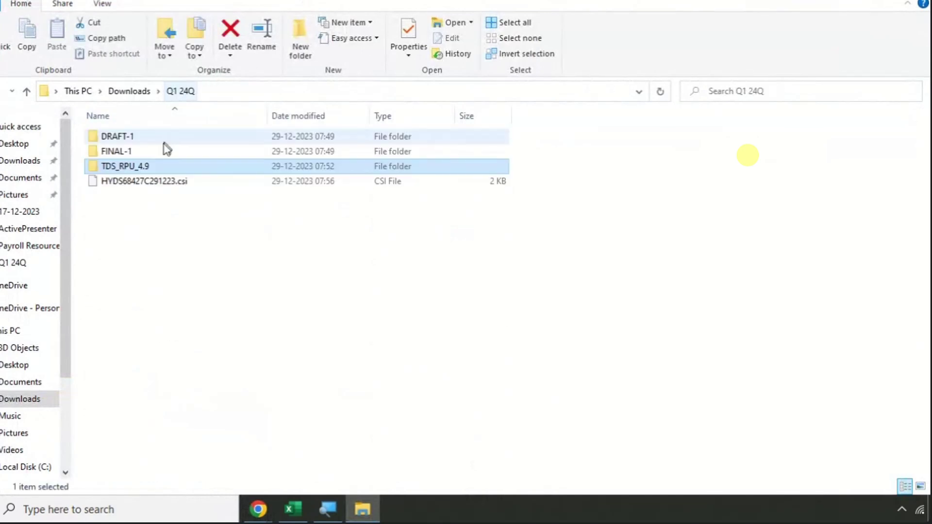
{"action": "double_click", "coordinate": [152, 173]}
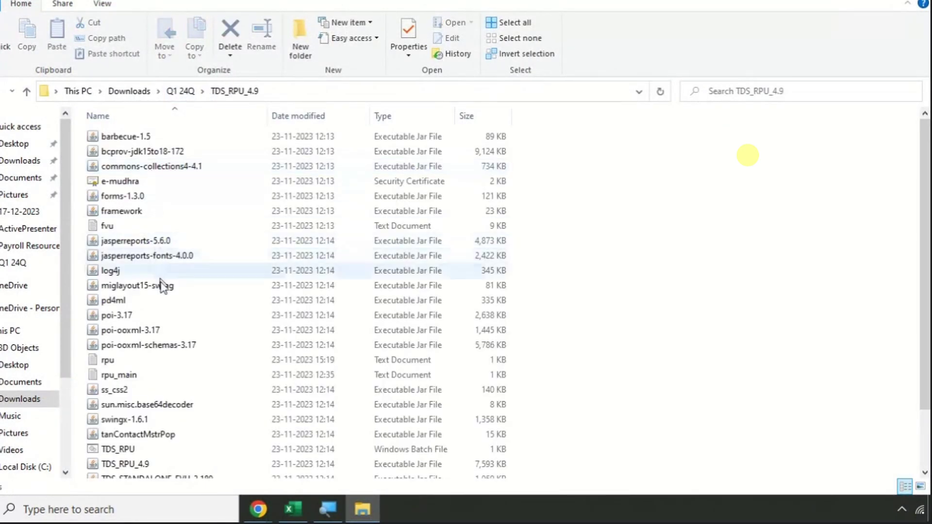
{"action": "scroll", "coordinate": [167, 333], "scroll_direction": "down", "scroll_amount": 2}
{"action": "left_click", "coordinate": [164, 397]}
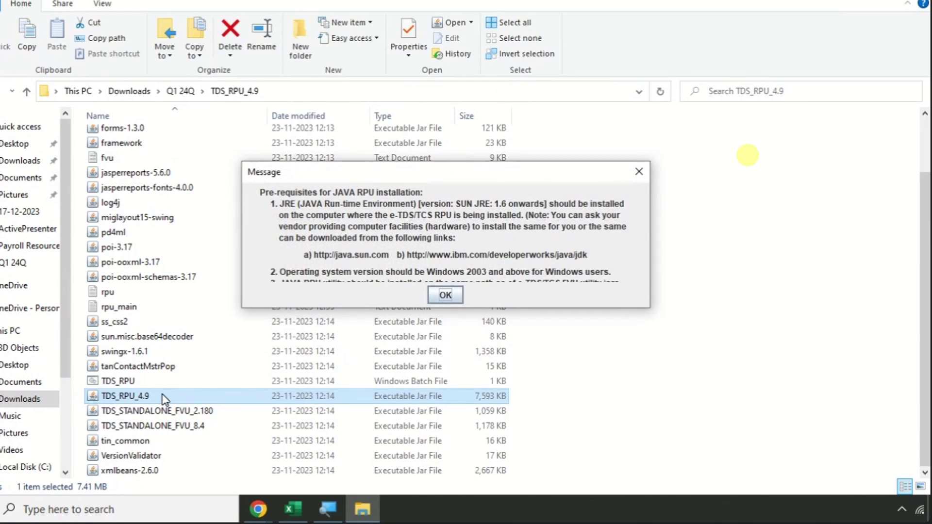
{"action": "left_click", "coordinate": [451, 293]}
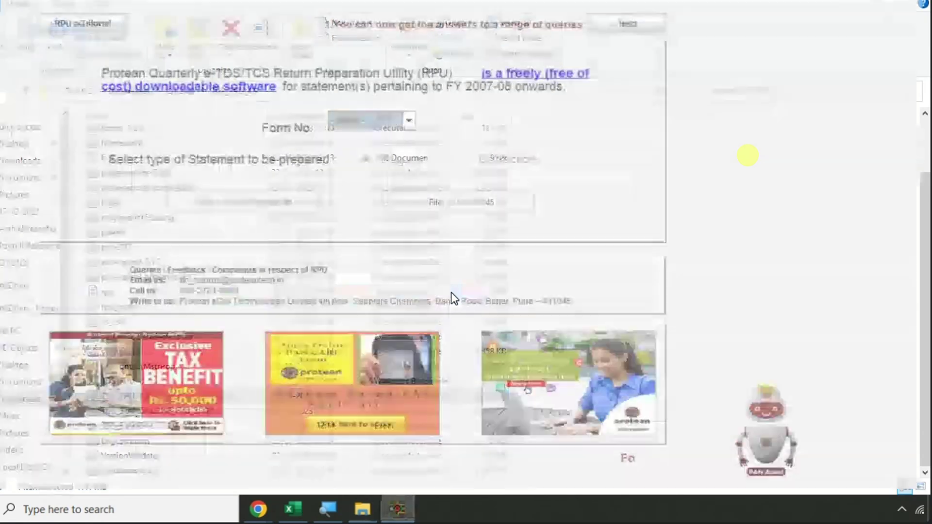
{"action": "left_click", "coordinate": [394, 118]}
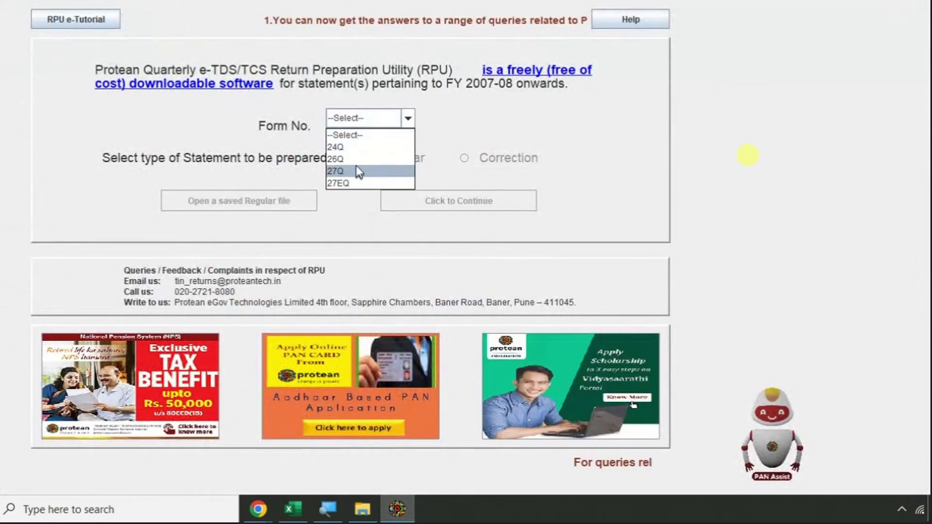
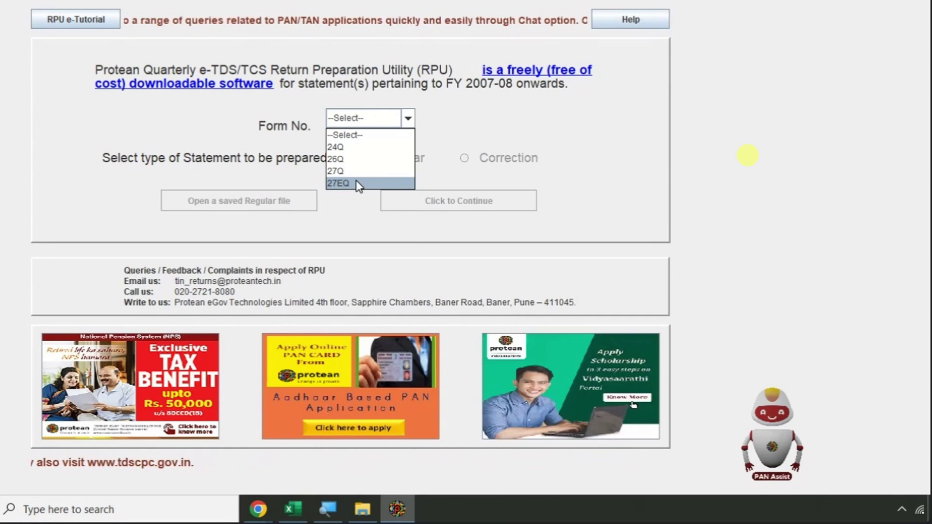
- Start a Regular Form 24Q statement and continue to its blank entry page
{"action": "left_click", "coordinate": [359, 147]}
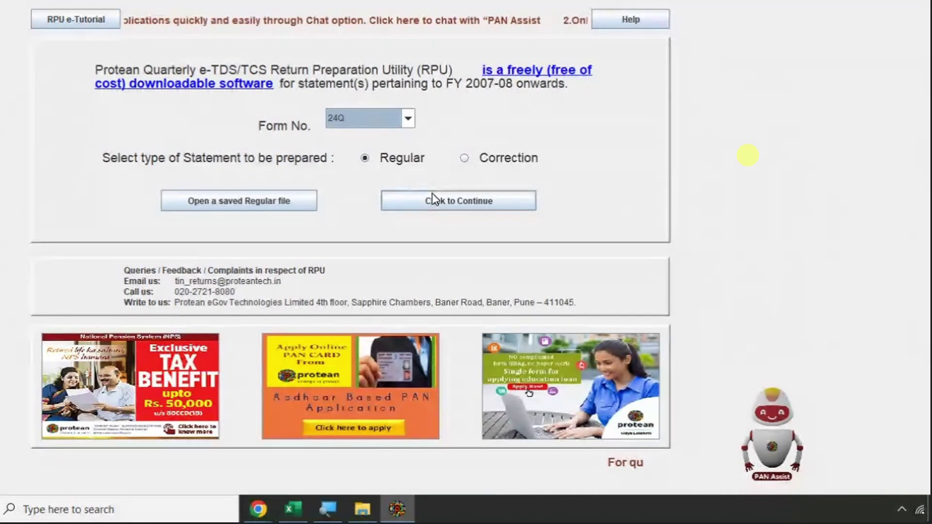
{"action": "left_click", "coordinate": [459, 206]}
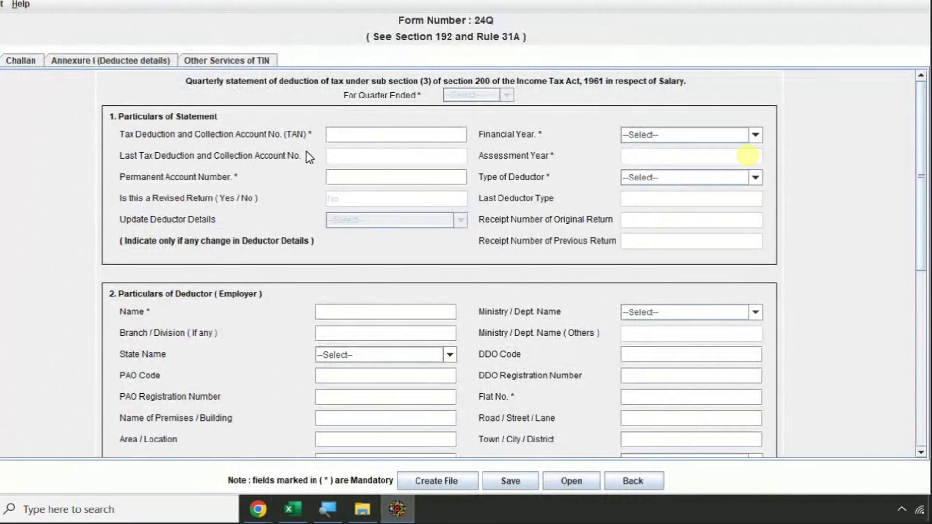
- Highlight the notes' workflow from the Excel-data-to-RPU step through validating with CSI
{"action": "mouse_move", "coordinate": [258, 508]}
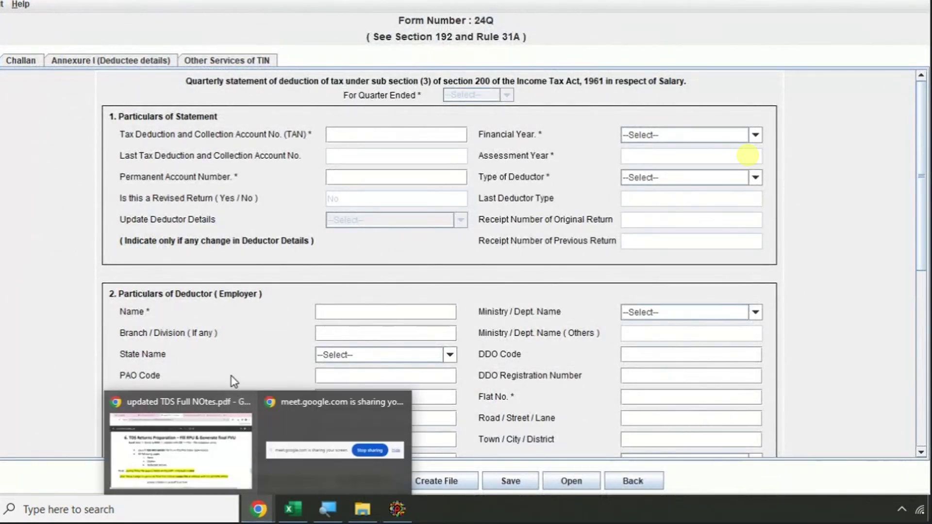
{"action": "left_click", "coordinate": [207, 437]}
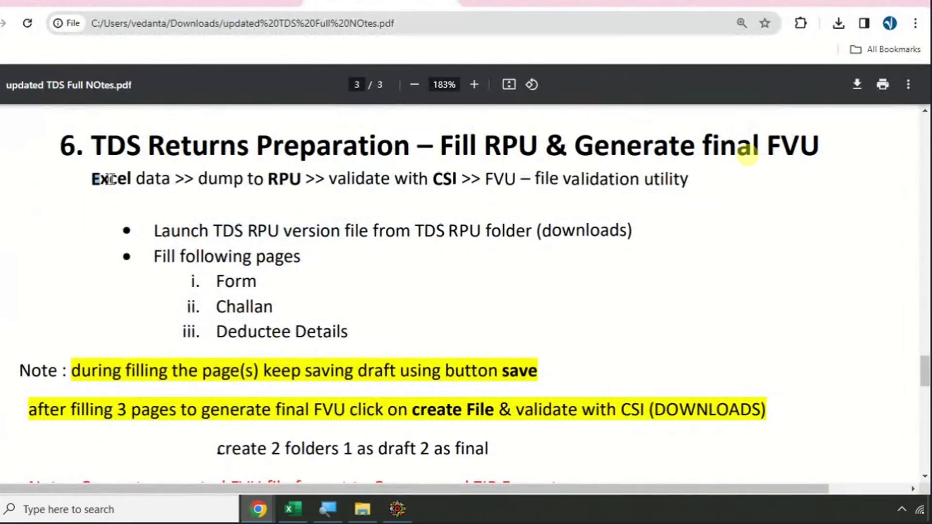
{"action": "left_click_drag", "start_coordinate": [111, 180], "coordinate": [298, 179]}
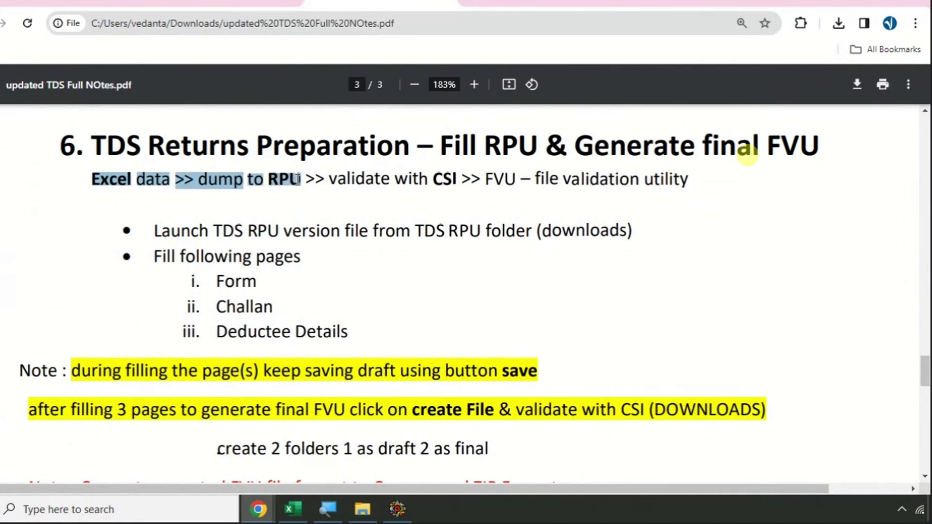
{"action": "left_click_drag", "start_coordinate": [298, 180], "coordinate": [466, 179]}
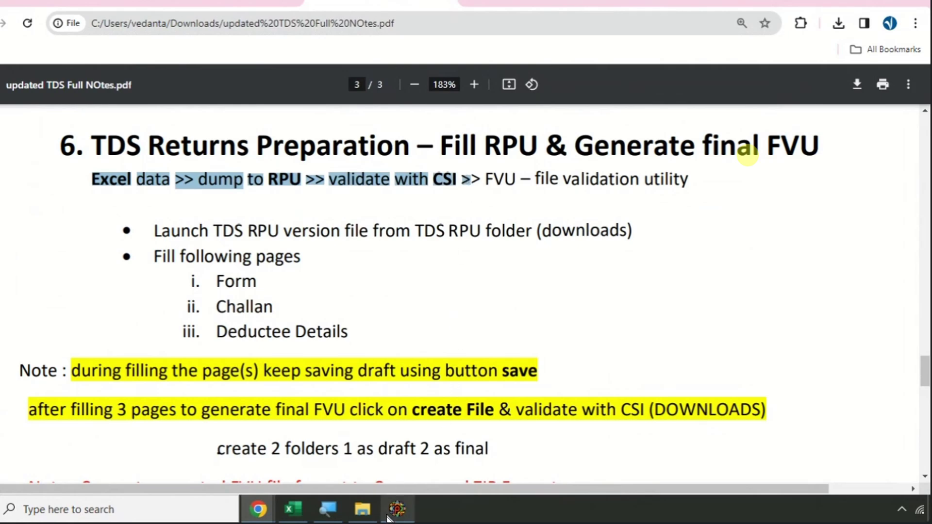
{"action": "left_click", "coordinate": [362, 509]}
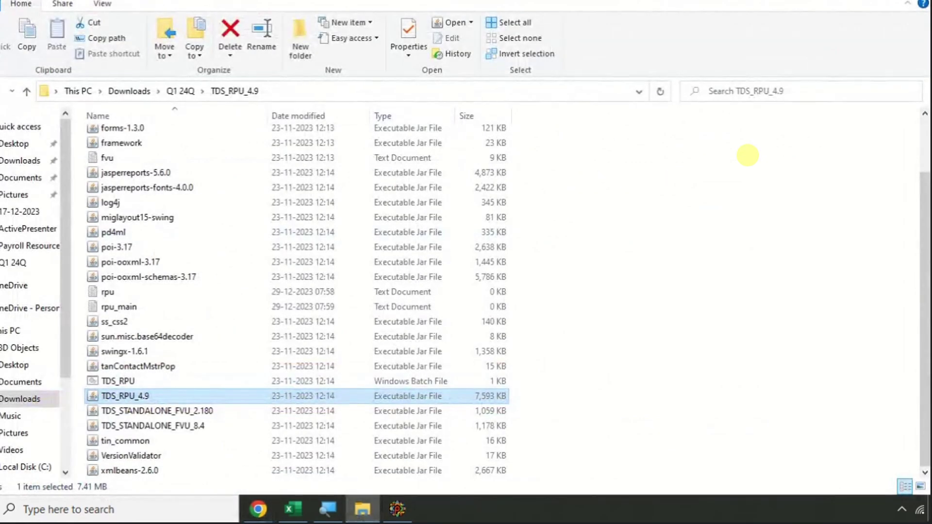
{"action": "key", "text": "alt+F4"}
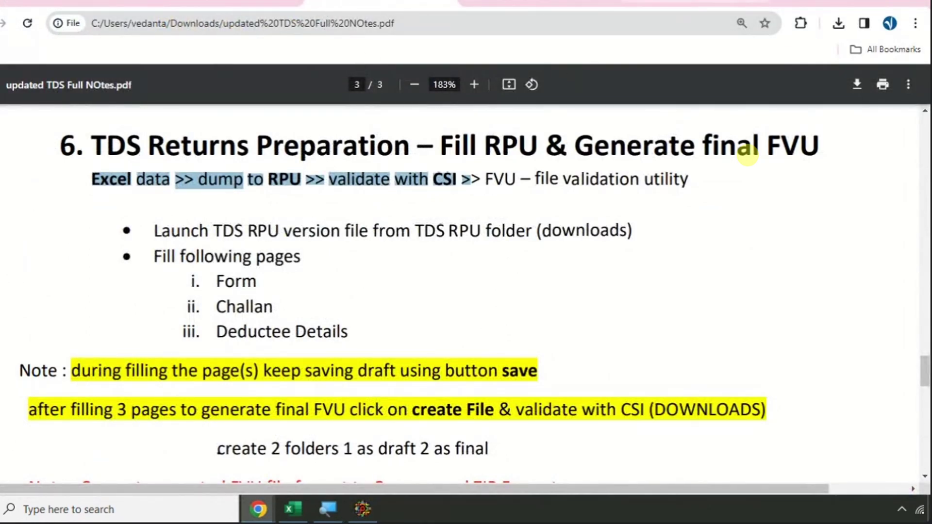
{"action": "key", "text": "ctrl+Tab"}
{"action": "key", "text": "ctrl+Tab"}
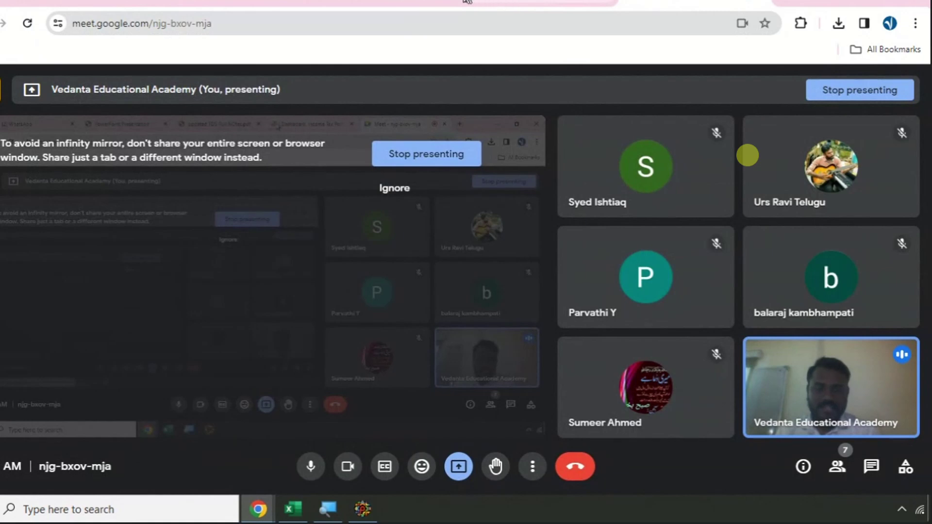
{"action": "key", "text": "ctrl+shift+Tab"}
{"action": "key", "text": "ctrl+shift+Tab"}
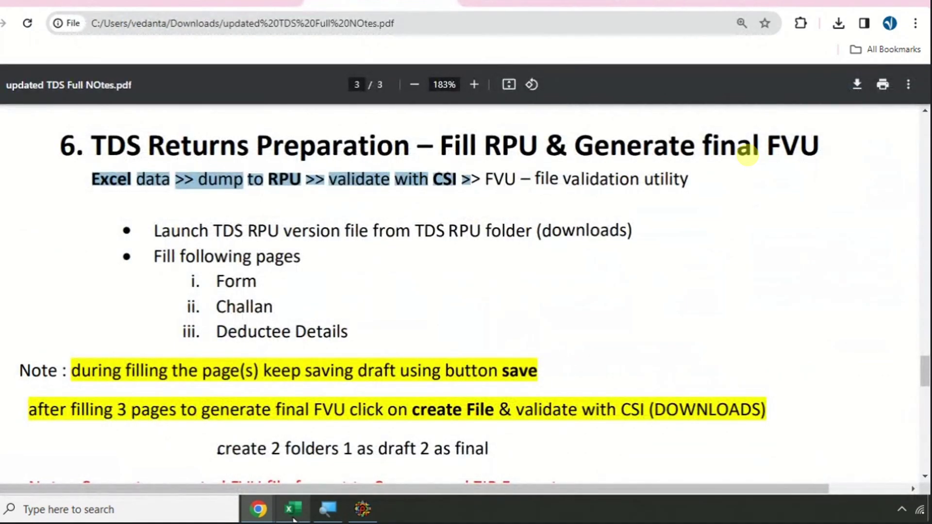
- Highlight the Form, Challan and Deductee Details steps in the notes
{"action": "left_click", "coordinate": [293, 509]}
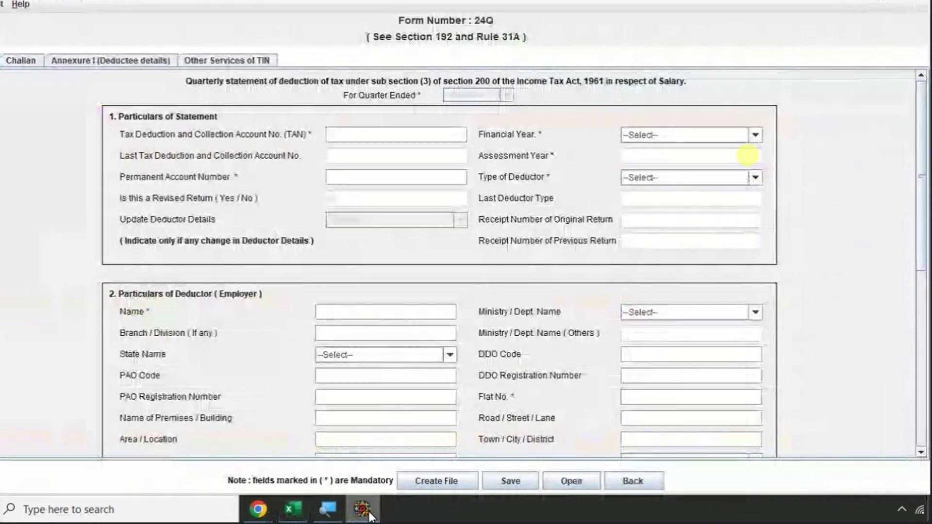
{"action": "left_click", "coordinate": [363, 509]}
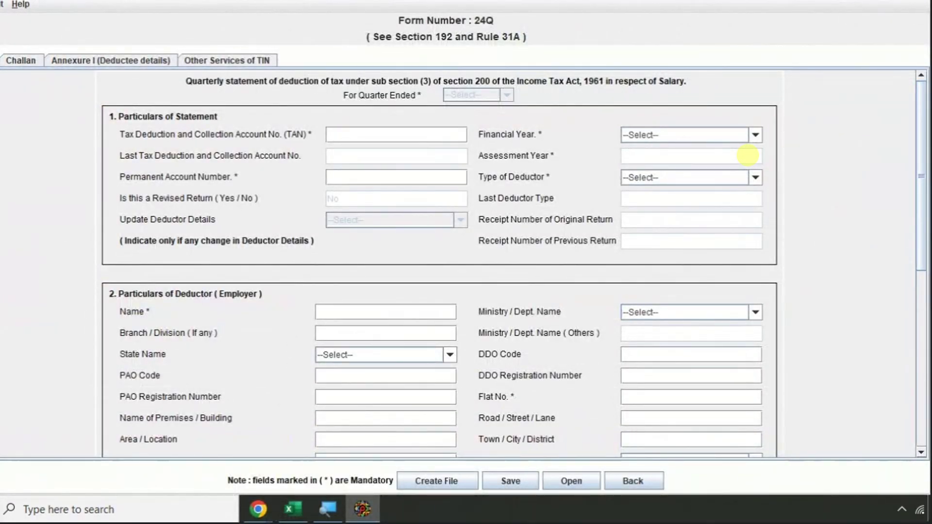
{"action": "key", "text": "alt+Tab"}
{"action": "key", "text": "alt+Tab"}
{"action": "key", "text": "alt+Tab"}
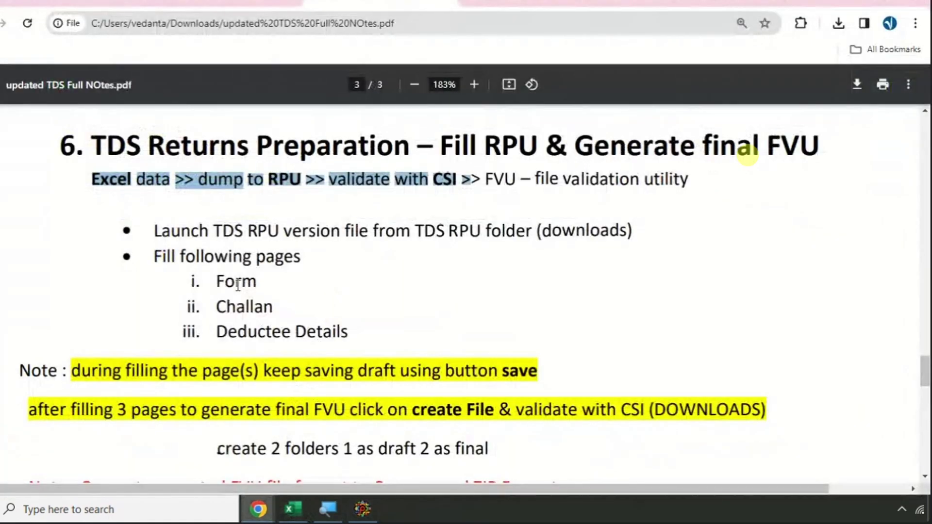
{"action": "left_click_drag", "start_coordinate": [215, 282], "coordinate": [328, 305]}
{"action": "left_click_drag", "start_coordinate": [216, 332], "coordinate": [351, 331]}
- Highlight the save, create File, and draft and final folders instructions further down
{"action": "scroll", "coordinate": [351, 332], "scroll_direction": "down", "scroll_amount": 3}
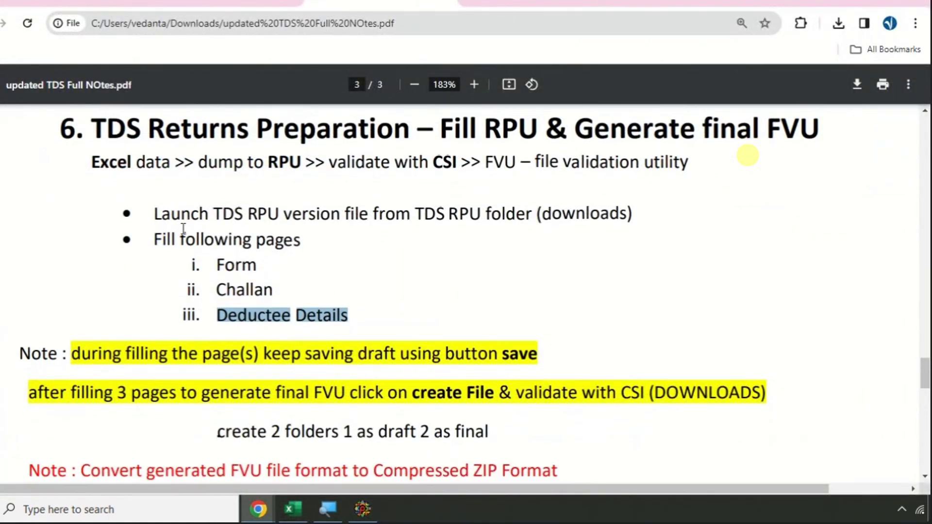
{"action": "left_click_drag", "start_coordinate": [92, 230], "coordinate": [543, 232]}
{"action": "double_click", "coordinate": [519, 229]}
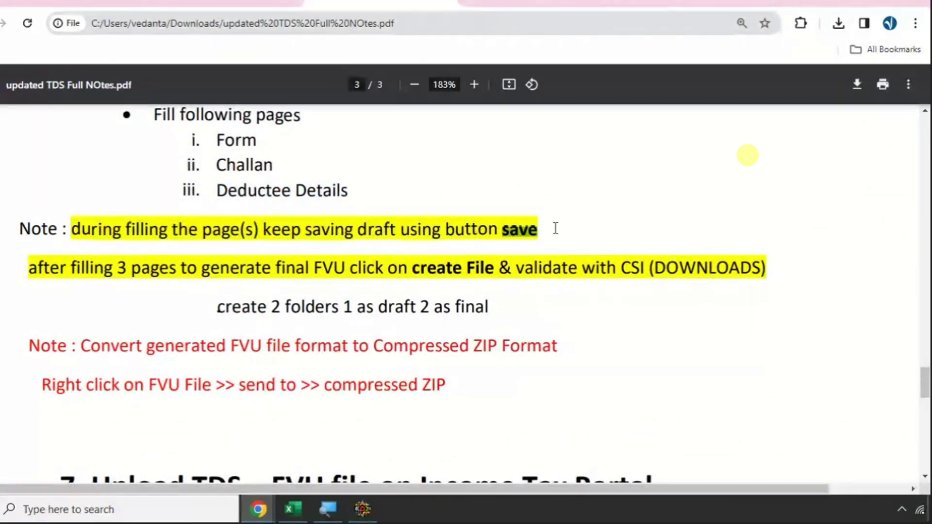
{"action": "left_click_drag", "start_coordinate": [413, 268], "coordinate": [497, 264]}
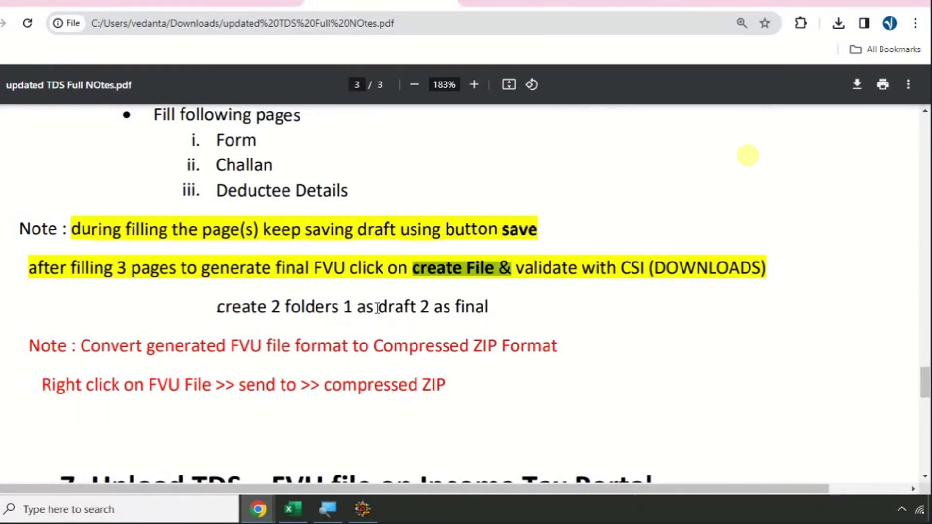
{"action": "double_click", "coordinate": [386, 306]}
{"action": "left_click_drag", "start_coordinate": [291, 307], "coordinate": [460, 306]}
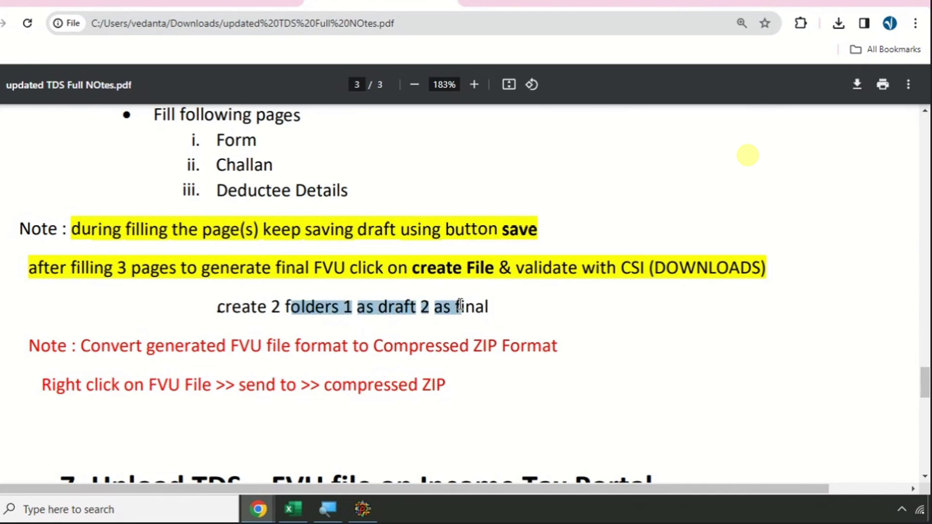
- Re-mark the Excel-data-to-RPU step, then bring up the Excel salary sheet
{"action": "scroll", "coordinate": [357, 262], "scroll_direction": "up", "scroll_amount": 2}
{"action": "scroll", "coordinate": [222, 200], "scroll_direction": "up", "scroll_amount": 2}
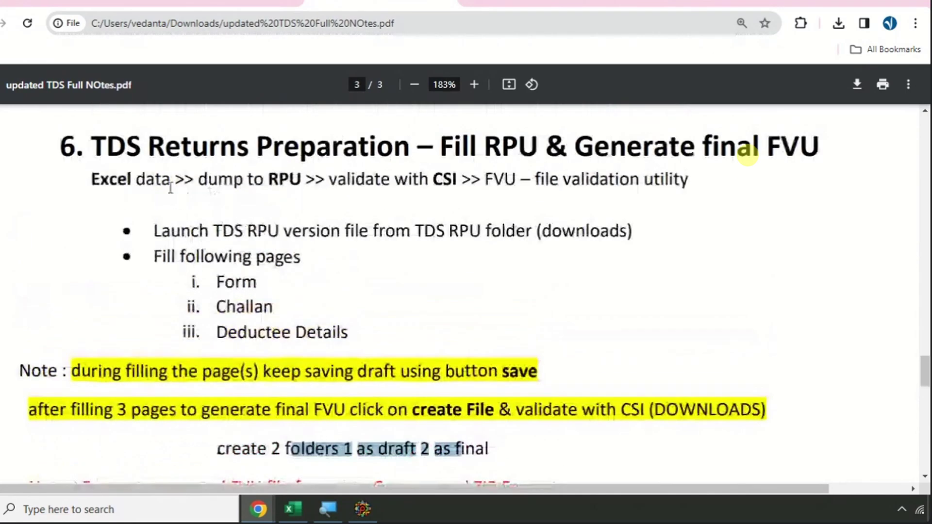
{"action": "left_click", "coordinate": [117, 180]}
{"action": "left_click_drag", "start_coordinate": [118, 181], "coordinate": [313, 181]}
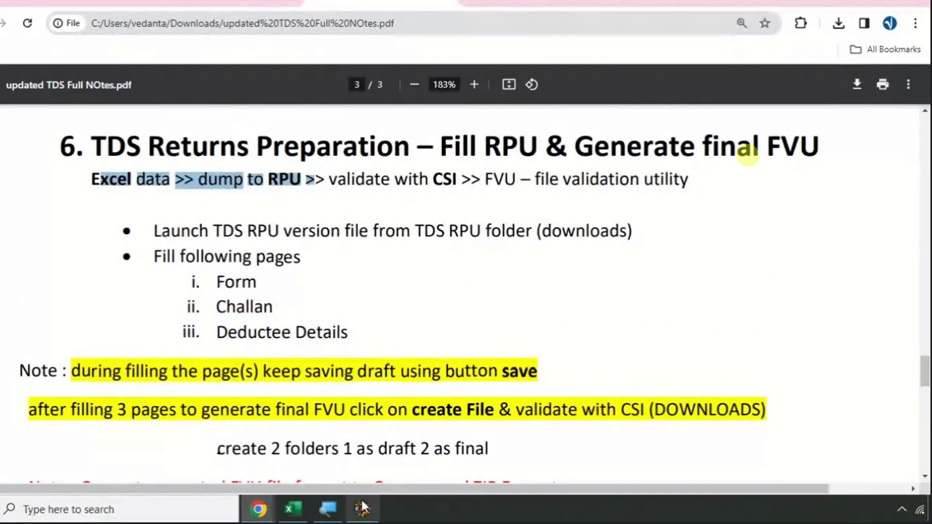
{"action": "left_click", "coordinate": [301, 510]}
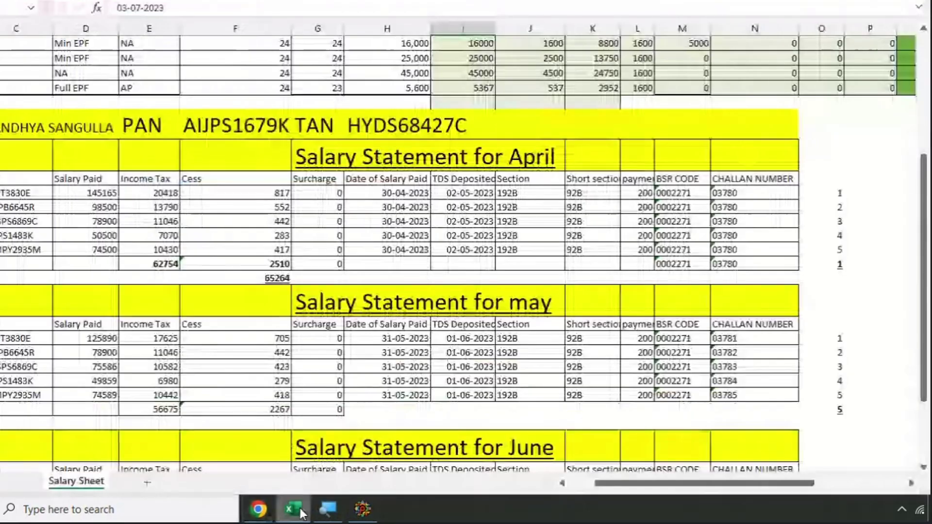
- Copy the deductor's TAN from the Excel sheet into the Form 24Q TAN field
{"action": "left_click", "coordinate": [369, 507]}
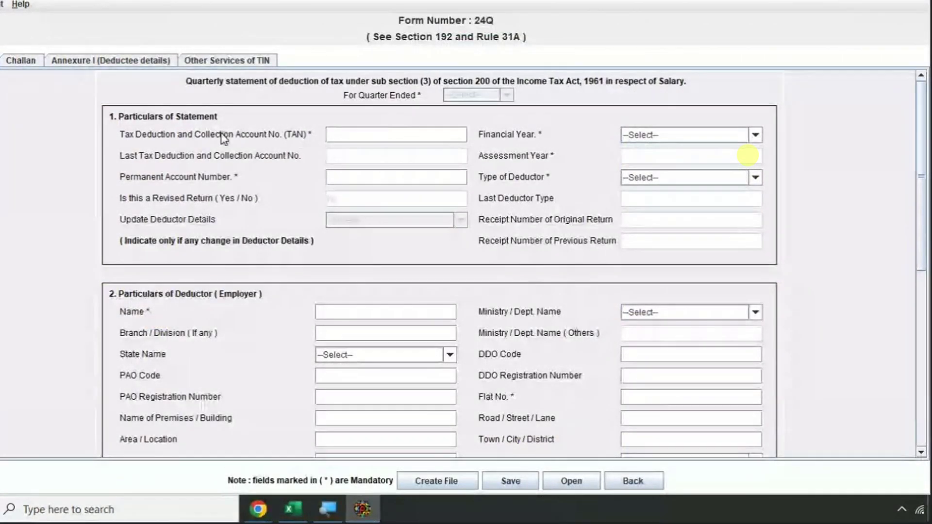
{"action": "key", "text": "alt+Tab"}
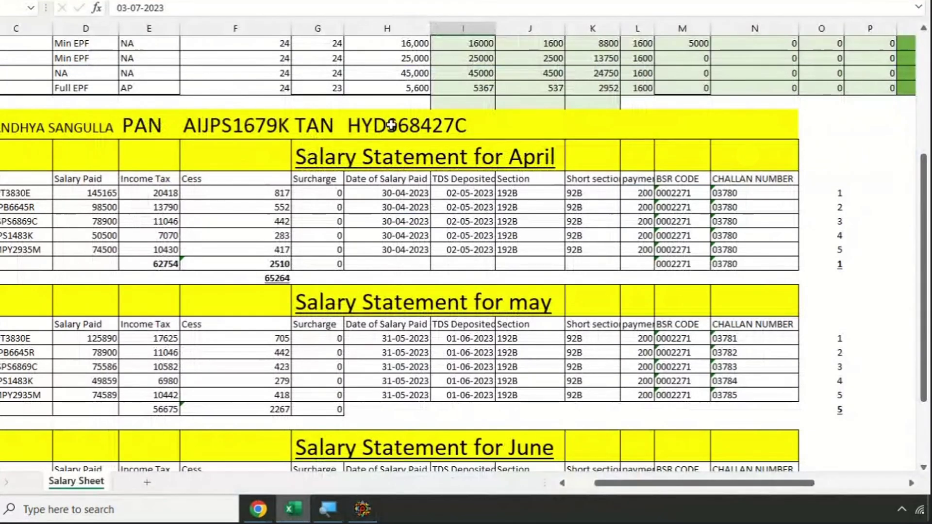
{"action": "left_click", "coordinate": [375, 124]}
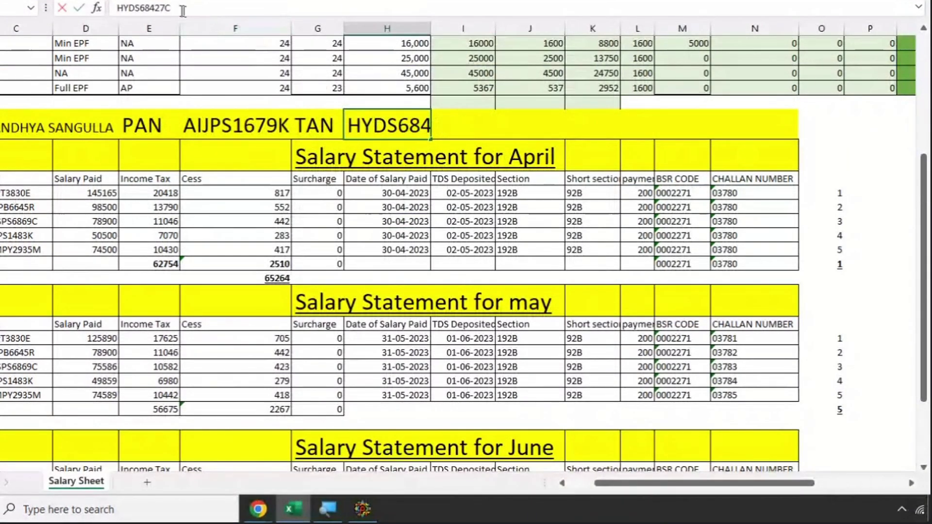
{"action": "left_click_drag", "start_coordinate": [174, 8], "coordinate": [87, 9]}
{"action": "key", "text": "ctrl+c"}
{"action": "key", "text": "alt+Tab"}
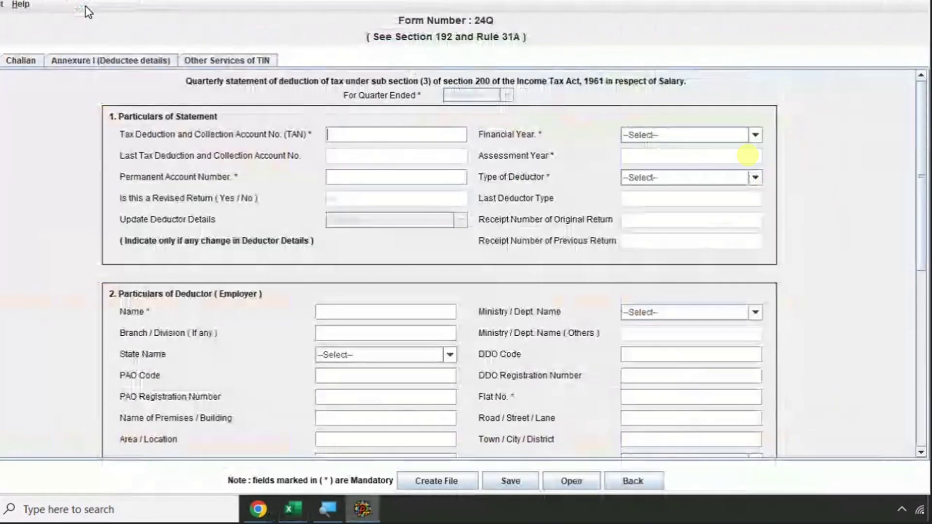
{"action": "key", "text": "ctrl+v"}
- Set the financial year to 2023-2024 and the quarter ended to Q1
{"action": "key", "text": "Tab"}
{"action": "key", "text": "Down"}
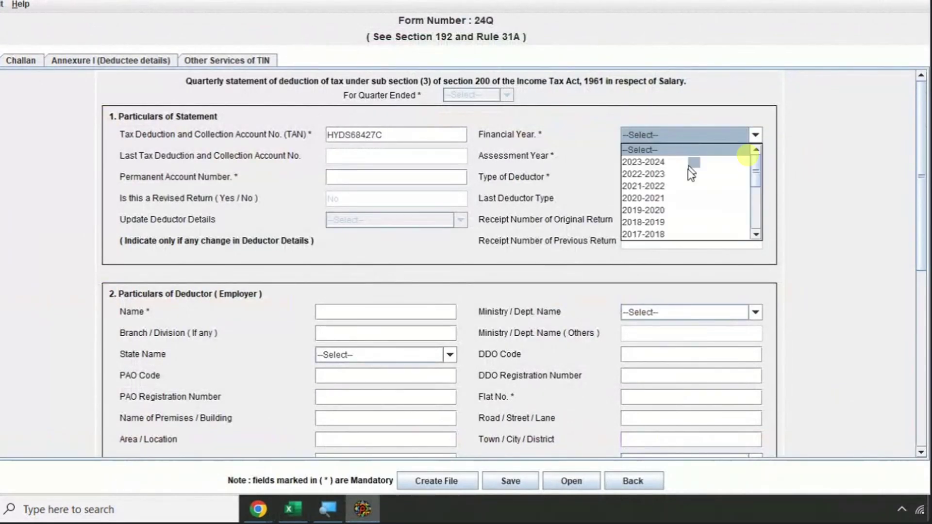
{"action": "left_click", "coordinate": [679, 160]}
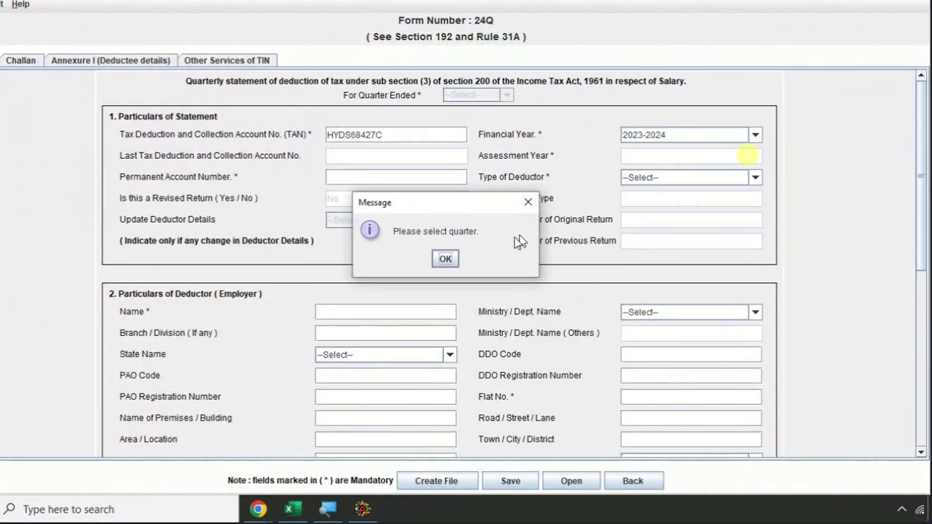
{"action": "left_click", "coordinate": [445, 259]}
{"action": "left_click", "coordinate": [462, 94]}
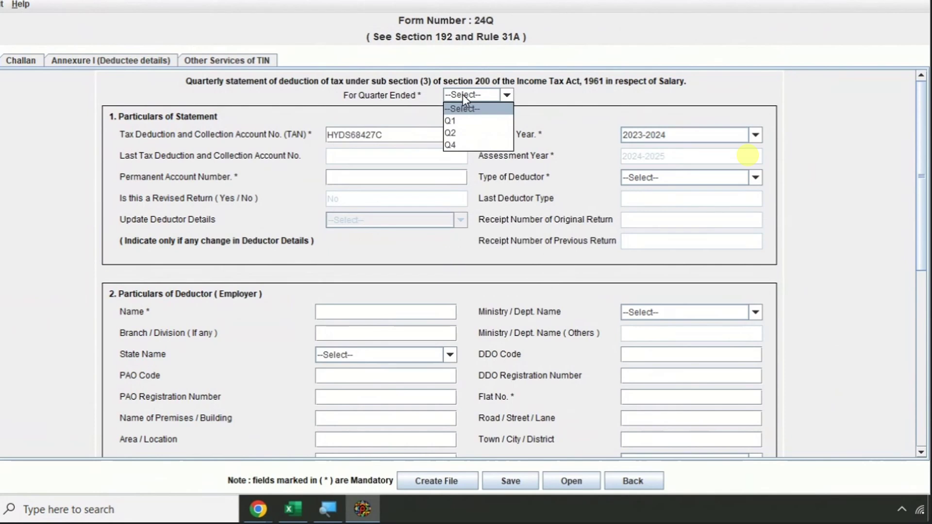
{"action": "left_click", "coordinate": [463, 125]}
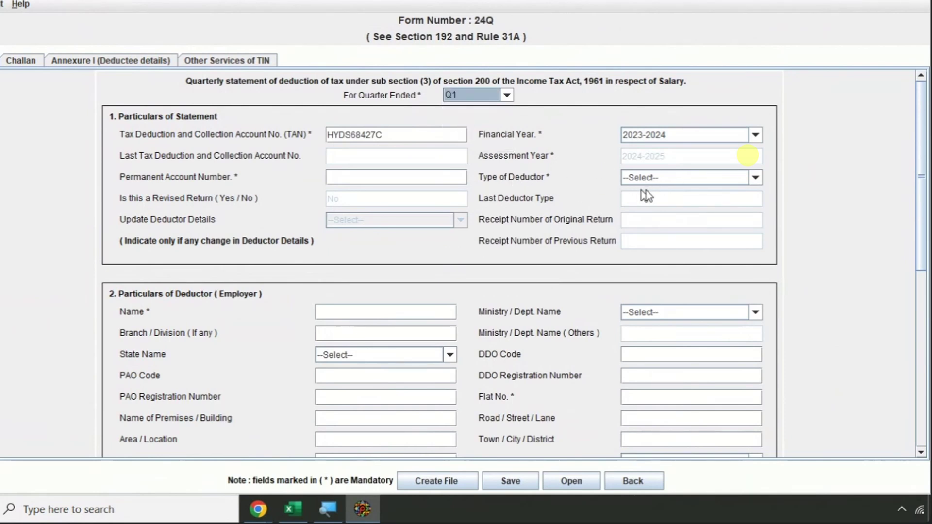
- Set the Type of Deductor to Individual/HUF and move on to the Name field
{"action": "left_click", "coordinate": [671, 179]}
{"action": "left_click", "coordinate": [292, 508]}
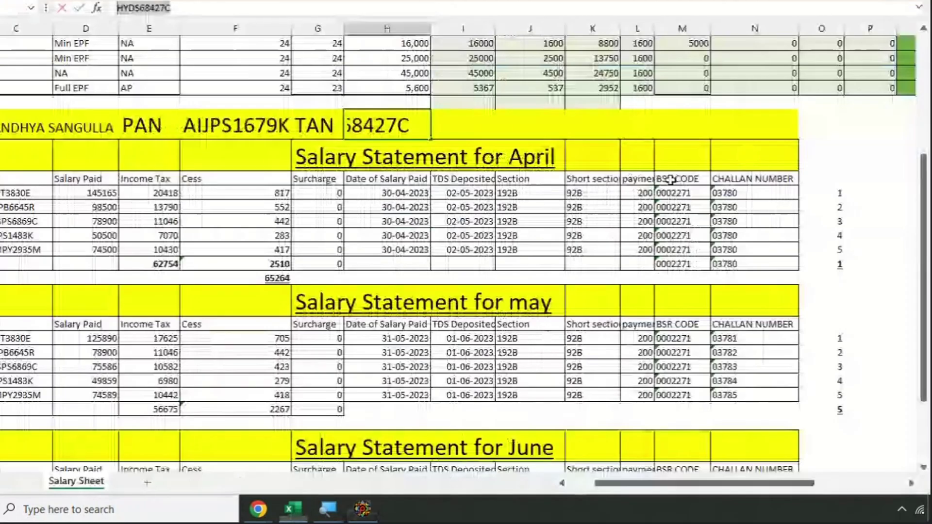
{"action": "key", "text": "Return"}
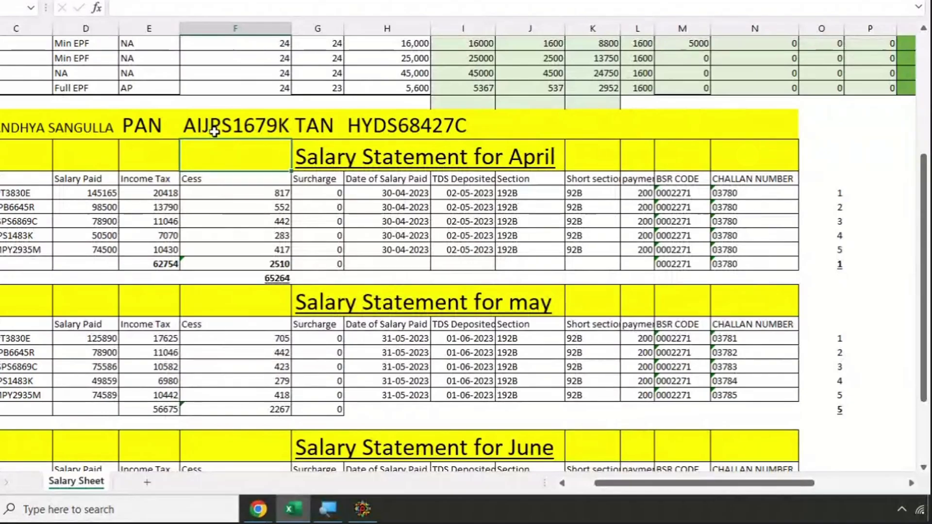
{"action": "key", "text": "alt+Tab"}
{"action": "left_click", "coordinate": [678, 178]}
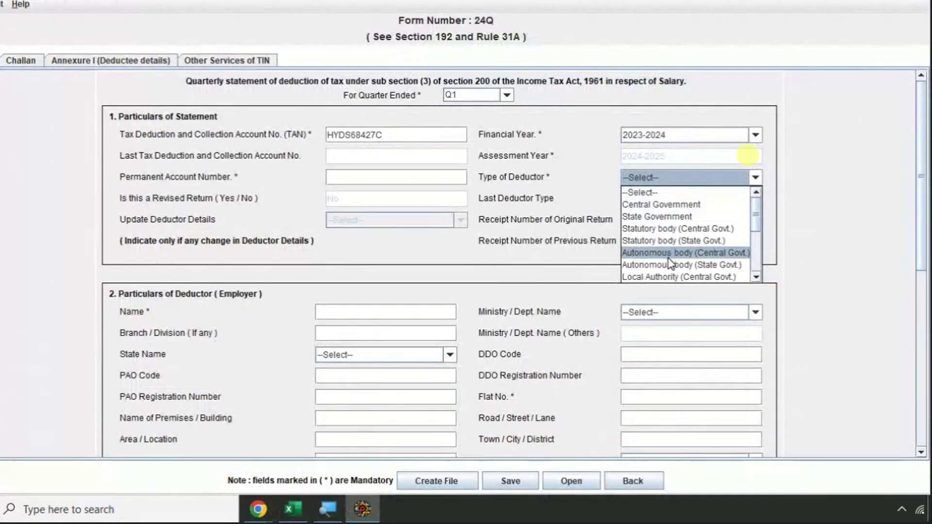
{"action": "scroll", "coordinate": [675, 257], "scroll_direction": "down", "scroll_amount": 3}
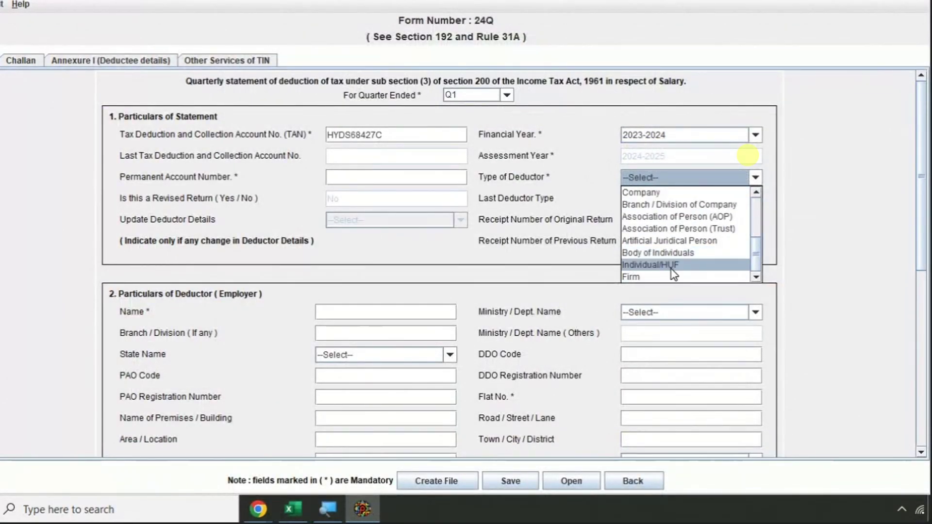
{"action": "left_click", "coordinate": [671, 267]}
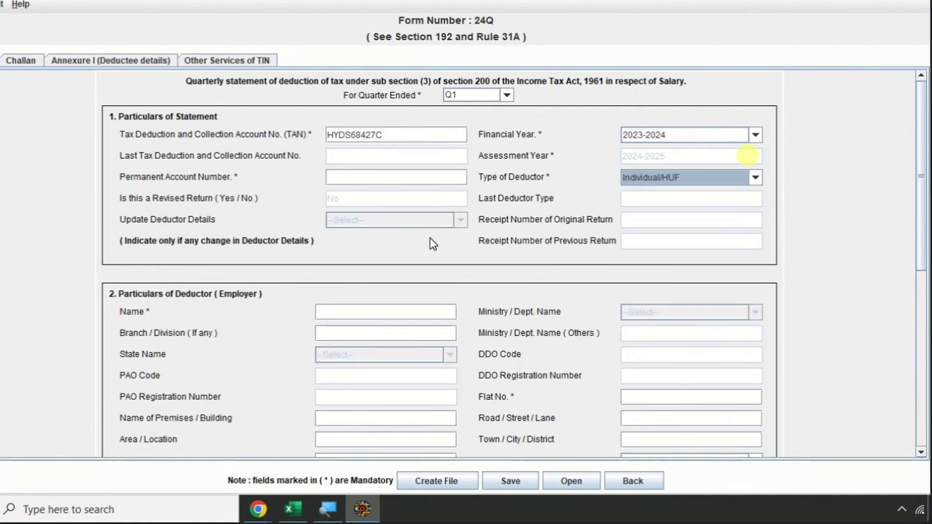
{"action": "key", "text": "Tab"}
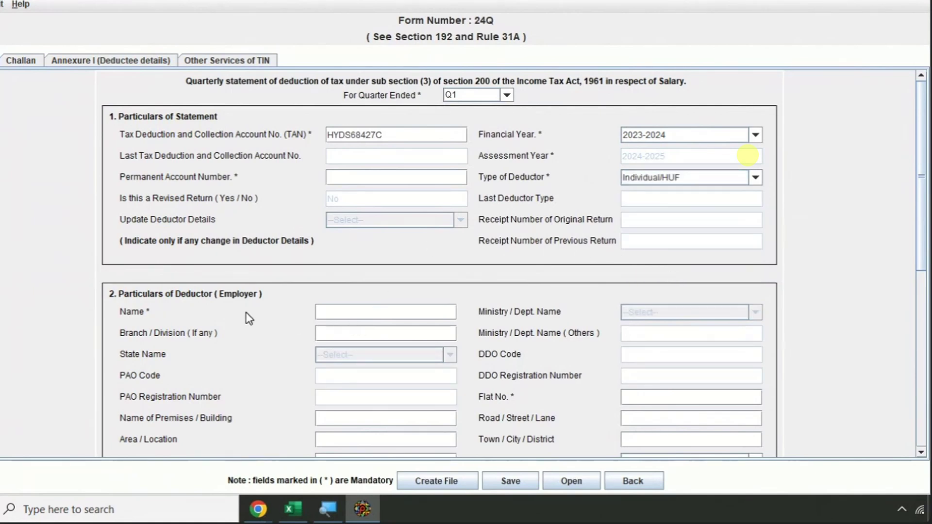
{"action": "key", "text": "alt+Tab"}
- Copy the employer's name from the Excel sheet into the Name field
{"action": "left_click", "coordinate": [60, 128]}
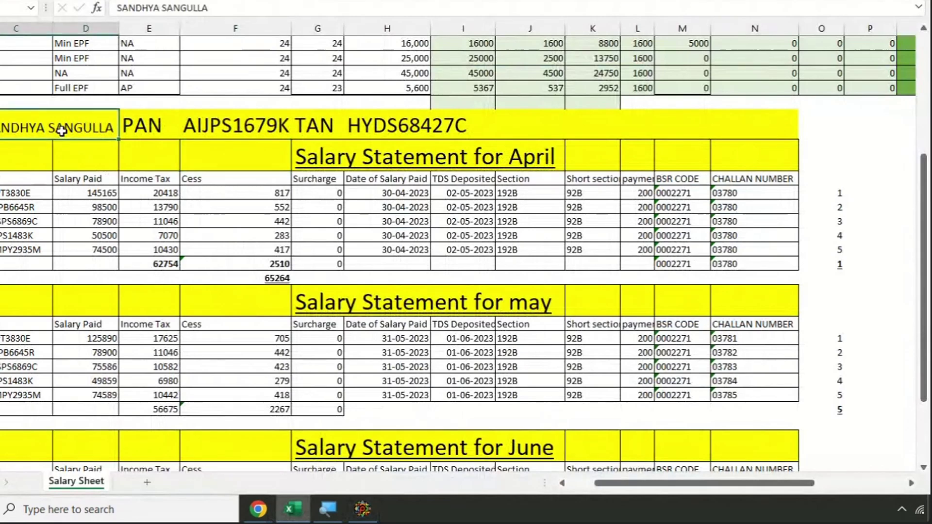
{"action": "scroll", "coordinate": [63, 128], "scroll_direction": "left", "scroll_amount": 2}
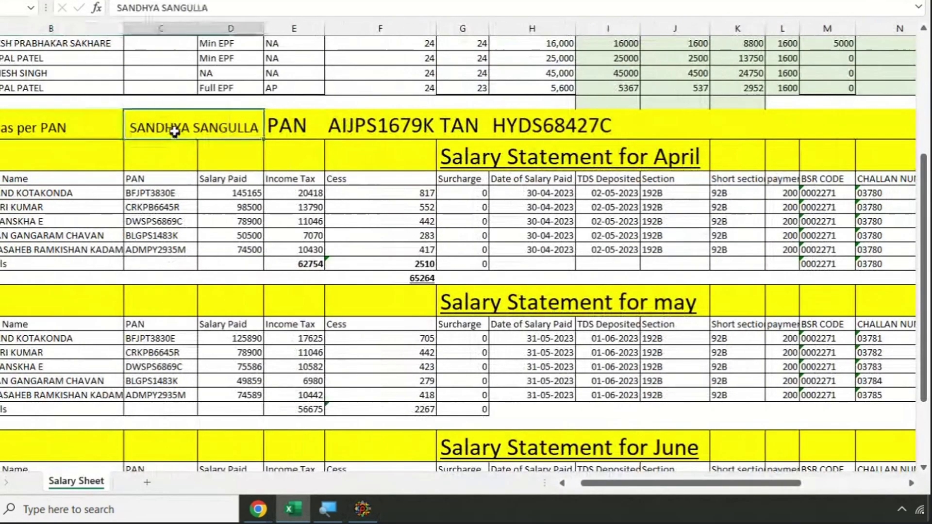
{"action": "left_click_drag", "start_coordinate": [216, 10], "coordinate": [97, 8]}
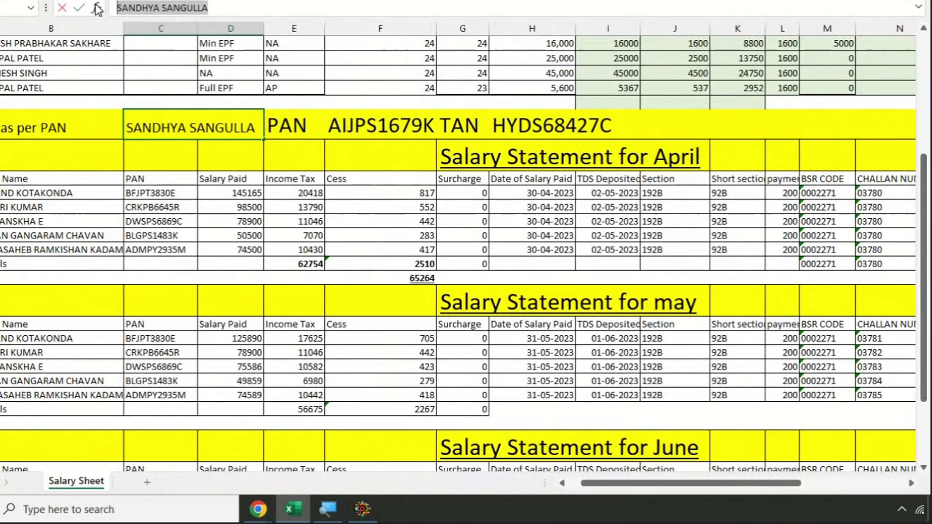
{"action": "key", "text": "ctrl+c"}
{"action": "key", "text": "alt+Tab"}
{"action": "key", "text": "ctrl+v"}
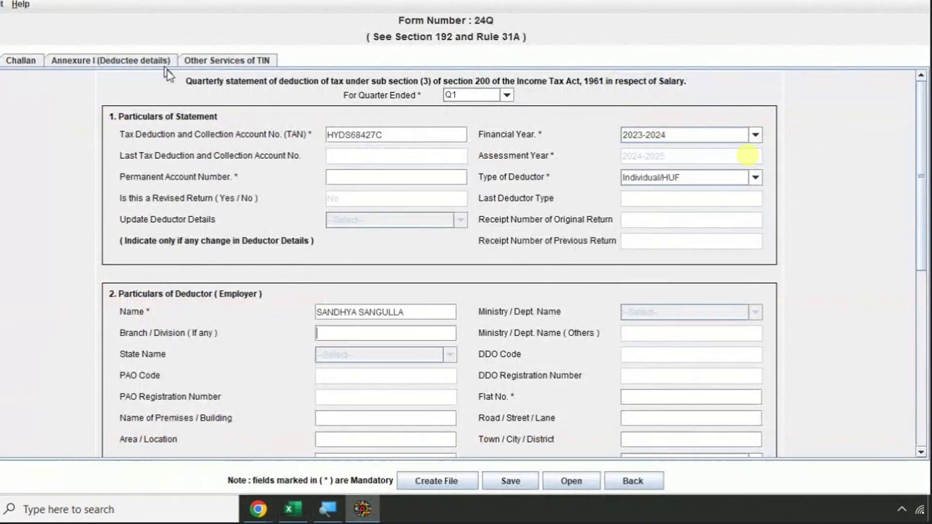
{"action": "key", "text": "Tab"}
- Enter branch SECCUNDERABAD, the premises and town address lines, PIN 500003 and state Telangana
{"action": "type", "text": "SECCUNDE"}
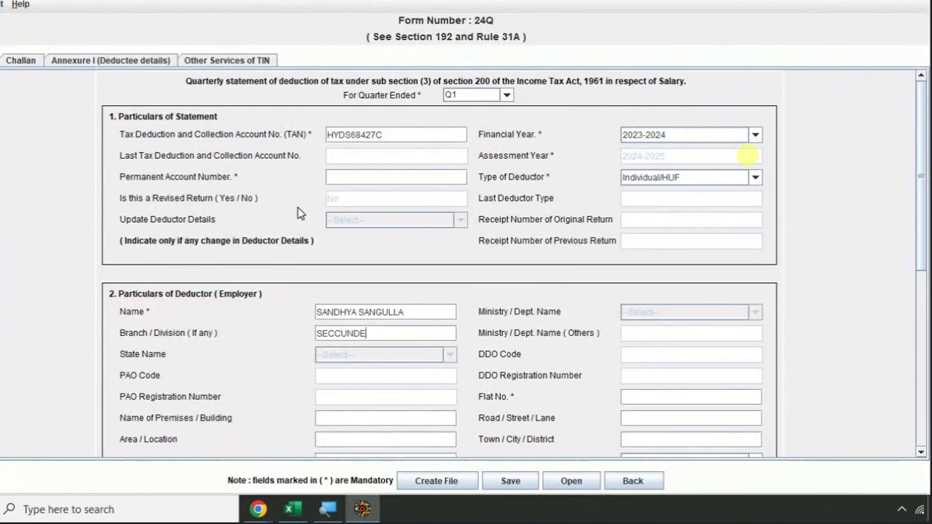
{"action": "type", "text": "RABAGFFFDFHD"}
{"action": "key", "text": "Tab"}
{"action": "key", "text": "Tab"}
{"action": "type", "text": "HGHGFVGJ"}
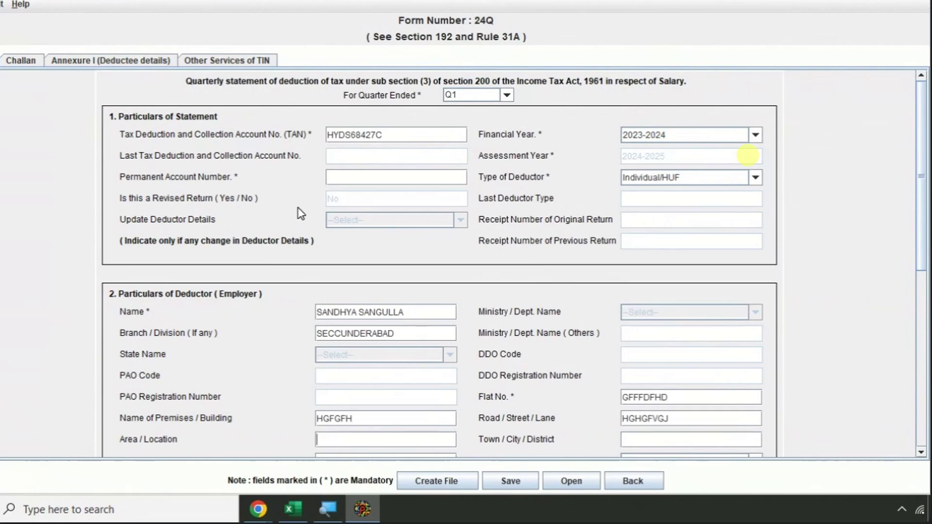
{"action": "scroll", "coordinate": [470, 206], "scroll_direction": "down", "scroll_amount": 3}
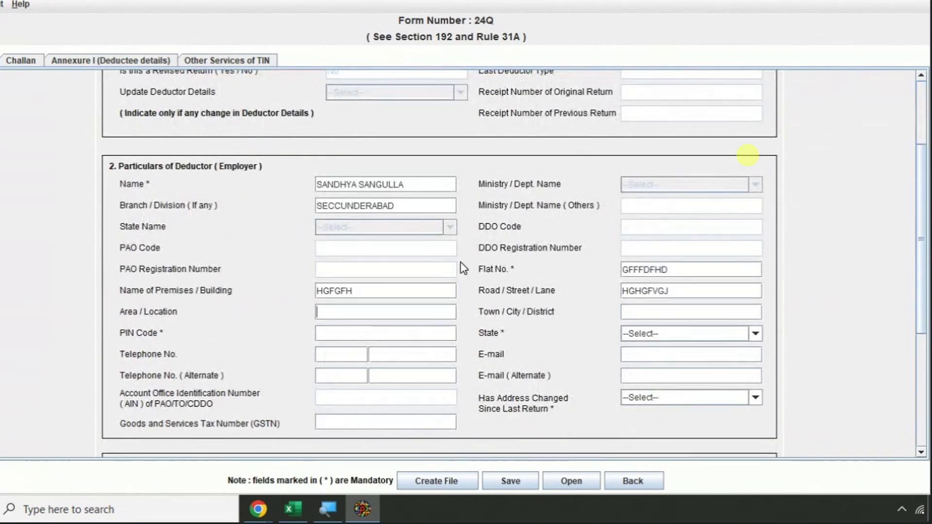
{"action": "type", "text": "JGFGFJ"}
{"action": "key", "text": "Tab"}
{"action": "type", "text": "HGFGHH"}
{"action": "key", "text": "Tab"}
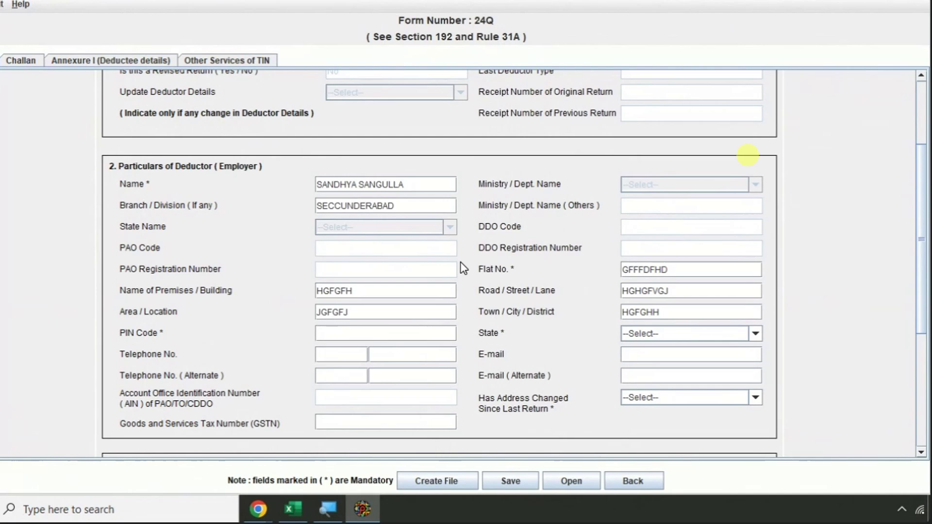
{"action": "type", "text": "00003"}
{"action": "key", "text": "Tab"}
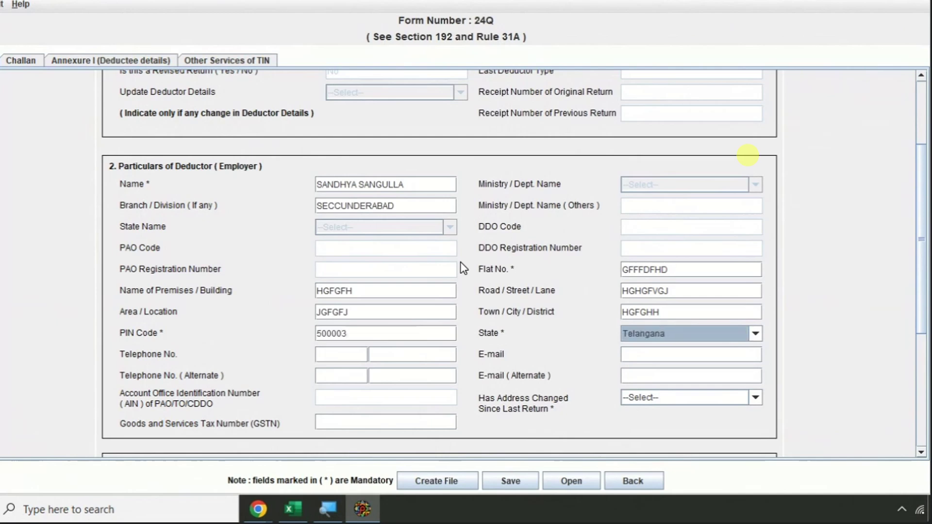
{"action": "key", "text": "Tab"}
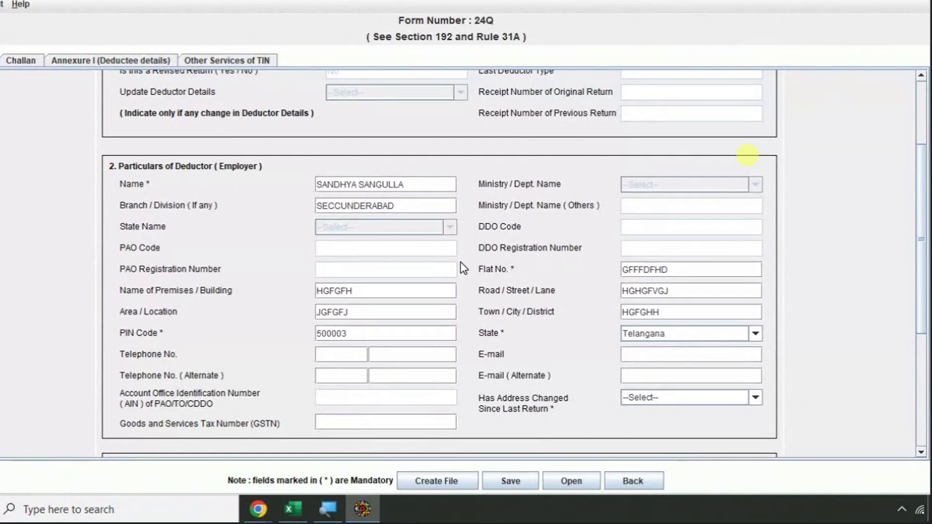
{"action": "key", "text": "Tab"}
- Enter the employer's e-mail address and reuse it for the responsible person's E-mail
{"action": "type", "text": "SDHDHFGDS"}
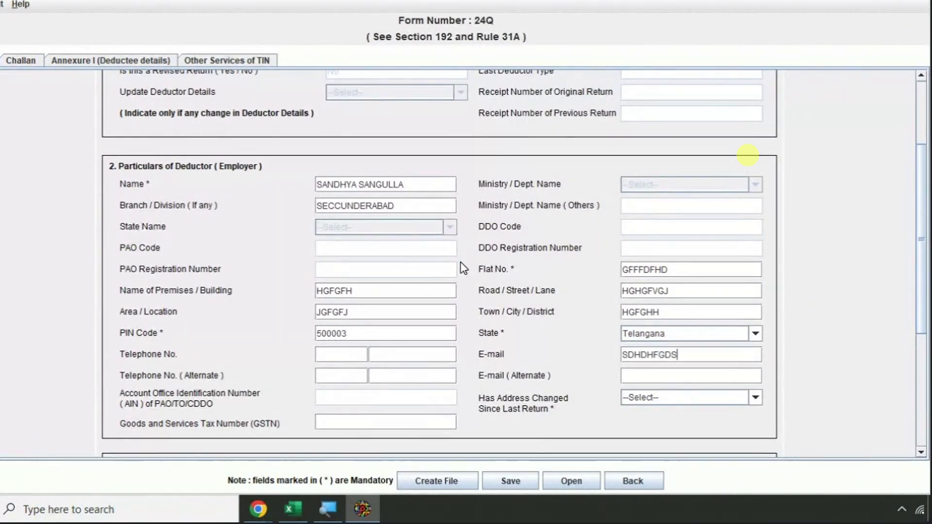
{"action": "type", "text": "HKFGFSF"}
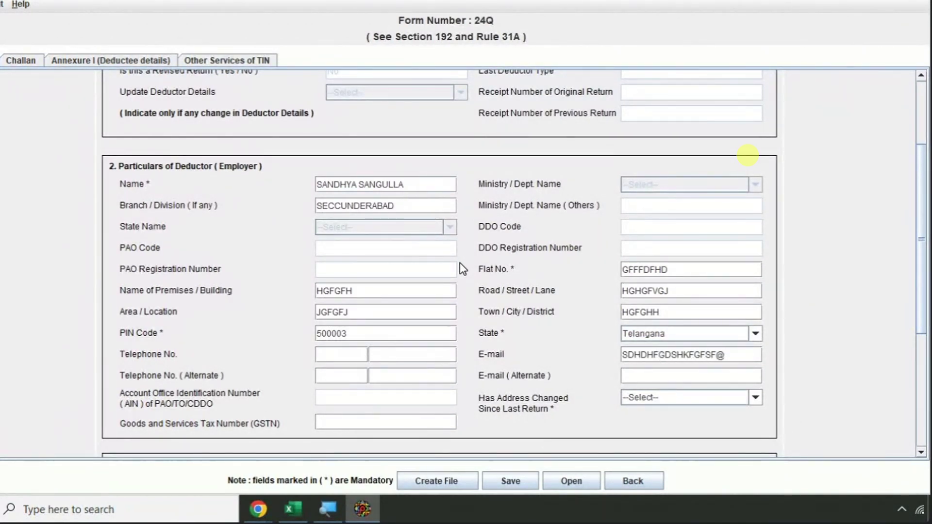
{"action": "type", "text": "@GMNA"}
{"action": "key", "text": "BackSpace"}
{"action": "key", "text": "BackSpace"}
{"action": "type", "text": "AIL.COM"}
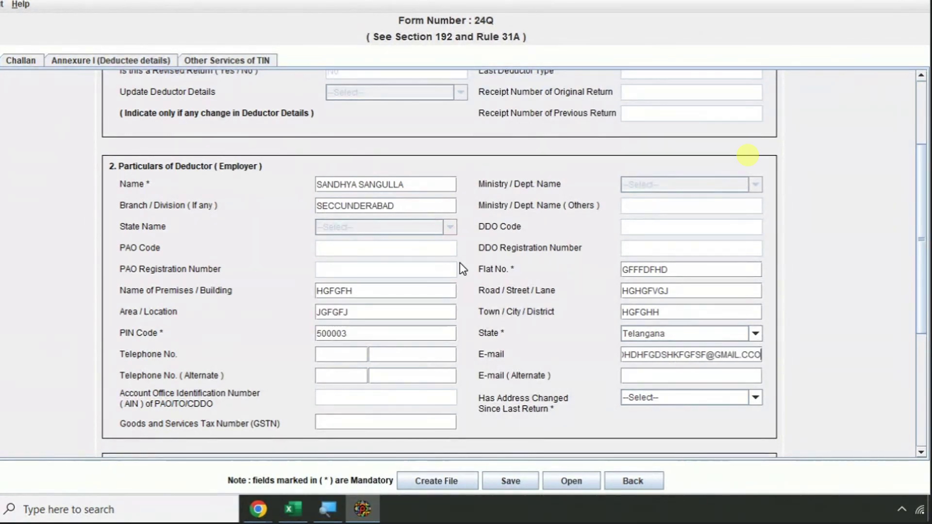
{"action": "key", "text": "BackSpace"}
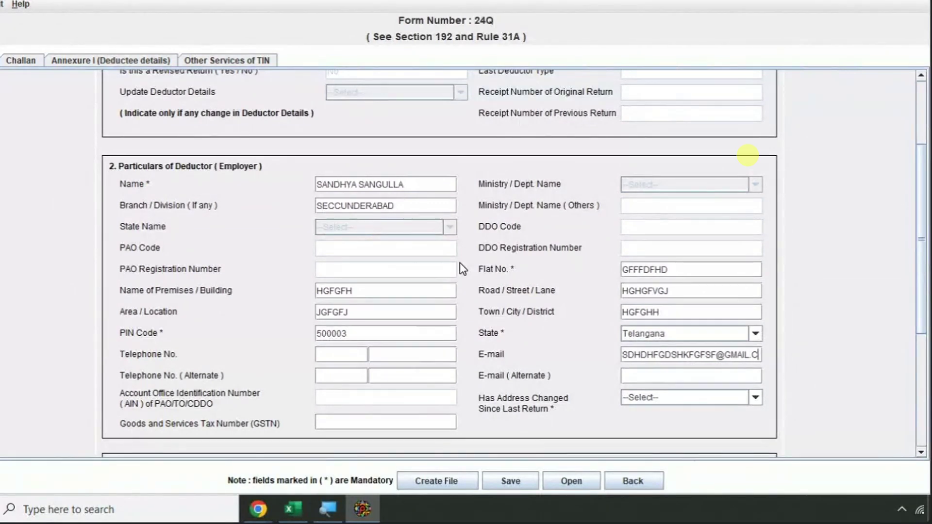
{"action": "type", "text": "M"}
{"action": "key", "text": "ctrl+a"}
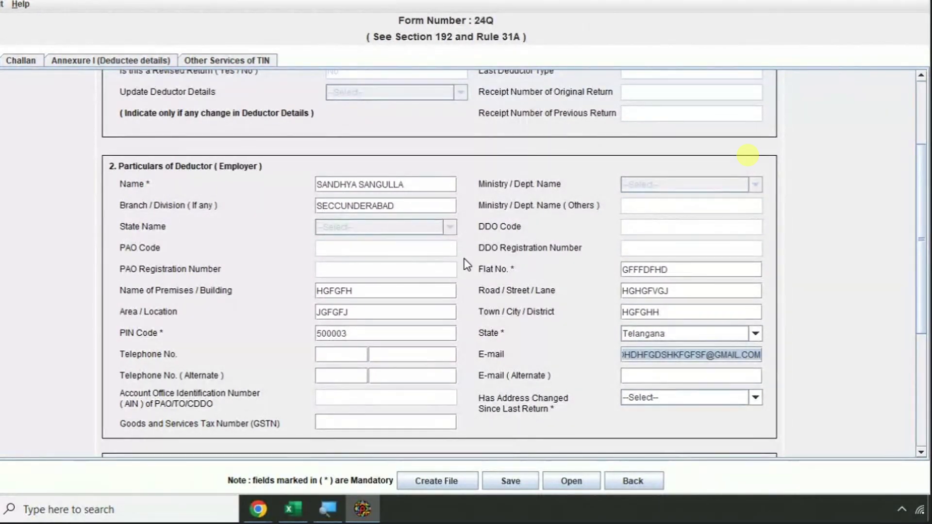
{"action": "scroll", "coordinate": [568, 291], "scroll_direction": "down", "scroll_amount": 5}
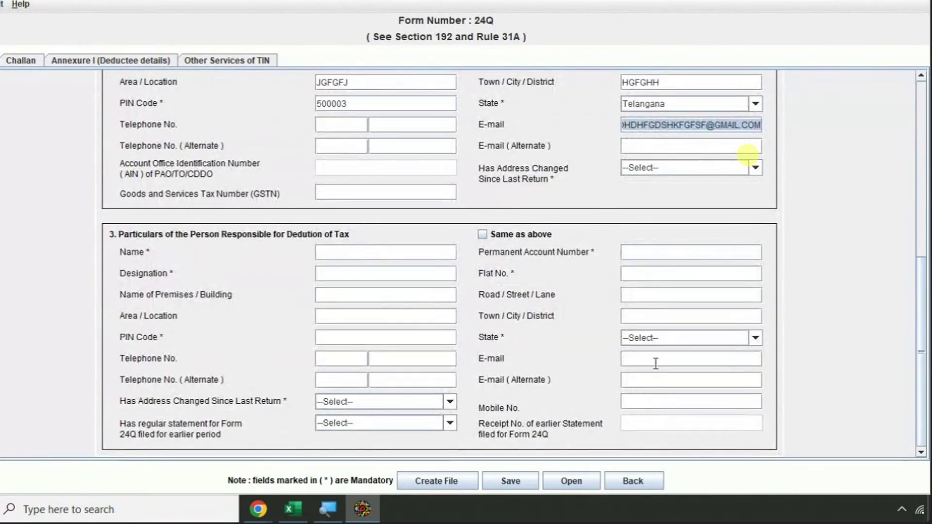
{"action": "left_click", "coordinate": [657, 362]}
{"action": "key", "text": "ctrl+v"}
{"action": "scroll", "coordinate": [452, 209], "scroll_direction": "up", "scroll_amount": 6}
- Copy the deductor's PAN from Excel into the statement's Permanent Account Number field
{"action": "scroll", "coordinate": [452, 210], "scroll_direction": "up", "scroll_amount": 3}
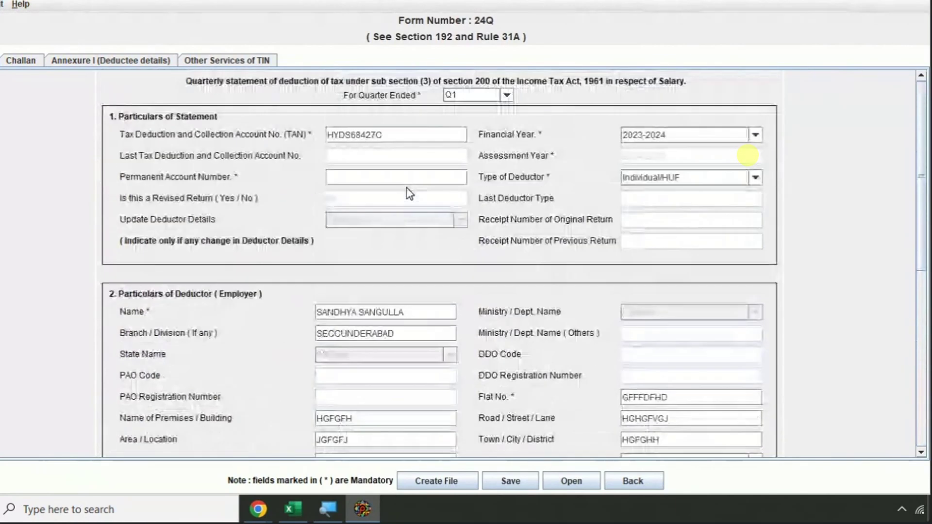
{"action": "key", "text": "alt+Tab"}
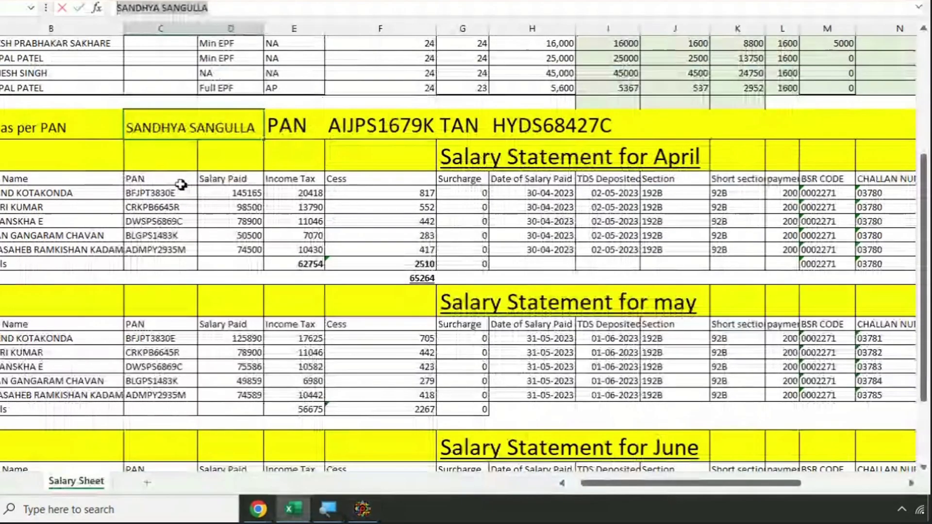
{"action": "left_click", "coordinate": [347, 123]}
{"action": "key", "text": "ctrl+c"}
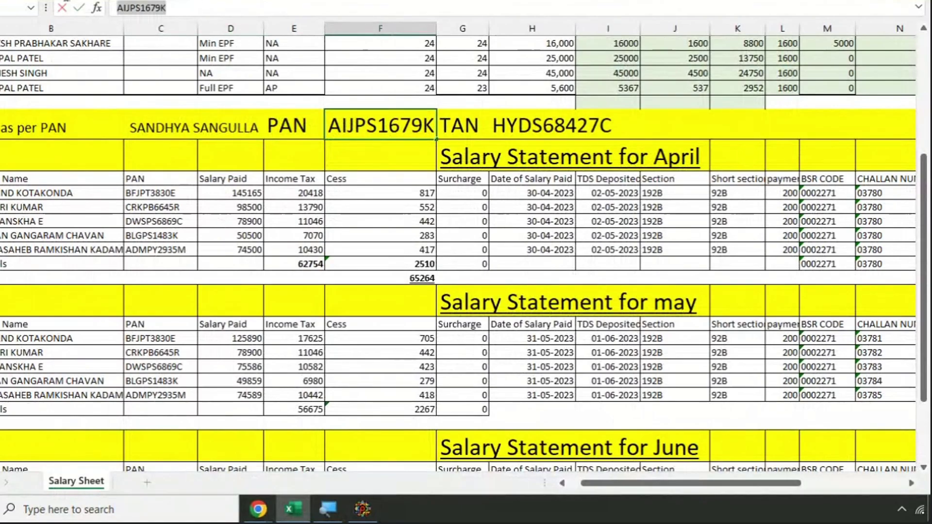
{"action": "key", "text": "alt+Tab"}
{"action": "left_click", "coordinate": [379, 177]}
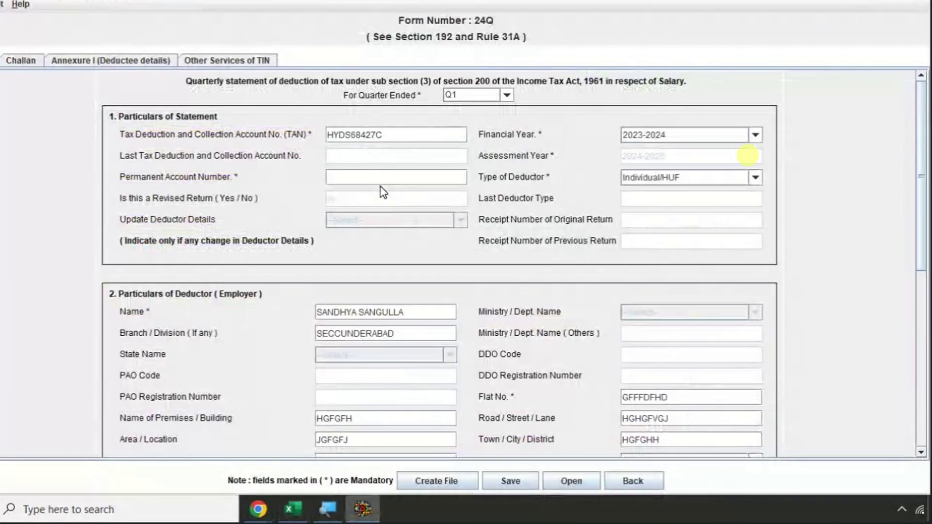
{"action": "key", "text": "ctrl+v"}
- Paste the PAN for the responsible person and tick Same as above for the address
{"action": "scroll", "coordinate": [378, 178], "scroll_direction": "down", "scroll_amount": 10}
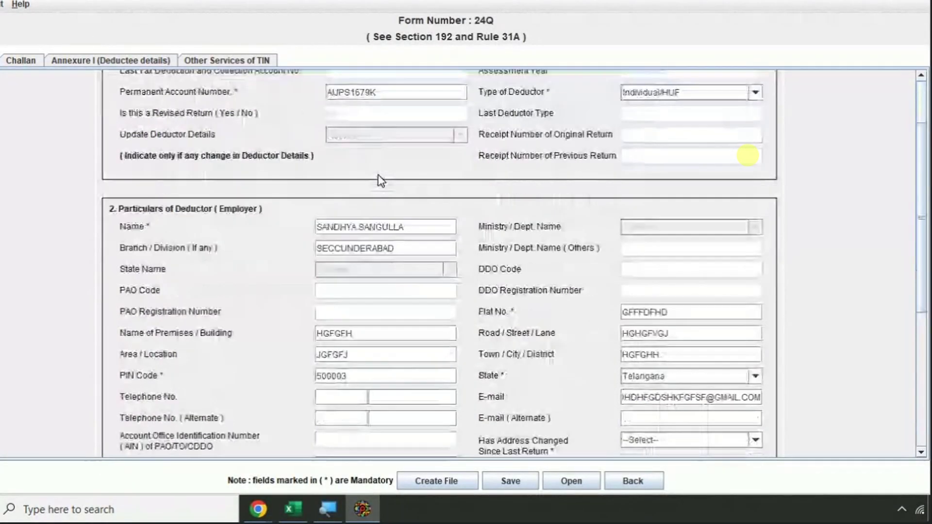
{"action": "left_click", "coordinate": [653, 315]}
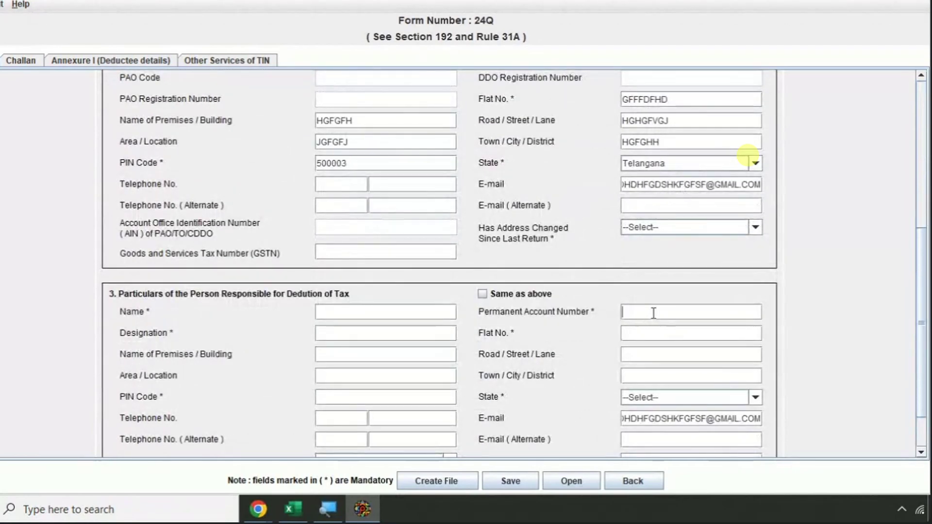
{"action": "key", "text": "ctrl+v"}
{"action": "left_click", "coordinate": [482, 293]}
{"action": "left_click", "coordinate": [370, 311]}
- Enter the employer's name as responsible person with designation PROPREITOR
{"action": "scroll", "coordinate": [377, 270], "scroll_direction": "up", "scroll_amount": 6}
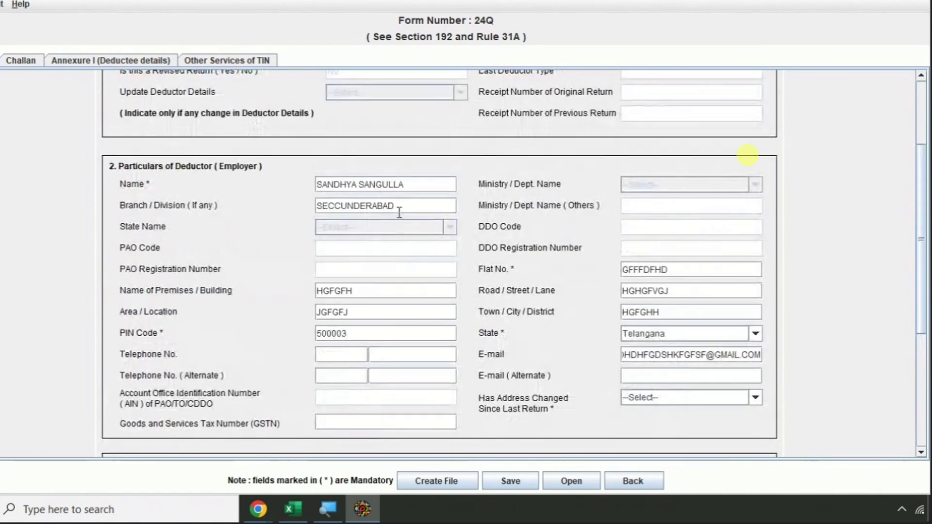
{"action": "left_click_drag", "start_coordinate": [413, 185], "coordinate": [260, 185]}
{"action": "scroll", "coordinate": [384, 248], "scroll_direction": "down", "scroll_amount": 2}
{"action": "scroll", "coordinate": [383, 248], "scroll_direction": "down", "scroll_amount": 3}
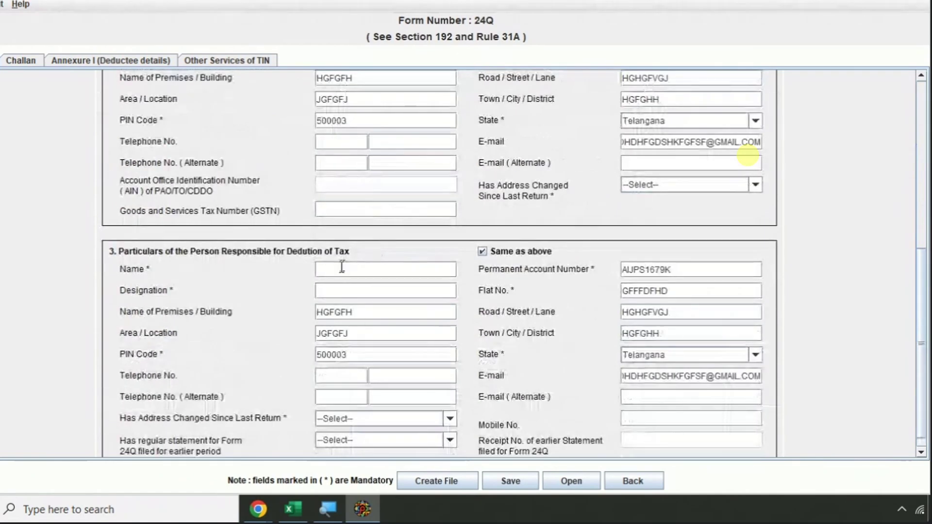
{"action": "left_click", "coordinate": [359, 269]}
{"action": "key", "text": "ctrl+v"}
{"action": "left_click", "coordinate": [332, 295]}
{"action": "type", "text": "PR"}
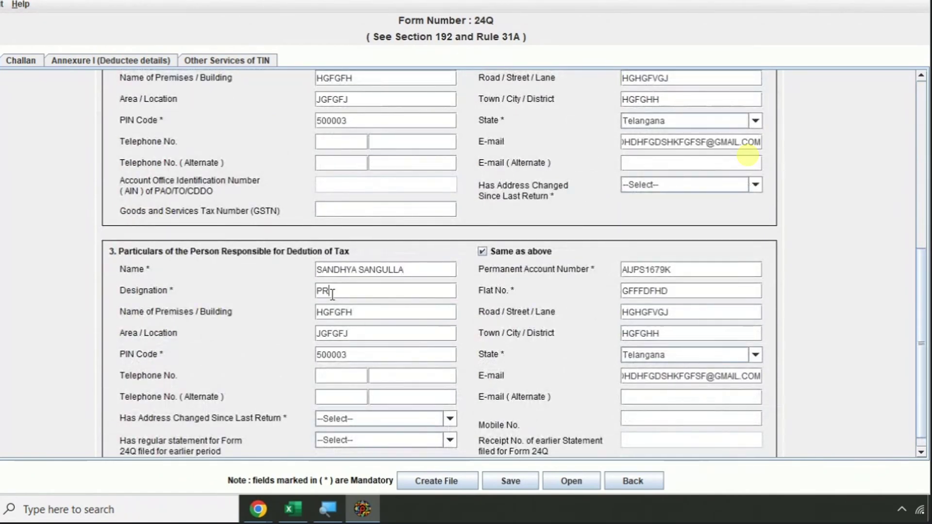
{"action": "type", "text": "OPREITOR"}
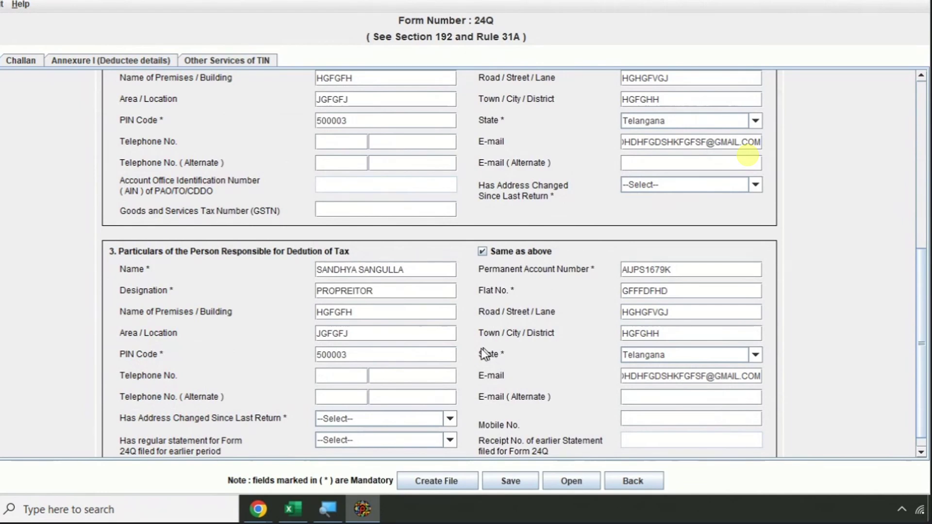
- Answer No to address changed since last return and to earlier regular 24Q statement filed
{"action": "left_click", "coordinate": [371, 419]}
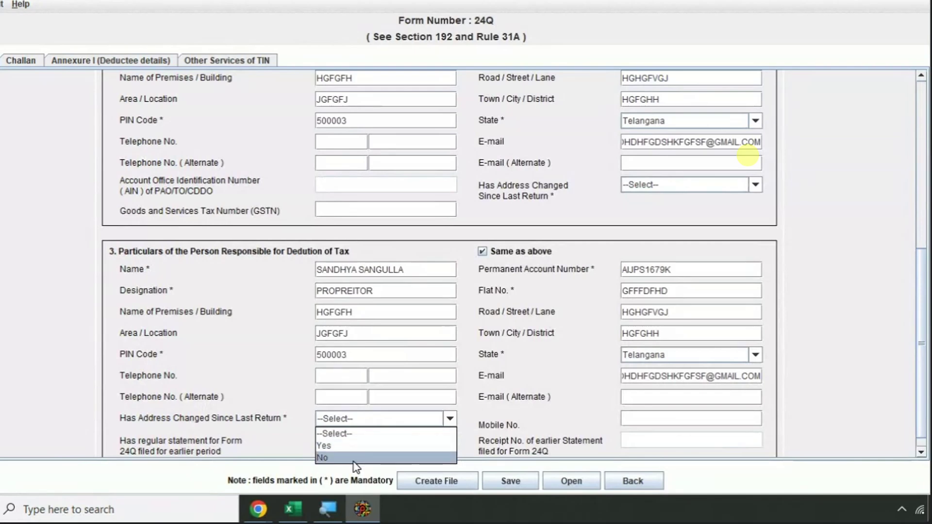
{"action": "left_click", "coordinate": [362, 456]}
{"action": "left_click", "coordinate": [369, 439]}
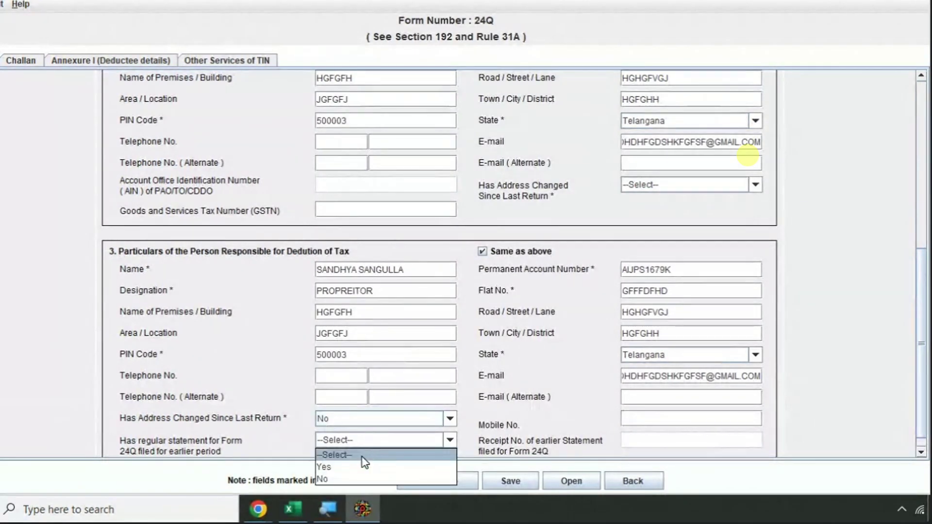
{"action": "left_click", "coordinate": [351, 483]}
{"action": "left_click", "coordinate": [444, 260]}
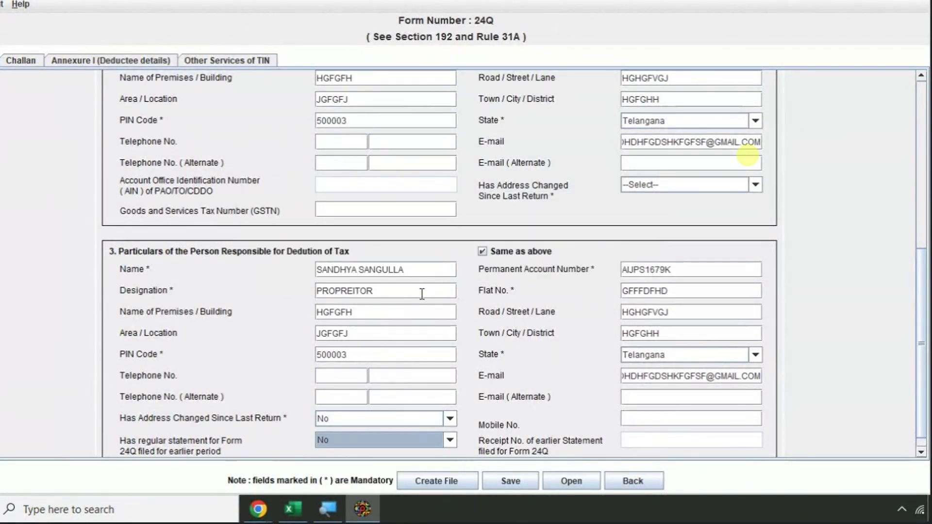
- Set the deductor's Has Address Changed to No
{"action": "scroll", "coordinate": [422, 294], "scroll_direction": "up", "scroll_amount": 3}
{"action": "left_click", "coordinate": [659, 271]}
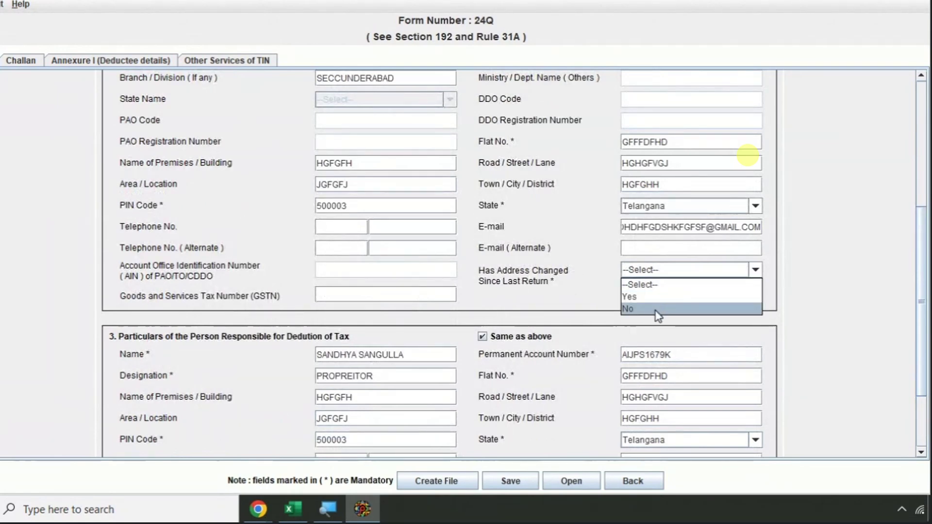
{"action": "left_click", "coordinate": [658, 314]}
{"action": "scroll", "coordinate": [659, 316], "scroll_direction": "down", "scroll_amount": 3}
{"action": "left_click", "coordinate": [652, 380]}
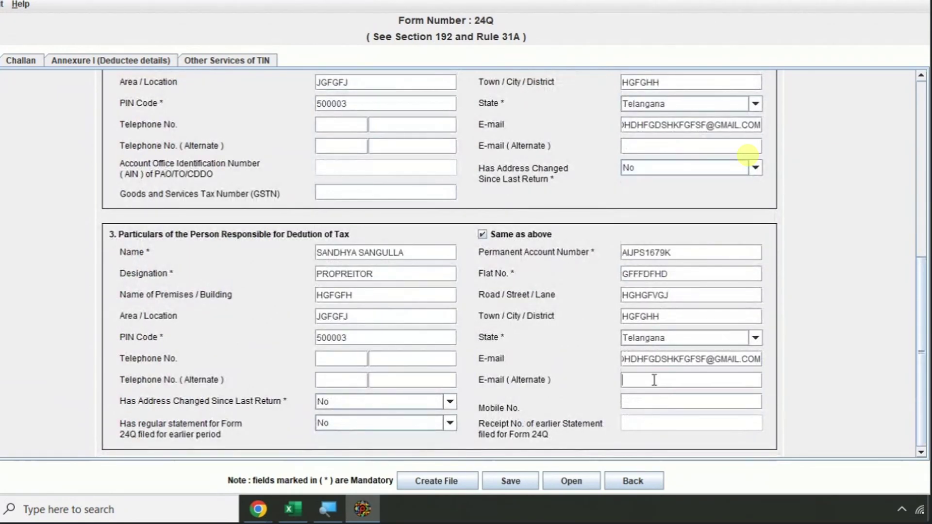
- Type the responsible person's mobile number
{"action": "type", "text": "9876"}
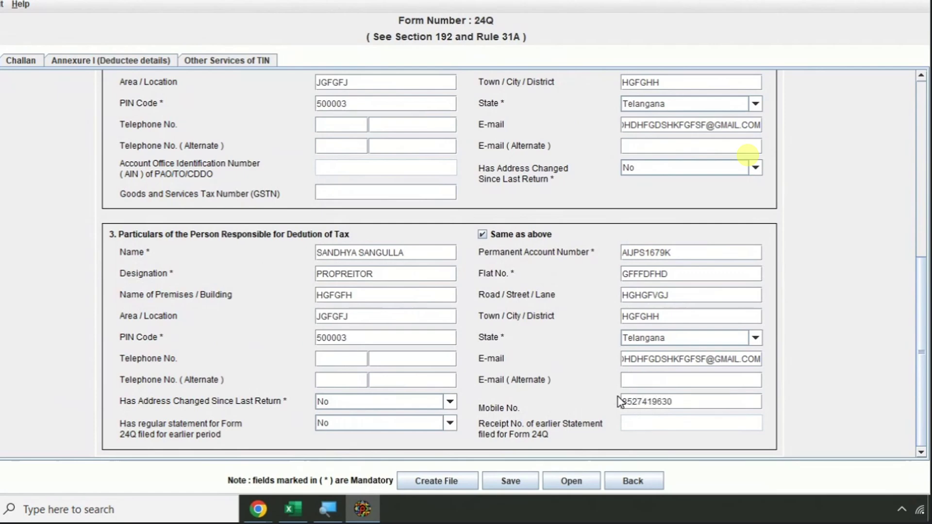
{"action": "scroll", "coordinate": [505, 279], "scroll_direction": "up", "scroll_amount": 3}
{"action": "scroll", "coordinate": [452, 234], "scroll_direction": "up", "scroll_amount": 3}
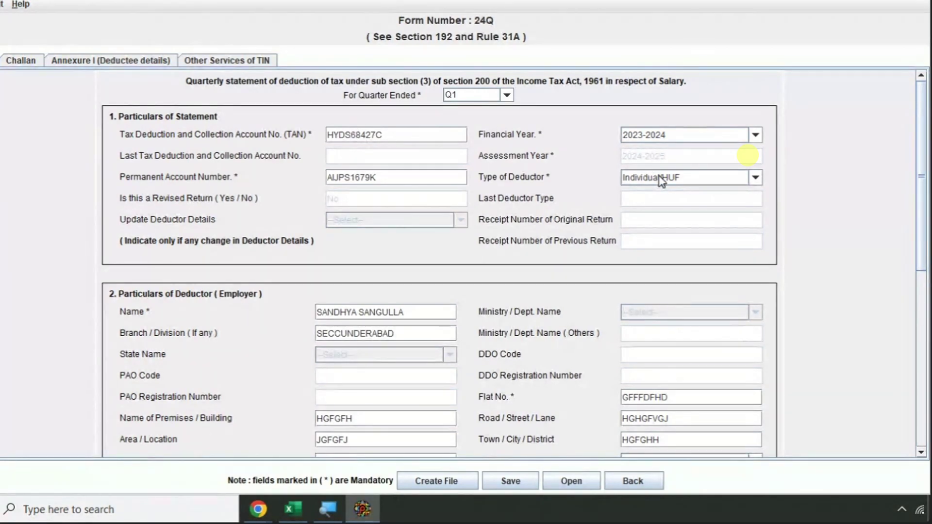
- Scroll through sections 1–3 to review the completed statement particulars
{"action": "scroll", "coordinate": [662, 178], "scroll_direction": "down", "scroll_amount": 3}
{"action": "scroll", "coordinate": [421, 227], "scroll_direction": "down", "scroll_amount": 3}
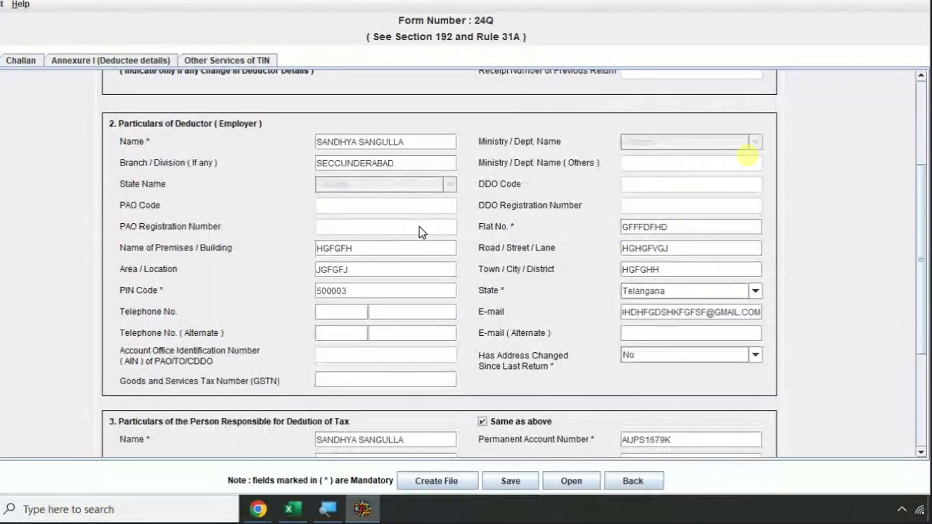
{"action": "scroll", "coordinate": [423, 233], "scroll_direction": "down", "scroll_amount": 4}
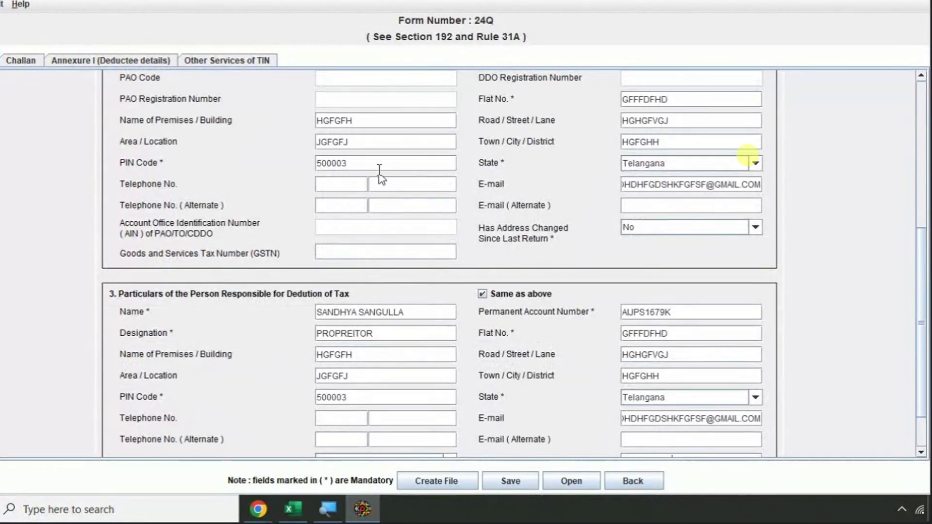
{"action": "scroll", "coordinate": [370, 150], "scroll_direction": "up", "scroll_amount": 1}
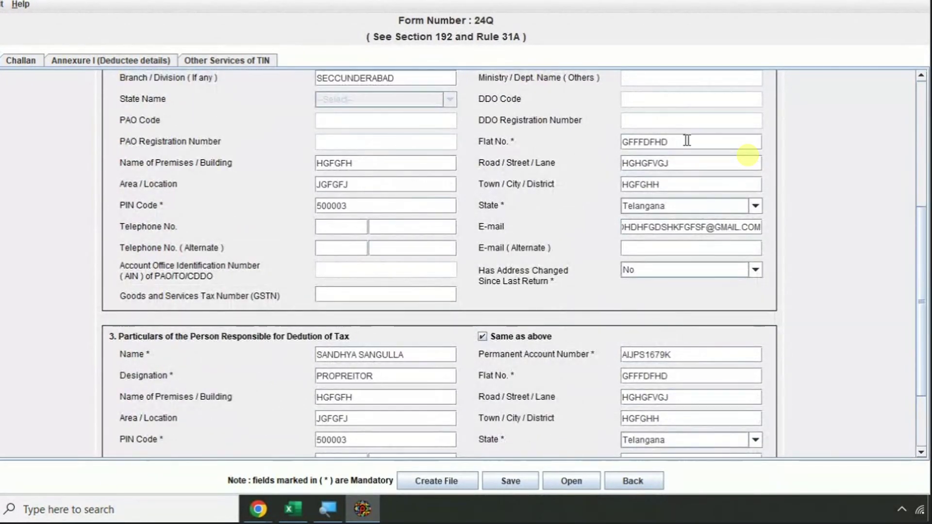
{"action": "scroll", "coordinate": [686, 142], "scroll_direction": "up", "scroll_amount": 2}
{"action": "scroll", "coordinate": [592, 212], "scroll_direction": "down", "scroll_amount": 2}
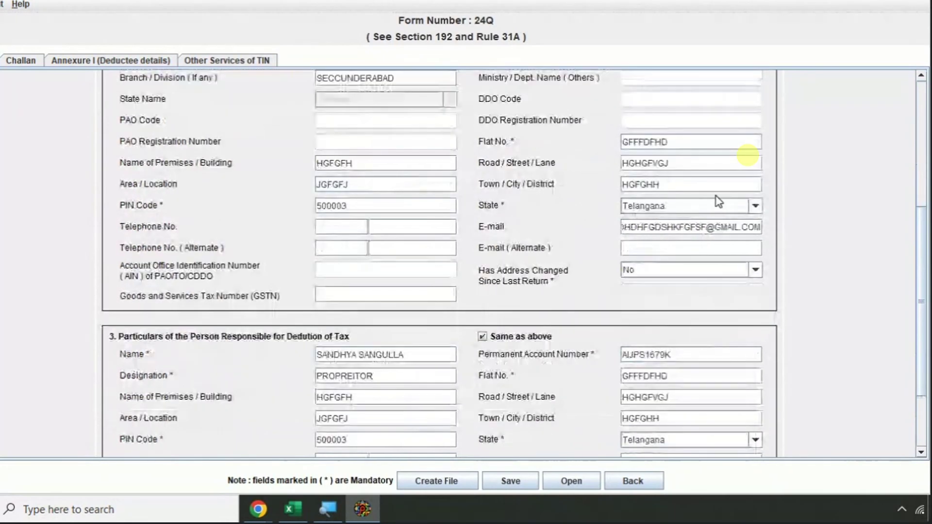
{"action": "scroll", "coordinate": [493, 208], "scroll_direction": "down", "scroll_amount": 2}
{"action": "scroll", "coordinate": [644, 180], "scroll_direction": "down", "scroll_amount": 1}
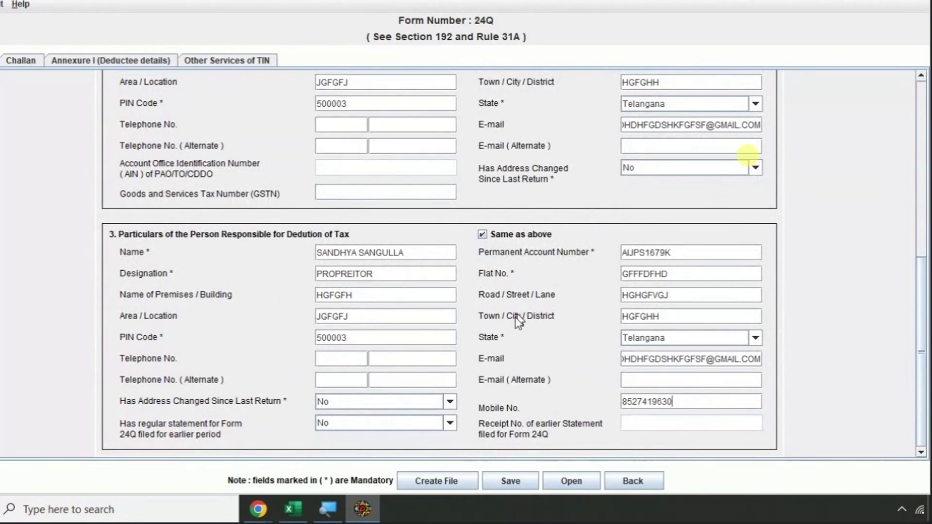
- Save the statement under its default name into Downloads\Q1 24Q\DRAFT-1 and acknowledge the confirmation
{"action": "left_click", "coordinate": [508, 485]}
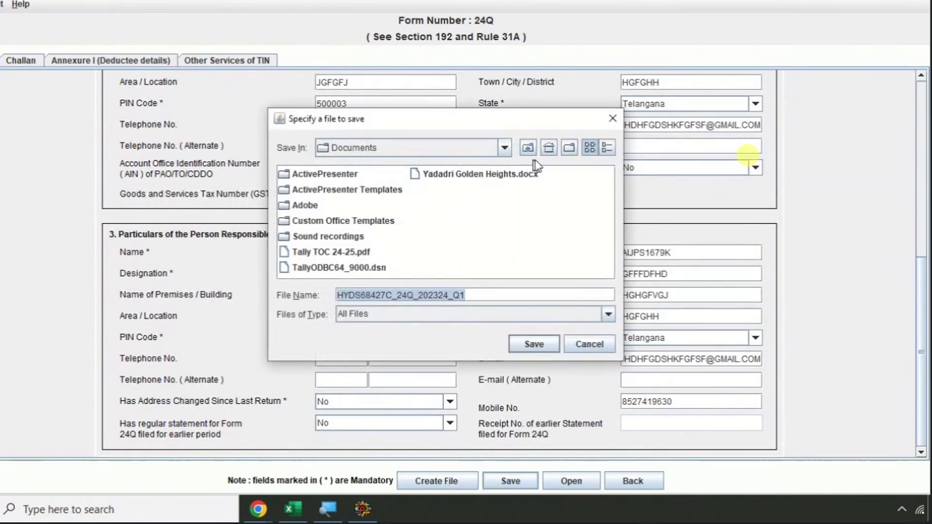
{"action": "left_click", "coordinate": [530, 151]}
{"action": "left_click", "coordinate": [529, 149]}
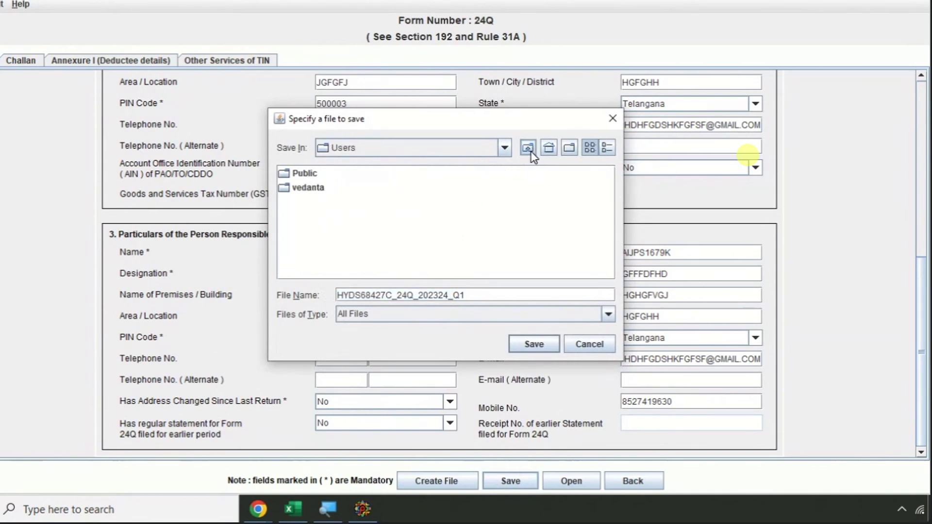
{"action": "left_click", "coordinate": [529, 149]}
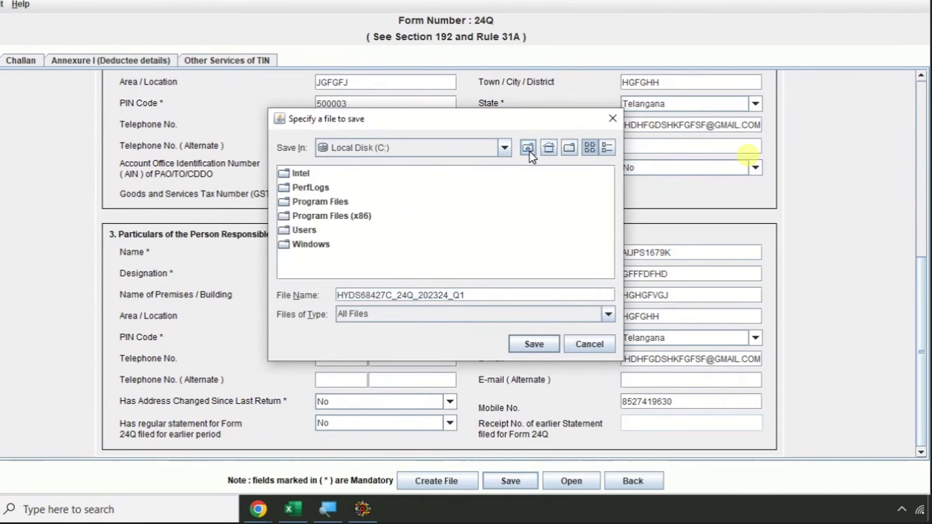
{"action": "left_click", "coordinate": [529, 148]}
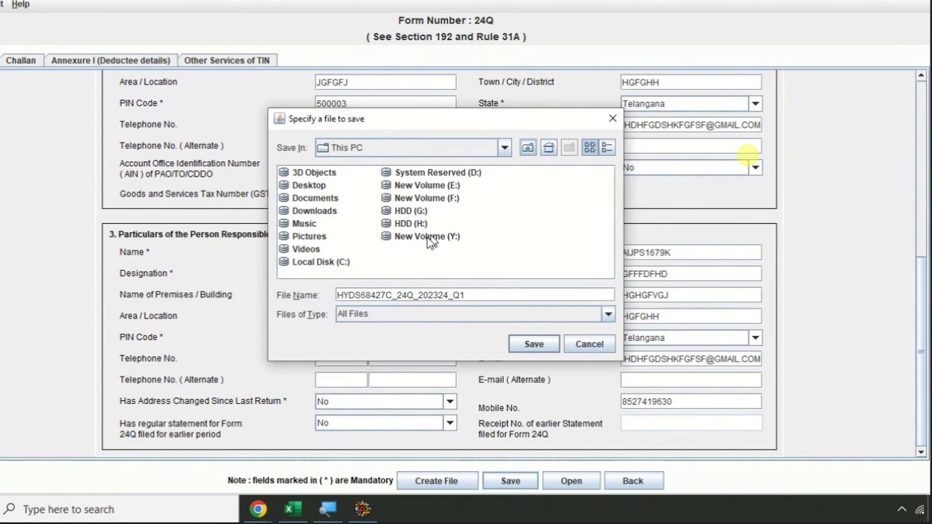
{"action": "double_click", "coordinate": [305, 211]}
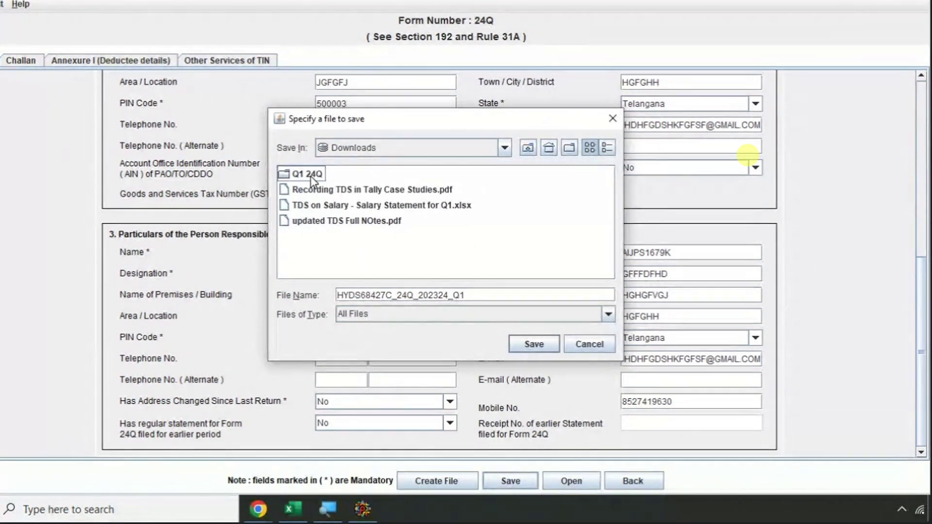
{"action": "double_click", "coordinate": [311, 174]}
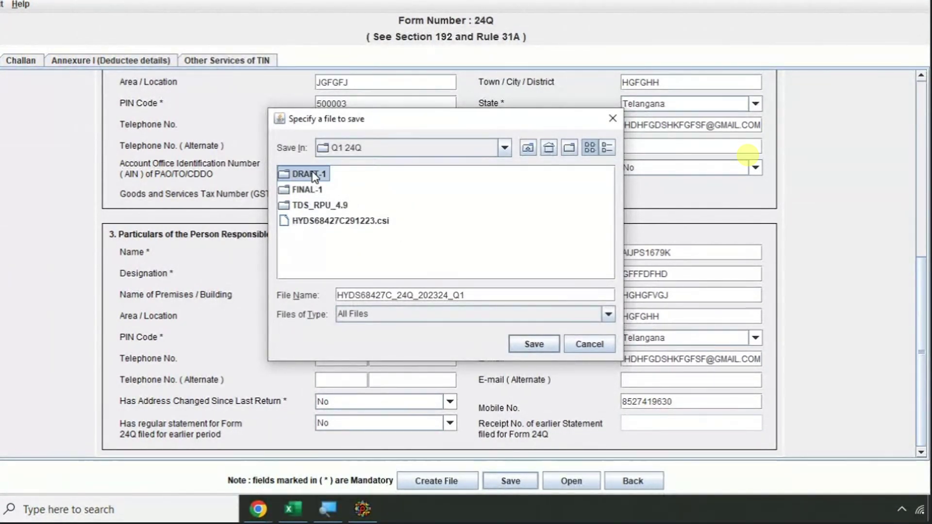
{"action": "left_click", "coordinate": [311, 174]}
{"action": "left_click", "coordinate": [533, 345]}
{"action": "left_click", "coordinate": [533, 345]}
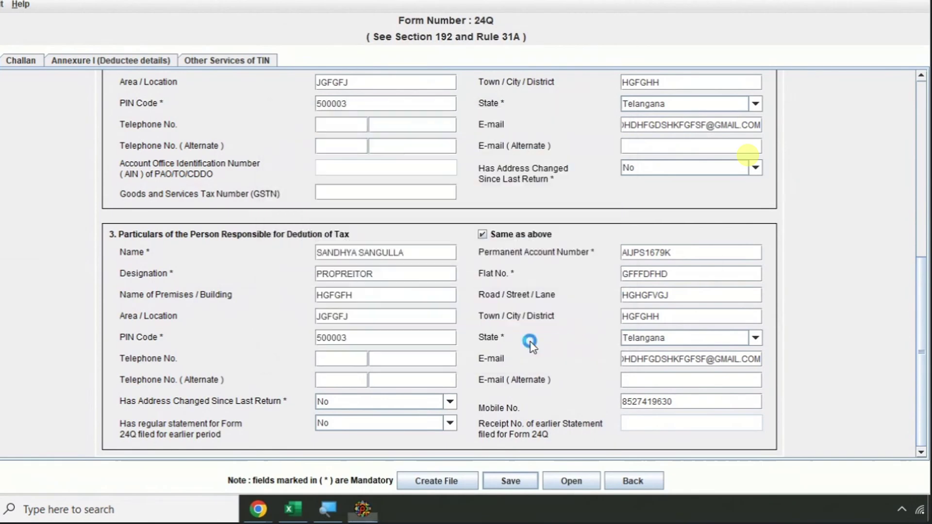
{"action": "left_click", "coordinate": [445, 259]}
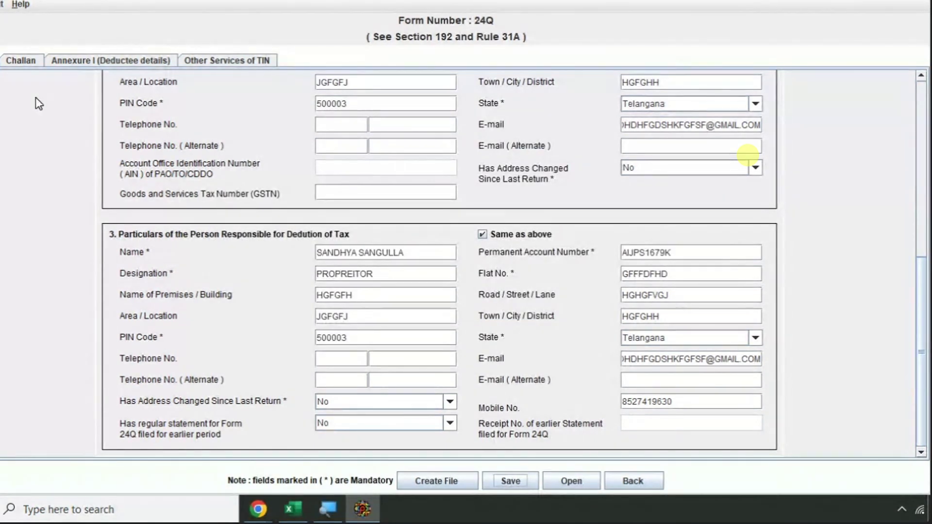
- Open Form 24Q's Challan tab, then review the April salary statement rows in Excel
{"action": "left_click", "coordinate": [22, 59]}
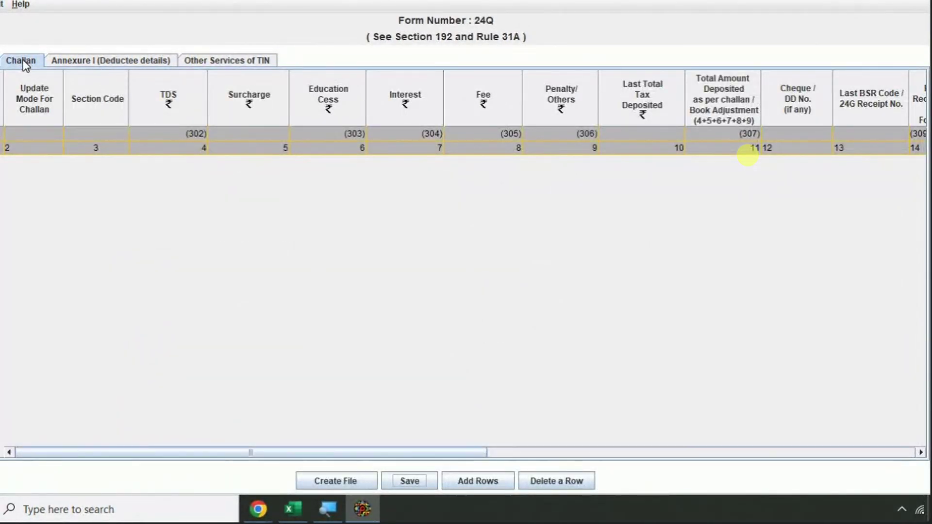
{"action": "key", "text": "alt+Tab"}
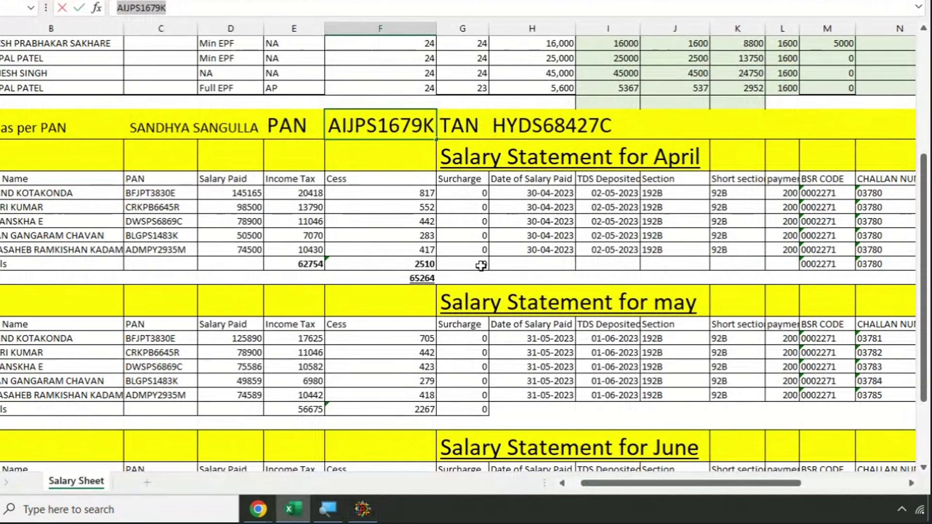
{"action": "left_click", "coordinate": [383, 247]}
{"action": "scroll", "coordinate": [383, 246], "scroll_direction": "down", "scroll_amount": 5, "text": "ctrl"}
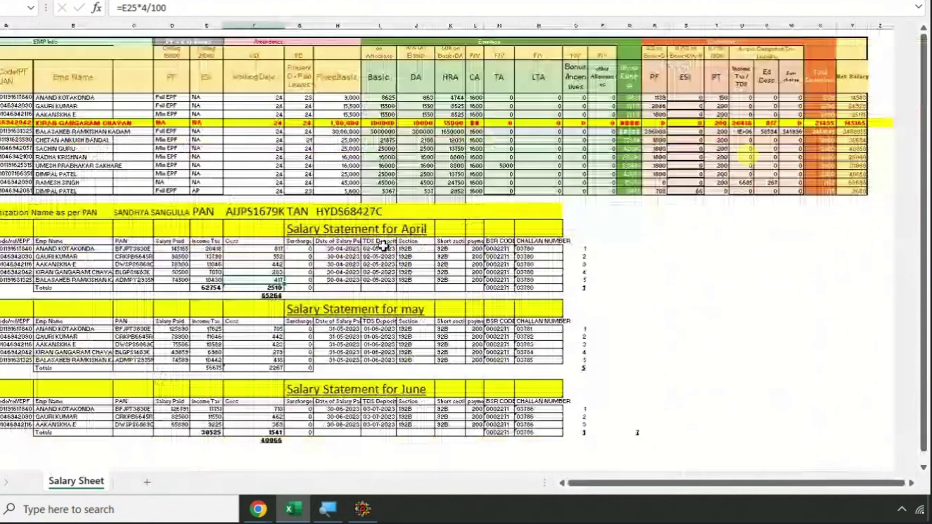
{"action": "scroll", "coordinate": [511, 253], "scroll_direction": "up", "scroll_amount": 5}
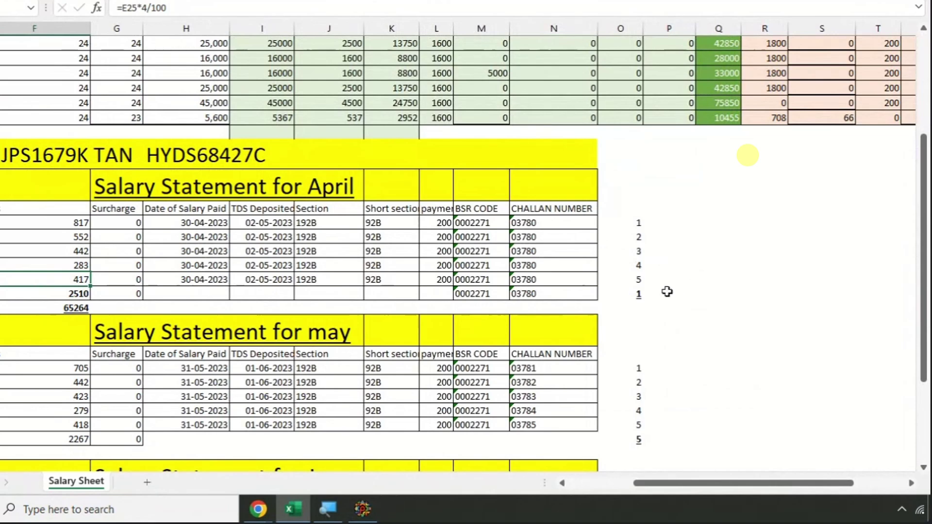
- Verify April's count of 1, May's count of 5 and the =O26+O35+O42 total of 7
{"action": "left_click", "coordinate": [639, 295]}
{"action": "scroll", "coordinate": [562, 230], "scroll_direction": "down", "scroll_amount": 4}
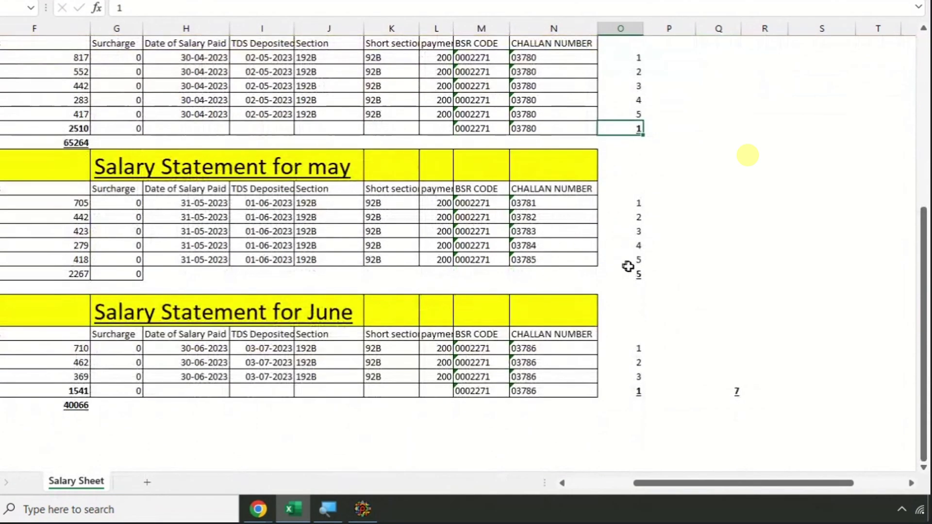
{"action": "left_click", "coordinate": [638, 274]}
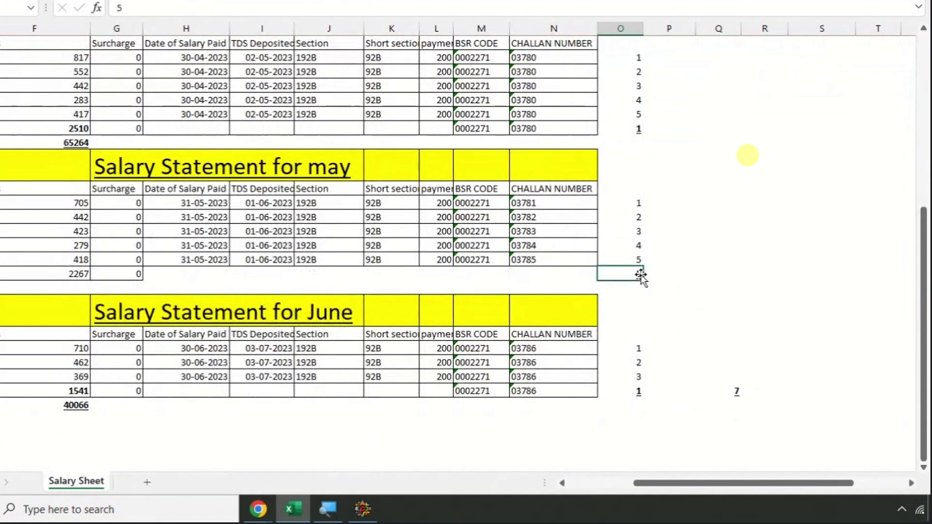
{"action": "scroll", "coordinate": [640, 339], "scroll_direction": "down", "scroll_amount": 1}
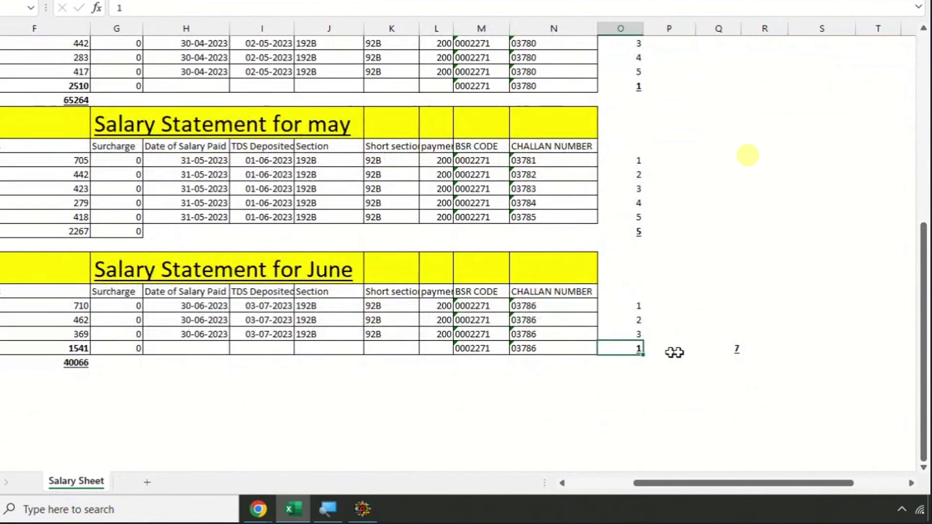
{"action": "double_click", "coordinate": [734, 348]}
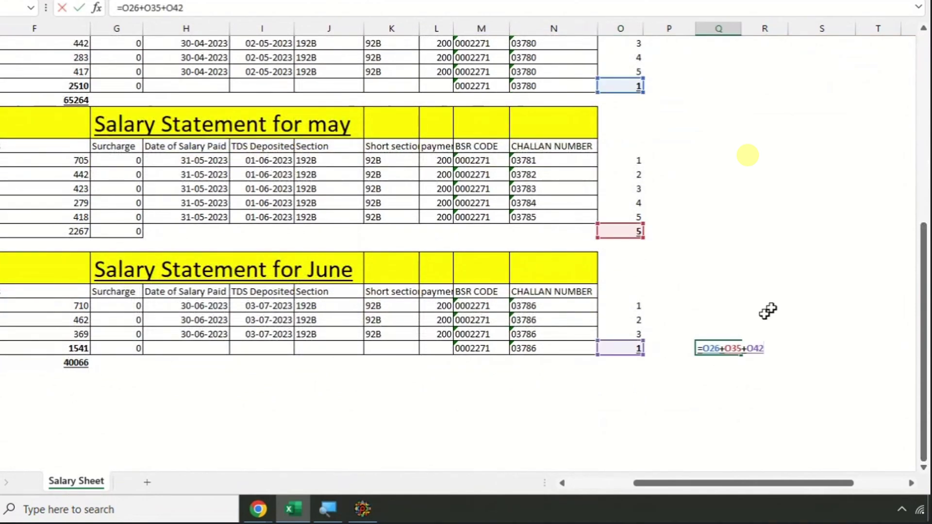
{"action": "key", "text": "Escape"}
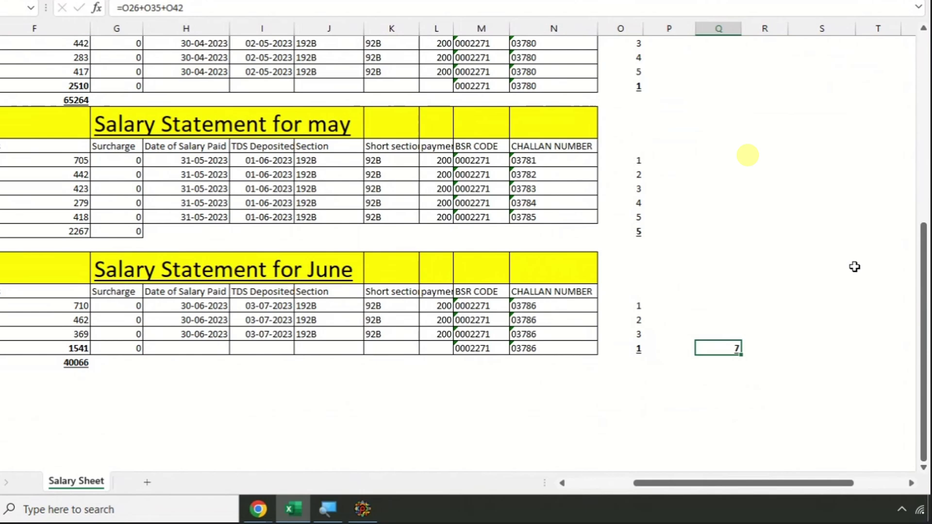
{"action": "key", "text": "alt+Tab"}
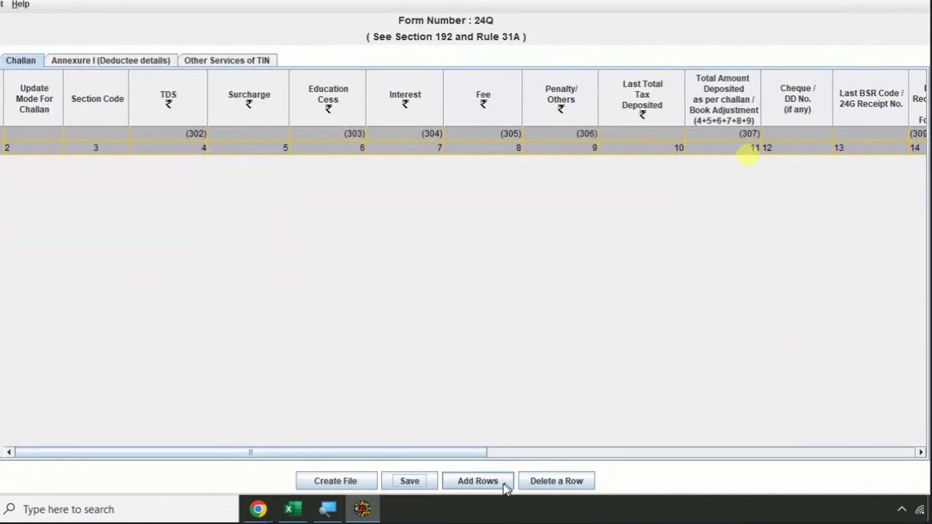
- Insert 7 blank challan rows, then scroll back up to Excel's April salary table
{"action": "left_click", "coordinate": [492, 484]}
{"action": "type", "text": "7"}
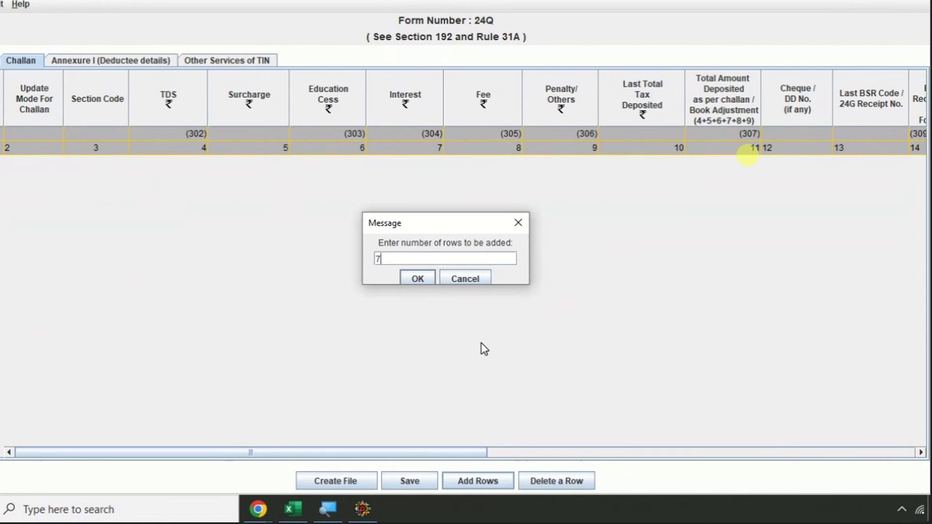
{"action": "key", "text": "Return"}
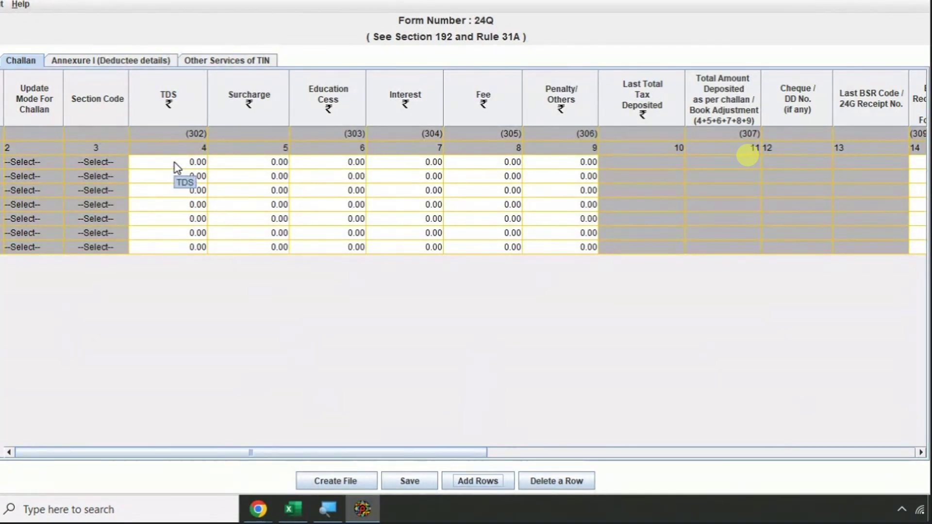
{"action": "key", "text": "alt+Tab"}
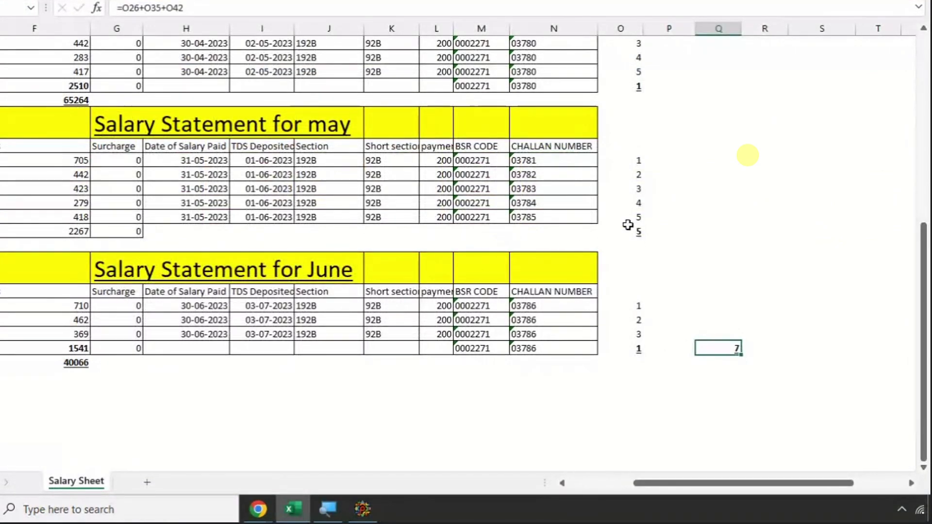
{"action": "scroll", "coordinate": [660, 192], "scroll_direction": "up", "scroll_amount": 3}
- Paste April's income tax total 62754 into the first challan's TDS cell
{"action": "left_click", "coordinate": [638, 204]}
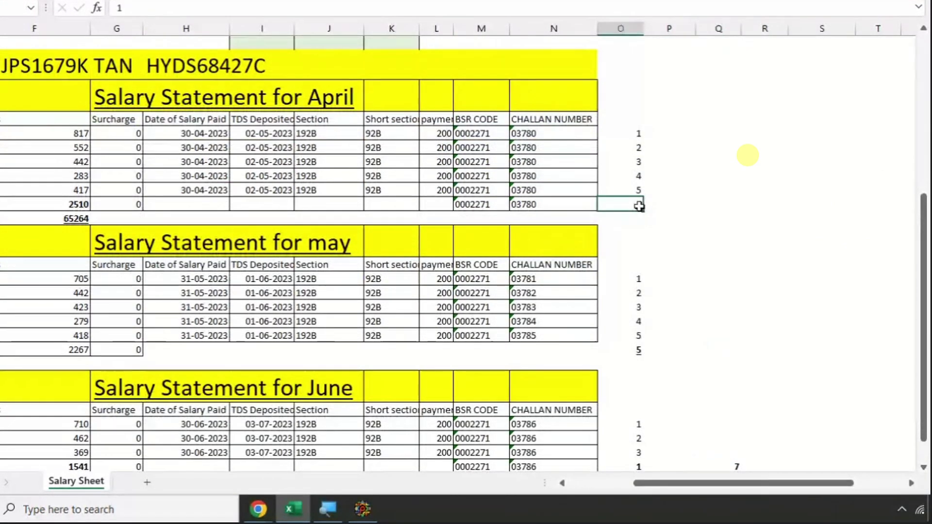
{"action": "key", "text": "Left"}
{"action": "key", "text": "Left"}
{"action": "key", "text": "Left"}
{"action": "key", "text": "Left"}
{"action": "key", "text": "Left"}
{"action": "key", "text": "Left"}
{"action": "key", "text": "Left"}
{"action": "key", "text": "Left"}
{"action": "key", "text": "Left"}
{"action": "key", "text": "Left"}
{"action": "key", "text": "Left"}
{"action": "key", "text": "Left"}
{"action": "key", "text": "Left"}
{"action": "key", "text": "Left"}
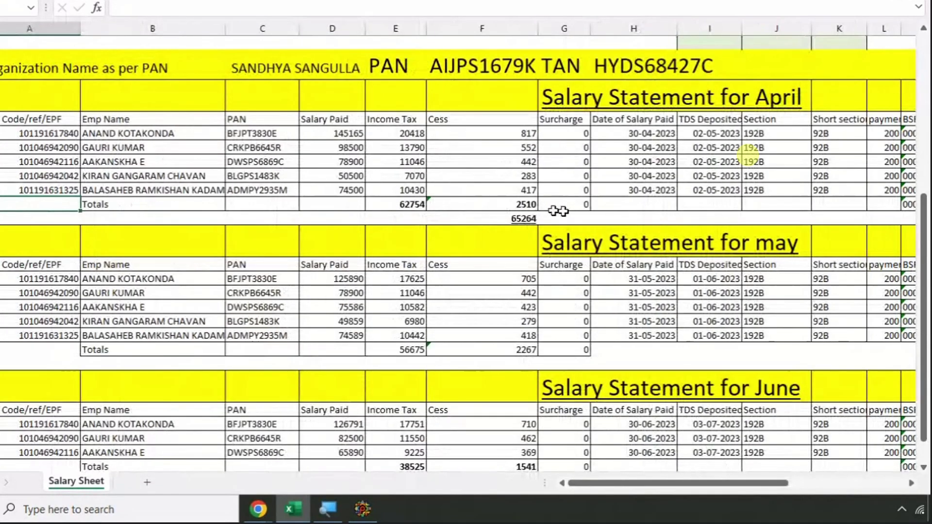
{"action": "key", "text": "Right"}
{"action": "key", "text": "Right"}
{"action": "key", "text": "Right"}
{"action": "key", "text": "Right"}
{"action": "key", "text": "Right"}
{"action": "key", "text": "Right"}
{"action": "key", "text": "Right"}
{"action": "key", "text": "Right"}
{"action": "key", "text": "Right"}
{"action": "key", "text": "Right"}
{"action": "key", "text": "Right"}
{"action": "key", "text": "Right"}
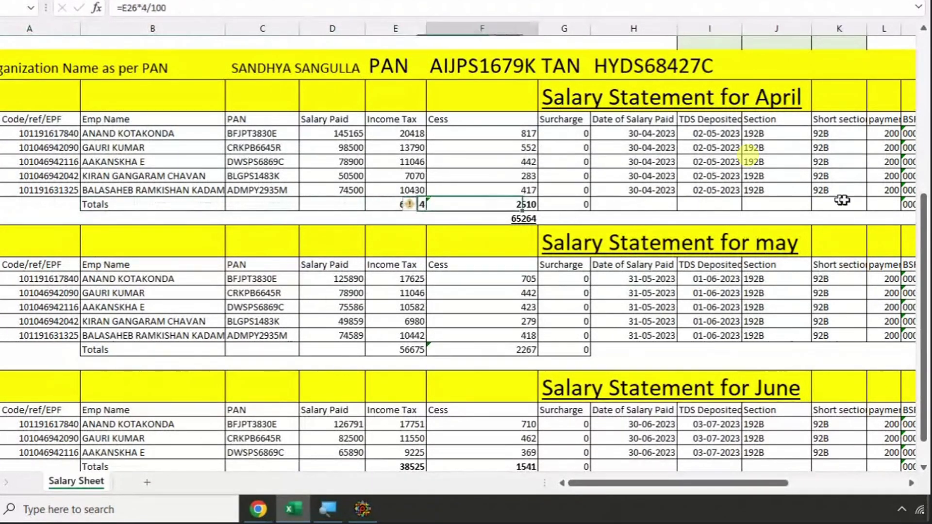
{"action": "key", "text": "Right"}
{"action": "key", "text": "Right"}
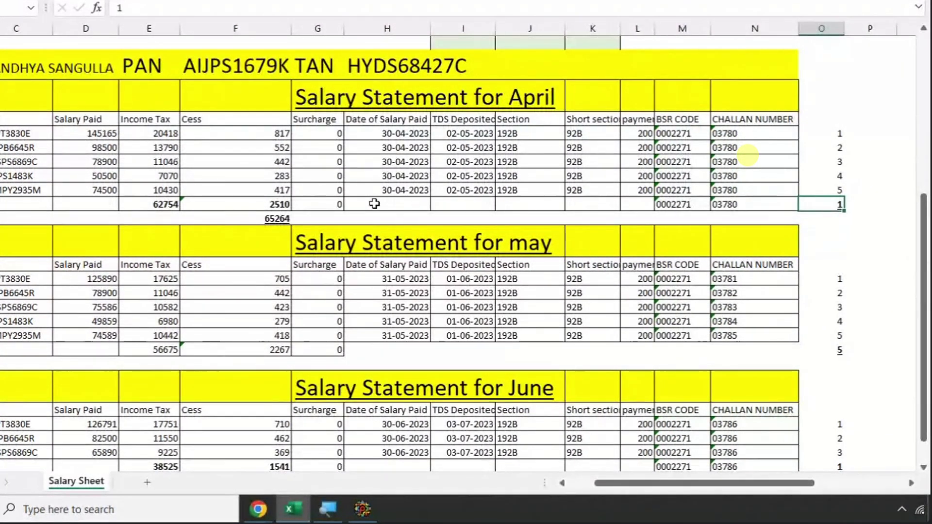
{"action": "left_click", "coordinate": [157, 205]}
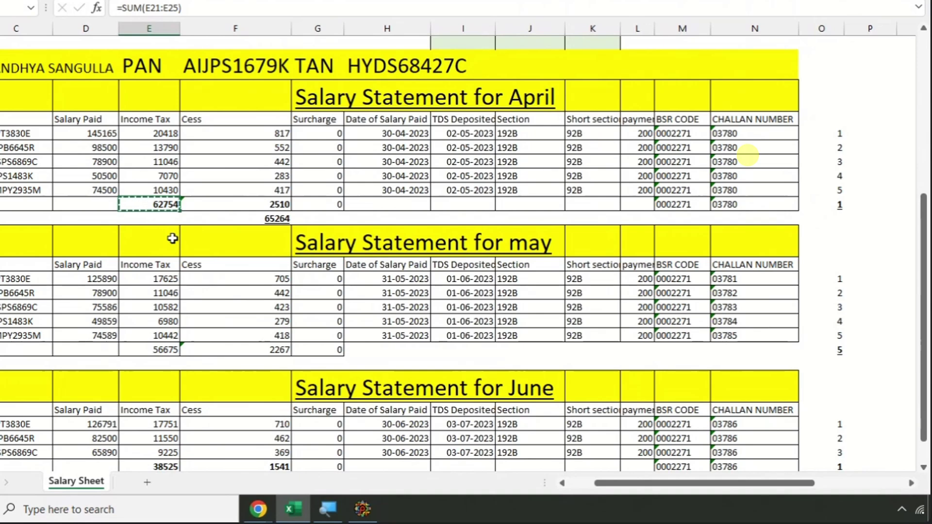
{"action": "key", "text": "alt+Tab"}
{"action": "left_click", "coordinate": [152, 166]}
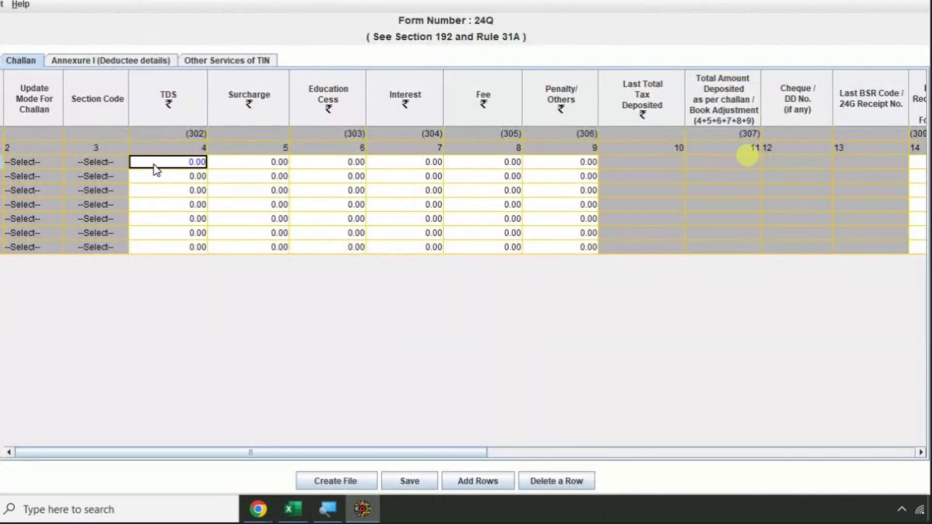
{"action": "type", "text": "62754"}
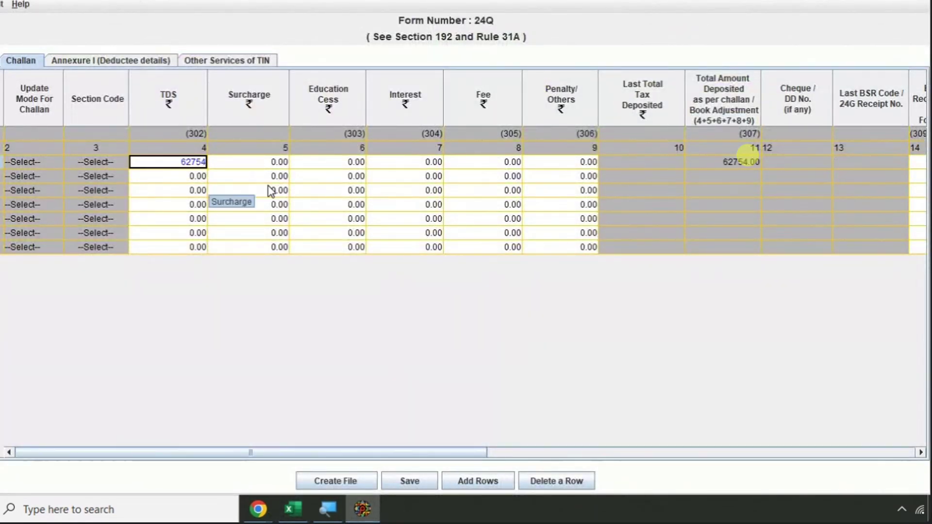
- Copy April's cess 2510 into the first challan's Education Cess, making its total 65264.00
{"action": "key", "text": "alt+Tab"}
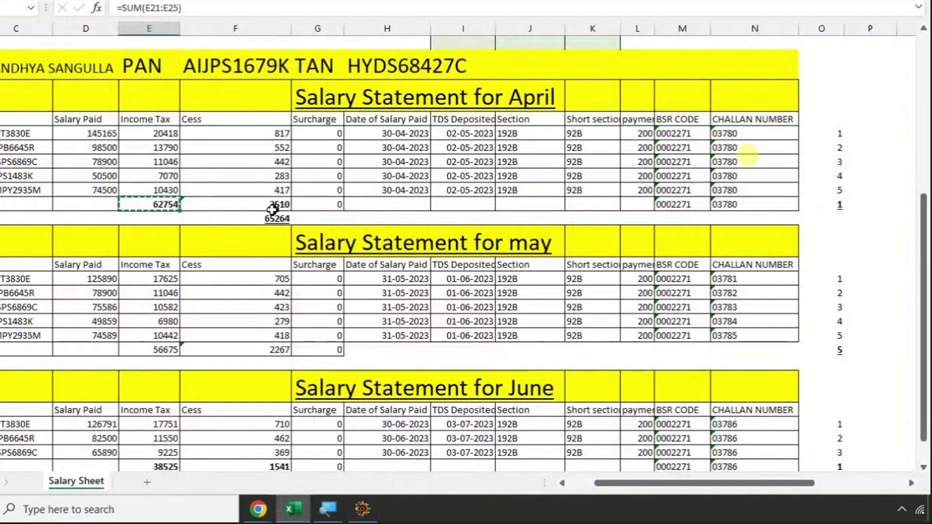
{"action": "left_click", "coordinate": [266, 209]}
{"action": "key", "text": "ctrl+c"}
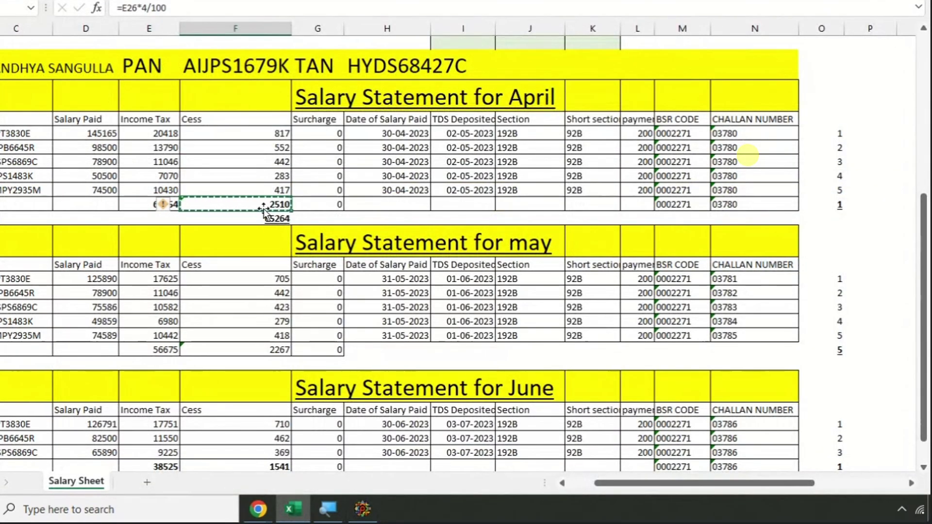
{"action": "key", "text": "alt+Tab"}
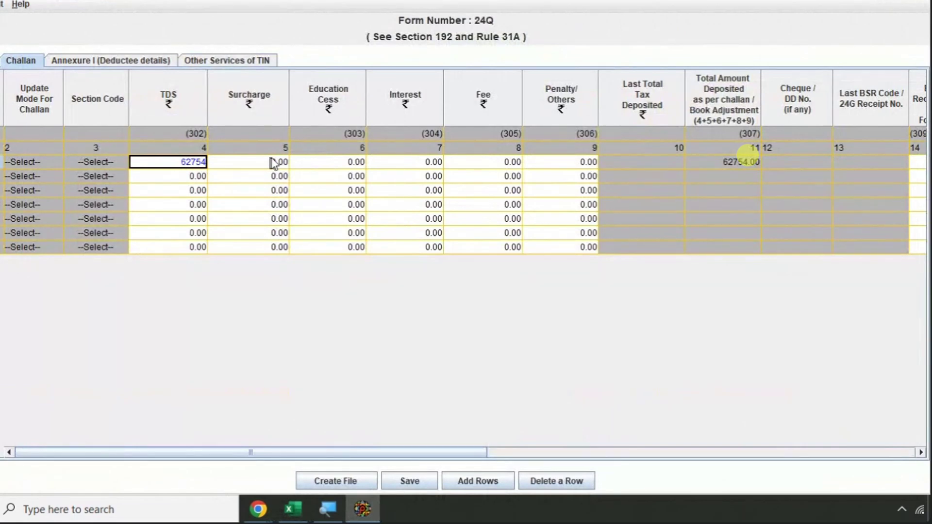
{"action": "left_click", "coordinate": [326, 162]}
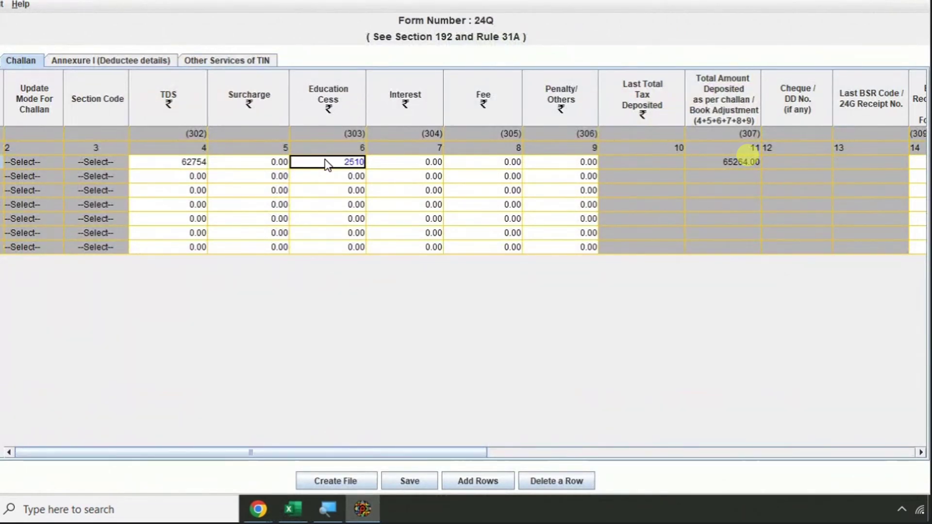
{"action": "key", "text": "alt+Tab"}
{"action": "key", "text": "alt+Tab"}
{"action": "key", "text": "ctrl+v"}
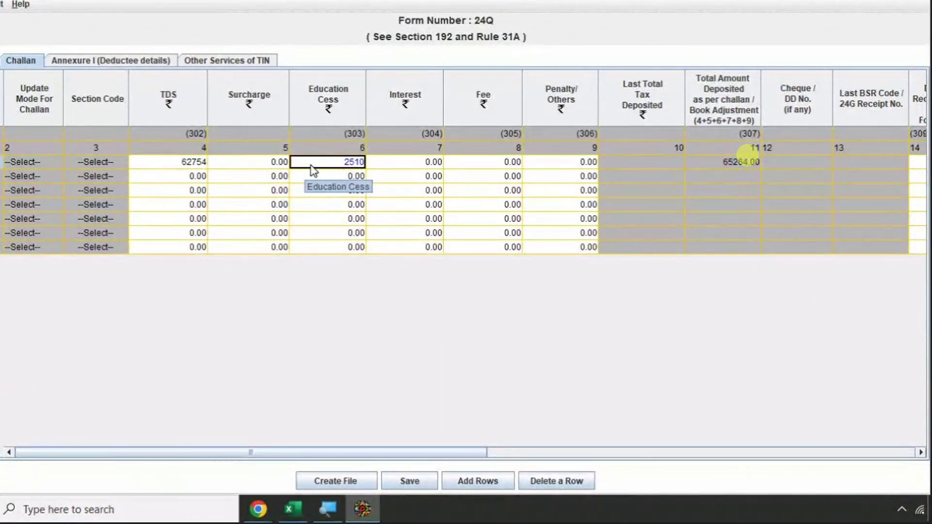
{"action": "key", "text": "shift+Tab"}
{"action": "key", "text": "shift+Tab"}
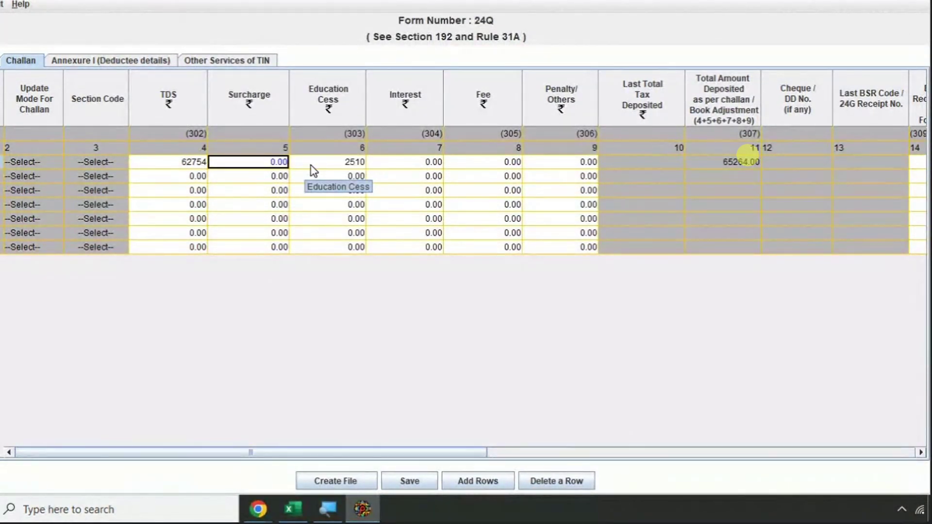
{"action": "key", "text": "Tab"}
{"action": "key", "text": "Tab"}
{"action": "key", "text": "Tab"}
{"action": "key", "text": "Tab"}
{"action": "key", "text": "Tab"}
{"action": "key", "text": "Tab"}
{"action": "key", "text": "Tab"}
{"action": "key", "text": "Tab"}
{"action": "key", "text": "Tab"}
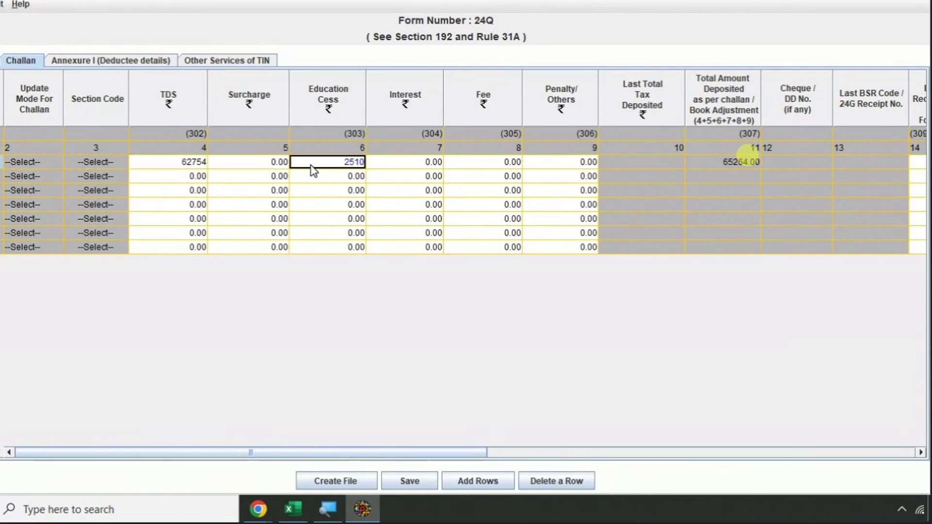
- Paste BSR code 0002271 from Excel into the first challan row
{"action": "key", "text": "Tab"}
{"action": "key", "text": "Tab"}
{"action": "key", "text": "Tab"}
{"action": "key", "text": "Tab"}
{"action": "key", "text": "Tab"}
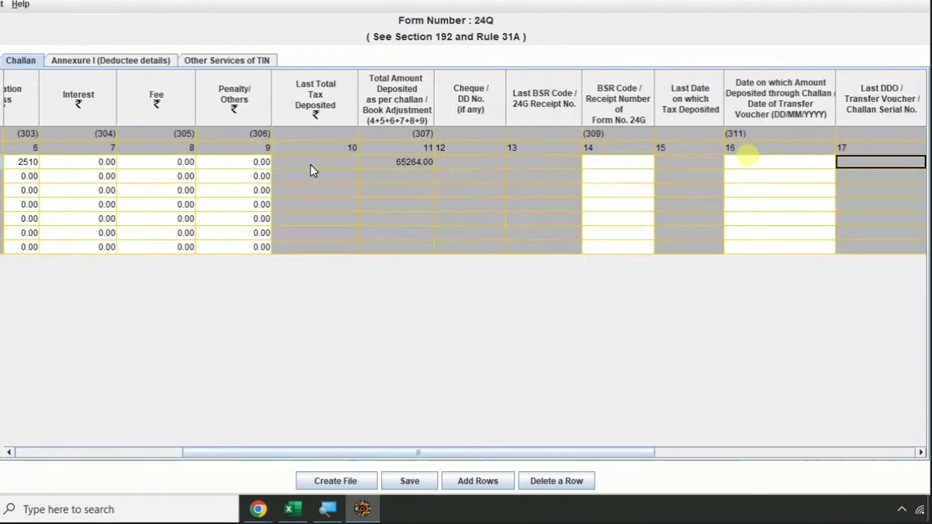
{"action": "key", "text": "shift+Tab"}
{"action": "key", "text": "shift+Tab"}
{"action": "key", "text": "shift+Tab"}
{"action": "key", "text": "shift+Tab"}
{"action": "key", "text": "shift+Tab"}
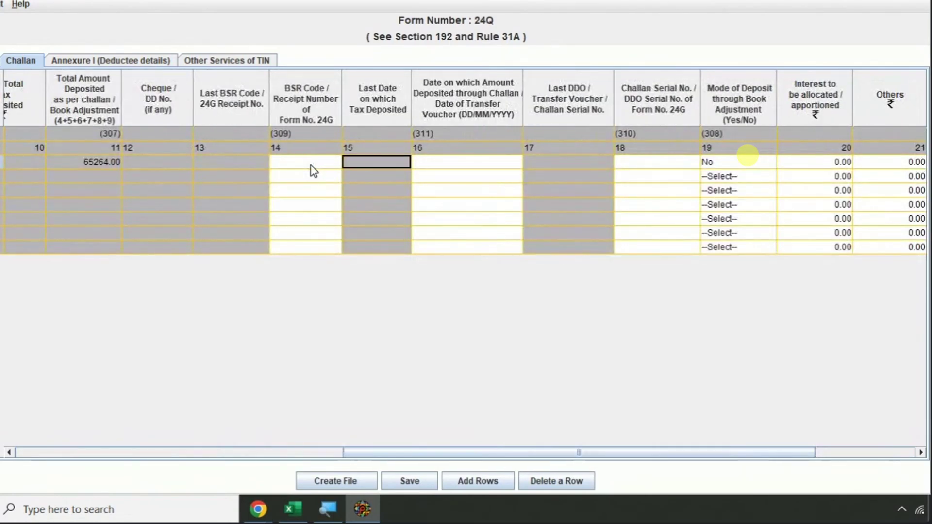
{"action": "key", "text": "alt+Tab"}
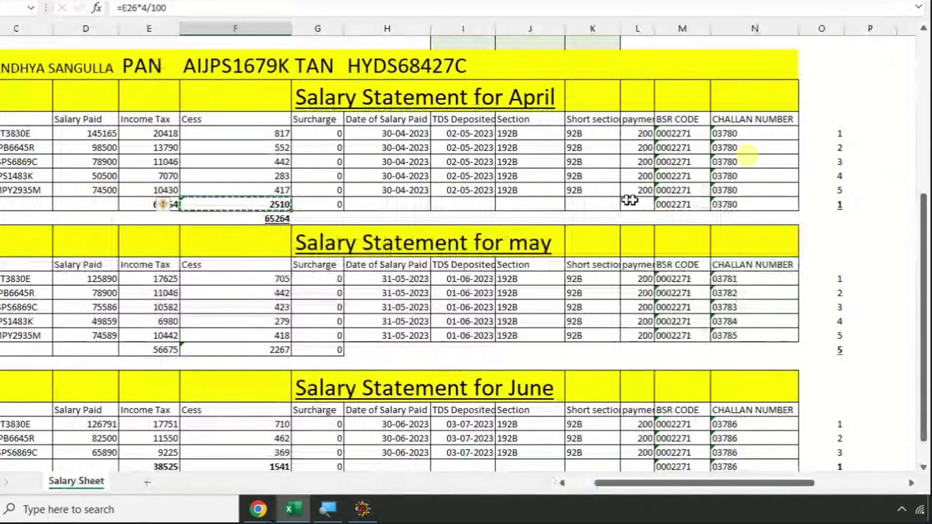
{"action": "left_click", "coordinate": [671, 204]}
{"action": "key", "text": "ctrl+c"}
{"action": "key", "text": "alt+Tab"}
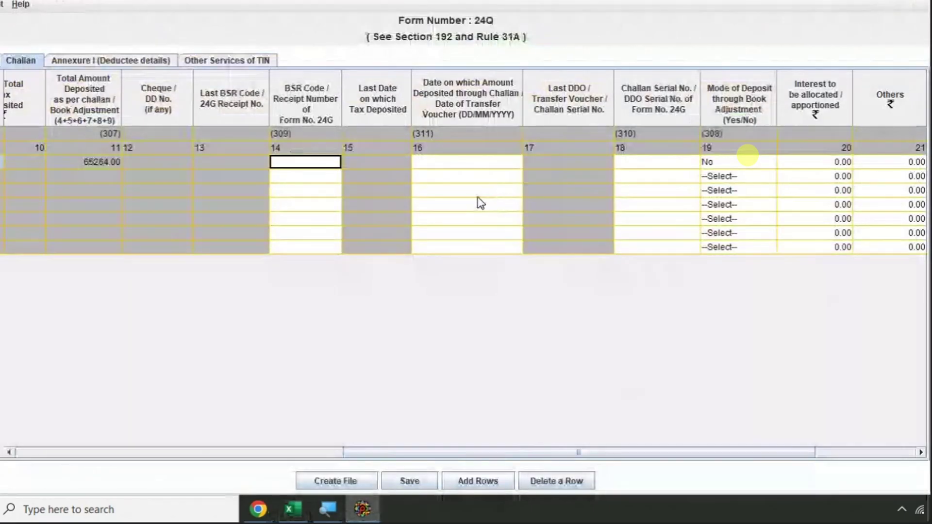
{"action": "key", "text": "ctrl+v"}
- Enter deposit date 02/05/2023 for the first challan, copied from Excel
{"action": "key", "text": "Tab"}
{"action": "key", "text": "Tab"}
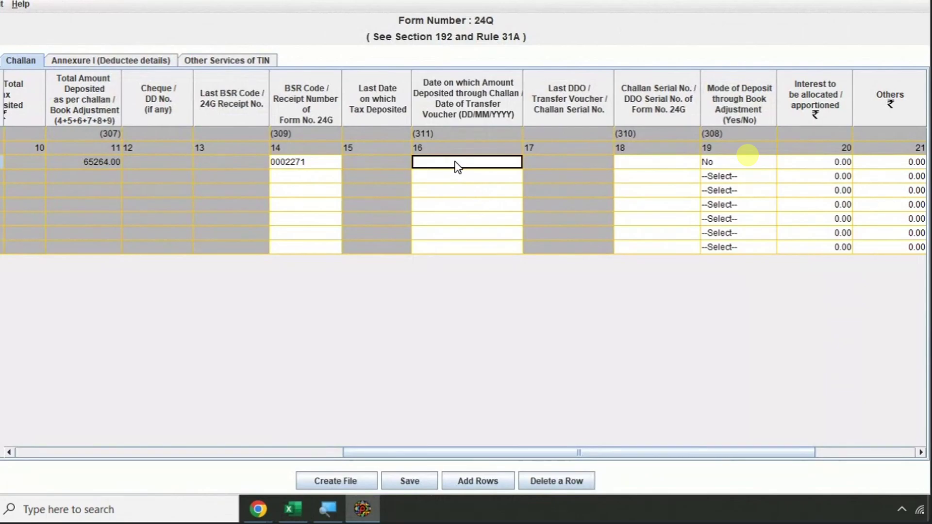
{"action": "key", "text": "alt+Tab"}
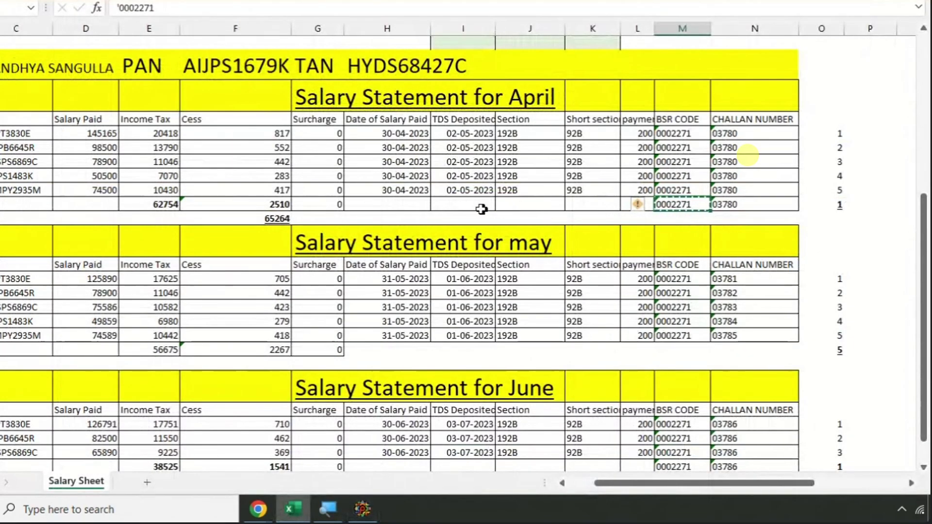
{"action": "left_click", "coordinate": [462, 193]}
{"action": "key", "text": "ctrl+c"}
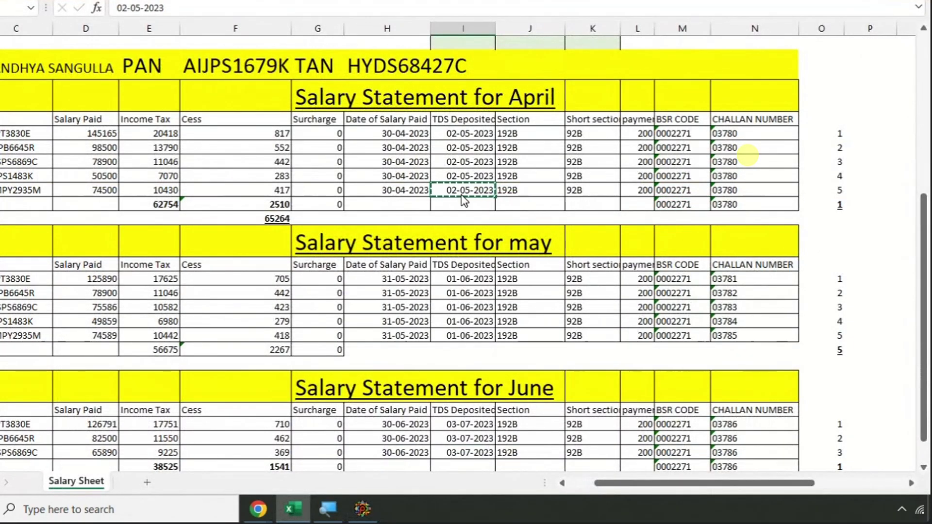
{"action": "key", "text": "alt+Tab"}
{"action": "key", "text": "ctrl+v"}
- Enter challan serial number 03780 for the first challan, copied from Excel
{"action": "left_click", "coordinate": [647, 163]}
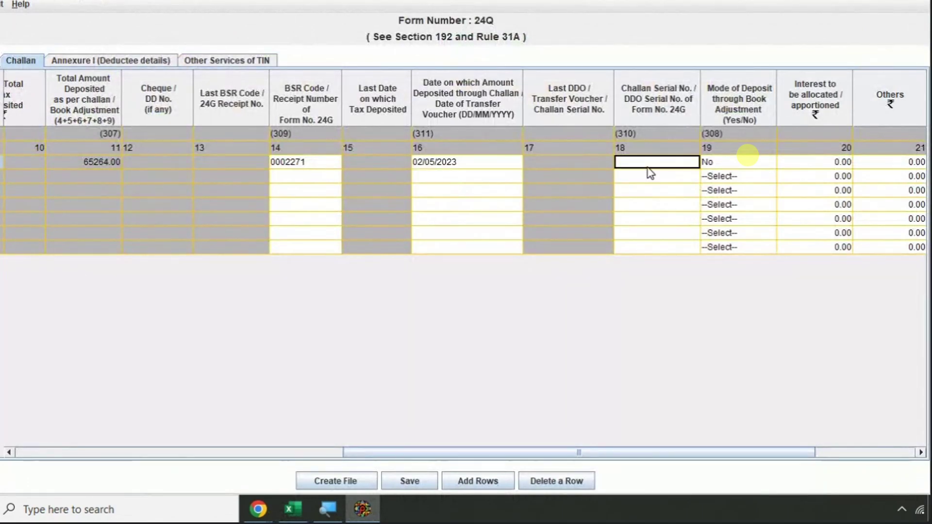
{"action": "key", "text": "alt+Tab"}
{"action": "left_click", "coordinate": [751, 206]}
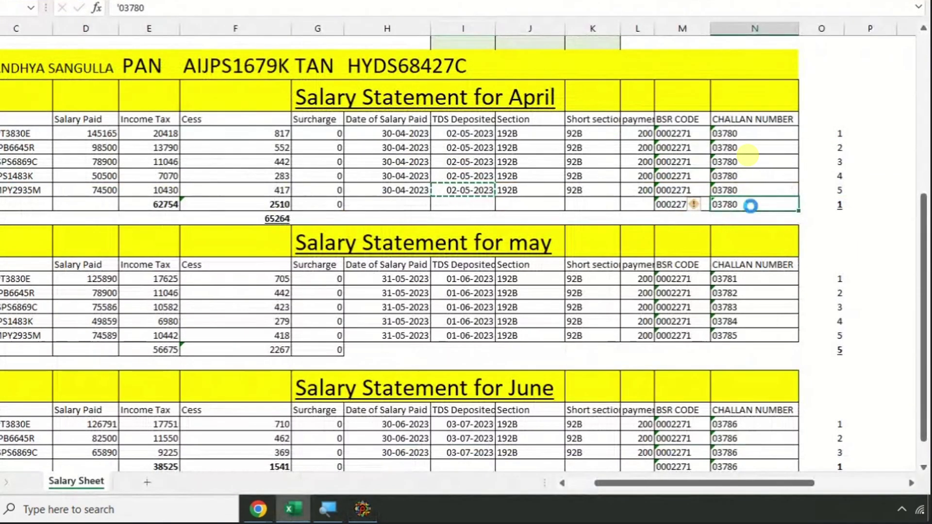
{"action": "key", "text": "ctrl+c"}
{"action": "key", "text": "alt+Tab"}
{"action": "key", "text": "ctrl+v"}
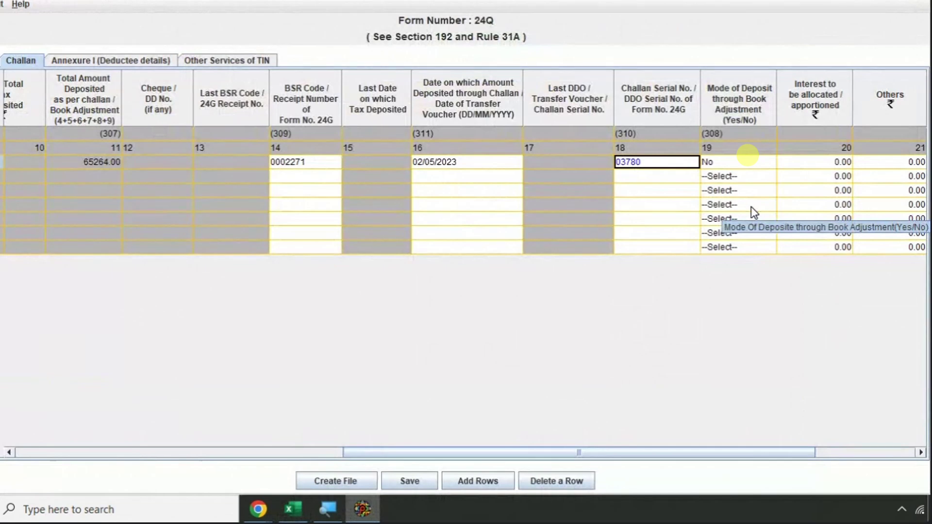
- Set the first challan's Minor Head to 200
{"action": "key", "text": "Tab"}
{"action": "key", "text": "Tab"}
{"action": "key", "text": "Tab"}
{"action": "key", "text": "Tab"}
{"action": "key", "text": "Tab"}
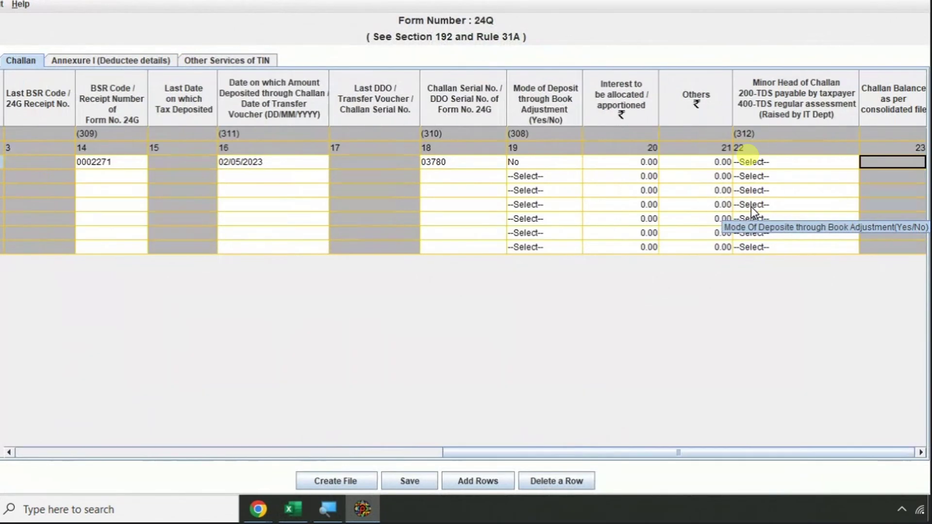
{"action": "key", "text": "shift+Tab"}
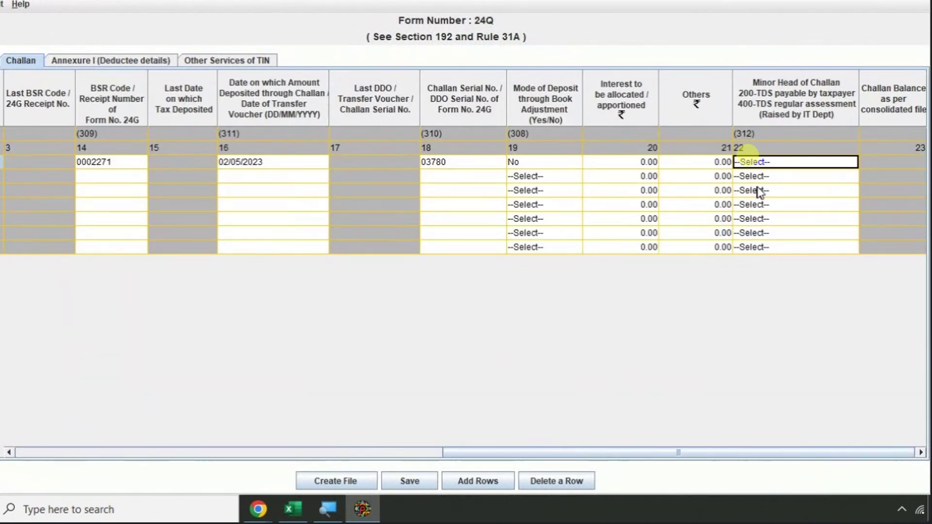
{"action": "left_click", "coordinate": [766, 162]}
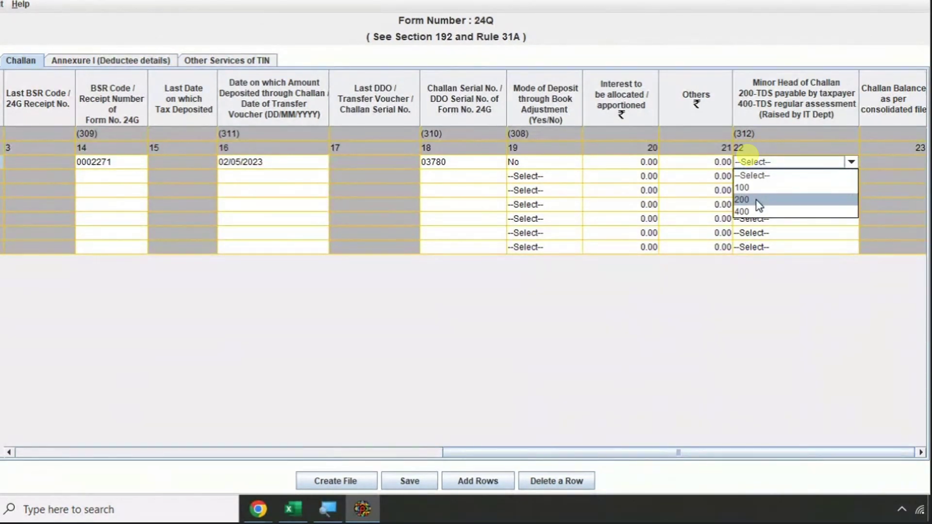
{"action": "left_click", "coordinate": [759, 200]}
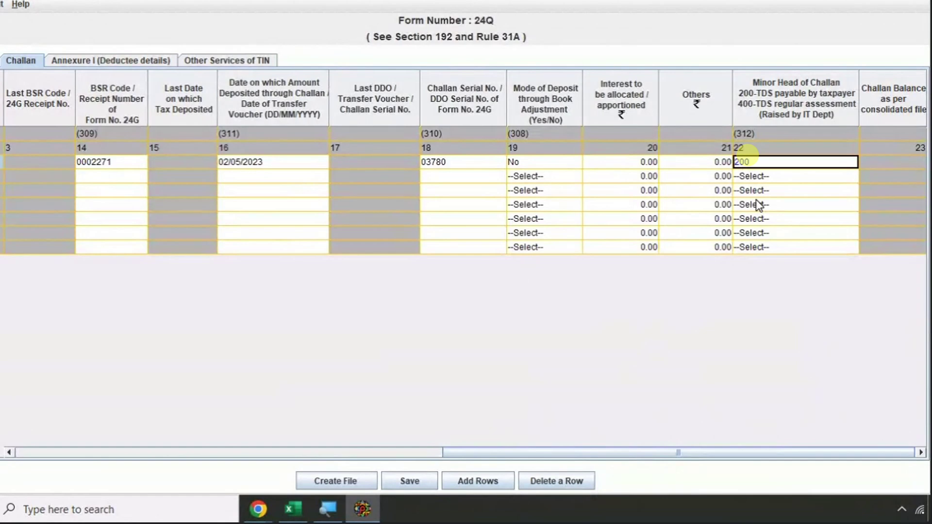
{"action": "key", "text": "Home"}
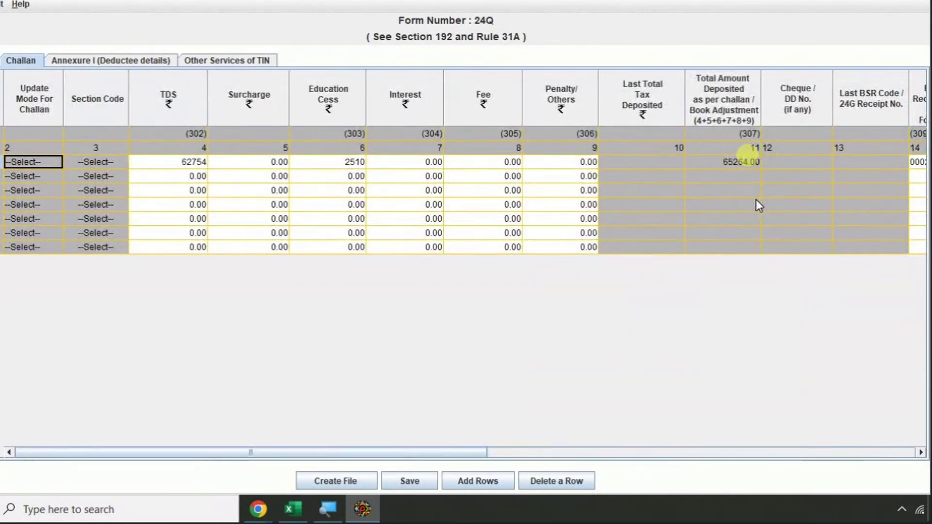
- Check April's income tax amounts in Excel and position on challan row 2's TDS cell
{"action": "key", "text": "Tab"}
{"action": "key", "text": "Tab"}
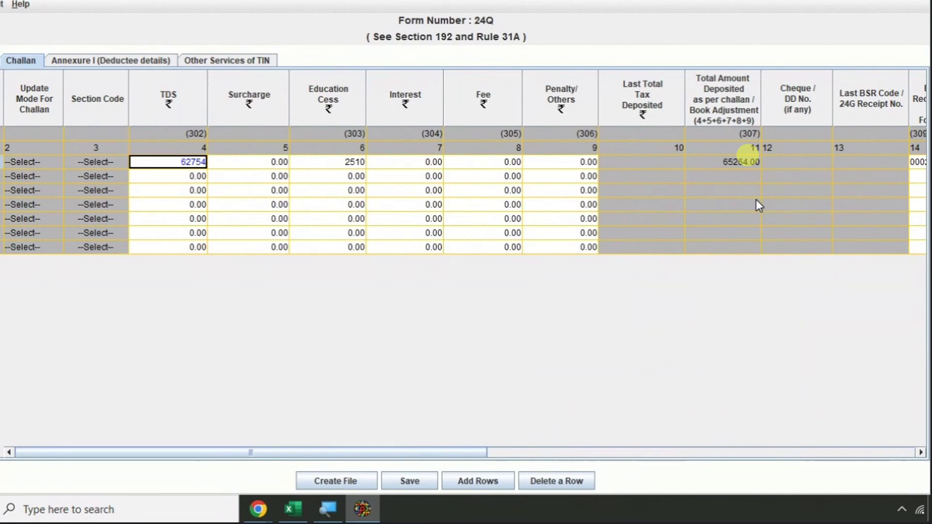
{"action": "key", "text": "alt+Tab"}
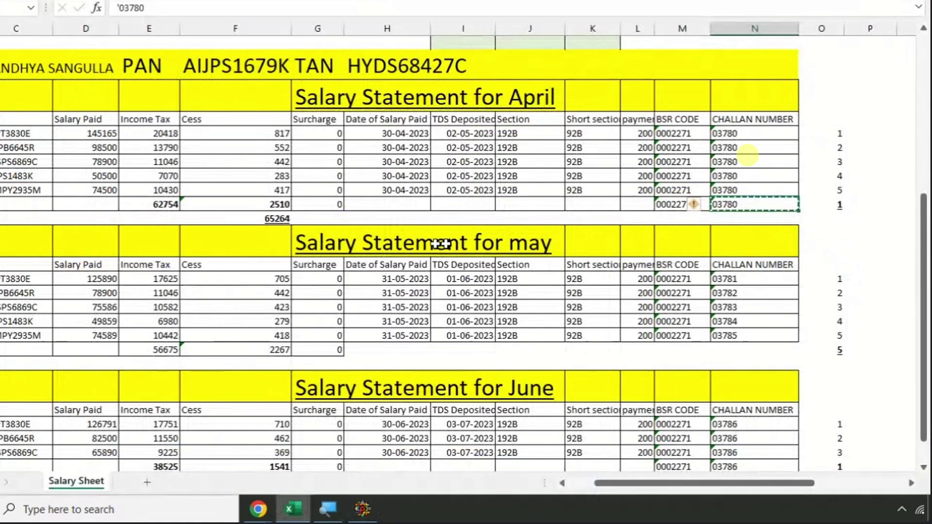
{"action": "left_click", "coordinate": [155, 206]}
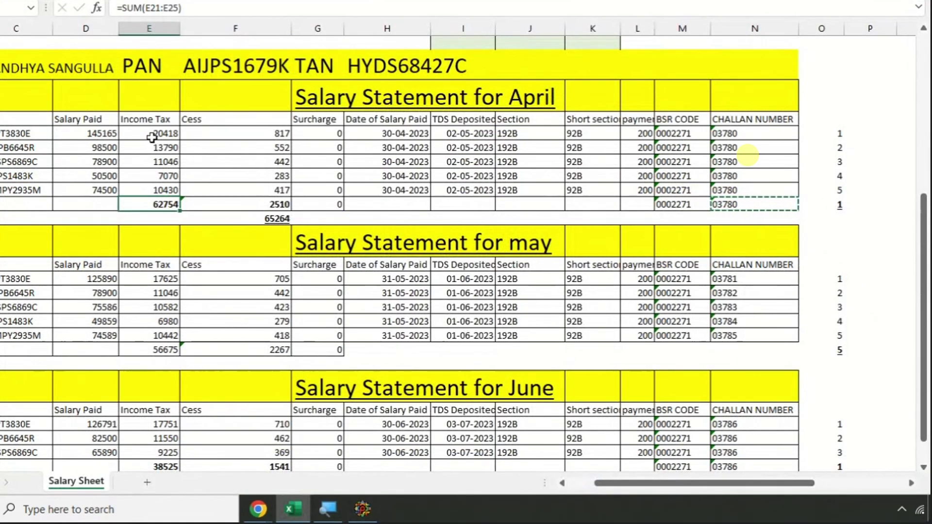
{"action": "key", "text": "Escape"}
{"action": "left_click_drag", "start_coordinate": [152, 136], "coordinate": [151, 190]}
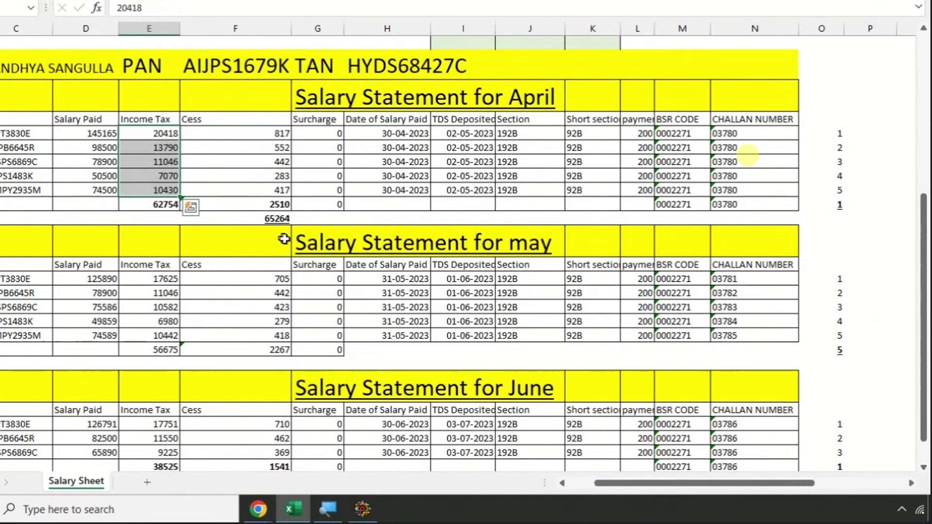
{"action": "key", "text": "alt+Tab"}
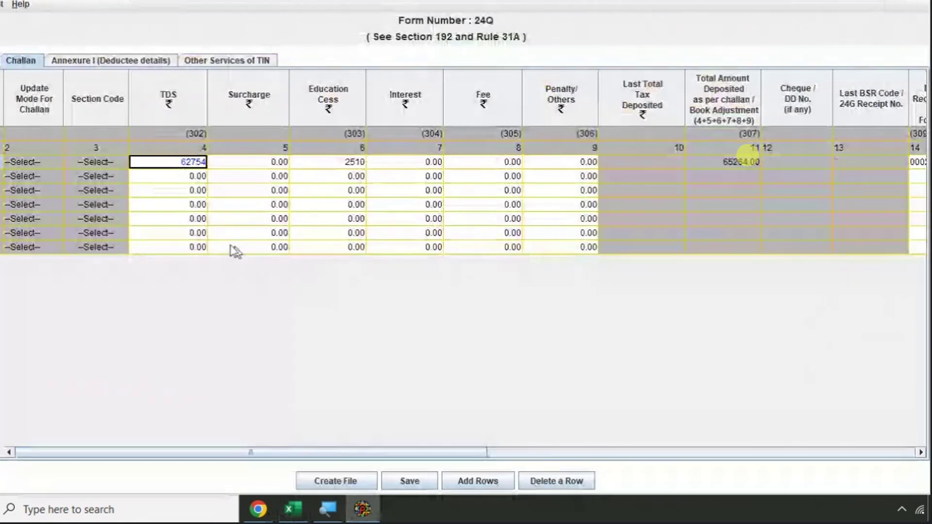
{"action": "left_click", "coordinate": [157, 177]}
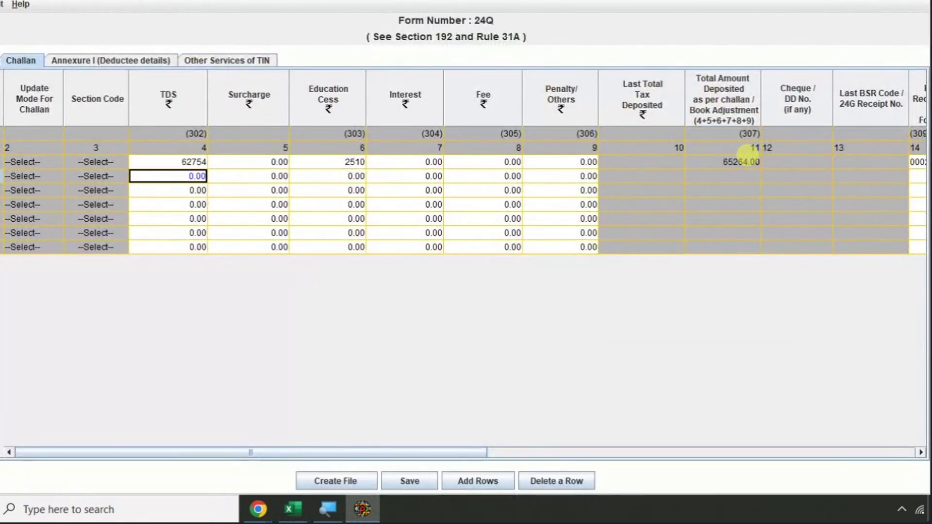
- Paste May income tax 17625, 11046, 10582, 6980 and 10442 into TDS of rows 2–6
{"action": "key", "text": "alt+Tab"}
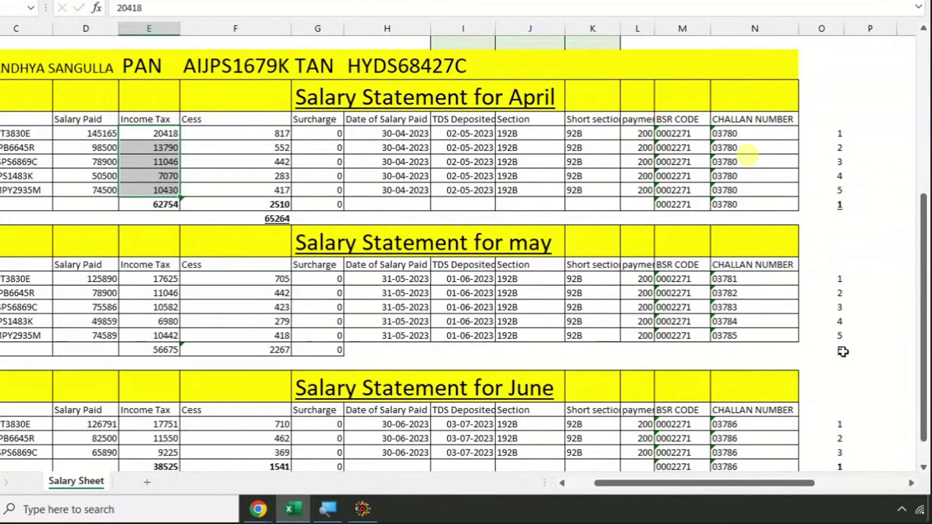
{"action": "key", "text": "alt+Tab"}
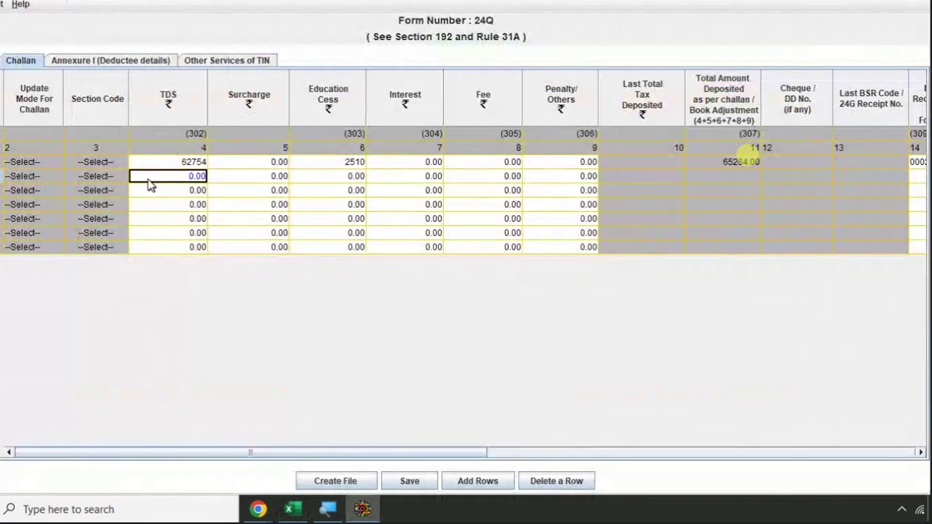
{"action": "key", "text": "alt+Tab"}
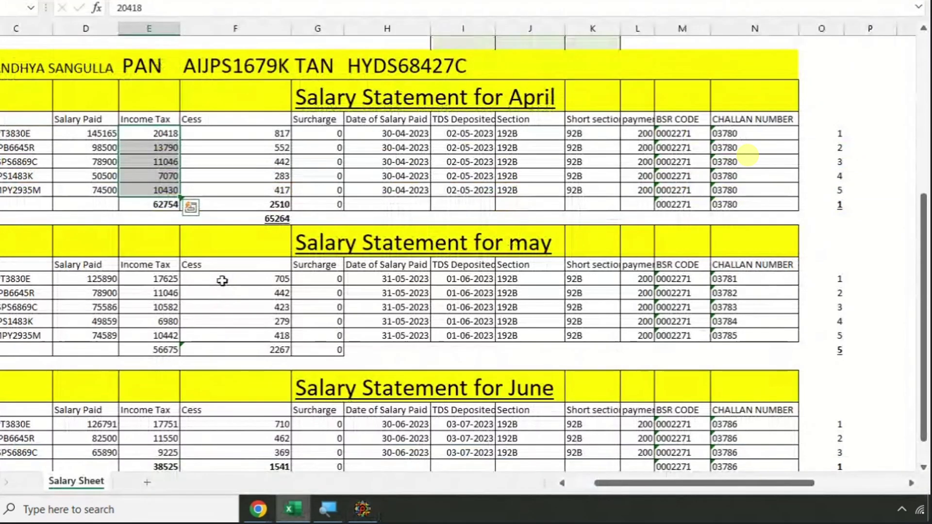
{"action": "left_click", "coordinate": [229, 277]}
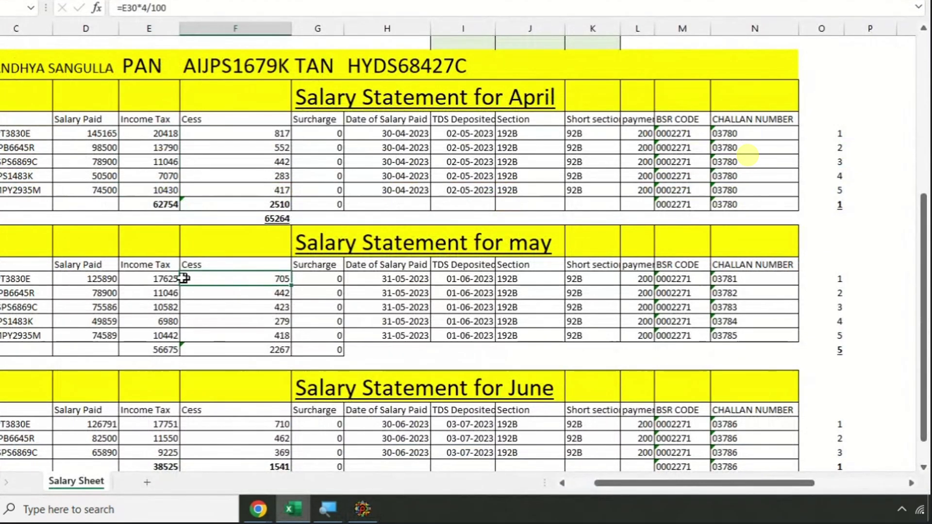
{"action": "left_click", "coordinate": [163, 280]}
{"action": "left_click_drag", "start_coordinate": [164, 280], "coordinate": [164, 332]}
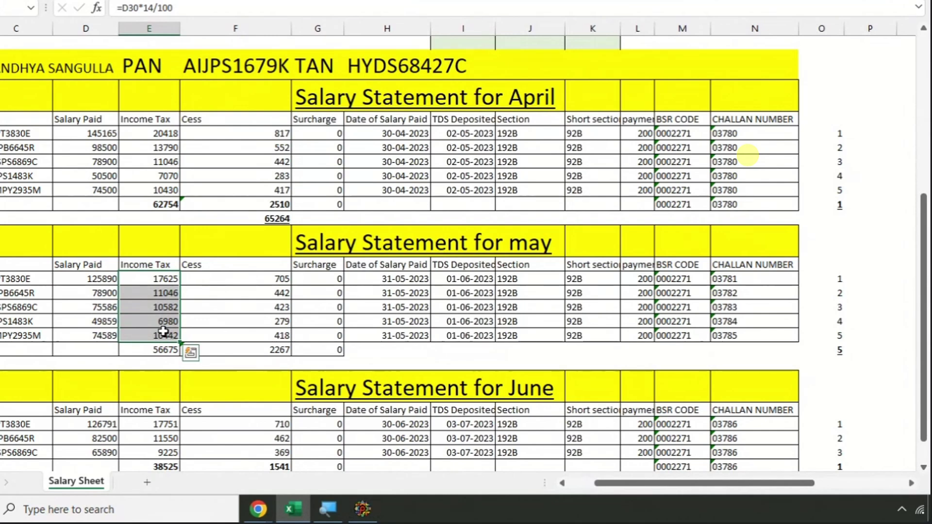
{"action": "key", "text": "ctrl+c"}
{"action": "key", "text": "alt+Tab"}
{"action": "key", "text": "ctrl+v"}
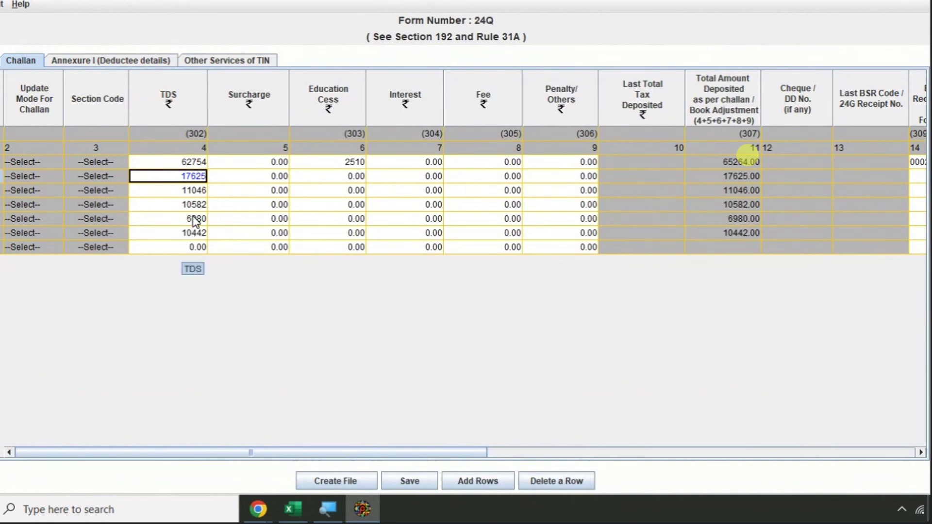
{"action": "key", "text": "Tab"}
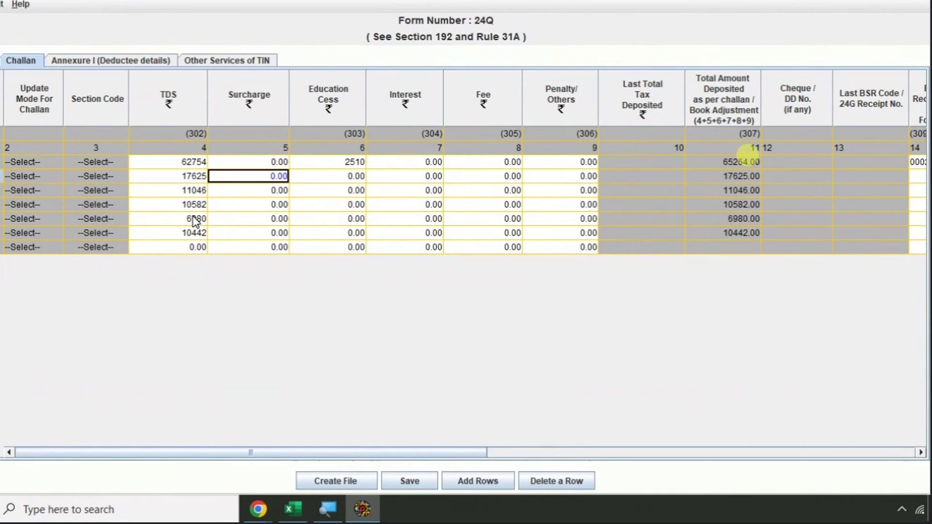
- Paste May cess 705, 442, 423, 279 and 418 into Education Cess of challan rows 2–6
{"action": "key", "text": "alt+space"}
{"action": "key", "text": "Escape"}
{"action": "key", "text": "Tab"}
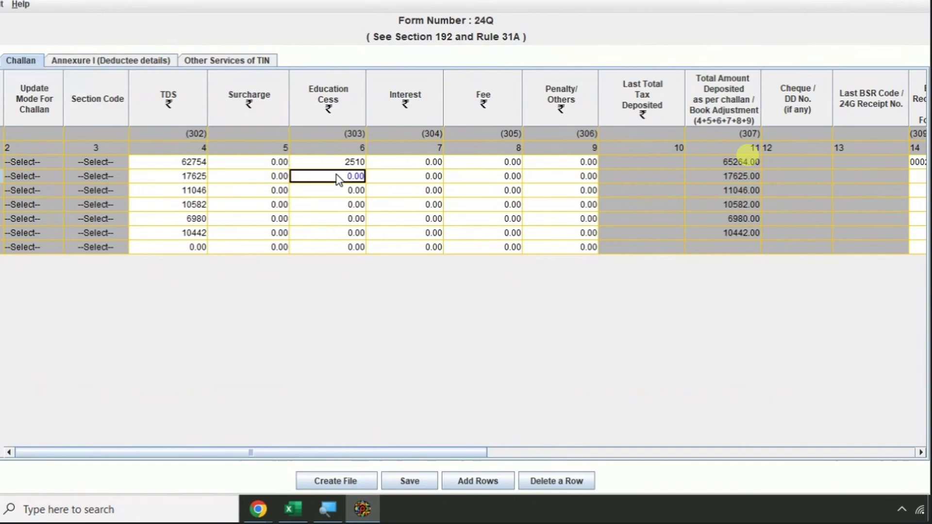
{"action": "key", "text": "alt+Tab"}
{"action": "key", "text": "ctrl+c"}
{"action": "left_click_drag", "start_coordinate": [261, 282], "coordinate": [261, 333]}
{"action": "key", "text": "ctrl+v"}
{"action": "key", "text": "alt+Tab"}
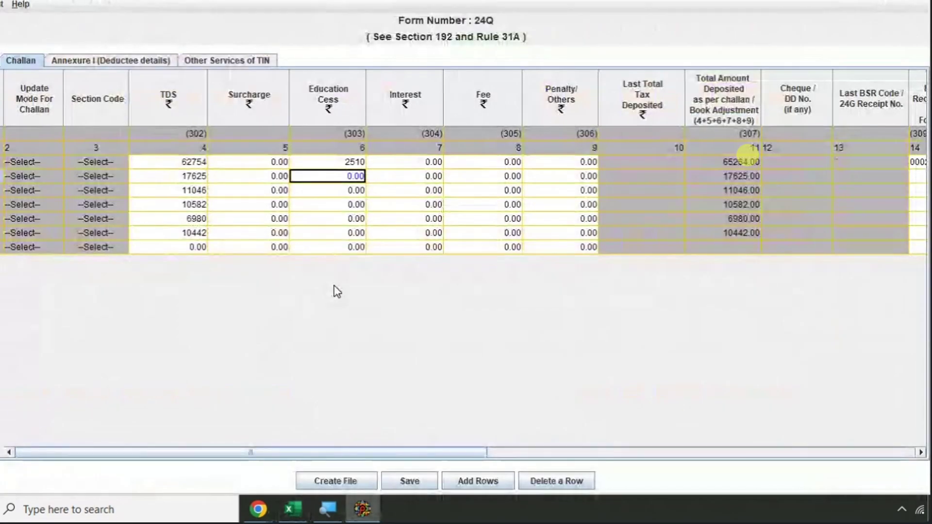
{"action": "key", "text": "ctrl+v"}
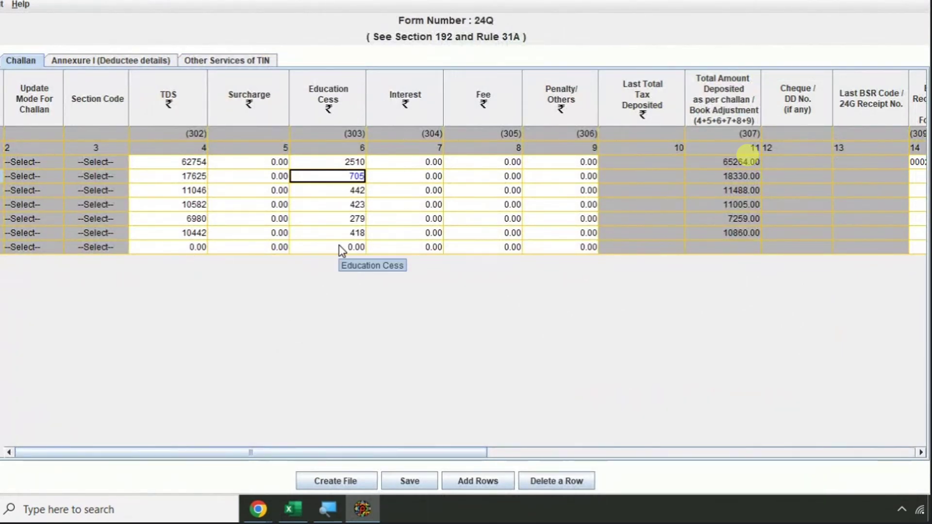
{"action": "key", "text": "Tab"}
{"action": "key", "text": "Tab"}
{"action": "key", "text": "Tab"}
{"action": "key", "text": "Tab"}
{"action": "key", "text": "Tab"}
{"action": "key", "text": "Tab"}
{"action": "key", "text": "Tab"}
{"action": "key", "text": "Tab"}
{"action": "key", "text": "Tab"}
{"action": "key", "text": "Tab"}
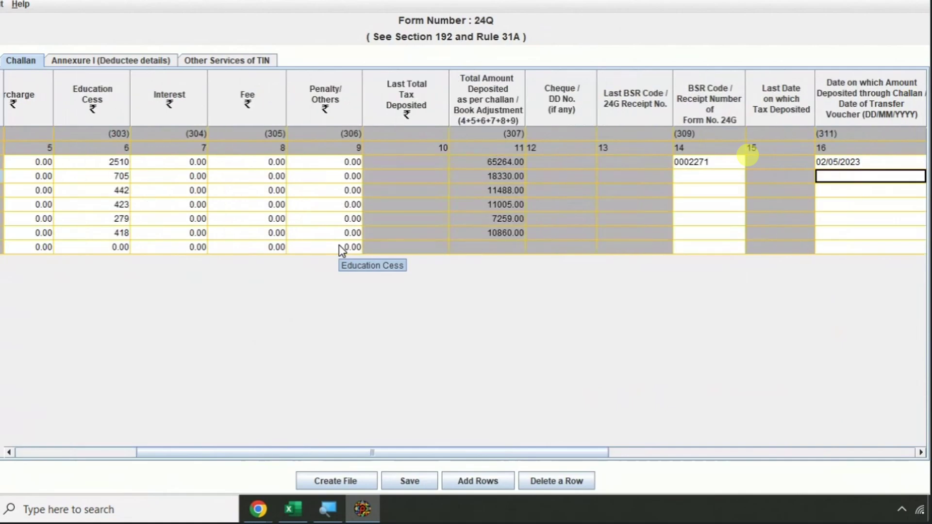
{"action": "key", "text": "Tab"}
{"action": "key", "text": "shift+Tab"}
{"action": "key", "text": "shift+Tab"}
{"action": "key", "text": "shift+Tab"}
{"action": "key", "text": "alt+Tab"}
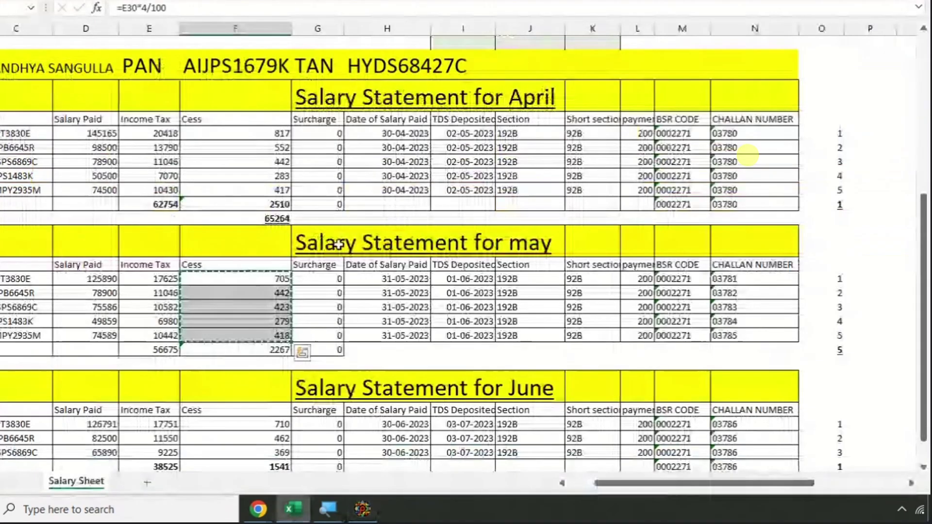
- Paste BSR code 0002271 from Excel into challan rows 2–6
{"action": "left_click_drag", "start_coordinate": [655, 280], "coordinate": [680, 329]}
{"action": "key", "text": "ctrl+c"}
{"action": "key", "text": "alt+Tab"}
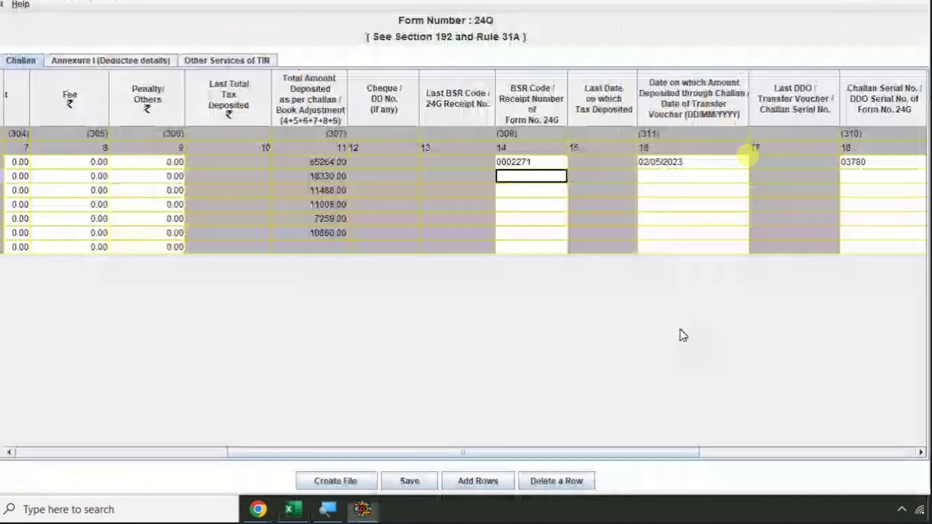
{"action": "key", "text": "ctrl+v"}
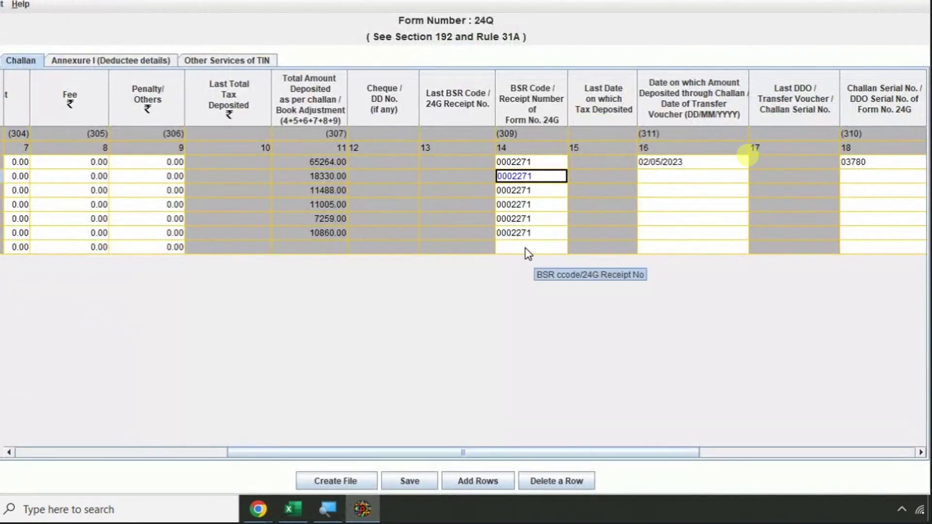
- Paste challan serial numbers 03781 through 03785 into rows 2–6
{"action": "key", "text": "alt+Tab"}
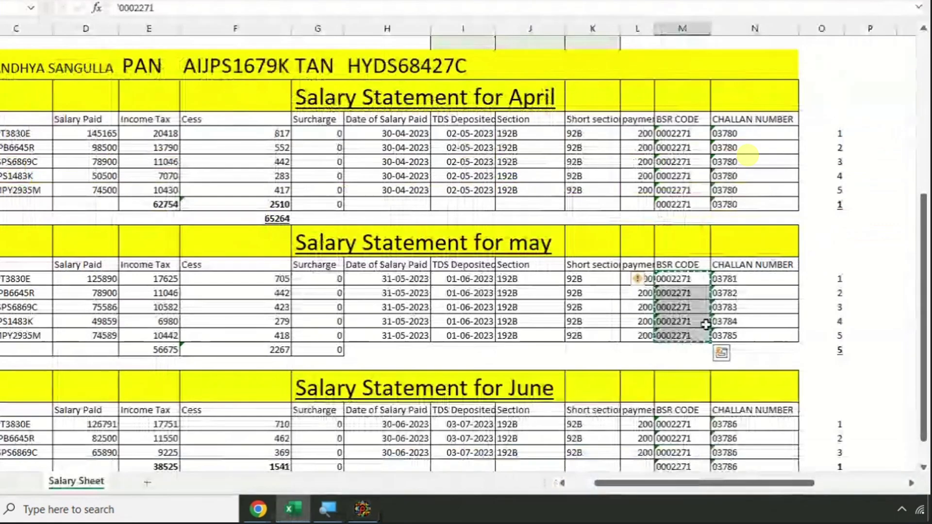
{"action": "left_click_drag", "start_coordinate": [728, 278], "coordinate": [728, 321]}
{"action": "left_click_drag", "start_coordinate": [749, 278], "coordinate": [747, 335]}
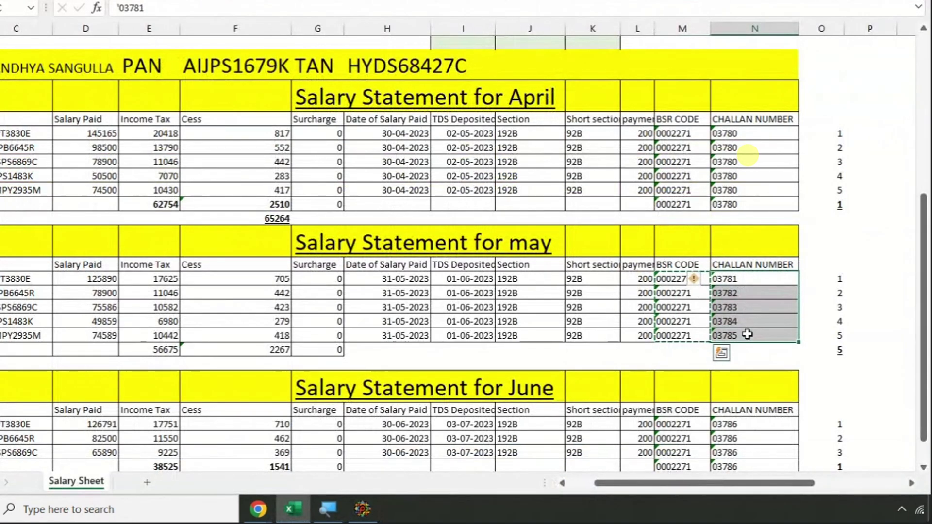
{"action": "key", "text": "ctrl+c"}
{"action": "key", "text": "alt+Tab"}
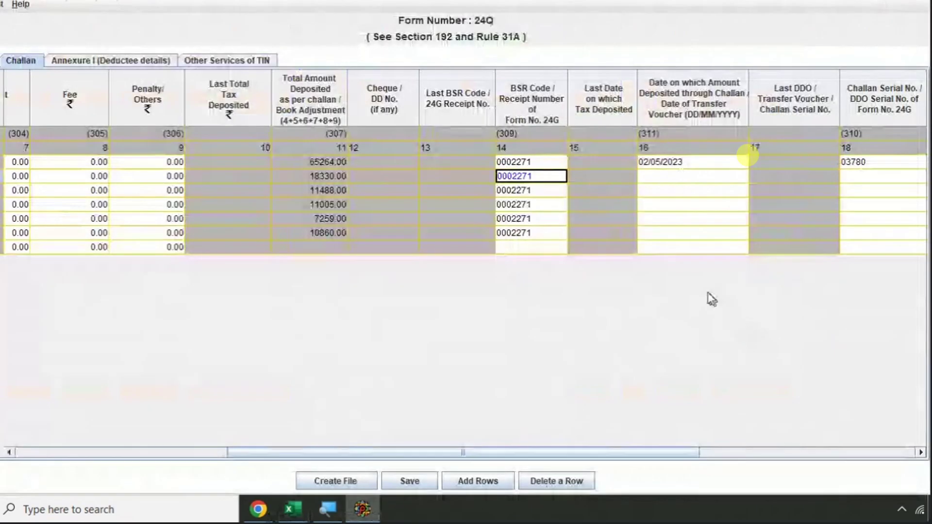
{"action": "left_click", "coordinate": [876, 179]}
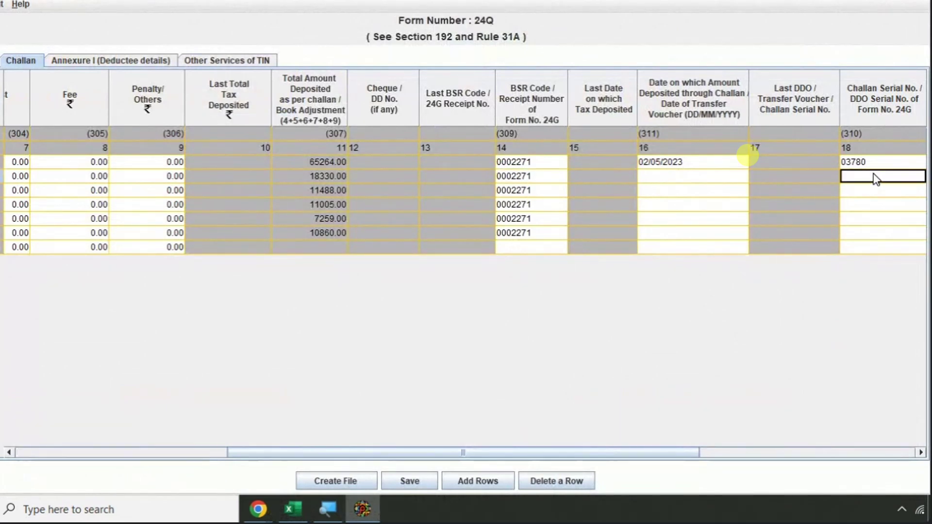
{"action": "key", "text": "ctrl+v"}
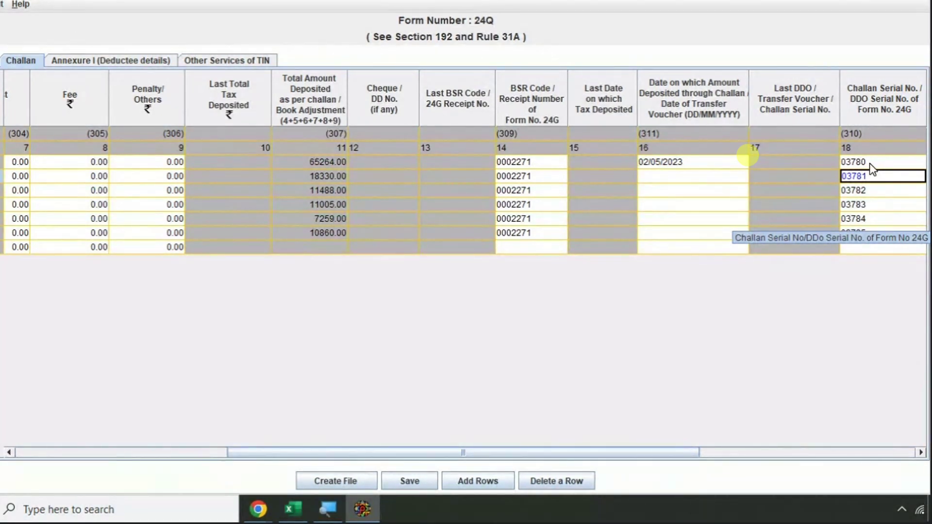
{"action": "key", "text": "Tab"}
- Paste May deposit date 01/06/2023 into challan rows 2–6 from Excel
{"action": "left_click", "coordinate": [610, 180]}
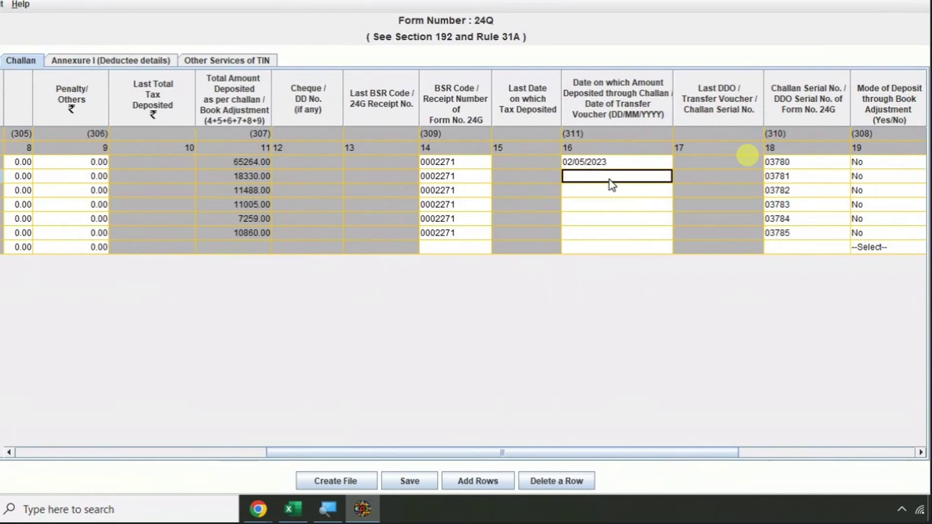
{"action": "key", "text": "alt+Tab"}
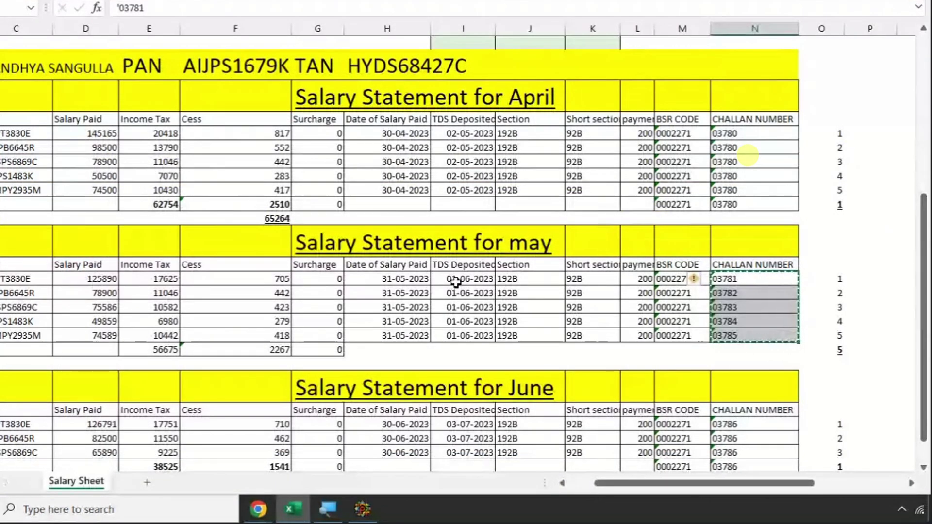
{"action": "left_click_drag", "start_coordinate": [455, 283], "coordinate": [457, 336]}
{"action": "key", "text": "ctrl+c"}
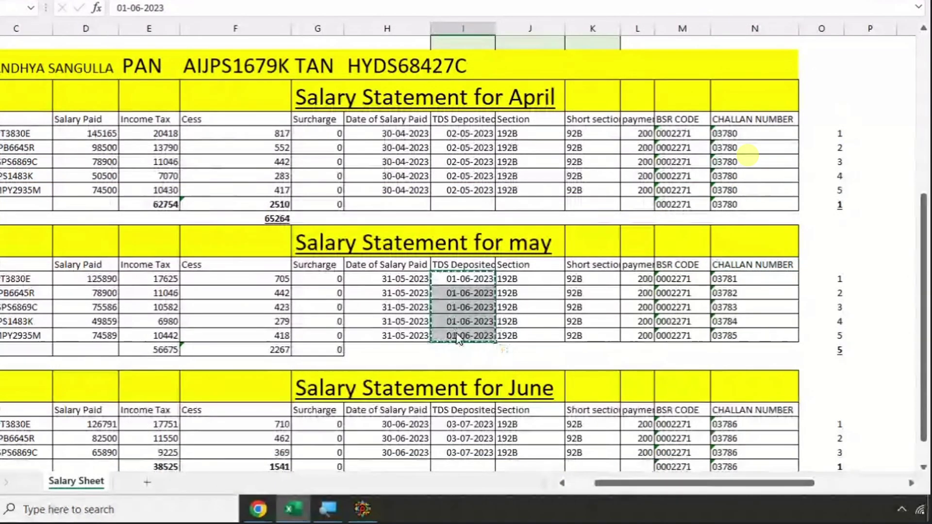
{"action": "key", "text": "alt+Tab"}
{"action": "key", "text": "ctrl+v"}
- Move across row 2 to the Minor Head column and down to row 3
{"action": "key", "text": "Tab"}
{"action": "key", "text": "Tab"}
{"action": "key", "text": "Tab"}
{"action": "key", "text": "Tab"}
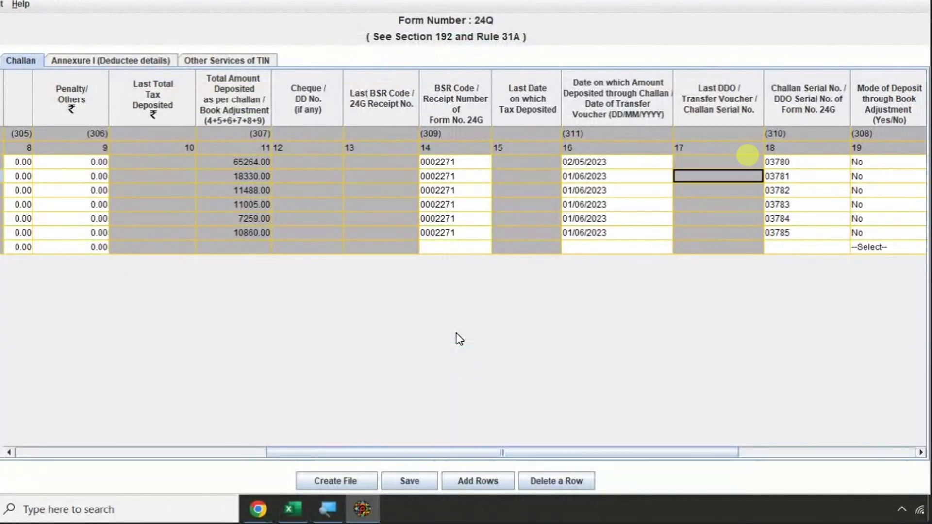
{"action": "key", "text": "Tab"}
{"action": "key", "text": "Tab"}
{"action": "key", "text": "Tab"}
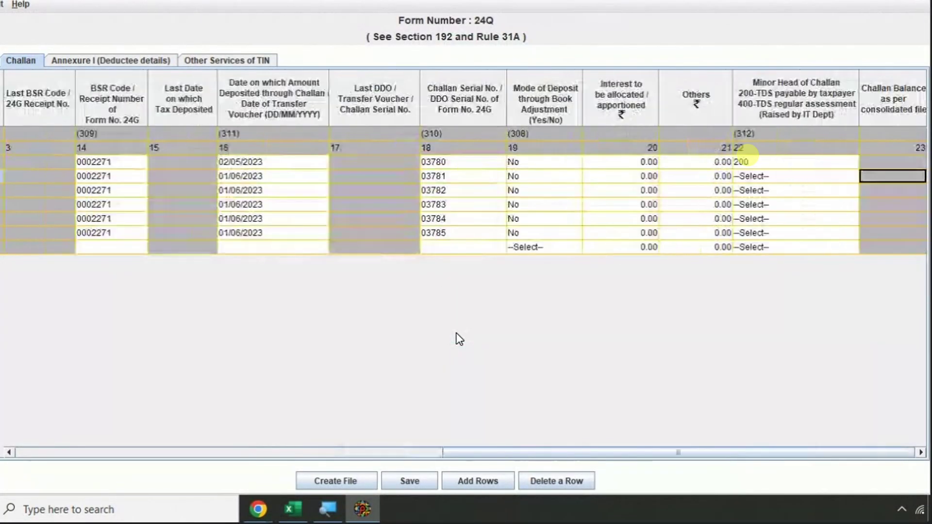
{"action": "key", "text": "shift+Tab"}
{"action": "key", "text": "shift+Tab"}
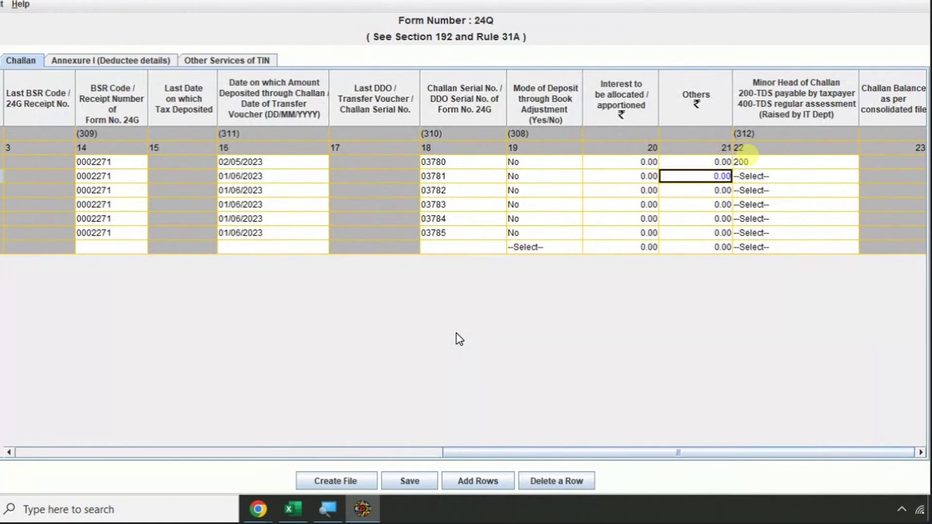
{"action": "key", "text": "Tab"}
{"action": "key", "text": "Up"}
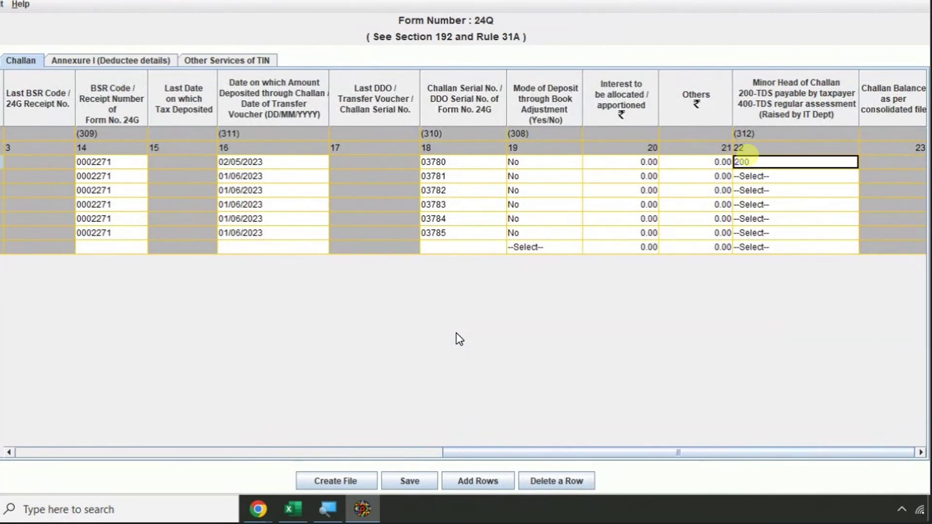
{"action": "key", "text": "Down"}
{"action": "key", "text": "Down"}
{"action": "key", "text": "Down"}
{"action": "key", "text": "Down"}
{"action": "key", "text": "Down"}
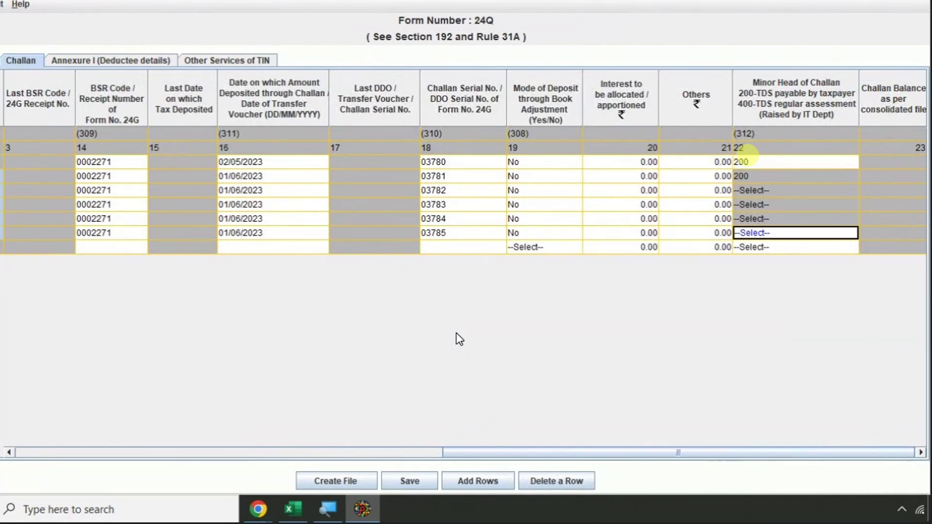
{"action": "key", "text": "Down"}
{"action": "key", "text": "Up"}
{"action": "key", "text": "Up"}
{"action": "key", "text": "Up"}
{"action": "key", "text": "Up"}
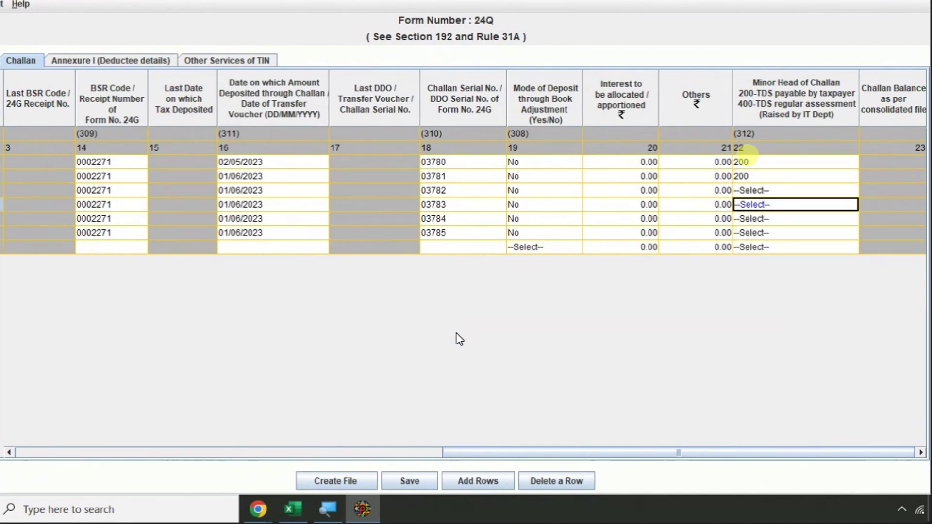
{"action": "key", "text": "F2"}
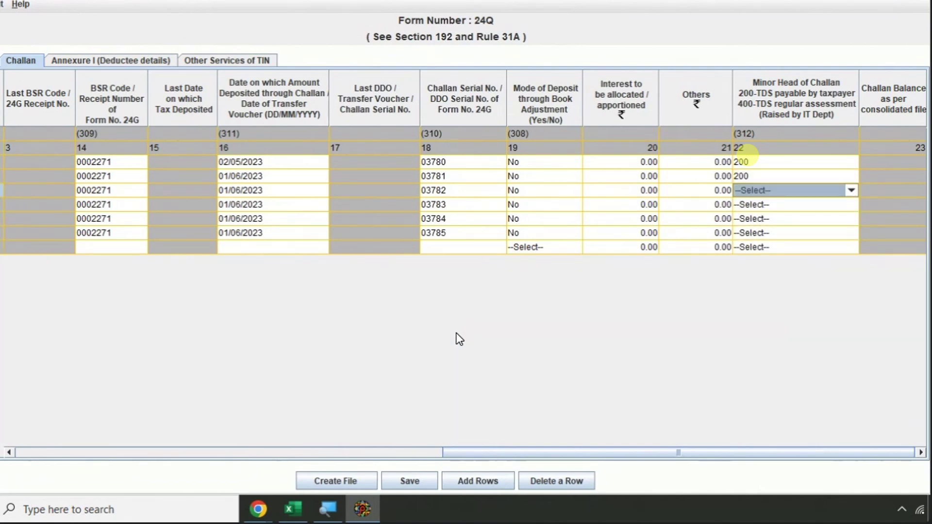
{"action": "key", "text": "Escape"}
- Choose Minor Head 200 for challan rows 3 through 6
{"action": "type", "text": "2"}
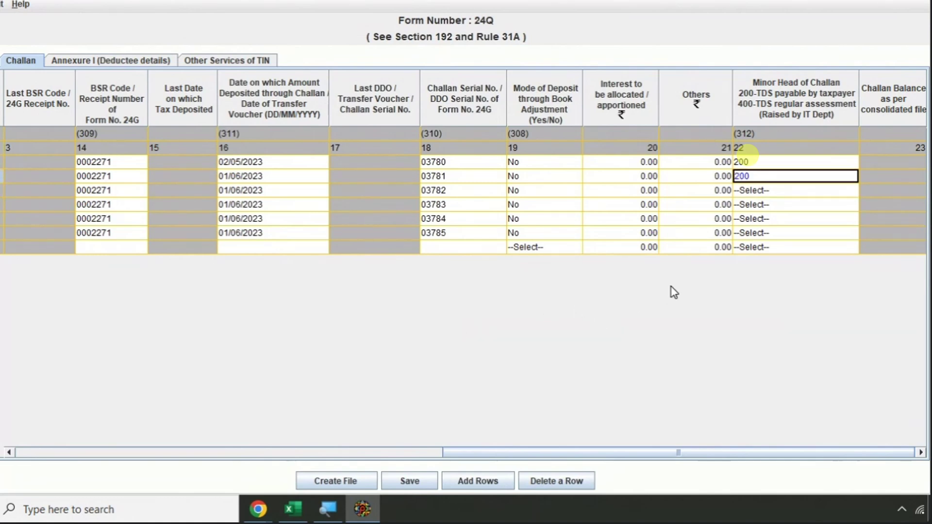
{"action": "key", "text": "Return"}
{"action": "type", "text": "200"}
{"action": "key", "text": "Return"}
{"action": "type", "text": "2"}
{"action": "key", "text": "Return"}
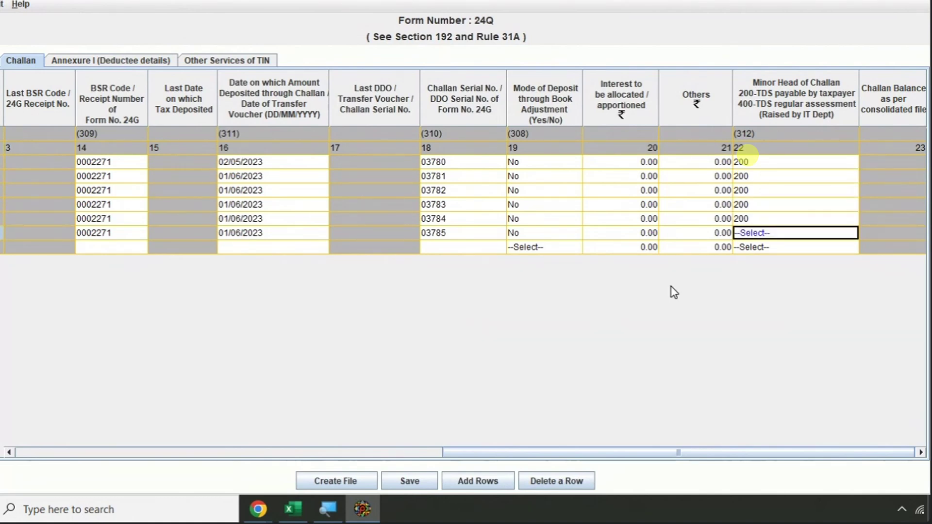
{"action": "type", "text": "200"}
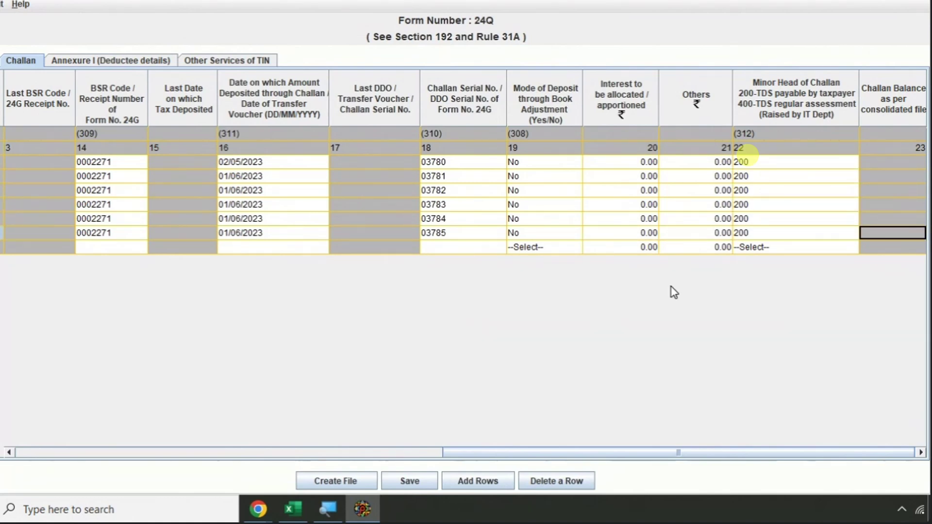
{"action": "key", "text": "Home"}
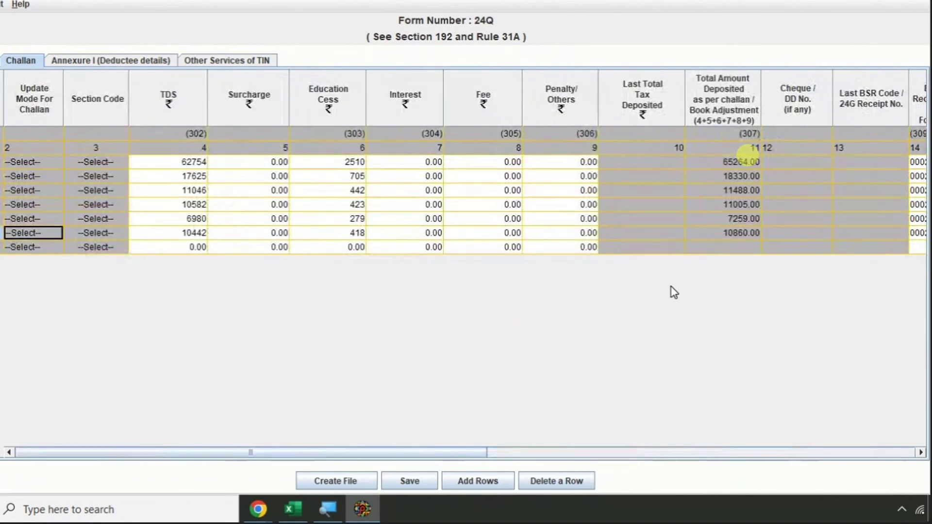
- Enter the June TDS total 38525 in the last challan row's TDS cell
{"action": "key", "text": "Tab"}
{"action": "key", "text": "Tab"}
{"action": "key", "text": "Tab"}
{"action": "key", "text": "Tab"}
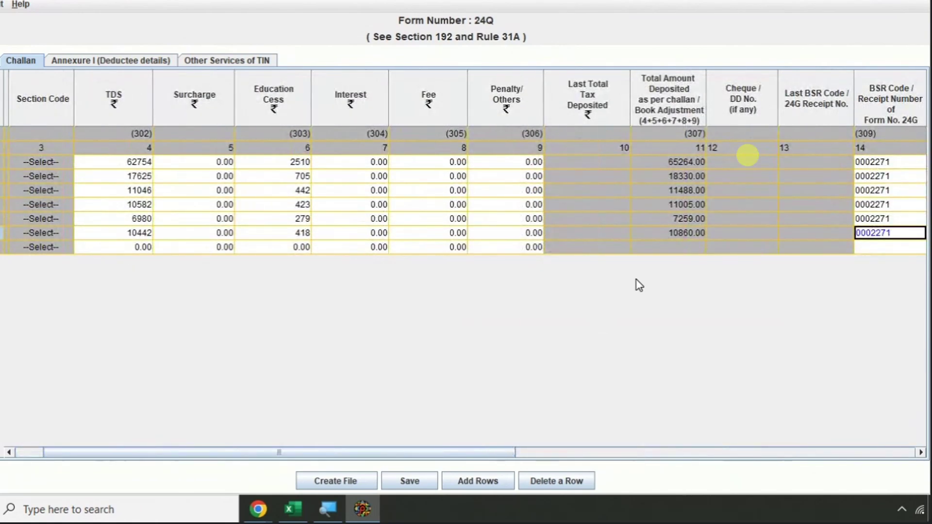
{"action": "left_click", "coordinate": [135, 164]}
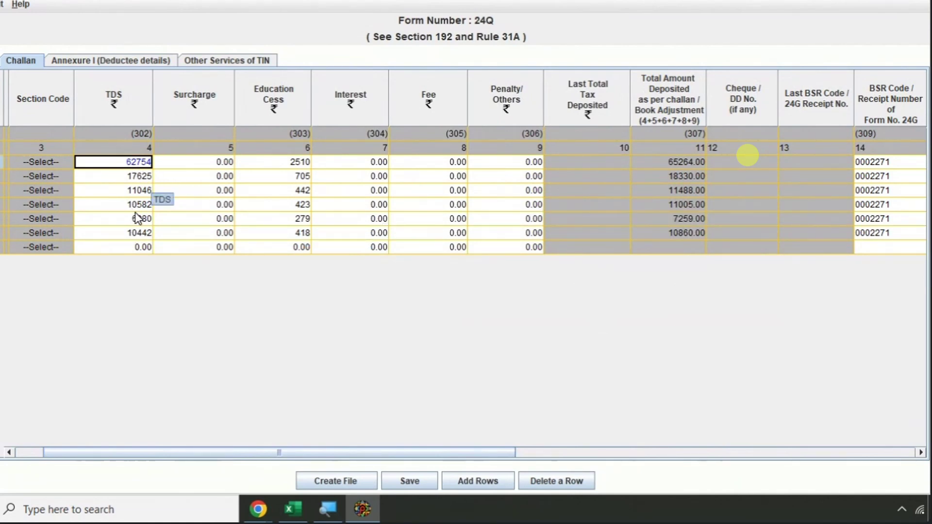
{"action": "key", "text": "Tab"}
{"action": "key", "text": "Tab"}
{"action": "key", "text": "Tab"}
{"action": "key", "text": "Tab"}
{"action": "key", "text": "Tab"}
{"action": "key", "text": "Tab"}
{"action": "key", "text": "Tab"}
{"action": "key", "text": "Tab"}
{"action": "key", "text": "Tab"}
{"action": "key", "text": "Tab"}
{"action": "key", "text": "Tab"}
{"action": "key", "text": "Tab"}
{"action": "key", "text": "Tab"}
{"action": "key", "text": "Tab"}
{"action": "key", "text": "Tab"}
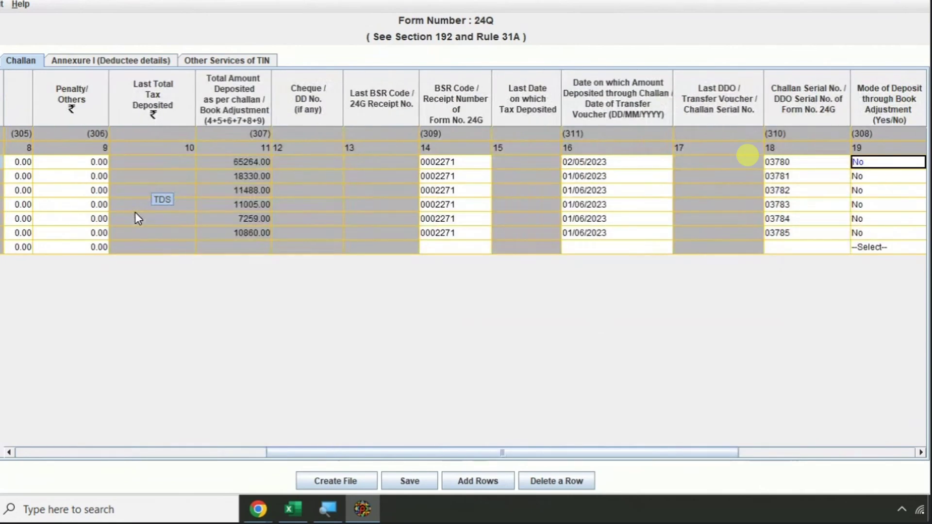
{"action": "key", "text": "alt+Tab"}
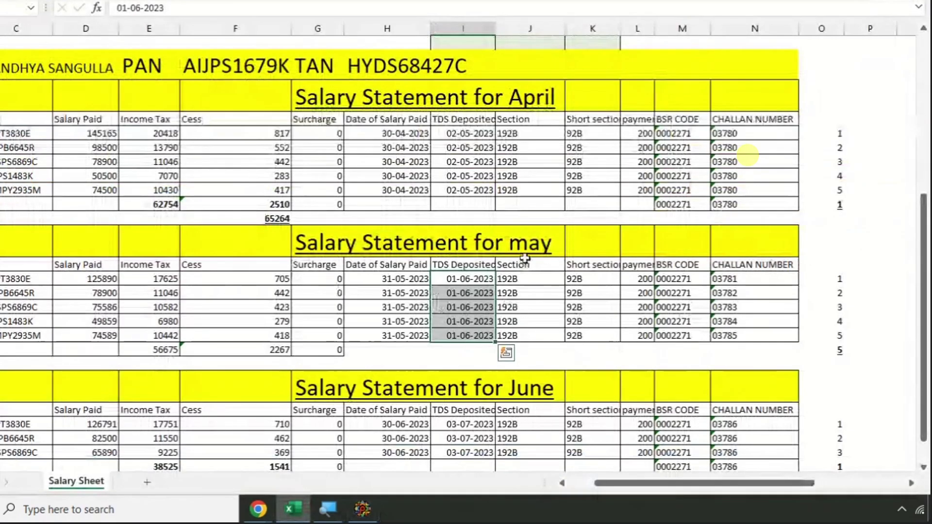
{"action": "scroll", "coordinate": [524, 241], "scroll_direction": "down", "scroll_amount": 2}
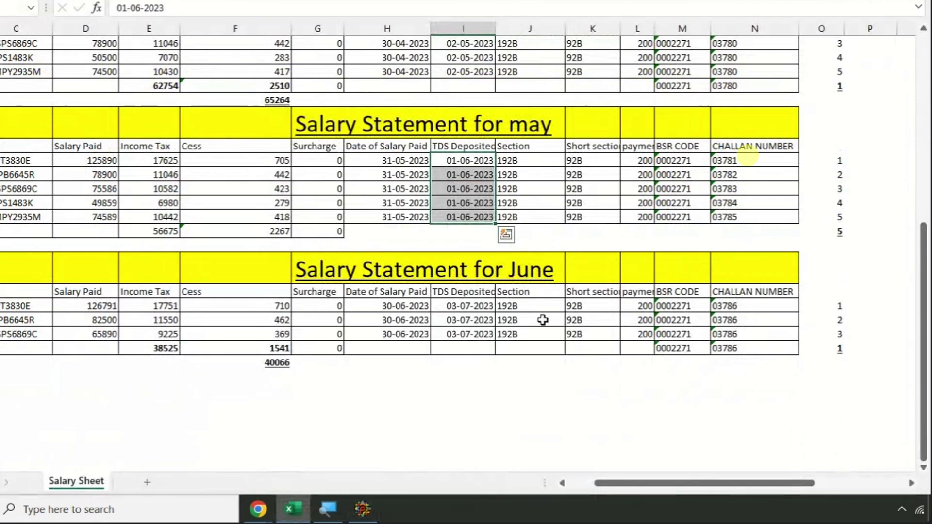
{"action": "left_click", "coordinate": [841, 349]}
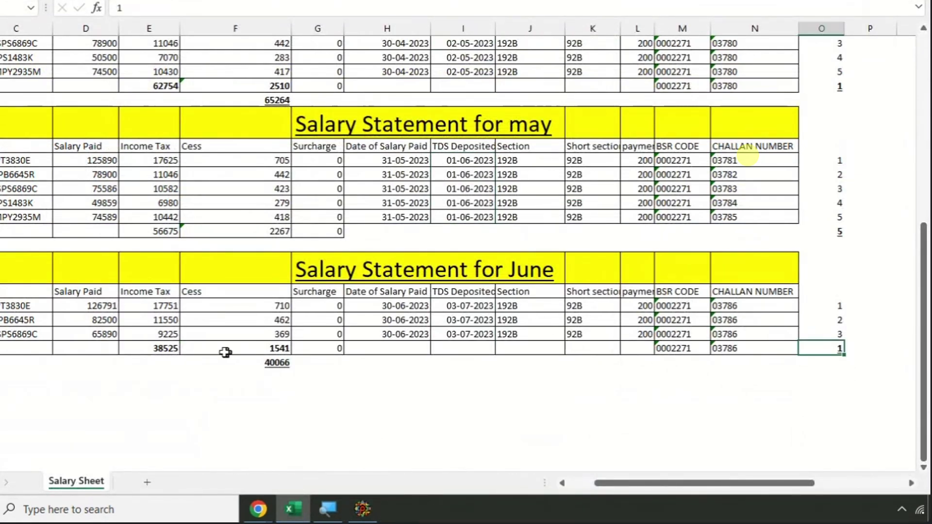
{"action": "left_click", "coordinate": [171, 349]}
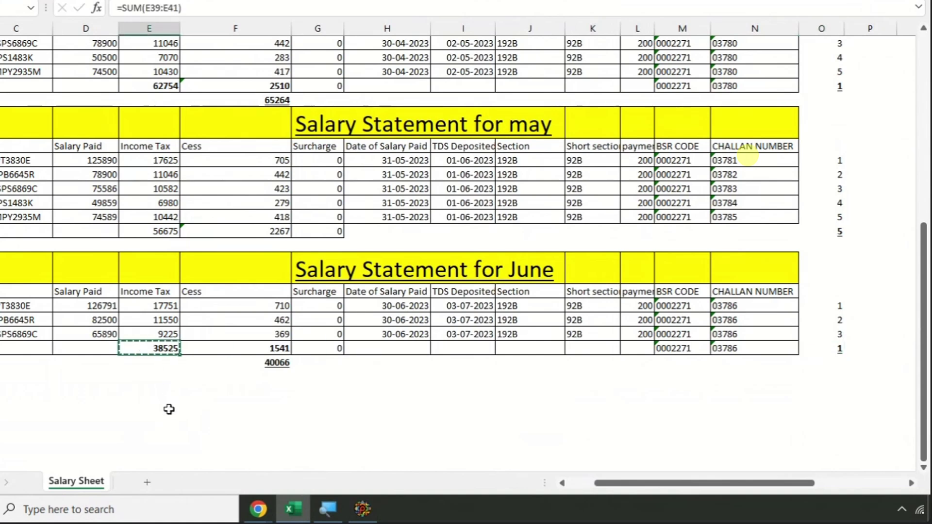
{"action": "key", "text": "alt+Tab"}
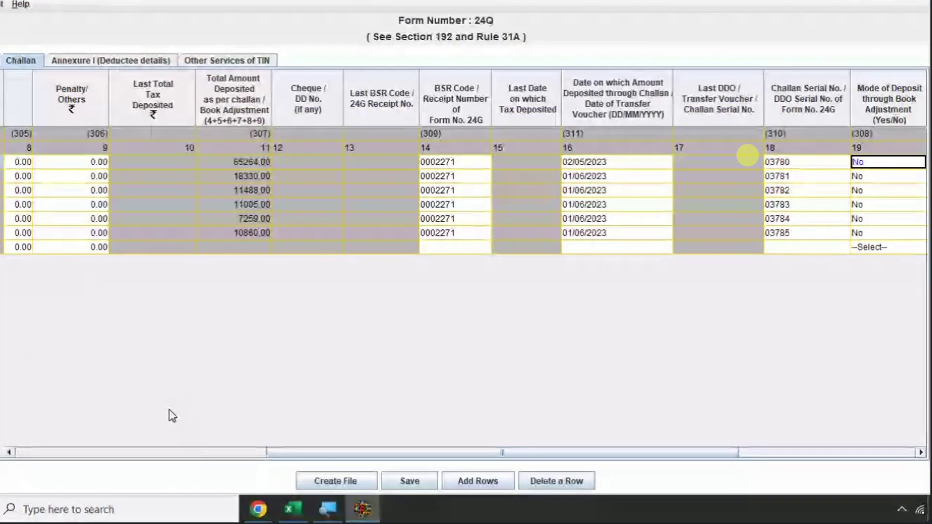
{"action": "left_click", "coordinate": [69, 247]}
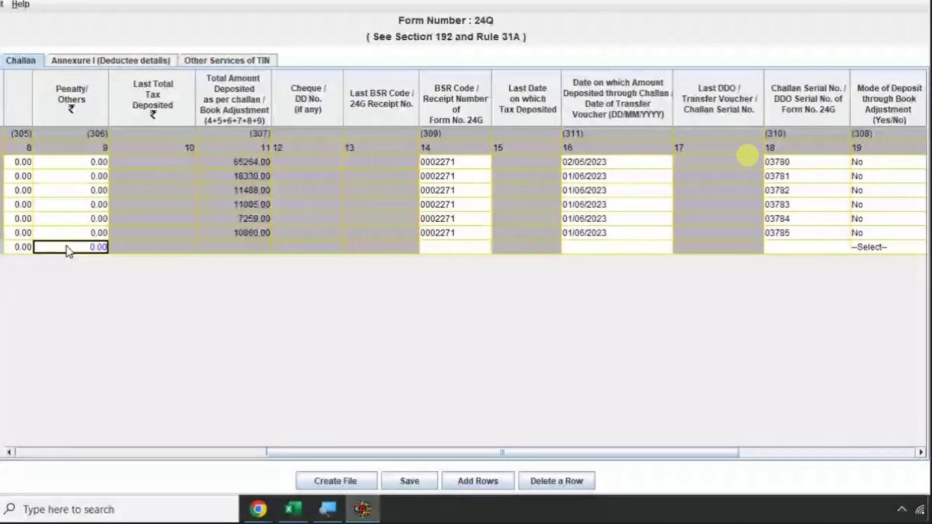
{"action": "key", "text": "Left"}
{"action": "key", "text": "Left"}
{"action": "key", "text": "Left"}
{"action": "key", "text": "Left"}
{"action": "key", "text": "Left"}
{"action": "key", "text": "Left"}
{"action": "key", "text": "Left"}
{"action": "key", "text": "Right"}
{"action": "key", "text": "Right"}
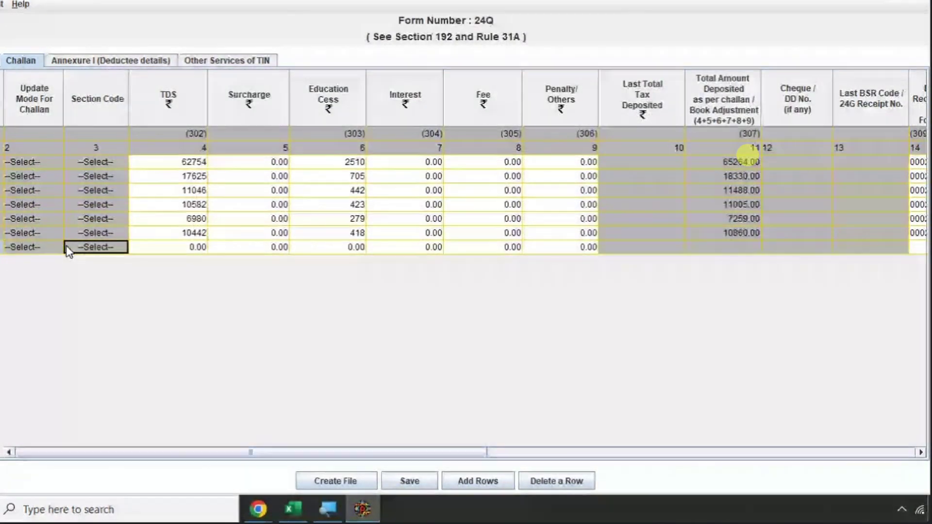
{"action": "key", "text": "Tab"}
{"action": "key", "text": "Tab"}
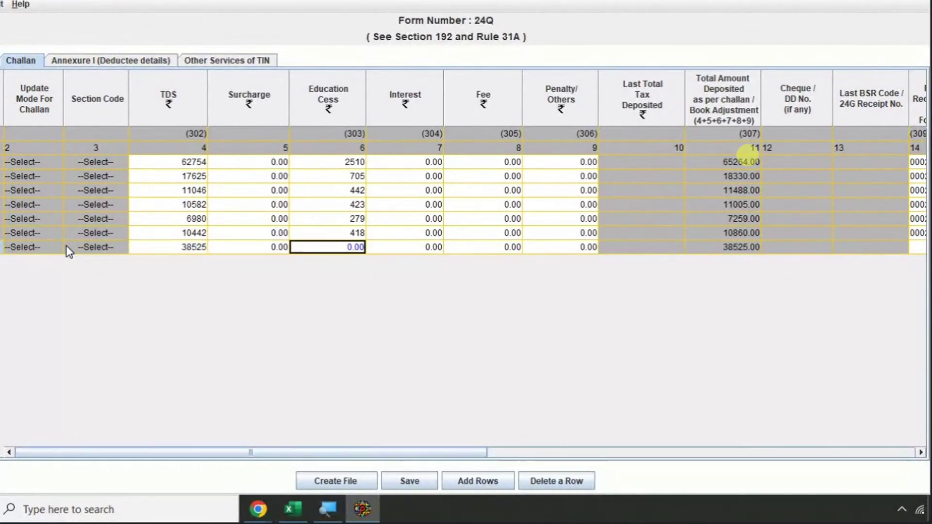
- Copy the June cess total 1541 from Excel into the last row's Education Cess
{"action": "key", "text": "alt+Tab"}
{"action": "left_click", "coordinate": [204, 348]}
{"action": "key", "text": "ctrl+c"}
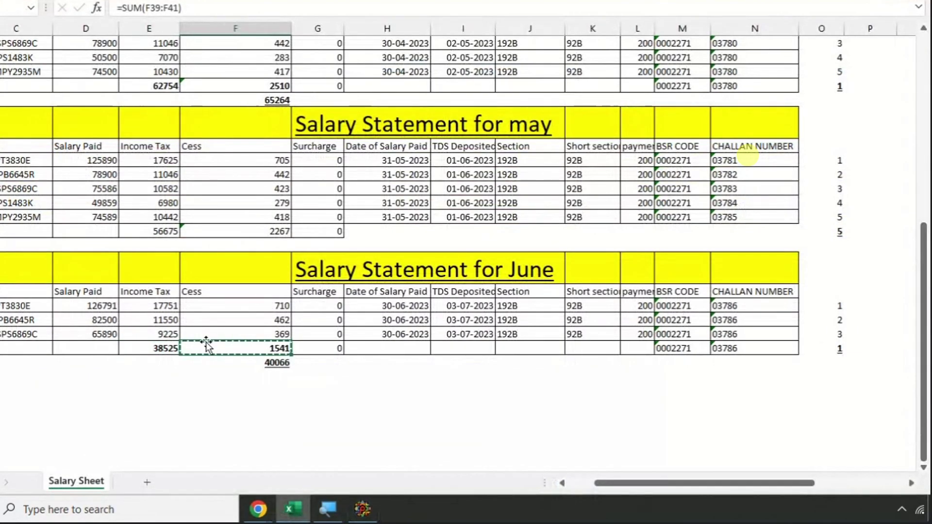
{"action": "key", "text": "alt+Tab"}
{"action": "key", "text": "ctrl+v"}
{"action": "key", "text": "Tab"}
{"action": "key", "text": "Tab"}
{"action": "key", "text": "Tab"}
{"action": "key", "text": "Tab"}
{"action": "key", "text": "Tab"}
{"action": "key", "text": "Tab"}
{"action": "key", "text": "Tab"}
{"action": "key", "text": "Tab"}
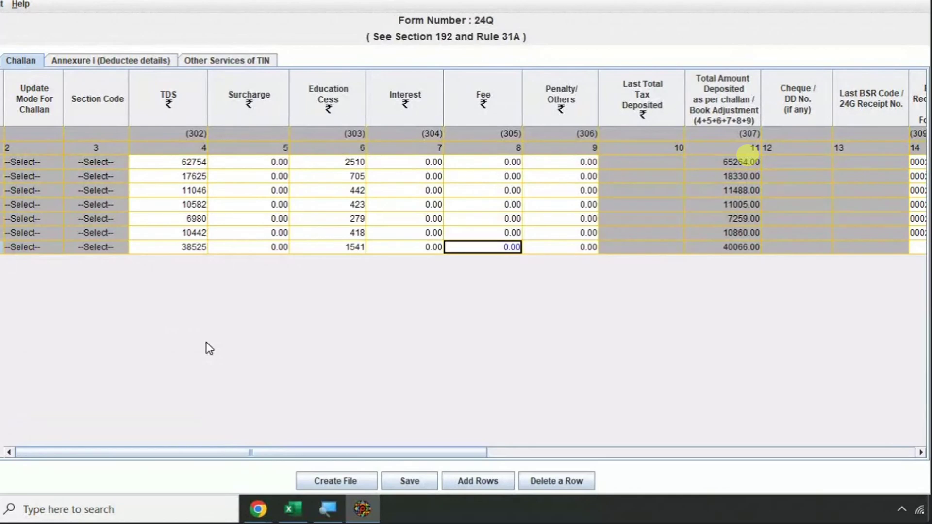
{"action": "key", "text": "Tab"}
{"action": "key", "text": "Tab"}
{"action": "key", "text": "Tab"}
{"action": "key", "text": "Tab"}
{"action": "key", "text": "Tab"}
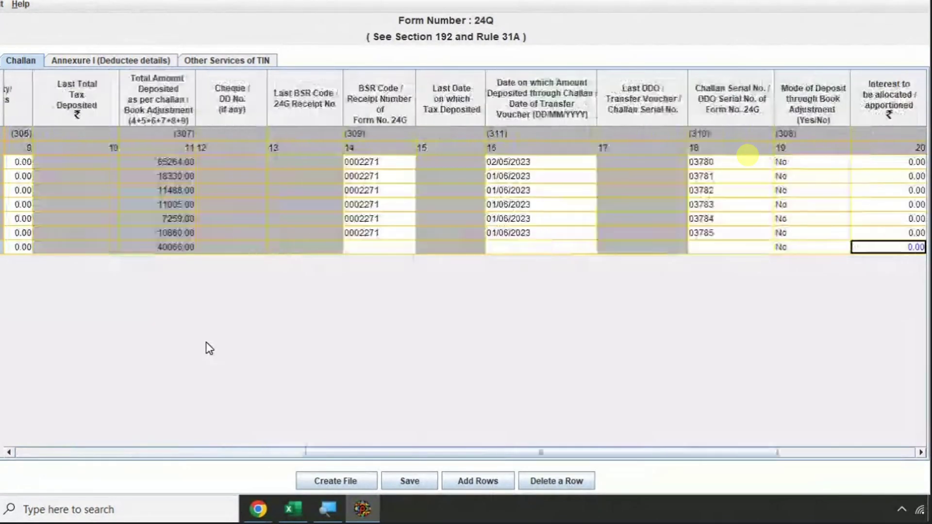
{"action": "key", "text": "shift+Tab"}
{"action": "key", "text": "shift+Tab"}
{"action": "key", "text": "shift+Tab"}
{"action": "key", "text": "shift+Tab"}
{"action": "key", "text": "shift+Tab"}
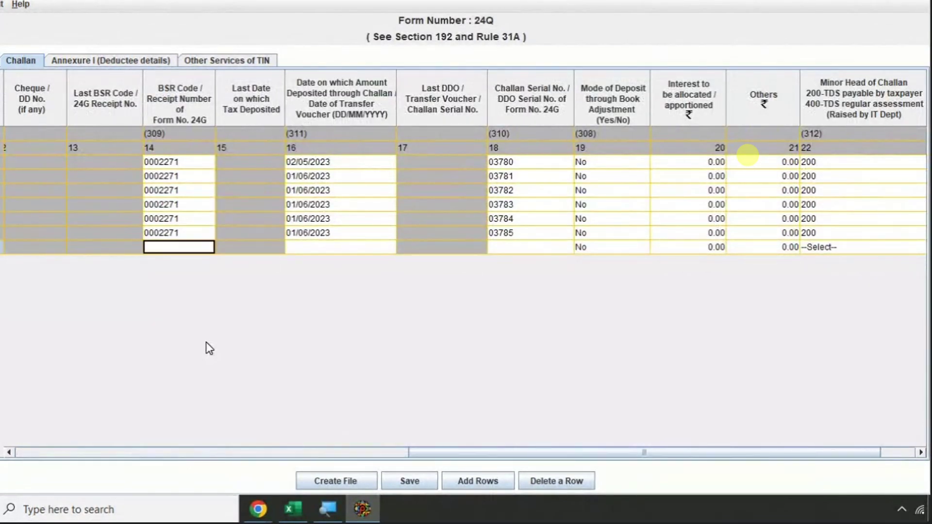
- Paste the June BSR code 0002271 into the last row's BSR Code
{"action": "key", "text": "alt+Tab"}
{"action": "left_click", "coordinate": [683, 348]}
{"action": "key", "text": "ctrl+c"}
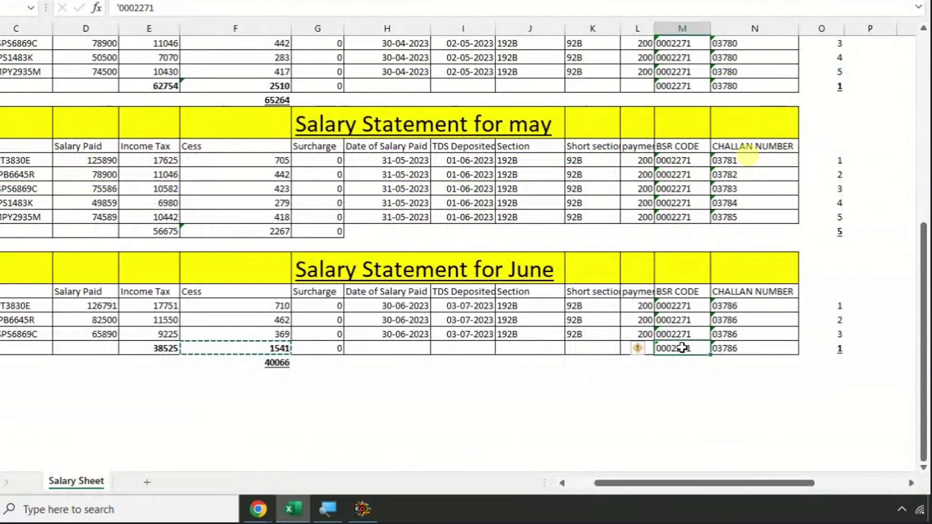
{"action": "key", "text": "alt+Tab"}
{"action": "key", "text": "ctrl+v"}
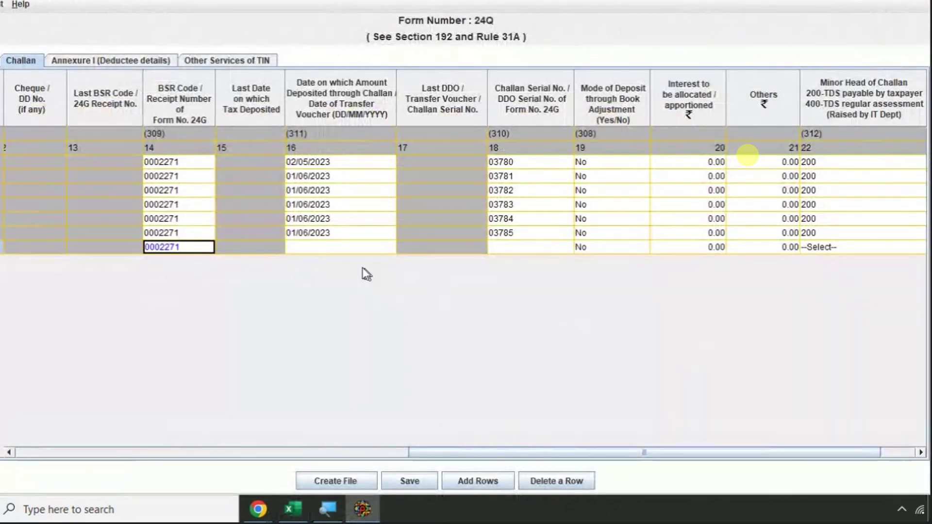
- Paste the June deposit date 03/07/2023 into the last row's deposit date
{"action": "left_click", "coordinate": [341, 252]}
{"action": "key", "text": "alt+Tab"}
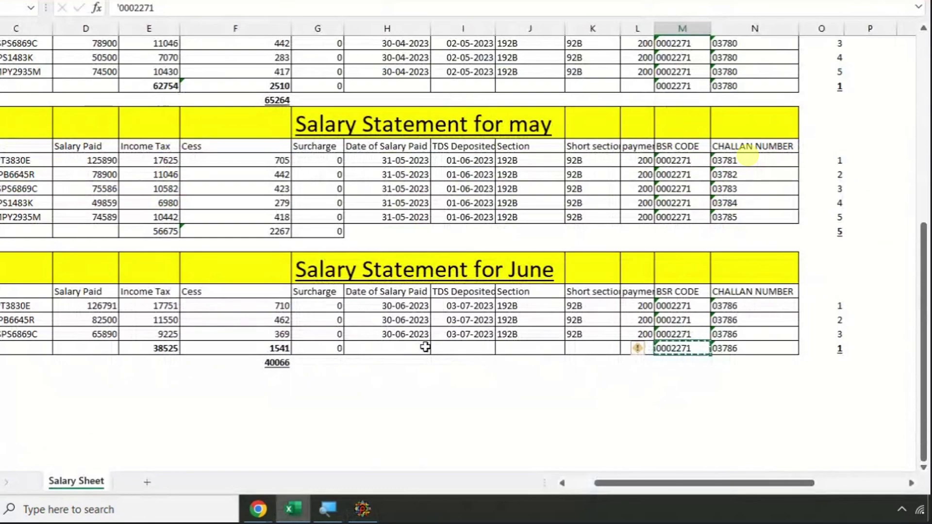
{"action": "left_click", "coordinate": [453, 334]}
{"action": "key", "text": "ctrl+c"}
{"action": "key", "text": "alt+Tab"}
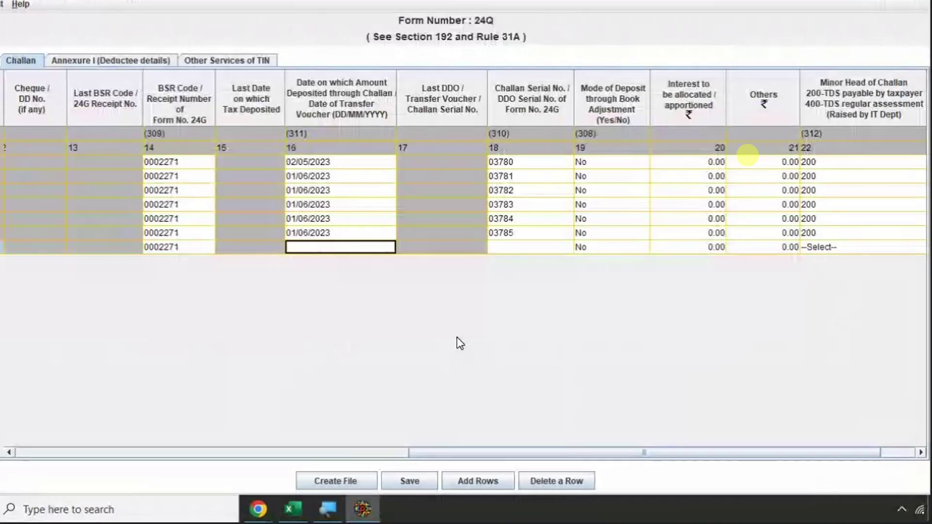
{"action": "key", "text": "ctrl+v"}
- Paste the June challan number 03786 into the last row's Challan Serial cell
{"action": "left_click", "coordinate": [537, 247]}
{"action": "key", "text": "alt+Tab"}
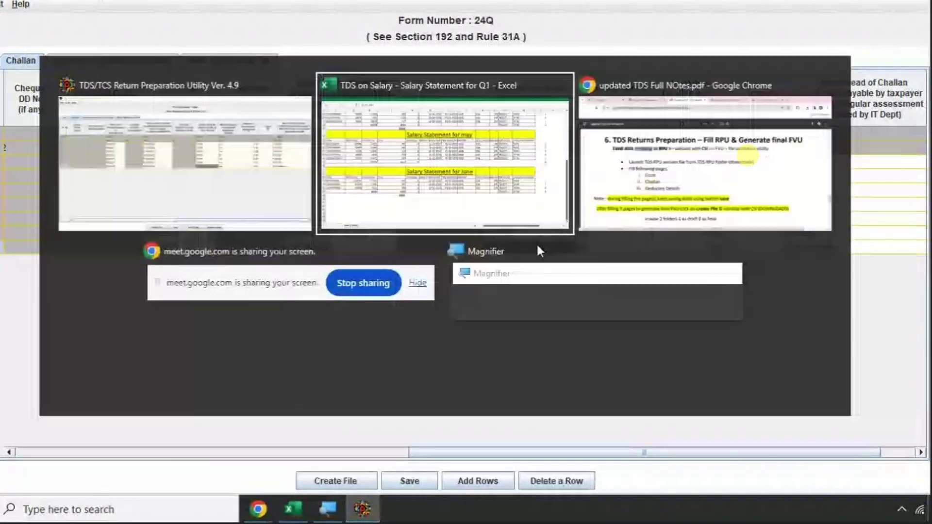
{"action": "left_click", "coordinate": [747, 347]}
{"action": "key", "text": "ctrl+c"}
{"action": "key", "text": "alt+Tab"}
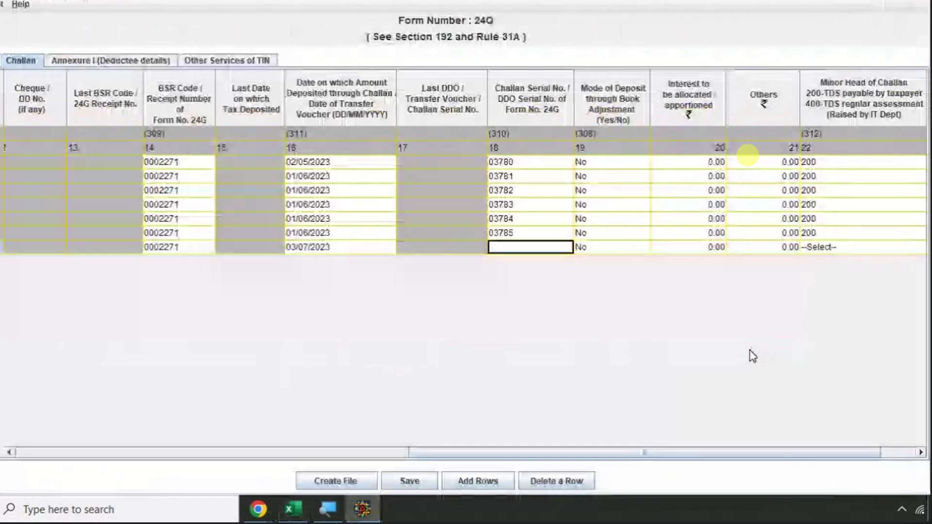
{"action": "key", "text": "ctrl+v"}
{"action": "key", "text": "Tab"}
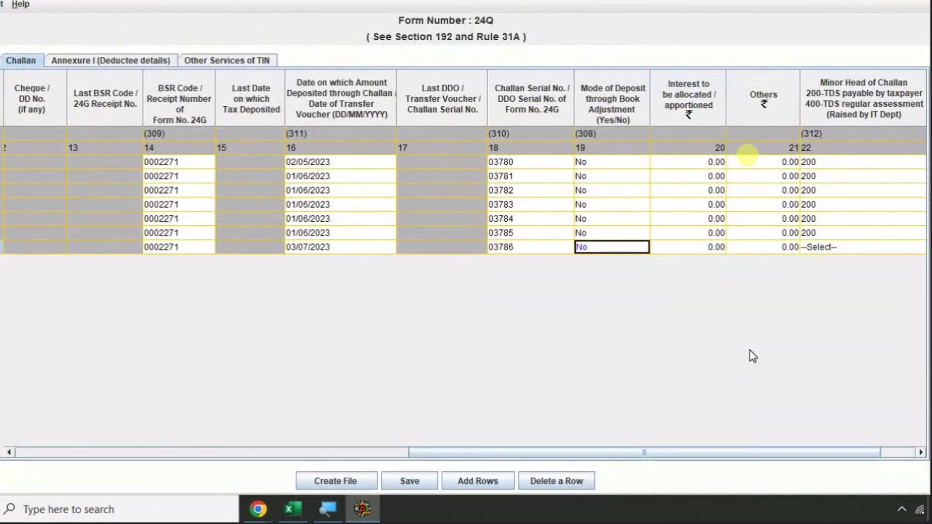
{"action": "key", "text": "Tab"}
{"action": "key", "text": "Tab"}
{"action": "key", "text": "Tab"}
{"action": "key", "text": "Tab"}
{"action": "key", "text": "shift+Tab"}
{"action": "key", "text": "shift+Tab"}
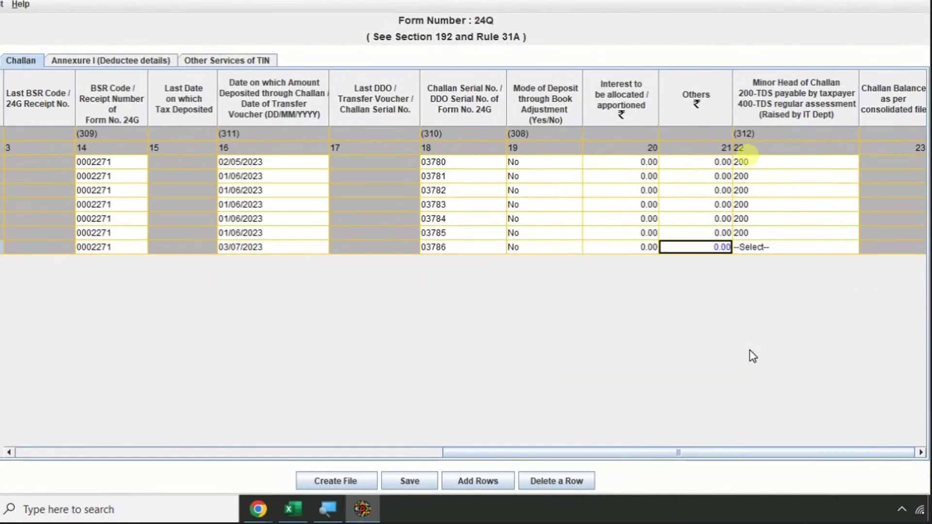
{"action": "key", "text": "Tab"}
- Set the seventh challan's minor head to 200 and save the statement into DRAFT-1
{"action": "left_click", "coordinate": [784, 248]}
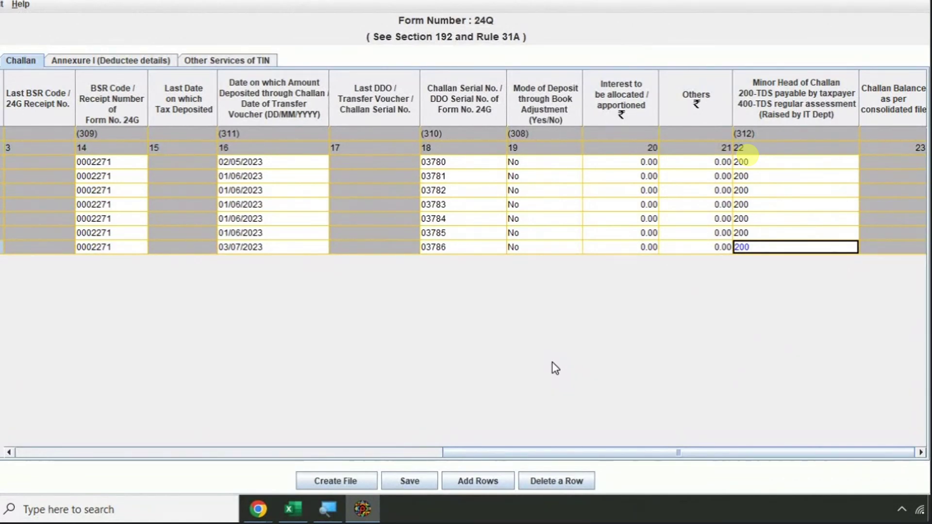
{"action": "left_click", "coordinate": [423, 482]}
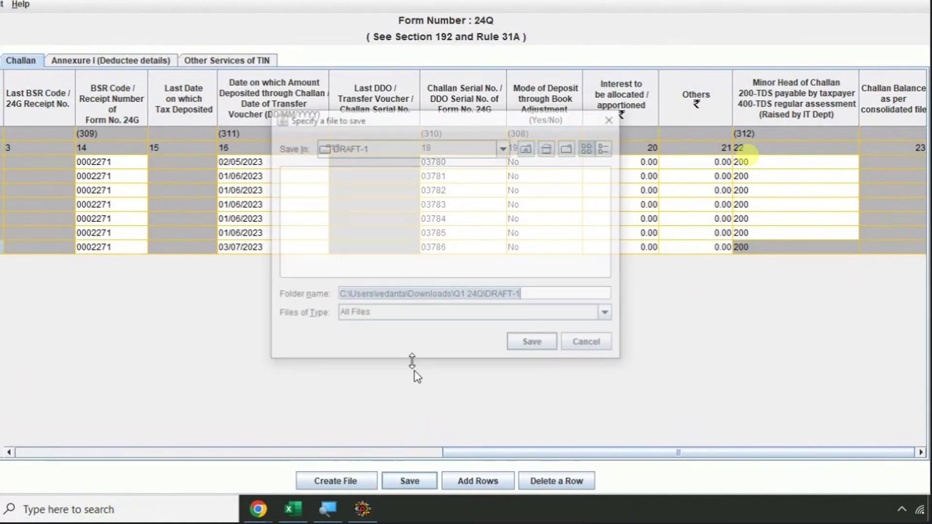
{"action": "left_click", "coordinate": [540, 345]}
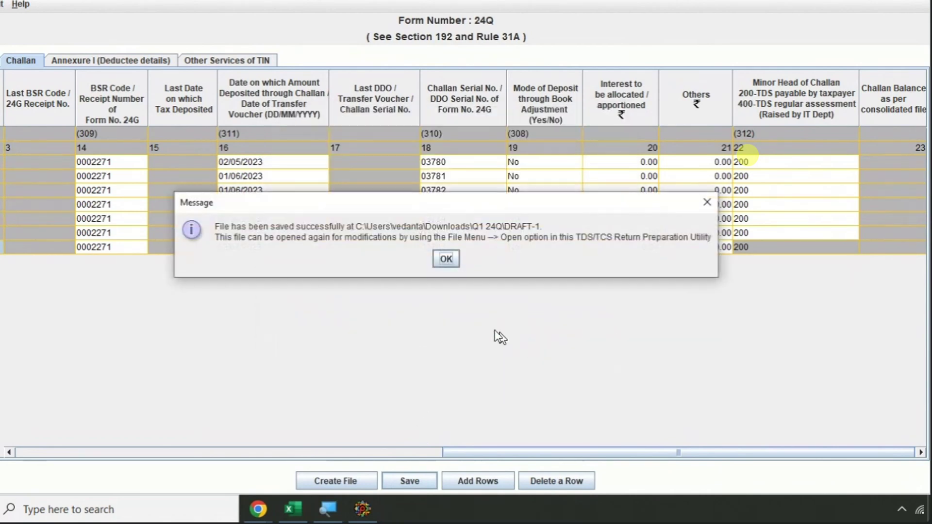
{"action": "left_click", "coordinate": [454, 264]}
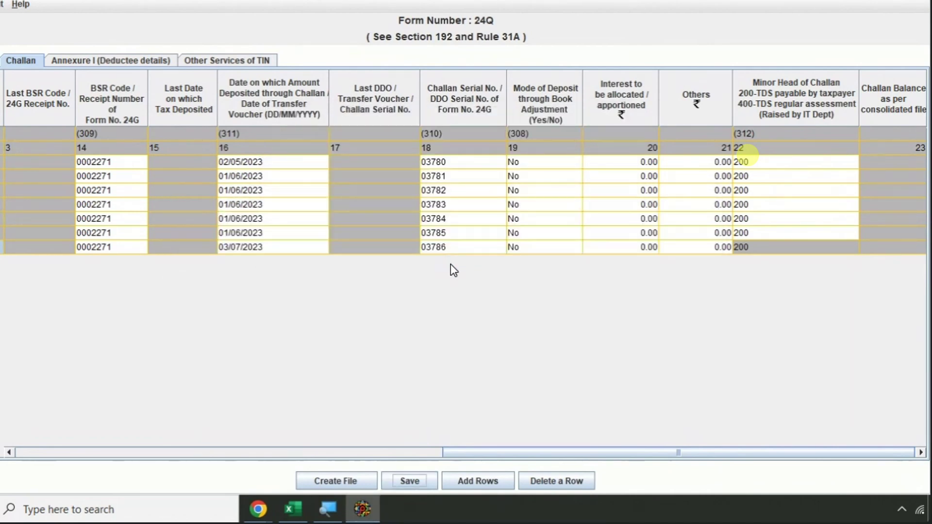
- Open Annexure I's Insert Rows list of challans, then cancel without adding rows
{"action": "left_click", "coordinate": [116, 66]}
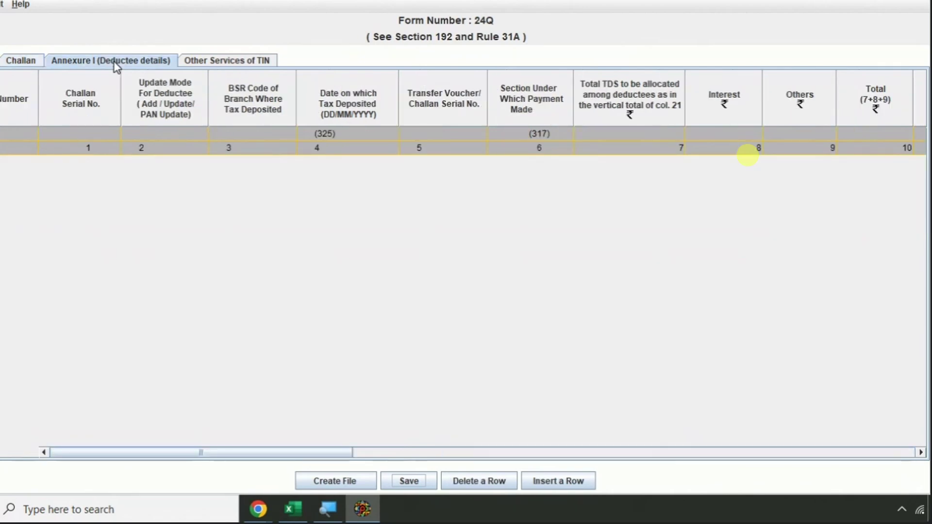
{"action": "left_click", "coordinate": [551, 482]}
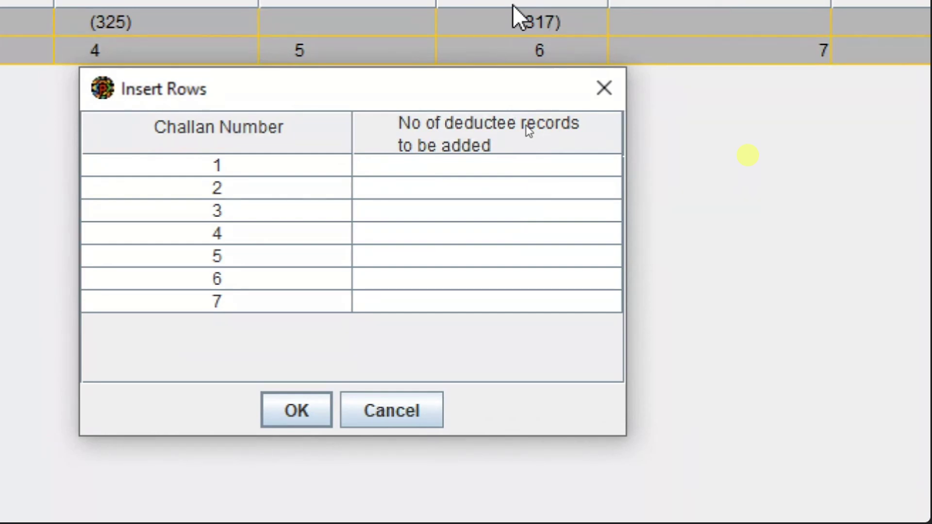
{"action": "left_click", "coordinate": [235, 159]}
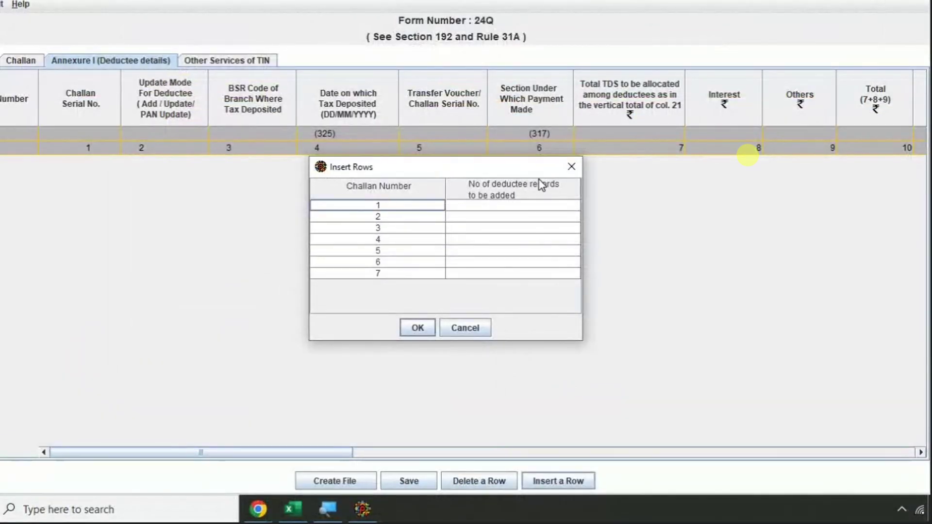
{"action": "left_click", "coordinate": [572, 167]}
- Check the first challan's serial 03780 and TDS 62754 on the Challan tab
{"action": "left_click", "coordinate": [20, 62]}
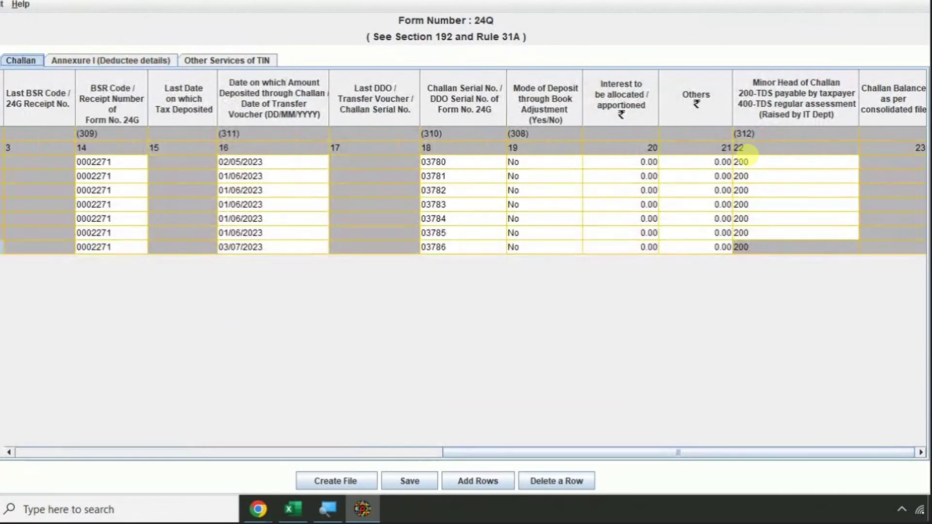
{"action": "left_click", "coordinate": [16, 163]}
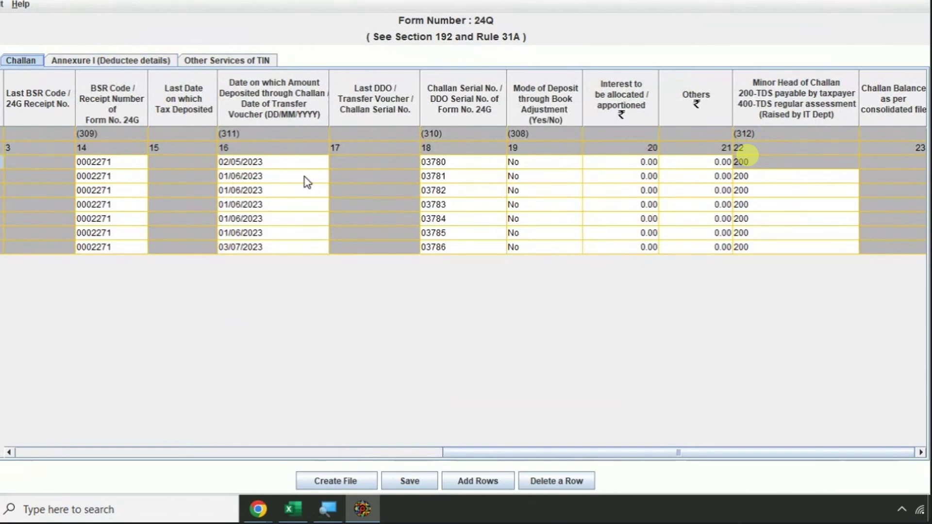
{"action": "left_click", "coordinate": [454, 162]}
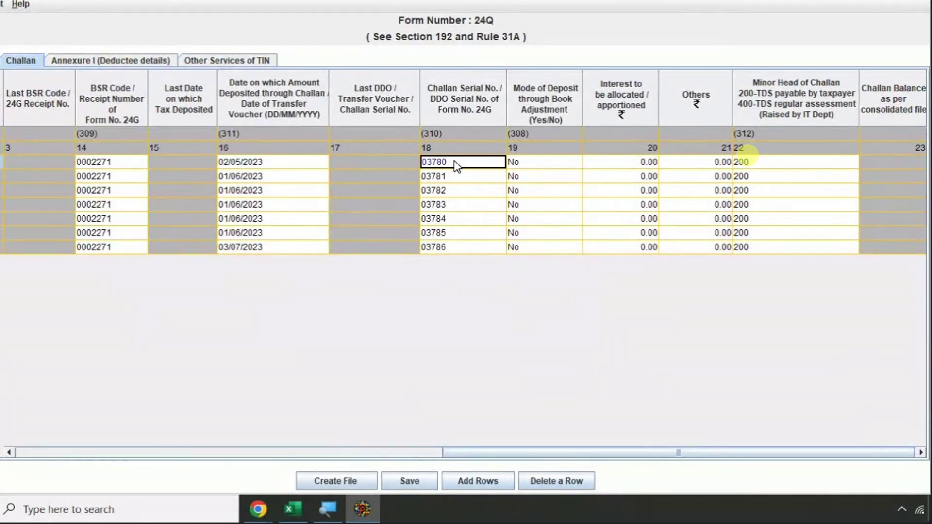
{"action": "key", "text": "Left"}
{"action": "key", "text": "Left"}
{"action": "key", "text": "Left"}
{"action": "key", "text": "Left"}
{"action": "key", "text": "Left"}
{"action": "key", "text": "Left"}
{"action": "key", "text": "Left"}
{"action": "key", "text": "Left"}
{"action": "key", "text": "Left"}
{"action": "key", "text": "Left"}
{"action": "key", "text": "Left"}
{"action": "key", "text": "Left"}
{"action": "key", "text": "Left"}
{"action": "key", "text": "Left"}
{"action": "key", "text": "Left"}
{"action": "key", "text": "Left"}
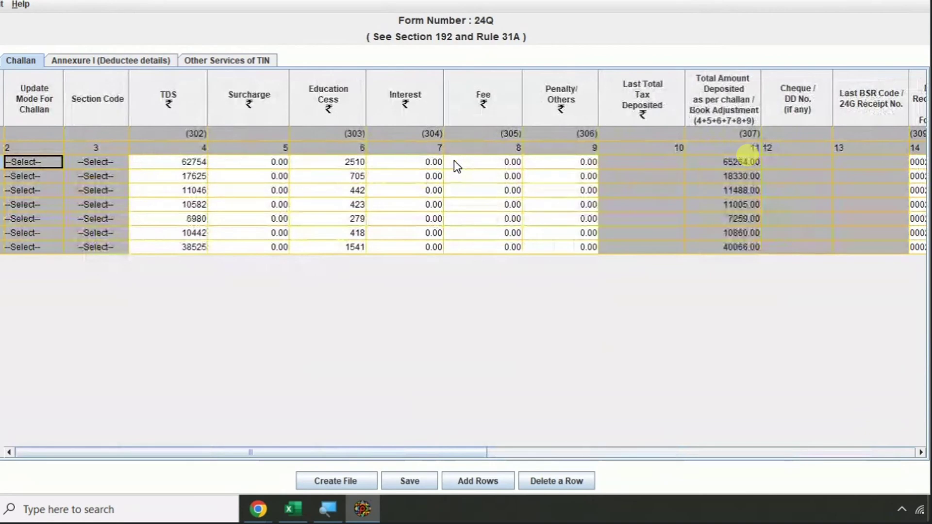
{"action": "key", "text": "Right"}
{"action": "key", "text": "Right"}
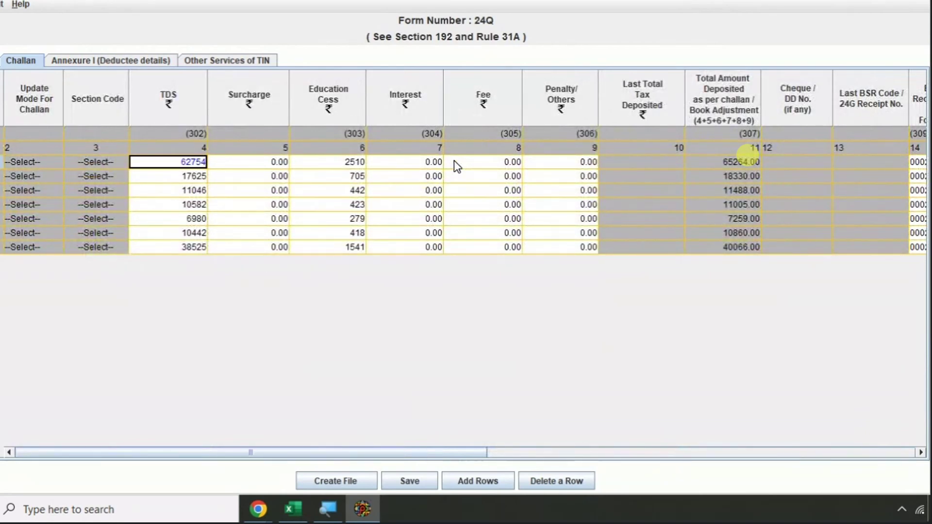
- Reopen Annexure I's Insert Rows list and switch to the Excel salary sheet
{"action": "left_click", "coordinate": [130, 63]}
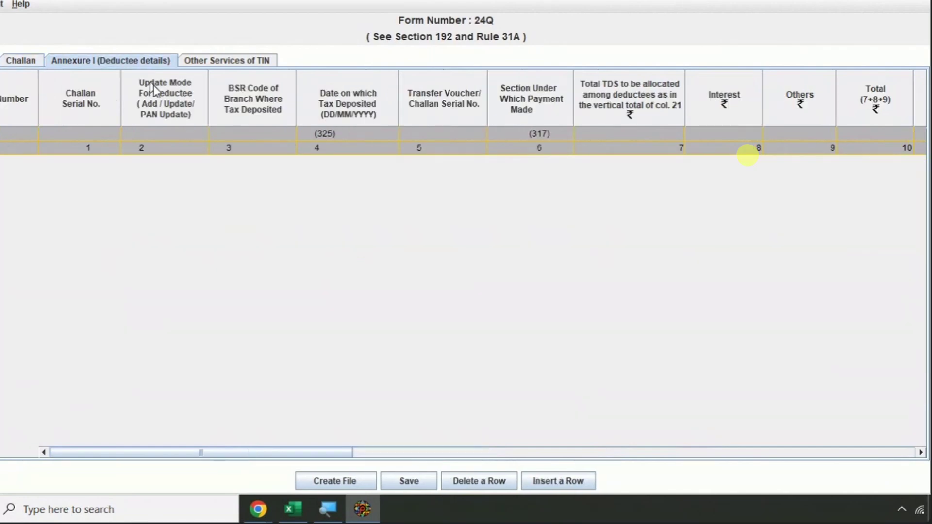
{"action": "left_click", "coordinate": [561, 480]}
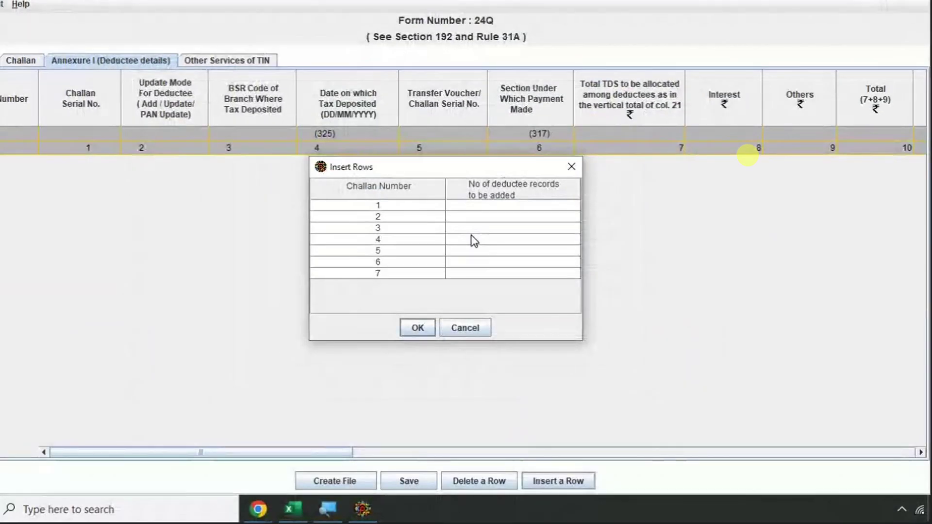
{"action": "key", "text": "alt+Tab"}
{"action": "key", "text": "alt+Tab"}
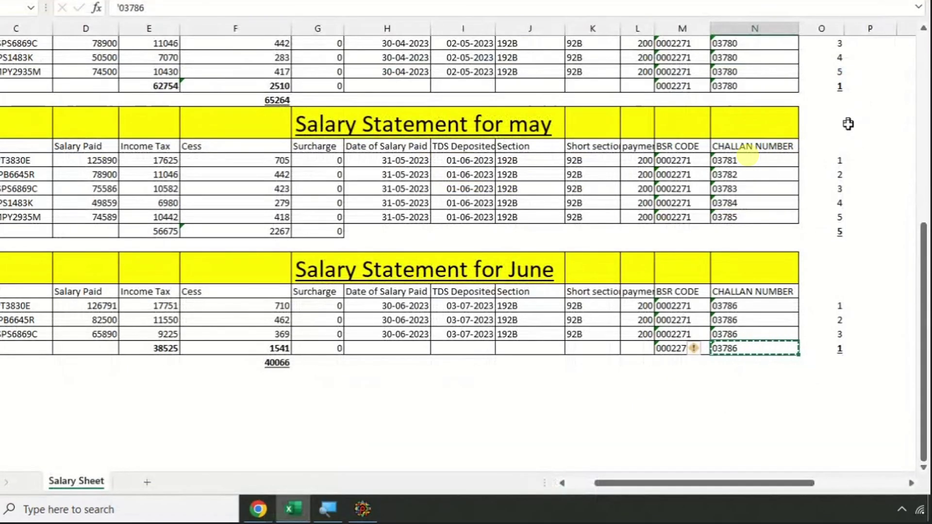
- Count the five April deductee cells in column O and enter 5 for challan 1
{"action": "key", "text": "Escape"}
{"action": "scroll", "coordinate": [865, 164], "scroll_direction": "up", "scroll_amount": 1}
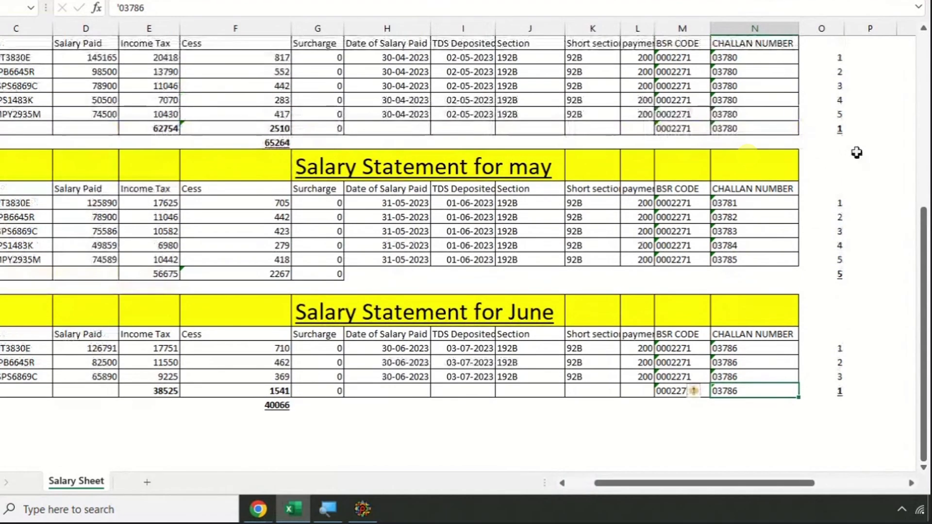
{"action": "left_click", "coordinate": [838, 128]}
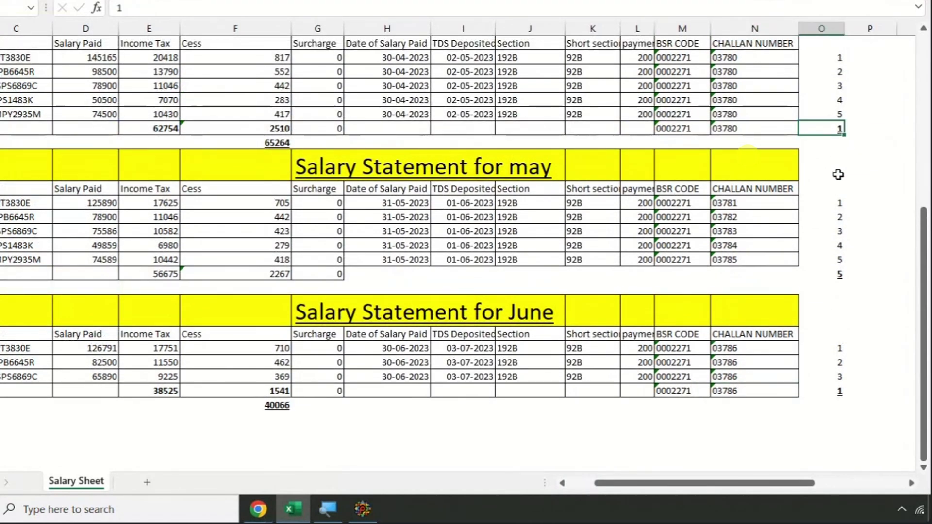
{"action": "scroll", "coordinate": [838, 174], "scroll_direction": "up", "scroll_amount": 2}
{"action": "left_click_drag", "start_coordinate": [838, 179], "coordinate": [836, 233]}
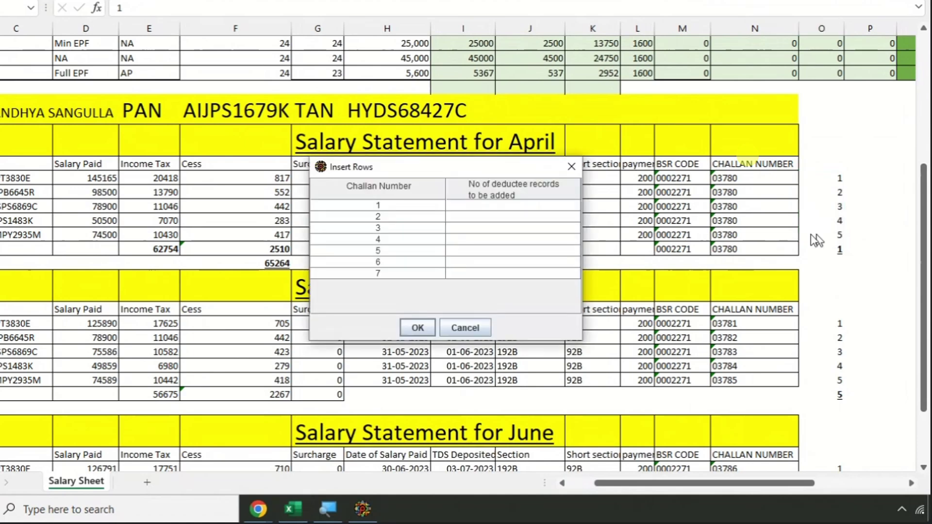
{"action": "left_click", "coordinate": [482, 207]}
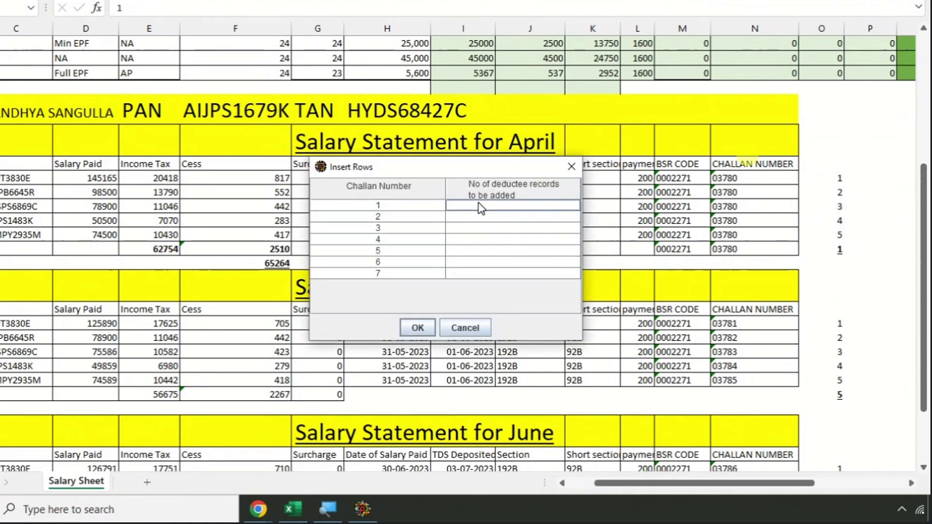
{"action": "type", "text": "5"}
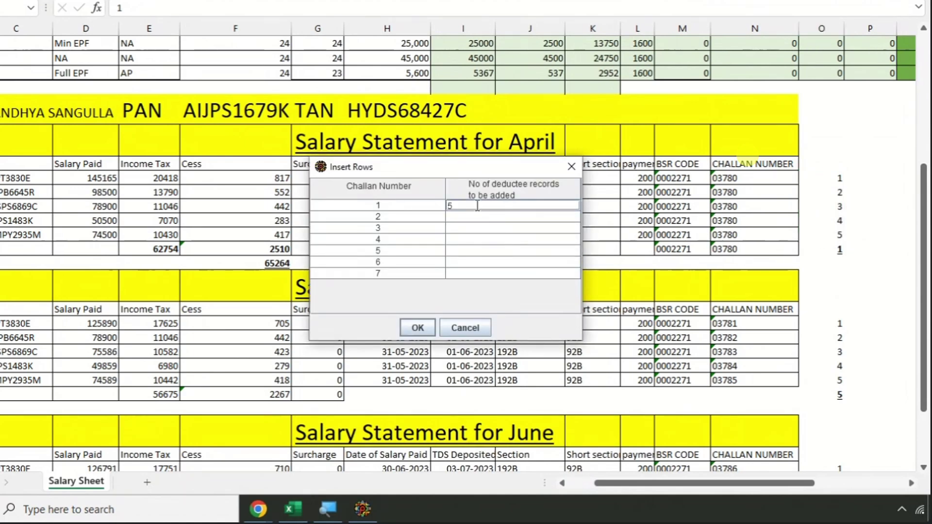
{"action": "key", "text": "Tab"}
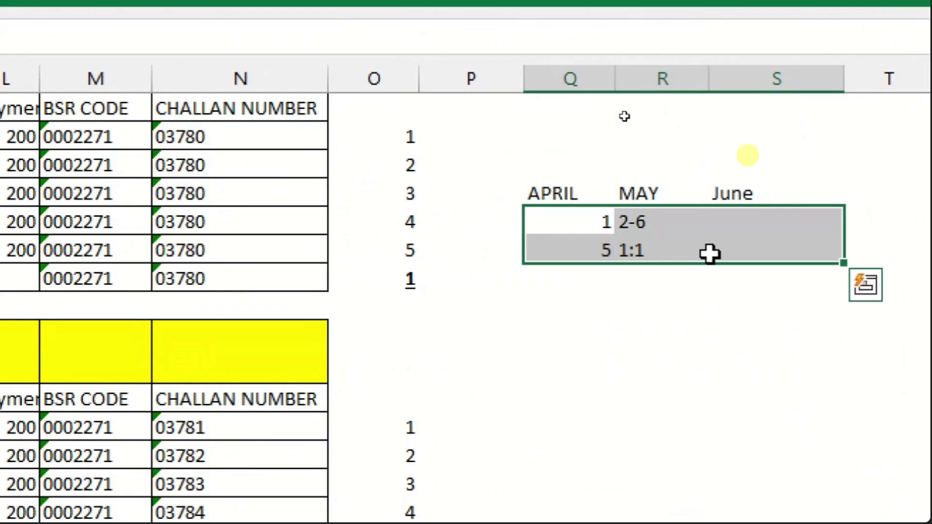
- Enter challan count 1 for April and 5 for May, keeping 5 as text
{"action": "key", "text": "Delete"}
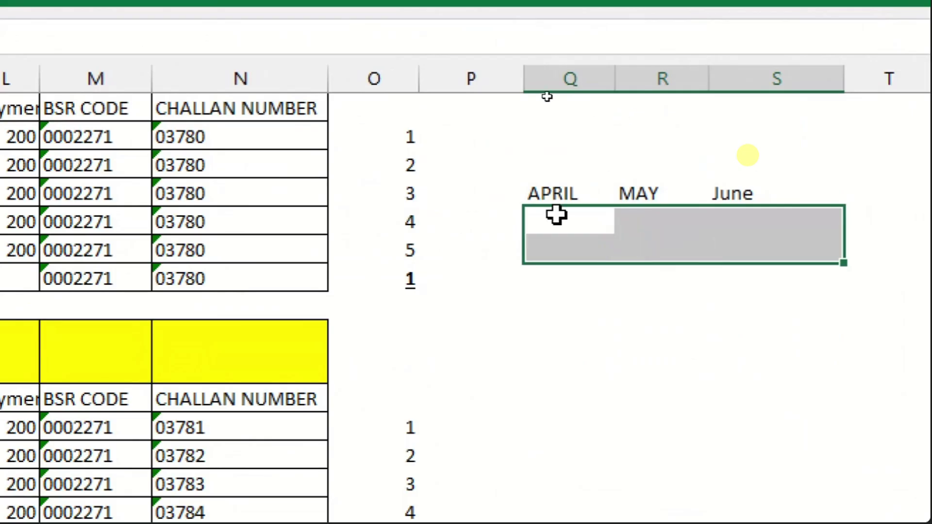
{"action": "left_click", "coordinate": [552, 222]}
{"action": "type", "text": "1"}
{"action": "key", "text": "Return"}
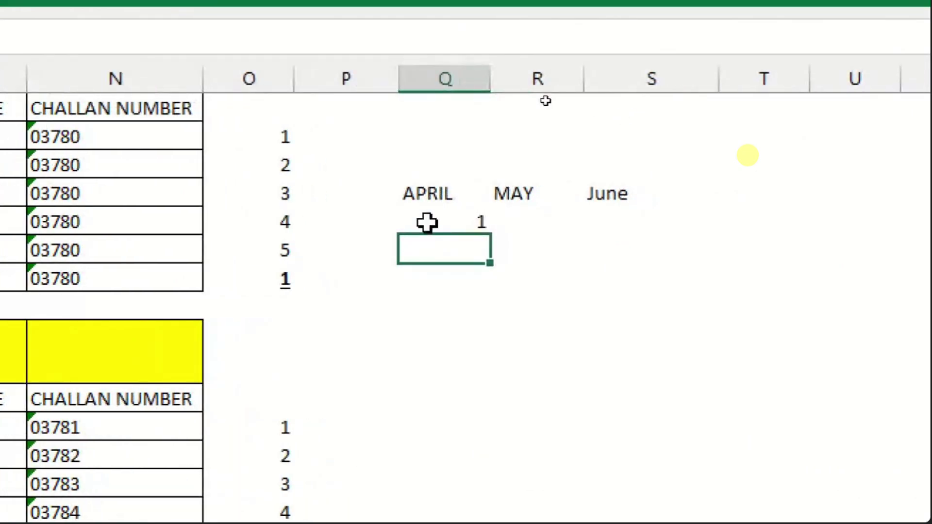
{"action": "left_click", "coordinate": [509, 220]}
{"action": "double_click", "coordinate": [519, 218]}
{"action": "type", "text": "5"}
{"action": "key", "text": "Return"}
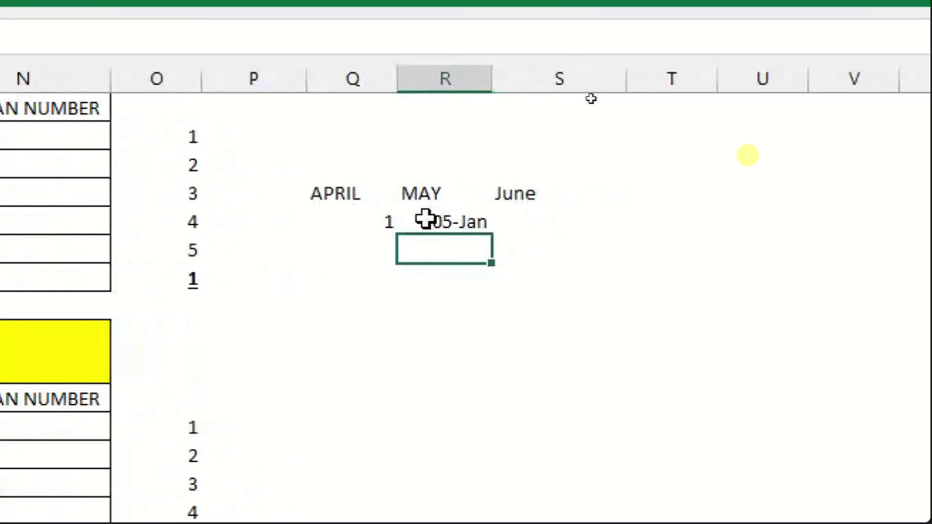
{"action": "left_click", "coordinate": [425, 220]}
{"action": "type", "text": "'5"}
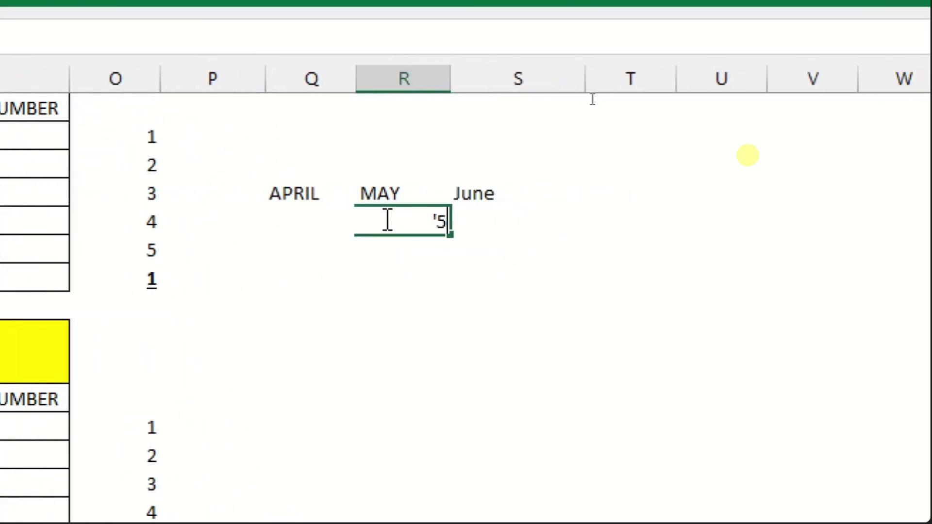
{"action": "key", "text": "Return"}
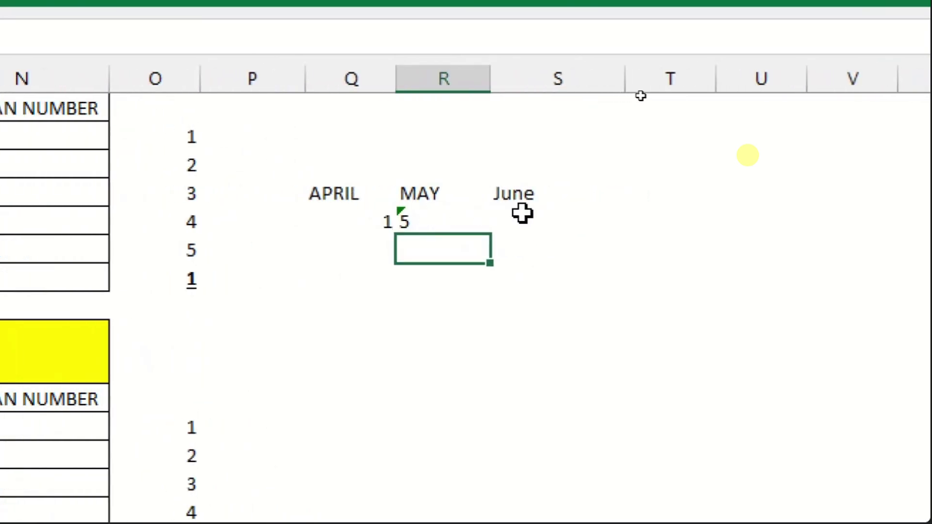
- Enter June's challan count of 1 and re-enter April's count of 1
{"action": "left_click", "coordinate": [521, 214]}
{"action": "type", "text": "'"}
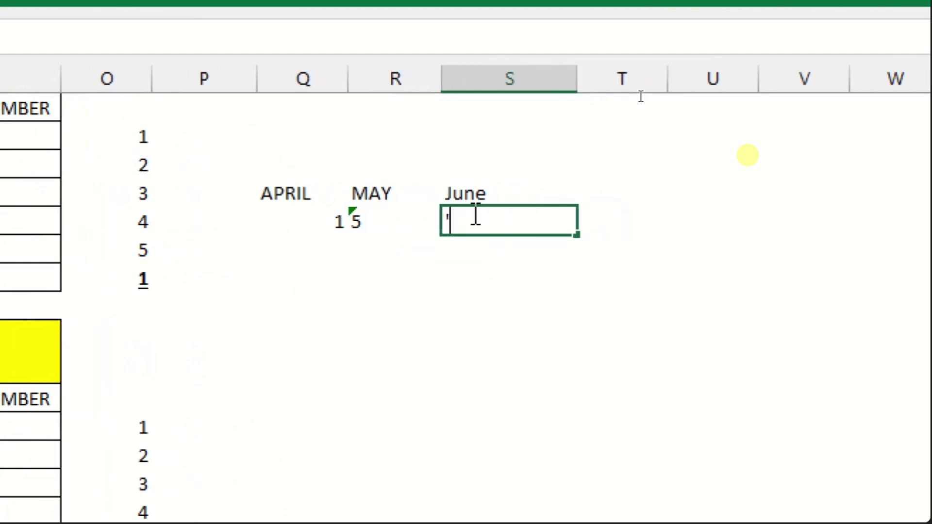
{"action": "type", "text": "1"}
{"action": "key", "text": "Return"}
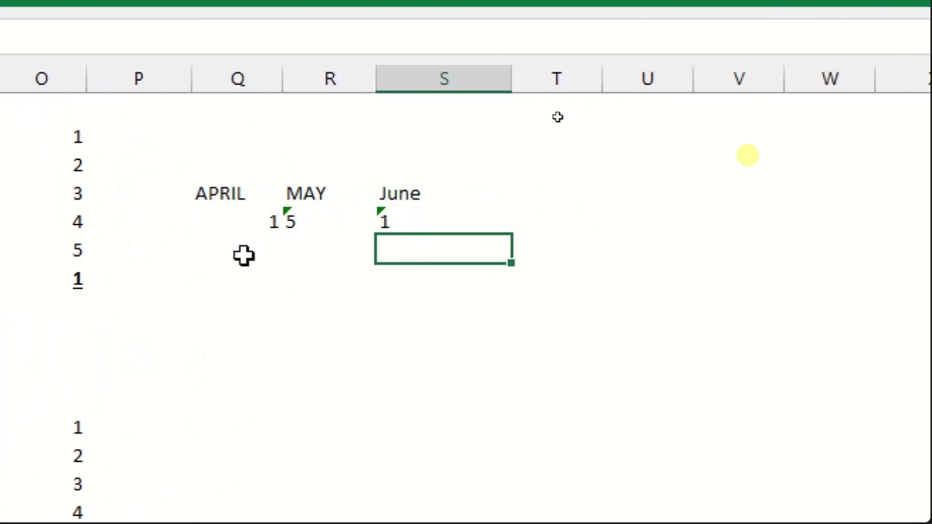
{"action": "left_click", "coordinate": [309, 256]}
{"action": "type", "text": "1"}
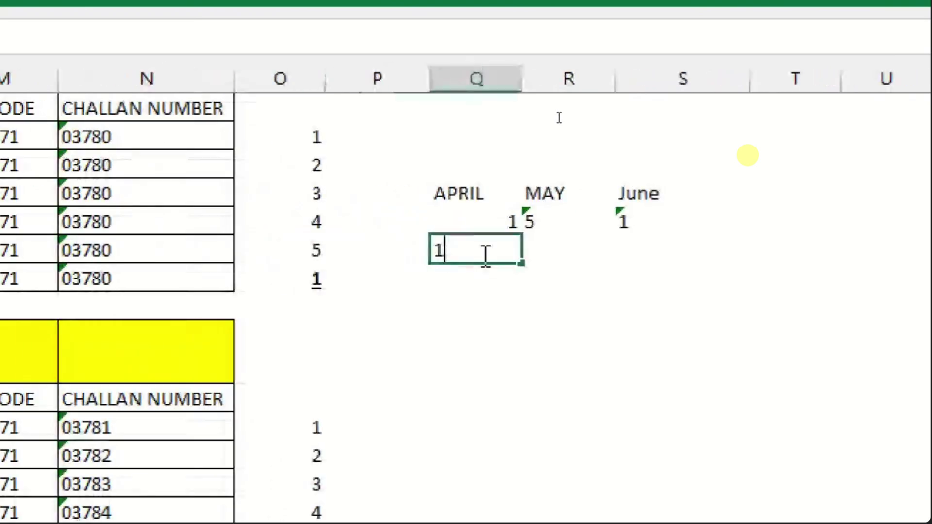
{"action": "key", "text": "Return"}
{"action": "key", "text": "Up"}
{"action": "key", "text": "Right"}
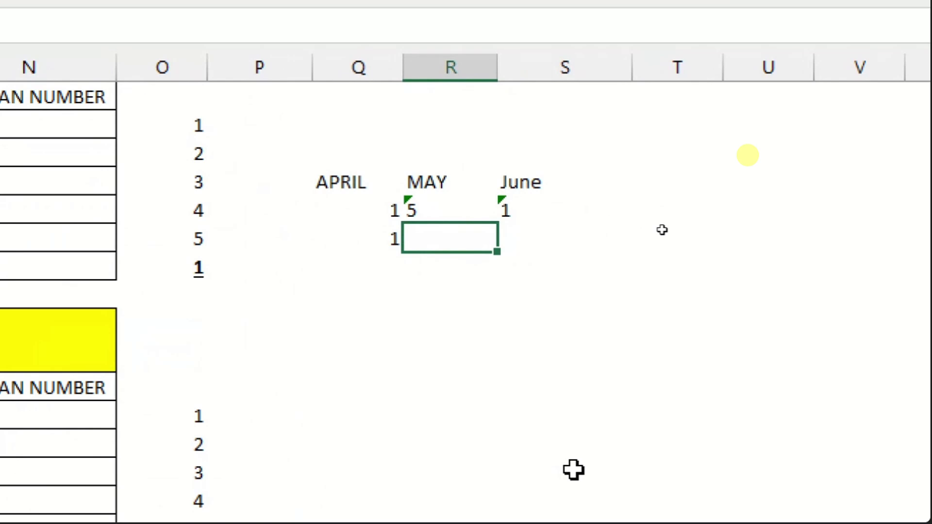
- Add a formula totalling the April, May and June challan counts
{"action": "left_click", "coordinate": [578, 207]}
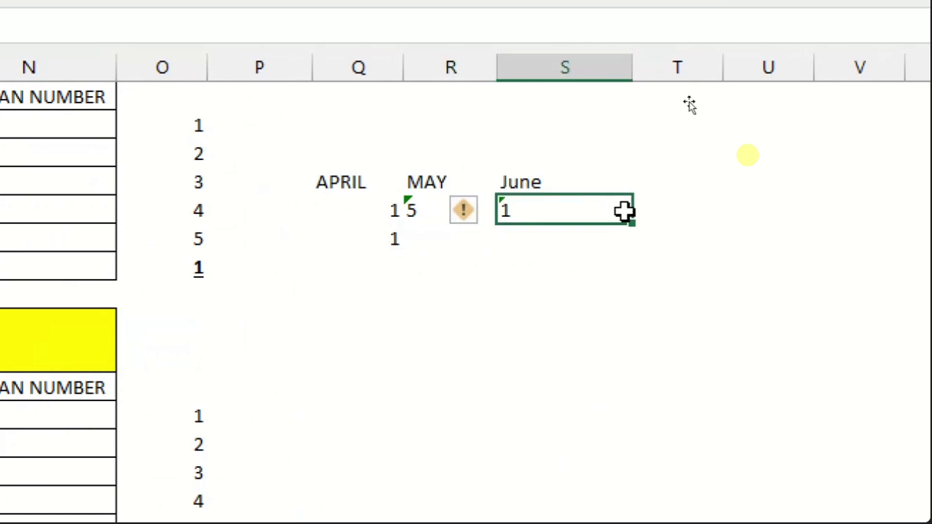
{"action": "left_click", "coordinate": [683, 219]}
{"action": "type", "text": "="}
{"action": "left_click", "coordinate": [383, 210]}
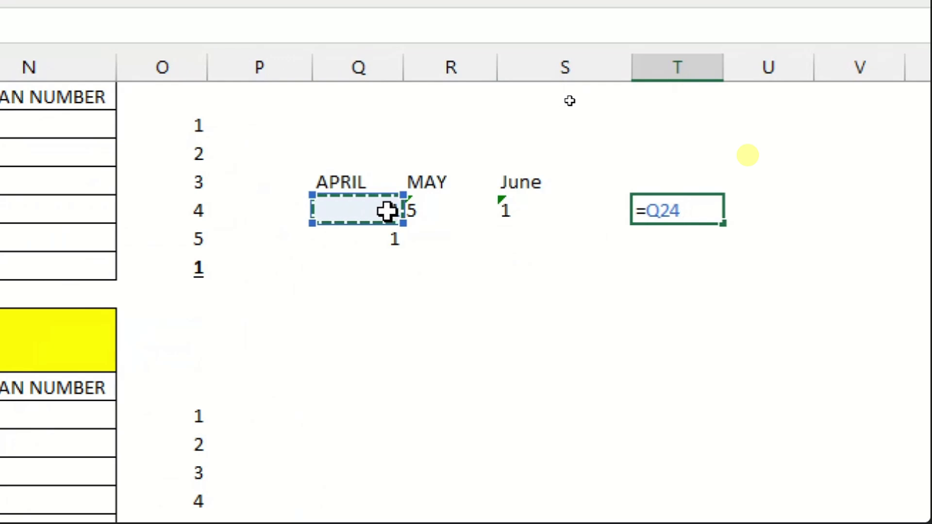
{"action": "type", "text": "+"}
{"action": "left_click", "coordinate": [435, 210]}
{"action": "type", "text": "+"}
{"action": "left_click", "coordinate": [534, 212]}
{"action": "key", "text": "Return"}
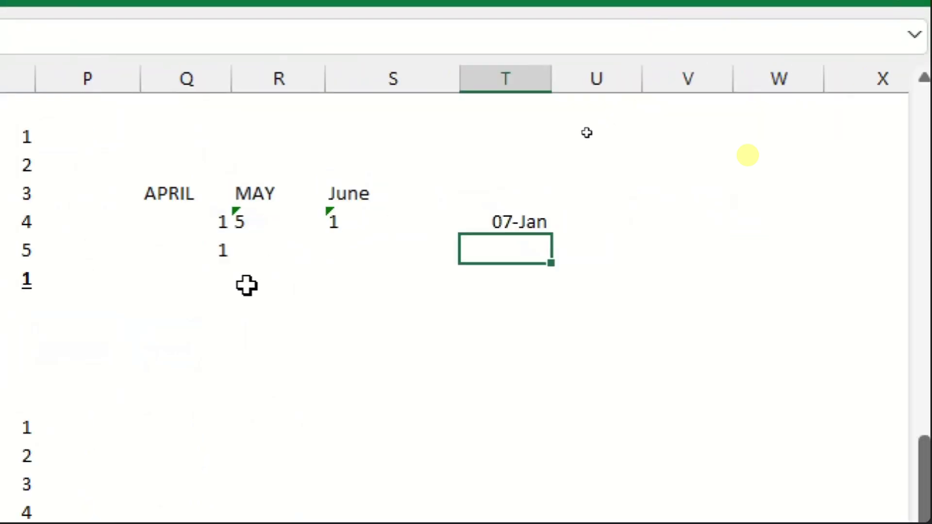
- Replace the total in T4 with the text value 7
{"action": "left_click", "coordinate": [504, 224]}
{"action": "double_click", "coordinate": [504, 224]}
{"action": "key", "text": "Escape"}
{"action": "type", "text": "'7"}
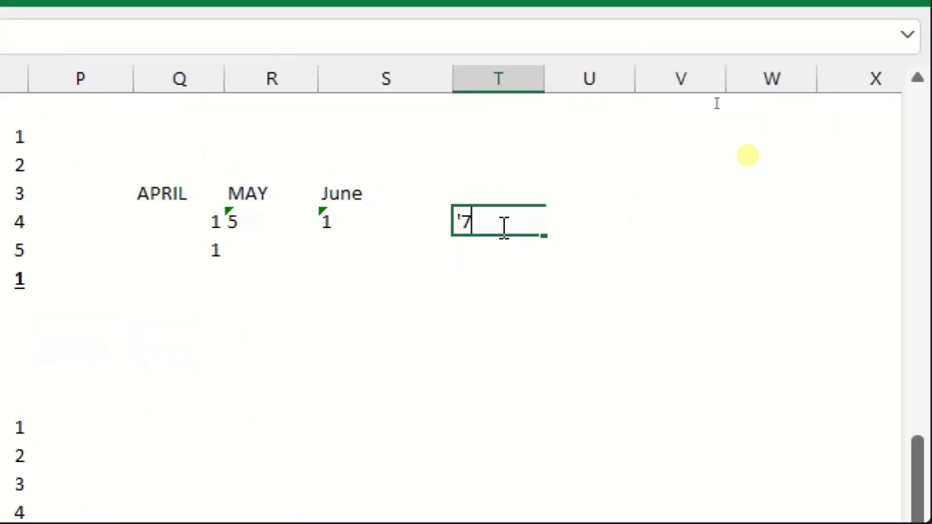
{"action": "key", "text": "Return"}
- Enter challan serials 2-6 in R5 and 7 in S5
{"action": "left_click", "coordinate": [250, 249]}
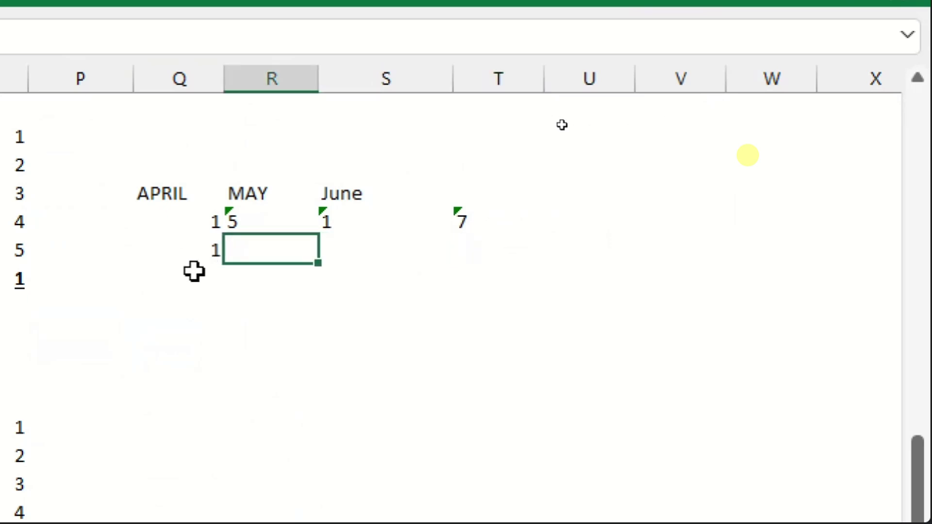
{"action": "type", "text": "'"}
{"action": "type", "text": "2"}
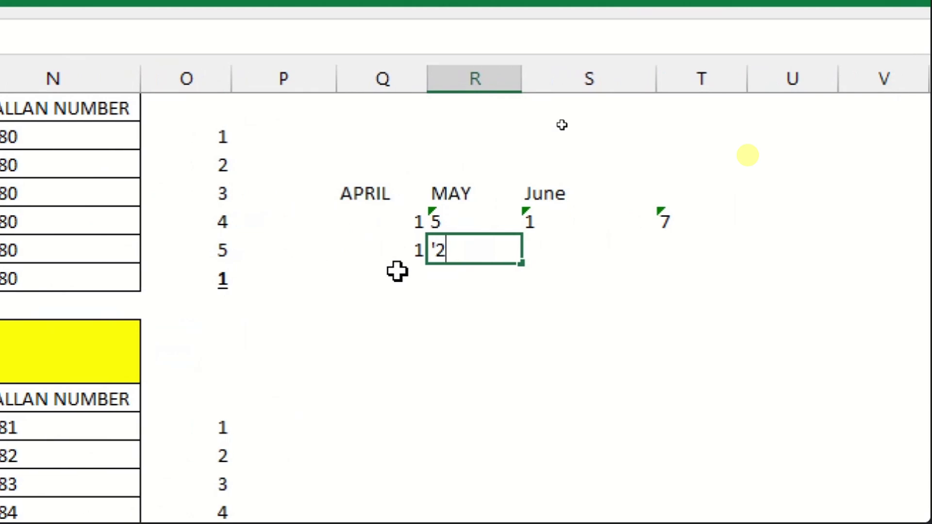
{"action": "type", "text": "-5"}
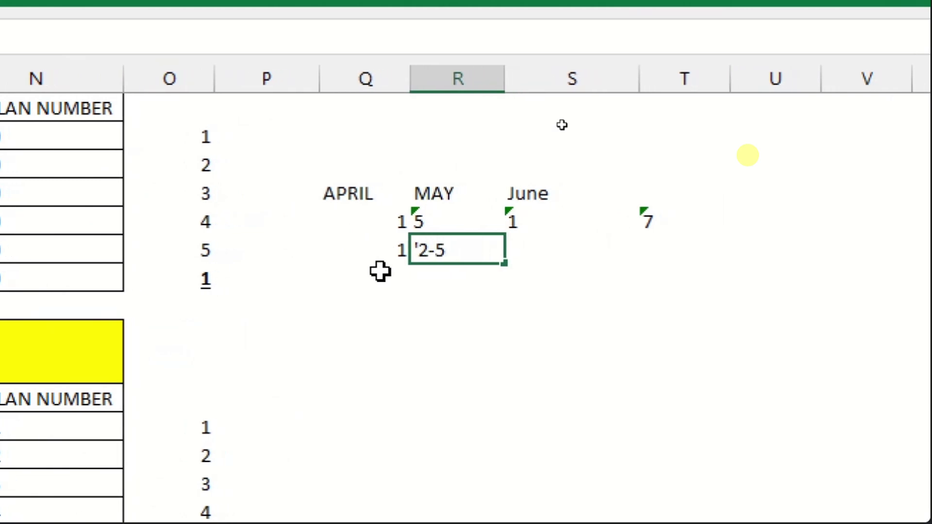
{"action": "key", "text": "BackSpace"}
{"action": "type", "text": "6"}
{"action": "key", "text": "Return"}
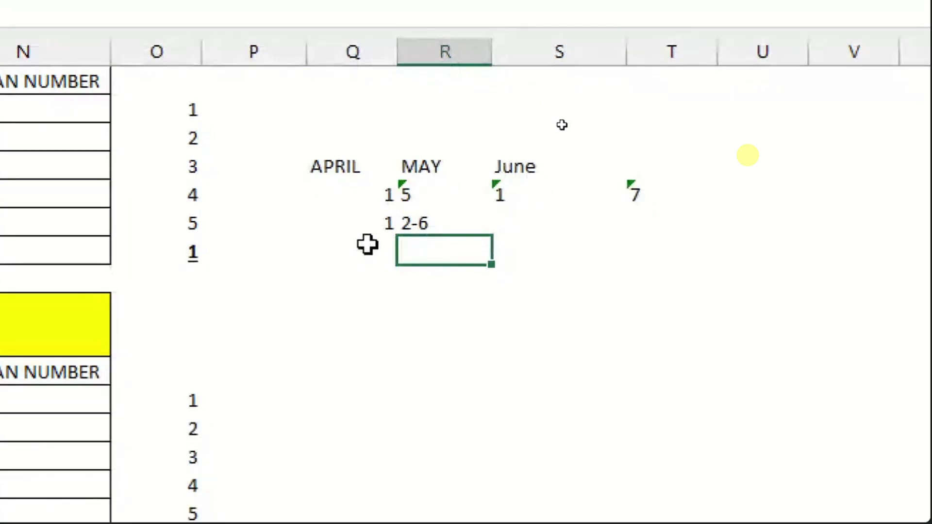
{"action": "key", "text": "Up"}
{"action": "key", "text": "Right"}
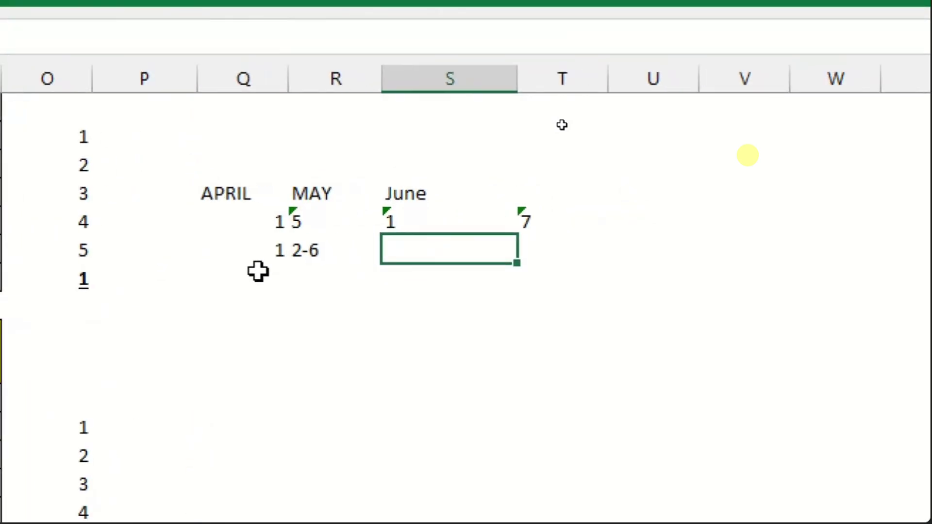
{"action": "type", "text": "7"}
{"action": "key", "text": "Return"}
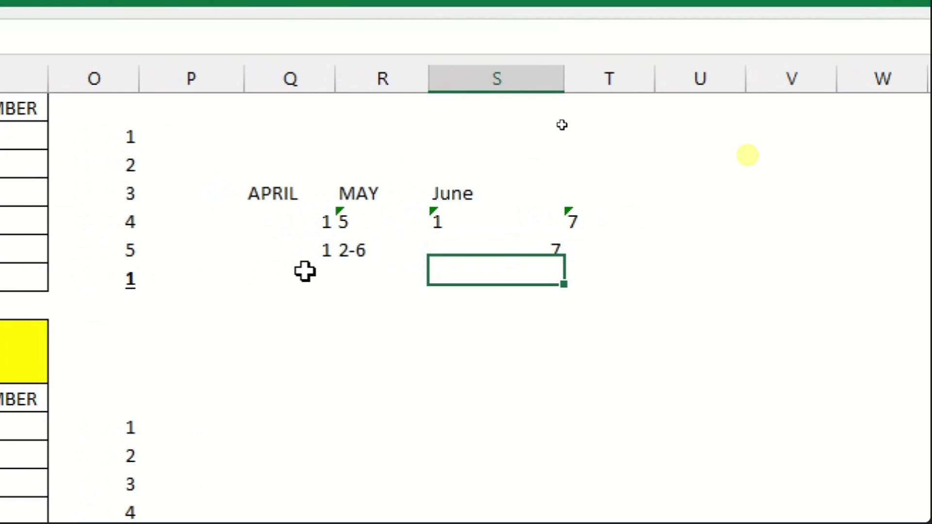
{"action": "left_click", "coordinate": [444, 251]}
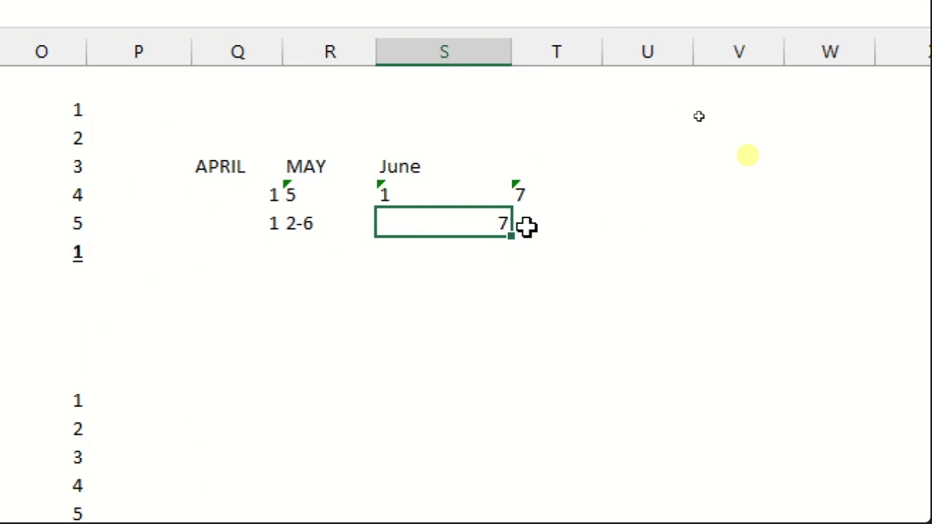
- Enter 5 records for April in Q6 and check the serial entries
{"action": "left_click", "coordinate": [259, 250]}
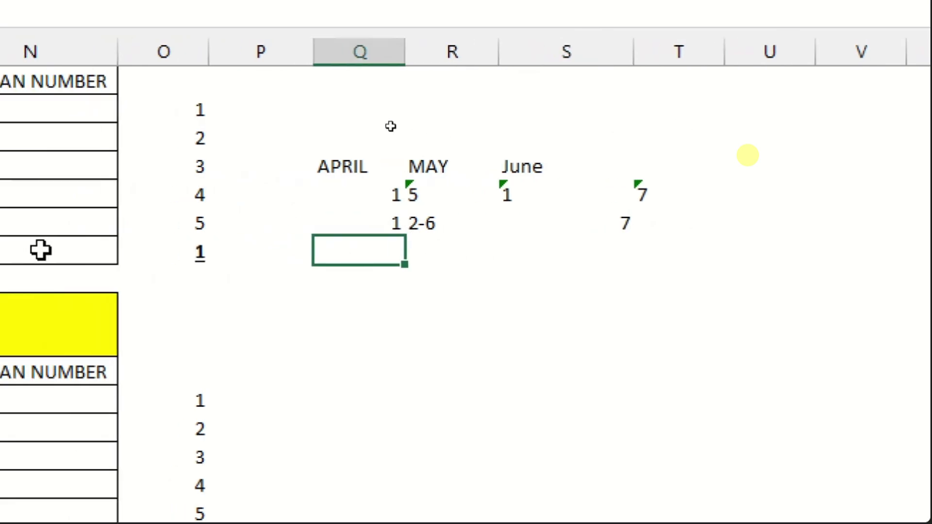
{"action": "type", "text": "5"}
{"action": "key", "text": "Return"}
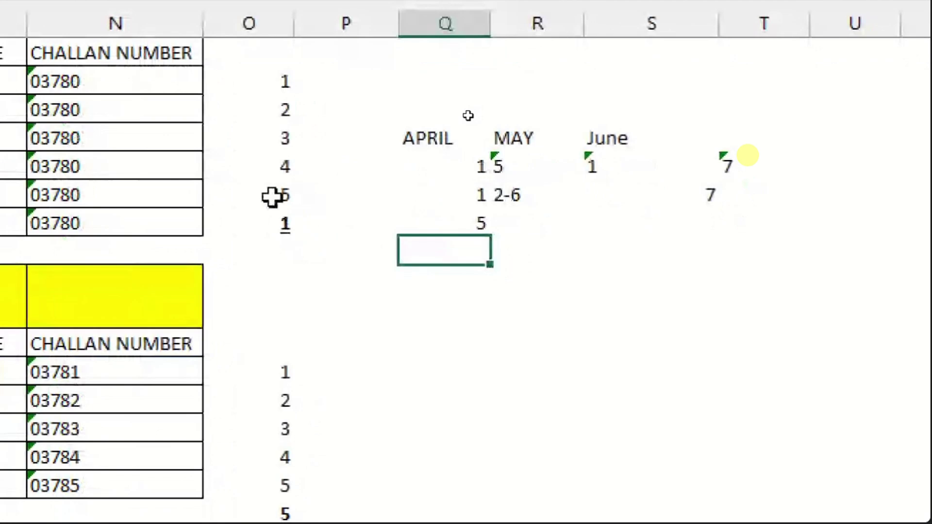
{"action": "left_click", "coordinate": [476, 195]}
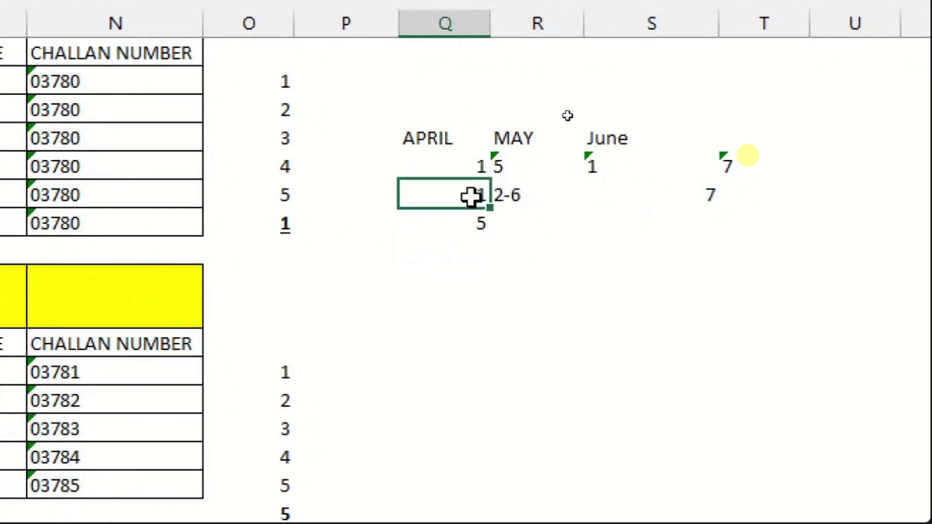
{"action": "left_click", "coordinate": [471, 218]}
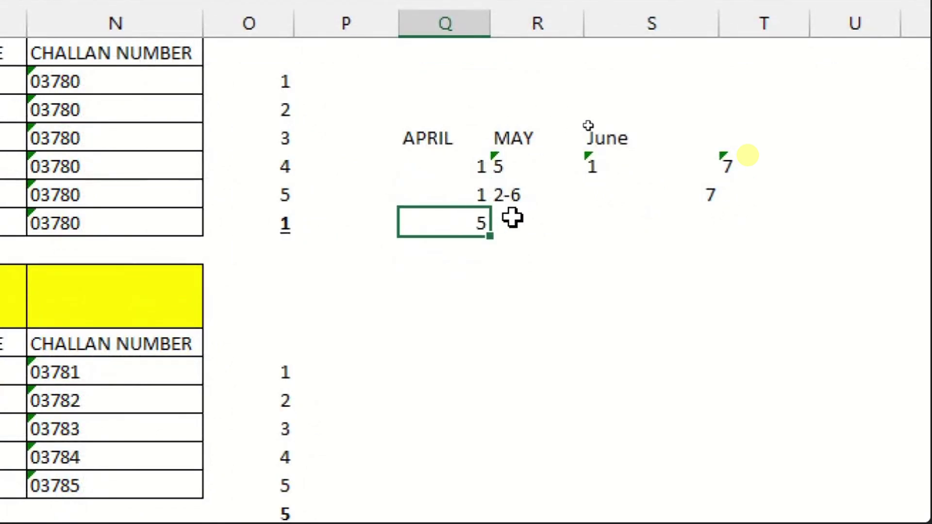
{"action": "left_click", "coordinate": [508, 197]}
- Enter 1:1 as text in R6 after Excel converted it to a time
{"action": "left_click", "coordinate": [505, 224]}
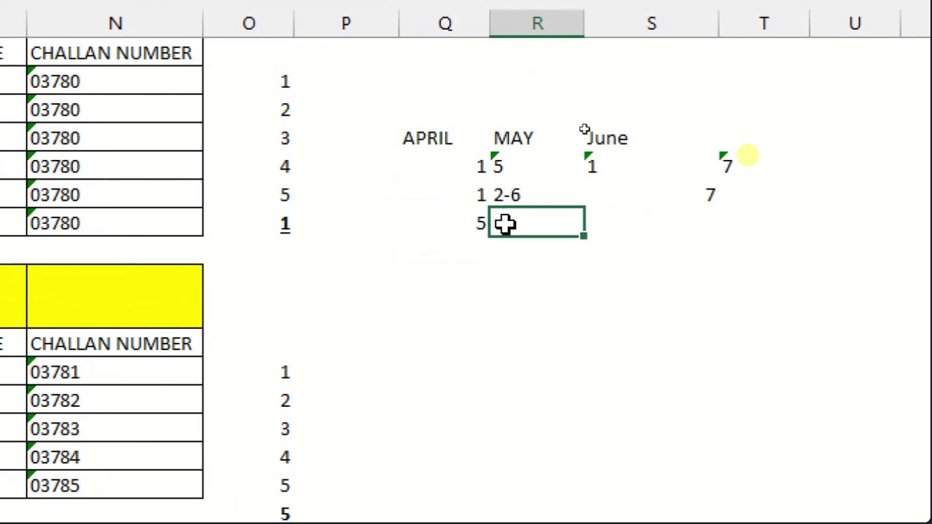
{"action": "scroll", "coordinate": [295, 403], "scroll_direction": "down", "scroll_amount": 2}
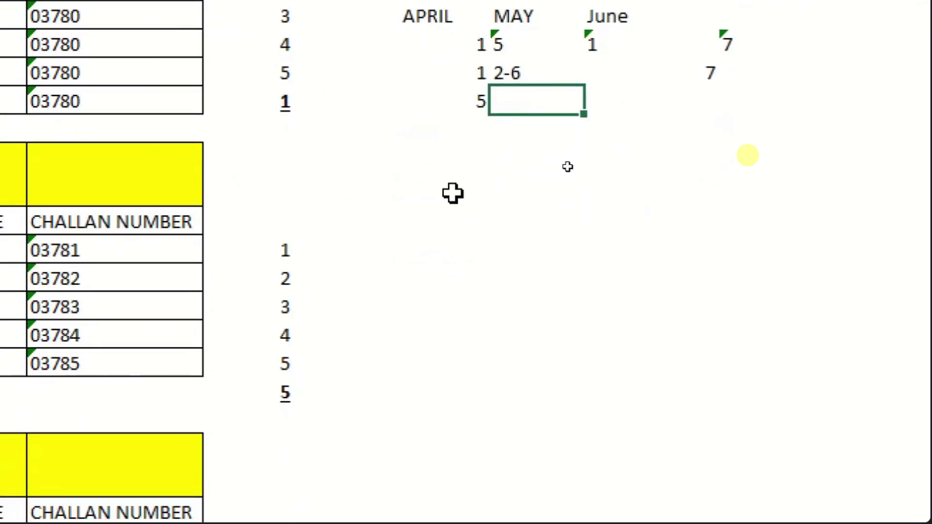
{"action": "scroll", "coordinate": [632, 9], "scroll_direction": "up", "scroll_amount": 1}
{"action": "type", "text": "1:1"}
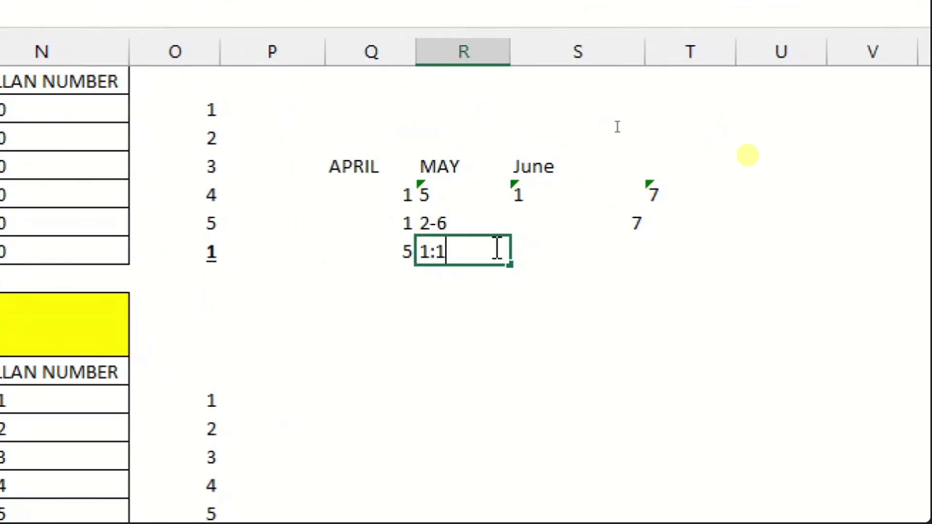
{"action": "key", "text": "Return"}
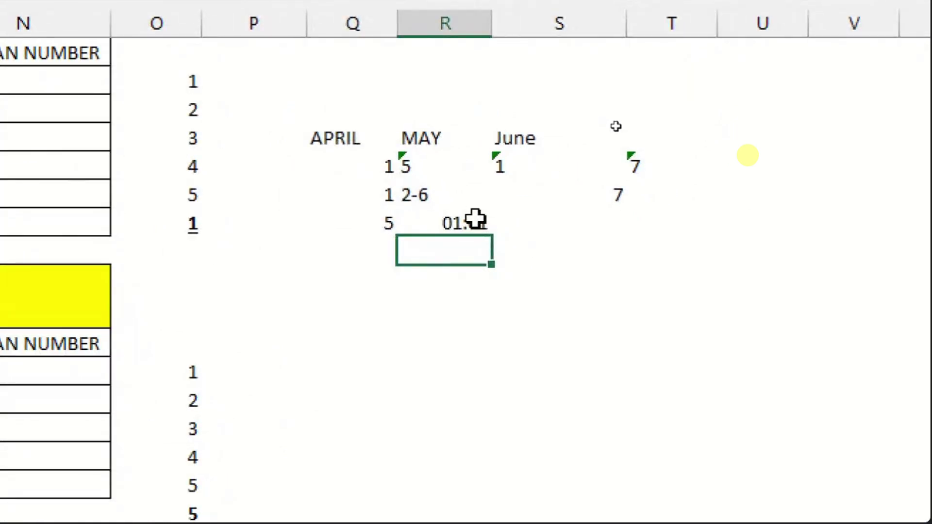
{"action": "left_click", "coordinate": [495, 249]}
{"action": "double_click", "coordinate": [496, 250]}
{"action": "key", "text": "Delete"}
{"action": "key", "text": "Delete"}
{"action": "key", "text": "Delete"}
{"action": "key", "text": "Delete"}
{"action": "key", "text": "Delete"}
{"action": "key", "text": "Delete"}
{"action": "key", "text": "Delete"}
{"action": "key", "text": "Delete"}
{"action": "type", "text": "'1:1"}
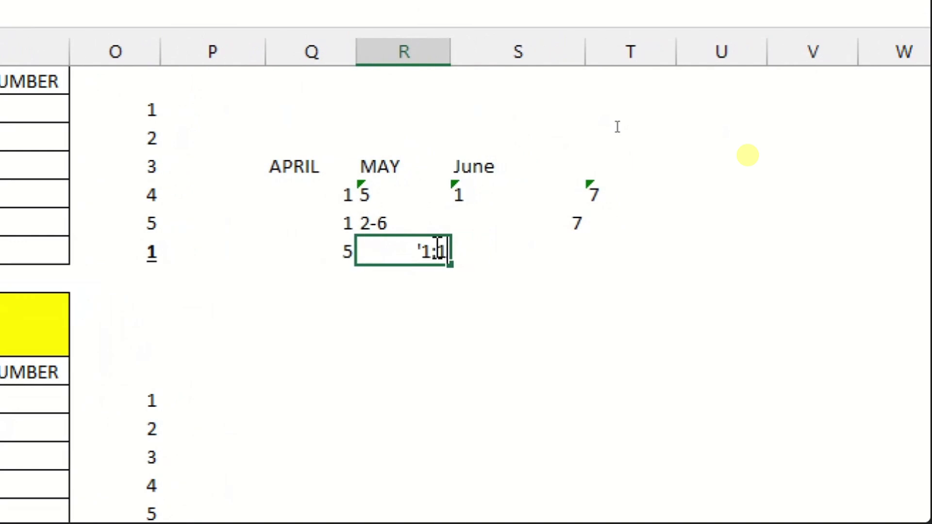
{"action": "key", "text": "Return"}
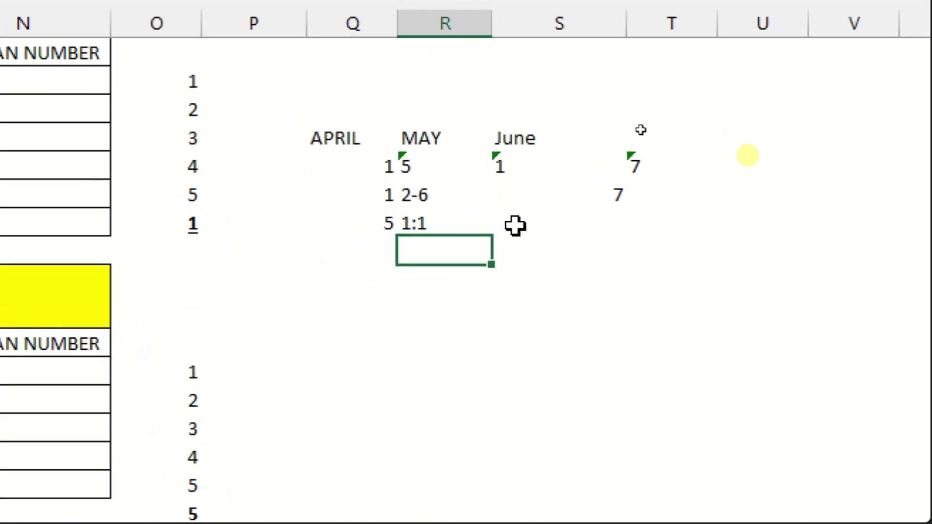
- Enter 3 records for June in S6
{"action": "left_click", "coordinate": [499, 251]}
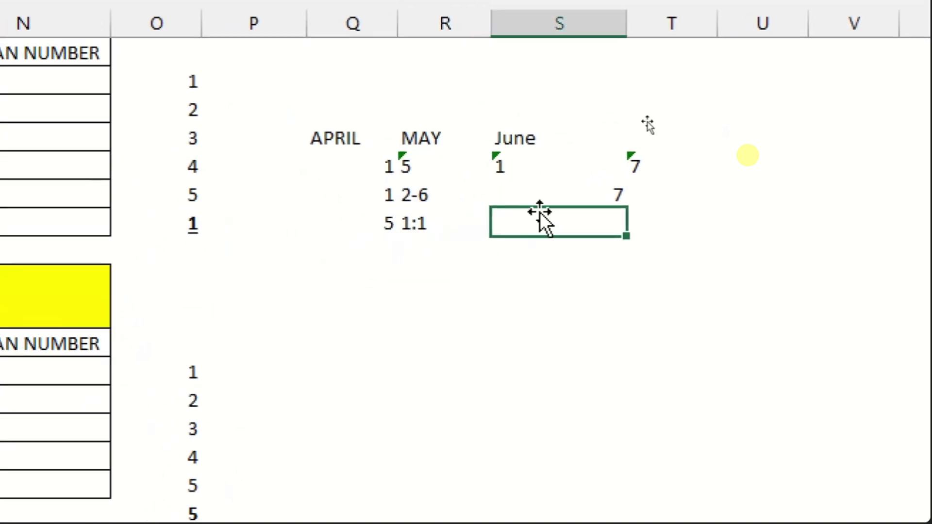
{"action": "left_click", "coordinate": [532, 166]}
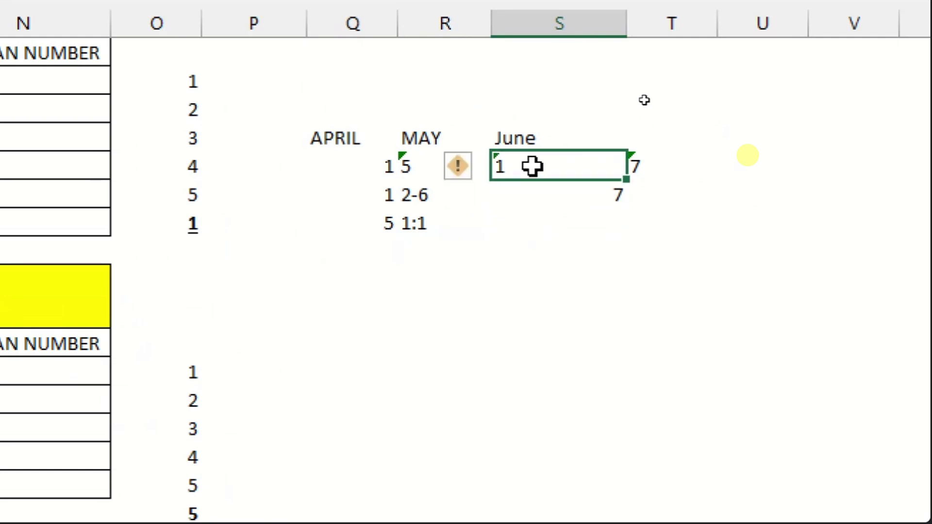
{"action": "left_click", "coordinate": [519, 196]}
{"action": "left_click", "coordinate": [520, 227]}
{"action": "scroll", "coordinate": [82, 494], "scroll_direction": "down", "scroll_amount": 3}
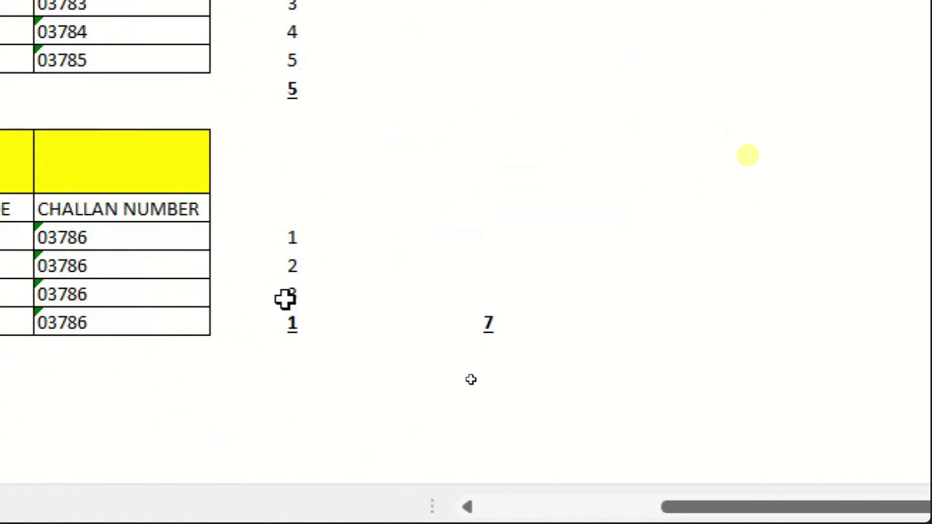
{"action": "scroll", "coordinate": [614, 29], "scroll_direction": "up", "scroll_amount": 3}
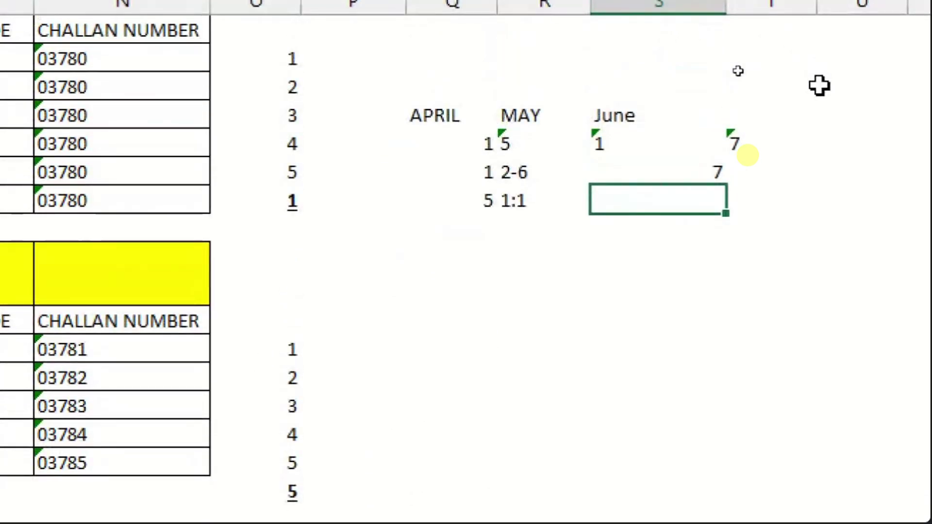
{"action": "type", "text": "3"}
{"action": "key", "text": "Return"}
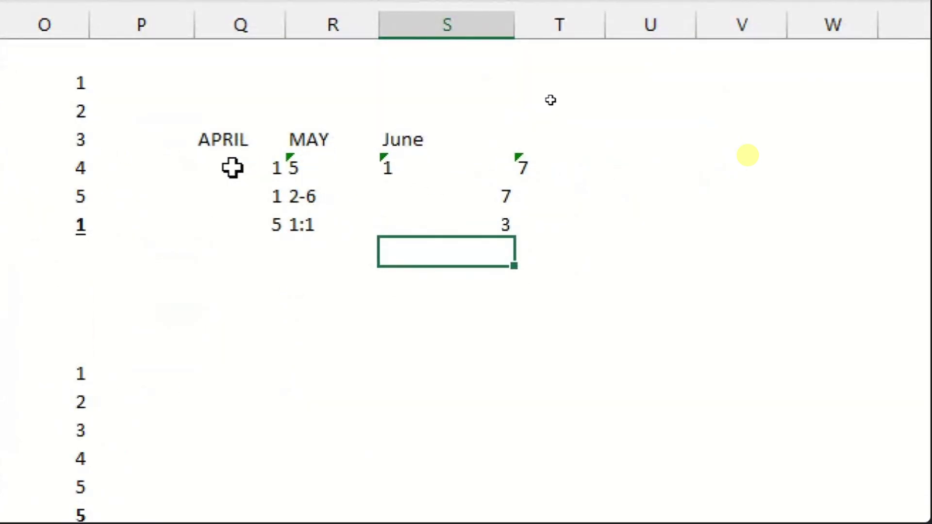
- Label row 4 as "no's of challan" in P4 and widen column P to fit
{"action": "left_click_drag", "start_coordinate": [233, 167], "coordinate": [390, 167]}
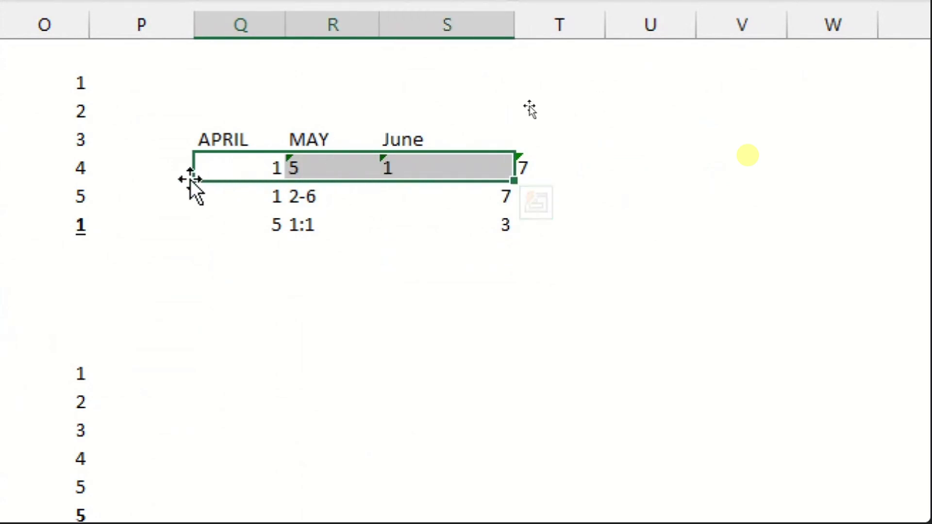
{"action": "left_click", "coordinate": [139, 167]}
{"action": "type", "text": "no"}
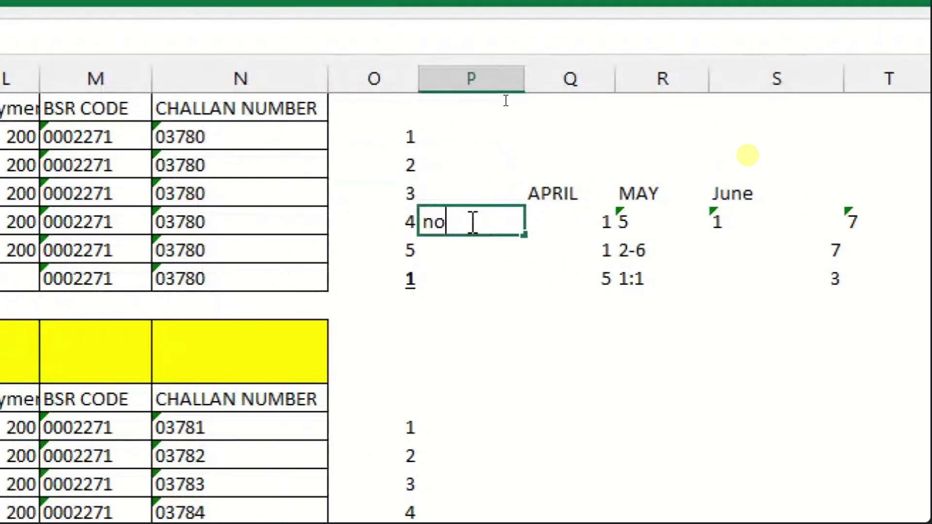
{"action": "type", "text": ";s"}
{"action": "key", "text": "BackSpace"}
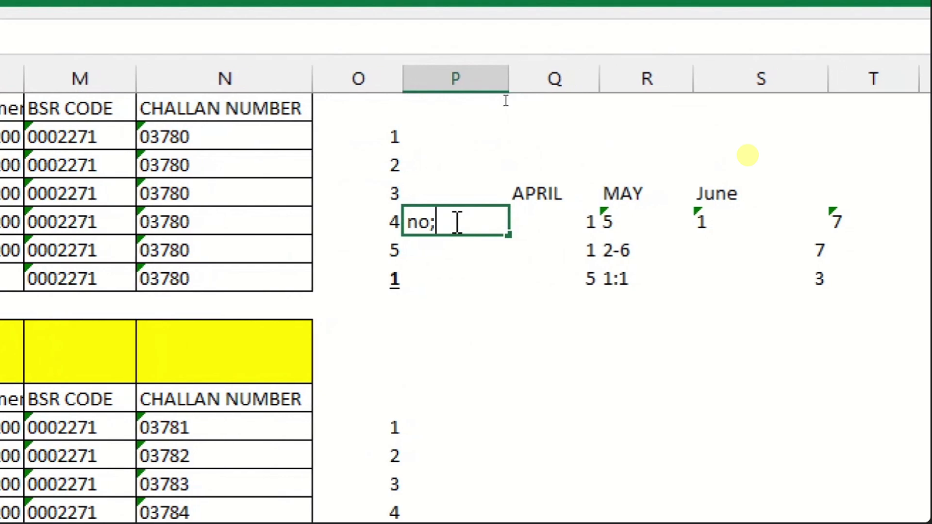
{"action": "key", "text": "BackSpace"}
{"action": "type", "text": "'s of"}
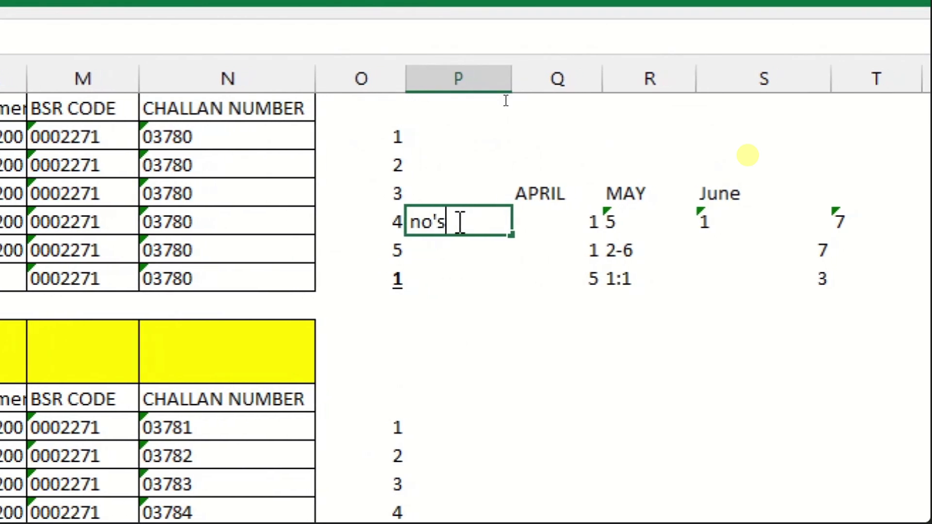
{"action": "type", "text": " challan"}
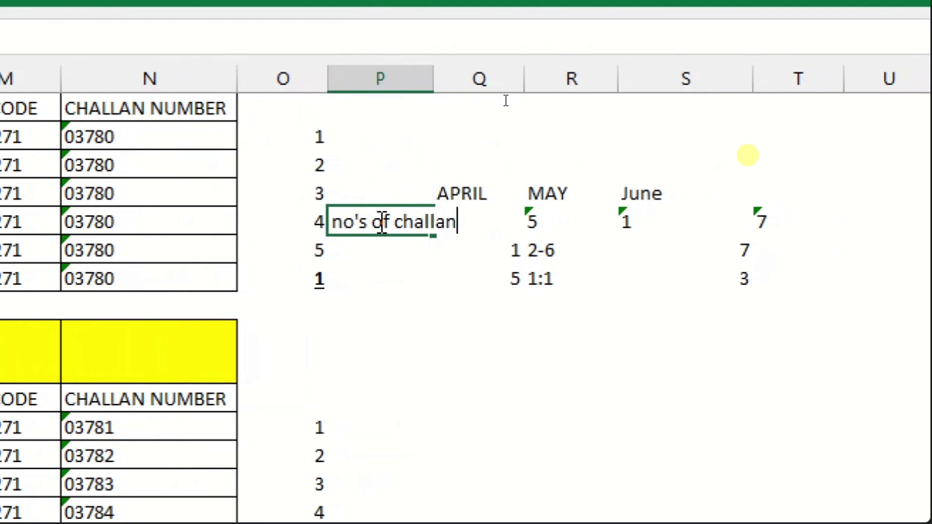
{"action": "key", "text": "Return"}
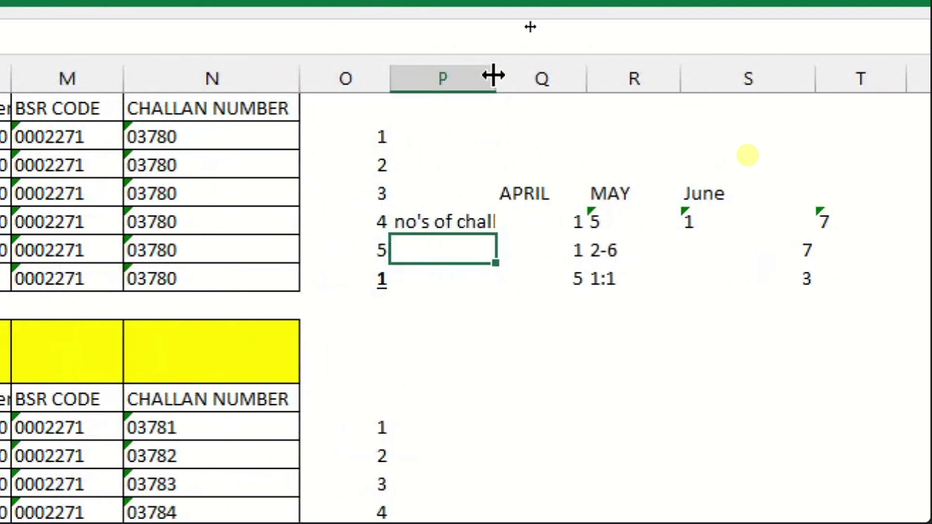
{"action": "left_click_drag", "start_coordinate": [484, 73], "coordinate": [551, 72]}
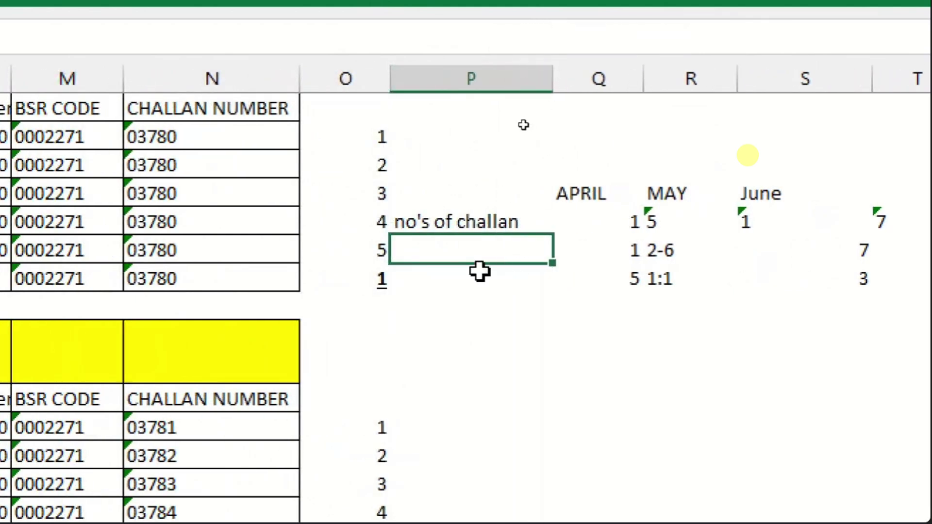
- Label P5 "challan serials" and P6 "challaan recordes", then select P3:S6
{"action": "type", "text": "challan"}
{"action": "key", "text": "BackSpace"}
{"action": "key", "text": "BackSpace"}
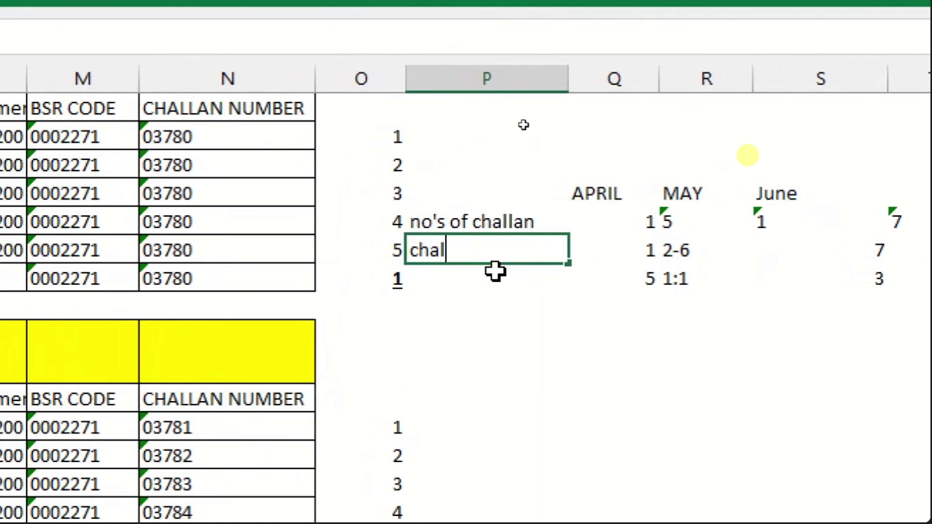
{"action": "type", "text": "lan "}
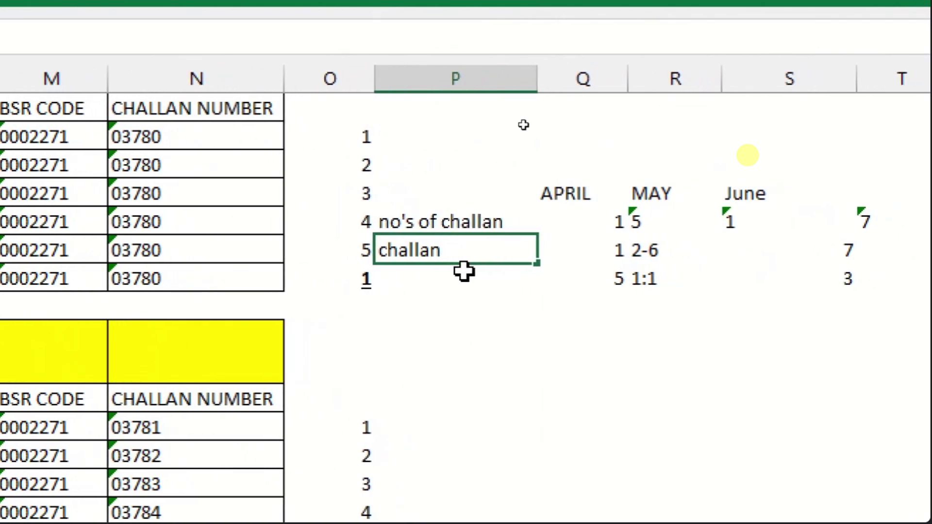
{"action": "type", "text": "c"}
{"action": "key", "text": "BackSpace"}
{"action": "type", "text": "s"}
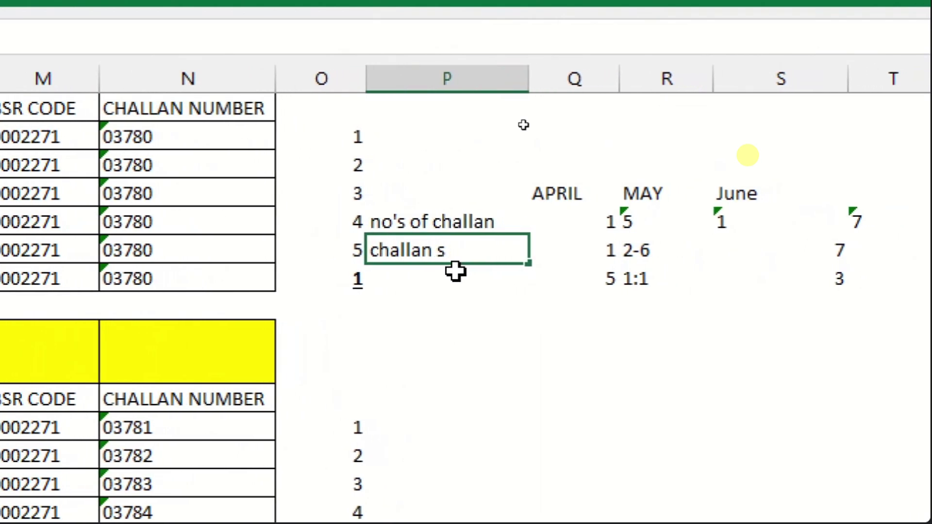
{"action": "type", "text": "erials"}
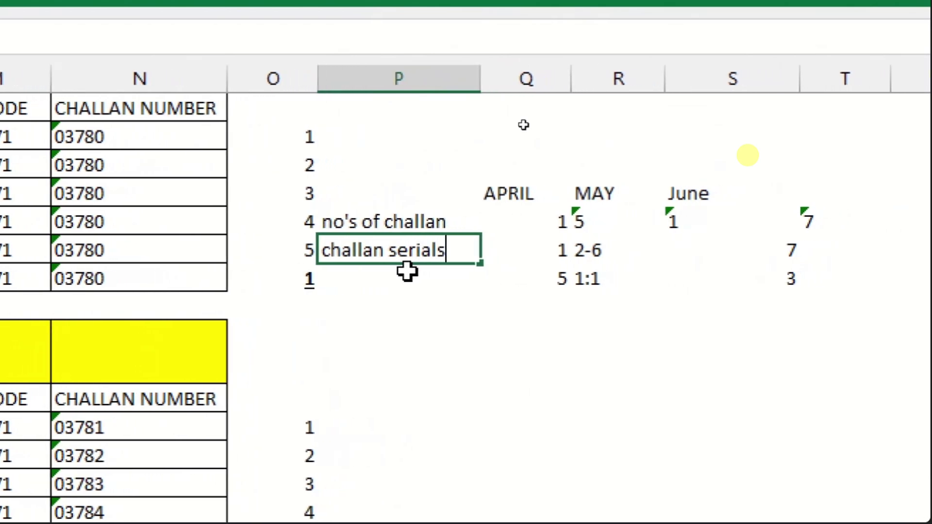
{"action": "key", "text": "Return"}
{"action": "type", "text": "challaan re"}
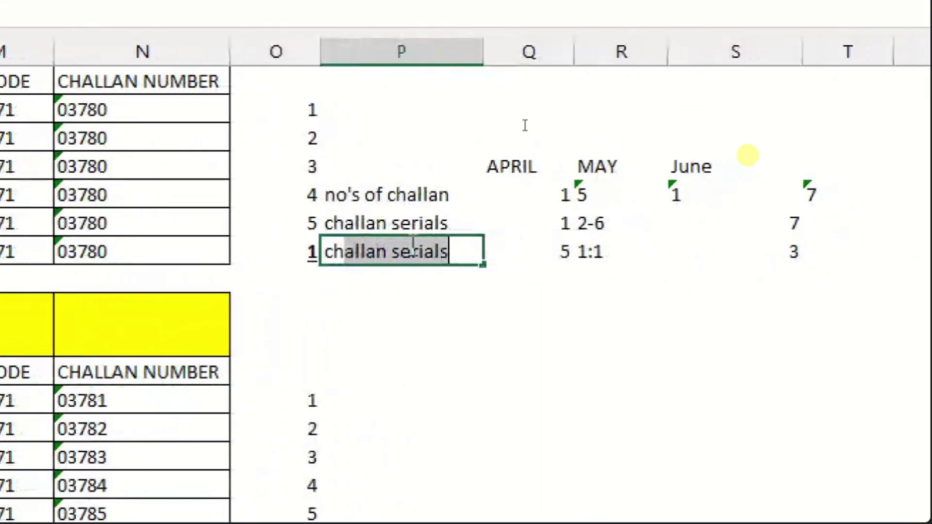
{"action": "type", "text": "cordes"}
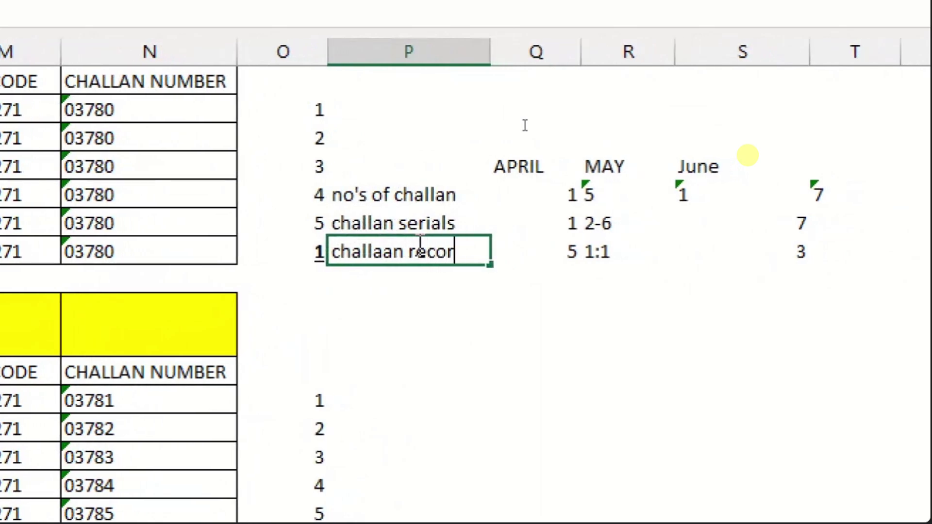
{"action": "key", "text": "Return"}
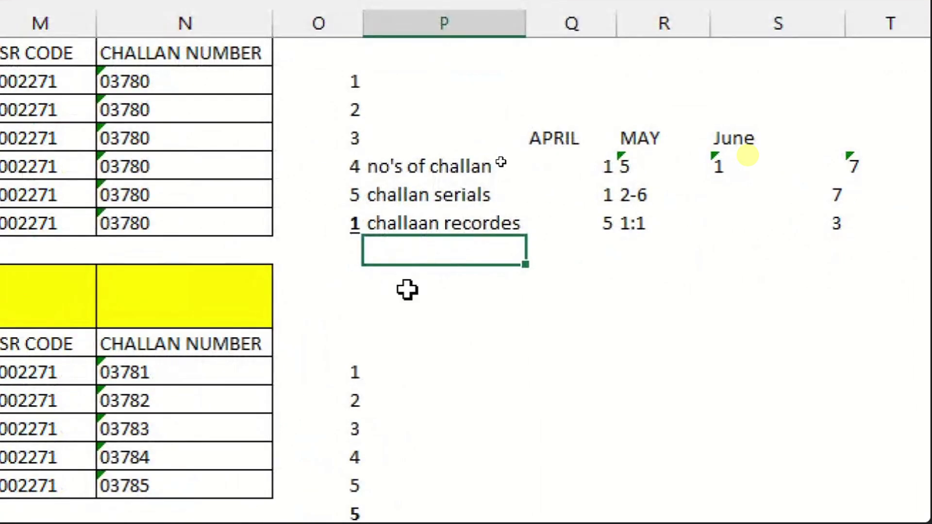
{"action": "left_click_drag", "start_coordinate": [447, 145], "coordinate": [853, 233]}
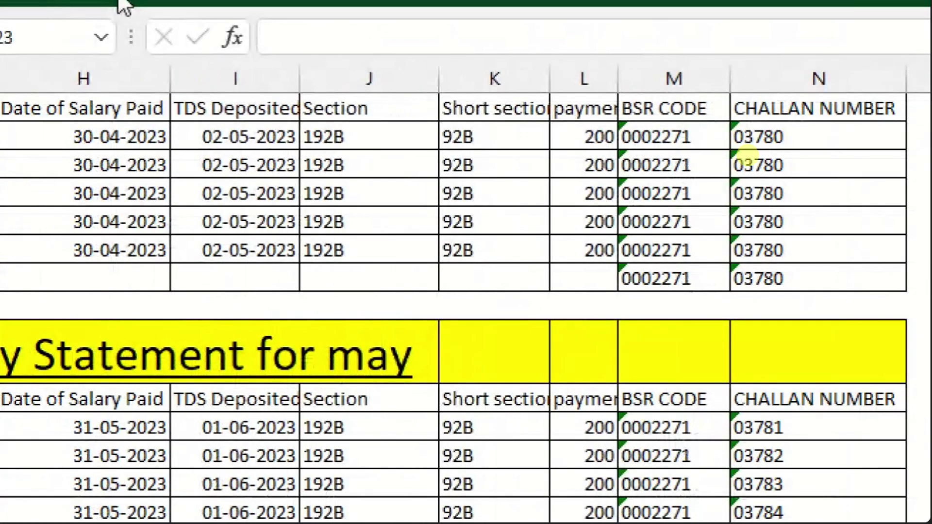
- Apply All Borders to the selected P3:S6 helper table
{"action": "left_click", "coordinate": [88, 6]}
{"action": "left_click", "coordinate": [311, 169]}
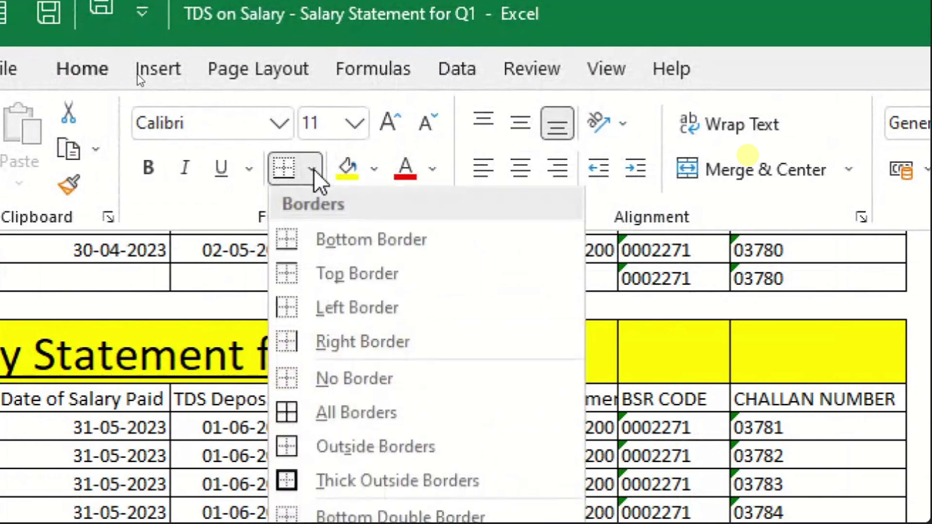
{"action": "left_click", "coordinate": [357, 411]}
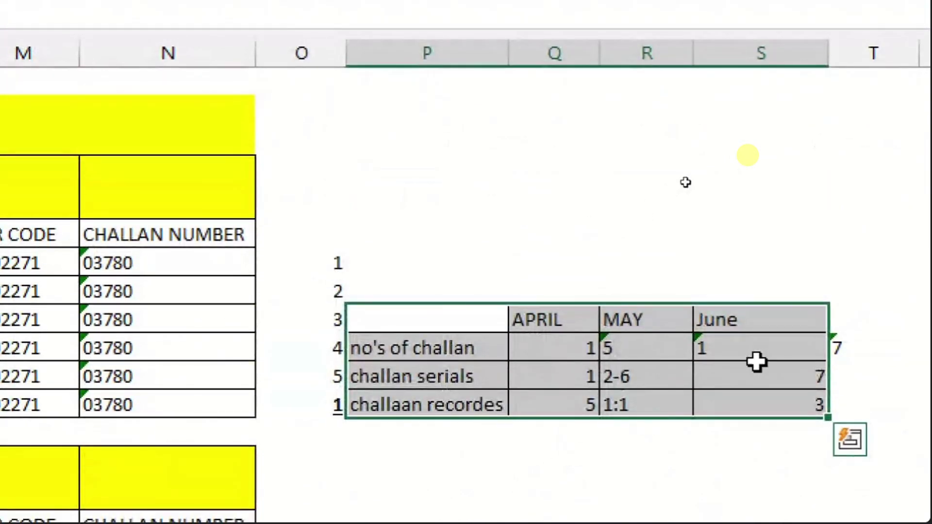
{"action": "left_click", "coordinate": [643, 243]}
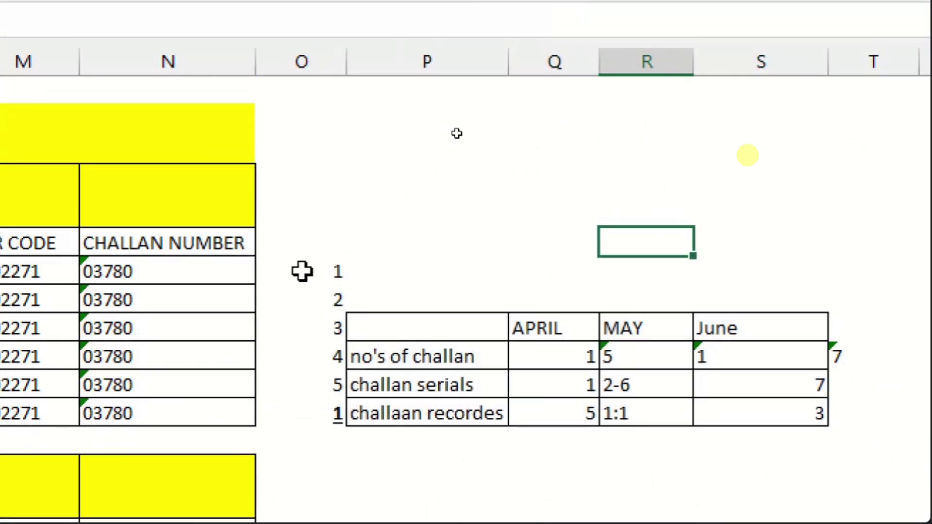
- Check the April figures and May challan numbers 03781–03785 against the table
{"action": "left_click_drag", "start_coordinate": [302, 270], "coordinate": [309, 386]}
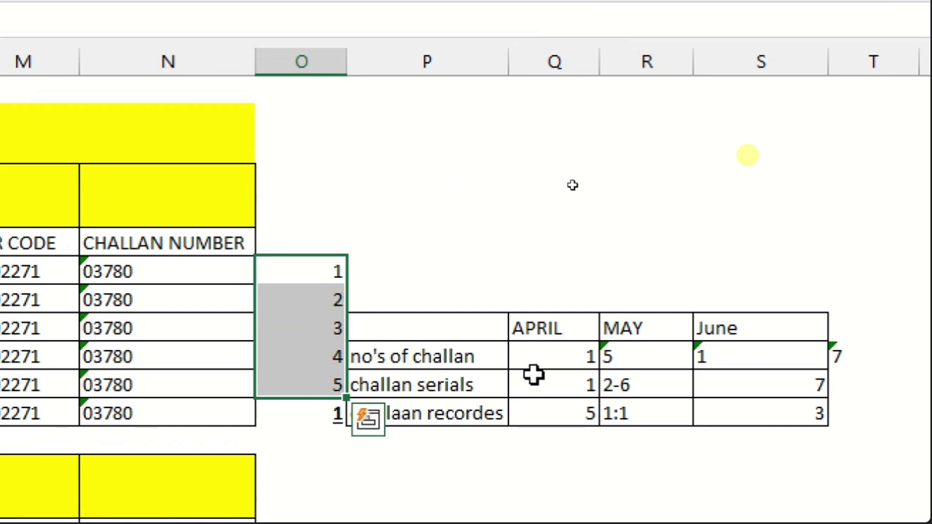
{"action": "left_click", "coordinate": [568, 358]}
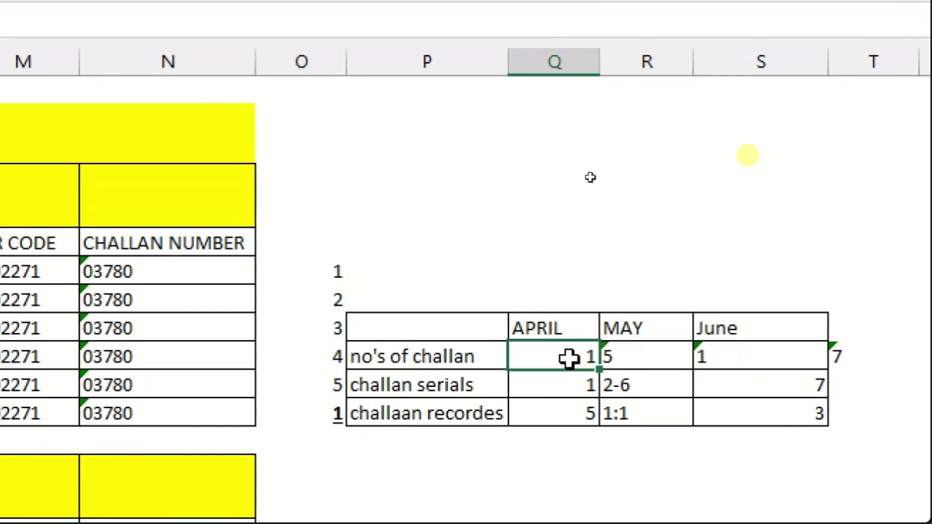
{"action": "left_click", "coordinate": [565, 384]}
{"action": "left_click", "coordinate": [563, 411]}
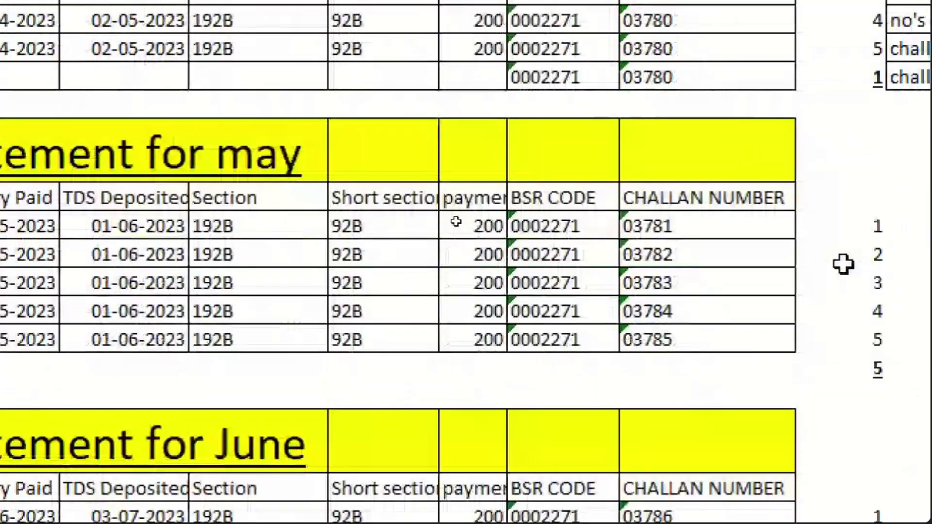
{"action": "left_click", "coordinate": [602, 376]}
{"action": "left_click", "coordinate": [686, 254]}
{"action": "left_click", "coordinate": [686, 284]}
{"action": "left_click", "coordinate": [682, 312]}
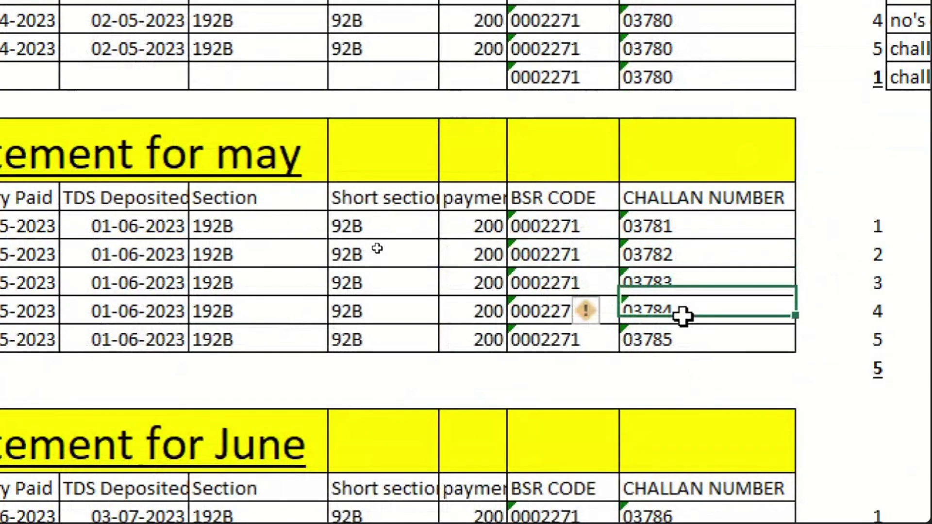
{"action": "left_click", "coordinate": [679, 339]}
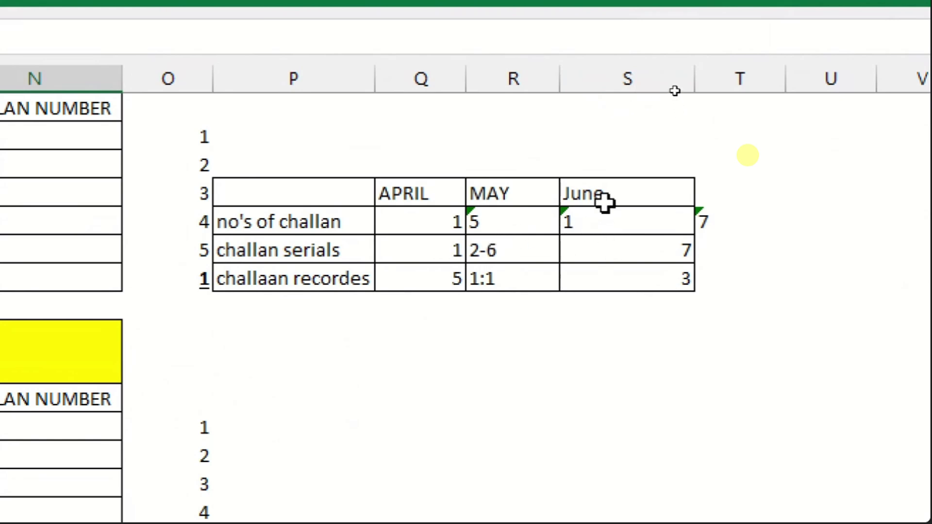
{"action": "left_click", "coordinate": [427, 249]}
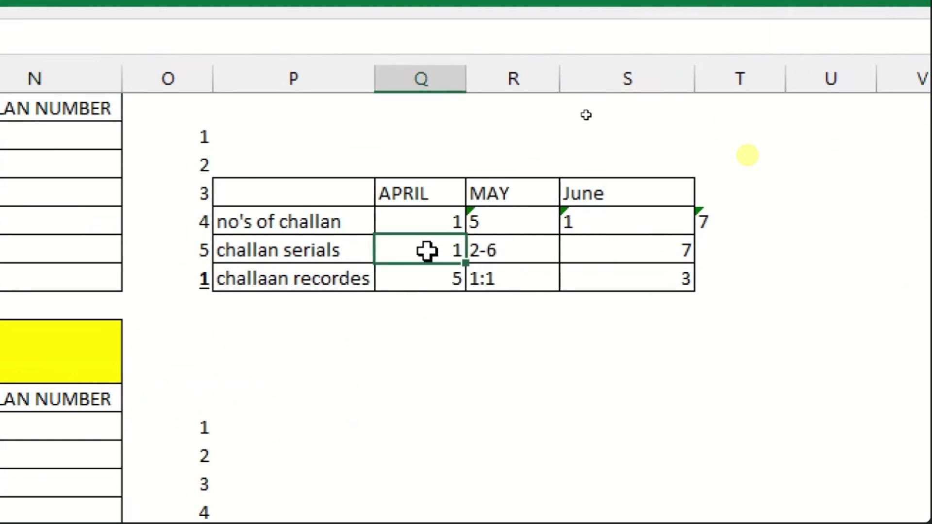
{"action": "left_click", "coordinate": [427, 280]}
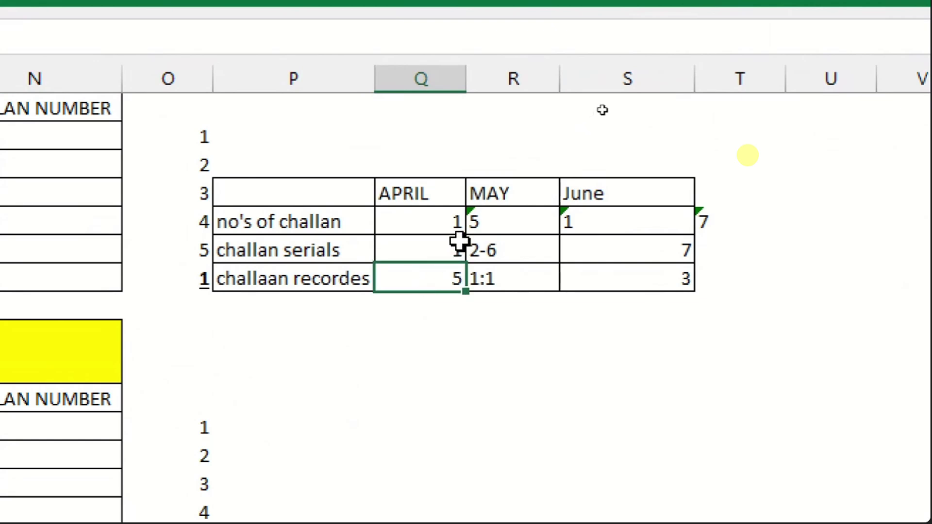
{"action": "left_click", "coordinate": [509, 194]}
{"action": "left_click", "coordinate": [500, 251]}
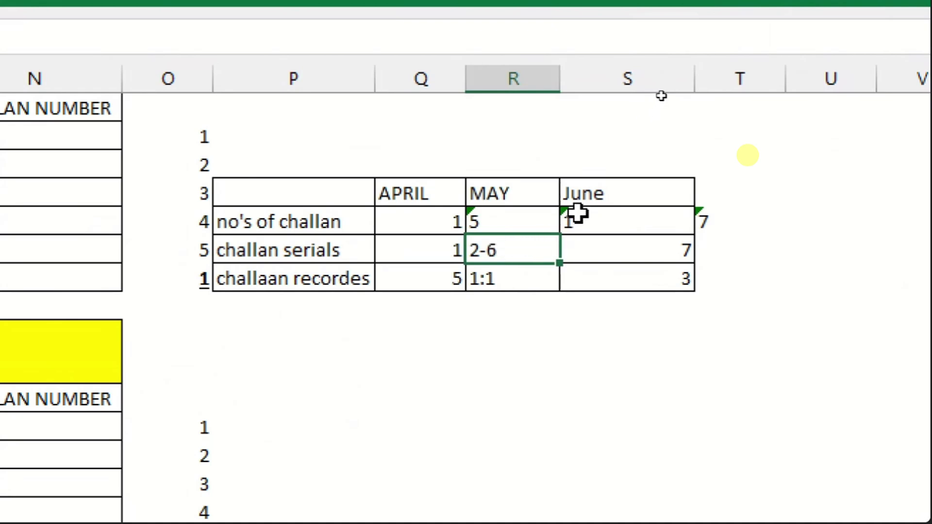
{"action": "left_click", "coordinate": [611, 226]}
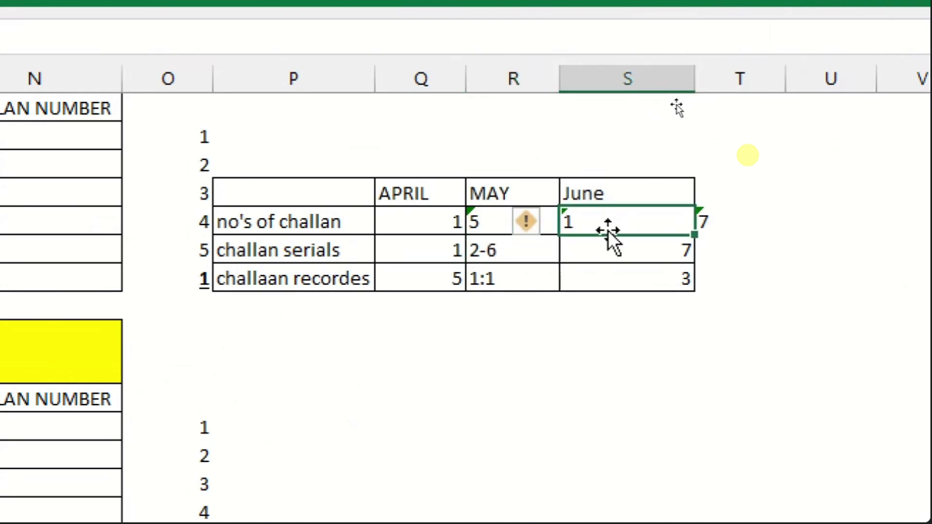
{"action": "left_click", "coordinate": [609, 247]}
{"action": "left_click", "coordinate": [610, 287]}
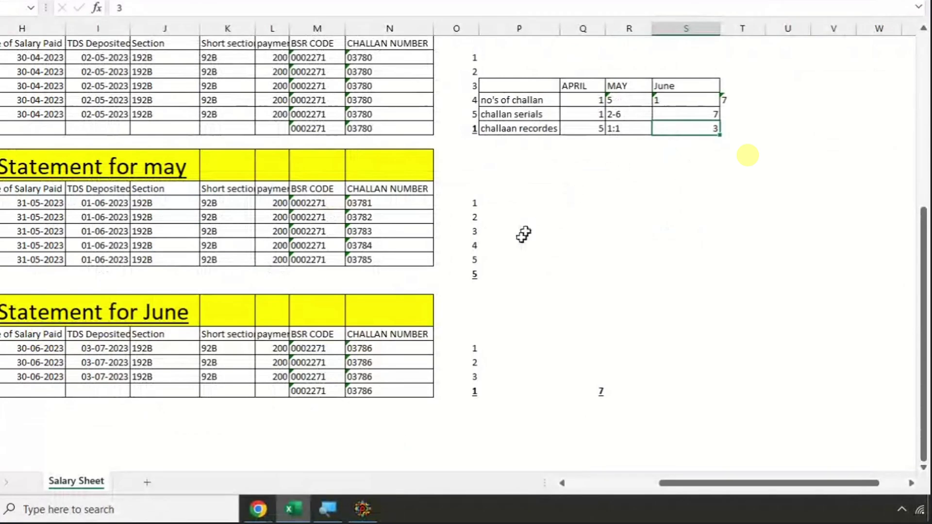
- Open the Insert Rows dialog in RPU and move it beside the Excel helper table
{"action": "left_click", "coordinate": [374, 507]}
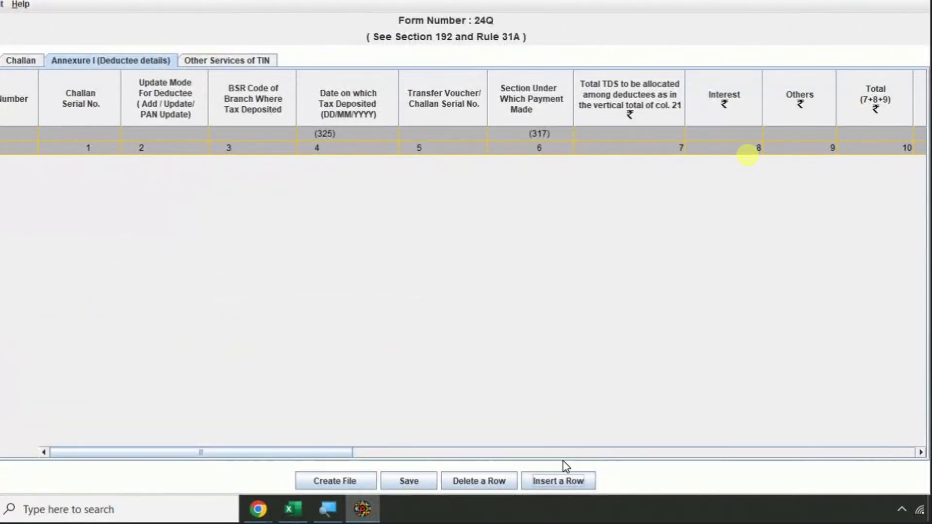
{"action": "left_click", "coordinate": [562, 481]}
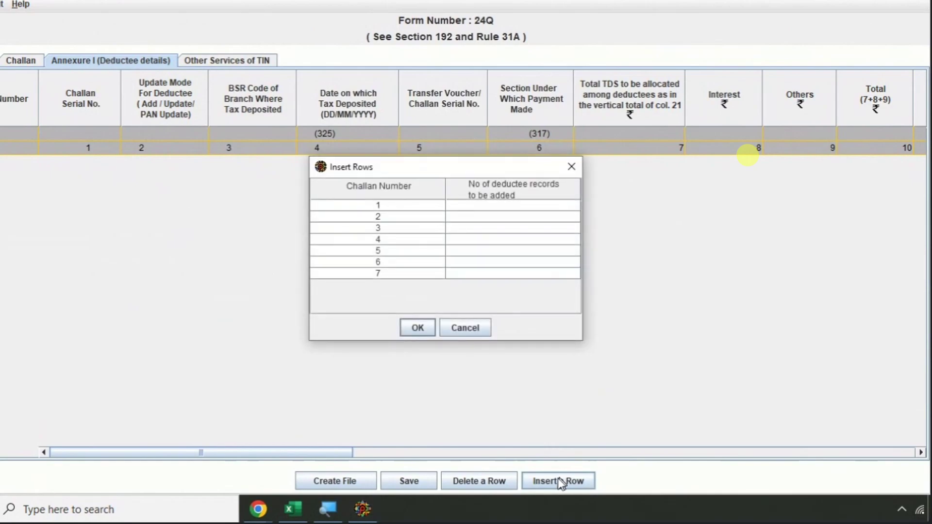
{"action": "left_click", "coordinate": [293, 508]}
{"action": "left_click", "coordinate": [363, 509]}
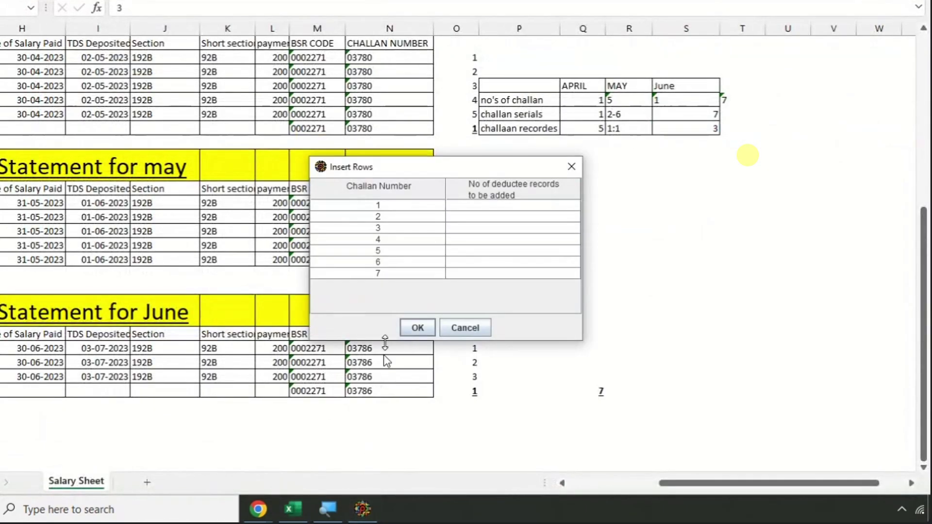
{"action": "left_click_drag", "start_coordinate": [427, 168], "coordinate": [306, 92]}
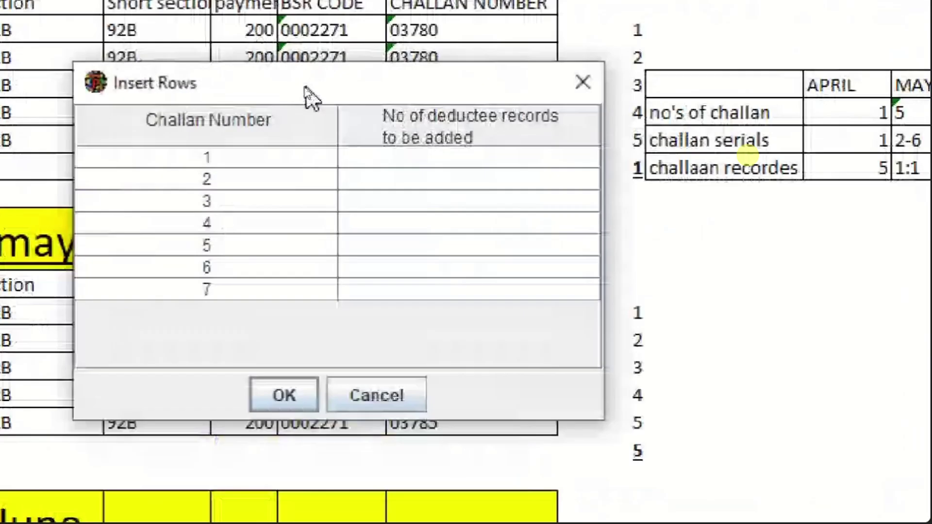
{"action": "left_click_drag", "start_coordinate": [418, 81], "coordinate": [462, 30]}
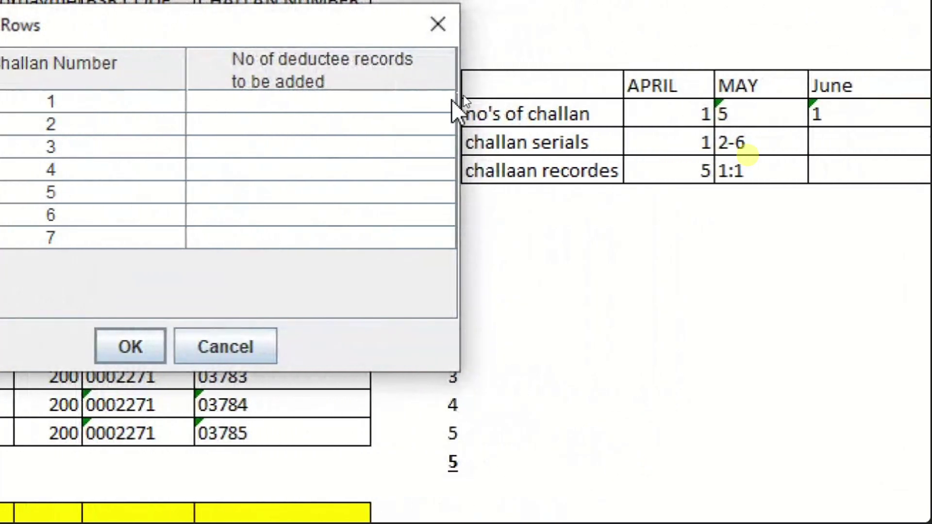
- Enter deductee records 5 for challan 1, 1 each for challans 2–6, and 3 for challan 7
{"action": "left_click", "coordinate": [258, 106]}
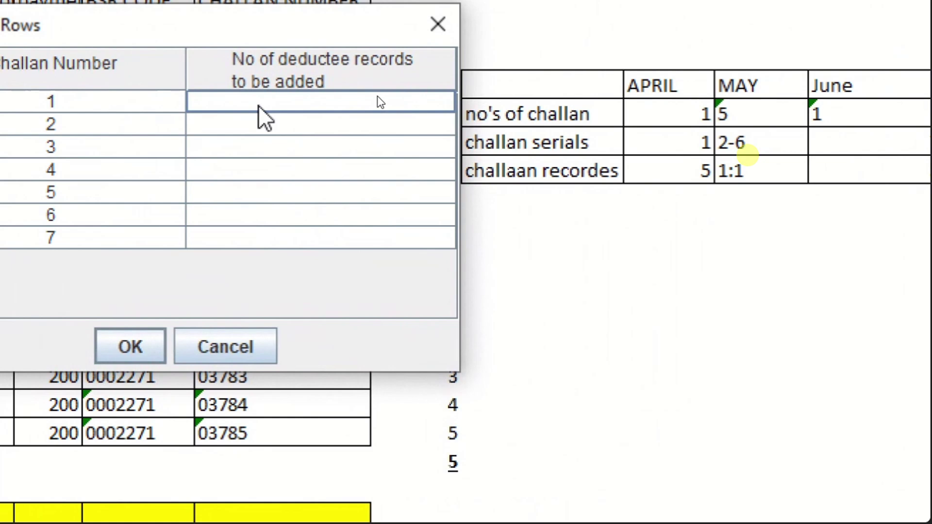
{"action": "type", "text": "5"}
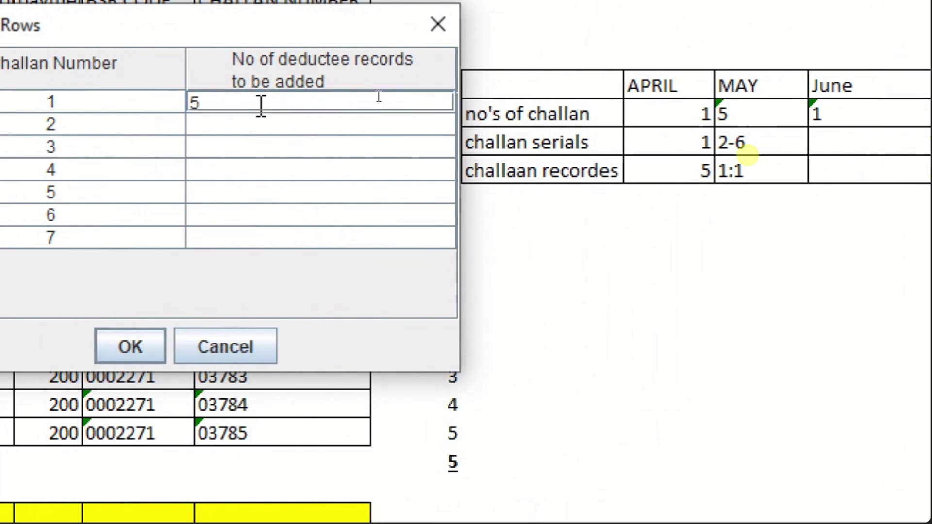
{"action": "key", "text": "Return"}
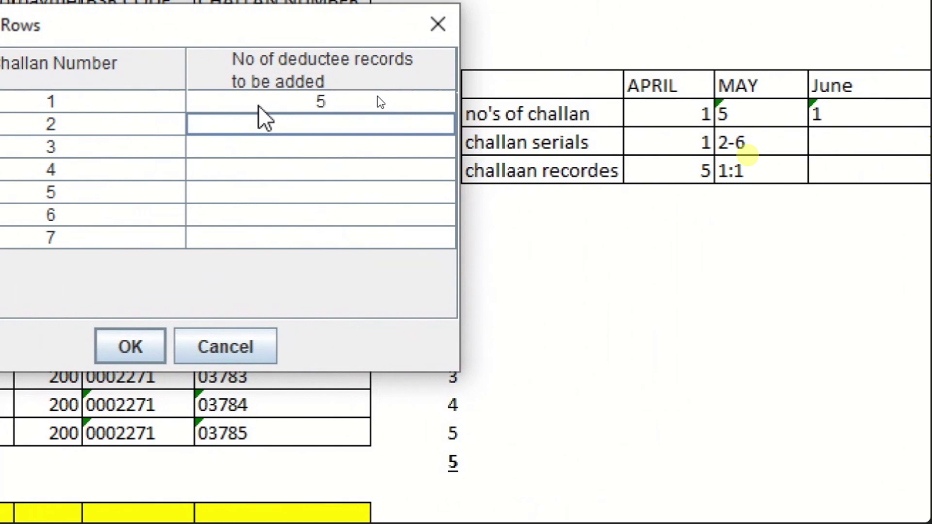
{"action": "type", "text": "1"}
{"action": "key", "text": "Return"}
{"action": "type", "text": "1"}
{"action": "key", "text": "Return"}
{"action": "type", "text": "1"}
{"action": "key", "text": "Return"}
{"action": "type", "text": "1"}
{"action": "key", "text": "Return"}
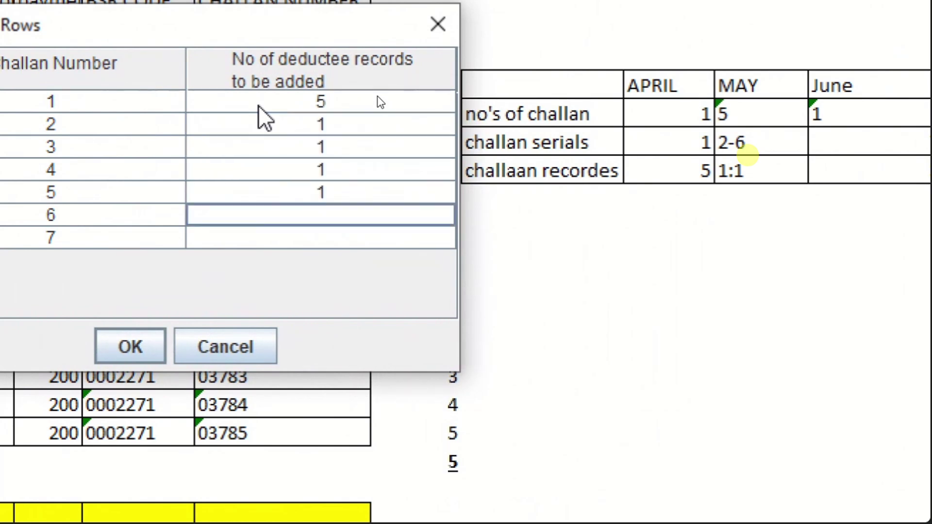
{"action": "type", "text": "1"}
{"action": "key", "text": "Return"}
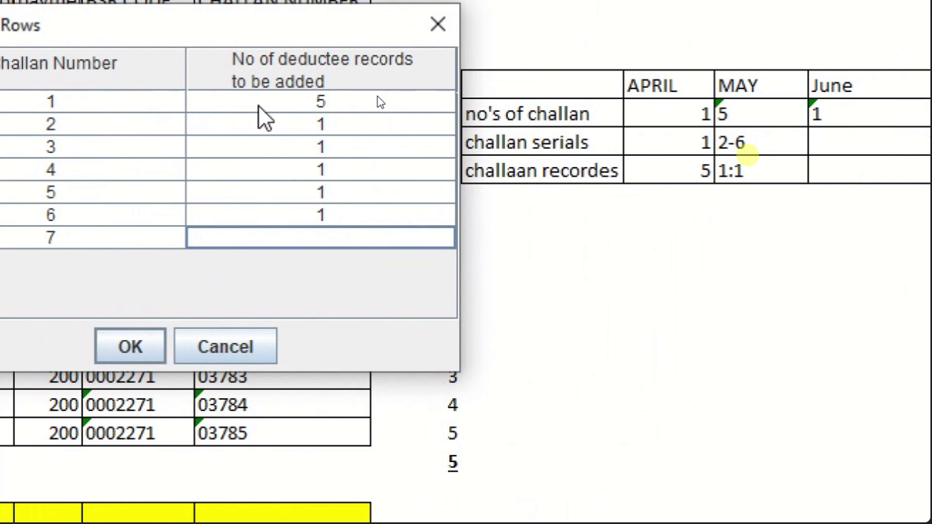
{"action": "type", "text": "3"}
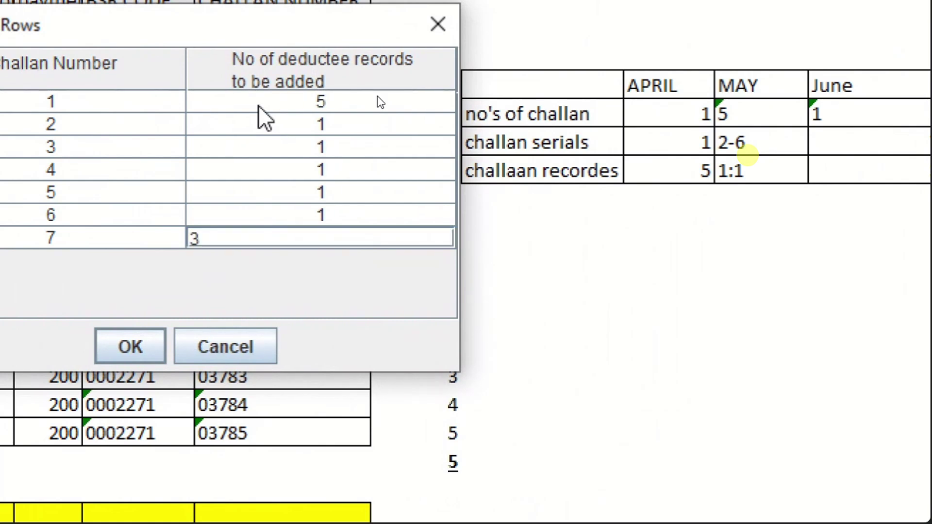
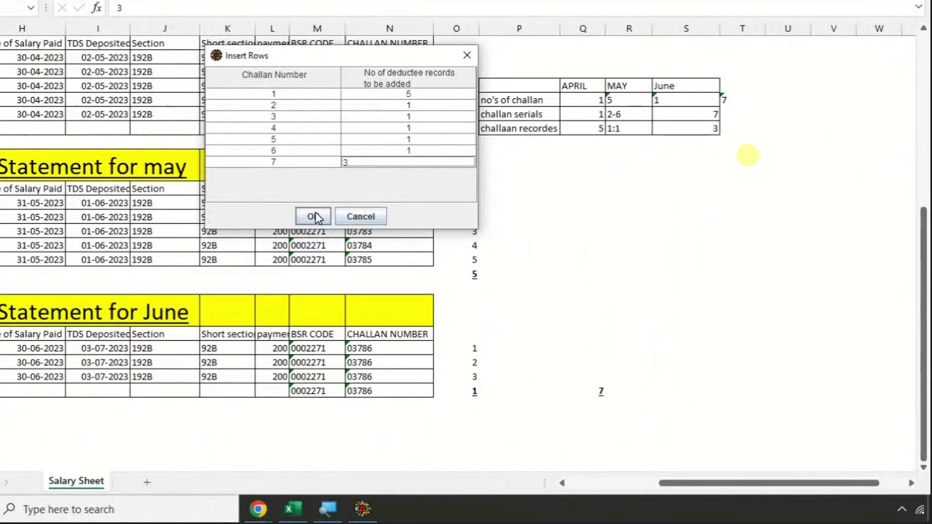
- Confirm the inserted deductee rows and link row 6 to challan serial 2
{"action": "left_click", "coordinate": [313, 215]}
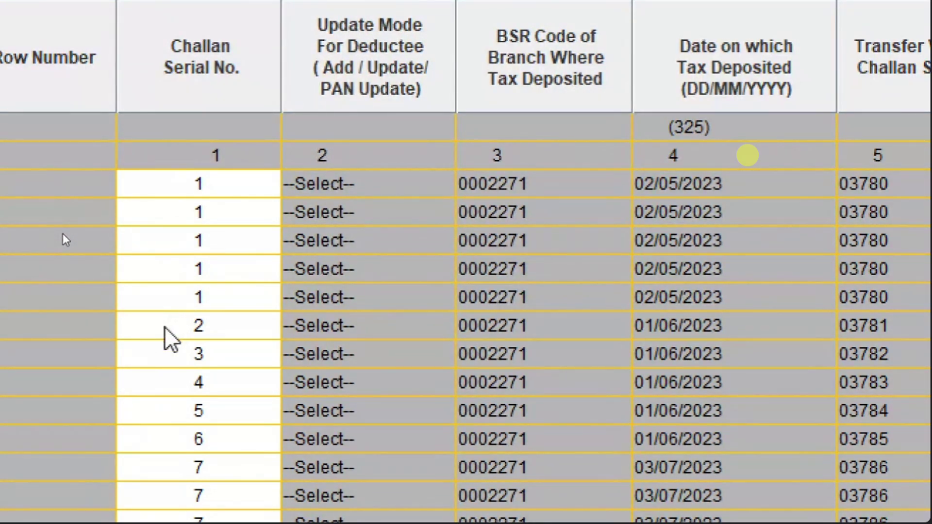
{"action": "scroll", "coordinate": [121, 437], "scroll_direction": "down", "scroll_amount": 2}
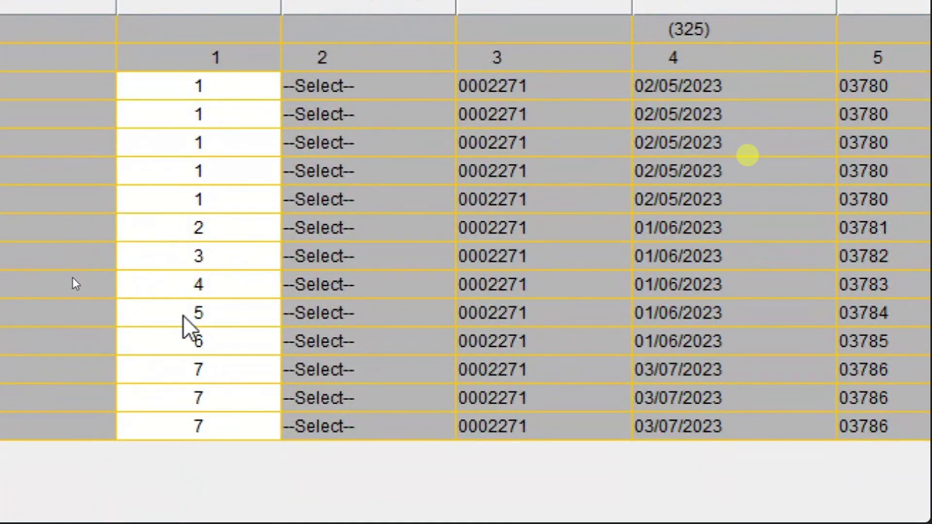
{"action": "left_click", "coordinate": [186, 232]}
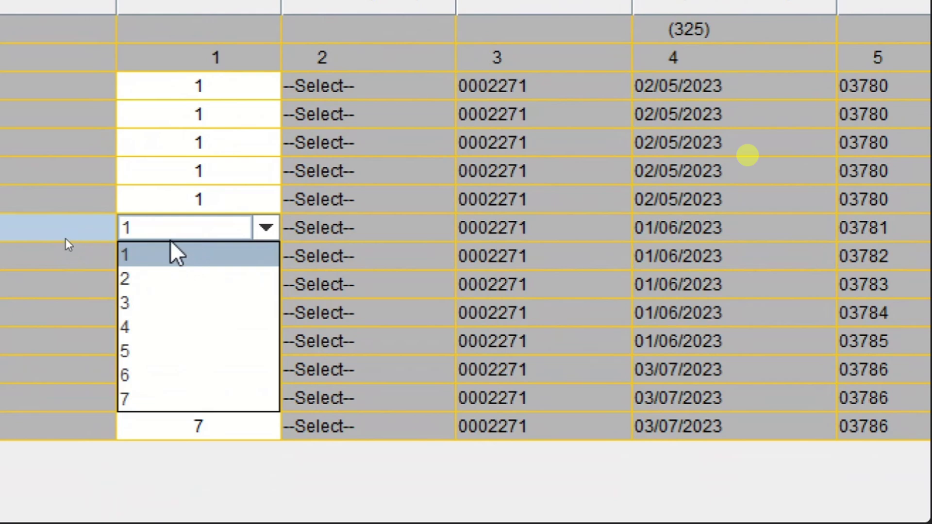
{"action": "left_click", "coordinate": [171, 237]}
{"action": "left_click", "coordinate": [171, 236]}
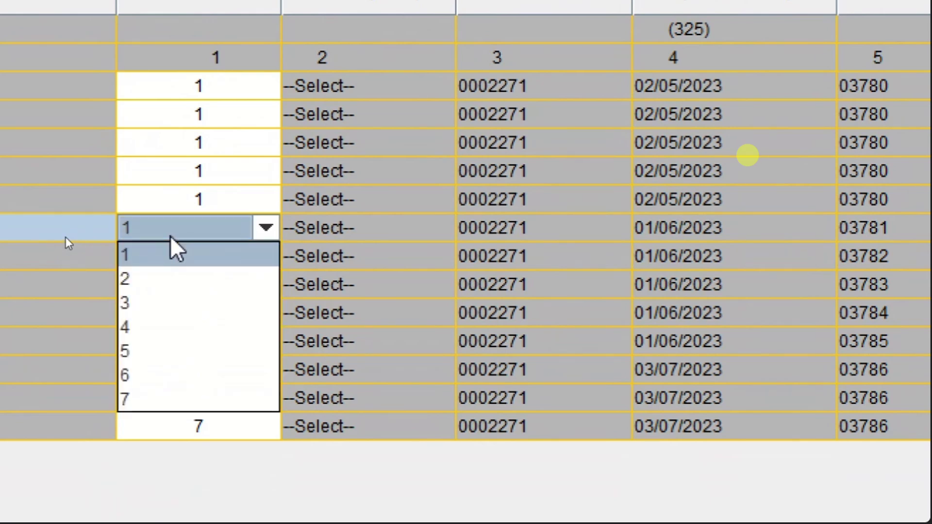
{"action": "left_click", "coordinate": [166, 279]}
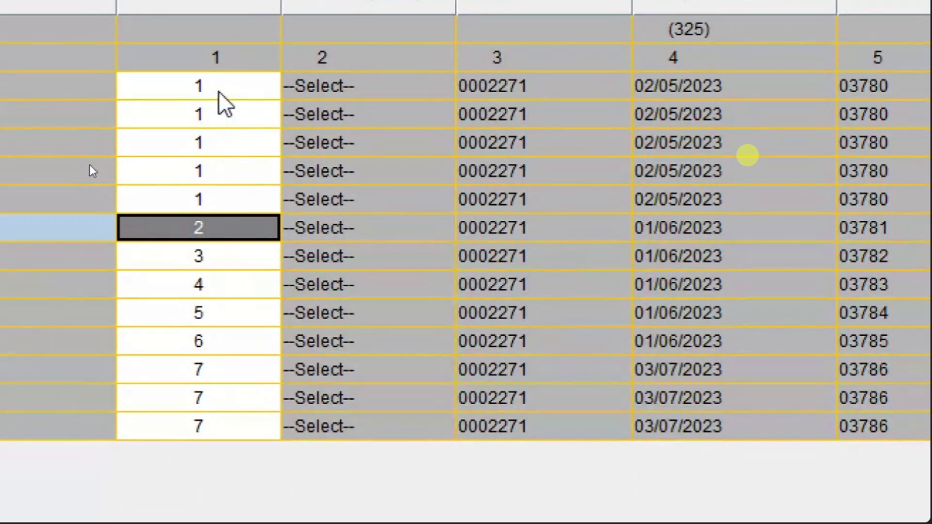
- Check each row's Challan Serial No. down to the last deductee row, entering 2
{"action": "left_click", "coordinate": [322, 90]}
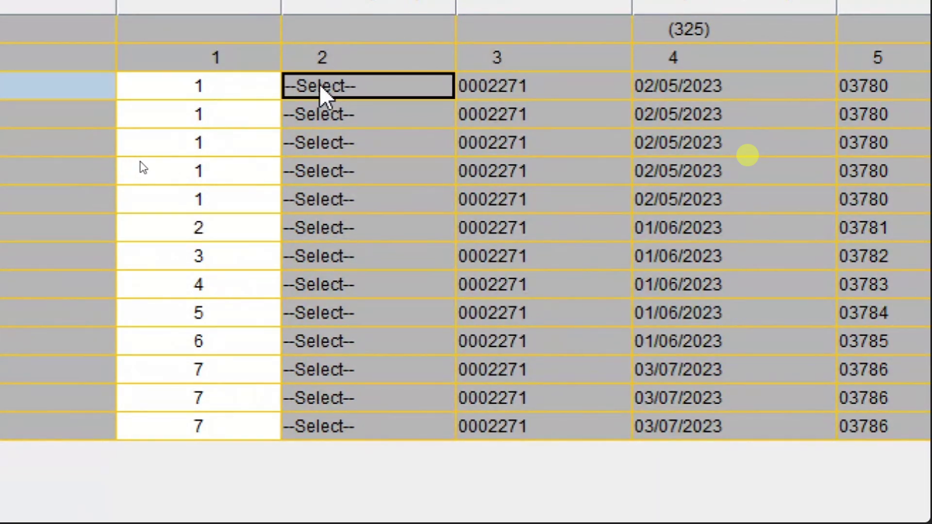
{"action": "key", "text": "Left"}
{"action": "key", "text": "Down"}
{"action": "key", "text": "Down"}
{"action": "key", "text": "Down"}
{"action": "key", "text": "Down"}
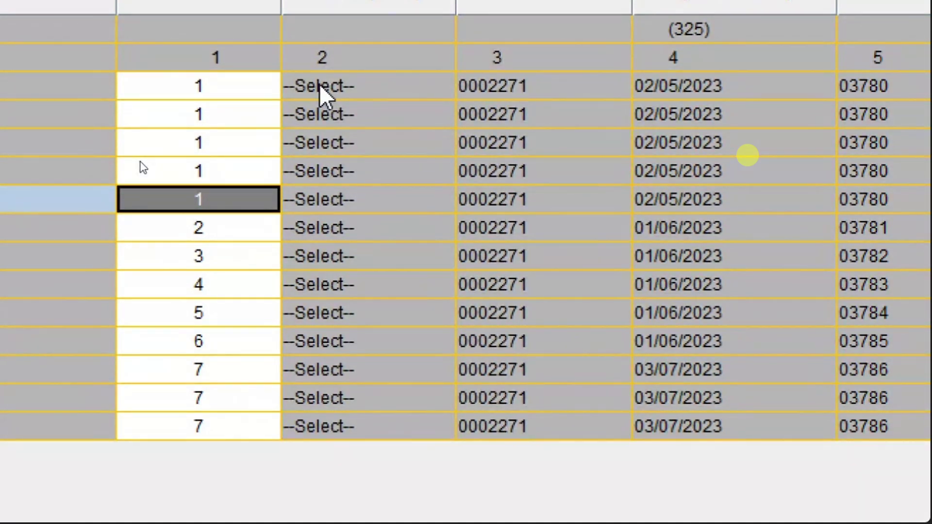
{"action": "key", "text": "Down"}
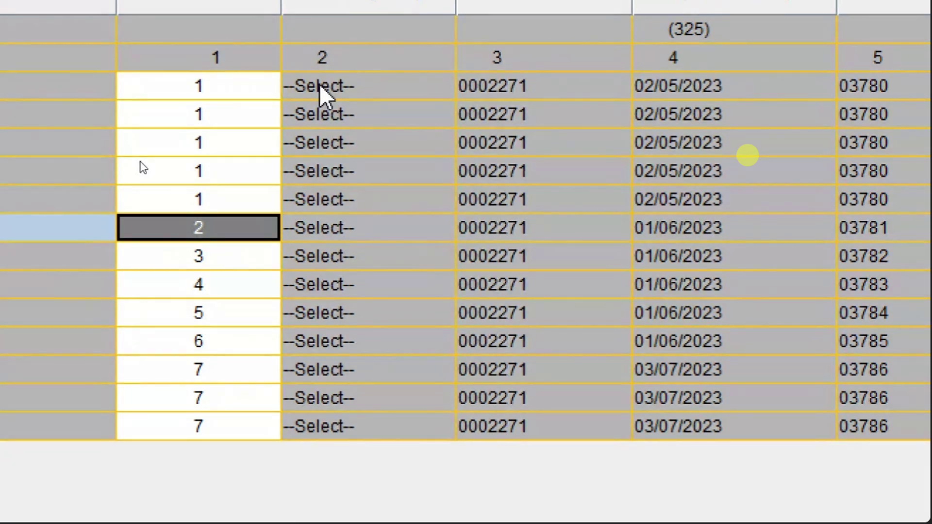
{"action": "key", "text": "Down"}
{"action": "key", "text": "Down"}
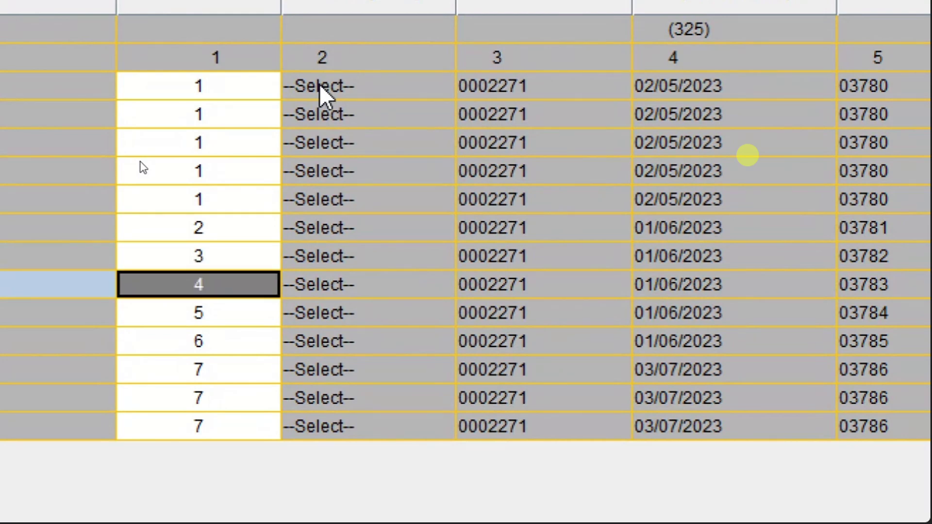
{"action": "key", "text": "Down"}
{"action": "key", "text": "Down"}
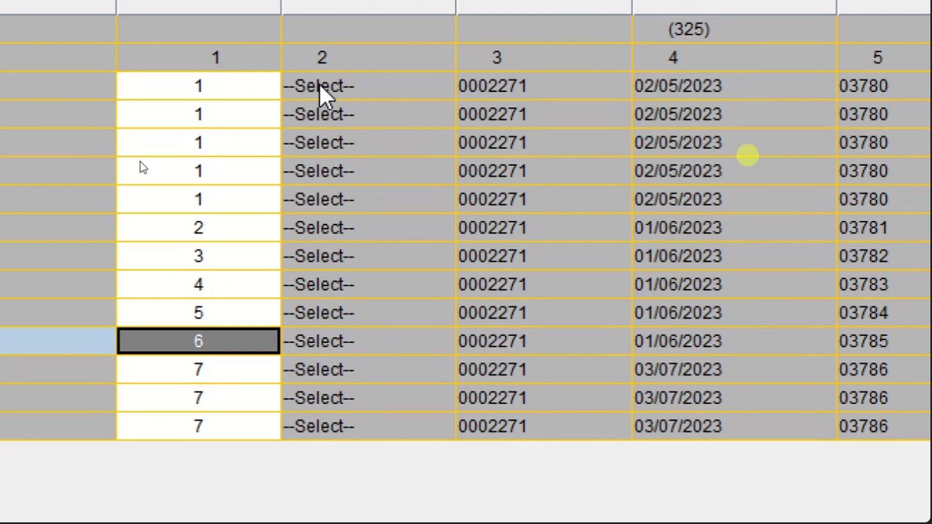
{"action": "key", "text": "Down"}
{"action": "key", "text": "Down"}
{"action": "key", "text": "Down"}
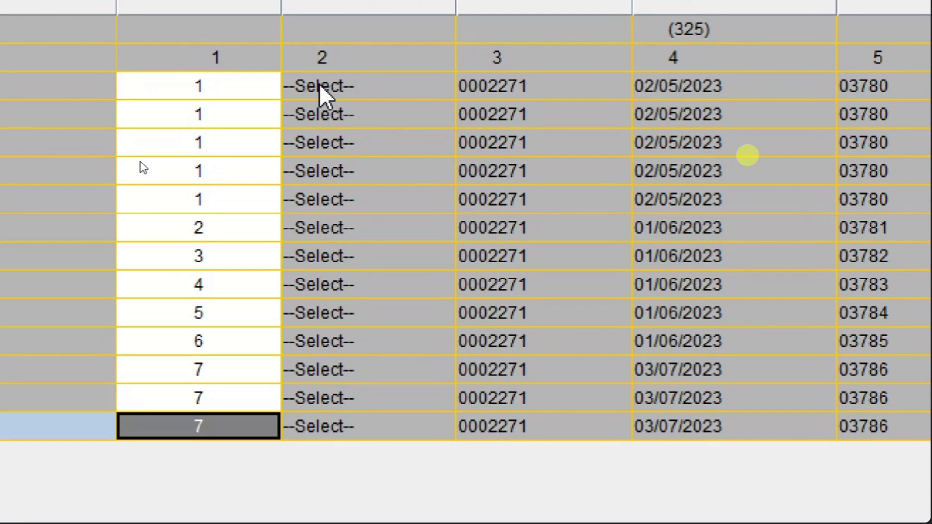
{"action": "key", "text": "Up"}
{"action": "key", "text": "Up"}
{"action": "key", "text": "Down"}
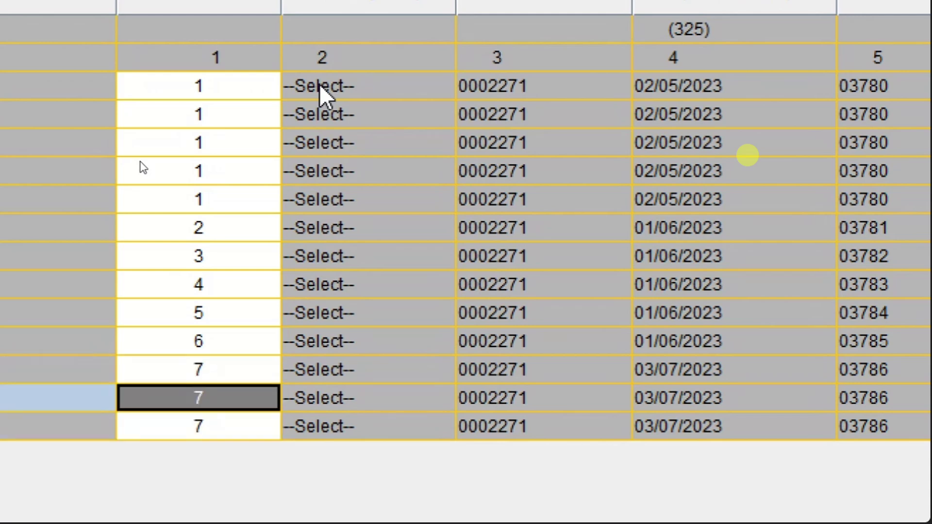
{"action": "key", "text": "Down"}
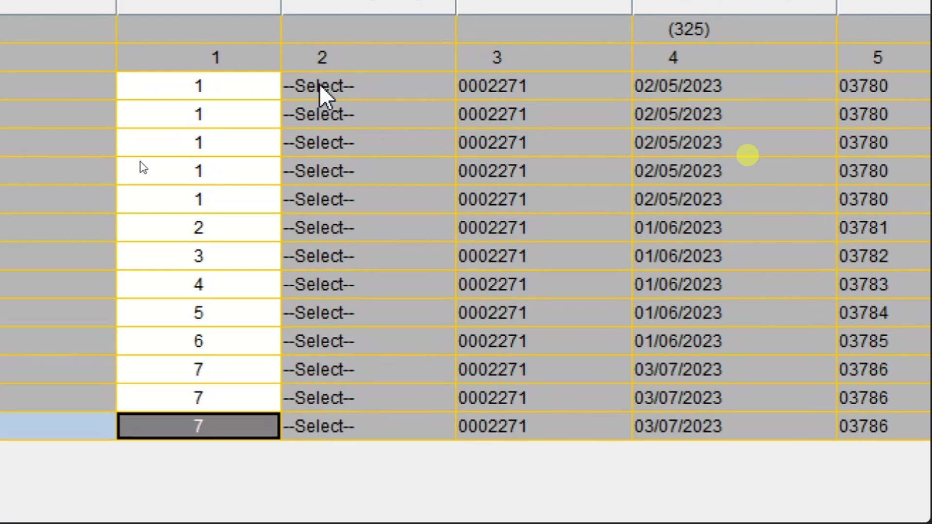
{"action": "type", "text": "2"}
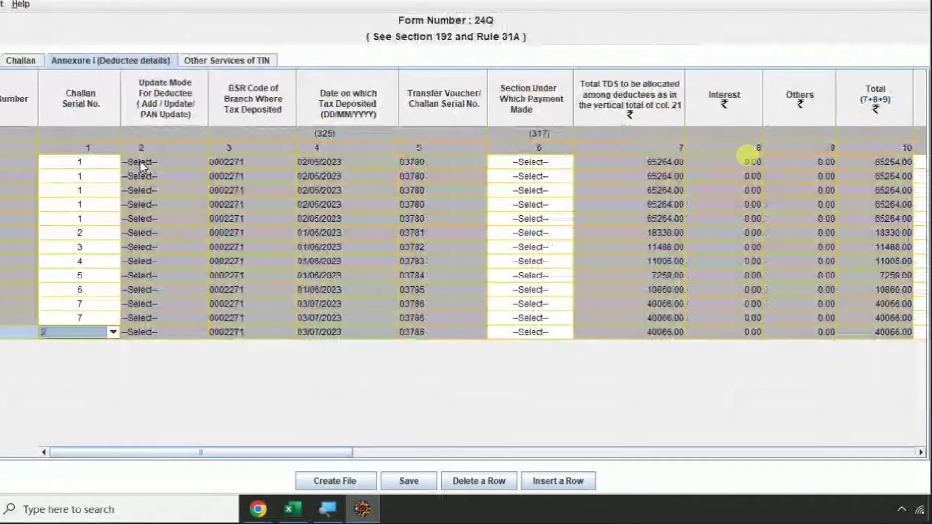
- Assign challan serial 7 to the last deductee row and verify against the Excel salary sheet
{"action": "left_click", "coordinate": [95, 334]}
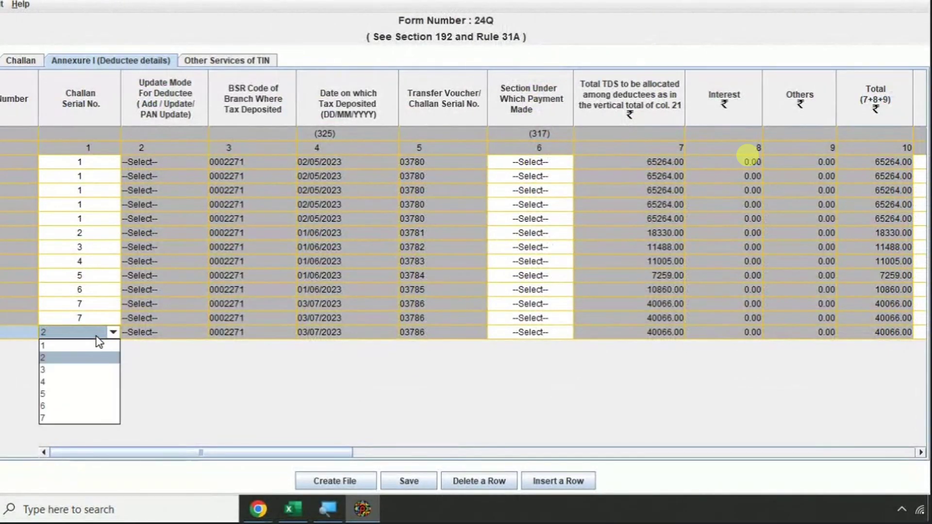
{"action": "left_click", "coordinate": [60, 419]}
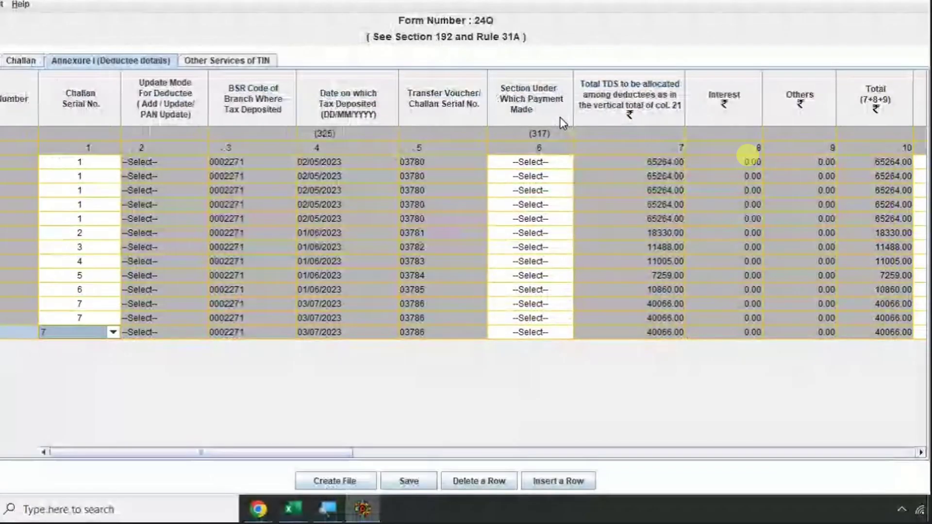
{"action": "key", "text": "alt+Tab"}
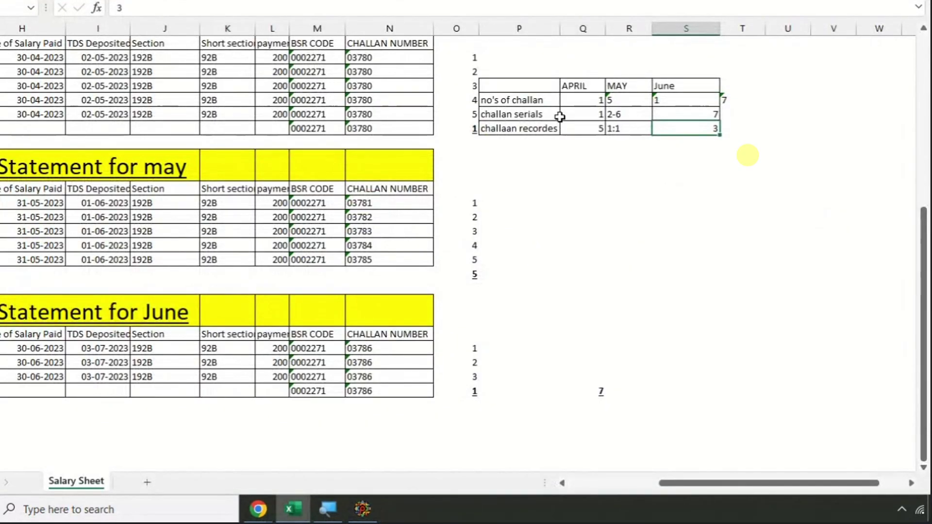
{"action": "key", "text": "alt+Tab"}
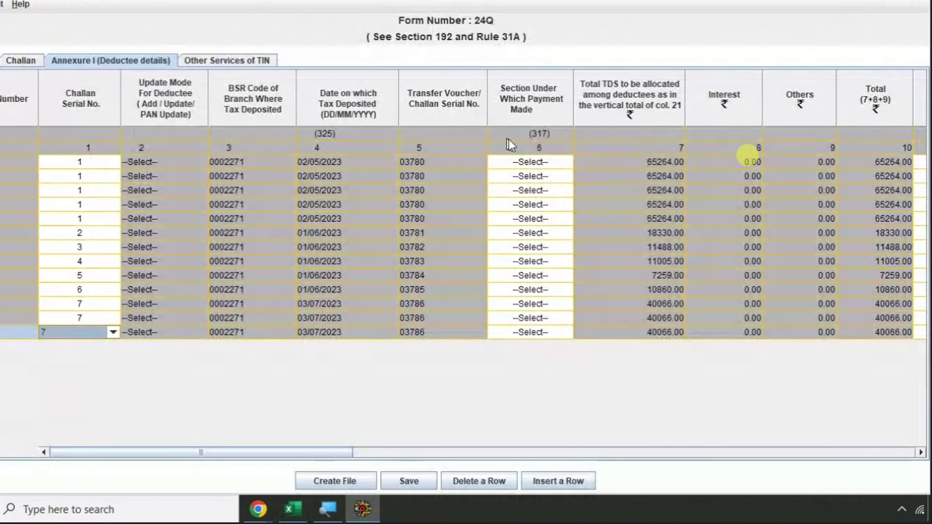
{"action": "left_click", "coordinate": [628, 165]}
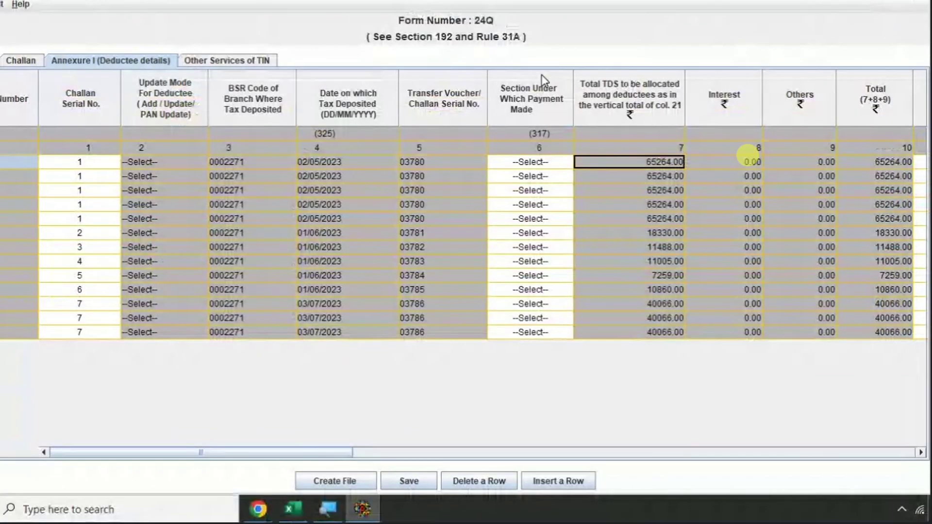
- Set the first deductee row's section to 92B
{"action": "left_click", "coordinate": [523, 162]}
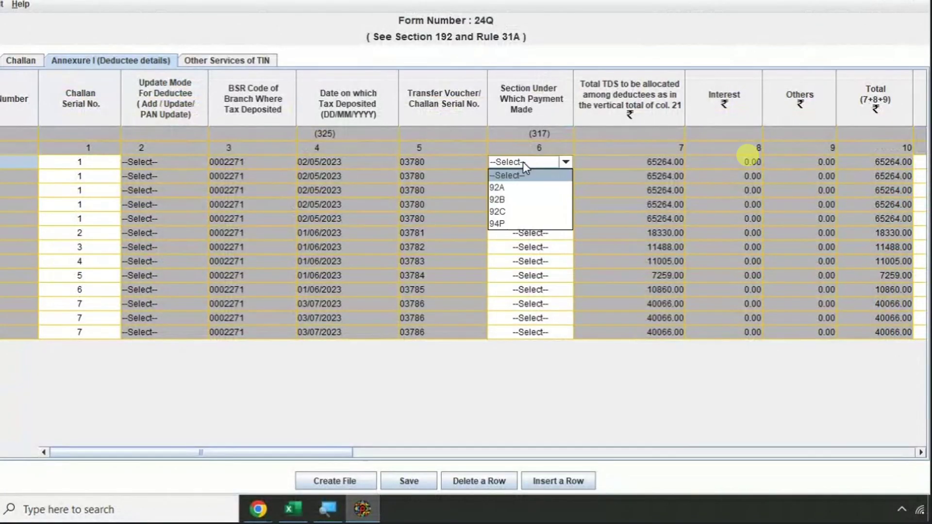
{"action": "left_click", "coordinate": [515, 204]}
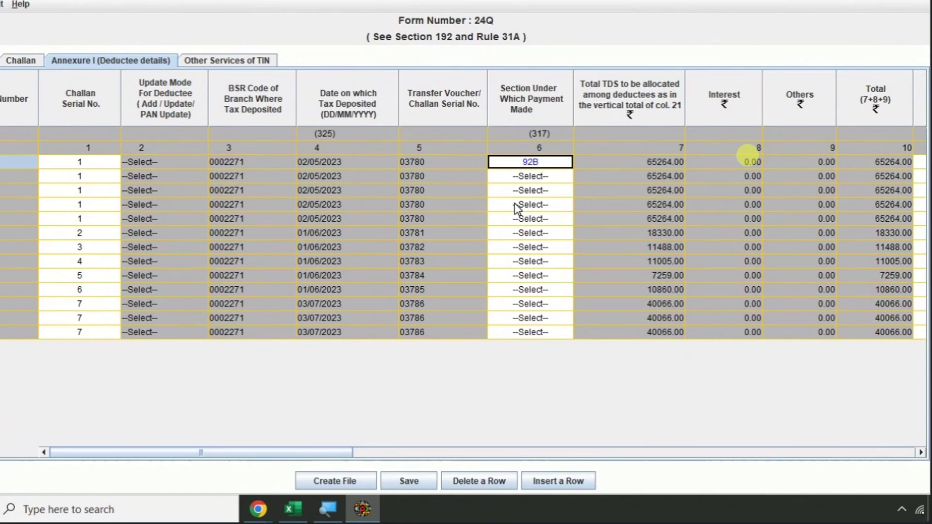
{"action": "key", "text": "Down"}
{"action": "key", "text": "Down"}
{"action": "key", "text": "Down"}
{"action": "key", "text": "Down"}
{"action": "key", "text": "Down"}
{"action": "key", "text": "Down"}
{"action": "key", "text": "Down"}
{"action": "key", "text": "Down"}
{"action": "key", "text": "Down"}
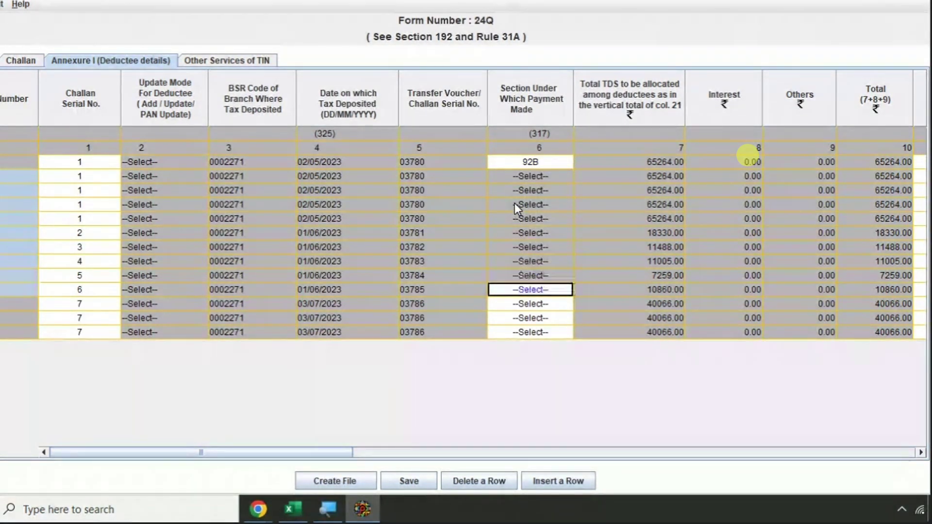
{"action": "key", "text": "Down"}
{"action": "key", "text": "Down"}
{"action": "key", "text": "Down"}
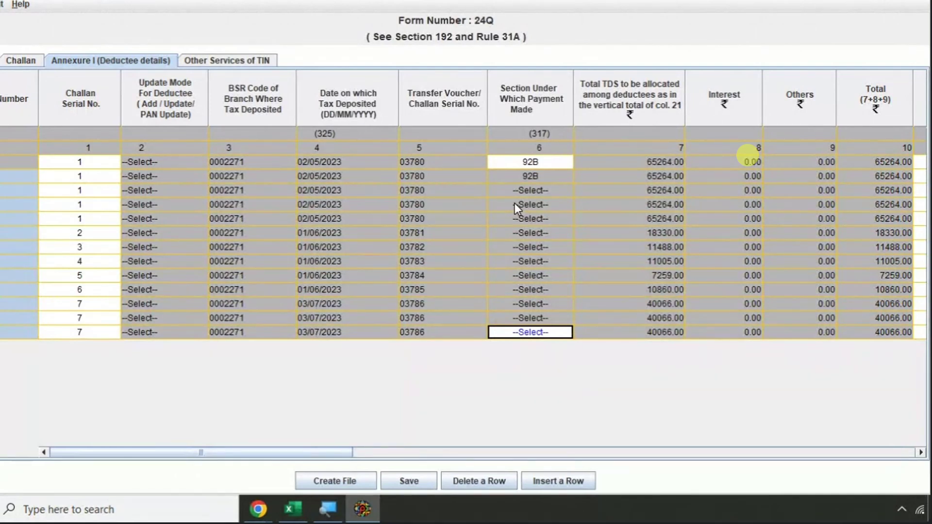
{"action": "key", "text": "ctrl+shift+Home"}
{"action": "left_click", "coordinate": [538, 164]}
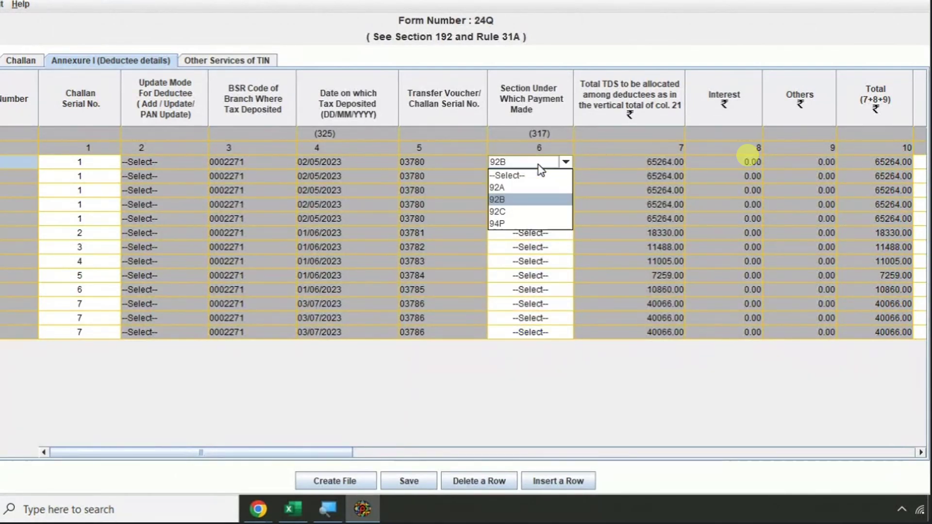
{"action": "left_click", "coordinate": [539, 165]}
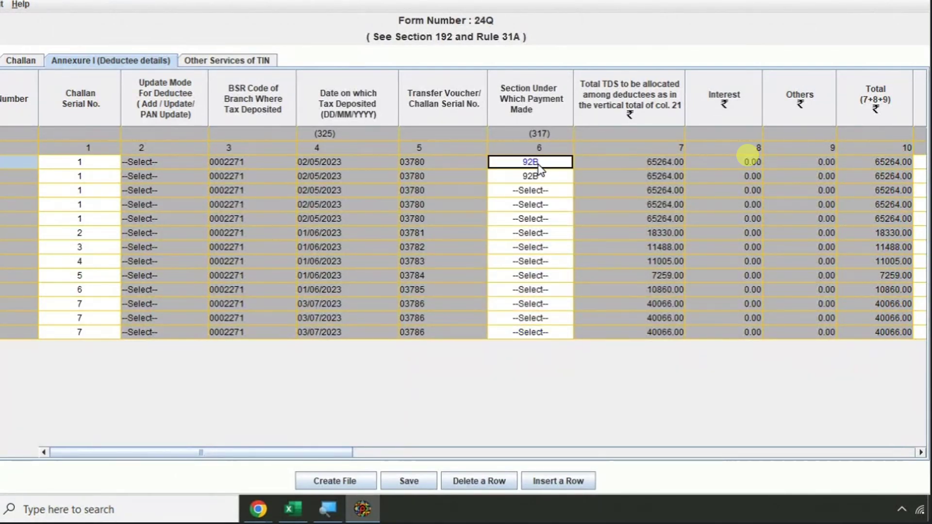
- Select the Section cells below the first row, keeping 92B
{"action": "key", "text": "Down"}
{"action": "key", "text": "shift+Down"}
{"action": "key", "text": "shift+Down"}
{"action": "key", "text": "shift+Down"}
{"action": "key", "text": "shift+Down"}
{"action": "key", "text": "shift+Down"}
{"action": "key", "text": "shift+Down"}
{"action": "key", "text": "shift+Down"}
{"action": "key", "text": "shift+Down"}
{"action": "key", "text": "shift+Down"}
{"action": "key", "text": "shift+Down"}
{"action": "key", "text": "shift+Down"}
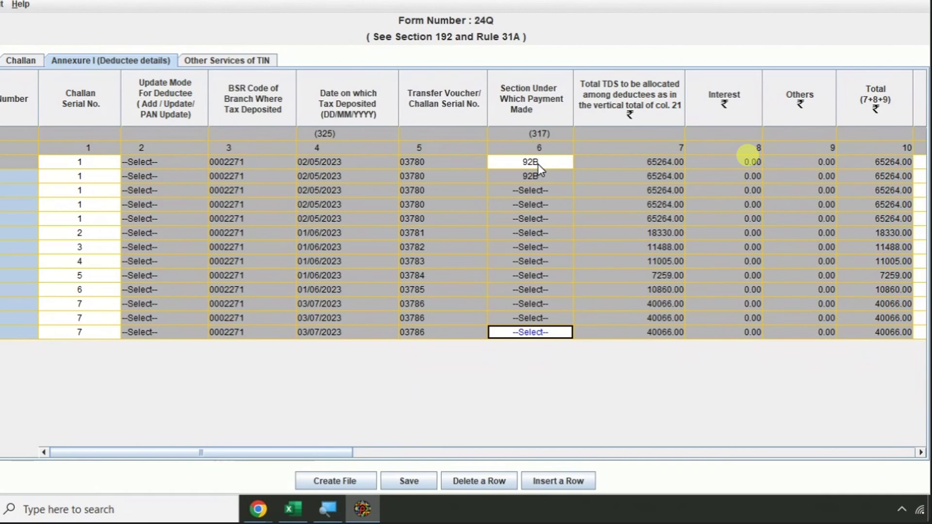
{"action": "left_click", "coordinate": [537, 164]}
{"action": "key", "text": "Return"}
{"action": "key", "text": "Down"}
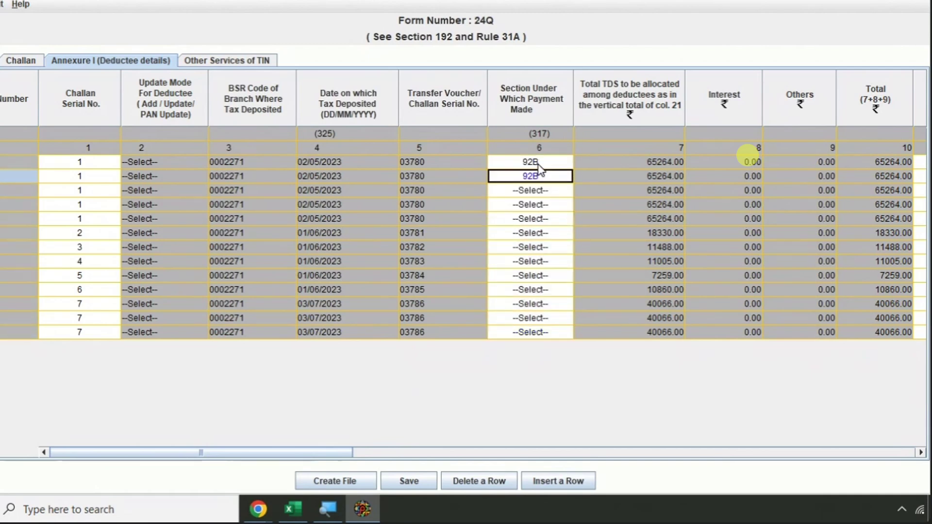
{"action": "key", "text": "Down"}
- Paste section 92B into each remaining deductee row down to the last
{"action": "key", "text": "Down"}
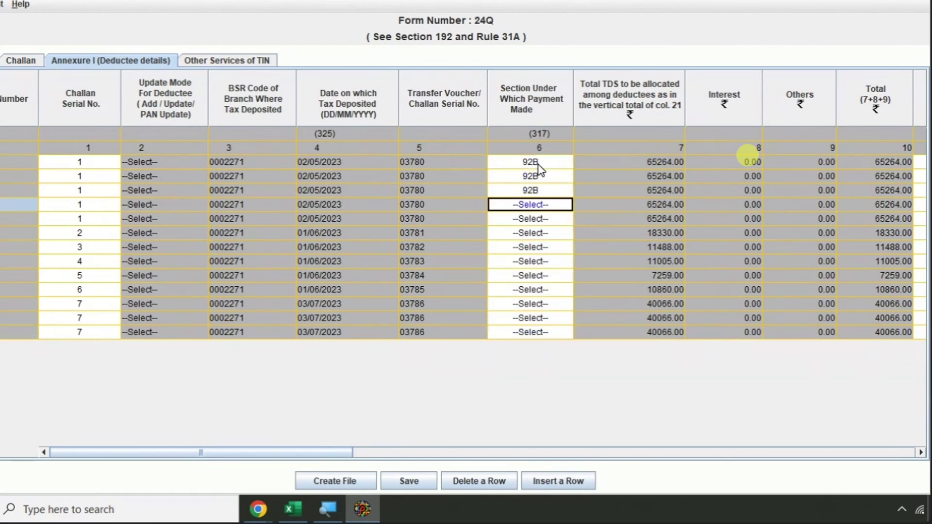
{"action": "key", "text": "ctrl+v"}
{"action": "key", "text": "Down"}
{"action": "key", "text": "ctrl+v"}
{"action": "key", "text": "Down"}
{"action": "key", "text": "ctrl+v"}
{"action": "key", "text": "Down"}
{"action": "key", "text": "ctrl+v"}
{"action": "key", "text": "Down"}
{"action": "key", "text": "ctrl+v"}
{"action": "key", "text": "Down"}
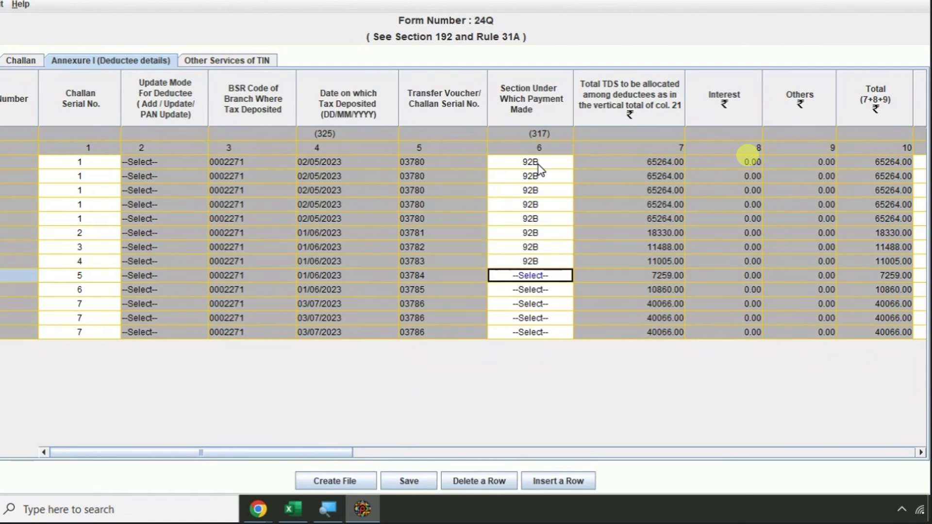
{"action": "key", "text": "ctrl+v"}
{"action": "key", "text": "Down"}
{"action": "key", "text": "ctrl+v"}
{"action": "key", "text": "Down"}
{"action": "key", "text": "ctrl+v"}
{"action": "key", "text": "Down"}
{"action": "key", "text": "ctrl+v"}
{"action": "key", "text": "Down"}
{"action": "type", "text": "92B"}
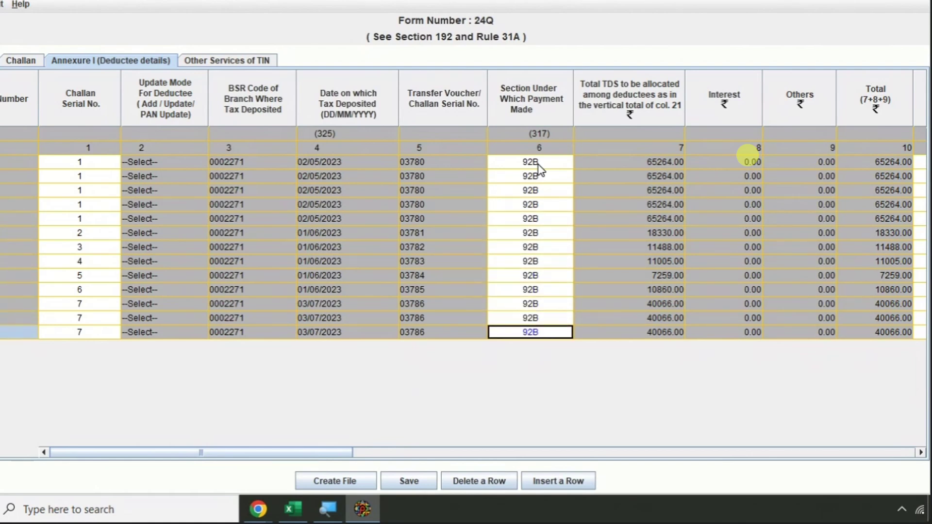
{"action": "key", "text": "Up"}
{"action": "key", "text": "Up"}
{"action": "key", "text": "Up"}
{"action": "key", "text": "Up"}
{"action": "key", "text": "Up"}
{"action": "key", "text": "Up"}
{"action": "key", "text": "Up"}
{"action": "key", "text": "Up"}
{"action": "key", "text": "Up"}
{"action": "key", "text": "Up"}
{"action": "key", "text": "Up"}
{"action": "key", "text": "Up"}
{"action": "key", "text": "Right"}
{"action": "key", "text": "Right"}
{"action": "key", "text": "Right"}
{"action": "key", "text": "Right"}
{"action": "key", "text": "Right"}
{"action": "key", "text": "Right"}
{"action": "key", "text": "Right"}
{"action": "key", "text": "Right"}
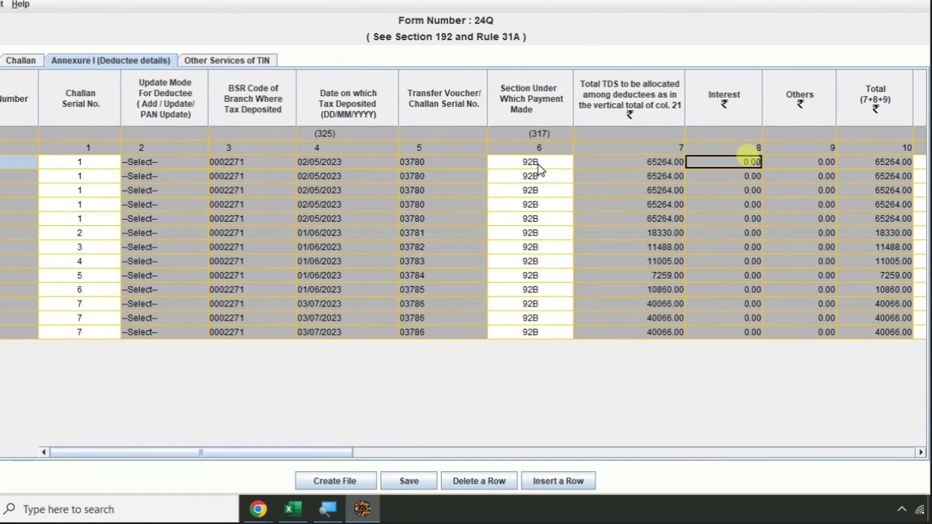
- Paste the five April employee codes into Employee Reference No. for rows 1–5
{"action": "key", "text": "Right"}
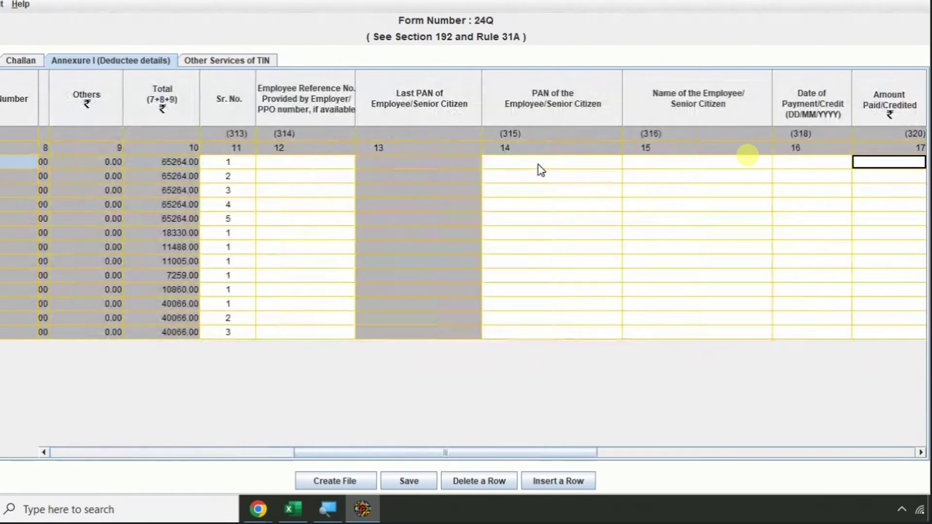
{"action": "key", "text": "Left"}
{"action": "key", "text": "Left"}
{"action": "key", "text": "Left"}
{"action": "key", "text": "Left"}
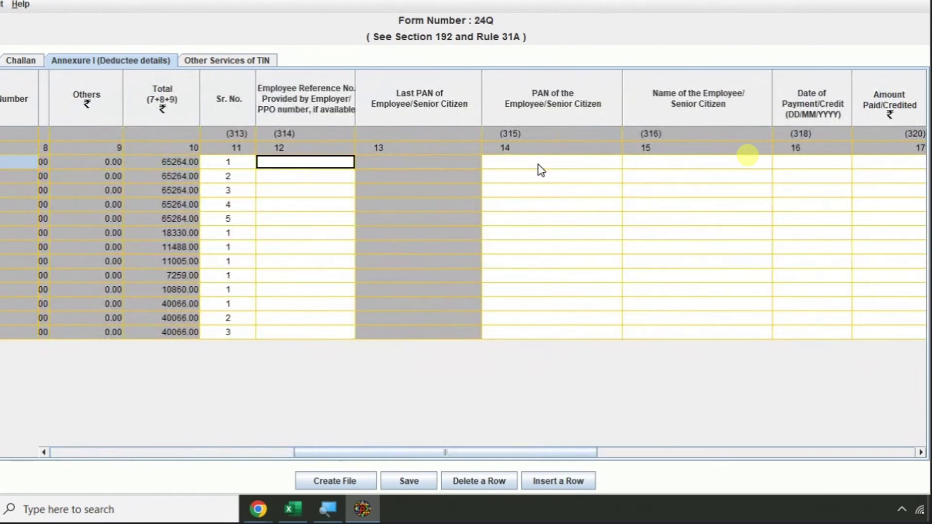
{"action": "key", "text": "alt+Tab"}
{"action": "left_click", "coordinate": [372, 175]}
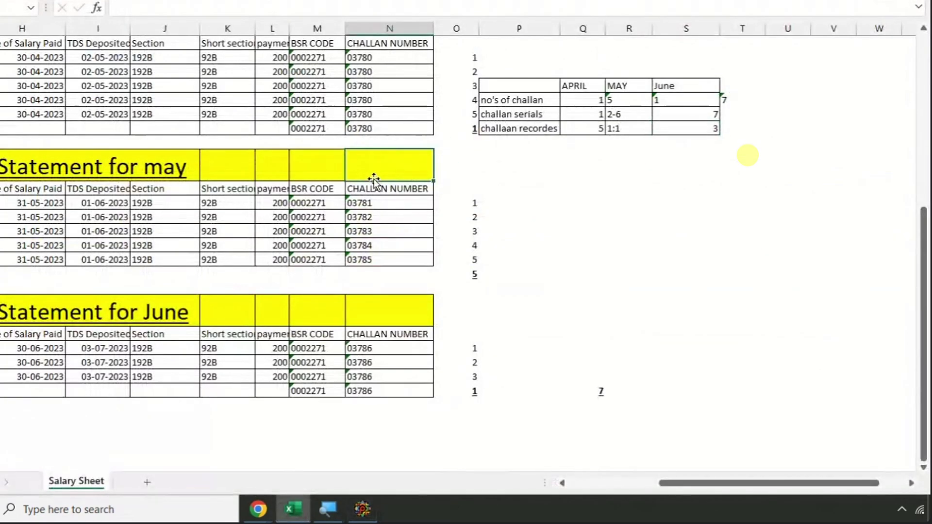
{"action": "key", "text": "Left"}
{"action": "key", "text": "Home"}
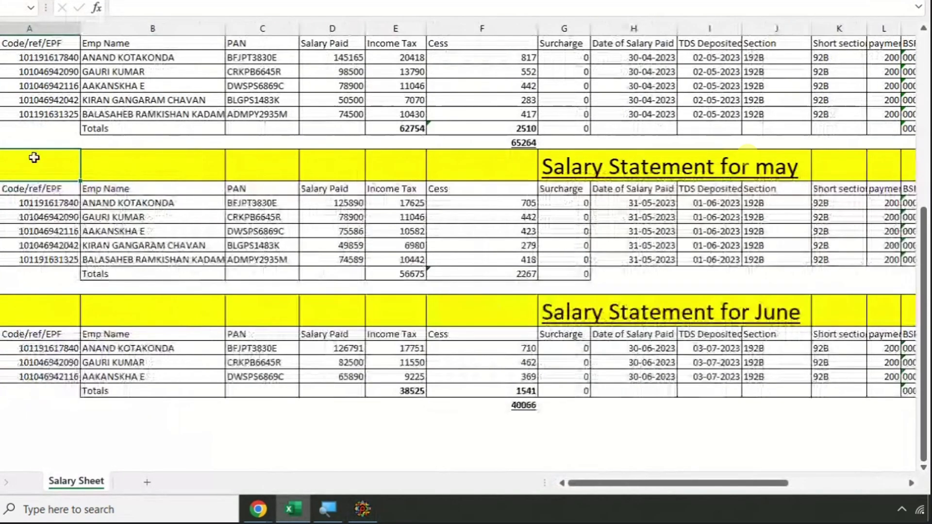
{"action": "scroll", "coordinate": [34, 157], "scroll_direction": "up", "scroll_amount": 3}
{"action": "left_click_drag", "start_coordinate": [36, 178], "coordinate": [36, 232]}
{"action": "key", "text": "ctrl+c"}
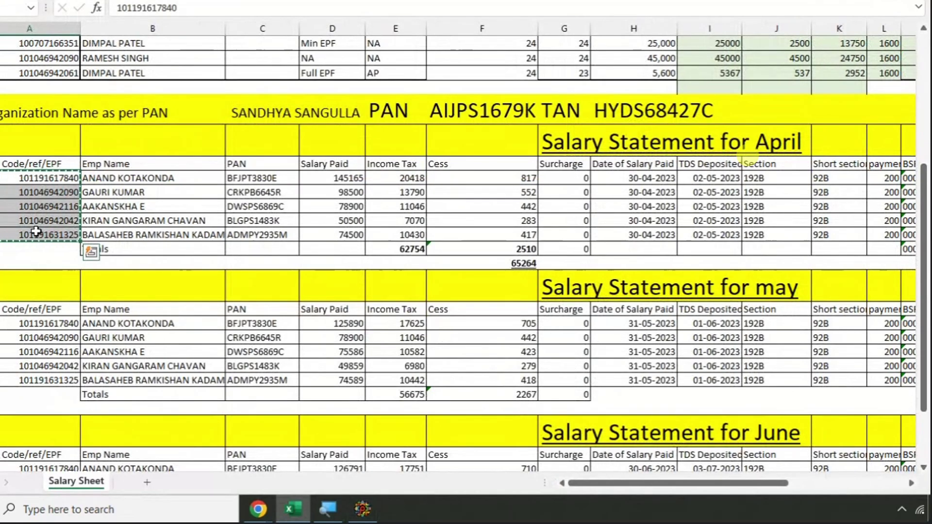
{"action": "key", "text": "alt+Tab"}
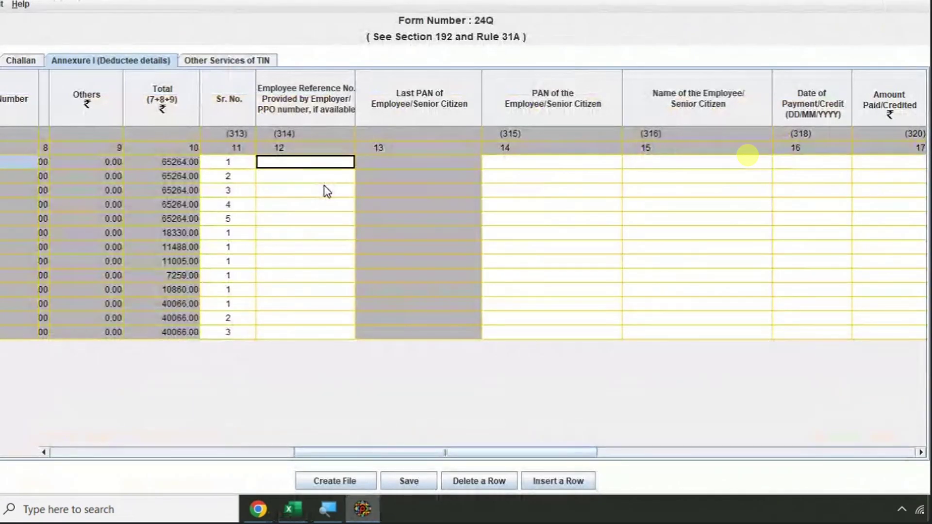
{"action": "key", "text": "ctrl+v"}
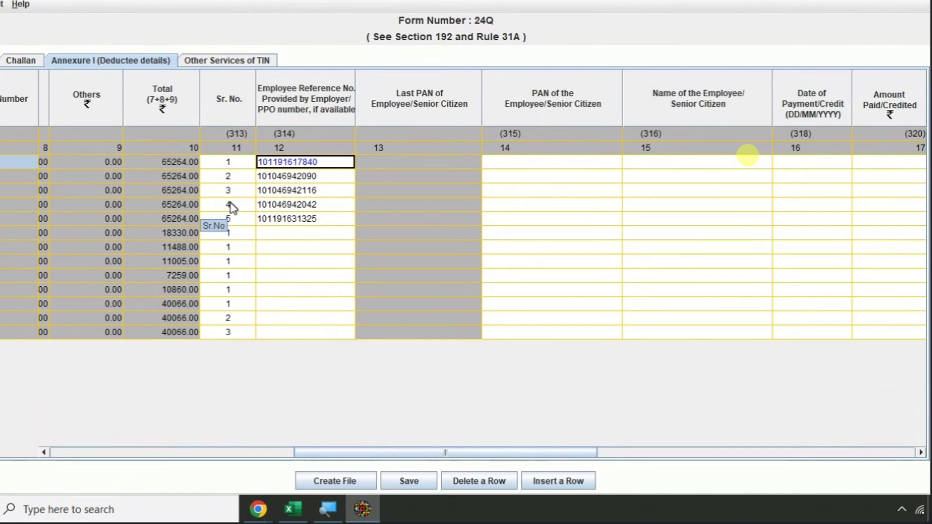
- Copy the five May employee codes into Employee Reference No. for rows 6–10
{"action": "key", "text": "alt+Tab"}
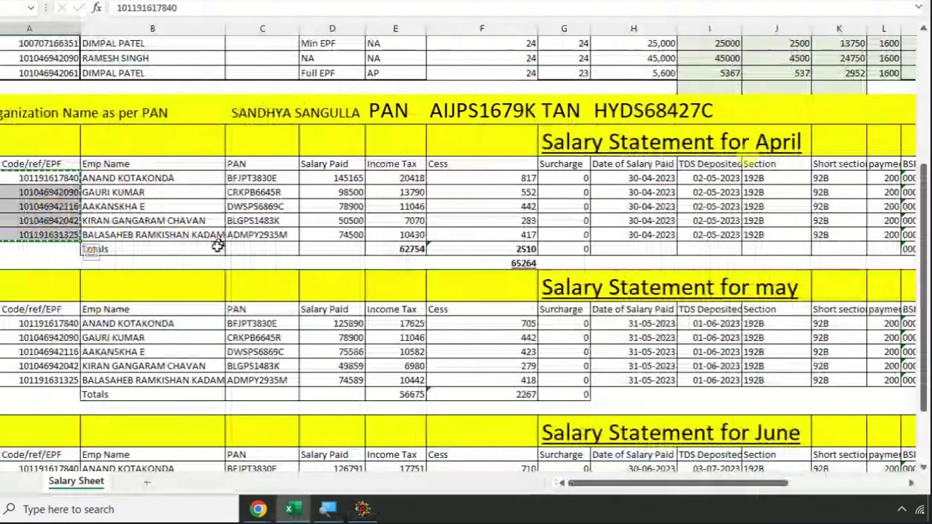
{"action": "left_click_drag", "start_coordinate": [58, 324], "coordinate": [57, 380]}
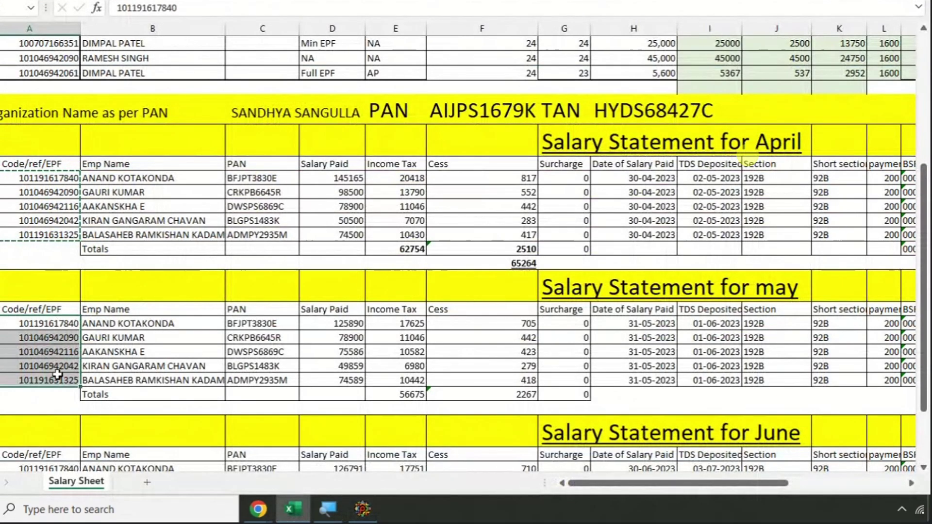
{"action": "key", "text": "ctrl+c"}
{"action": "key", "text": "alt+Tab"}
{"action": "left_click", "coordinate": [281, 233]}
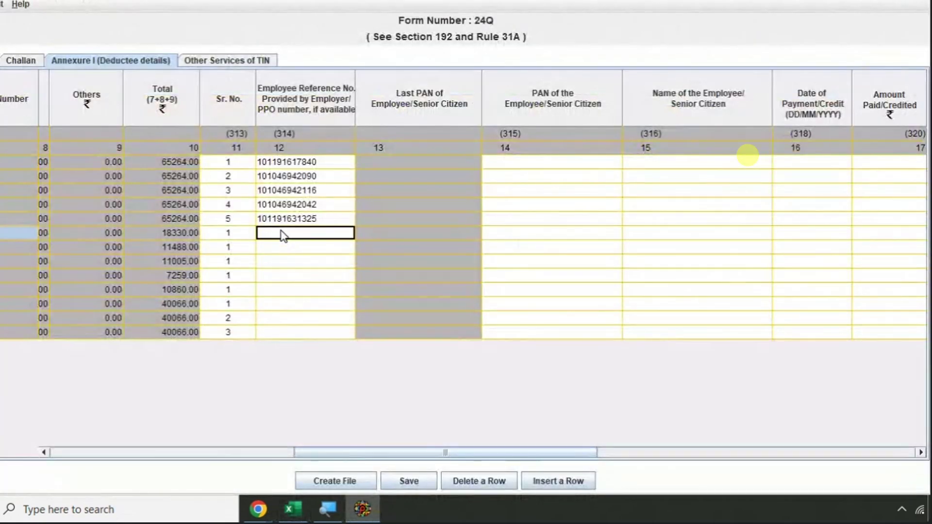
{"action": "key", "text": "ctrl+v"}
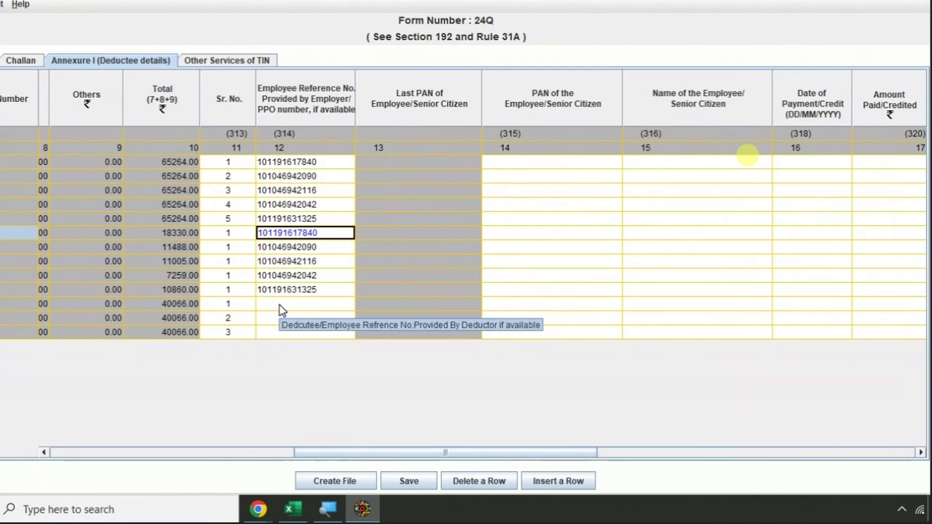
- Copy the three June employee codes into Employee Reference No. for rows 11–13
{"action": "key", "text": "alt+Tab"}
{"action": "scroll", "coordinate": [210, 291], "scroll_direction": "down", "scroll_amount": 3}
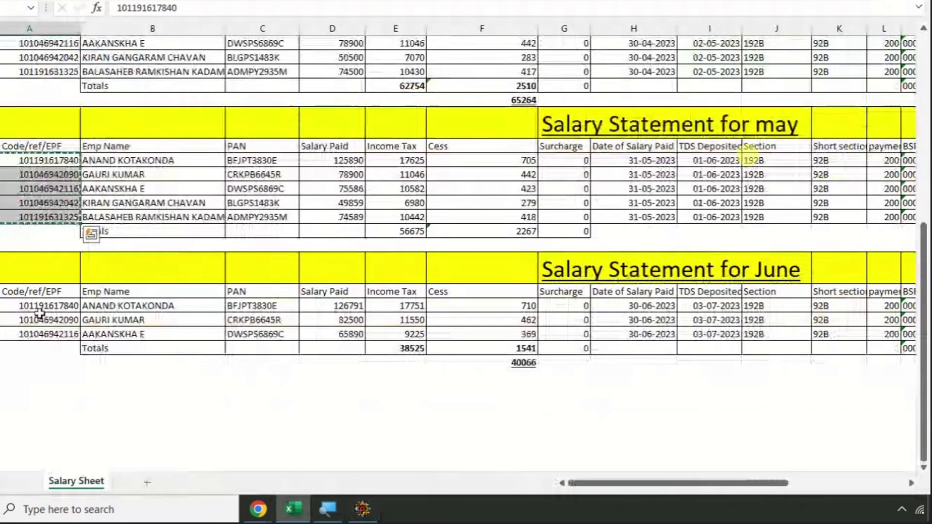
{"action": "left_click_drag", "start_coordinate": [39, 314], "coordinate": [37, 334]}
{"action": "key", "text": "ctrl+c"}
{"action": "key", "text": "alt+Tab"}
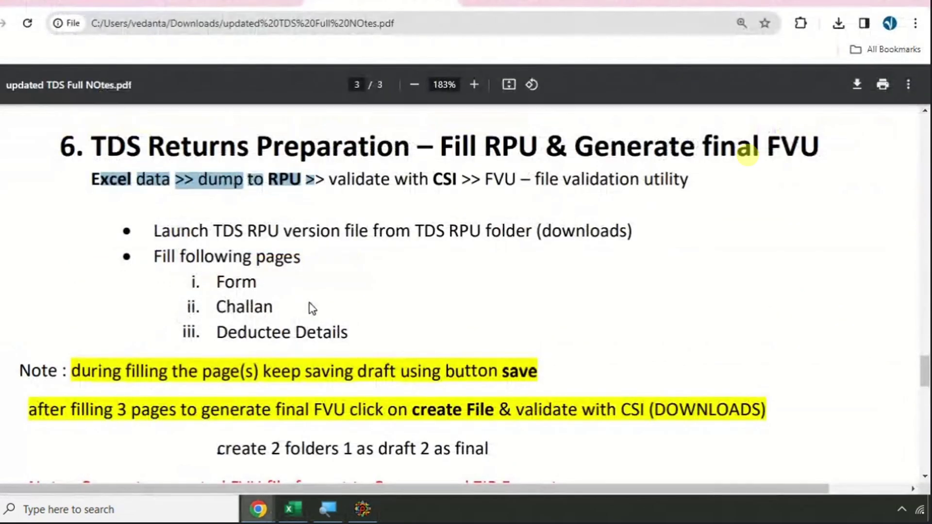
{"action": "key", "text": "alt+Tab"}
{"action": "key", "text": "Tab"}
{"action": "left_click", "coordinate": [280, 304]}
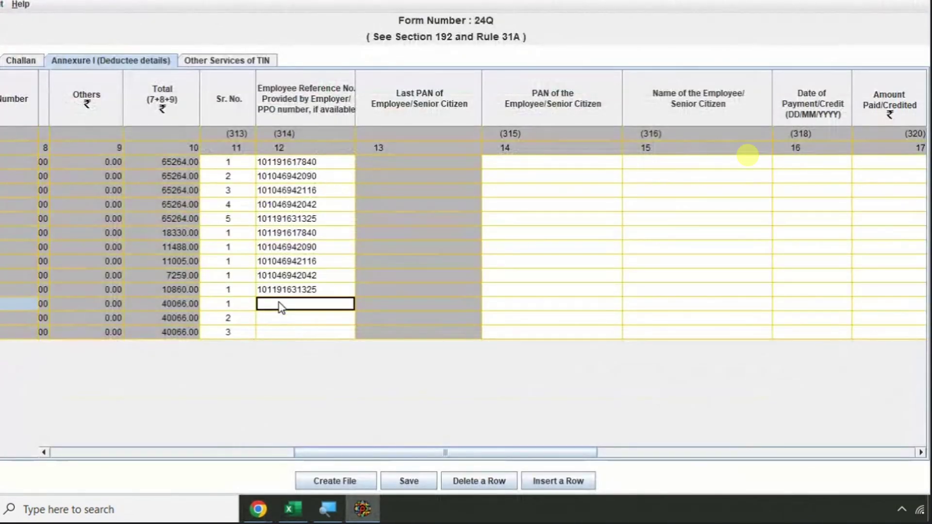
{"action": "key", "text": "ctrl+v"}
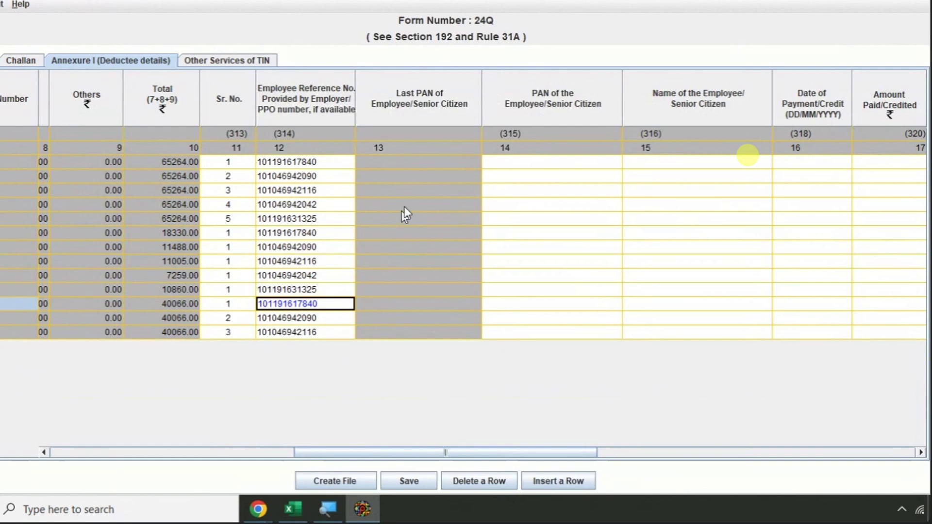
{"action": "left_click", "coordinate": [506, 164]}
{"action": "key", "text": "alt+Tab"}
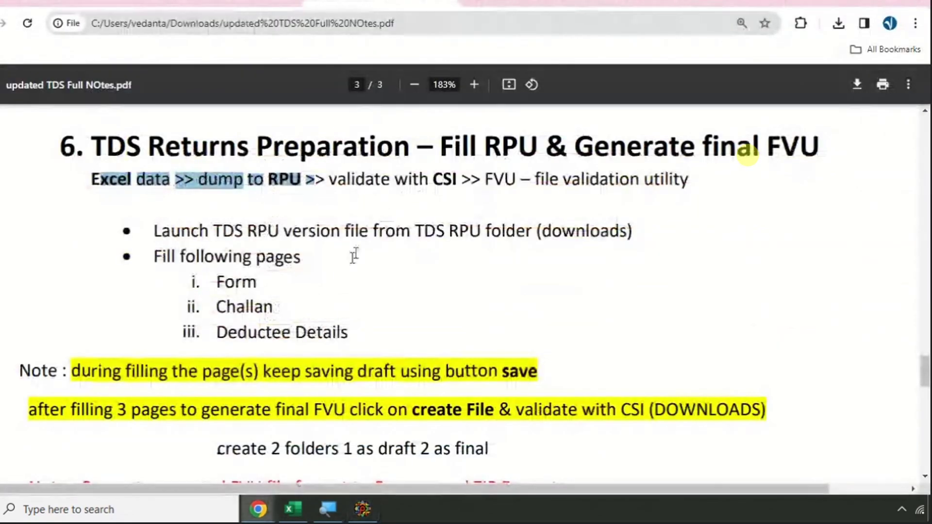
{"action": "left_click", "coordinate": [362, 509]}
{"action": "left_click", "coordinate": [293, 509]}
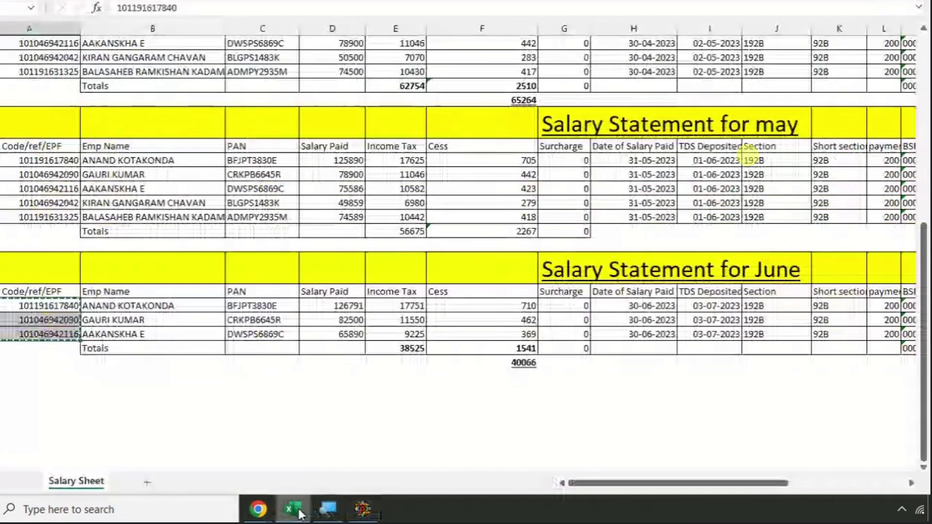
- Copy the five April PANs from column C into rows 1–5
{"action": "left_click", "coordinate": [362, 508]}
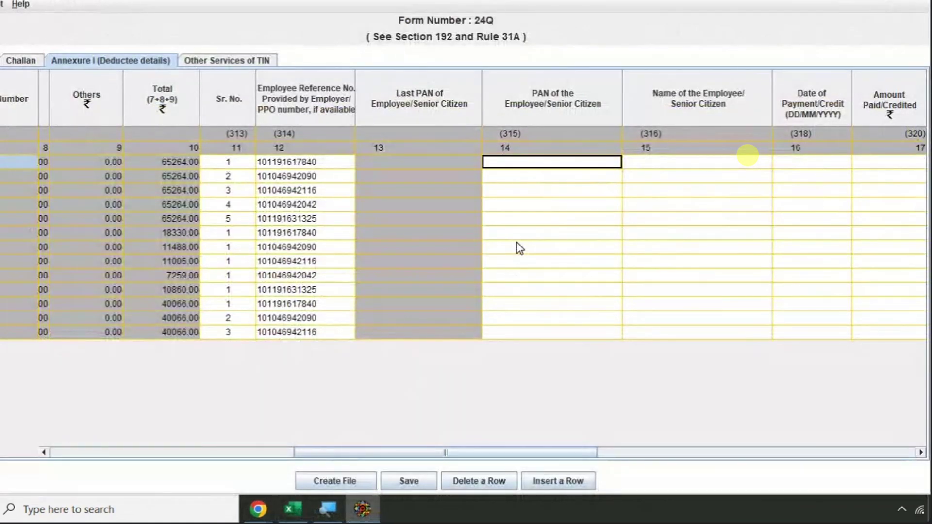
{"action": "key", "text": "alt+Tab"}
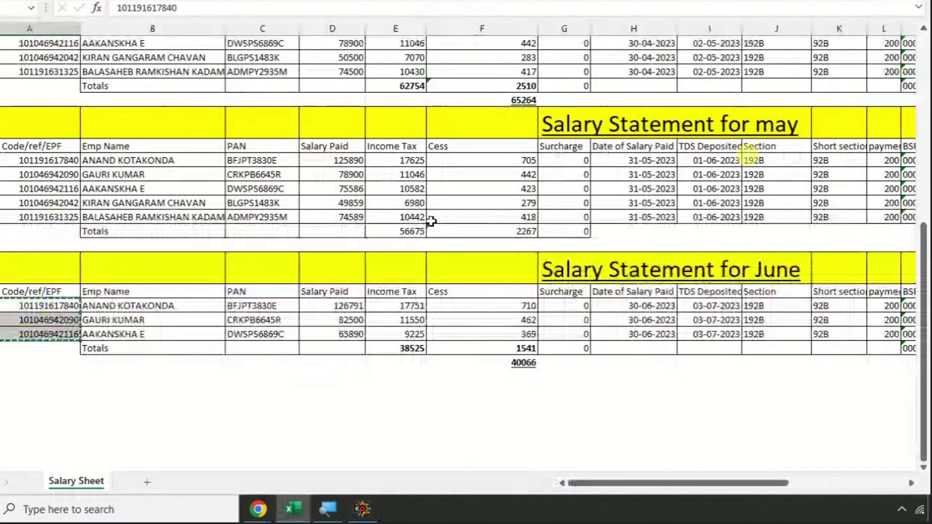
{"action": "scroll", "coordinate": [280, 159], "scroll_direction": "up", "scroll_amount": 2}
{"action": "left_click_drag", "start_coordinate": [270, 133], "coordinate": [270, 186]}
{"action": "key", "text": "ctrl+c"}
{"action": "key", "text": "alt+Tab"}
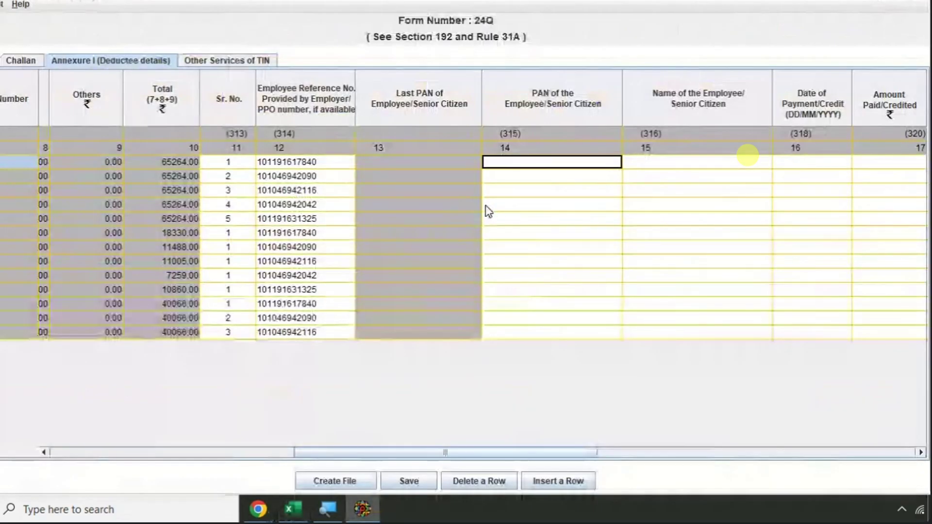
{"action": "key", "text": "ctrl+v"}
- Copy the five May PANs into PAN of the Employee for rows 6–10
{"action": "left_click", "coordinate": [496, 233]}
{"action": "key", "text": "alt+Tab"}
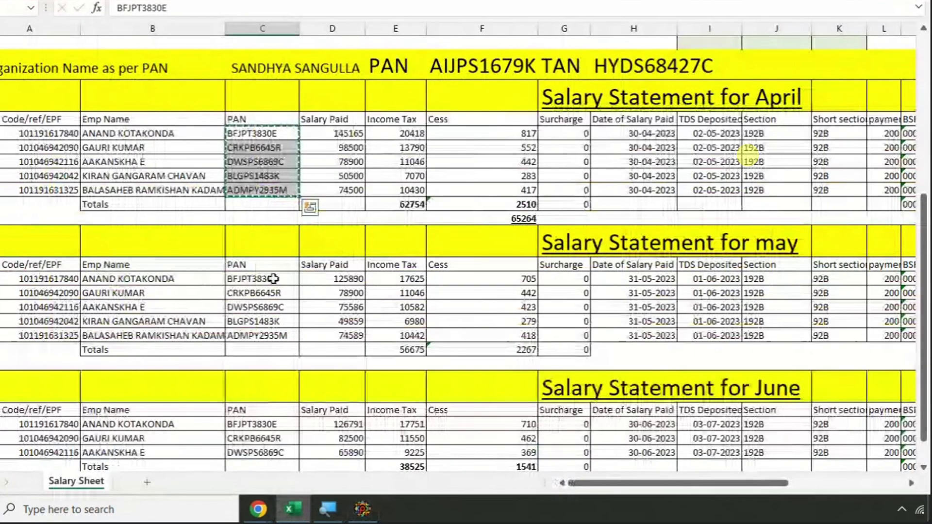
{"action": "left_click_drag", "start_coordinate": [262, 279], "coordinate": [271, 337]}
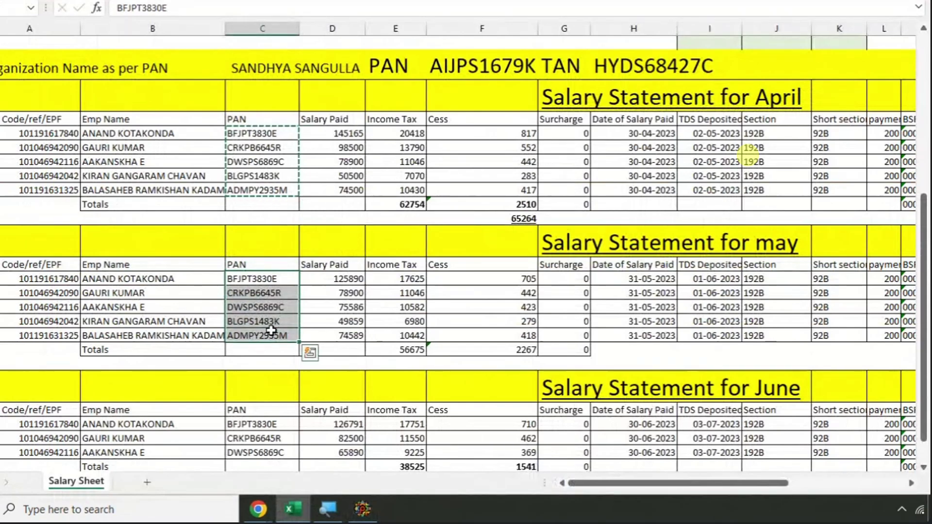
{"action": "key", "text": "ctrl+c"}
{"action": "key", "text": "alt+Tab"}
{"action": "key", "text": "ctrl+v"}
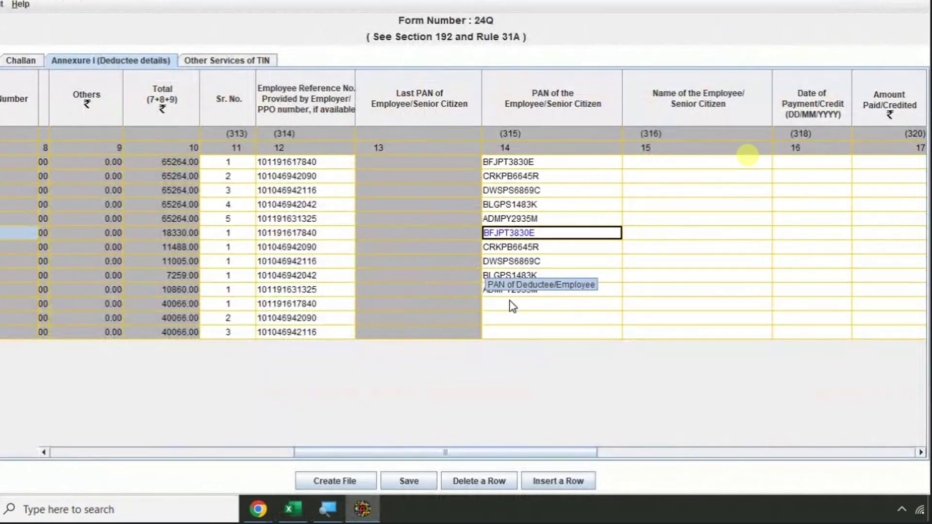
- Copy the three June PANs into PAN of the Employee for rows 11–13
{"action": "left_click", "coordinate": [509, 303]}
{"action": "key", "text": "alt+Tab"}
{"action": "scroll", "coordinate": [271, 335], "scroll_direction": "down", "scroll_amount": 3}
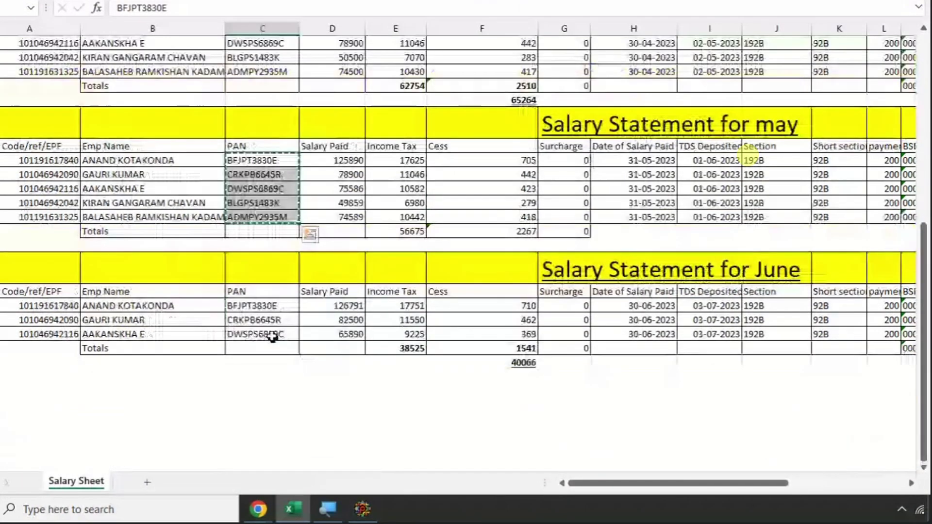
{"action": "left_click_drag", "start_coordinate": [262, 306], "coordinate": [273, 334]}
{"action": "key", "text": "ctrl+c"}
{"action": "key", "text": "alt+Tab"}
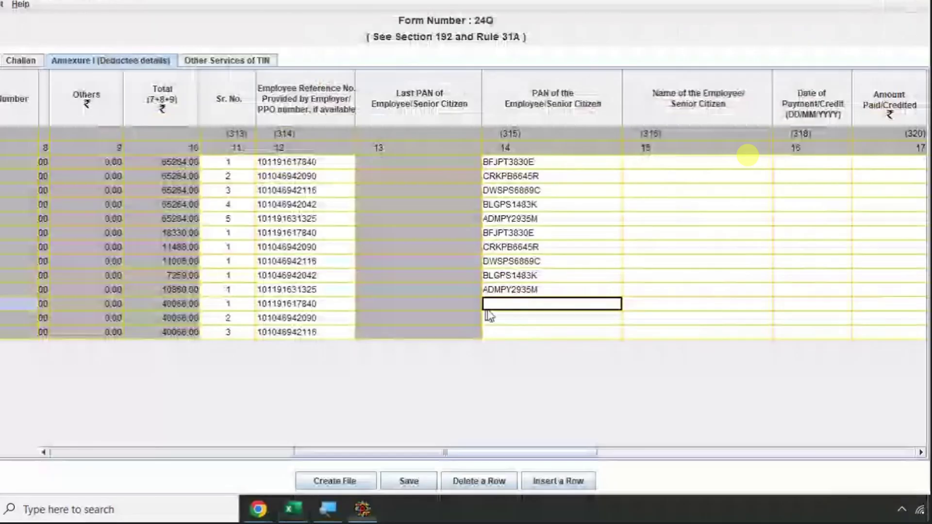
{"action": "key", "text": "ctrl+v"}
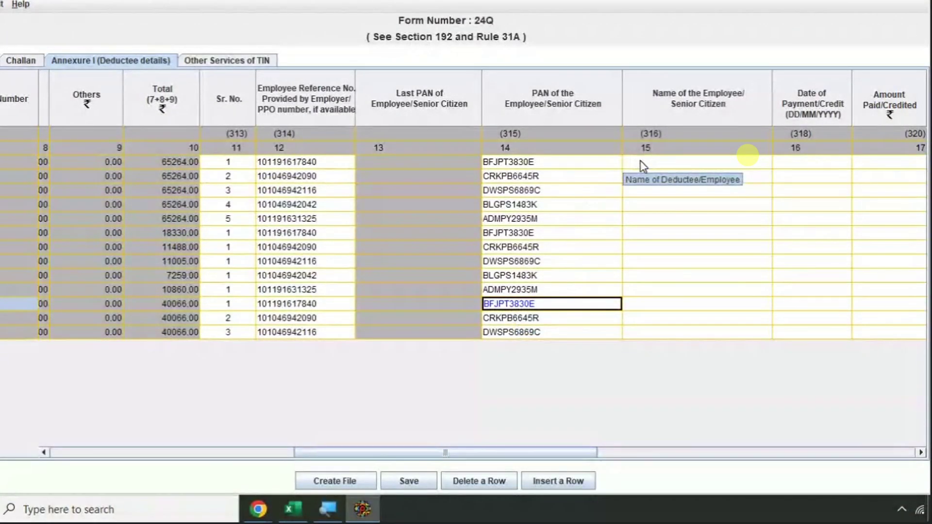
{"action": "left_click", "coordinate": [633, 162]}
- Copy the April employee names from the salary sheet into the first five Name cells
{"action": "key", "text": "alt+Tab"}
{"action": "scroll", "coordinate": [429, 183], "scroll_direction": "up", "scroll_amount": 3}
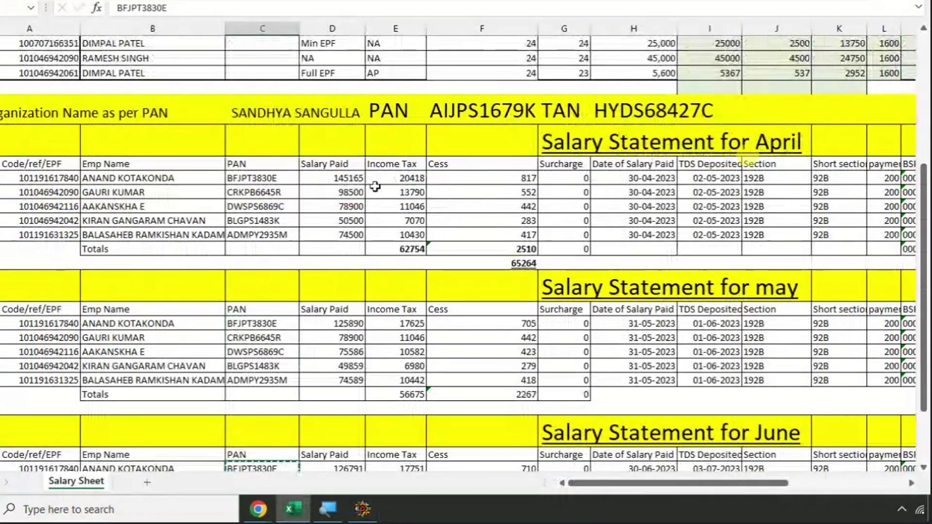
{"action": "scroll", "coordinate": [130, 172], "scroll_direction": "up", "scroll_amount": 2}
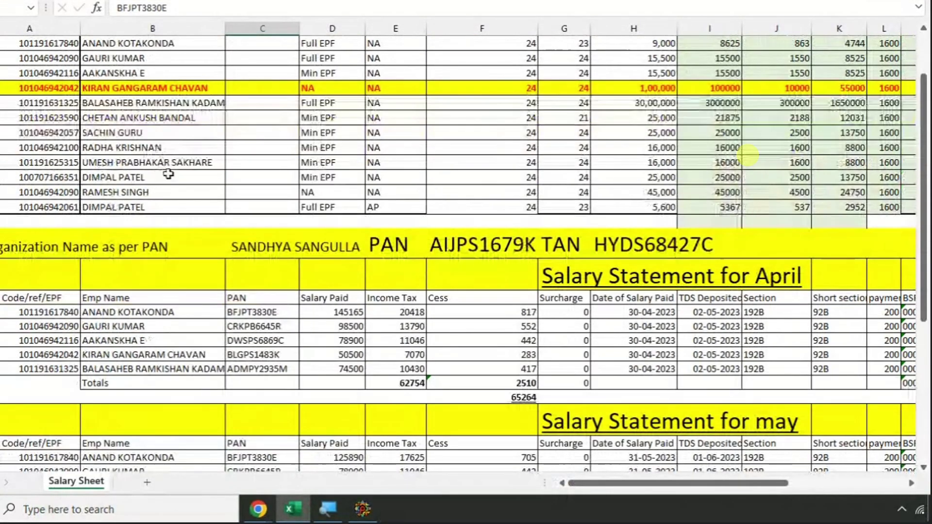
{"action": "scroll", "coordinate": [160, 179], "scroll_direction": "down", "scroll_amount": 2}
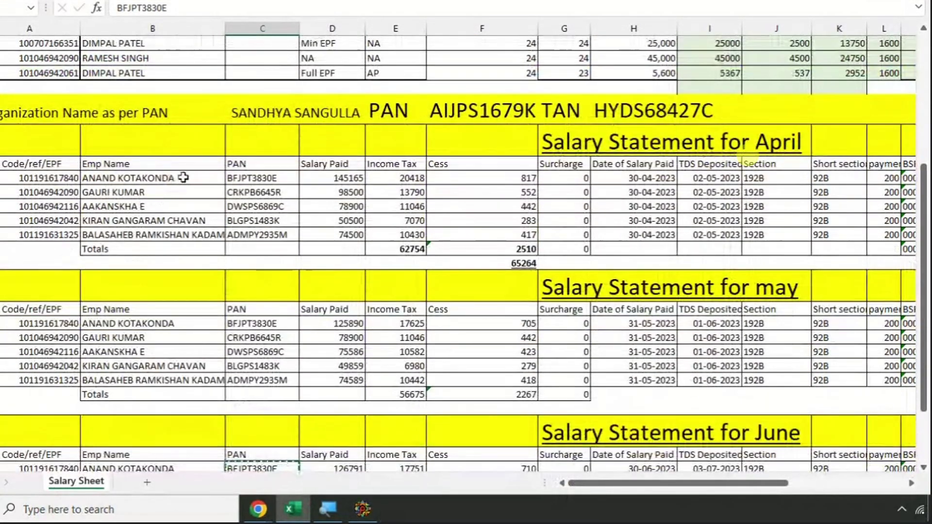
{"action": "left_click_drag", "start_coordinate": [181, 179], "coordinate": [180, 237]}
{"action": "key", "text": "ctrl+c"}
{"action": "key", "text": "alt+Tab"}
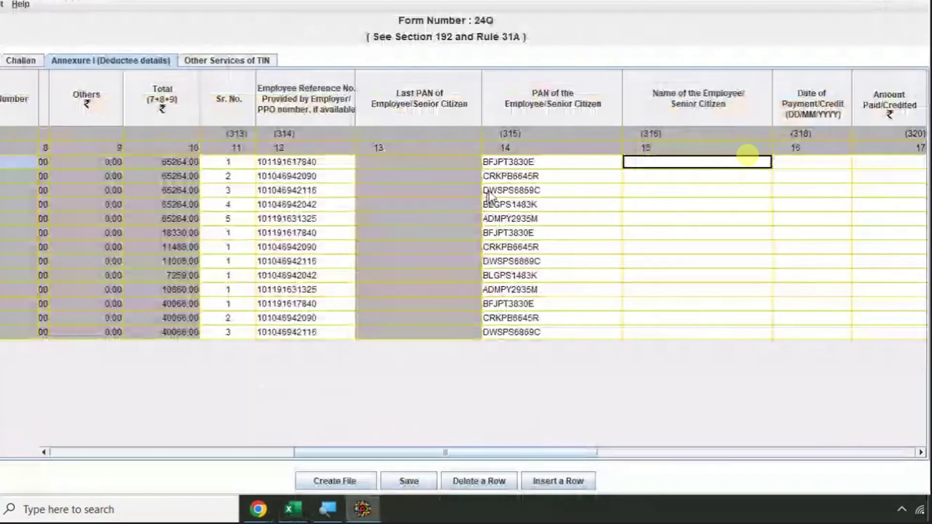
{"action": "key", "text": "ctrl+v"}
- Copy the May employee names into the Name cells for rows 6–10
{"action": "left_click", "coordinate": [642, 233]}
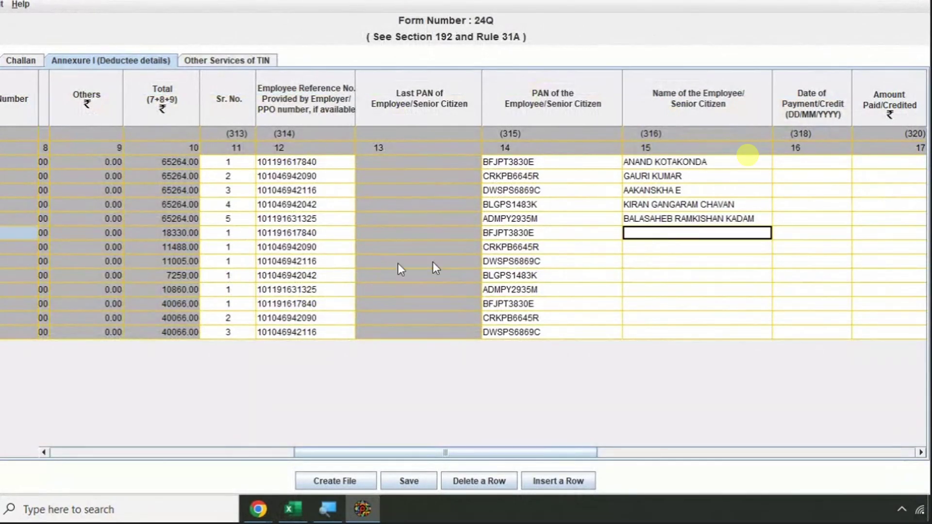
{"action": "key", "text": "alt+Tab"}
{"action": "scroll", "coordinate": [189, 242], "scroll_direction": "down", "scroll_amount": 3}
{"action": "left_click_drag", "start_coordinate": [181, 203], "coordinate": [173, 259]}
{"action": "key", "text": "ctrl+c"}
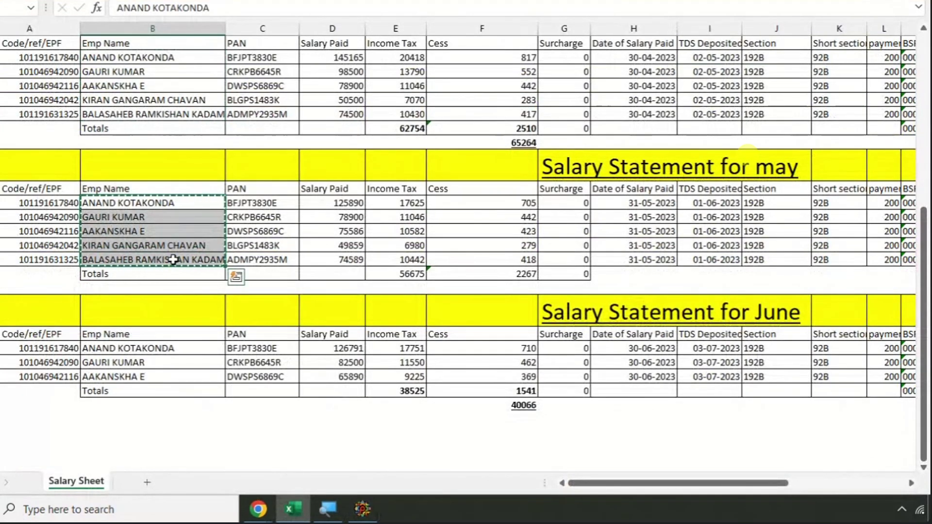
{"action": "key", "text": "alt+Tab"}
{"action": "key", "text": "ctrl+v"}
- Copy the June employee names into the Name cells for the last three rows
{"action": "left_click", "coordinate": [657, 303]}
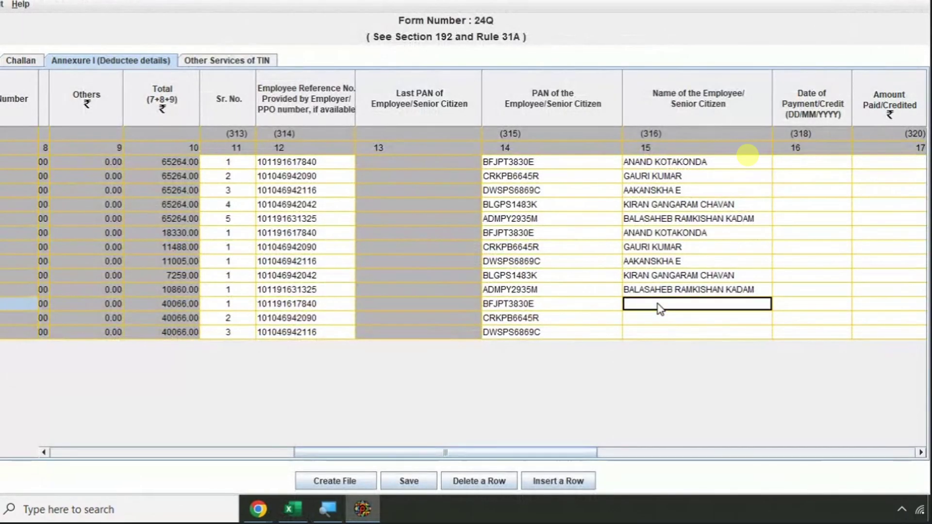
{"action": "key", "text": "alt+Tab"}
{"action": "scroll", "coordinate": [192, 313], "scroll_direction": "down", "scroll_amount": 1}
{"action": "left_click_drag", "start_coordinate": [193, 310], "coordinate": [185, 333]}
{"action": "key", "text": "ctrl+c"}
{"action": "key", "text": "alt+Tab"}
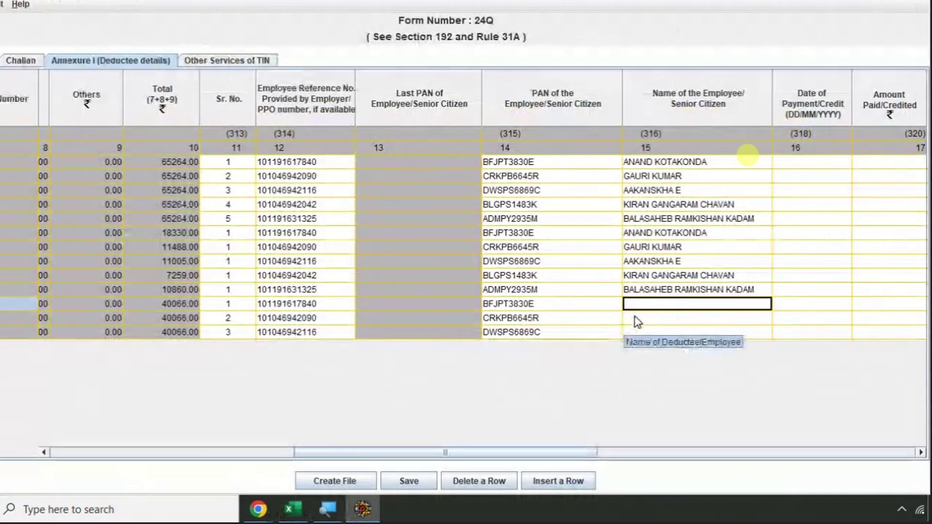
{"action": "key", "text": "ctrl+v"}
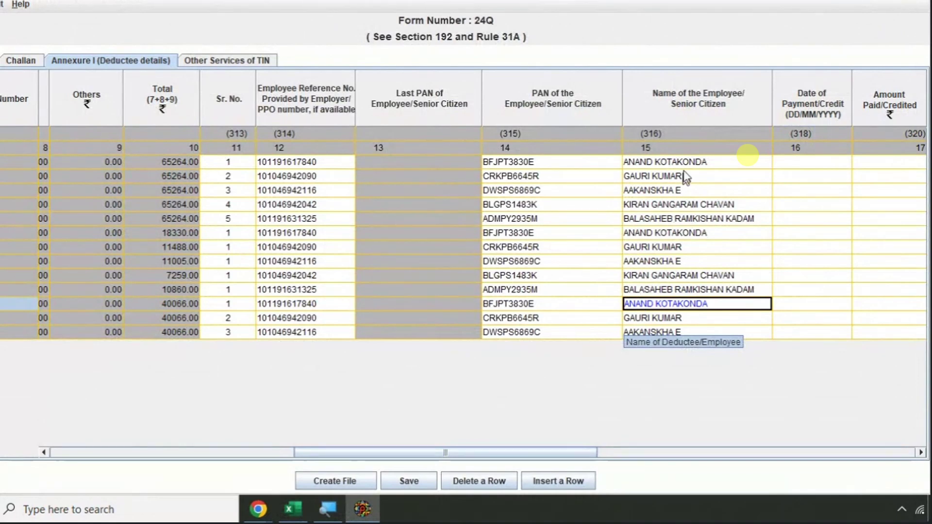
{"action": "left_click", "coordinate": [793, 160]}
{"action": "key", "text": "Tab"}
{"action": "key", "text": "Tab"}
{"action": "key", "text": "Tab"}
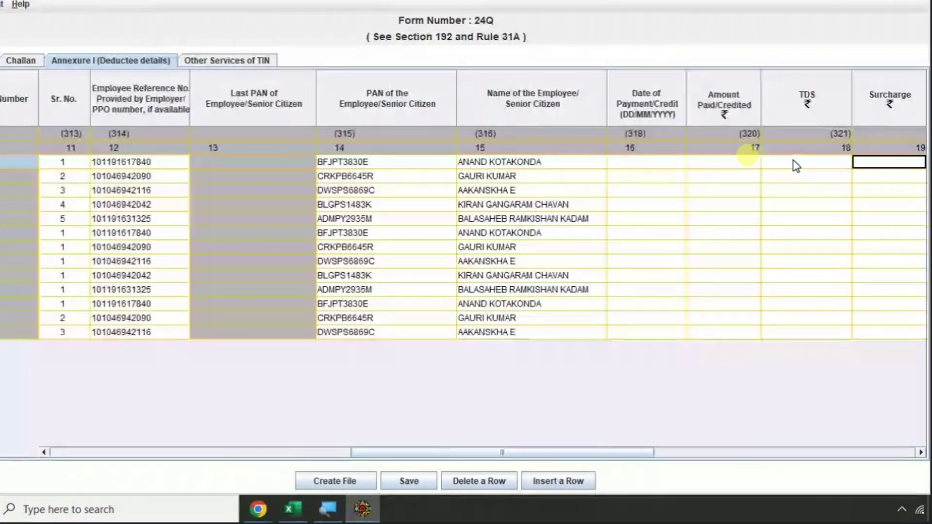
- Paste the April payment date 30/04/2023 into Date of Payment for the first five rows
{"action": "key", "text": "Tab"}
{"action": "key", "text": "Tab"}
{"action": "key", "text": "Tab"}
{"action": "key", "text": "alt+Tab"}
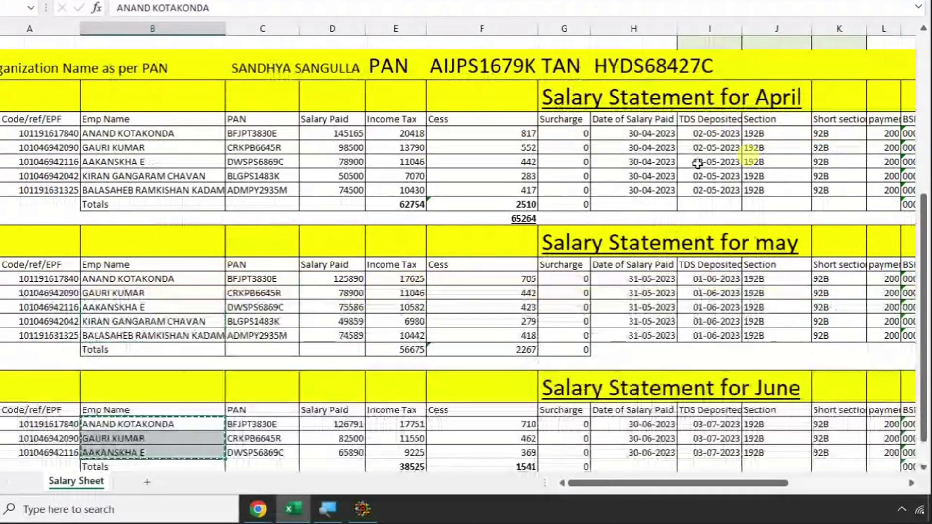
{"action": "key", "text": "alt+Tab"}
{"action": "left_click", "coordinate": [406, 167]}
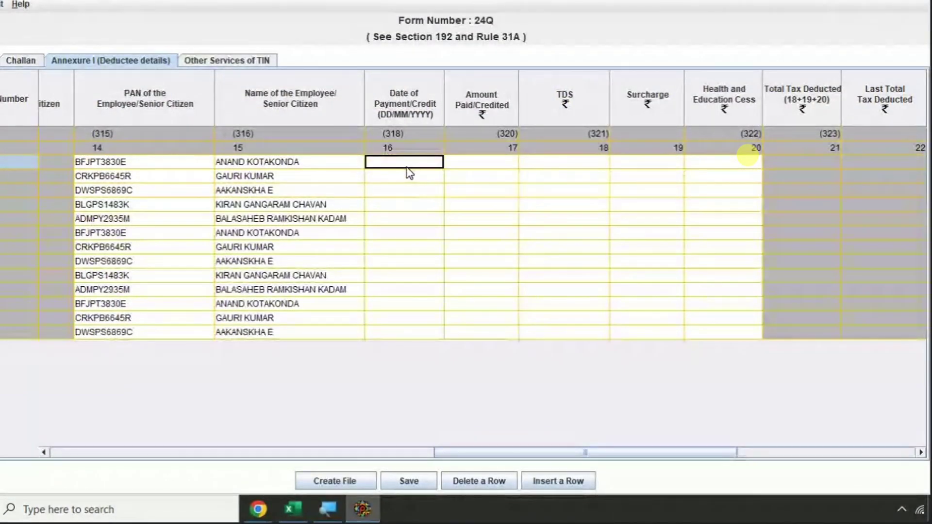
{"action": "key", "text": "alt+Tab"}
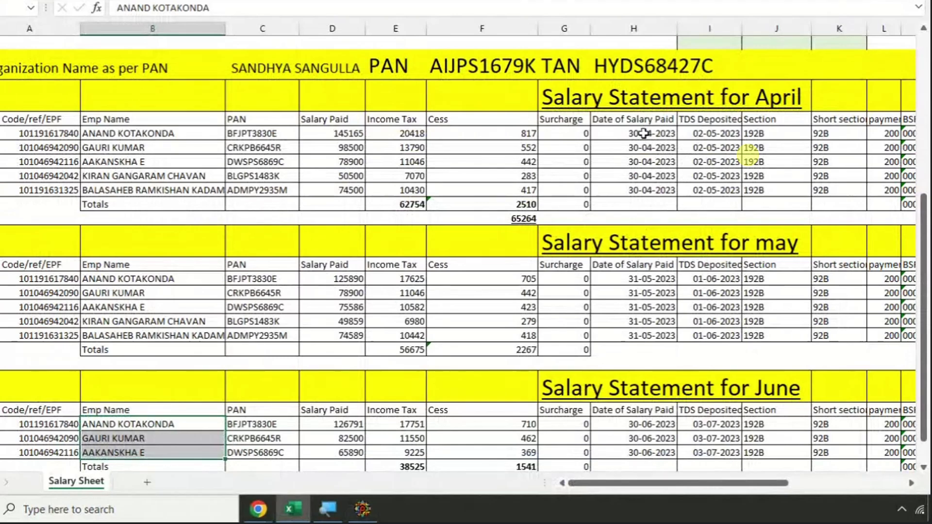
{"action": "left_click_drag", "start_coordinate": [643, 133], "coordinate": [640, 192]}
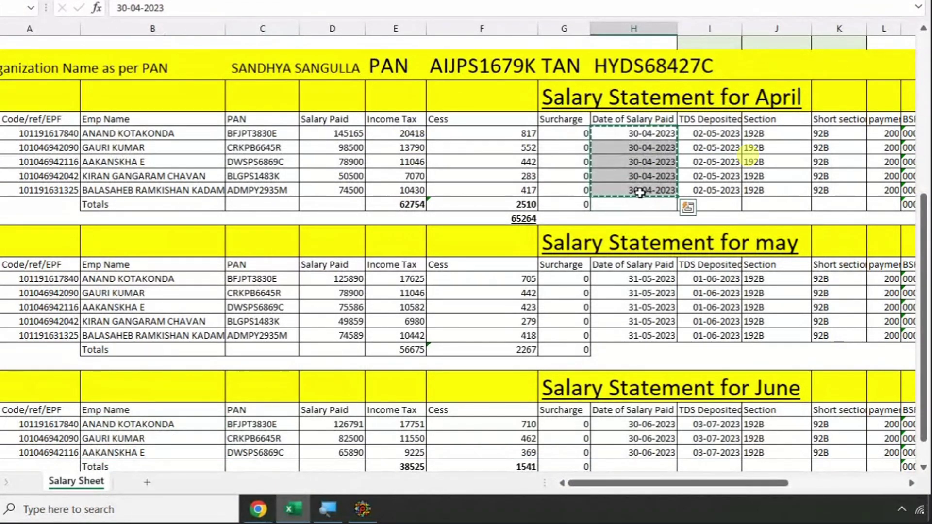
{"action": "key", "text": "alt+Tab"}
{"action": "key", "text": "ctrl+v"}
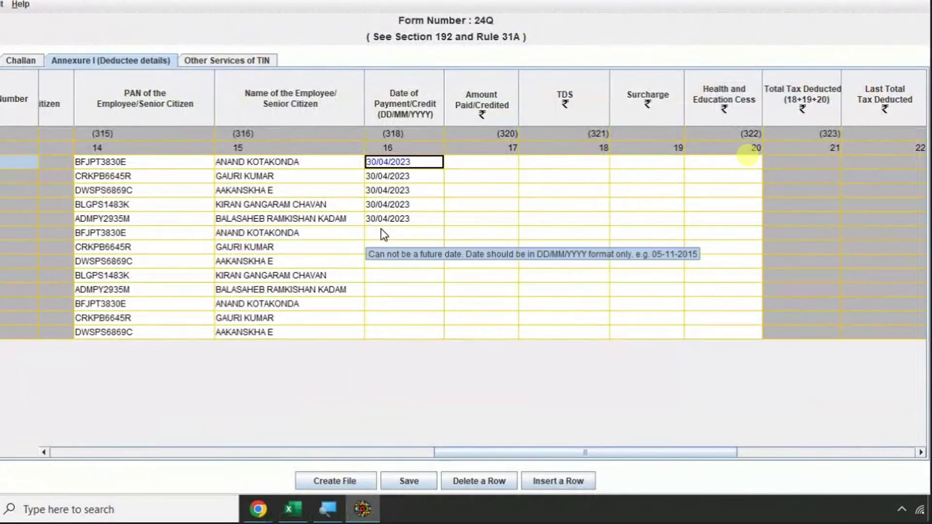
- Copy the May salary dates and paste 31/05/2023 into Date of Payment for the five May rows
{"action": "key", "text": "alt+Tab"}
{"action": "left_click_drag", "start_coordinate": [613, 278], "coordinate": [617, 332]}
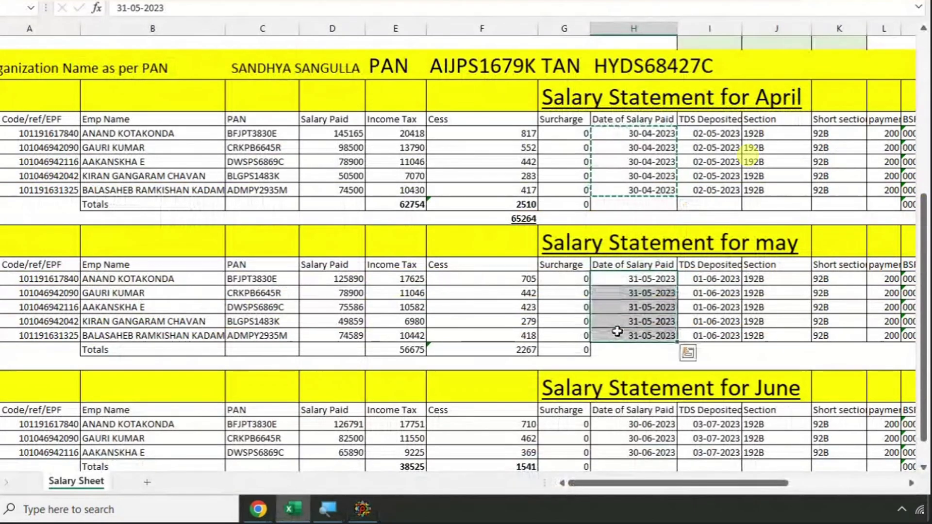
{"action": "key", "text": "ctrl+c"}
{"action": "key", "text": "alt+Tab"}
{"action": "key", "text": "ctrl+v"}
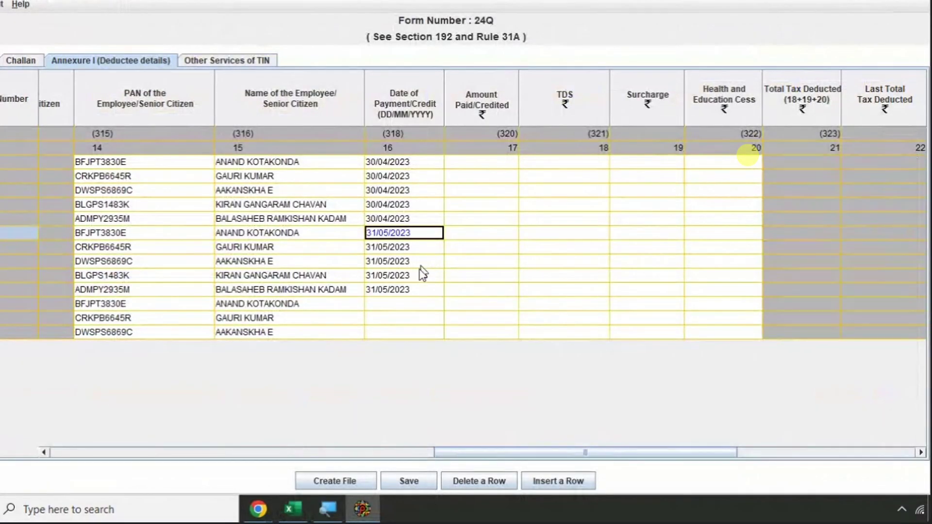
- Paste 30/06/2023 into Date of Payment for the three June rows
{"action": "left_click", "coordinate": [405, 304]}
{"action": "key", "text": "alt+Tab"}
{"action": "scroll", "coordinate": [634, 341], "scroll_direction": "down", "scroll_amount": 1}
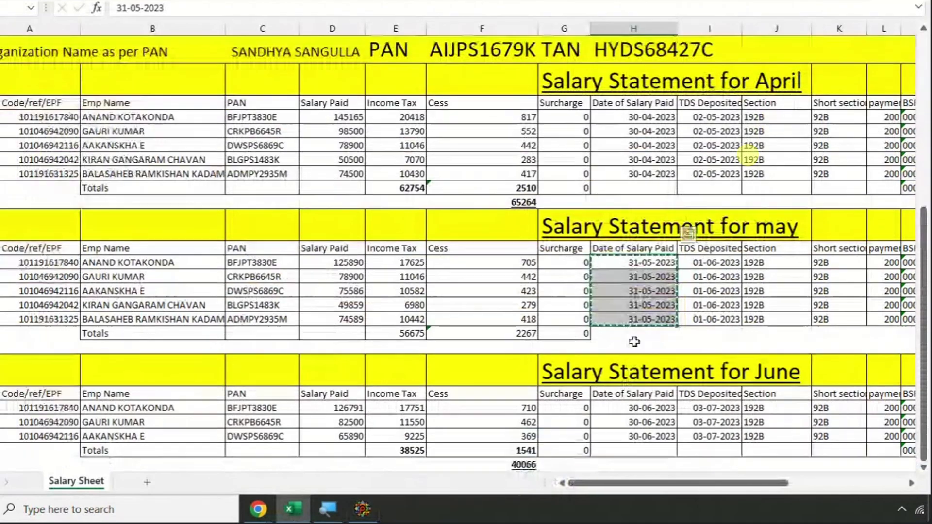
{"action": "scroll", "coordinate": [634, 341], "scroll_direction": "down", "scroll_amount": 3}
{"action": "left_click_drag", "start_coordinate": [625, 265], "coordinate": [620, 290]}
{"action": "key", "text": "ctrl+c"}
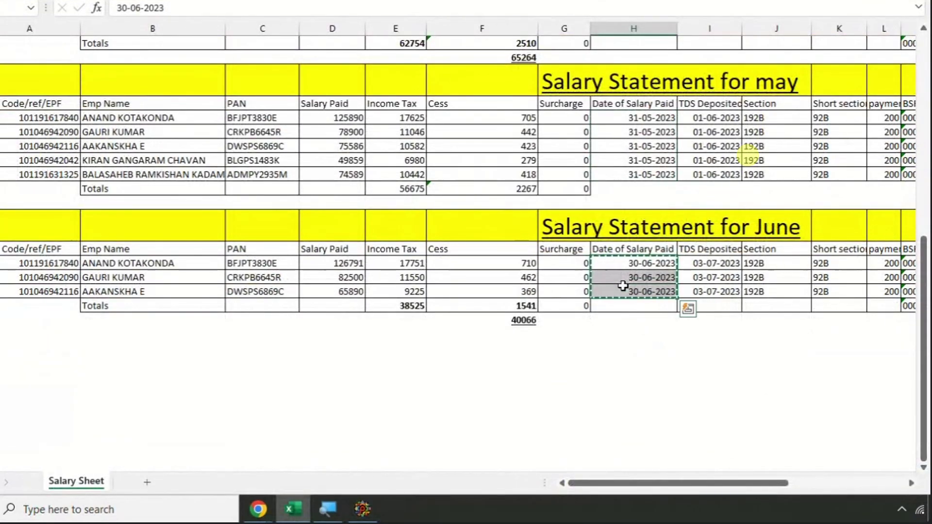
{"action": "key", "text": "alt+Tab"}
{"action": "key", "text": "ctrl+v"}
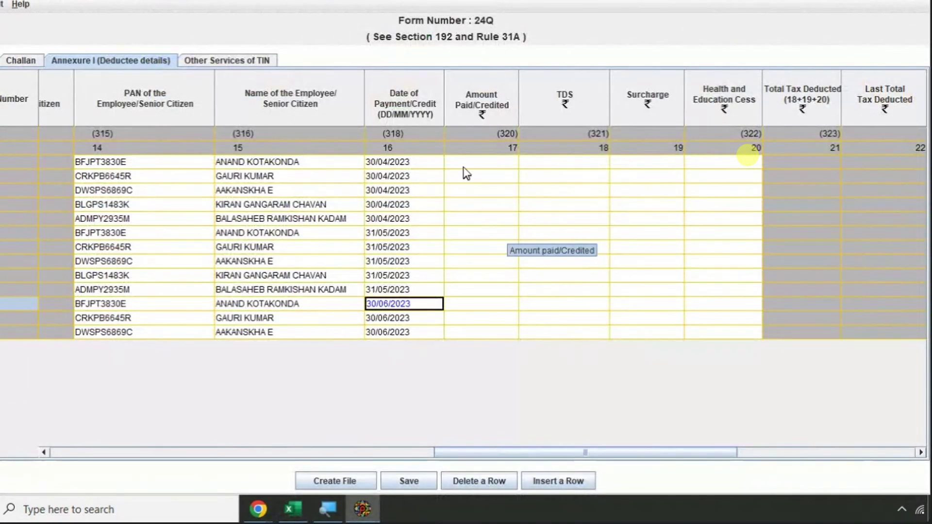
{"action": "left_click", "coordinate": [469, 163]}
- Locate the April and May Salary Paid ranges on the salary sheet, starting at 145165
{"action": "key", "text": "alt+Tab"}
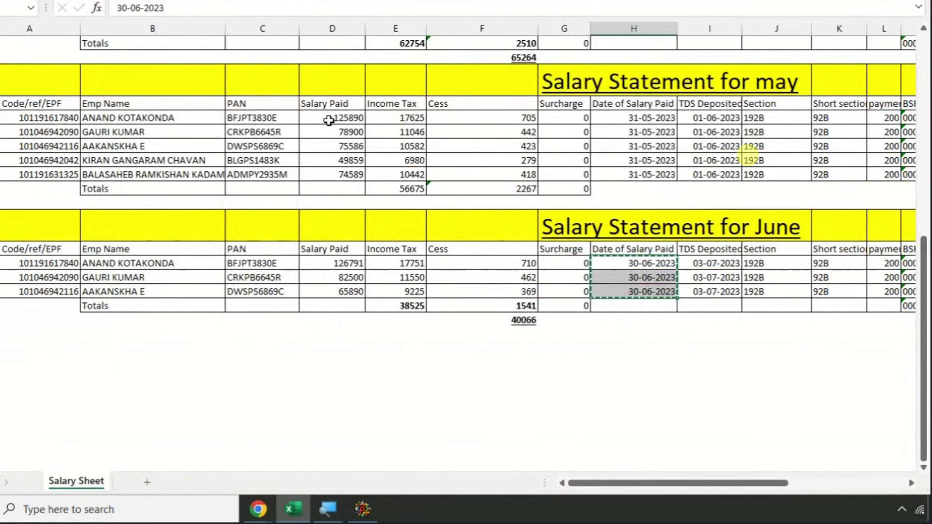
{"action": "left_click", "coordinate": [329, 120]}
{"action": "left_click_drag", "start_coordinate": [329, 121], "coordinate": [339, 174]}
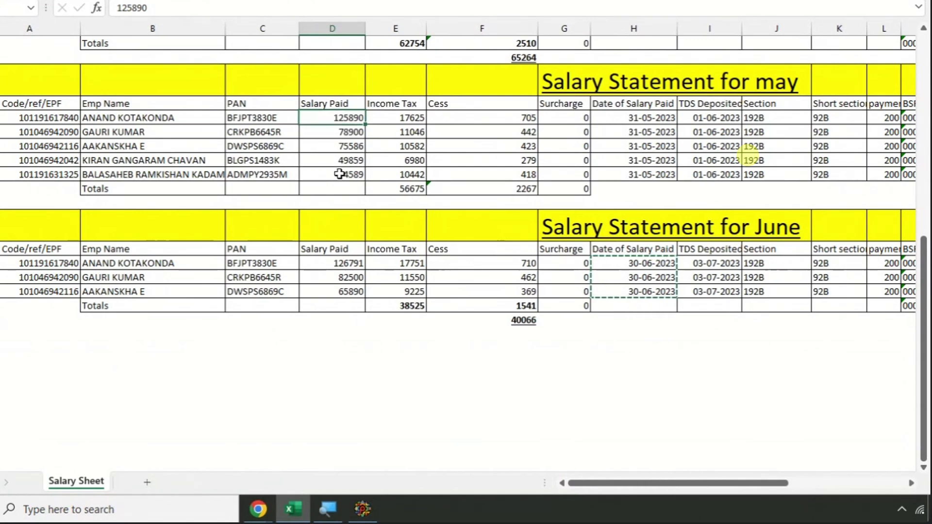
{"action": "key", "text": "Down"}
{"action": "key", "text": "Down"}
{"action": "key", "text": "Right"}
{"action": "key", "text": "Right"}
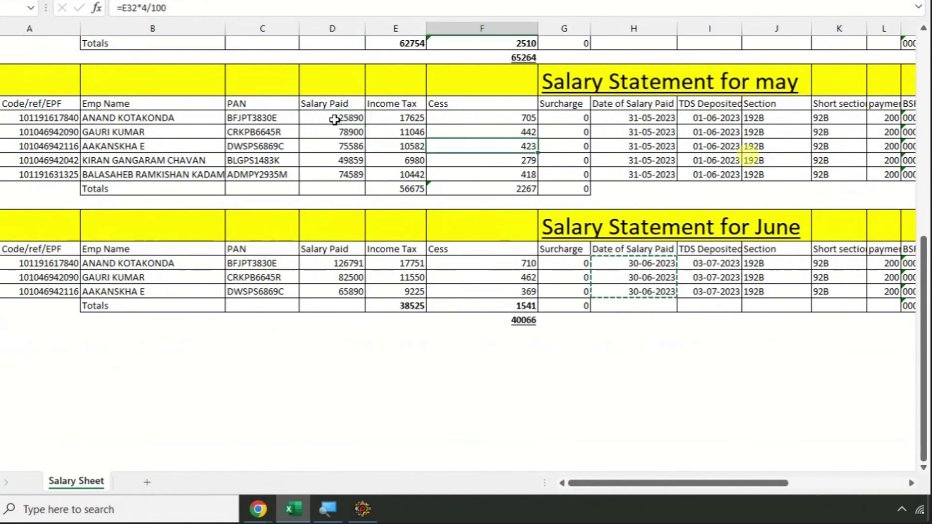
{"action": "scroll", "coordinate": [335, 120], "scroll_direction": "up", "scroll_amount": 5}
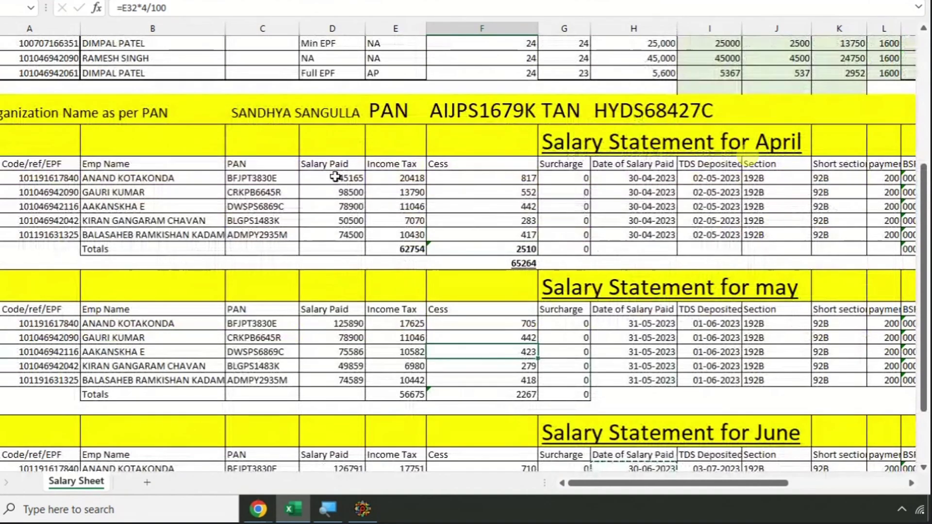
{"action": "left_click_drag", "start_coordinate": [335, 178], "coordinate": [340, 237]}
{"action": "key", "text": "Right"}
{"action": "key", "text": "Right"}
{"action": "key", "text": "Down"}
{"action": "key", "text": "Down"}
{"action": "key", "text": "Down"}
{"action": "key", "text": "Down"}
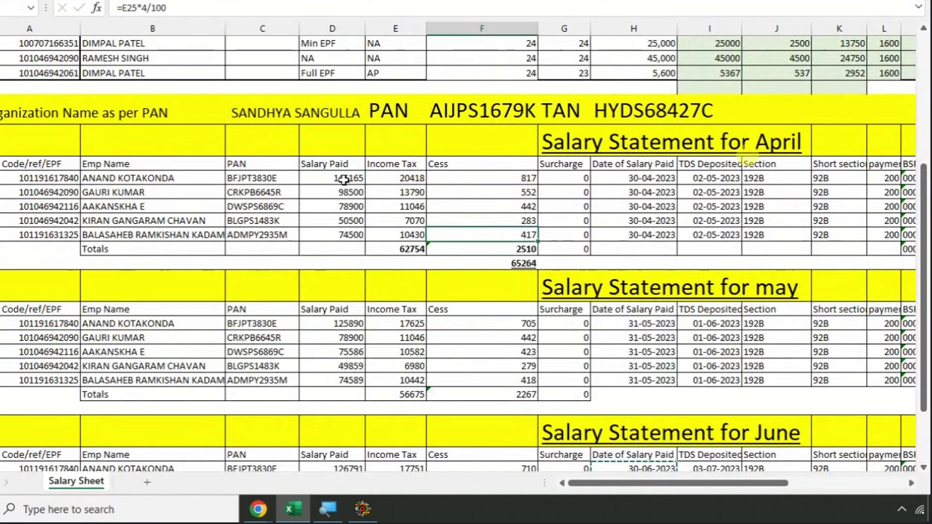
{"action": "left_click", "coordinate": [344, 180]}
{"action": "mouse_move", "coordinate": [335, 177]}
{"action": "left_mouse_down"}
{"action": "mouse_move", "coordinate": [335, 237]}
{"action": "mouse_move", "coordinate": [337, 179]}
{"action": "left_mouse_up"}
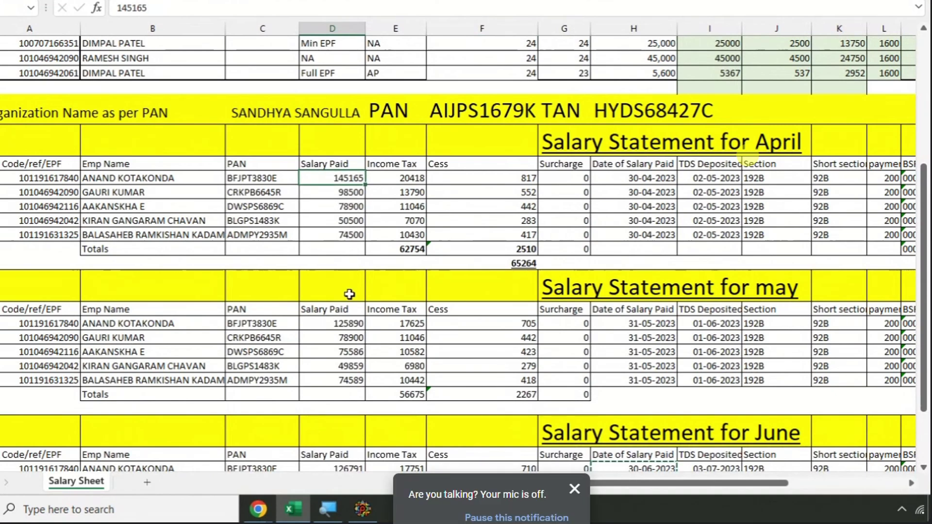
- Copy April and May Salary Paid together into Amount Paid, dismissing the not-enough-rows message
{"action": "left_click", "coordinate": [446, 199]}
{"action": "left_click", "coordinate": [342, 178], "text": "ctrl"}
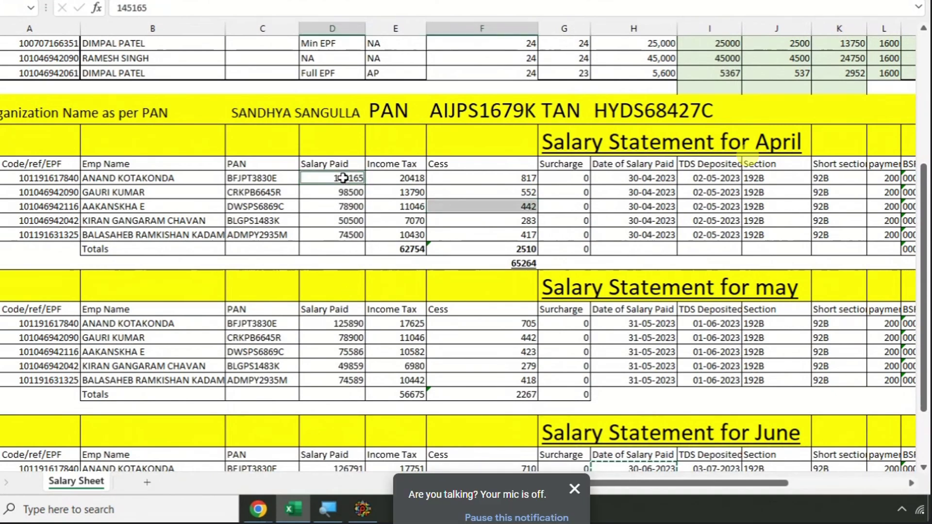
{"action": "left_click", "coordinate": [344, 194]}
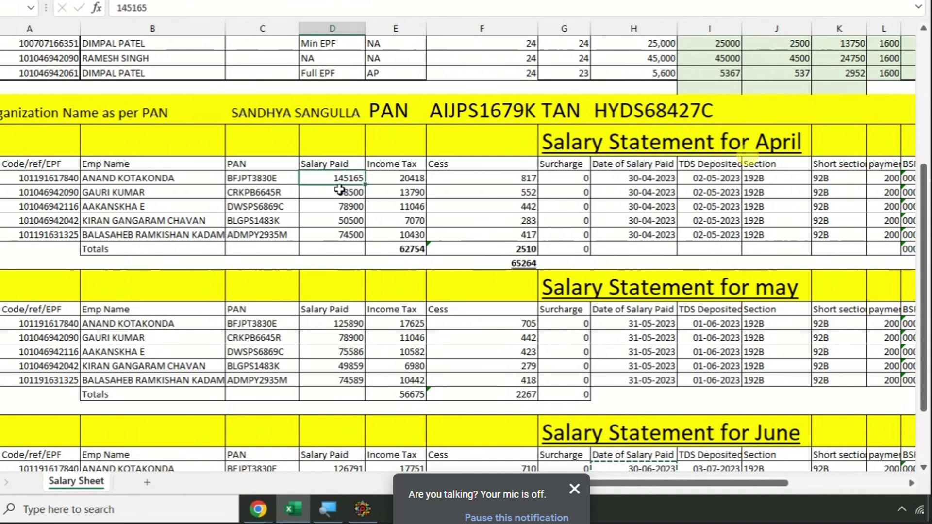
{"action": "left_click_drag", "start_coordinate": [339, 188], "coordinate": [341, 232]}
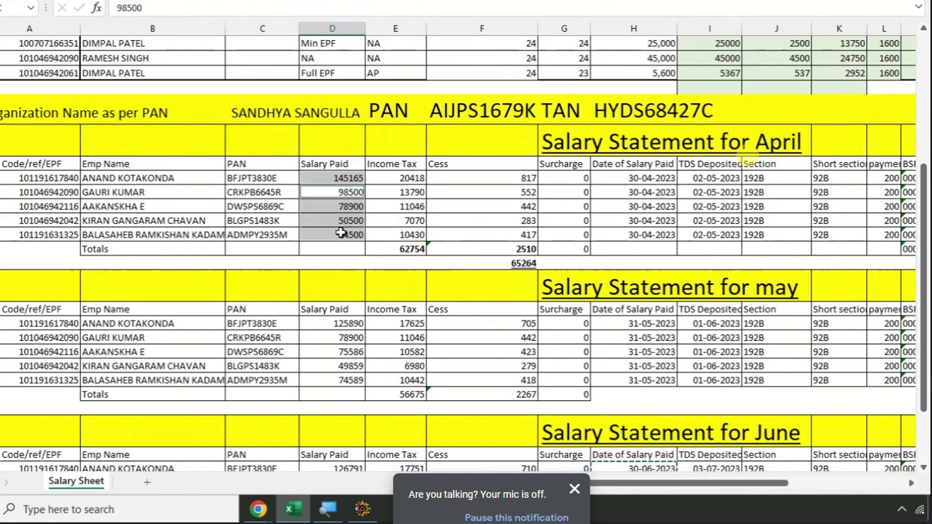
{"action": "left_click_drag", "start_coordinate": [346, 325], "coordinate": [348, 376]}
{"action": "scroll", "coordinate": [429, 268], "scroll_direction": "down", "scroll_amount": 3}
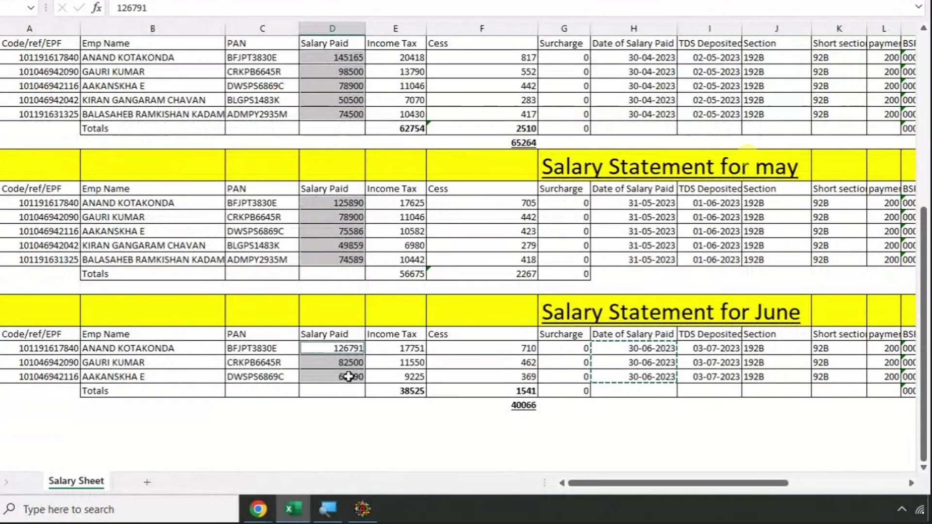
{"action": "key", "text": "ctrl+c"}
{"action": "key", "text": "alt+Tab"}
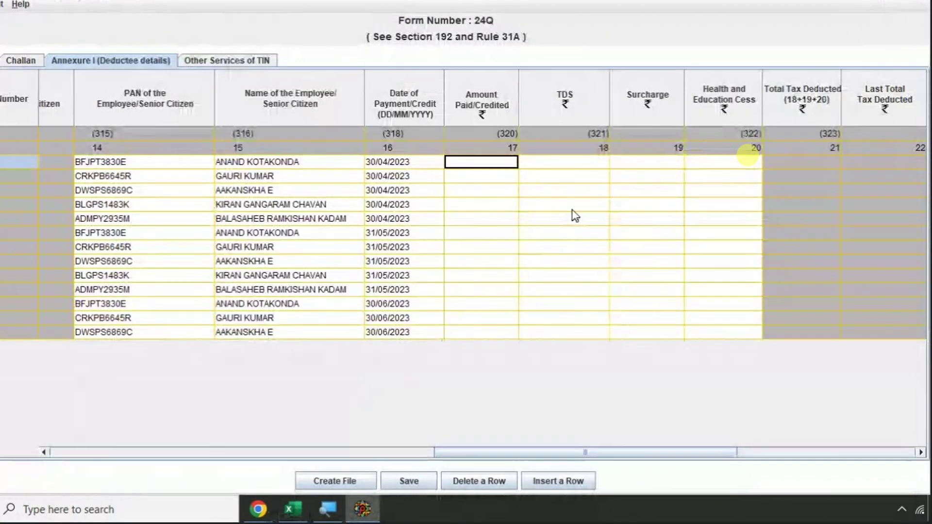
{"action": "key", "text": "ctrl+v"}
{"action": "left_click", "coordinate": [443, 273]}
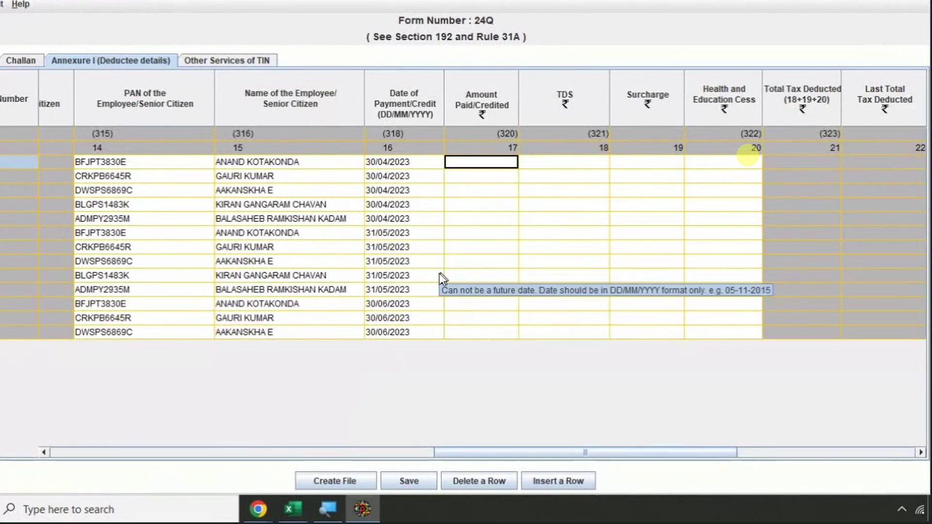
- Paste the April Salary Paid amounts into Amount Paid/Credited for rows 1–5
{"action": "key", "text": "alt+Tab"}
{"action": "scroll", "coordinate": [367, 182], "scroll_direction": "up", "scroll_amount": 3}
{"action": "scroll", "coordinate": [369, 182], "scroll_direction": "down", "scroll_amount": 6}
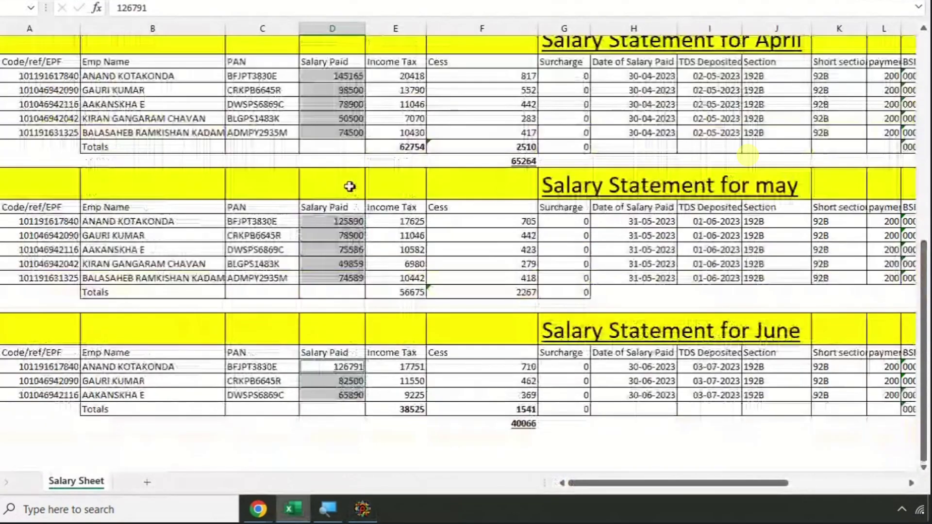
{"action": "scroll", "coordinate": [385, 194], "scroll_direction": "up", "scroll_amount": 5}
{"action": "left_click", "coordinate": [396, 163]}
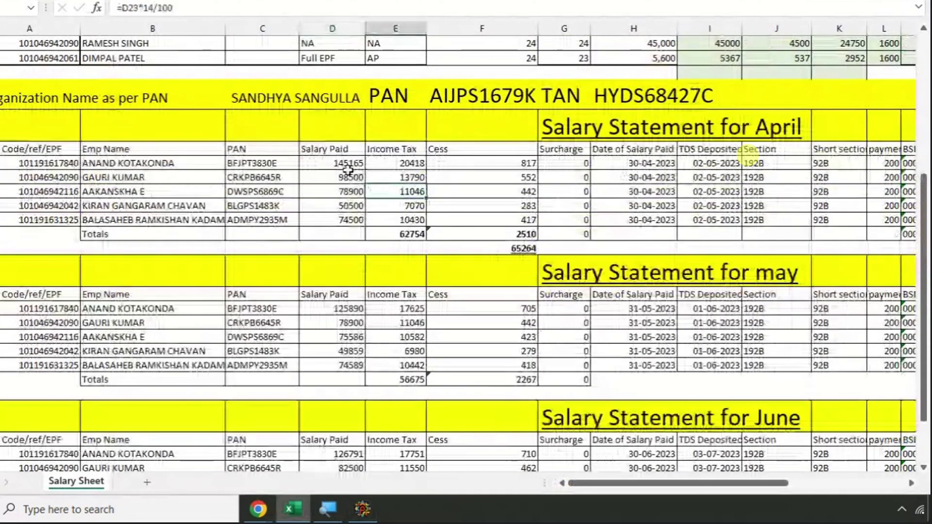
{"action": "left_click_drag", "start_coordinate": [340, 163], "coordinate": [348, 219]}
{"action": "key", "text": "alt+Tab"}
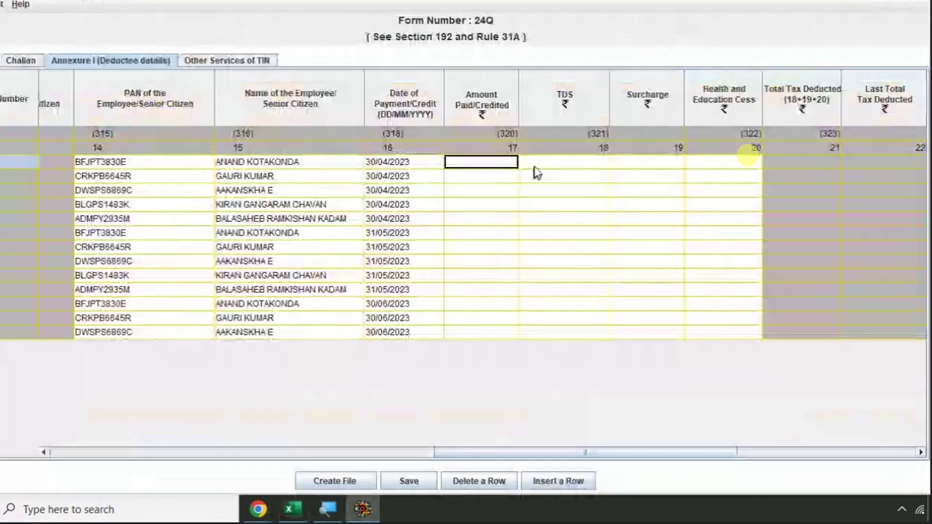
{"action": "key", "text": "ctrl+v"}
{"action": "left_click", "coordinate": [490, 233]}
- Paste the May Salary Paid amounts into Amount Paid/Credited rows 6 to 10
{"action": "key", "text": "alt+Tab"}
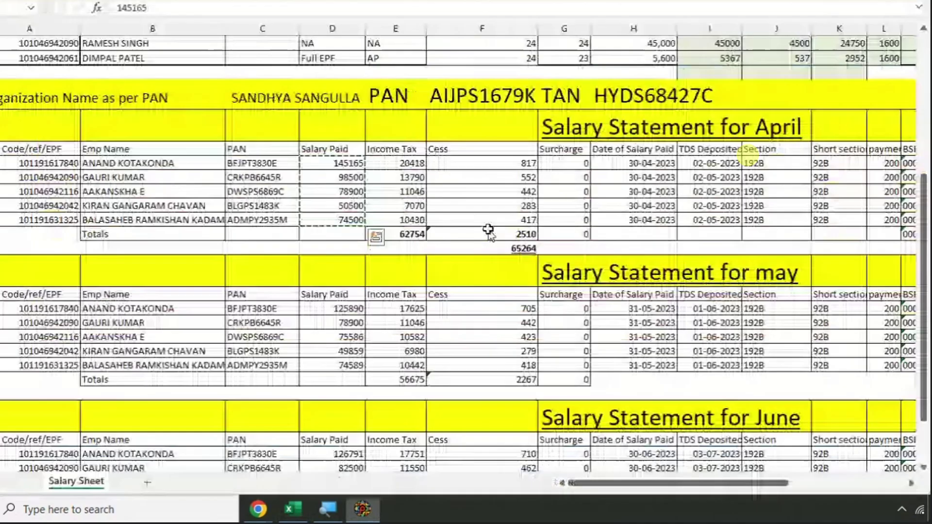
{"action": "left_click_drag", "start_coordinate": [352, 309], "coordinate": [345, 365]}
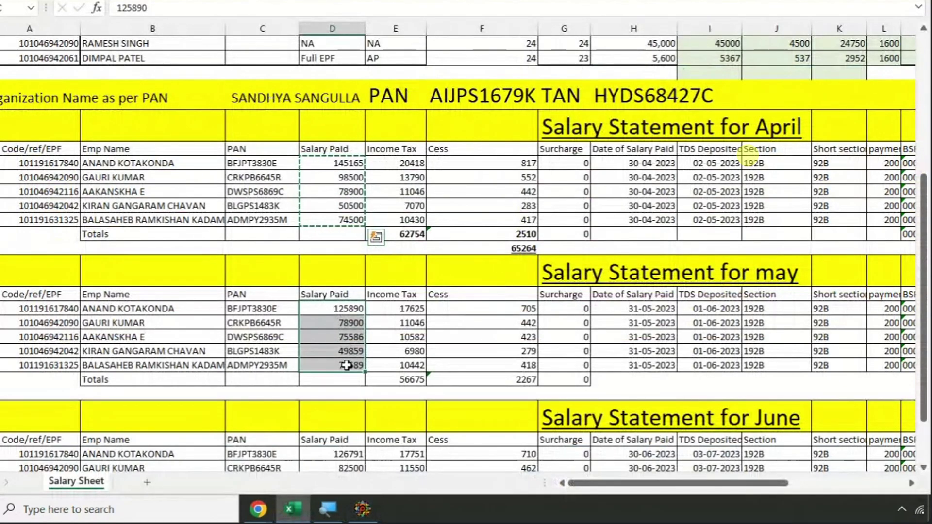
{"action": "key", "text": "ctrl+c"}
{"action": "key", "text": "alt+Tab"}
{"action": "key", "text": "ctrl+v"}
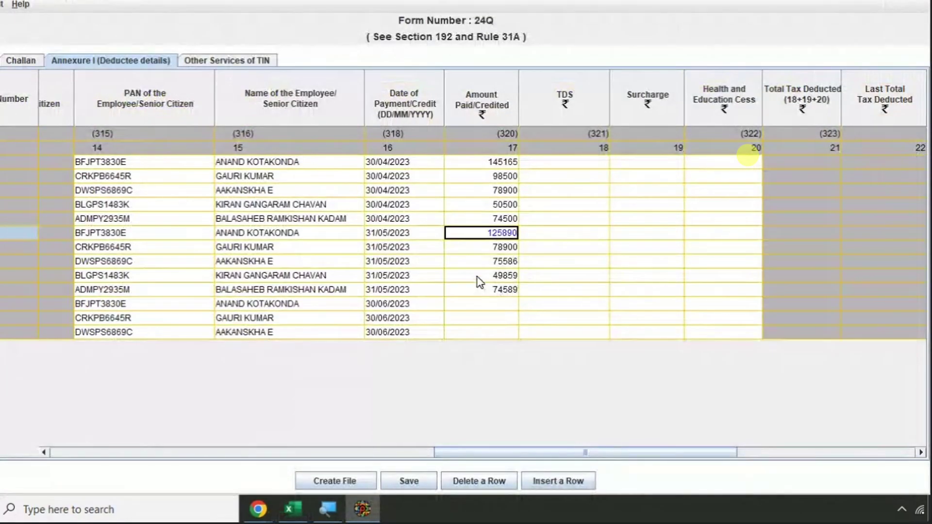
{"action": "left_click", "coordinate": [481, 289]}
{"action": "left_click", "coordinate": [480, 304]}
- Paste the June Salary Paid amounts into Amount Paid/Credited rows 11 to 13
{"action": "key", "text": "alt+Tab"}
{"action": "scroll", "coordinate": [341, 314], "scroll_direction": "down", "scroll_amount": 4}
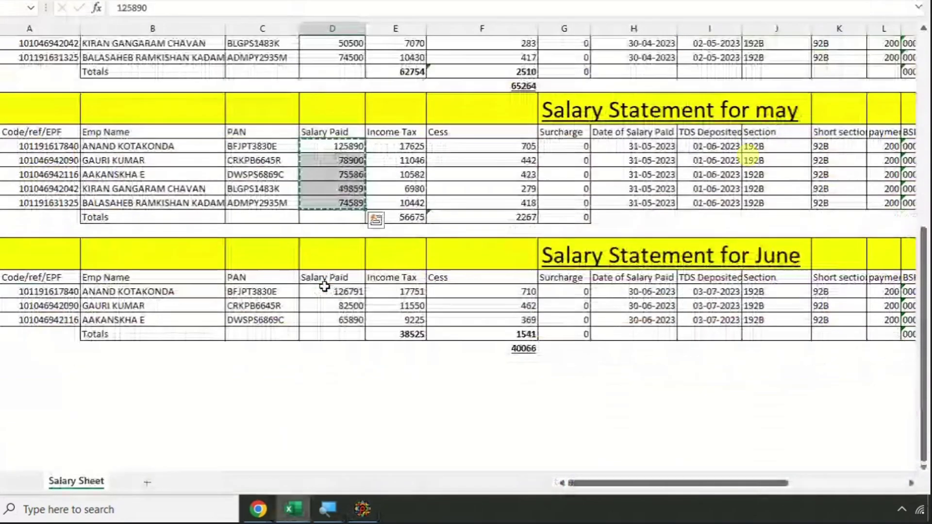
{"action": "left_click_drag", "start_coordinate": [346, 291], "coordinate": [350, 319]}
{"action": "key", "text": "ctrl+c"}
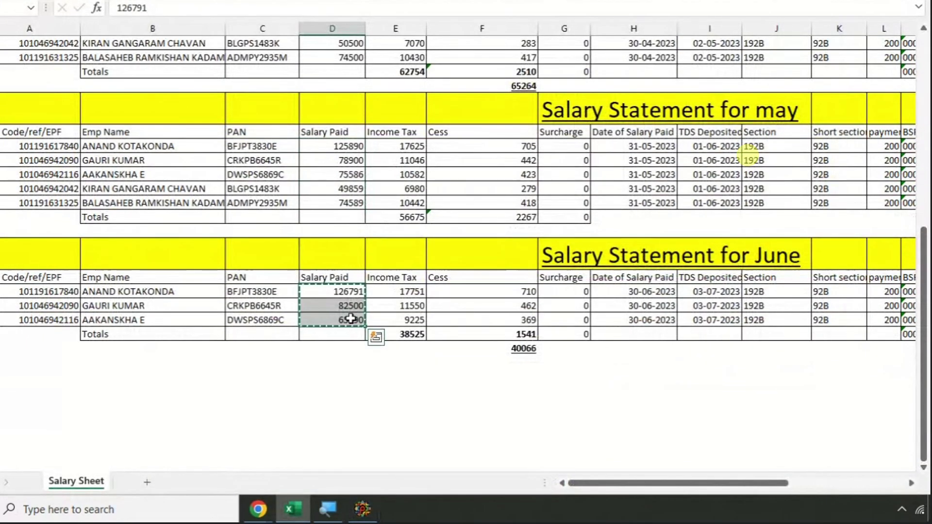
{"action": "key", "text": "alt+Tab"}
{"action": "key", "text": "ctrl+v"}
- Copy the April Income Tax amounts for the first row's TDS cell
{"action": "left_click", "coordinate": [563, 164]}
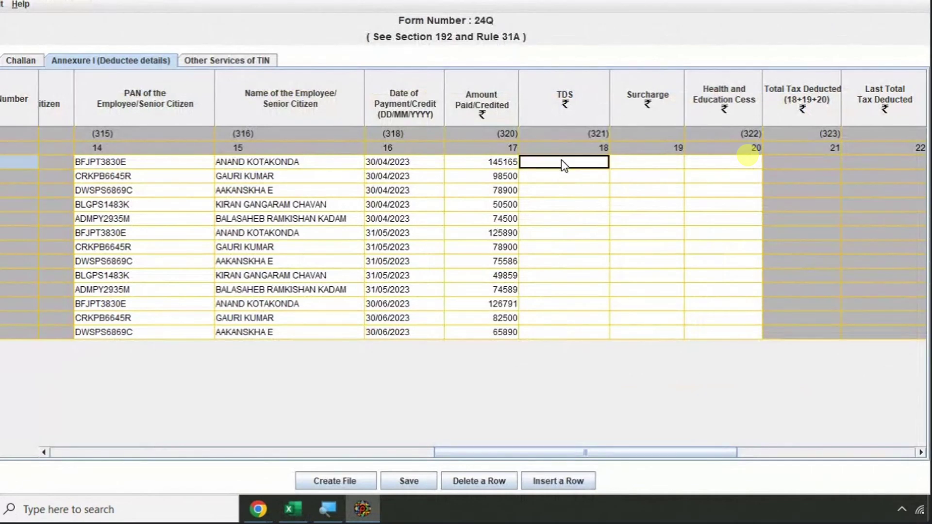
{"action": "key", "text": "alt+Tab"}
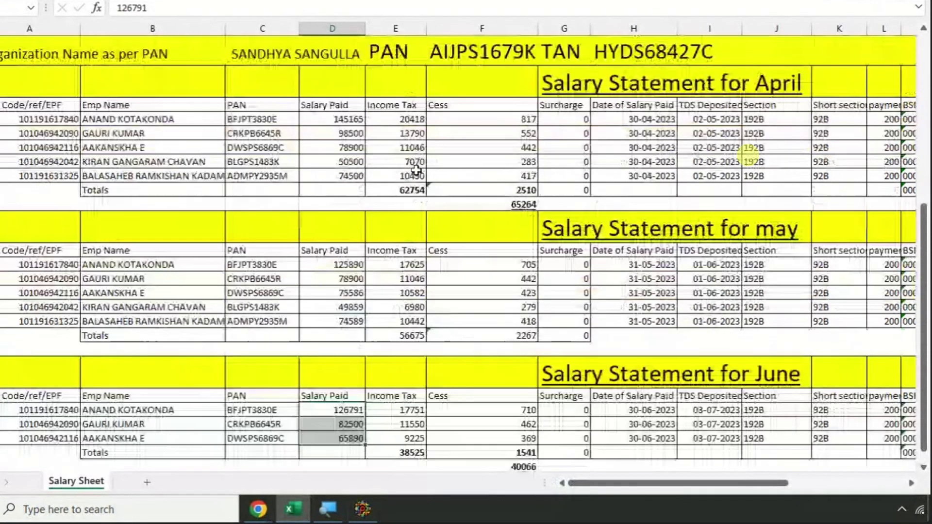
{"action": "left_click_drag", "start_coordinate": [407, 119], "coordinate": [403, 176]}
{"action": "key", "text": "ctrl+c"}
- Paste April Income Tax 20418, 13790, 11046, 7070 and 10430 into TDS rows 1–5
{"action": "key", "text": "alt+Tab"}
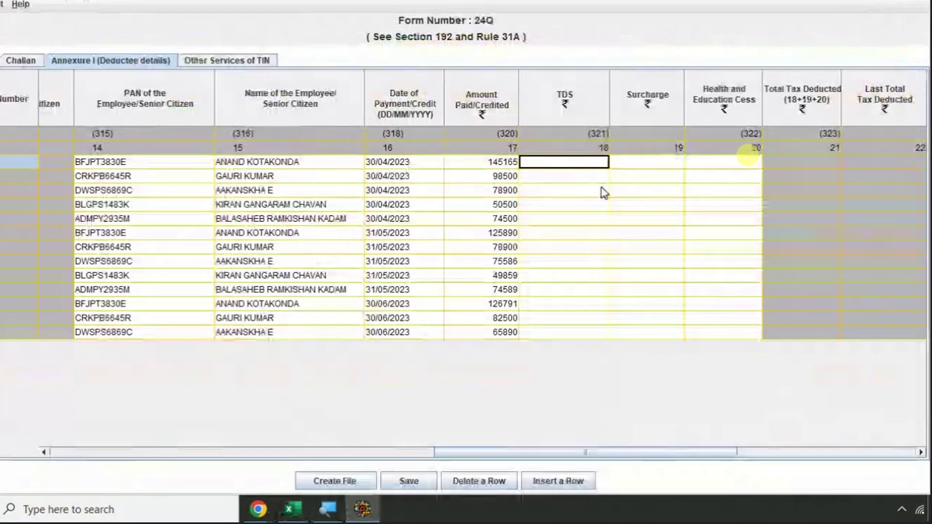
{"action": "key", "text": "ctrl+v"}
{"action": "left_click", "coordinate": [572, 233]}
- Copy the May Income Tax amounts and begin editing the row 6 TDS cell
{"action": "key", "text": "alt+Tab"}
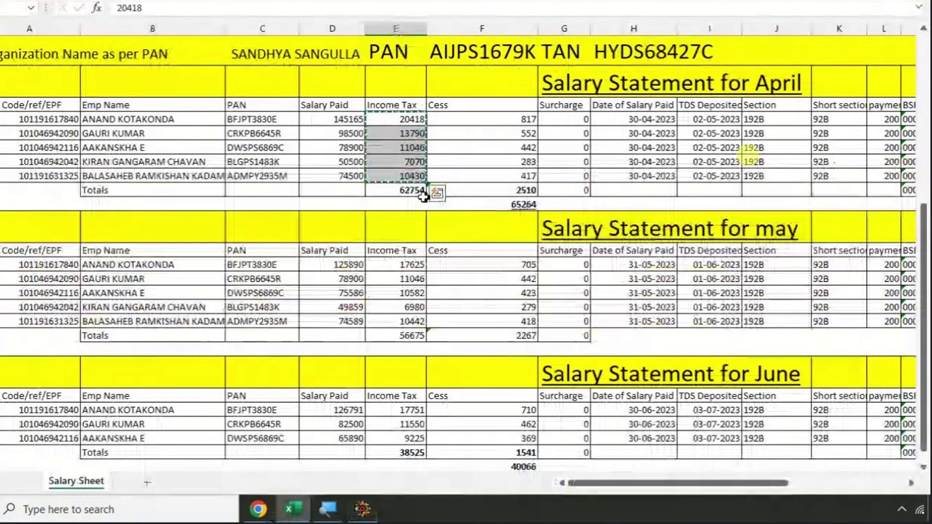
{"action": "left_click", "coordinate": [394, 266]}
{"action": "left_click_drag", "start_coordinate": [391, 276], "coordinate": [408, 322]}
{"action": "key", "text": "ctrl+c"}
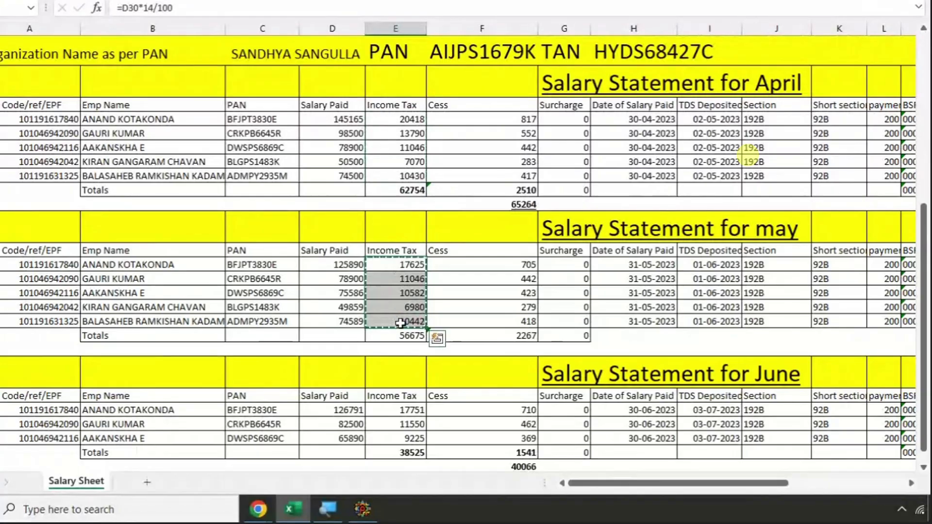
{"action": "key", "text": "alt+Tab"}
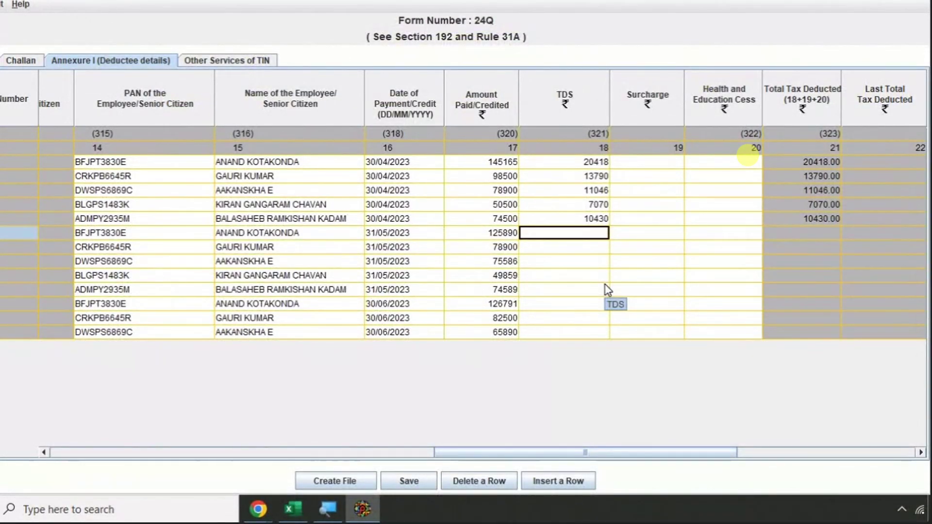
{"action": "key", "text": "F2"}
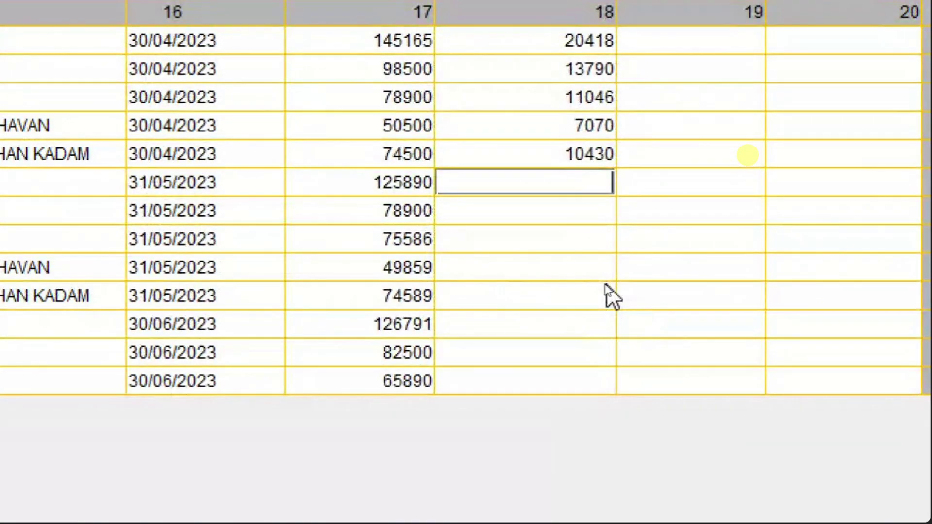
{"action": "key", "text": "Up"}
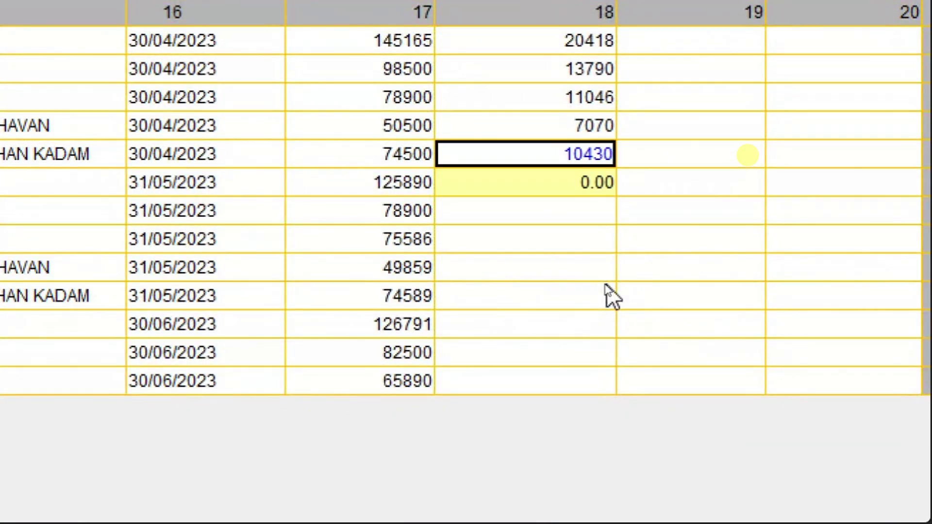
{"action": "key", "text": "Up"}
{"action": "key", "text": "Up"}
{"action": "key", "text": "Up"}
{"action": "key", "text": "Up"}
{"action": "key", "text": "Left"}
{"action": "key", "text": "Left"}
{"action": "key", "text": "Left"}
{"action": "key", "text": "Left"}
{"action": "key", "text": "Left"}
{"action": "key", "text": "Left"}
{"action": "key", "text": "Left"}
{"action": "key", "text": "Left"}
{"action": "key", "text": "Left"}
{"action": "key", "text": "Left"}
{"action": "key", "text": "Left"}
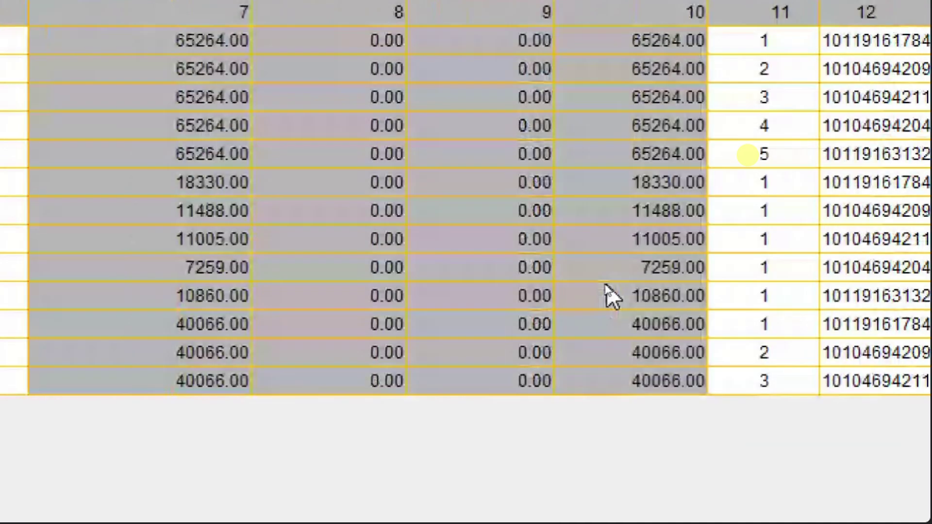
{"action": "key", "text": "Left"}
{"action": "key", "text": "Left"}
{"action": "key", "text": "Left"}
{"action": "key", "text": "Left"}
{"action": "key", "text": "Left"}
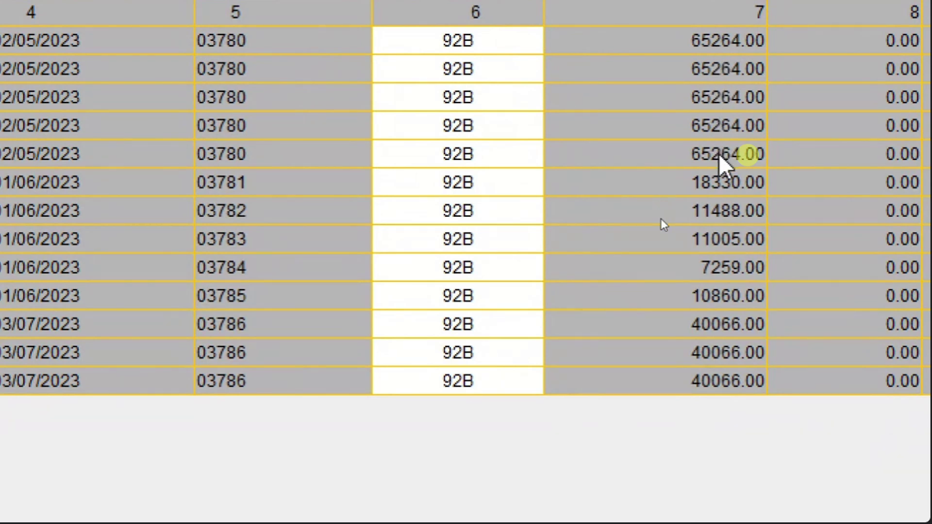
{"action": "left_click", "coordinate": [709, 45]}
{"action": "key", "text": "Right"}
{"action": "key", "text": "Right"}
{"action": "key", "text": "Right"}
{"action": "key", "text": "Right"}
{"action": "key", "text": "Right"}
{"action": "key", "text": "Right"}
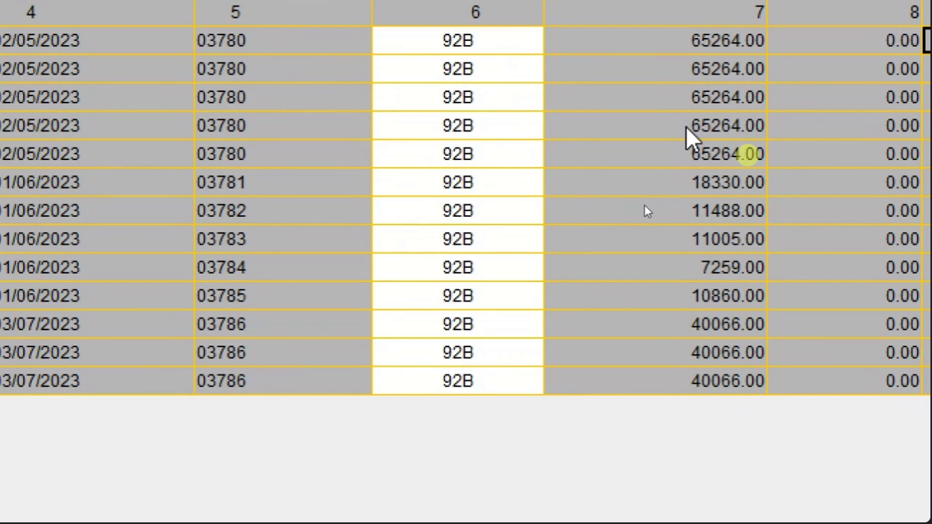
{"action": "key", "text": "Right"}
{"action": "key", "text": "Right"}
{"action": "key", "text": "Right"}
{"action": "key", "text": "Right"}
{"action": "key", "text": "Right"}
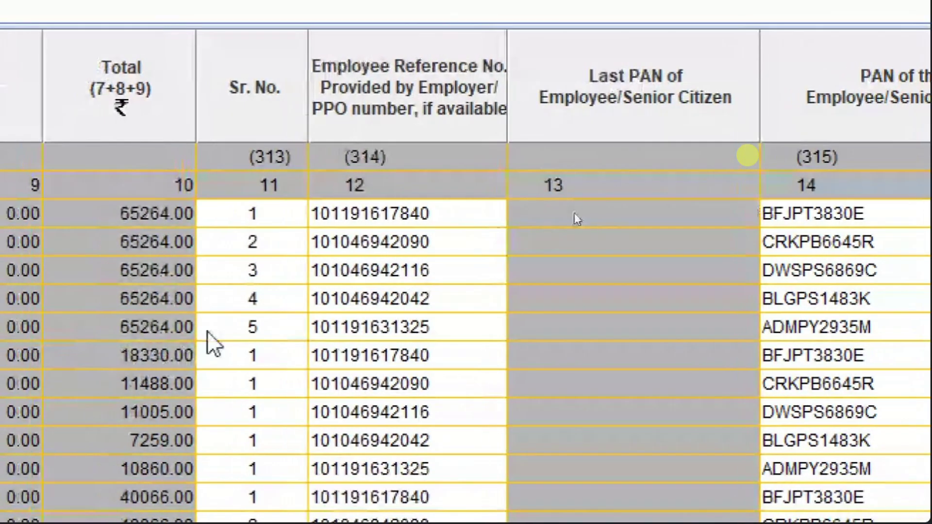
- Compare challan 1's TDS 62754 and cess 2510 with the salary sheet's 65264 April total
{"action": "left_click", "coordinate": [409, 218]}
{"action": "left_click", "coordinate": [20, 60]}
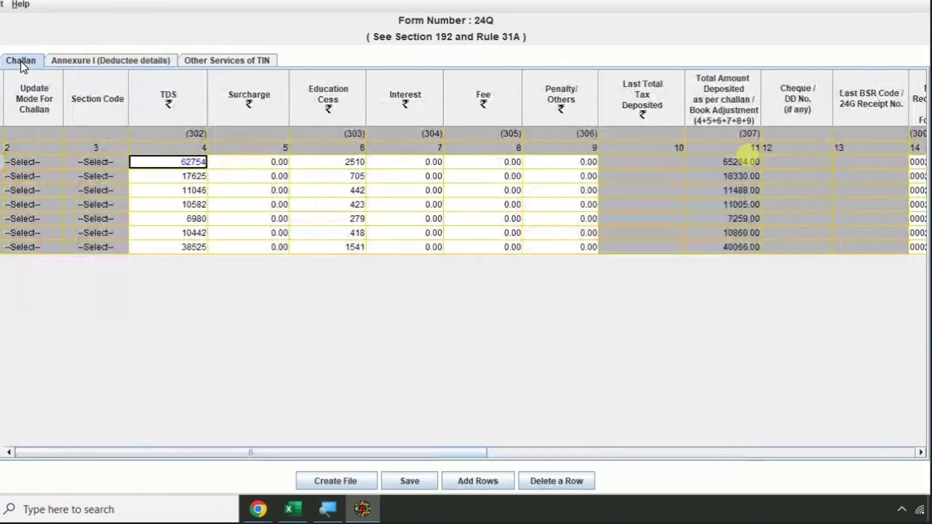
{"action": "key", "text": "shift+Tab"}
{"action": "key", "text": "shift+Tab"}
{"action": "left_click", "coordinate": [183, 165]}
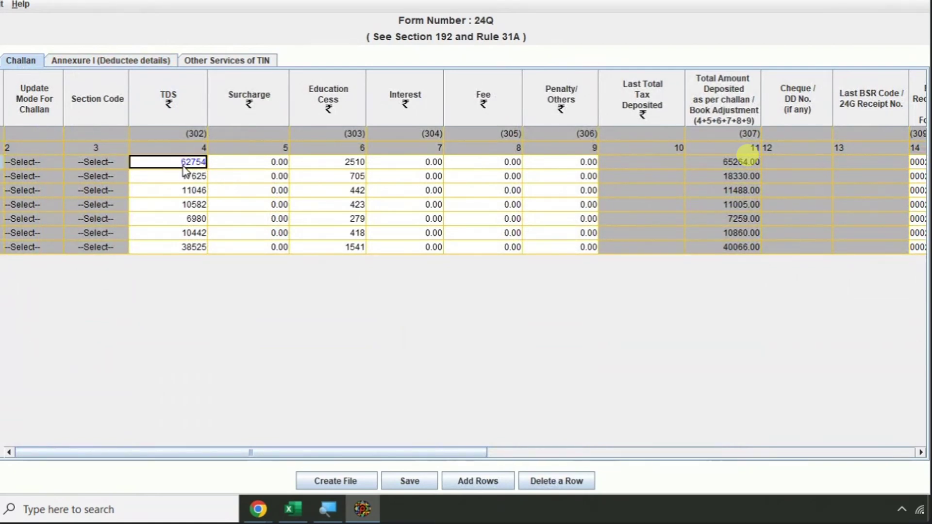
{"action": "left_click", "coordinate": [327, 166]}
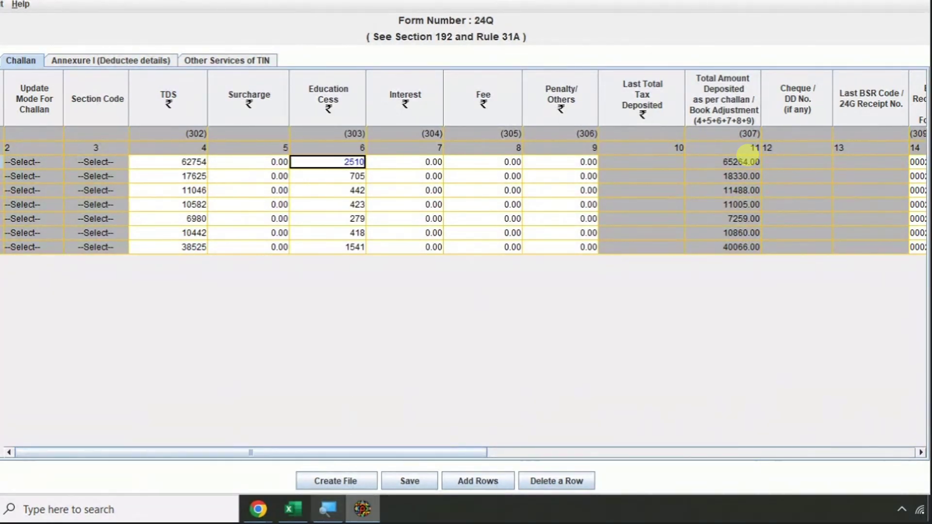
{"action": "left_click", "coordinate": [292, 508]}
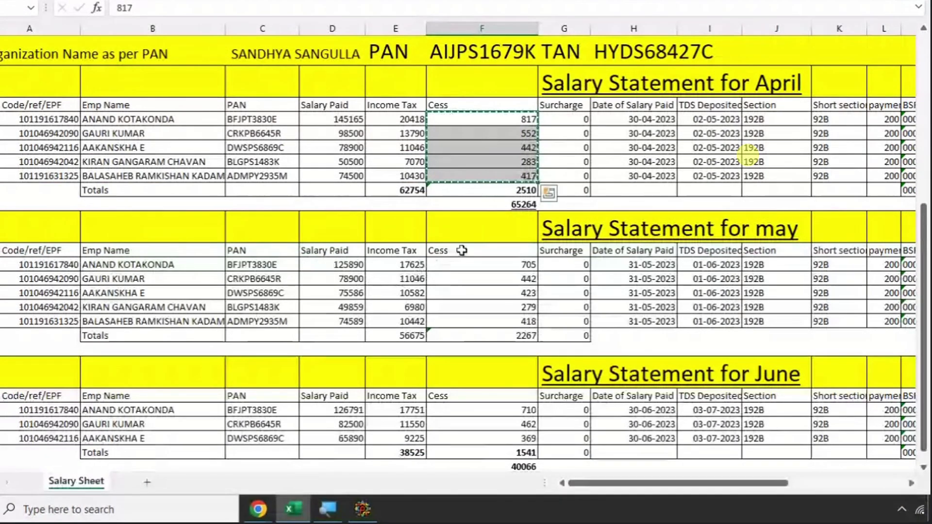
{"action": "left_click", "coordinate": [510, 204]}
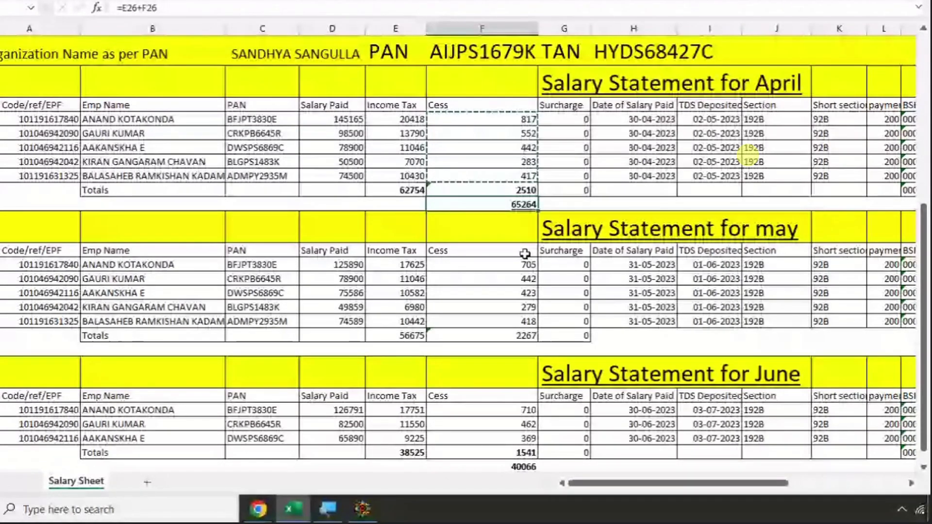
{"action": "key", "text": "alt+Tab"}
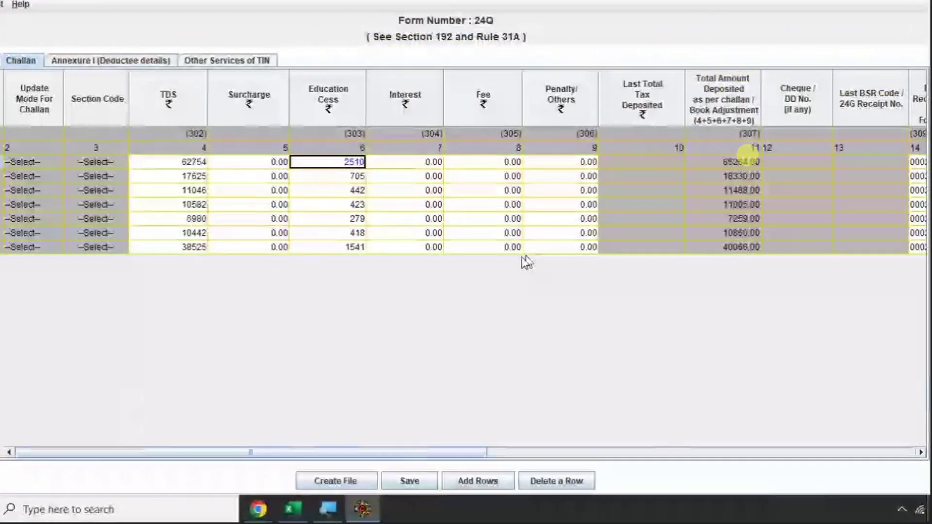
- Paste the May Income Tax amounts, 17625 to 10442, into TDS for the May rows
{"action": "left_click", "coordinate": [165, 67]}
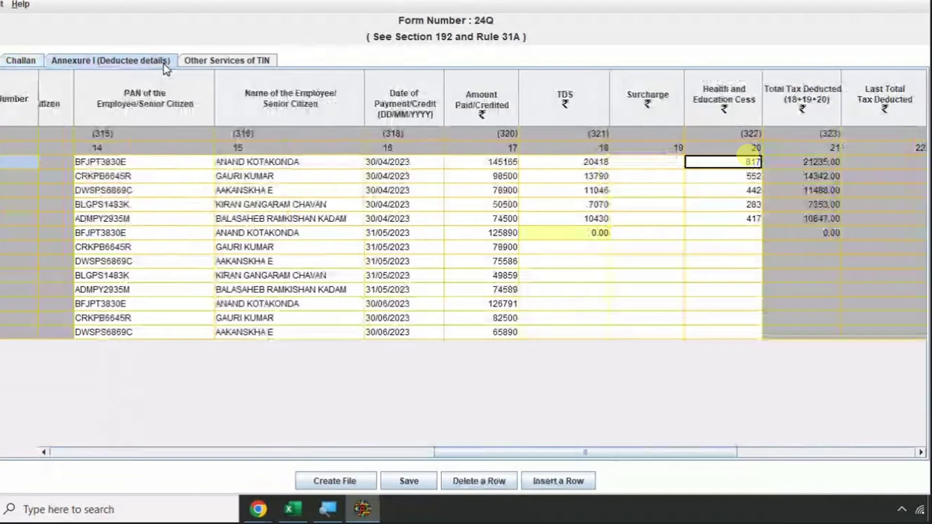
{"action": "left_click", "coordinate": [580, 235]}
{"action": "key", "text": "alt+Tab"}
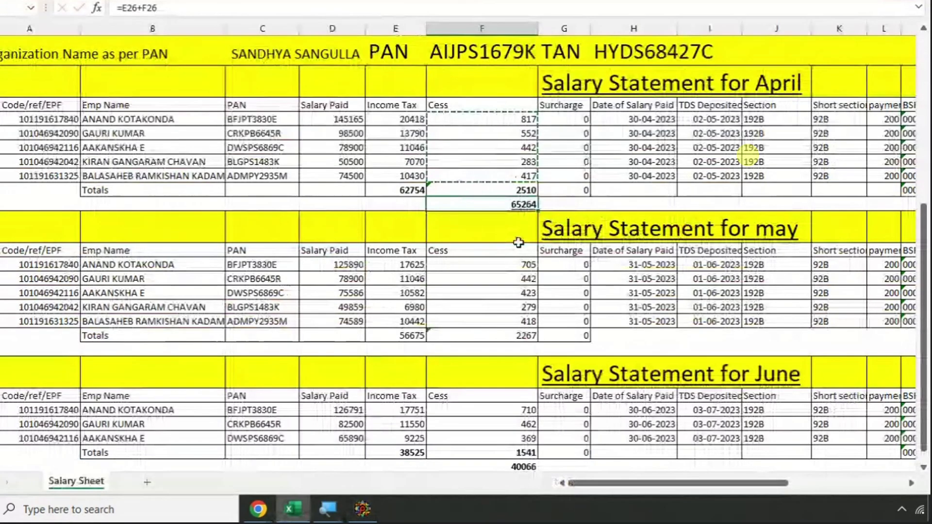
{"action": "left_click_drag", "start_coordinate": [399, 271], "coordinate": [403, 314]}
{"action": "key", "text": "alt+Tab"}
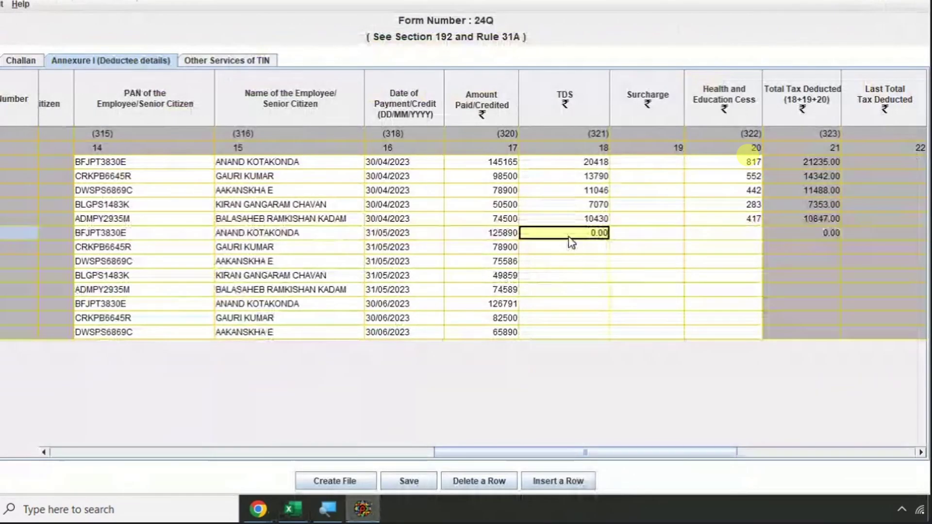
{"action": "key", "text": "ctrl+v"}
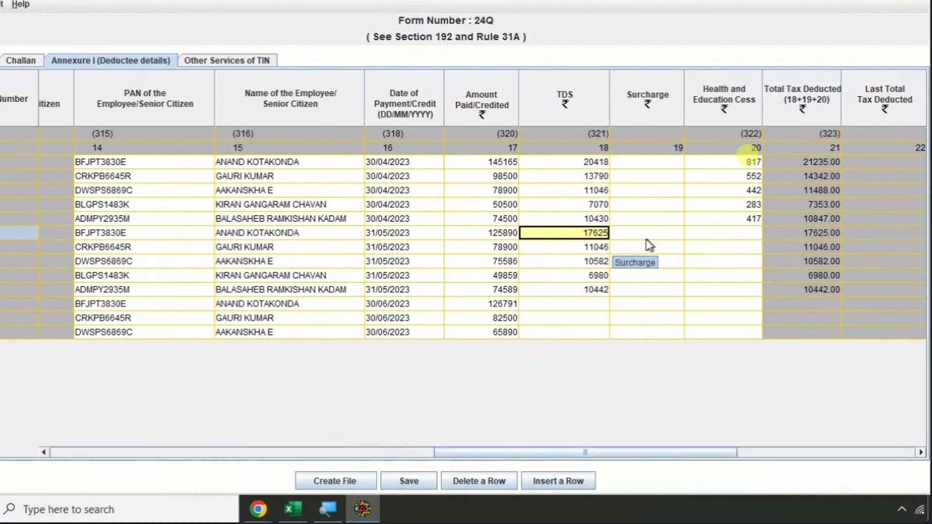
- Paste the May Cess amounts into the cess column of the May rows
{"action": "key", "text": "alt+Tab"}
{"action": "left_click_drag", "start_coordinate": [522, 267], "coordinate": [516, 322]}
{"action": "key", "text": "ctrl+c"}
{"action": "key", "text": "alt+Tab"}
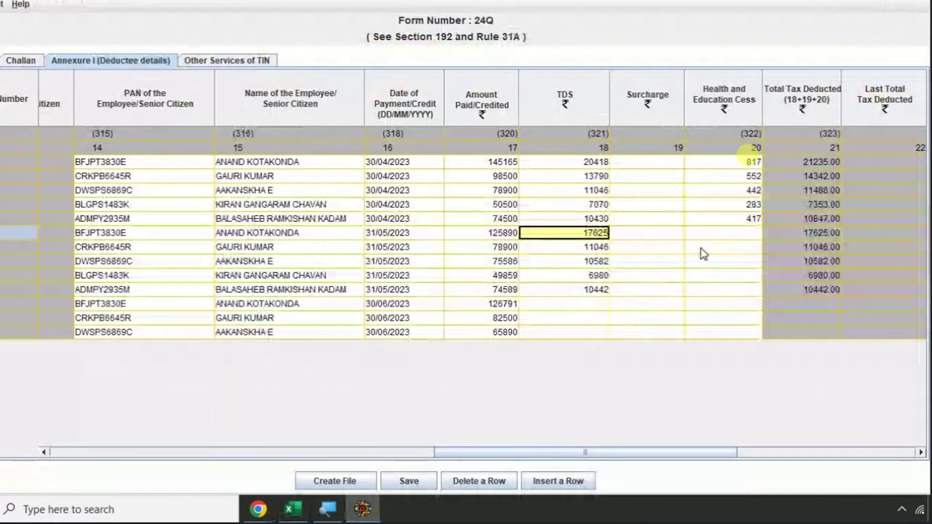
{"action": "left_click", "coordinate": [716, 232]}
{"action": "key", "text": "ctrl+v"}
- Paste the June Income Tax amounts 17751, 11550 and 9225 into TDS for the June rows
{"action": "left_click", "coordinate": [585, 306]}
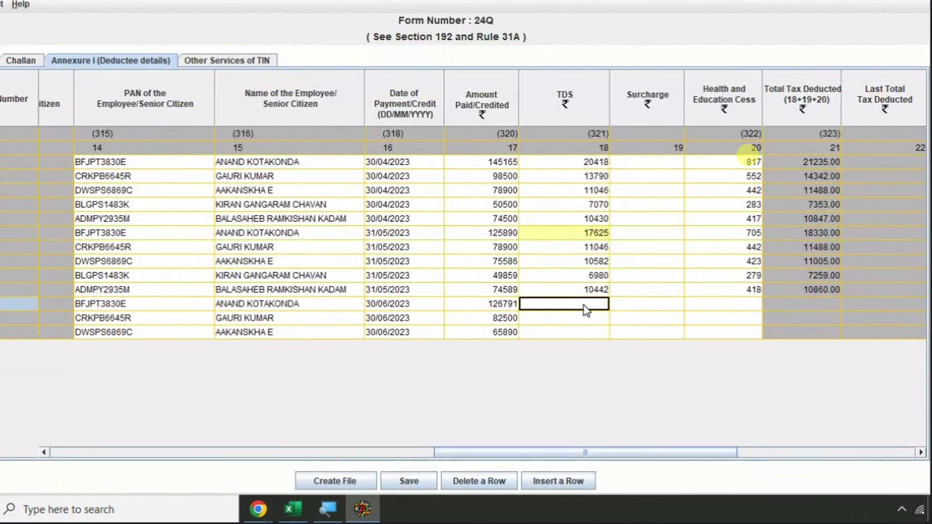
{"action": "key", "text": "alt+Tab"}
{"action": "scroll", "coordinate": [510, 271], "scroll_direction": "down", "scroll_amount": 3}
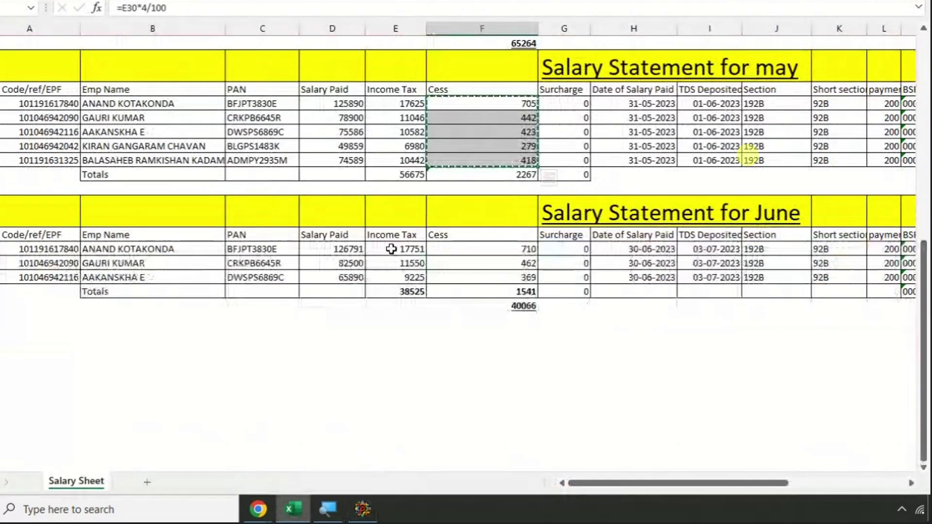
{"action": "left_click_drag", "start_coordinate": [391, 249], "coordinate": [390, 277]}
{"action": "key", "text": "ctrl+c"}
{"action": "key", "text": "alt+Tab"}
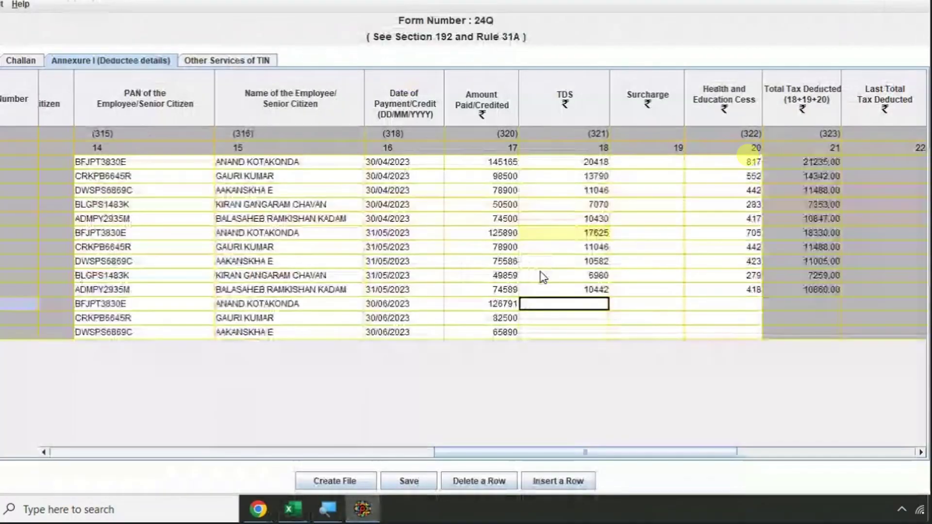
{"action": "key", "text": "ctrl+v"}
- Paste the June cess amounts 710, 462 and 369 into the June rows' cess column
{"action": "left_click", "coordinate": [733, 304]}
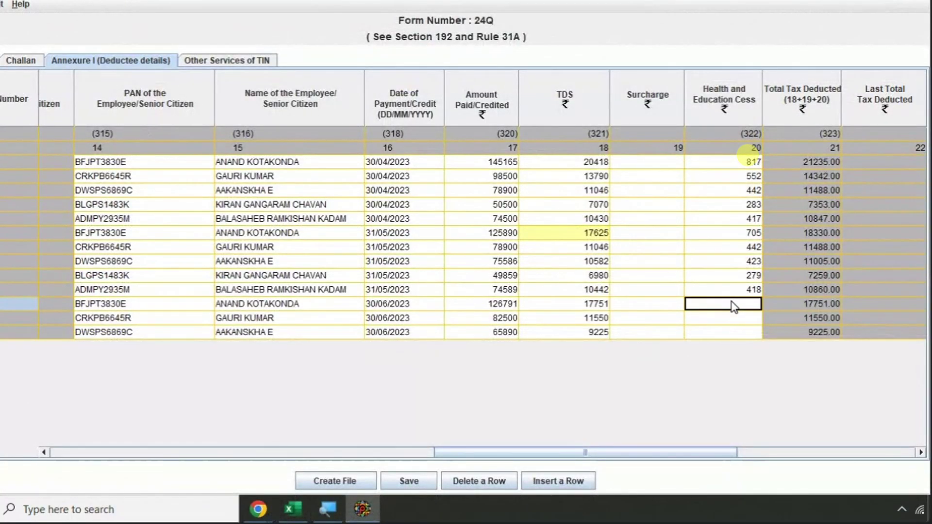
{"action": "key", "text": "alt+Tab"}
{"action": "left_click_drag", "start_coordinate": [526, 249], "coordinate": [522, 282]}
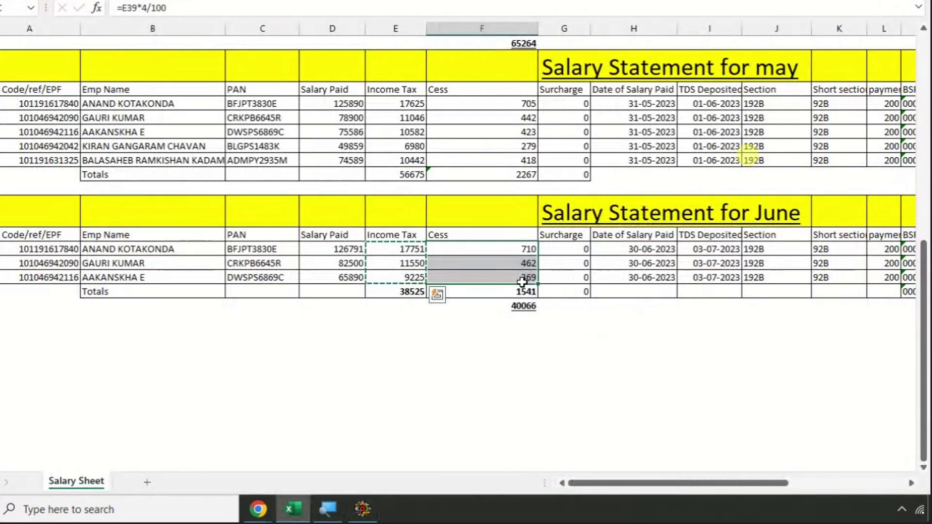
{"action": "key", "text": "ctrl+c"}
{"action": "key", "text": "alt+Tab"}
{"action": "key", "text": "ctrl+v"}
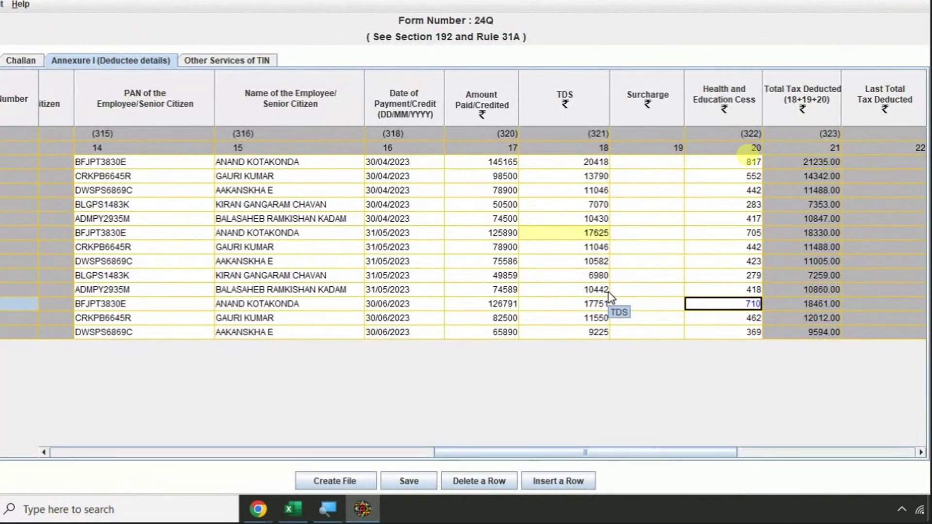
{"action": "key", "text": "Up"}
{"action": "key", "text": "Up"}
{"action": "key", "text": "Up"}
{"action": "key", "text": "Up"}
{"action": "key", "text": "Up"}
{"action": "key", "text": "Up"}
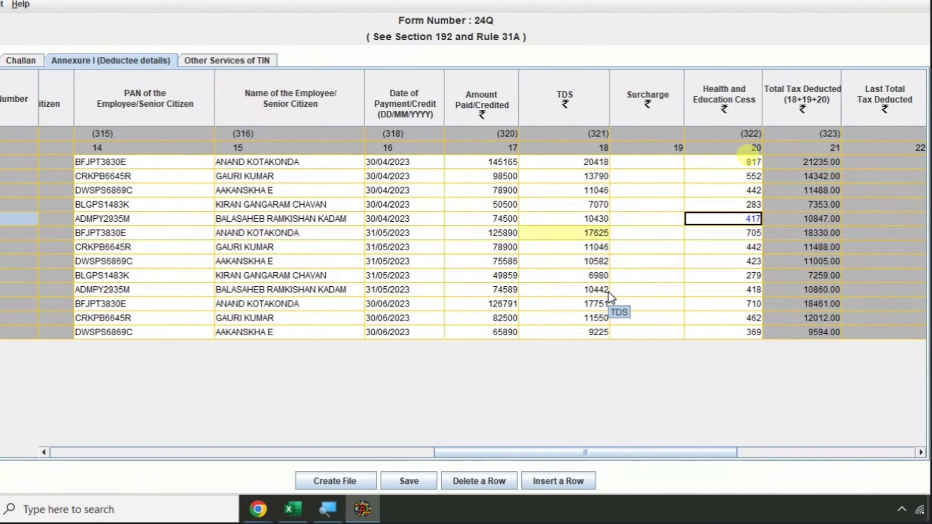
{"action": "key", "text": "Left"}
{"action": "key", "text": "Left"}
{"action": "key", "text": "Left"}
{"action": "key", "text": "Left"}
{"action": "key", "text": "Left"}
{"action": "key", "text": "Left"}
{"action": "key", "text": "Left"}
{"action": "key", "text": "Left"}
{"action": "key", "text": "Left"}
{"action": "key", "text": "Left"}
{"action": "key", "text": "Left"}
{"action": "key", "text": "Left"}
{"action": "key", "text": "Left"}
{"action": "key", "text": "Left"}
{"action": "key", "text": "Left"}
{"action": "key", "text": "Left"}
{"action": "key", "text": "Left"}
{"action": "key", "text": "Left"}
{"action": "key", "text": "Left"}
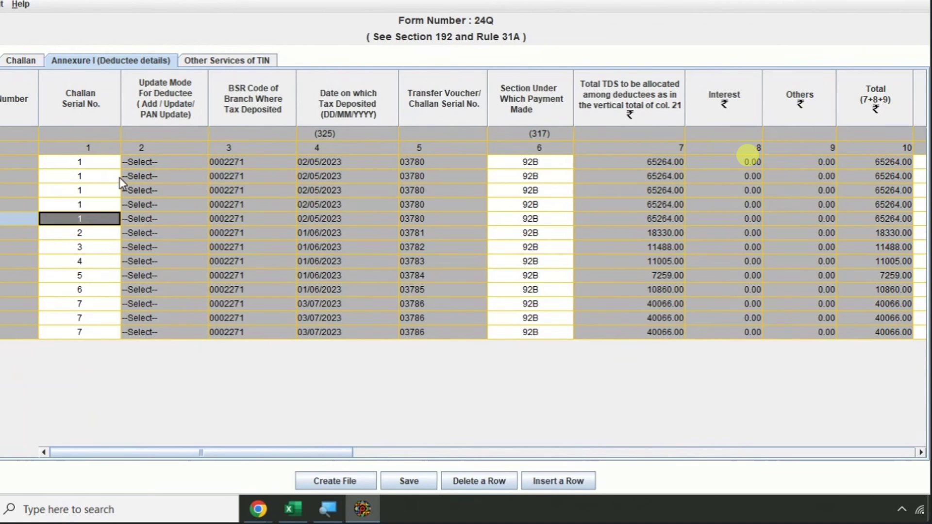
- Enter a surcharge of 0 in every deductee row from row 1 to row 13
{"action": "left_click", "coordinate": [235, 236]}
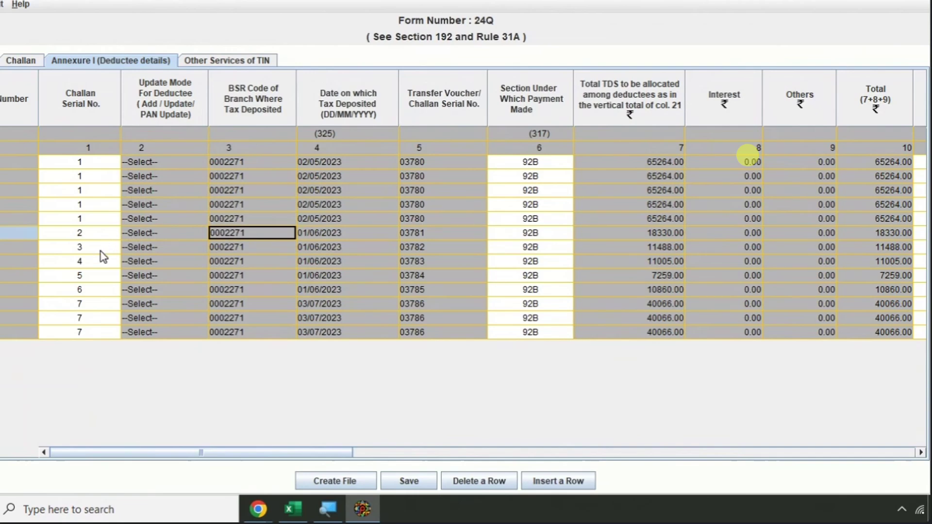
{"action": "key", "text": "Tab"}
{"action": "key", "text": "Tab"}
{"action": "key", "text": "Tab"}
{"action": "key", "text": "Tab"}
{"action": "key", "text": "Tab"}
{"action": "key", "text": "Tab"}
{"action": "key", "text": "Tab"}
{"action": "key", "text": "Tab"}
{"action": "key", "text": "Tab"}
{"action": "key", "text": "Tab"}
{"action": "key", "text": "Tab"}
{"action": "key", "text": "Tab"}
{"action": "key", "text": "Tab"}
{"action": "key", "text": "Tab"}
{"action": "key", "text": "Tab"}
{"action": "key", "text": "Tab"}
{"action": "key", "text": "Tab"}
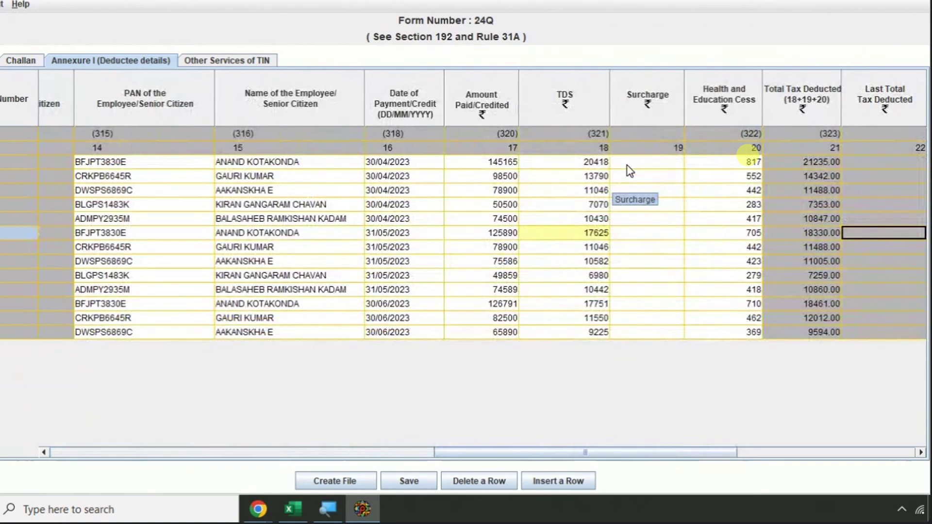
{"action": "left_click", "coordinate": [632, 163]}
{"action": "type", "text": "0000"}
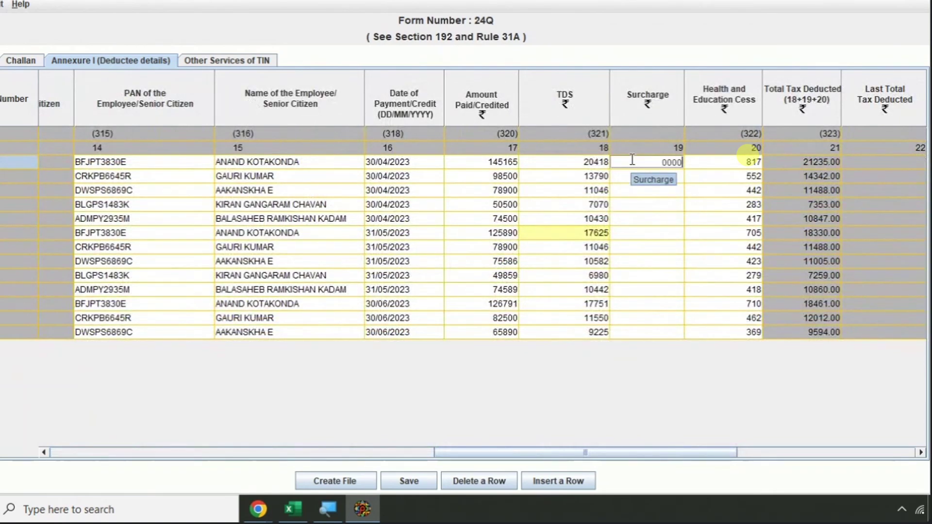
{"action": "type", "text": " 0"}
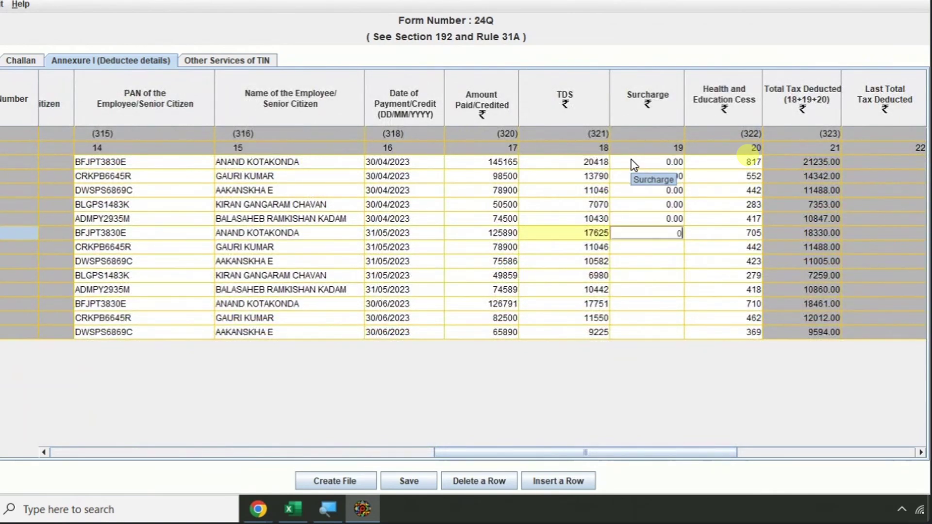
{"action": "type", "text": " 0 0 0 0 0 0 0 0 0 0"}
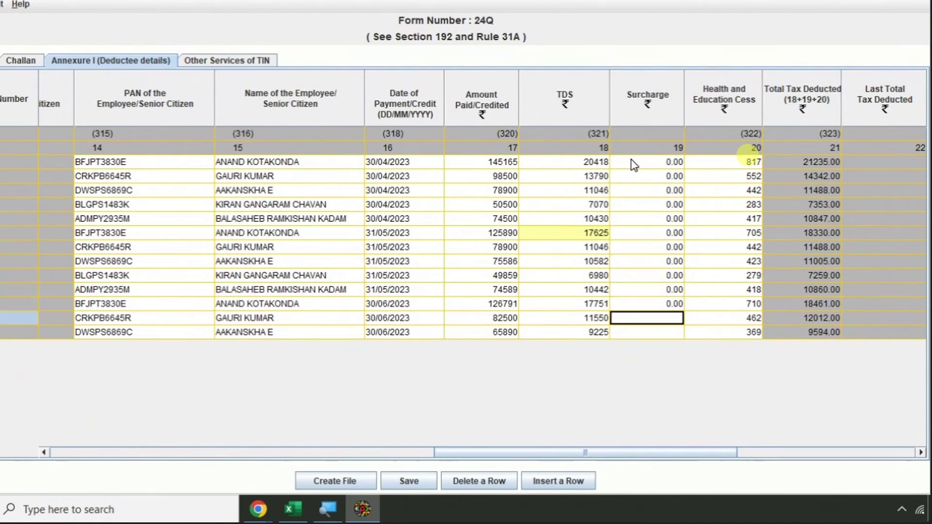
{"action": "key", "text": "Up"}
{"action": "key", "text": "Up"}
{"action": "key", "text": "Up"}
{"action": "key", "text": "Up"}
{"action": "key", "text": "Up"}
{"action": "key", "text": "Up"}
{"action": "key", "text": "Up"}
{"action": "key", "text": "Up"}
{"action": "key", "text": "Up"}
{"action": "key", "text": "Up"}
{"action": "key", "text": "Up"}
{"action": "key", "text": "Up"}
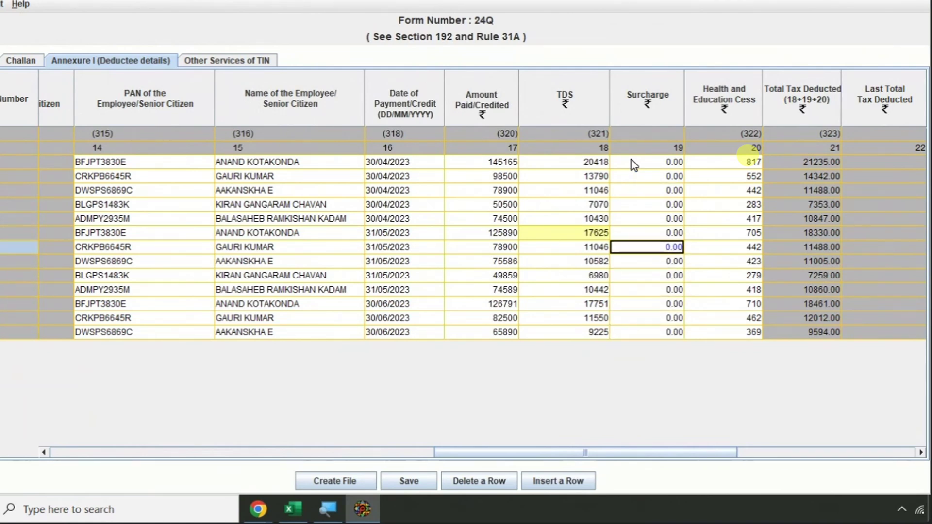
{"action": "key", "text": "Right"}
{"action": "key", "text": "Right"}
{"action": "key", "text": "Right"}
{"action": "key", "text": "Right"}
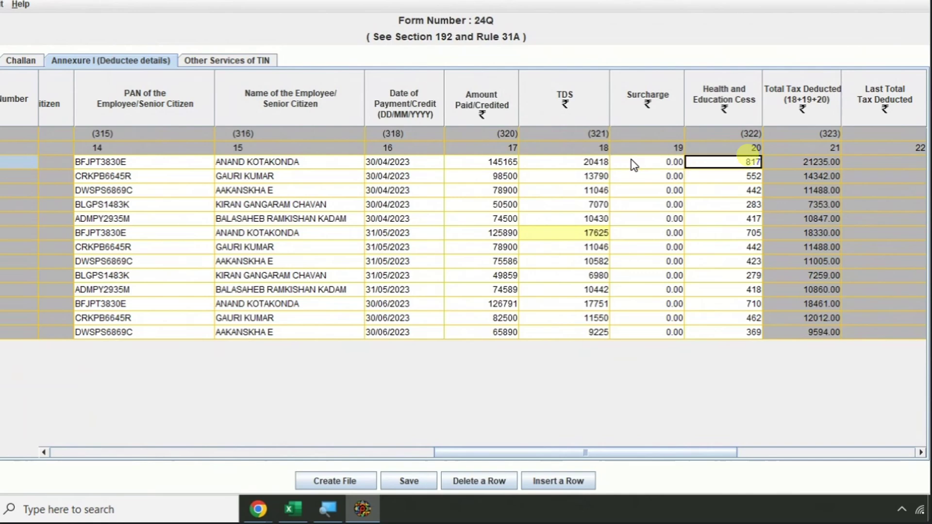
- Paste 30/04/2023 as the Date of Deduction for the five April rows
{"action": "key", "text": "Right"}
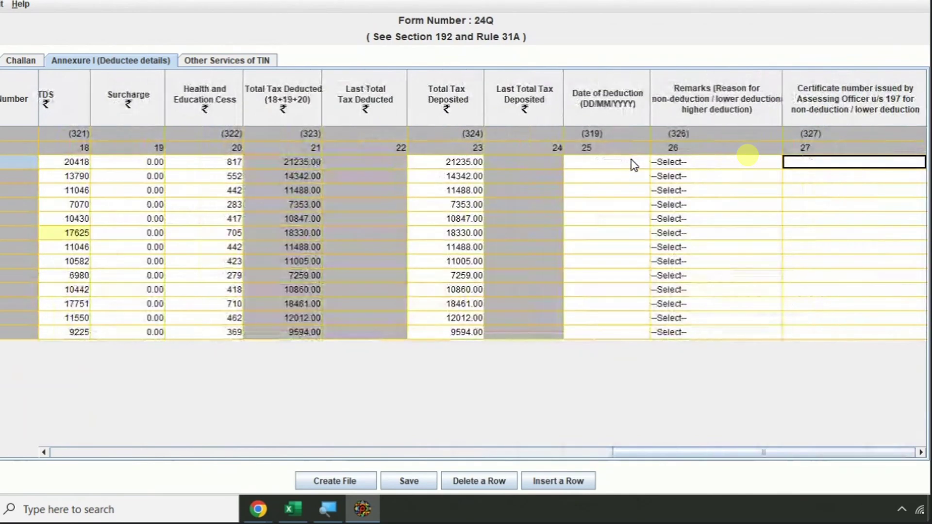
{"action": "left_click", "coordinate": [441, 164]}
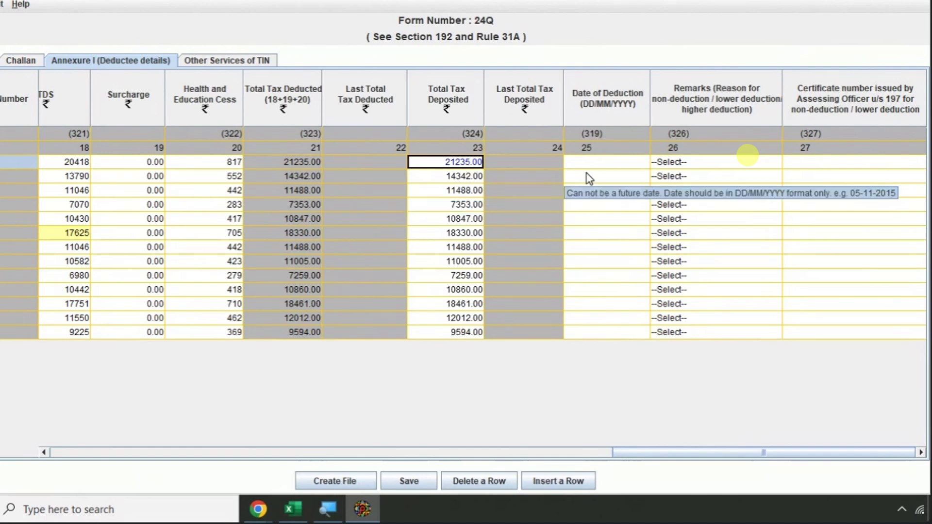
{"action": "left_click", "coordinate": [605, 164]}
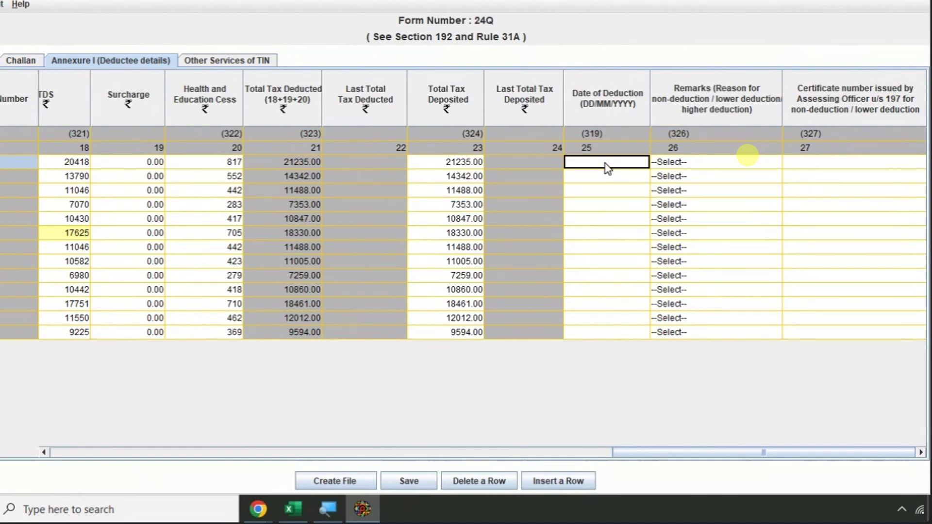
{"action": "key", "text": "alt+Tab"}
{"action": "scroll", "coordinate": [620, 184], "scroll_direction": "up", "scroll_amount": 1}
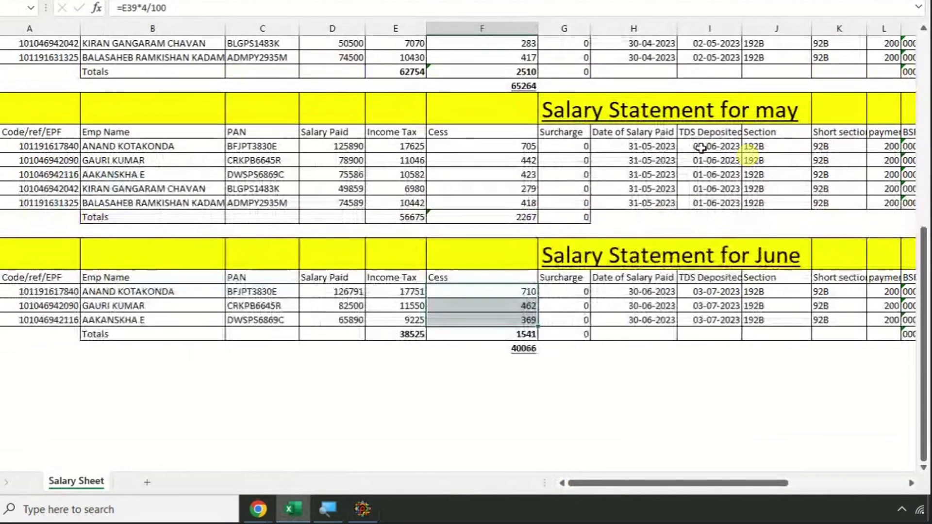
{"action": "scroll", "coordinate": [701, 148], "scroll_direction": "up", "scroll_amount": 3}
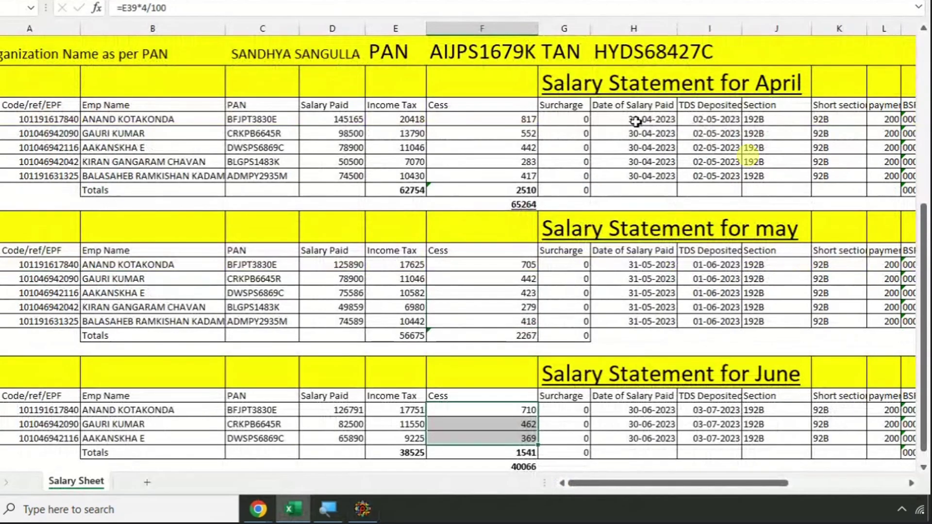
{"action": "left_click_drag", "start_coordinate": [635, 121], "coordinate": [636, 177]}
{"action": "key", "text": "ctrl+c"}
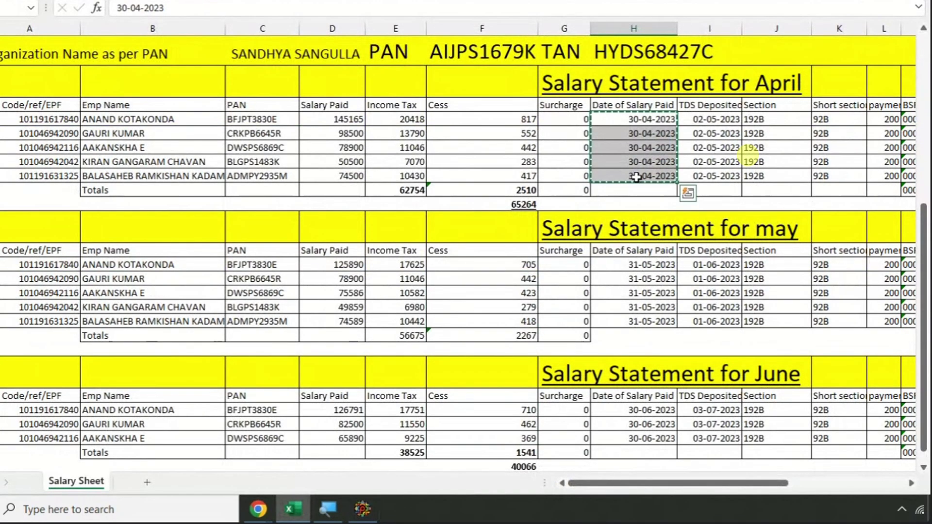
{"action": "key", "text": "alt+Tab"}
{"action": "key", "text": "ctrl+v"}
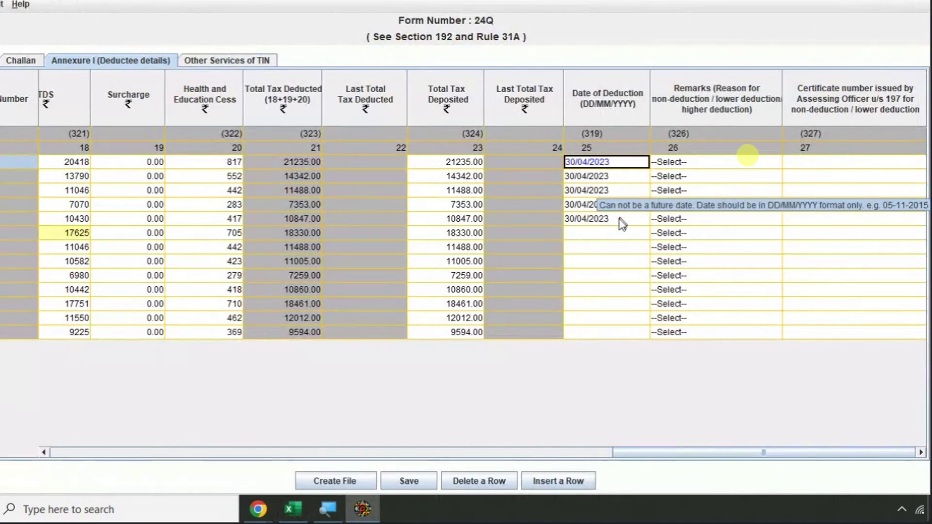
- Paste 31/05/2023 as the Date of Deduction for May rows 6–10
{"action": "key", "text": "alt+Tab"}
{"action": "left_click_drag", "start_coordinate": [634, 263], "coordinate": [636, 321]}
{"action": "key", "text": "ctrl+c"}
{"action": "key", "text": "alt+Tab"}
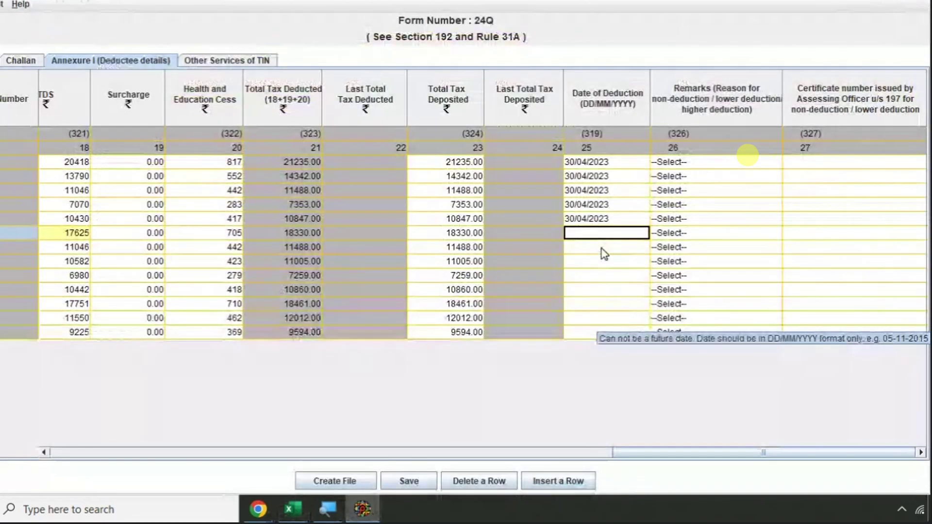
{"action": "key", "text": "ctrl+v"}
- Paste 30/06/2023 as the Date of Deduction for the three June rows
{"action": "key", "text": "alt+Tab"}
{"action": "scroll", "coordinate": [635, 291], "scroll_direction": "down", "scroll_amount": 3}
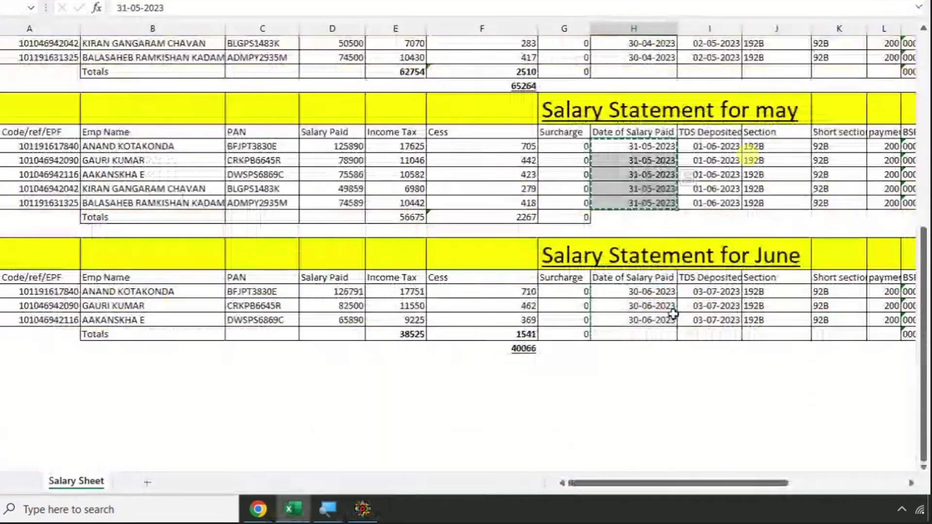
{"action": "left_click_drag", "start_coordinate": [636, 249], "coordinate": [633, 274]}
{"action": "key", "text": "alt+Tab"}
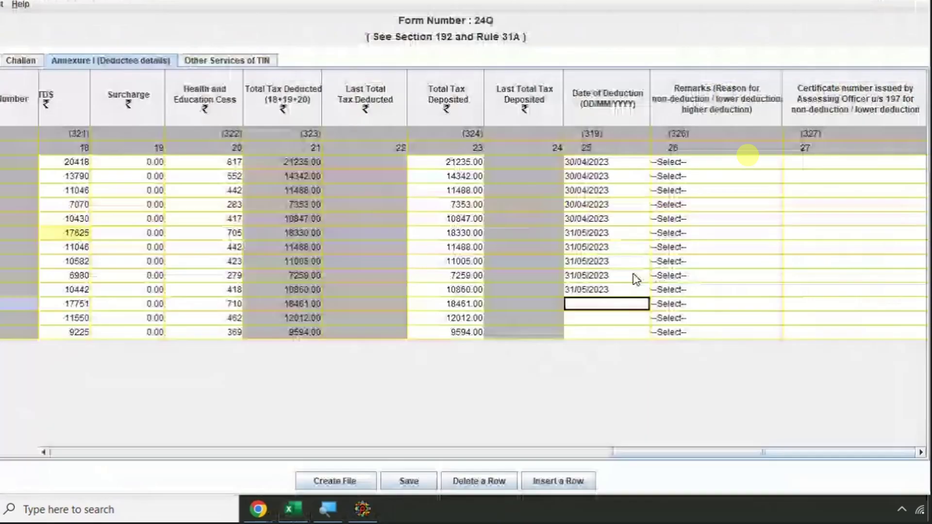
{"action": "key", "text": "ctrl+v"}
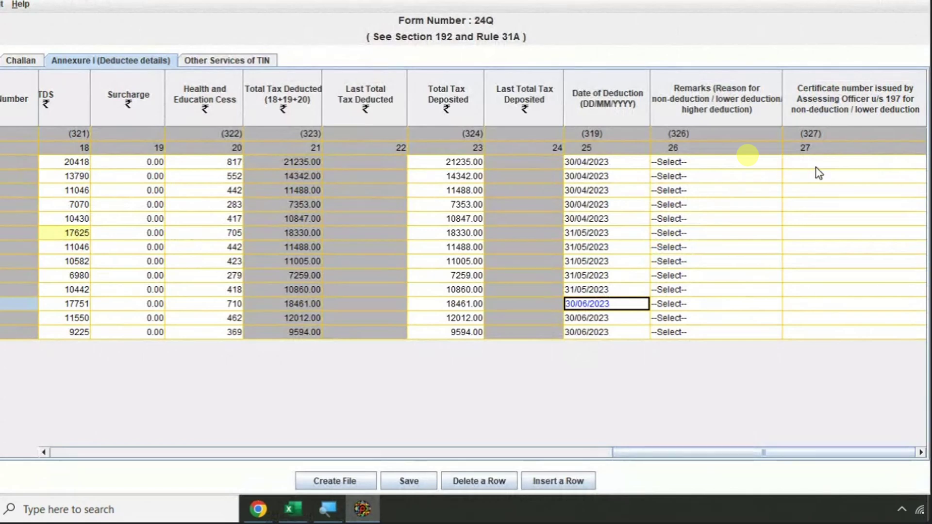
{"action": "key", "text": "Tab"}
{"action": "key", "text": "Tab"}
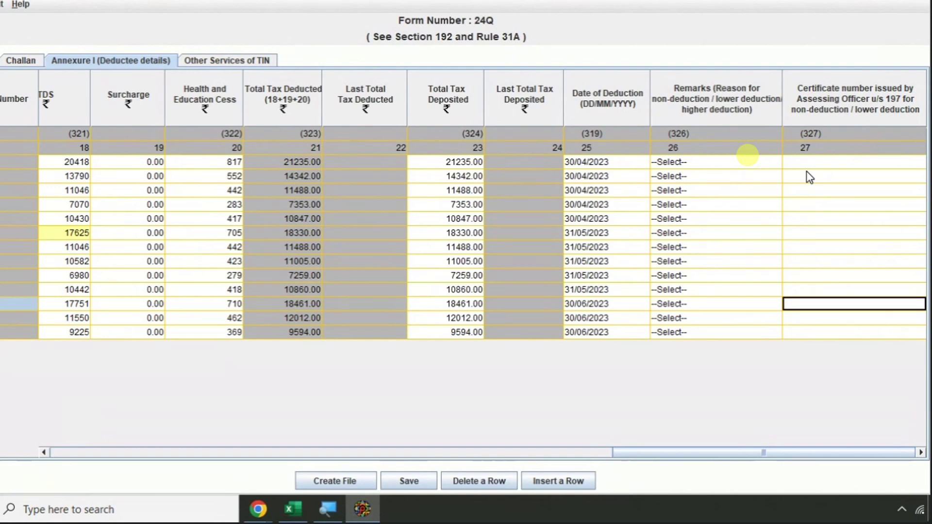
- Save the 24Q statement to the DRAFT-1 folder, then cancel the FVU file-path prompt
{"action": "left_click", "coordinate": [407, 480]}
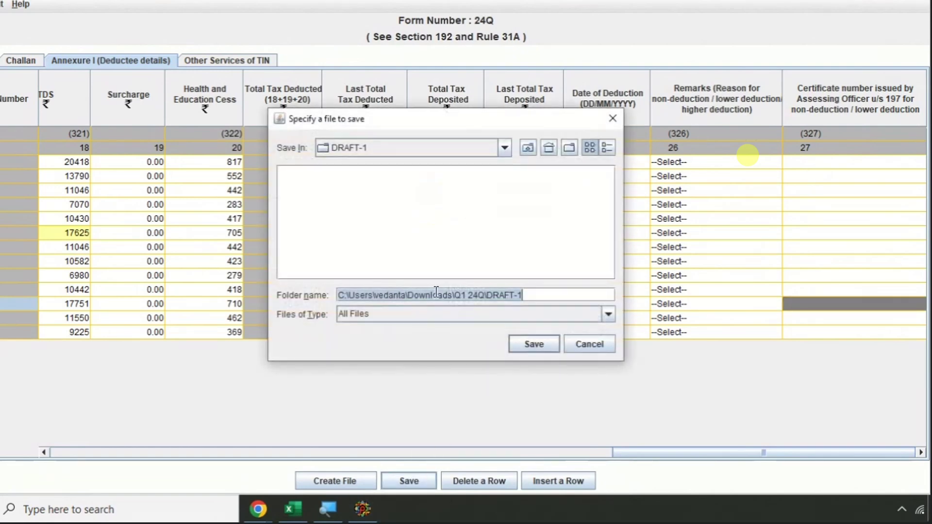
{"action": "left_click", "coordinate": [532, 344]}
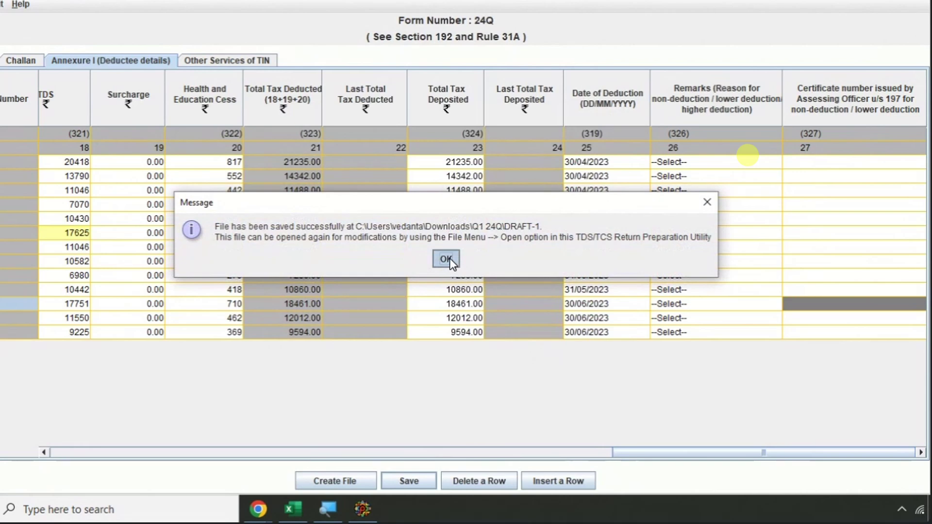
{"action": "left_click", "coordinate": [445, 259]}
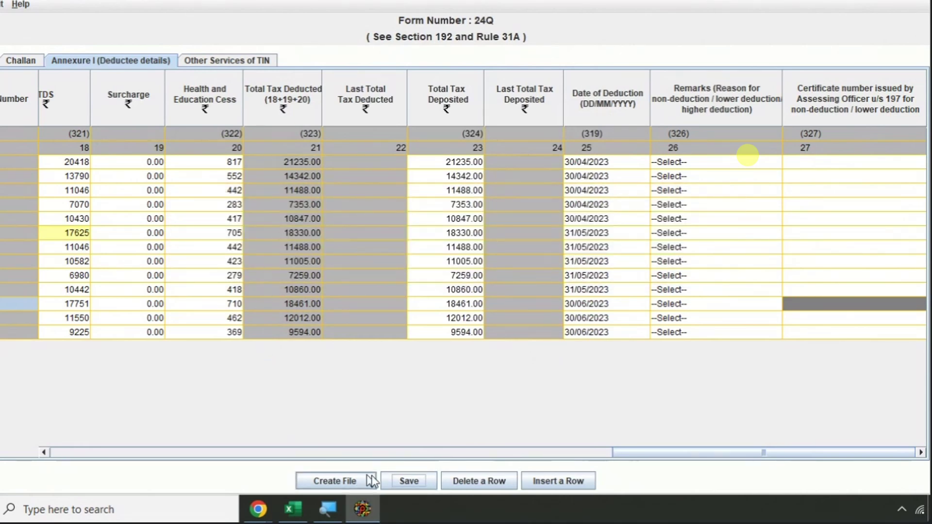
{"action": "left_click", "coordinate": [337, 482]}
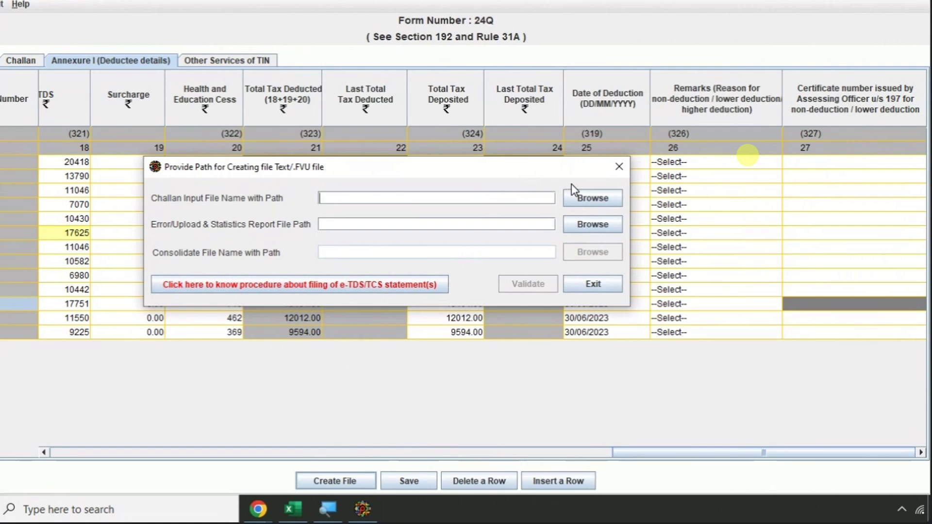
{"action": "left_click", "coordinate": [619, 166]}
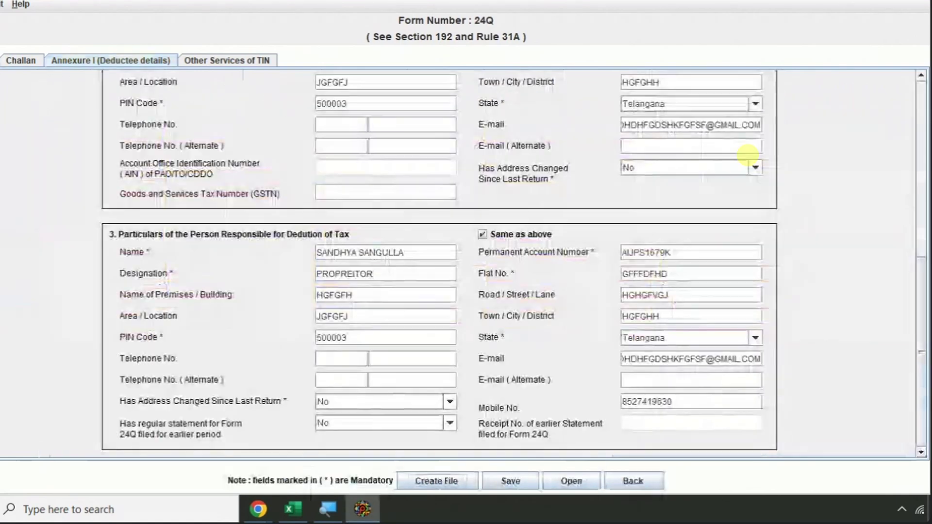
- Clear the responsible person's mobile number and save the statement to DRAFT-1
{"action": "left_click_drag", "start_coordinate": [664, 402], "coordinate": [548, 410]}
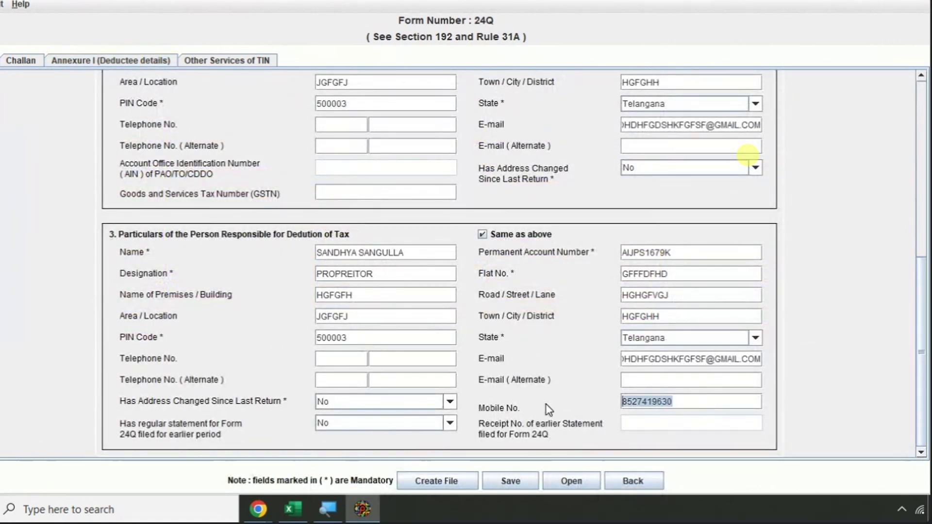
{"action": "key", "text": "BackSpace"}
{"action": "left_click", "coordinate": [508, 482]}
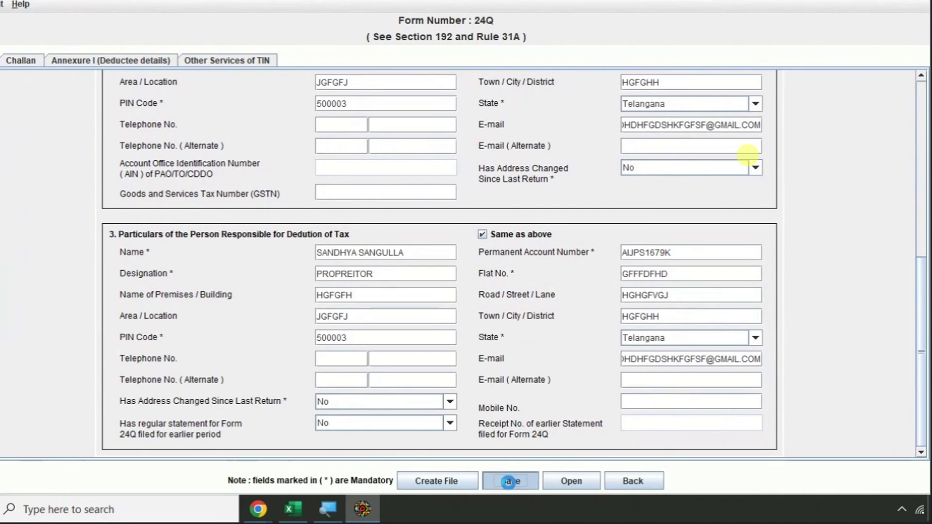
{"action": "left_click", "coordinate": [534, 343]}
{"action": "left_click", "coordinate": [423, 259]}
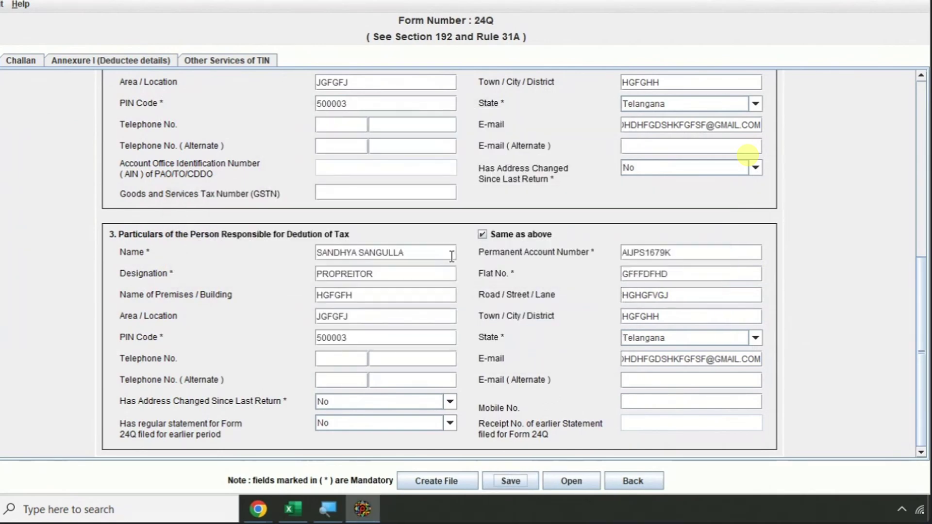
- Dismiss the invalid mobile number warning from FVU creation and resave the statement to DRAFT-1
{"action": "left_click", "coordinate": [435, 482]}
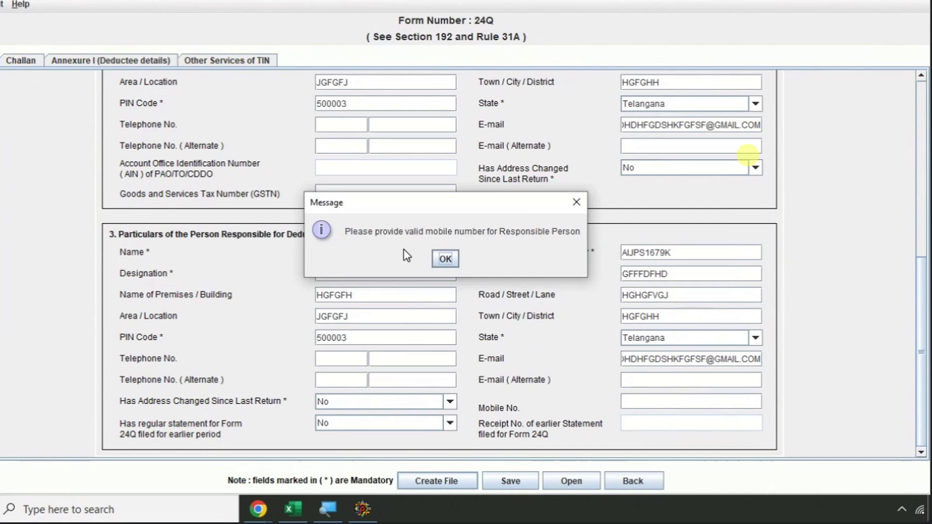
{"action": "left_click", "coordinate": [446, 258]}
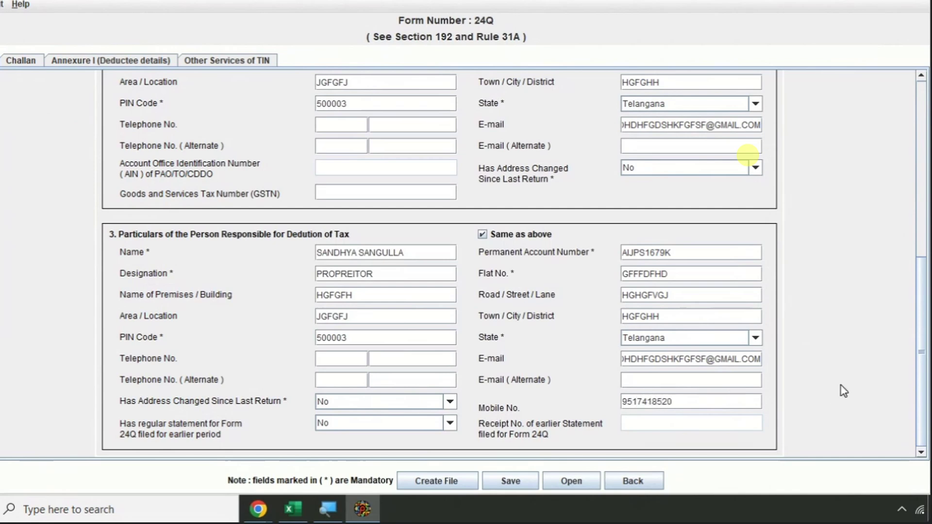
{"action": "left_click", "coordinate": [512, 480]}
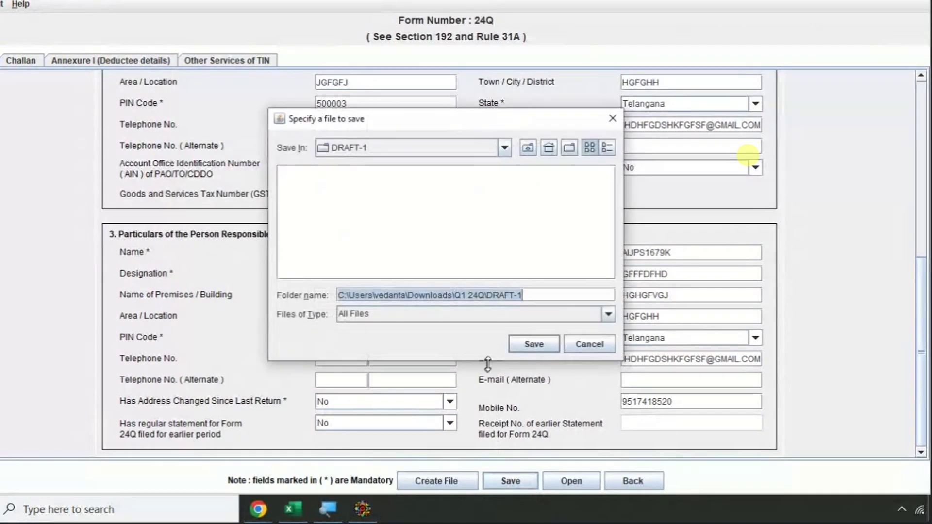
{"action": "left_click", "coordinate": [534, 345]}
{"action": "left_click", "coordinate": [442, 259]}
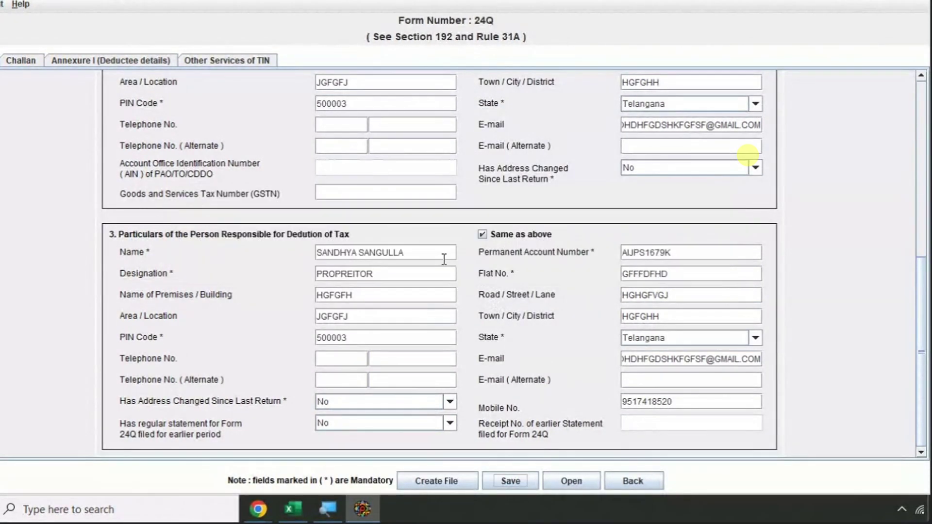
{"action": "left_click", "coordinate": [438, 480]}
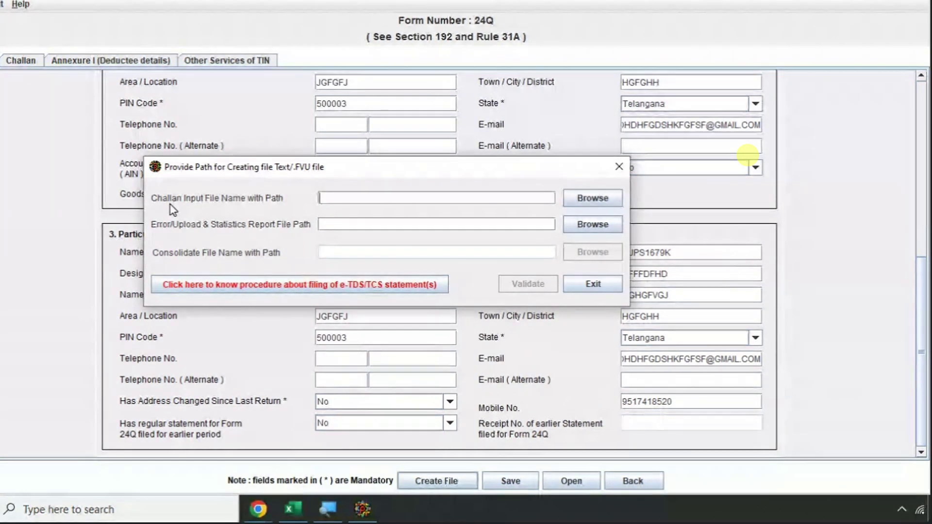
- Set the challan input file to the .csi file in the Q1 24Q folder
{"action": "left_click", "coordinate": [575, 202]}
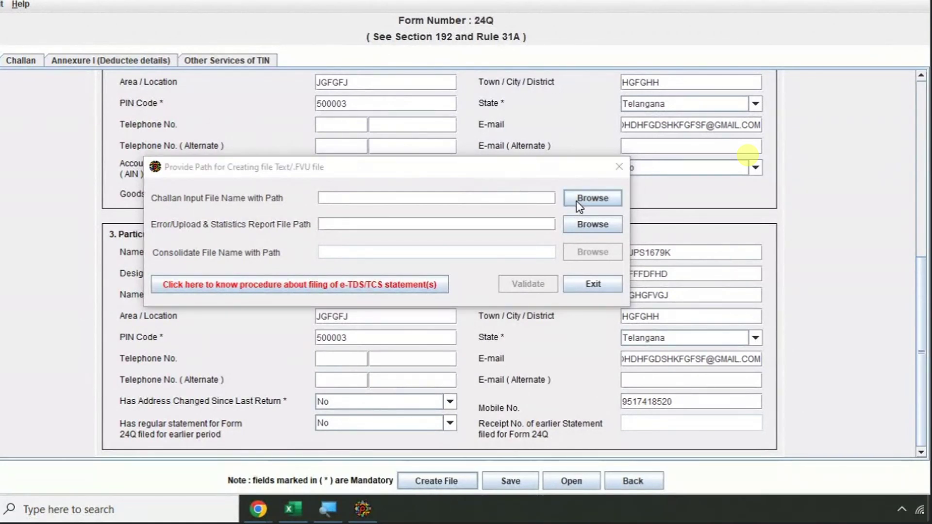
{"action": "left_click", "coordinate": [468, 153]}
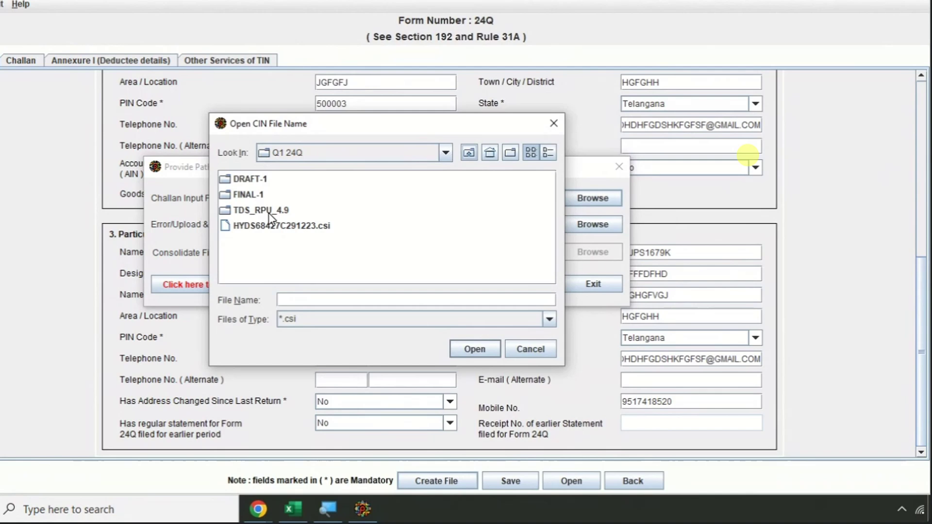
{"action": "left_click", "coordinate": [306, 231]}
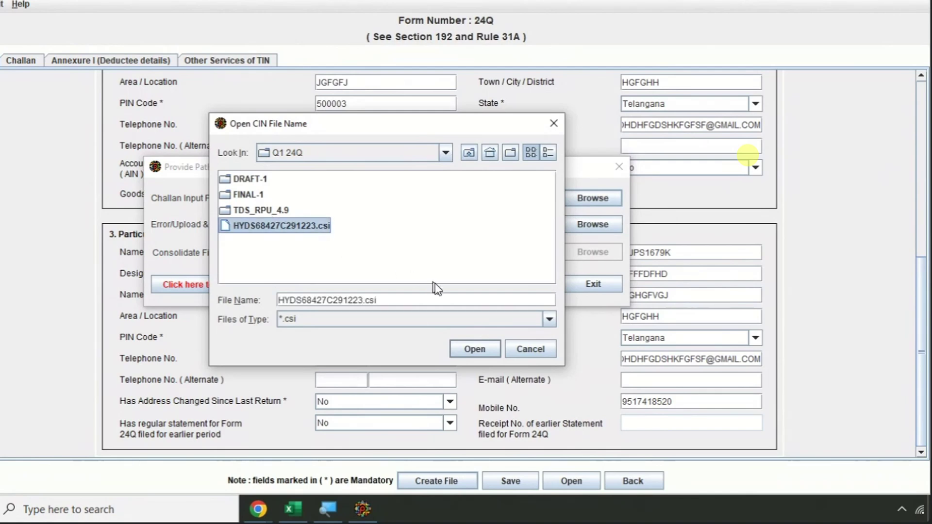
{"action": "left_click", "coordinate": [468, 348]}
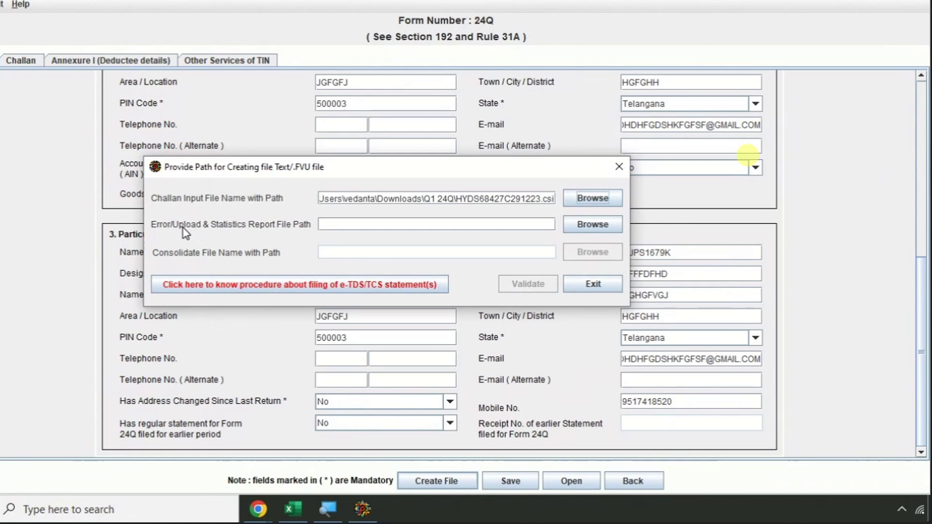
- Set the error and statistics report path to FINAL-1\24QRQ1
{"action": "left_click", "coordinate": [593, 224]}
{"action": "left_click", "coordinate": [528, 147]}
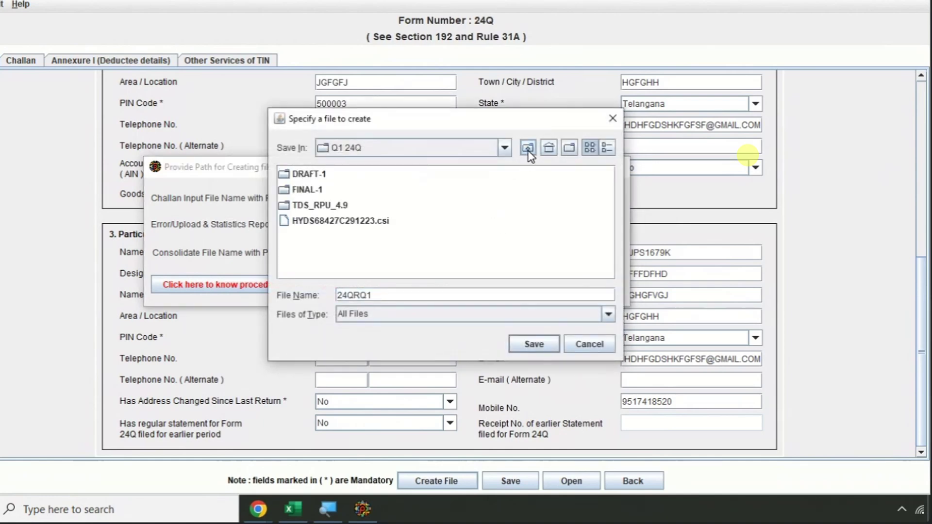
{"action": "left_click", "coordinate": [308, 189]}
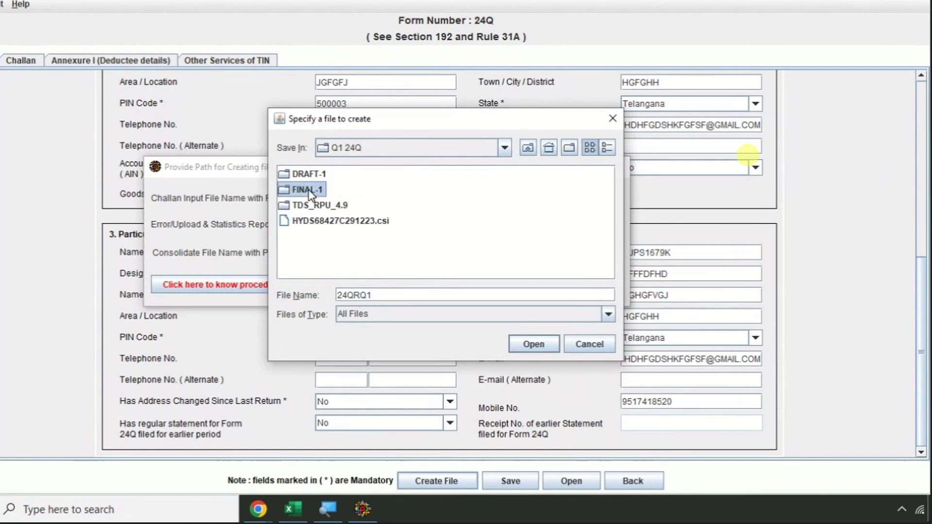
{"action": "left_click", "coordinate": [532, 344]}
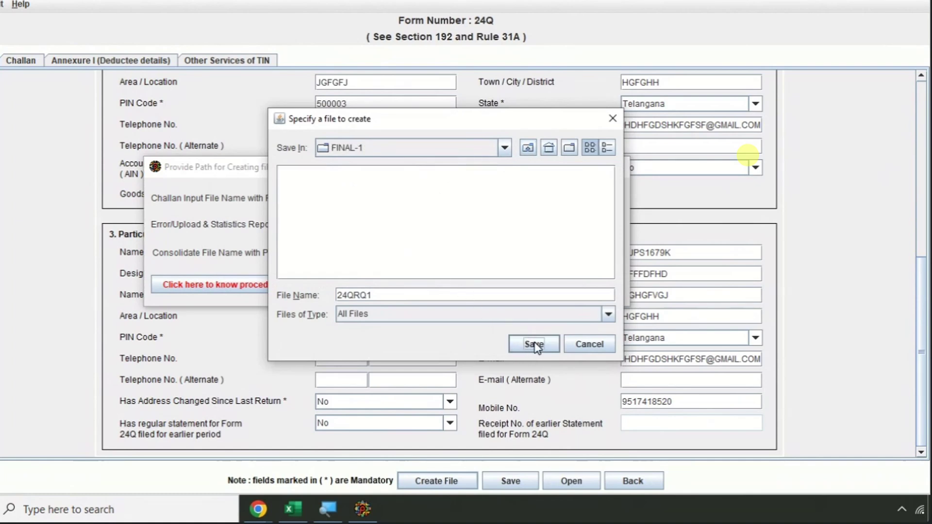
{"action": "left_click", "coordinate": [533, 345]}
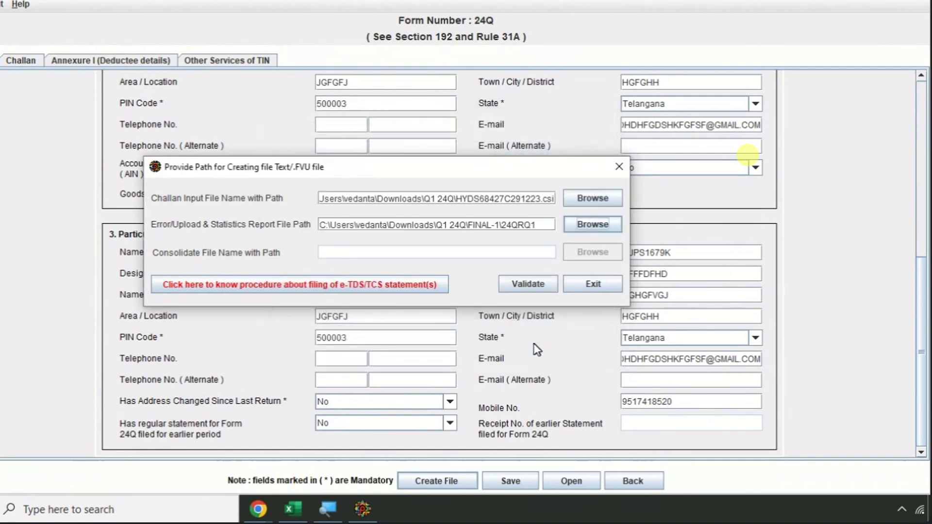
- Validate the statement to generate 24QRQ1.fvu, acknowledging the success, status and feedback messages
{"action": "left_click", "coordinate": [528, 286]}
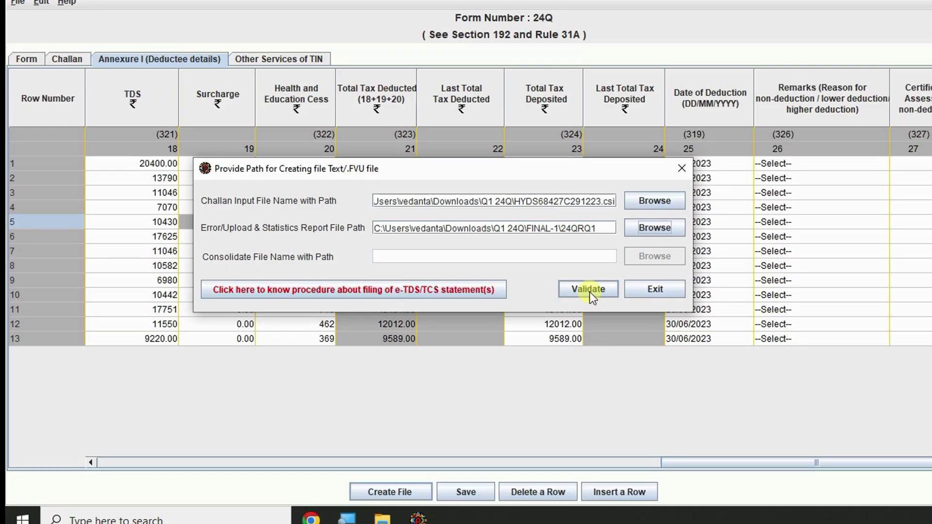
{"action": "left_click", "coordinate": [590, 292]}
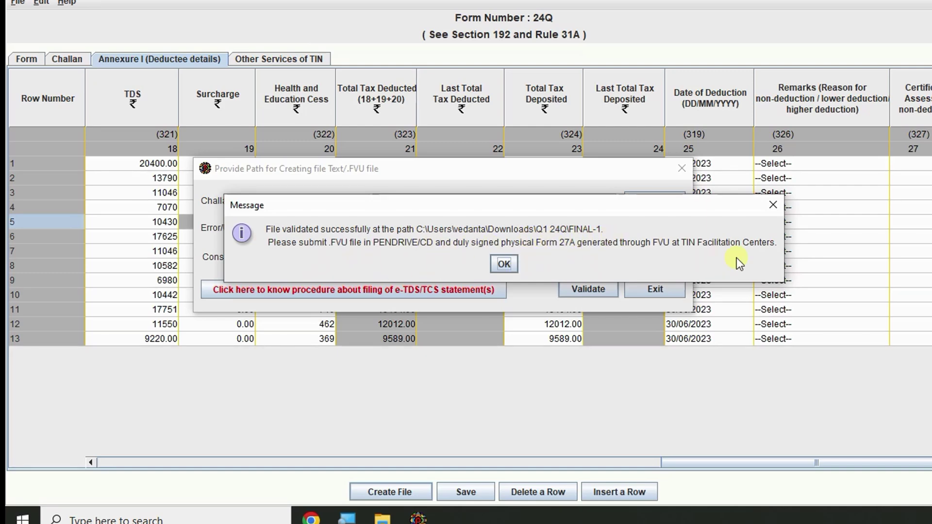
{"action": "left_click", "coordinate": [503, 264]}
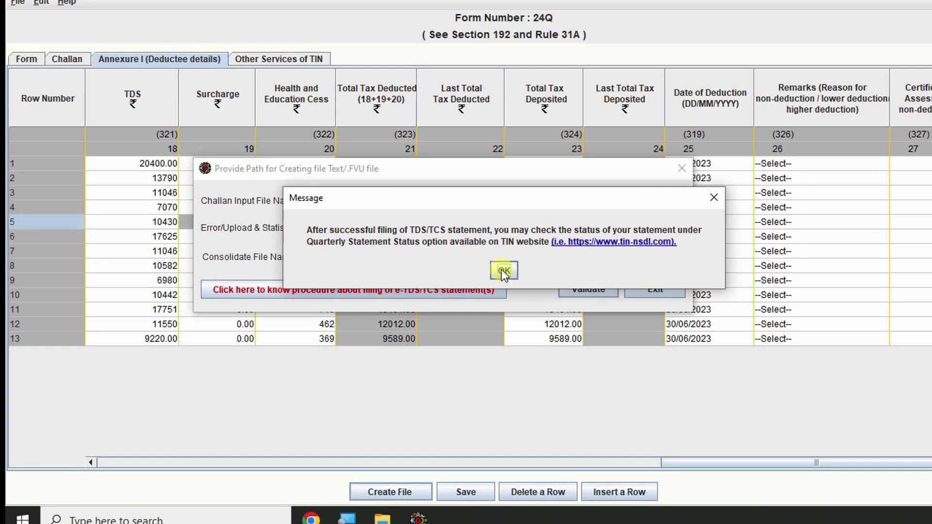
{"action": "left_click", "coordinate": [501, 270]}
{"action": "left_click", "coordinate": [474, 258]}
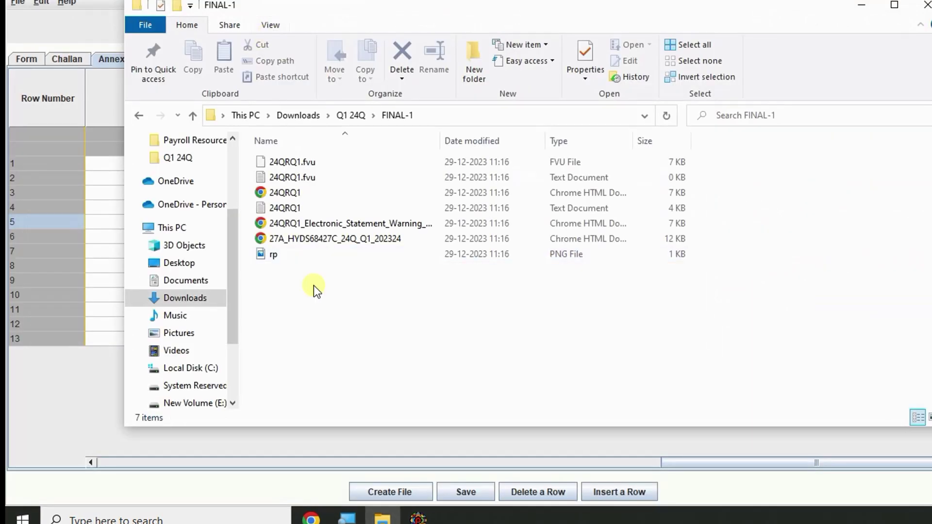
- Open the FINAL-1 folder under Q1 24Q and select 24QRQ1.fvu
{"action": "left_click", "coordinate": [578, 162]}
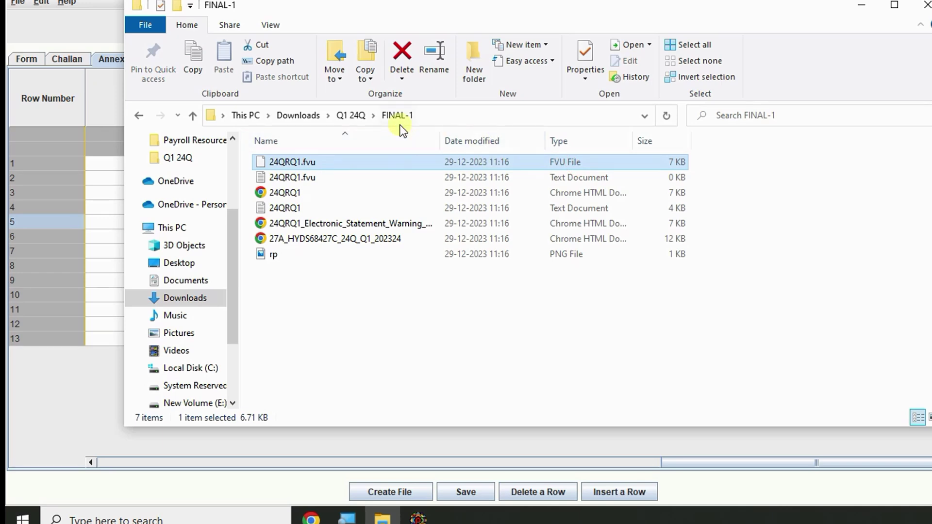
{"action": "left_click", "coordinate": [354, 115]}
{"action": "double_click", "coordinate": [296, 194]}
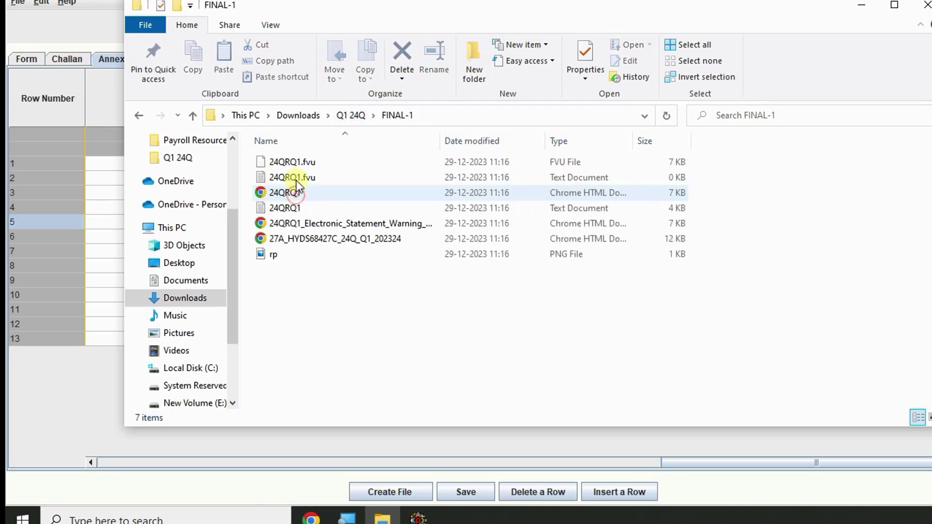
{"action": "left_click", "coordinate": [297, 160]}
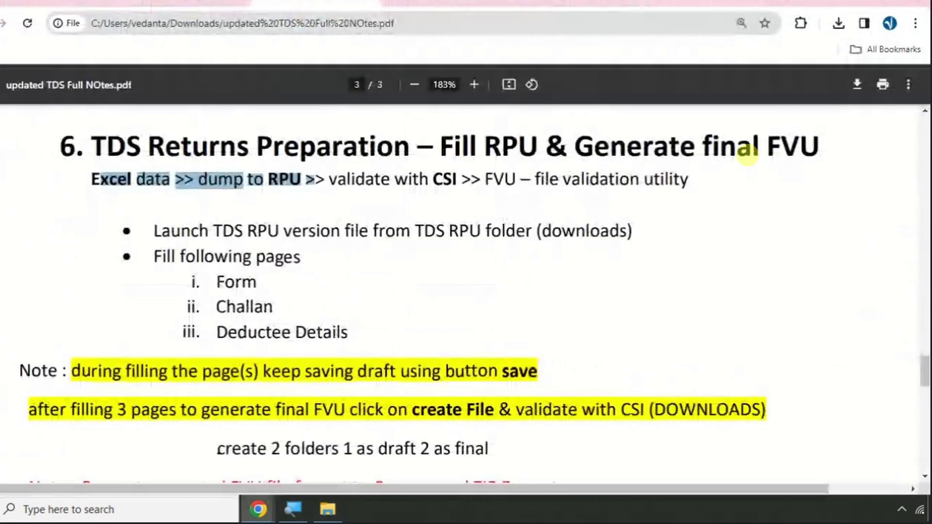
- Highlight the red note on zipping the FVU file, then return to the FINAL-1 folder
{"action": "scroll", "coordinate": [172, 266], "scroll_direction": "down", "scroll_amount": 5}
{"action": "left_click_drag", "start_coordinate": [73, 206], "coordinate": [566, 204]}
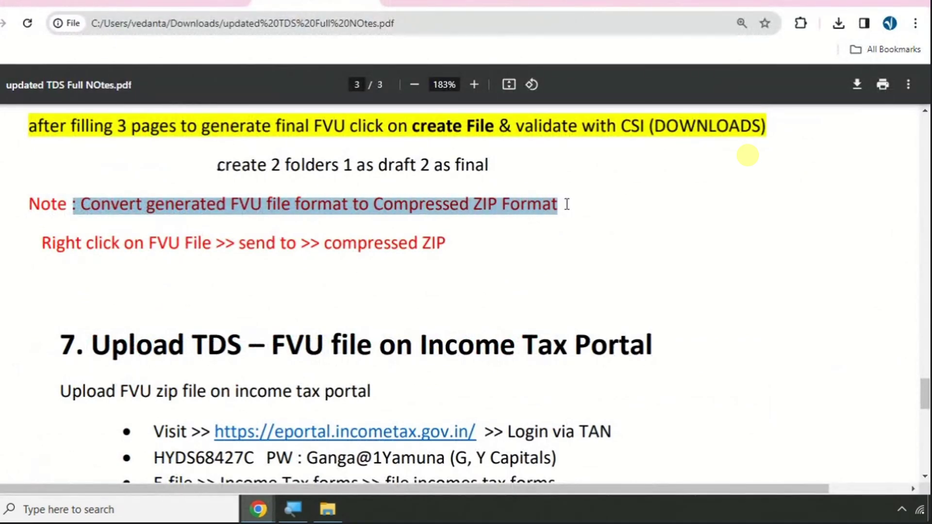
{"action": "key", "text": "alt+Tab"}
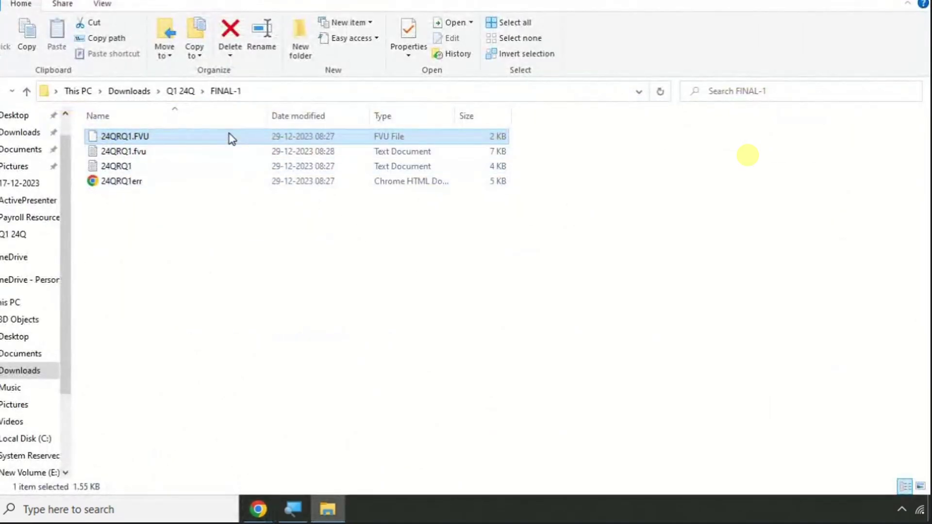
- Compress 24QRQ1.FVU into a ZIP named 24QRQ1, then show the PDF's section 7 on uploading
{"action": "right_click", "coordinate": [228, 140]}
{"action": "mouse_move", "coordinate": [273, 297]}
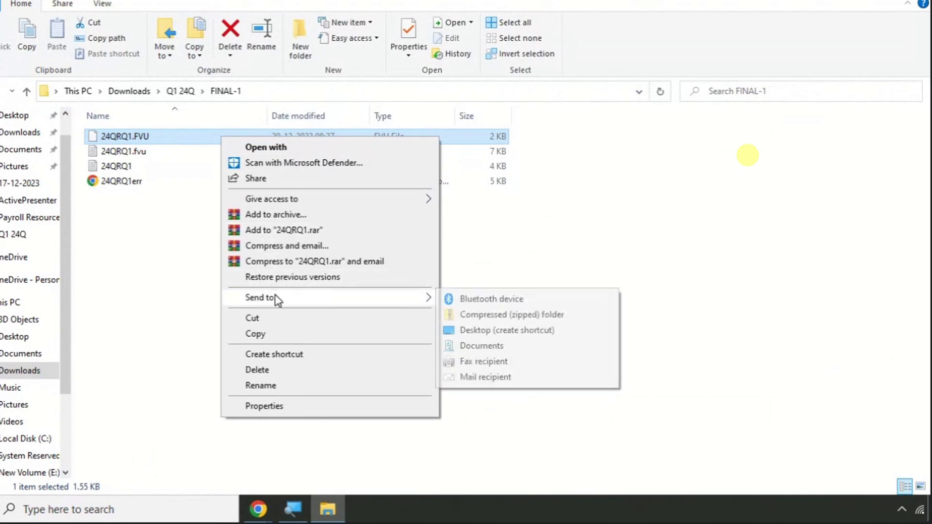
{"action": "left_click", "coordinate": [505, 315]}
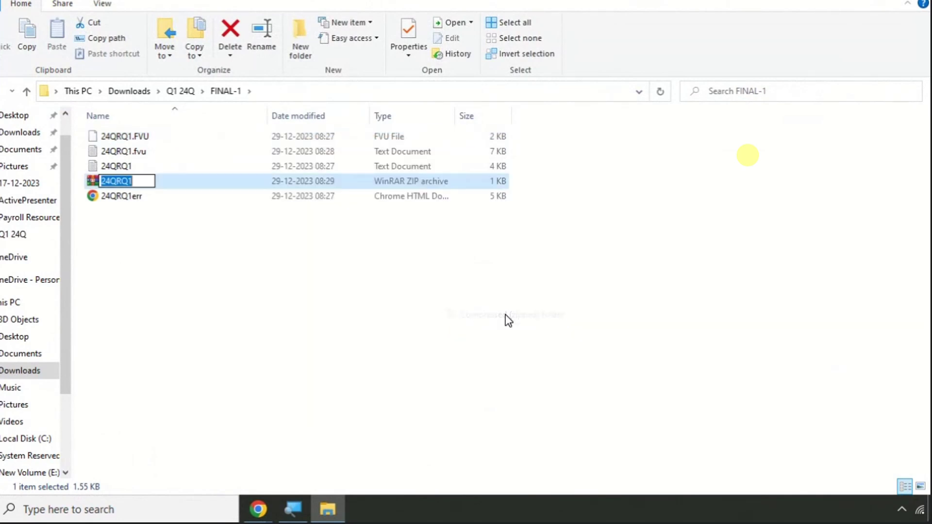
{"action": "key", "text": "Return"}
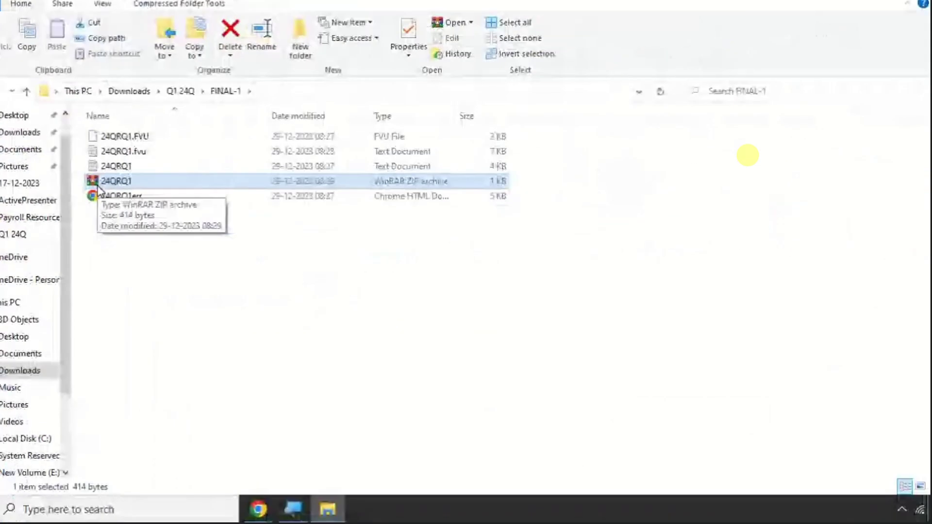
{"action": "key", "text": "alt+Tab"}
{"action": "scroll", "coordinate": [124, 279], "scroll_direction": "down", "scroll_amount": 5}
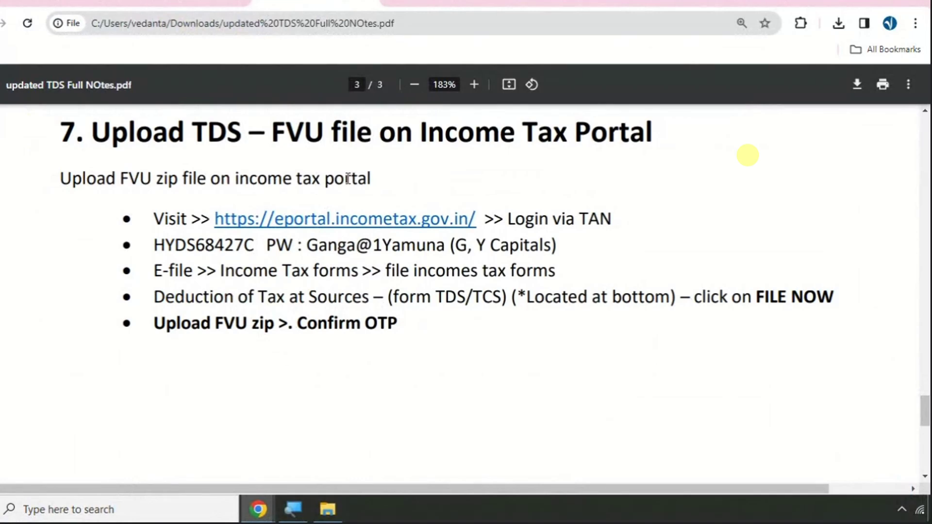
- Go to the portal dashboard, highlighting the login and E-file steps in the notes
{"action": "left_click_drag", "start_coordinate": [152, 218], "coordinate": [610, 214]}
{"action": "left_click", "coordinate": [407, 2]}
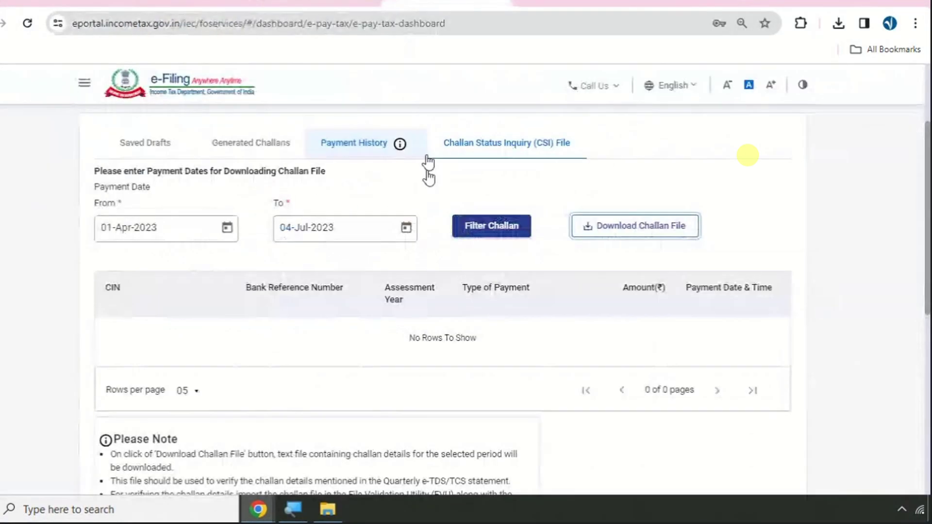
{"action": "scroll", "coordinate": [427, 163], "scroll_direction": "up", "scroll_amount": 4}
{"action": "left_click", "coordinate": [102, 127]}
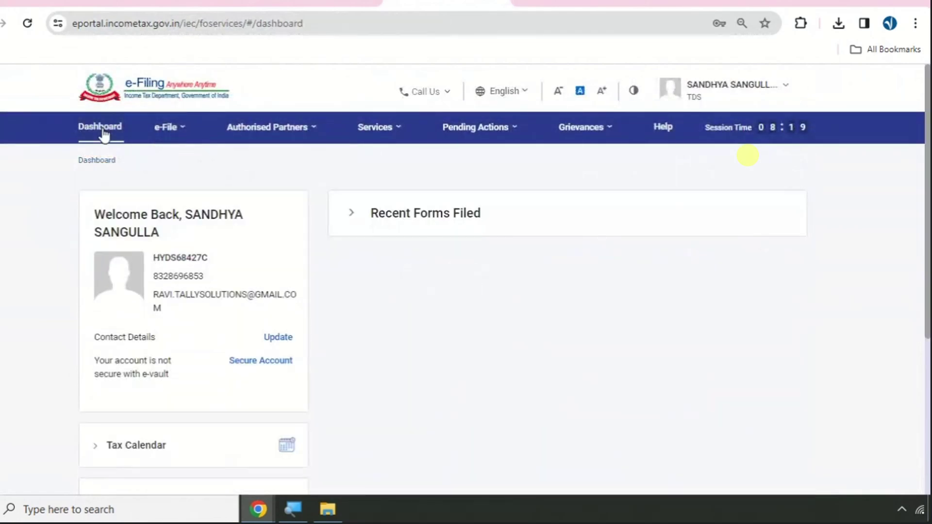
{"action": "left_click", "coordinate": [315, 2]}
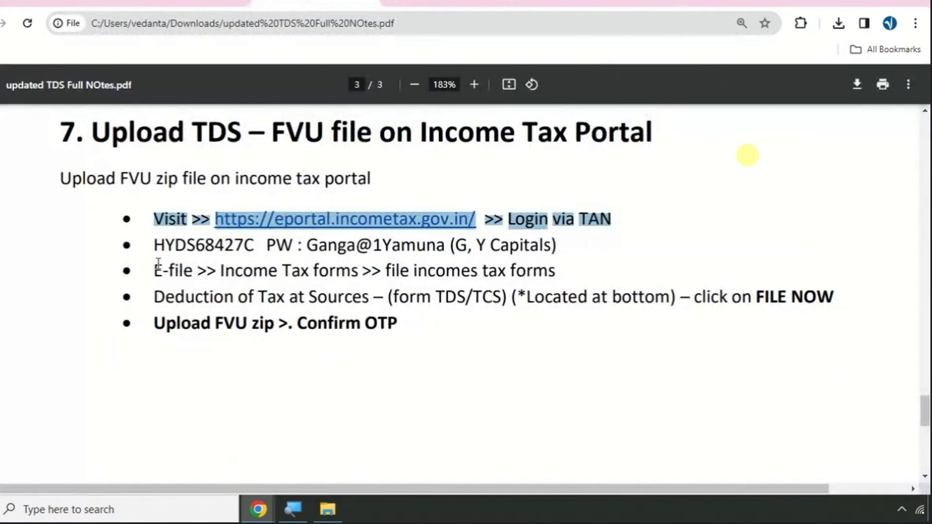
{"action": "left_click_drag", "start_coordinate": [158, 263], "coordinate": [554, 270]}
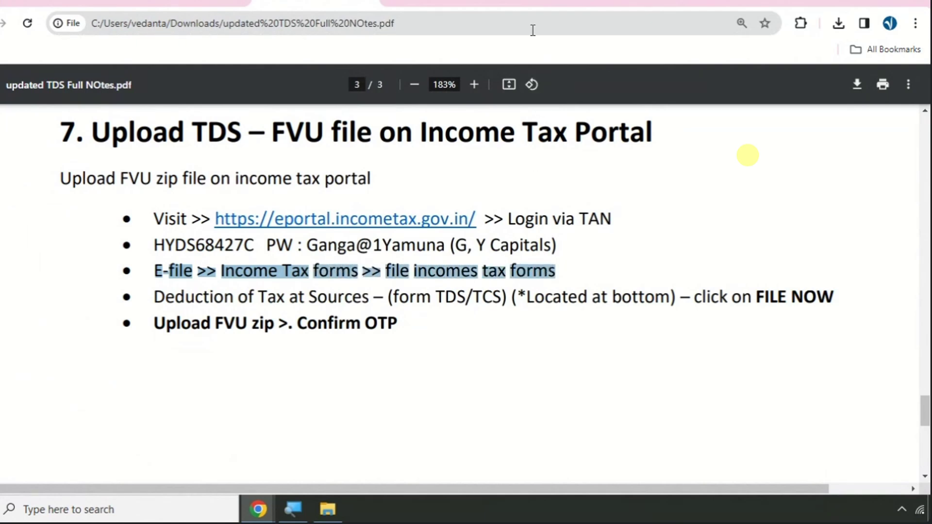
{"action": "left_click", "coordinate": [447, 2]}
- Delete the in-progress Form TDS draft from the File Income Tax Forms page
{"action": "left_click", "coordinate": [180, 131]}
{"action": "mouse_move", "coordinate": [174, 170]}
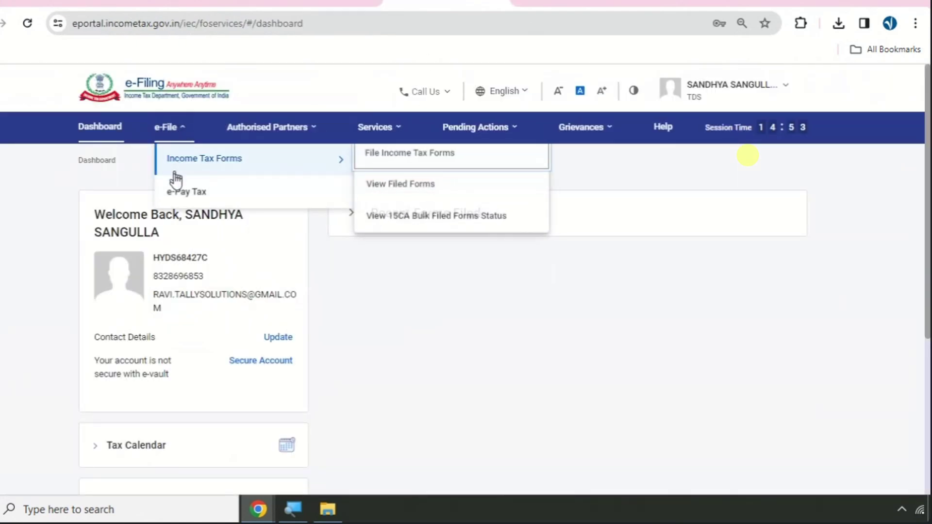
{"action": "left_click", "coordinate": [414, 161]}
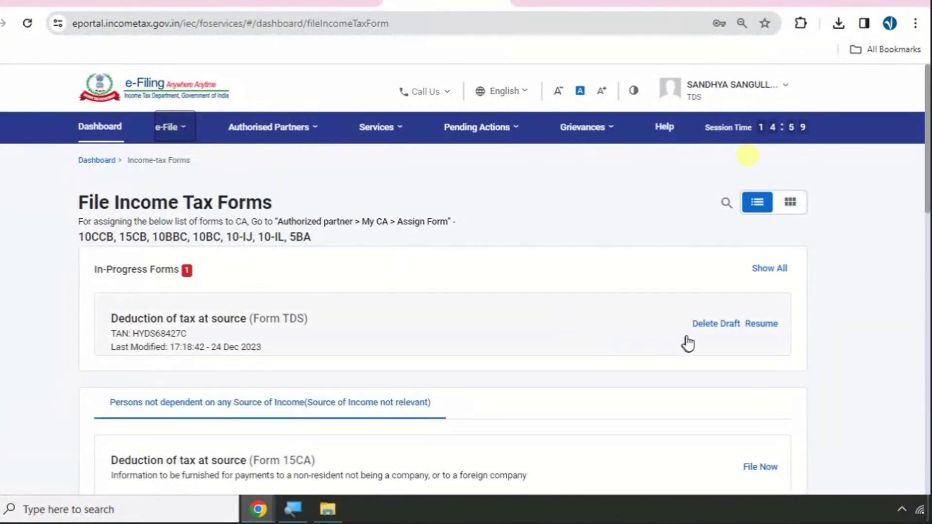
{"action": "left_click", "coordinate": [699, 324]}
{"action": "left_click", "coordinate": [580, 339]}
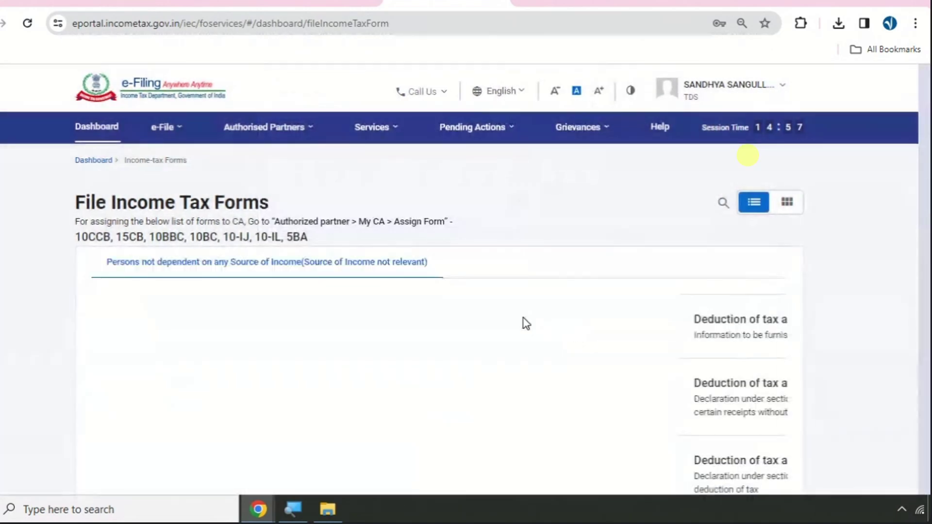
- Reload the File Income Tax Forms page and scroll down the form list
{"action": "left_click", "coordinate": [165, 129]}
{"action": "mouse_move", "coordinate": [176, 167]}
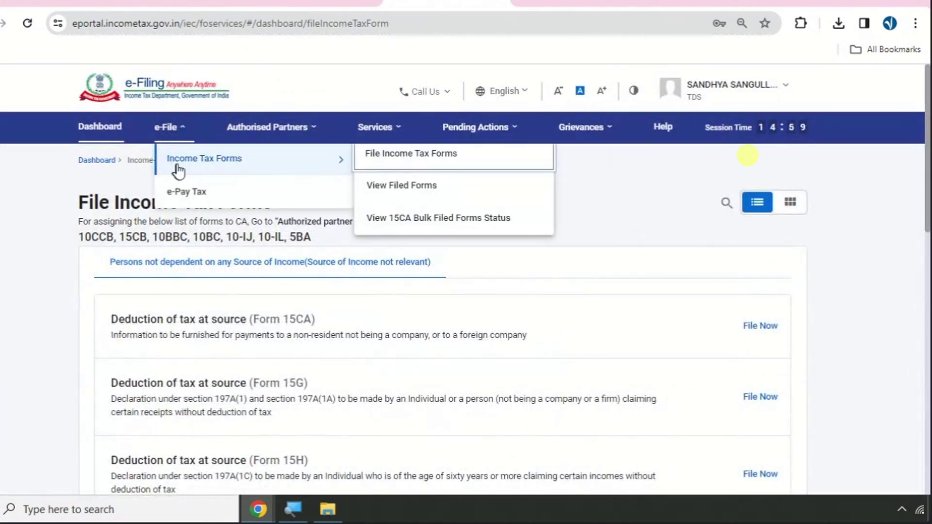
{"action": "left_click", "coordinate": [390, 167]}
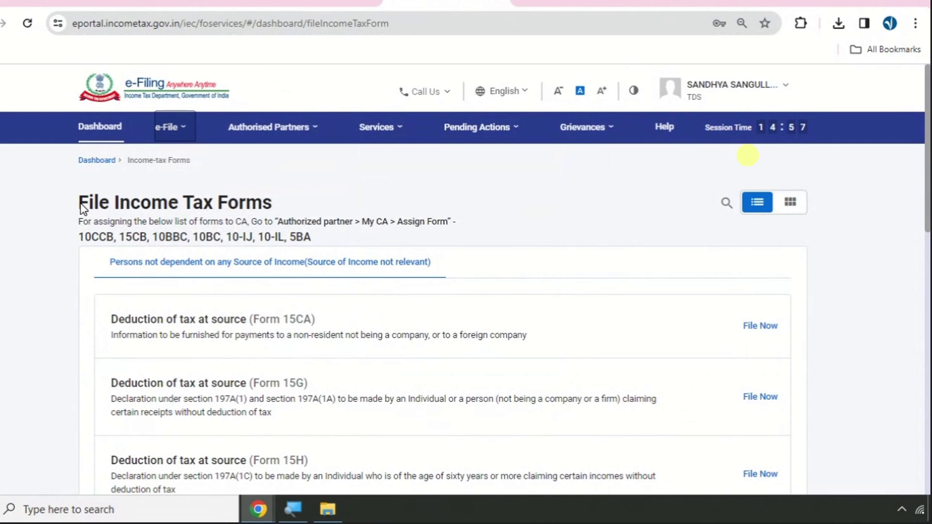
{"action": "left_click_drag", "start_coordinate": [78, 202], "coordinate": [290, 215]}
{"action": "scroll", "coordinate": [290, 215], "scroll_direction": "down", "scroll_amount": 15}
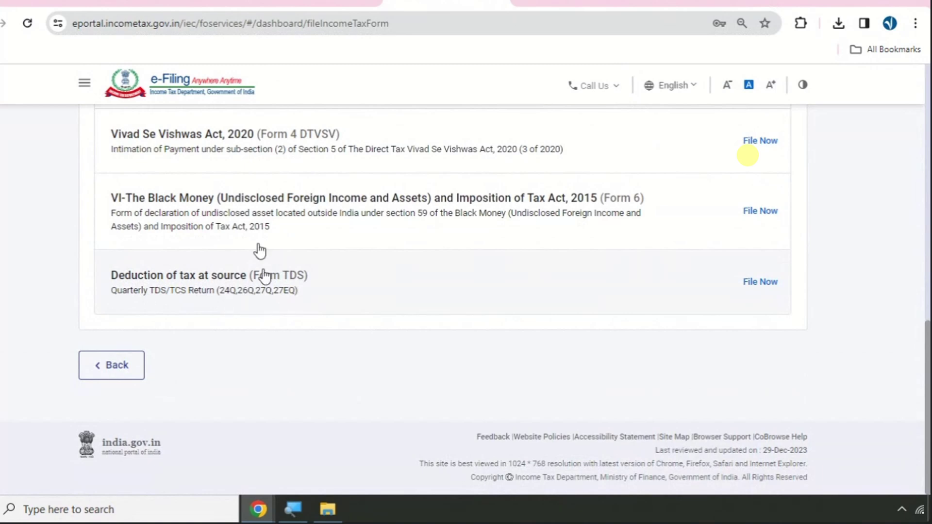
- Highlight the Deduction of Tax at Source step in the notes and start filing Form TDS
{"action": "key", "text": "ctrl+shift+Tab"}
{"action": "left_click", "coordinate": [163, 305]}
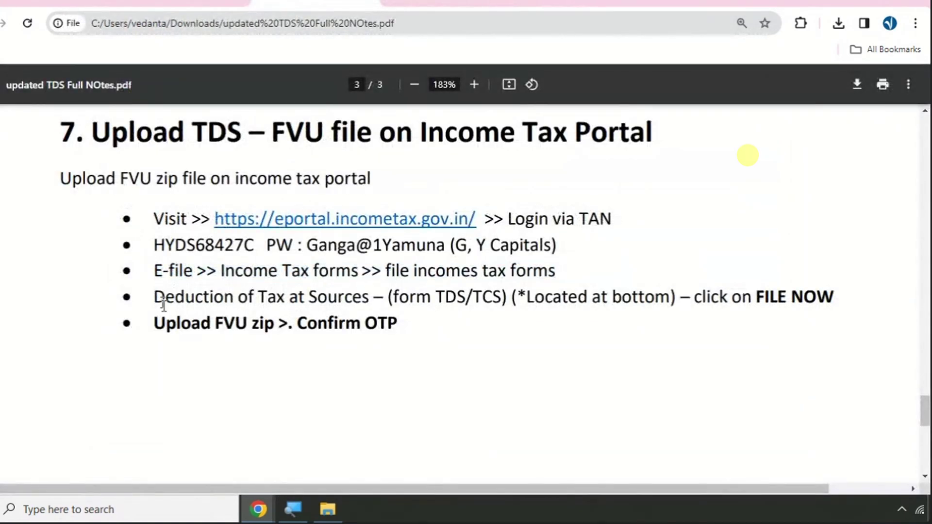
{"action": "left_click_drag", "start_coordinate": [155, 297], "coordinate": [834, 297]}
{"action": "left_click", "coordinate": [446, 3]}
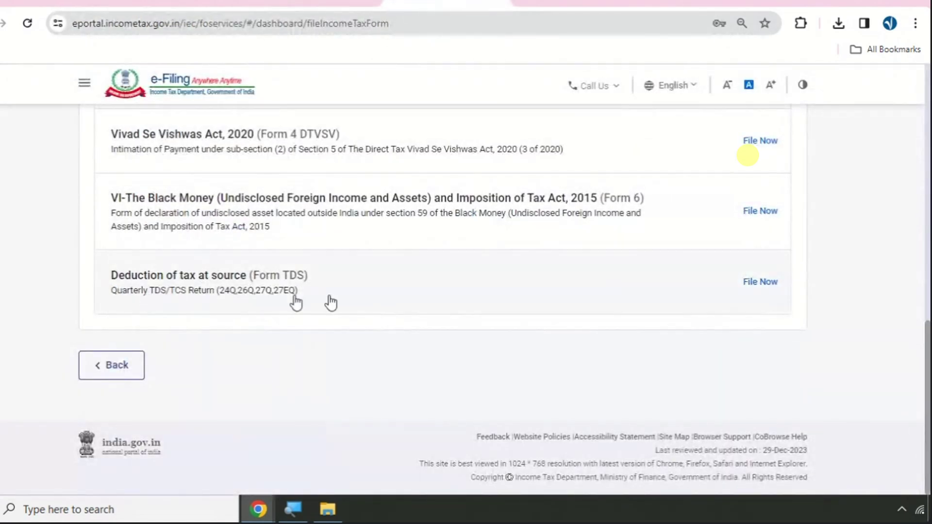
{"action": "left_click", "coordinate": [760, 290]}
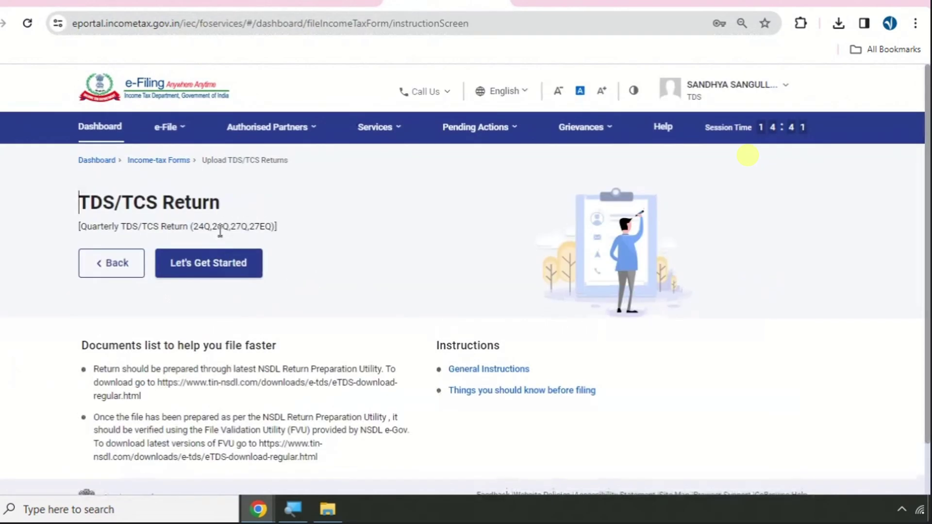
- Set the upload details to Form 24Q, financial year 2023-24, quarter Q1, Regular
{"action": "left_click", "coordinate": [214, 272]}
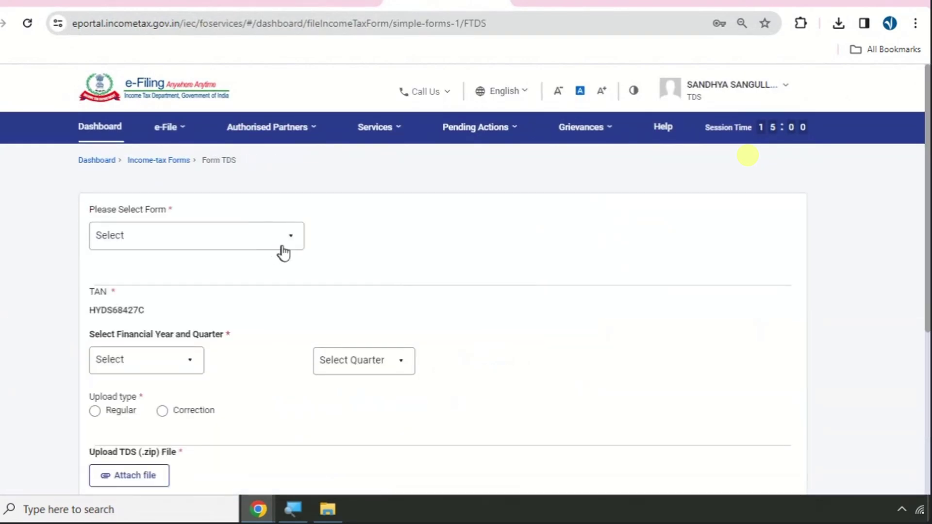
{"action": "left_click", "coordinate": [281, 247]}
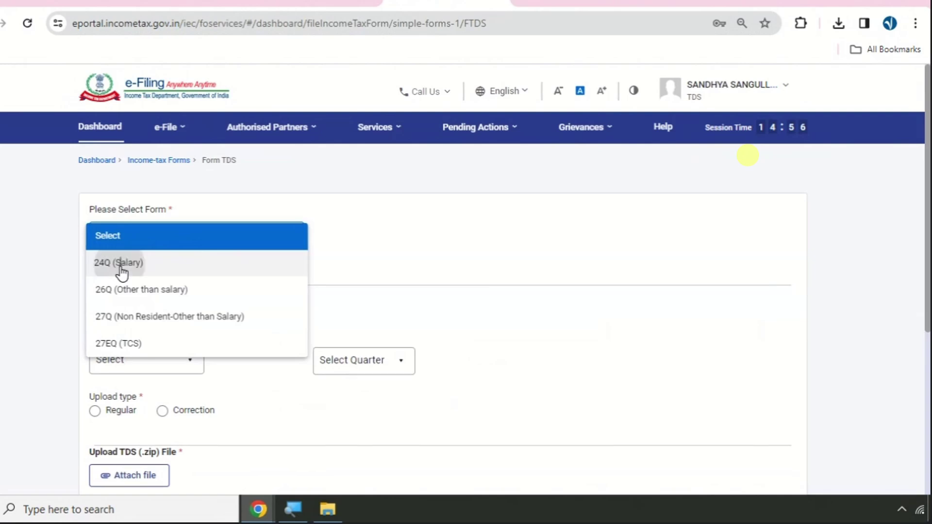
{"action": "left_click", "coordinate": [121, 272]}
{"action": "scroll", "coordinate": [291, 253], "scroll_direction": "down", "scroll_amount": 3}
{"action": "left_click", "coordinate": [151, 222]}
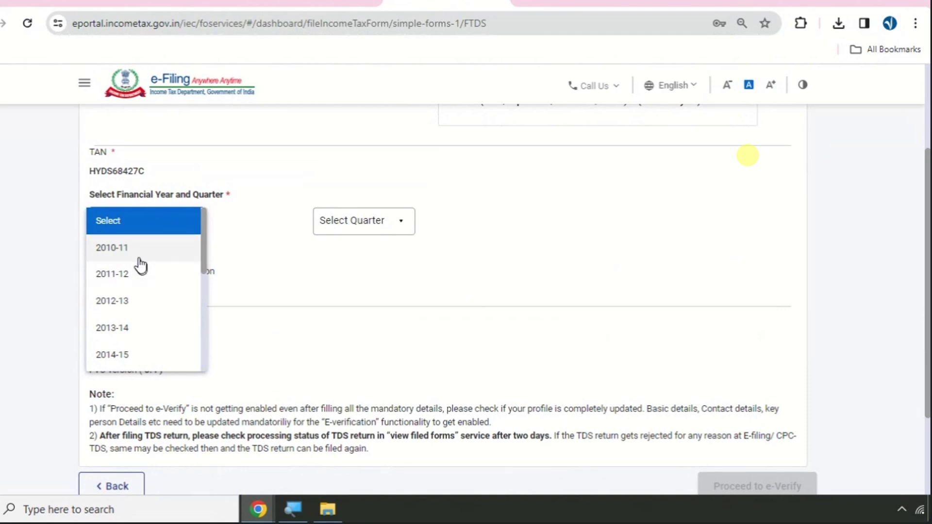
{"action": "scroll", "coordinate": [142, 324], "scroll_direction": "down", "scroll_amount": 5}
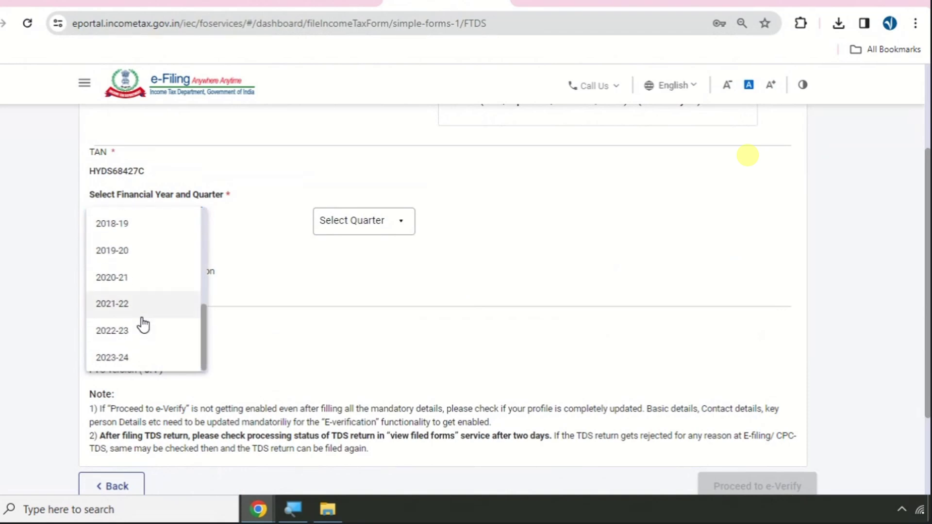
{"action": "left_click", "coordinate": [190, 358]}
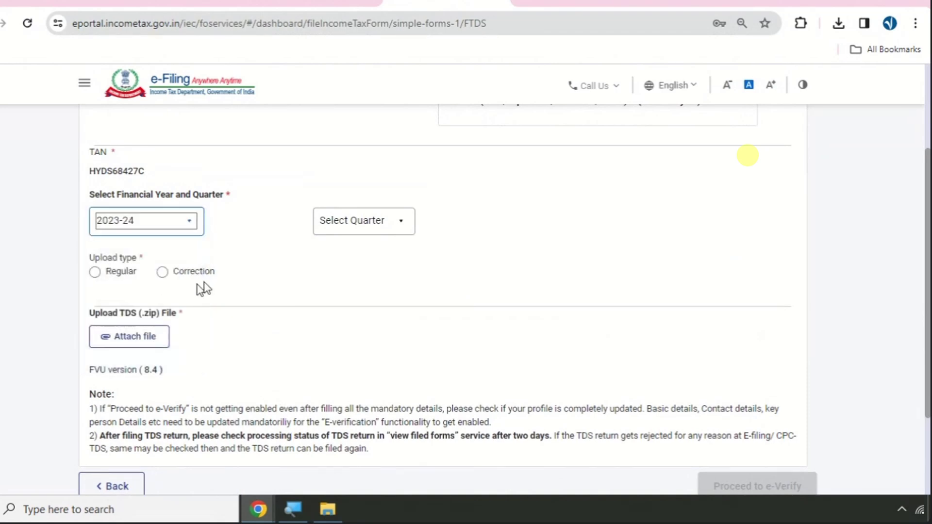
{"action": "left_click", "coordinate": [353, 220]}
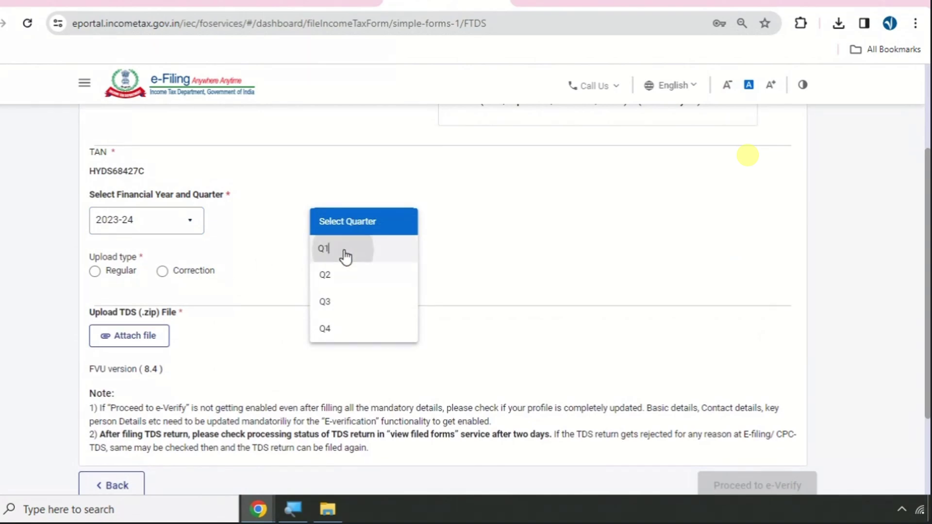
{"action": "left_click", "coordinate": [345, 257]}
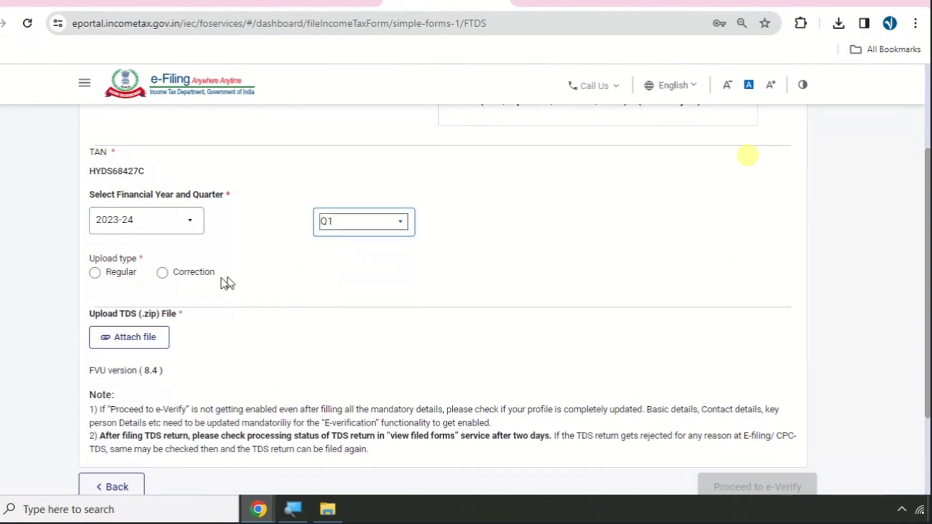
{"action": "left_click", "coordinate": [99, 274]}
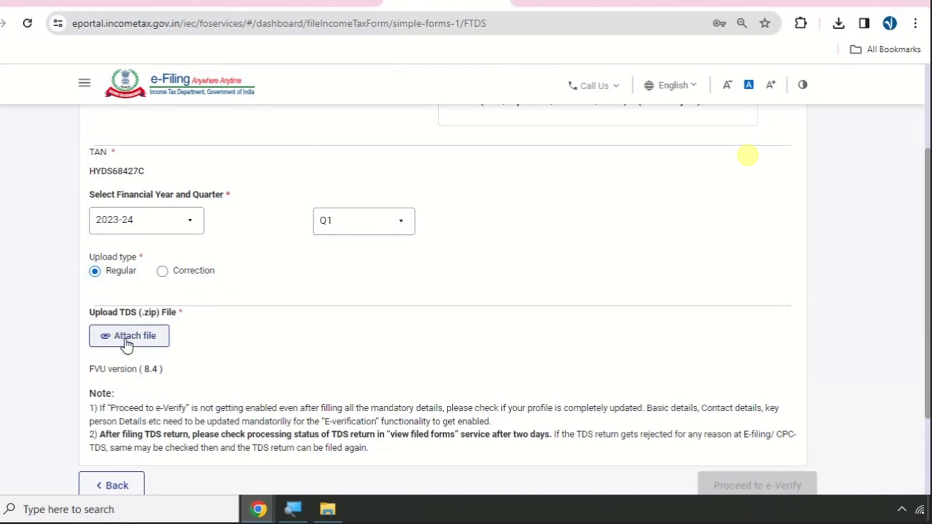
- Choose the 24QRQ1 ZIP archive from Q1 24Q > FINAL-1 as the upload file
{"action": "left_click", "coordinate": [127, 342]}
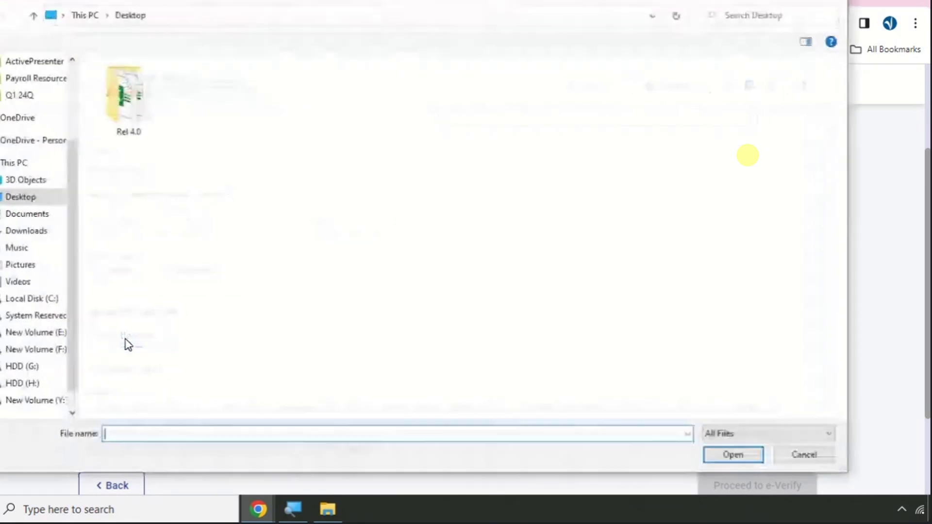
{"action": "scroll", "coordinate": [43, 122], "scroll_direction": "up", "scroll_amount": 2}
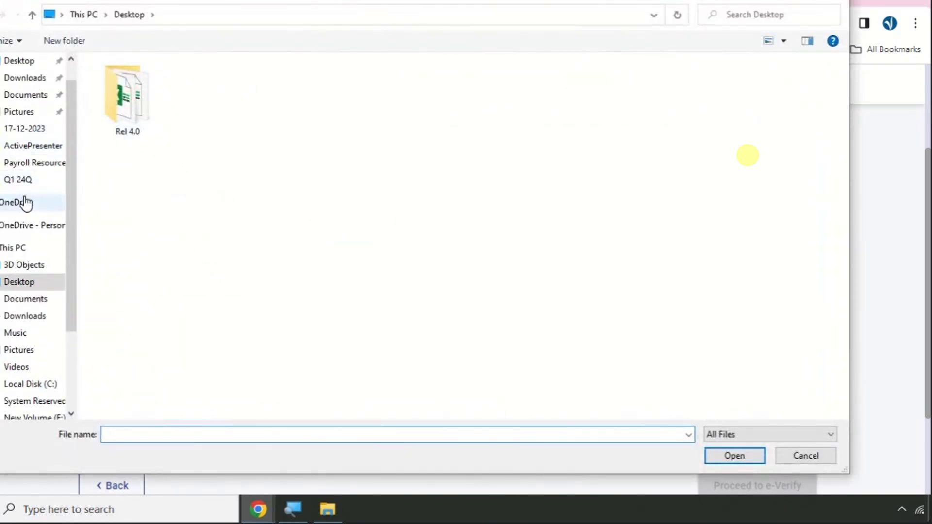
{"action": "left_click", "coordinate": [22, 180]}
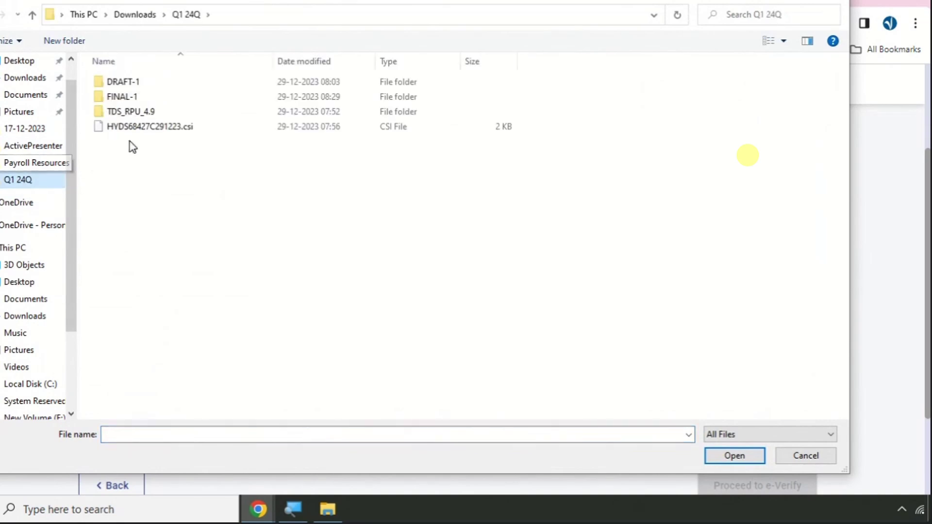
{"action": "double_click", "coordinate": [156, 97]}
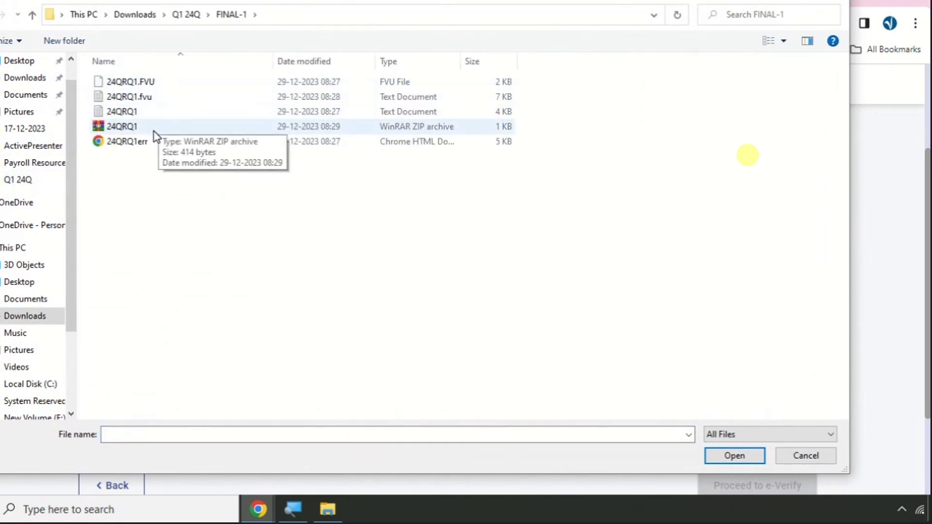
{"action": "left_click", "coordinate": [154, 129]}
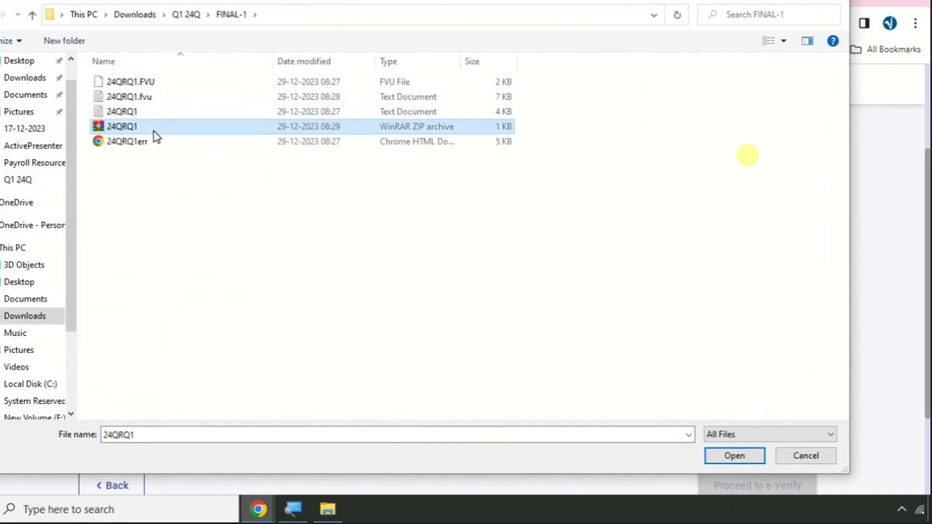
{"action": "left_click", "coordinate": [172, 84]}
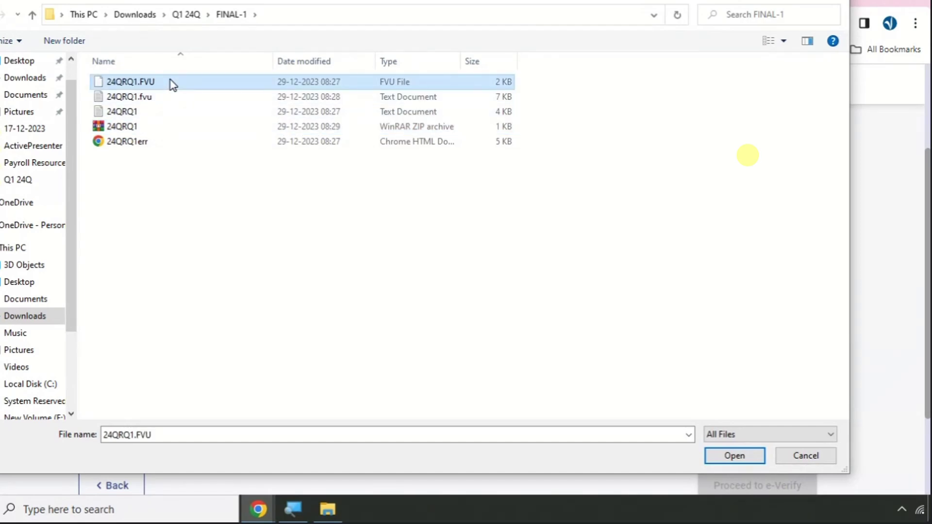
{"action": "left_click", "coordinate": [149, 132]}
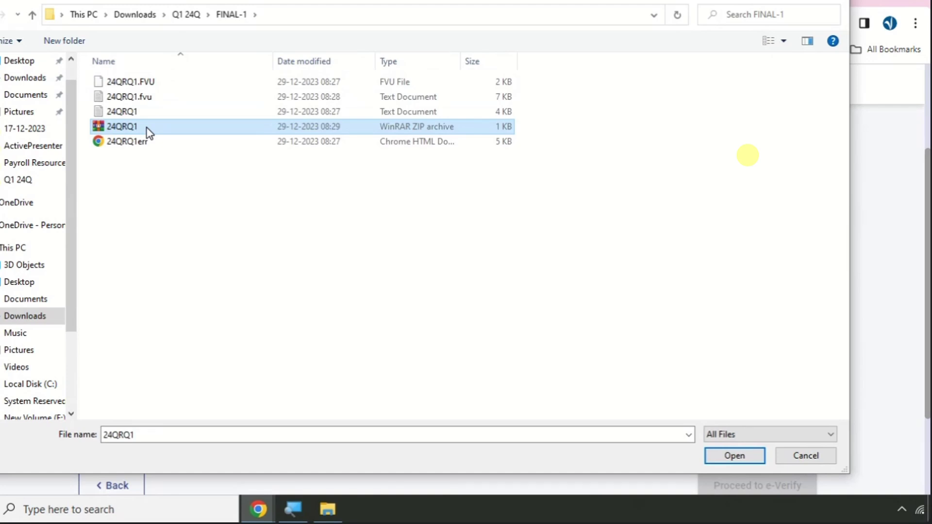
- Attach the ZIP file and confirm proceeding to e-verify the return
{"action": "left_click", "coordinate": [734, 466]}
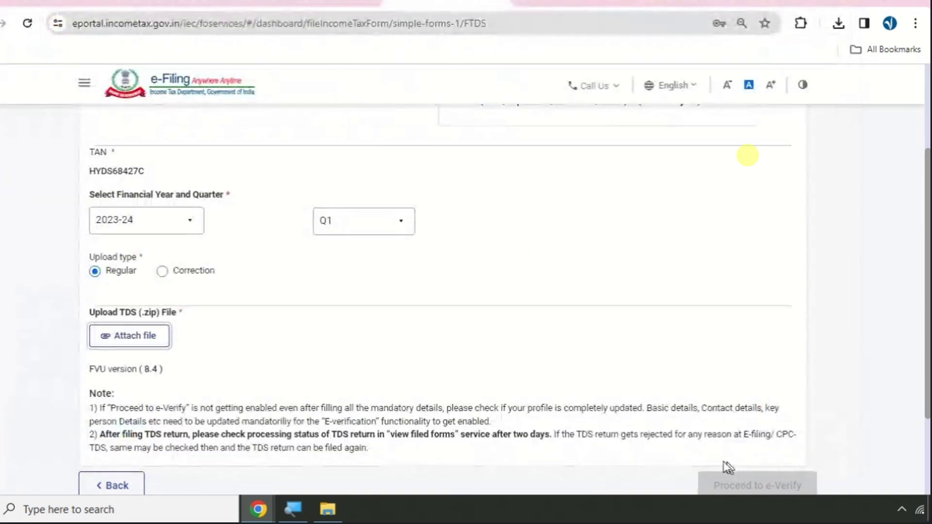
{"action": "scroll", "coordinate": [488, 318], "scroll_direction": "down", "scroll_amount": 3}
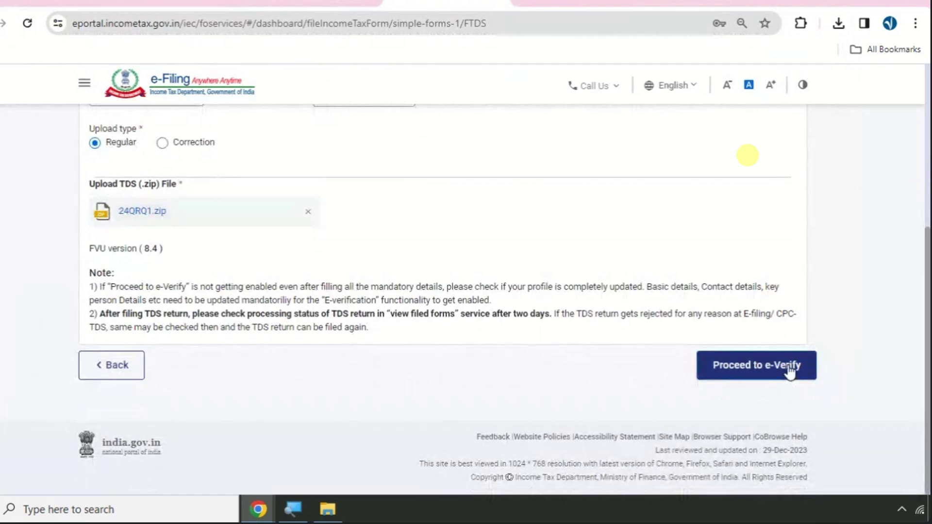
{"action": "left_click", "coordinate": [771, 366]}
{"action": "left_click", "coordinate": [454, 336]}
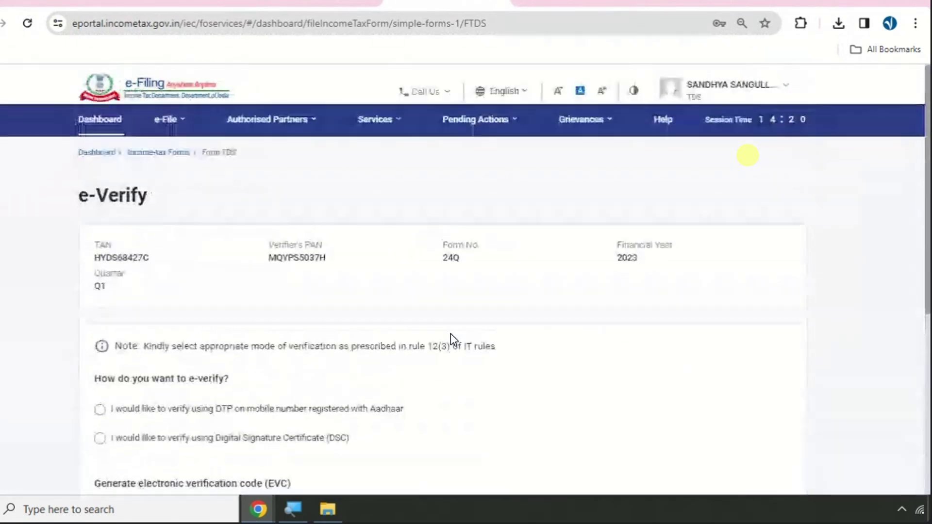
- Choose Aadhaar mobile OTP verification, agree to validate Aadhaar details, and generate the OTP
{"action": "scroll", "coordinate": [163, 207], "scroll_direction": "down", "scroll_amount": 3}
{"action": "left_click", "coordinate": [99, 243]}
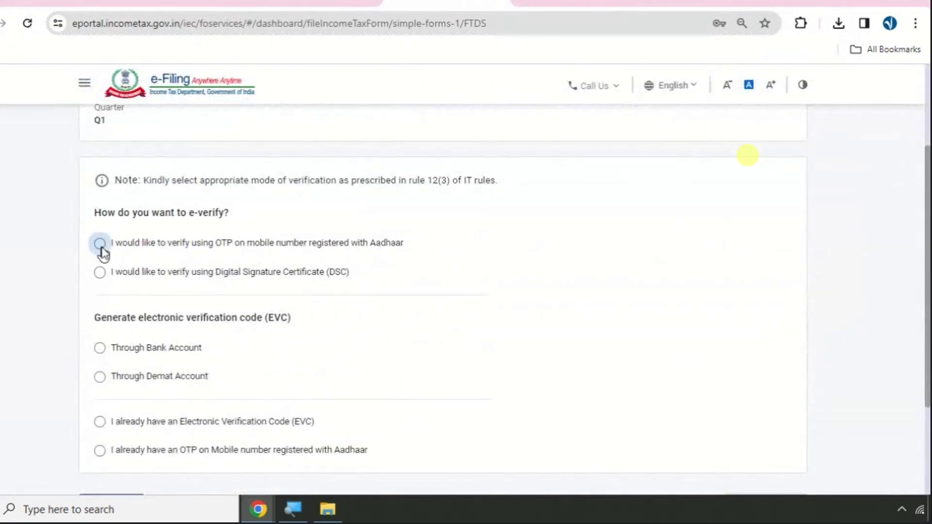
{"action": "scroll", "coordinate": [458, 312], "scroll_direction": "down", "scroll_amount": 3}
{"action": "scroll", "coordinate": [658, 348], "scroll_direction": "up", "scroll_amount": 3}
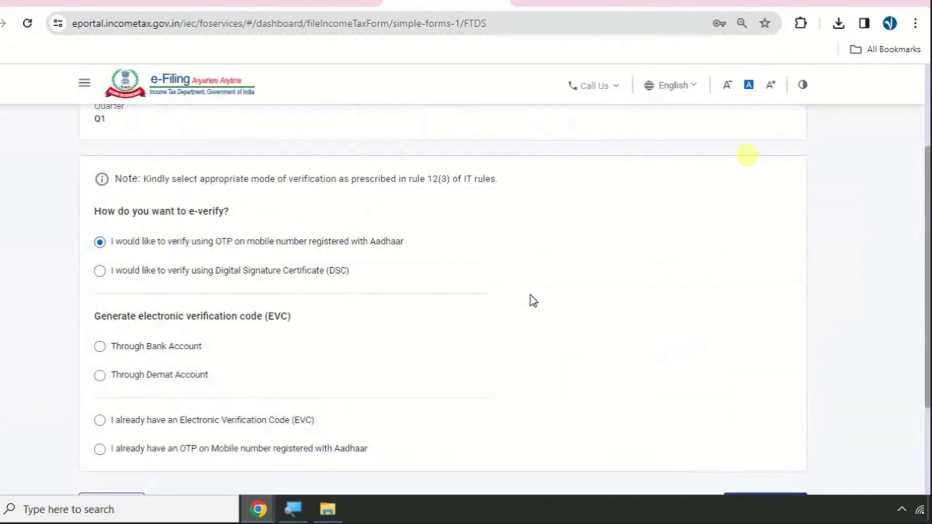
{"action": "scroll", "coordinate": [530, 301], "scroll_direction": "down", "scroll_amount": 3}
{"action": "left_click", "coordinate": [780, 382]}
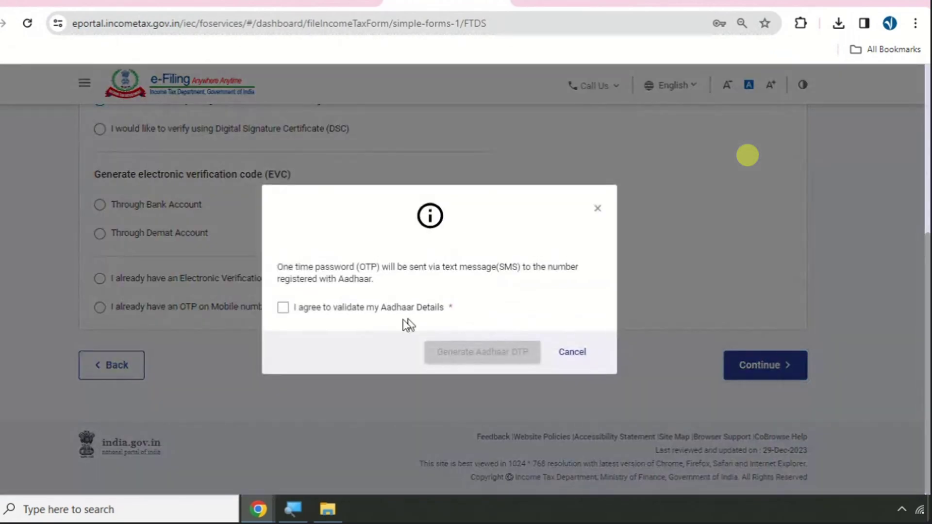
{"action": "left_click", "coordinate": [329, 312]}
{"action": "left_click", "coordinate": [484, 362]}
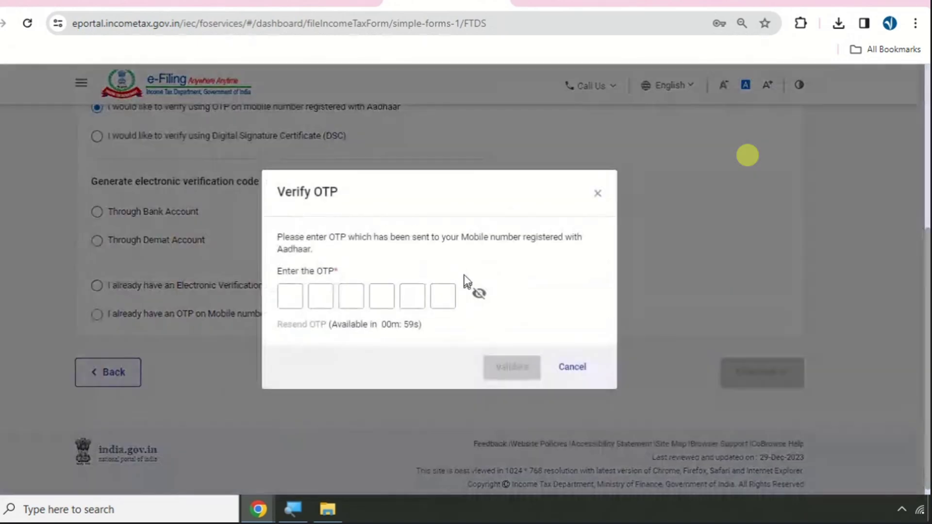
- Close the Verify OTP dialog without validating and open the account options
{"action": "left_click", "coordinate": [300, 298]}
{"action": "left_click", "coordinate": [597, 193]}
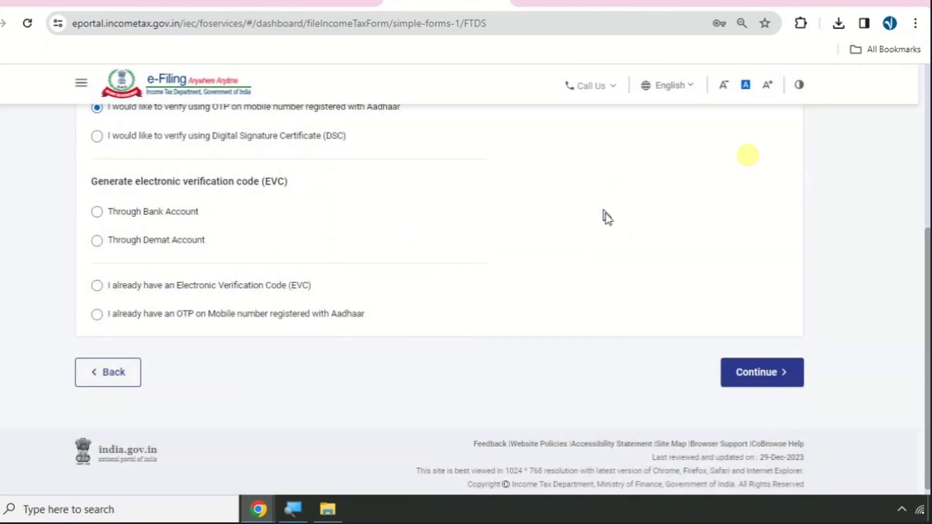
{"action": "scroll", "coordinate": [614, 228], "scroll_direction": "up", "scroll_amount": 6}
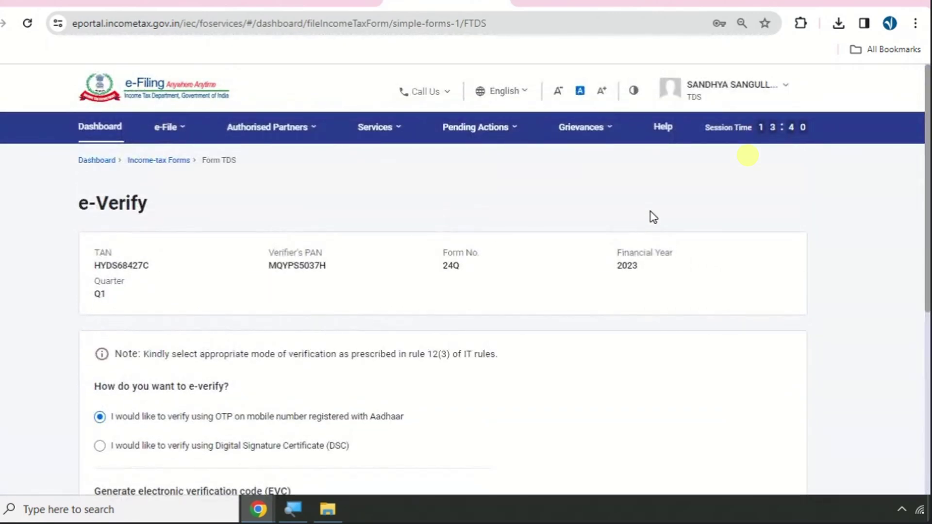
{"action": "left_click", "coordinate": [767, 85]}
- Log out of the deductor account, open the login page's User ID field, then switch to WhatsApp Web
{"action": "left_click", "coordinate": [723, 184]}
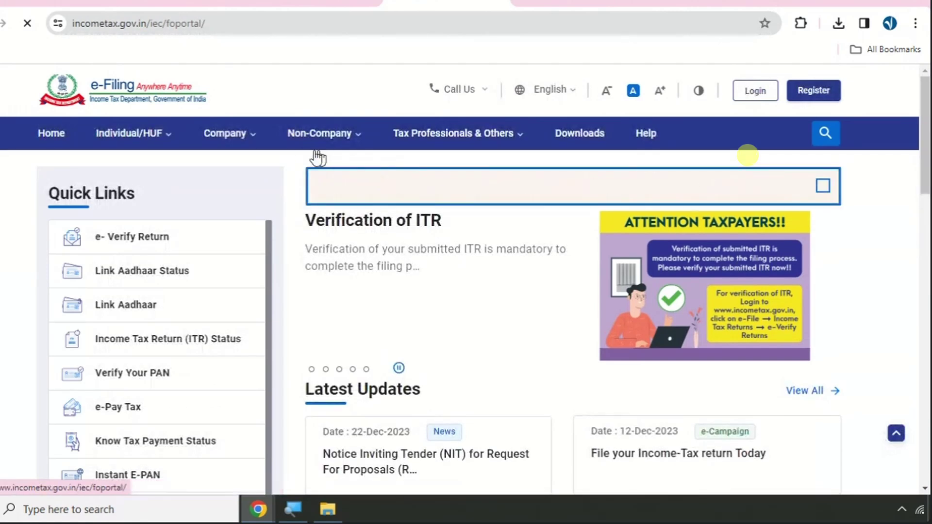
{"action": "left_click", "coordinate": [748, 96]}
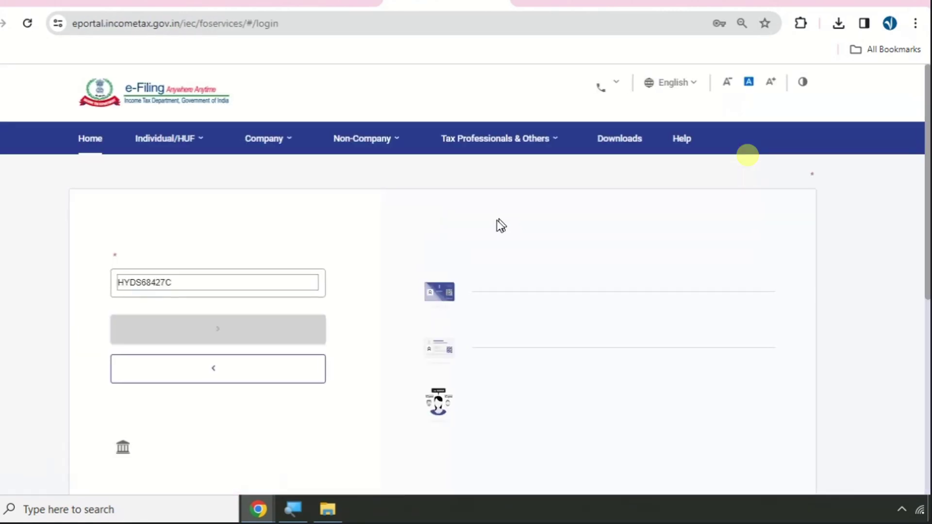
{"action": "left_click", "coordinate": [190, 307]}
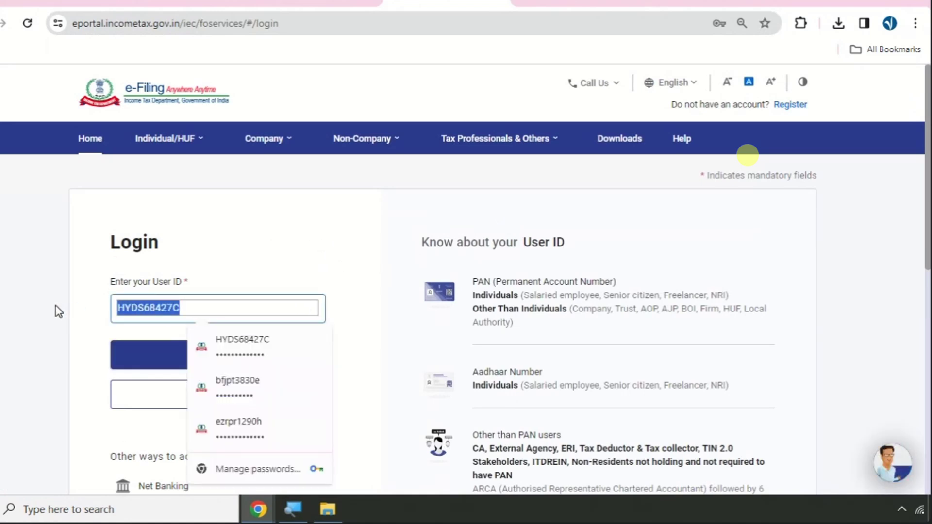
{"action": "left_click", "coordinate": [58, 1]}
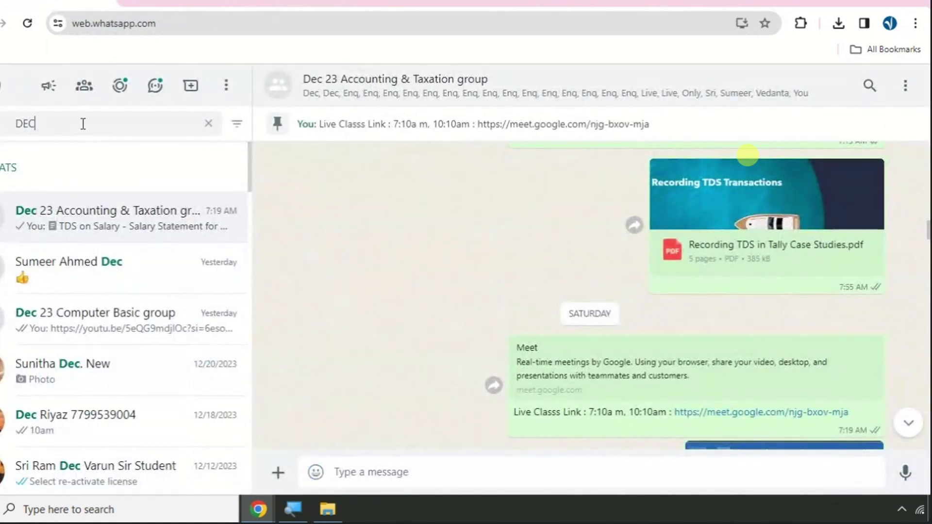
- Search WhatsApp chats for 'SIVA' and open the employee's chat
{"action": "key", "text": "ctrl+a"}
{"action": "type", "text": "SIVA"}
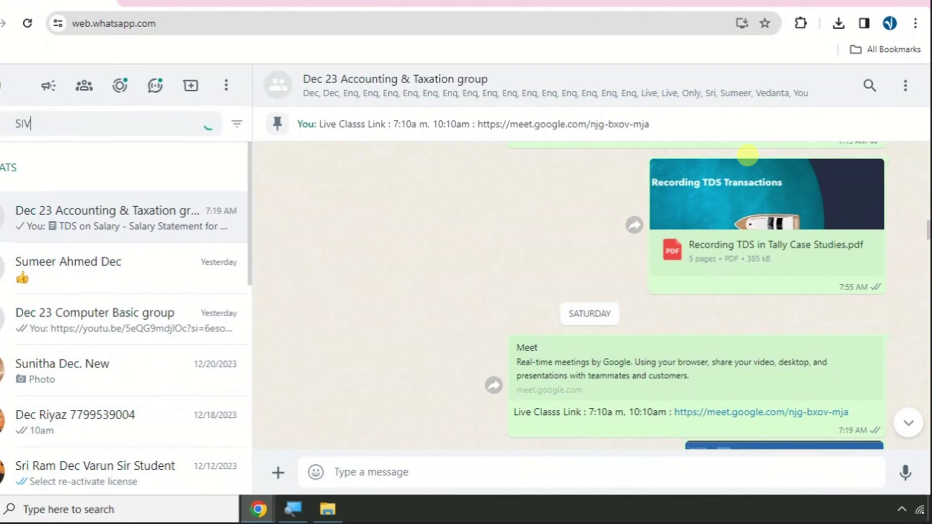
{"action": "left_click", "coordinate": [54, 240]}
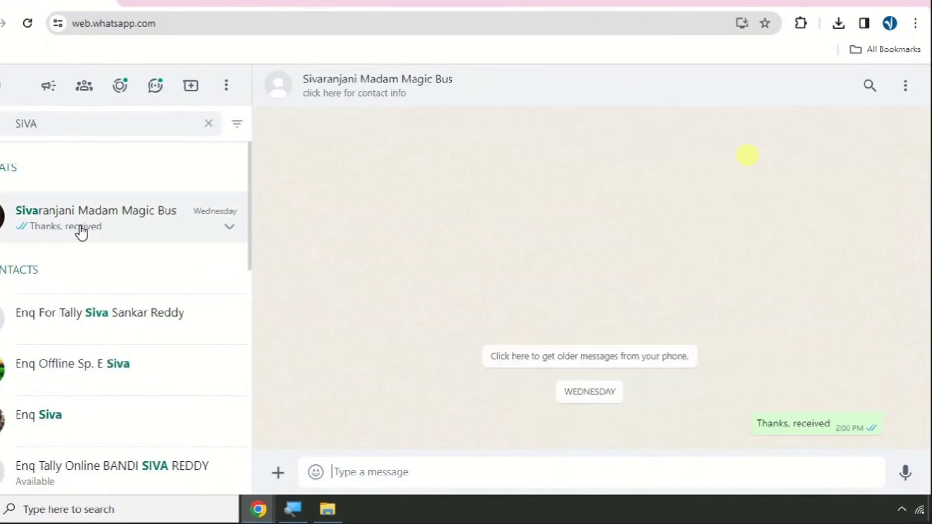
- Scroll up to her PAN card photo, view it full size and zoomed, then close it
{"action": "scroll", "coordinate": [537, 327], "scroll_direction": "up", "scroll_amount": 15}
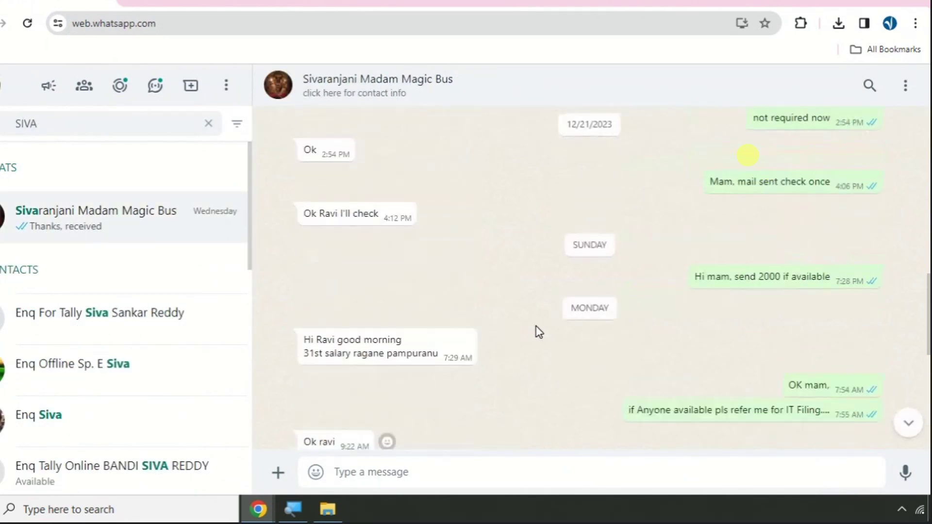
{"action": "scroll", "coordinate": [539, 332], "scroll_direction": "up", "scroll_amount": 15}
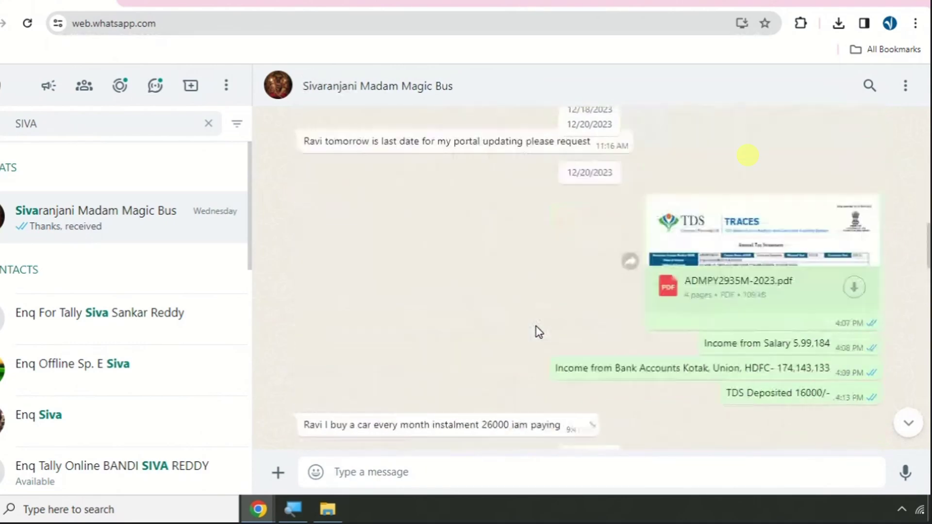
{"action": "scroll", "coordinate": [538, 330], "scroll_direction": "up", "scroll_amount": 3}
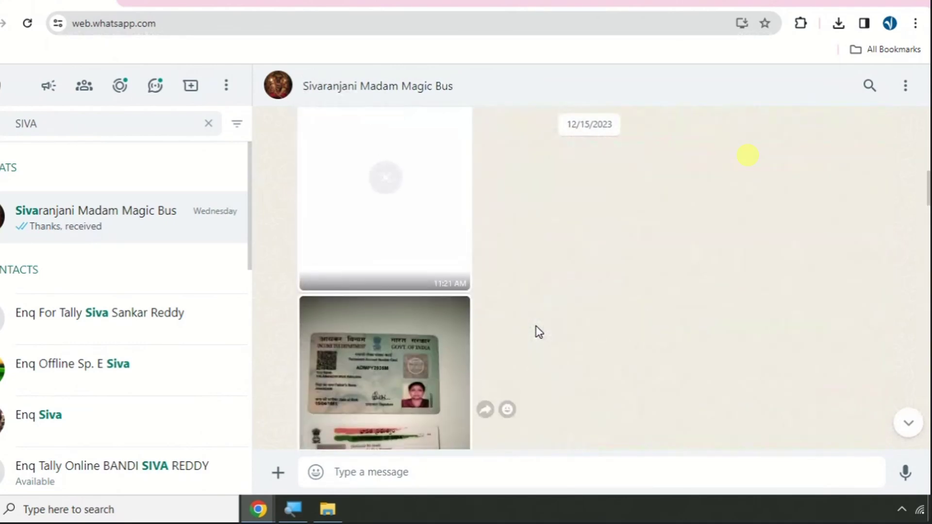
{"action": "left_click", "coordinate": [396, 368]}
{"action": "left_click", "coordinate": [400, 232]}
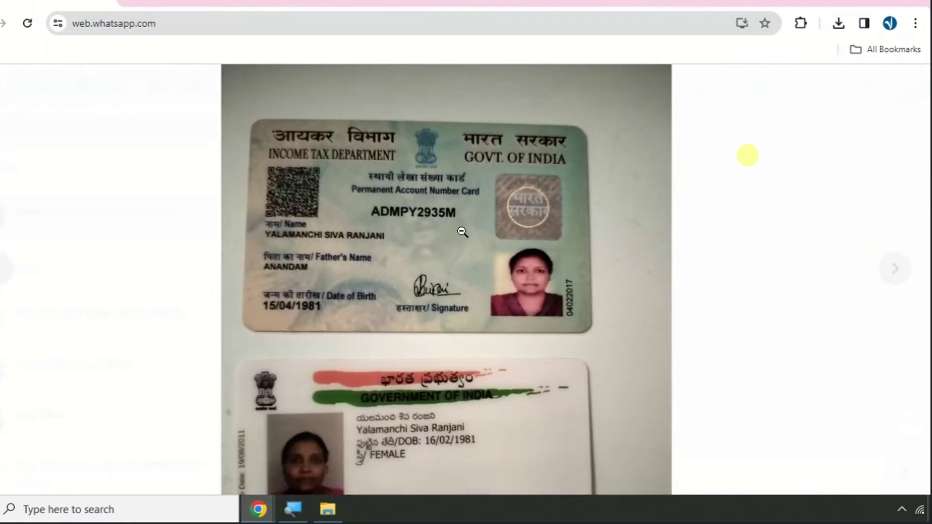
{"action": "key", "text": "Escape"}
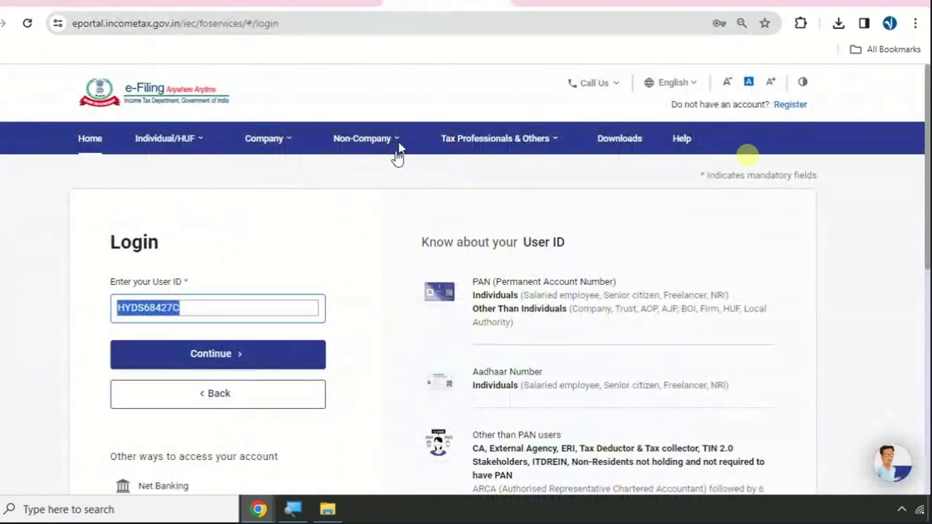
- Replace the User ID with the employee's PAN, correcting it against the card photo
{"action": "left_click", "coordinate": [231, 312]}
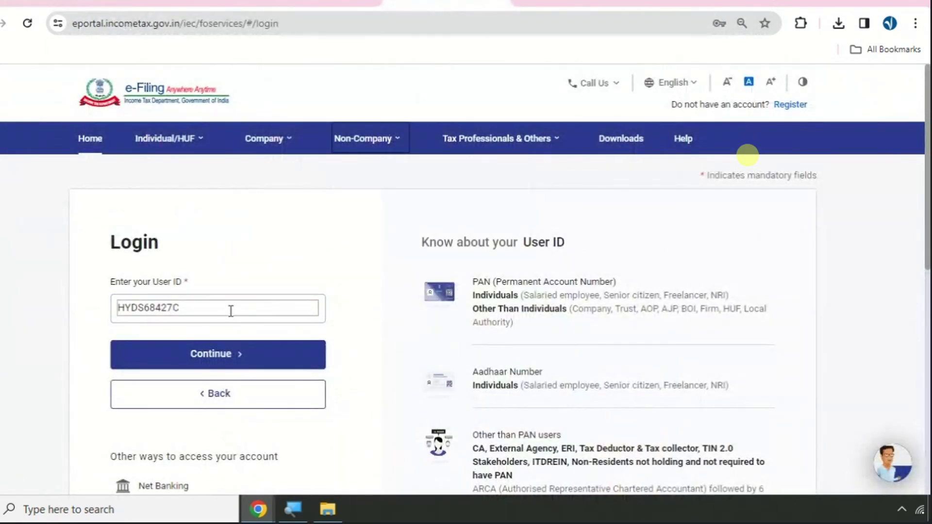
{"action": "double_click", "coordinate": [231, 312]}
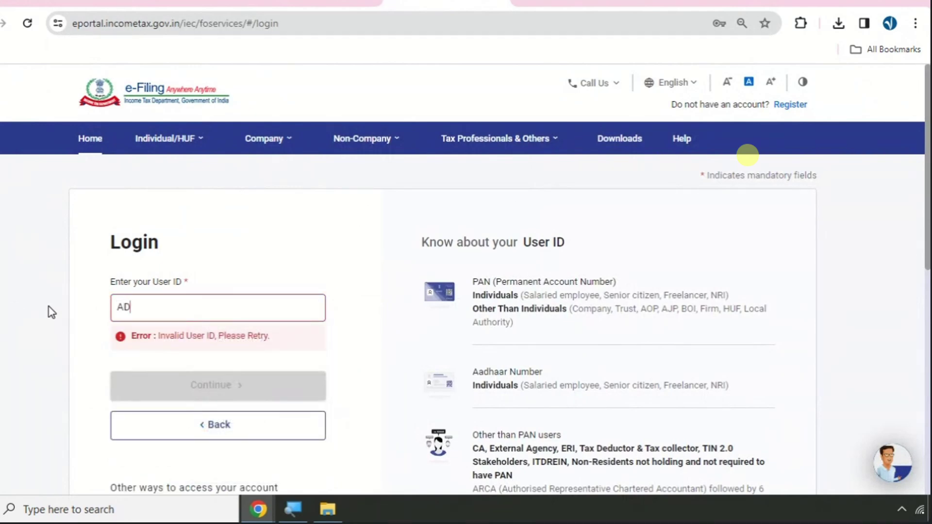
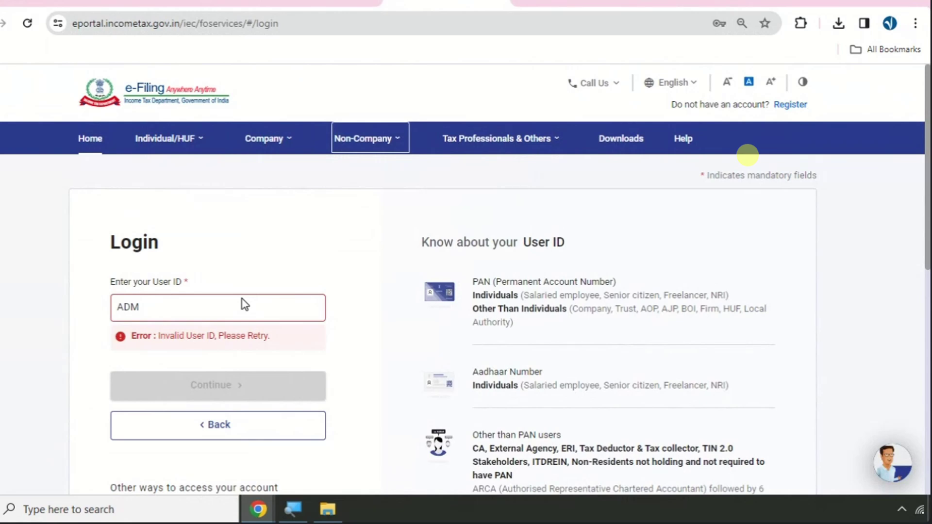
{"action": "left_click", "coordinate": [210, 311]}
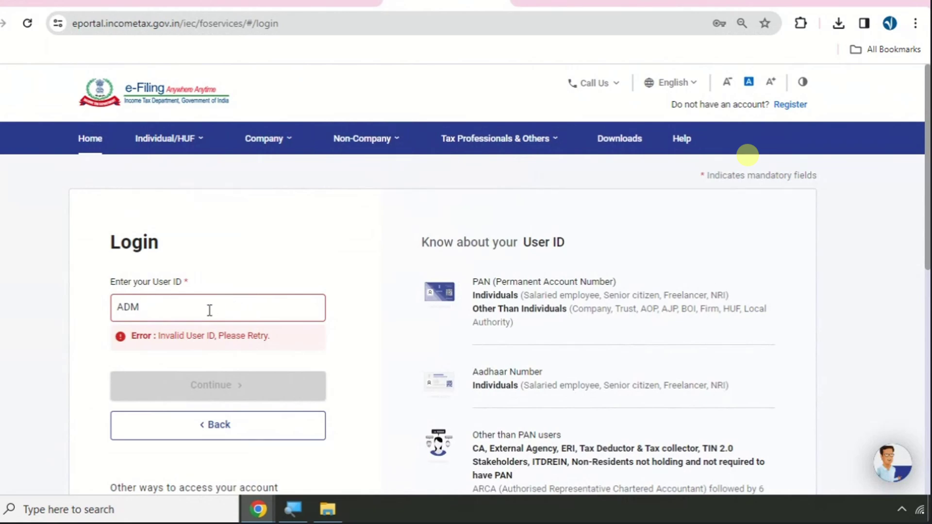
{"action": "key", "text": "ctrl+1"}
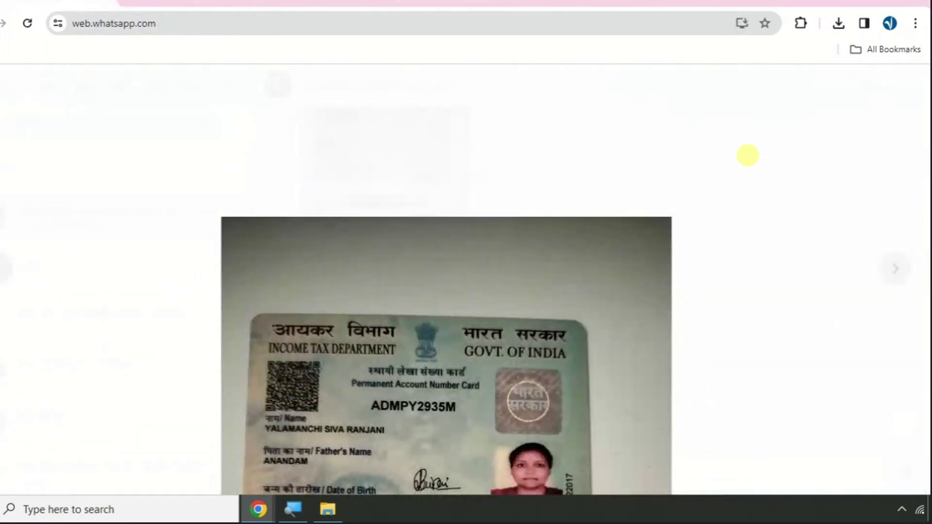
{"action": "key", "text": "ctrl+2"}
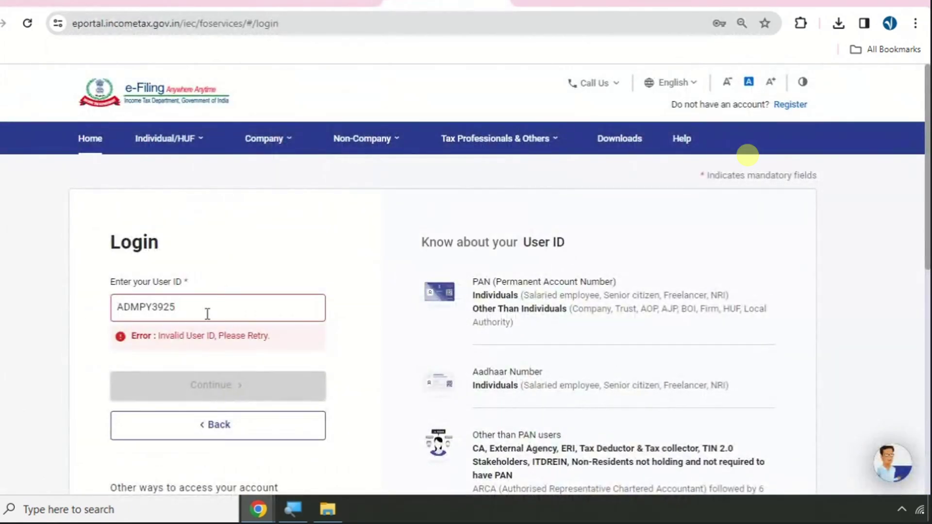
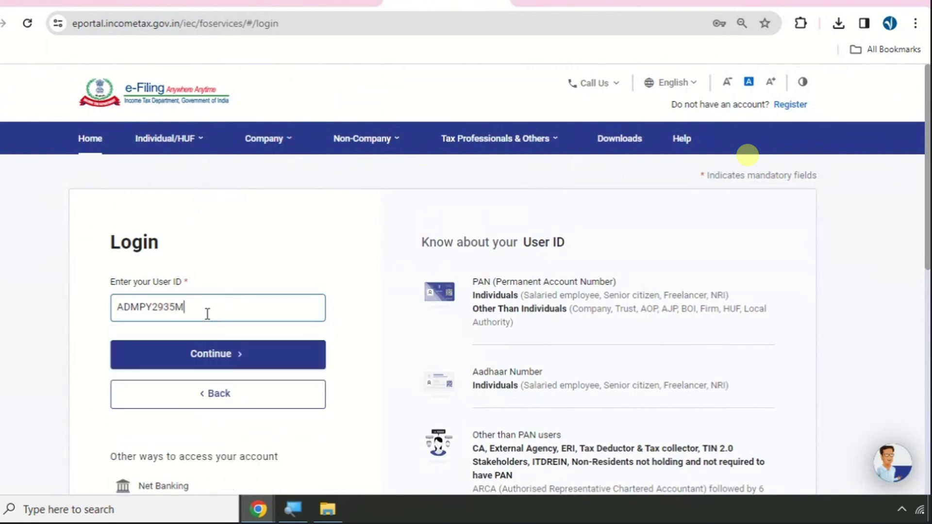
- Continue, confirm the secure access message, and log in with the employee's password
{"action": "left_click", "coordinate": [216, 355]}
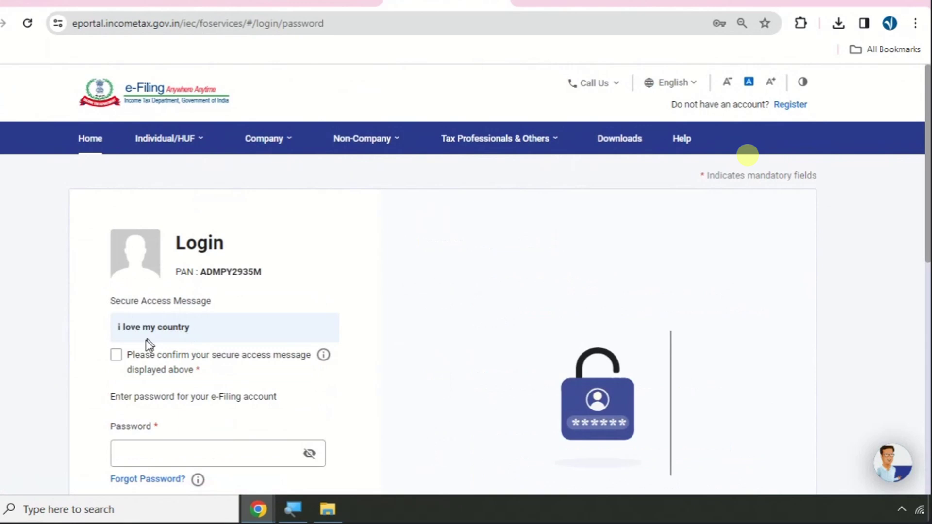
{"action": "left_click", "coordinate": [116, 356]}
{"action": "scroll", "coordinate": [218, 312], "scroll_direction": "down", "scroll_amount": 3}
{"action": "left_click", "coordinate": [190, 321]}
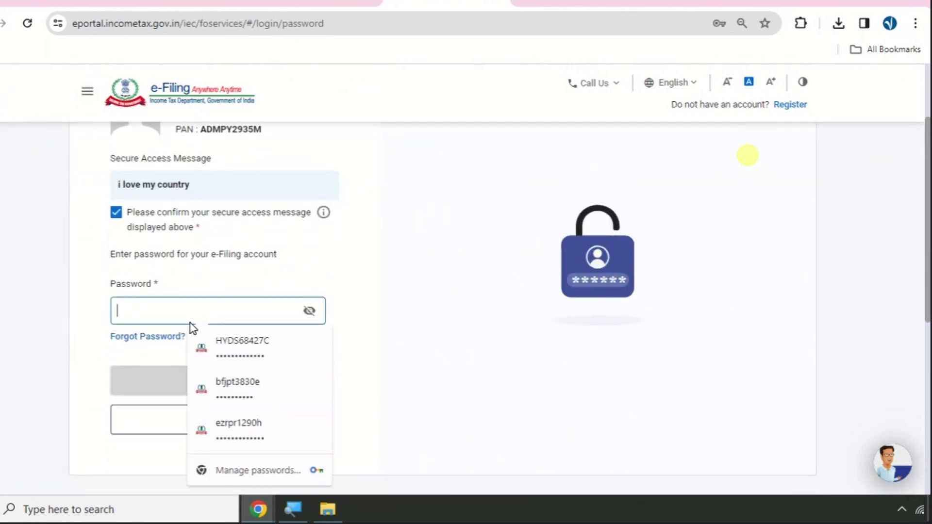
{"action": "type", "text": "******"}
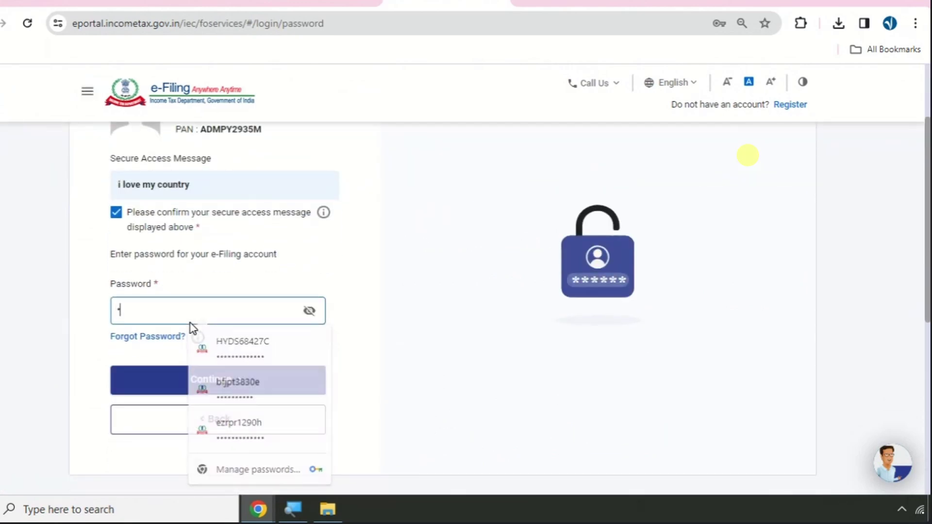
{"action": "type", "text": "*******"}
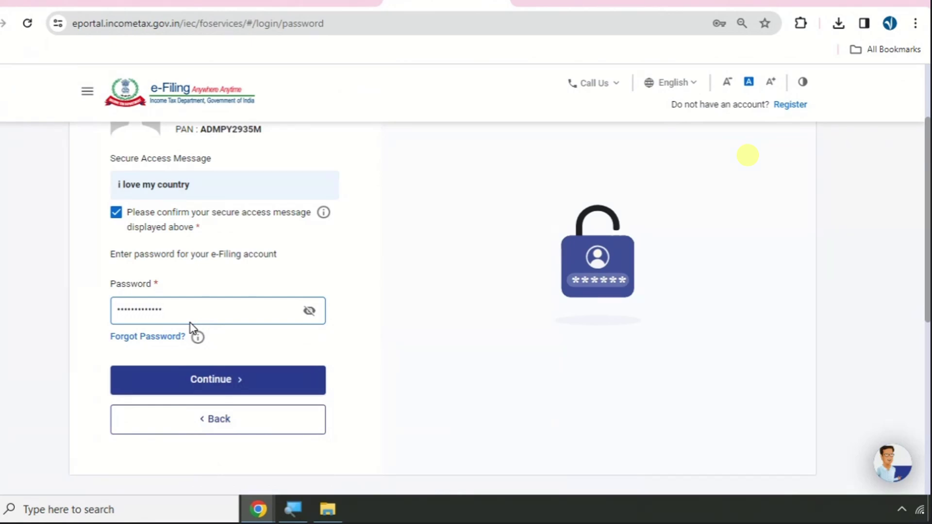
{"action": "left_click", "coordinate": [201, 381]}
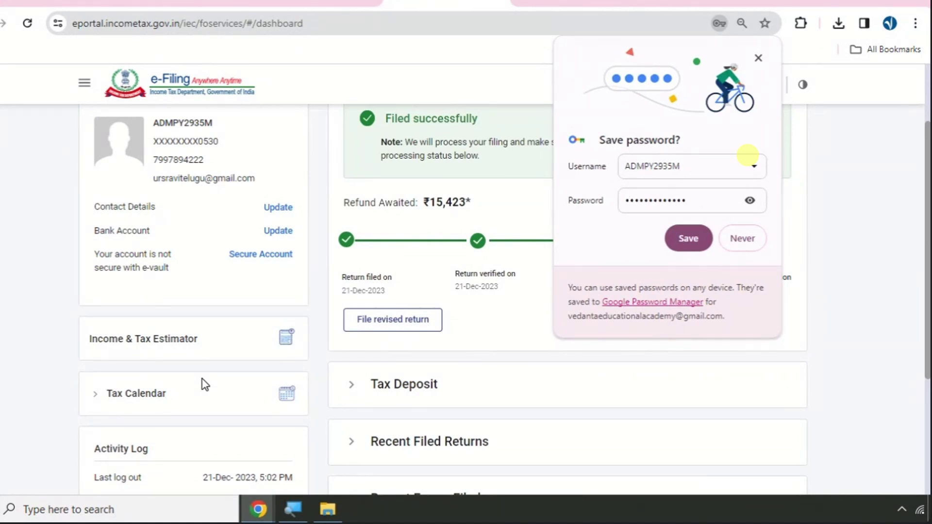
- Save the login in Chrome, then choose e-File > Income Tax Returns > View Form 26AS
{"action": "left_click", "coordinate": [684, 237]}
{"action": "scroll", "coordinate": [638, 332], "scroll_direction": "up", "scroll_amount": 3}
{"action": "left_click", "coordinate": [167, 138]}
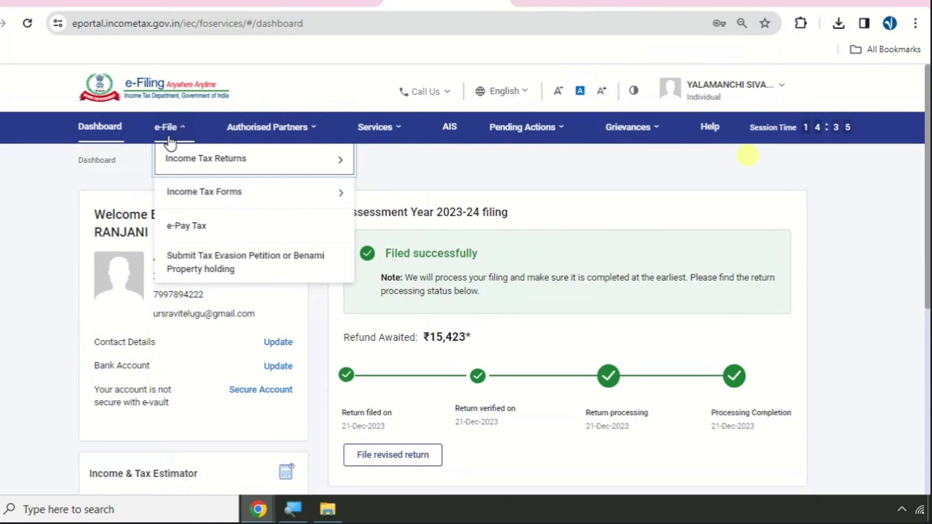
{"action": "mouse_move", "coordinate": [181, 173]}
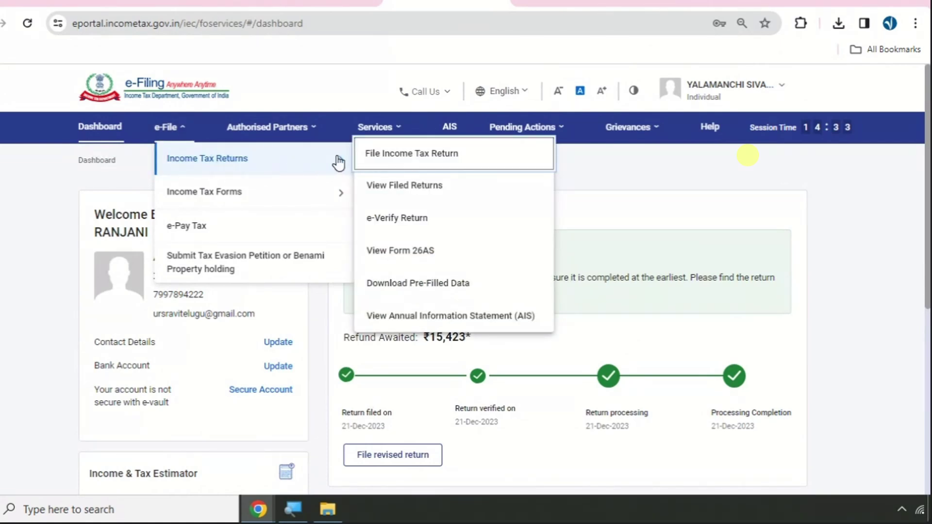
{"action": "left_click", "coordinate": [424, 252]}
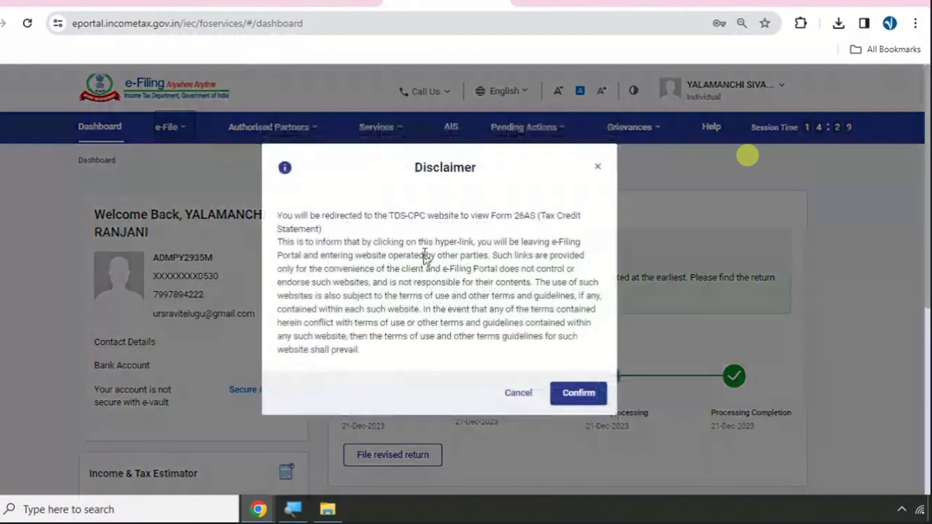
- Accept the TDS-CPC redirection disclaimer, agree to the terms, proceed, and open View Tax Credit
{"action": "left_click", "coordinate": [569, 394]}
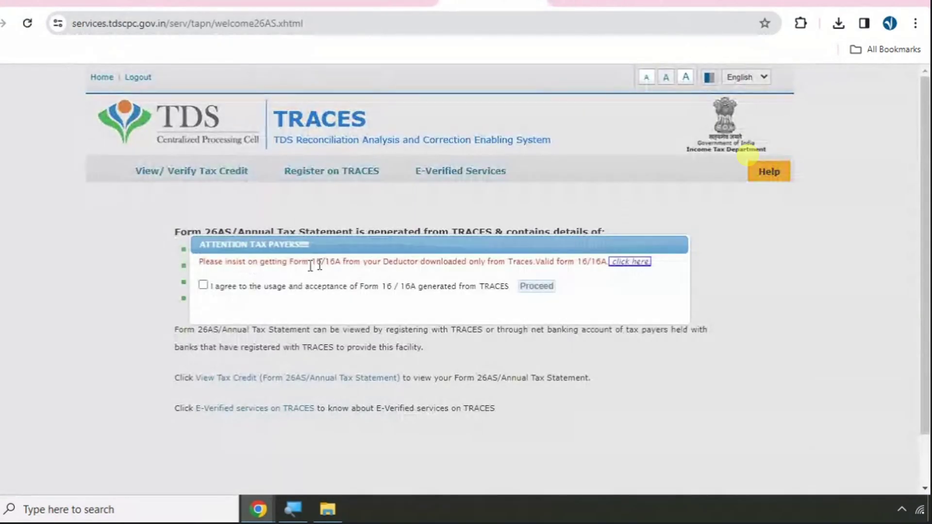
{"action": "left_click", "coordinate": [203, 285]}
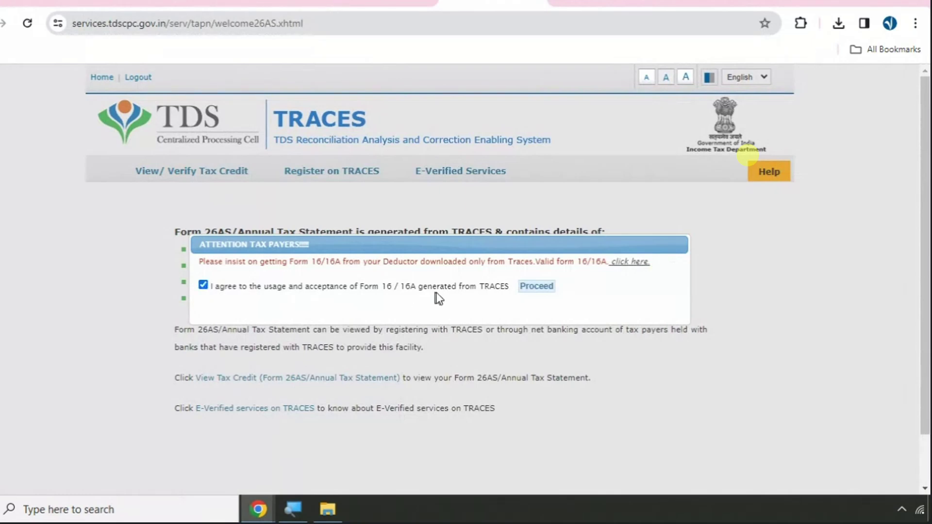
{"action": "left_click", "coordinate": [534, 287]}
{"action": "left_click", "coordinate": [251, 378]}
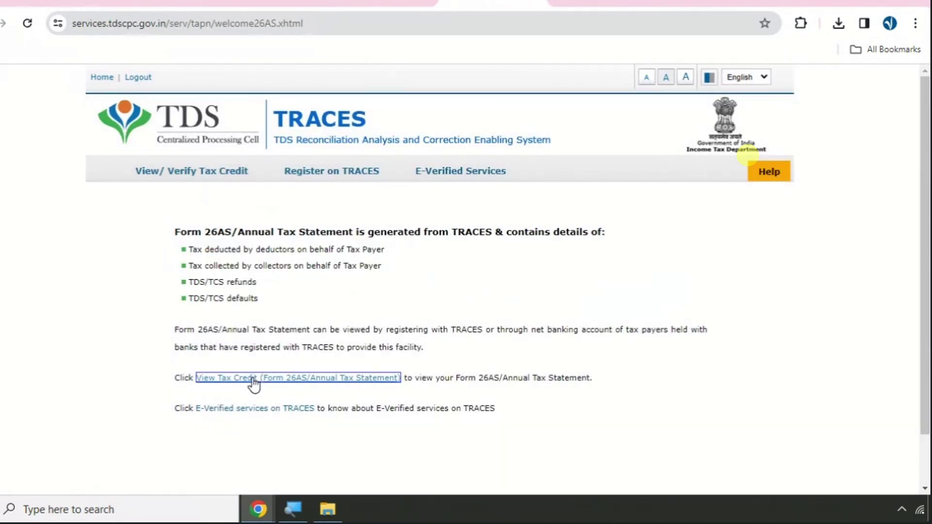
- Generate Form 26AS for assessment year 2024-25 in HTML format
{"action": "left_click", "coordinate": [492, 245]}
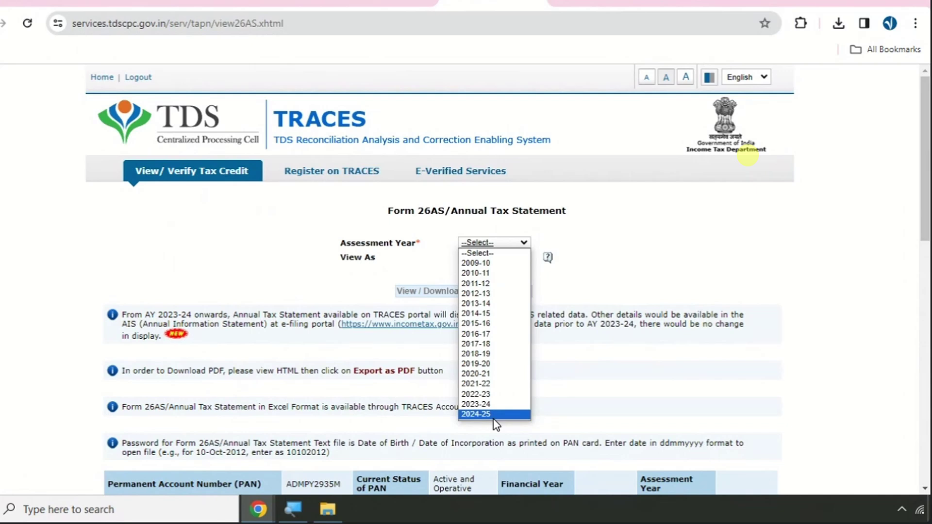
{"action": "left_click", "coordinate": [493, 414]}
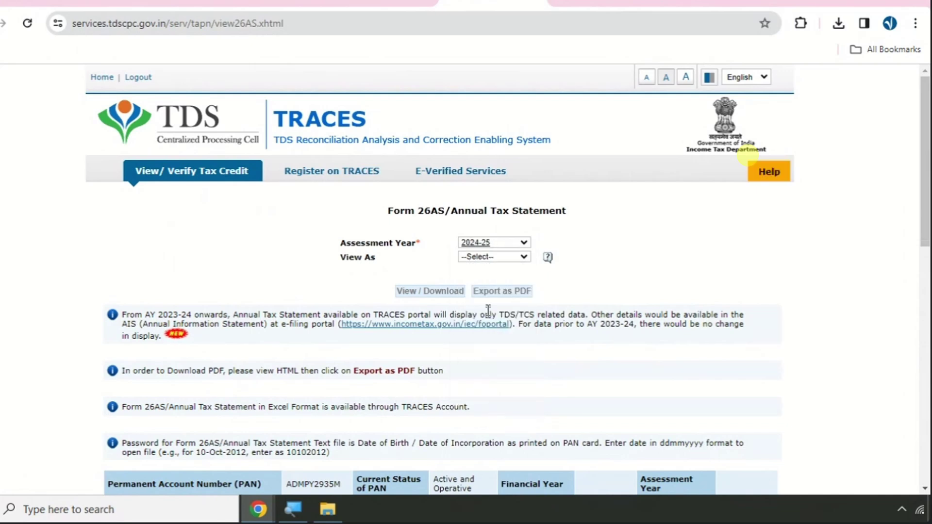
{"action": "left_click", "coordinate": [474, 258]}
{"action": "left_click", "coordinate": [486, 273]}
{"action": "left_click", "coordinate": [427, 293]}
{"action": "scroll", "coordinate": [380, 271], "scroll_direction": "down", "scroll_amount": 7}
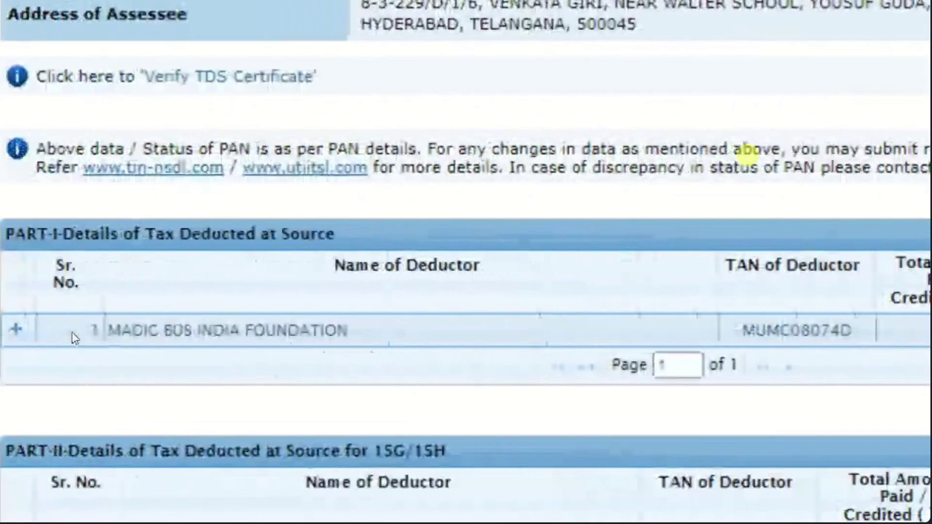
- Expand MAGIC BUS INDIA FOUNDATION's entries and highlight section 192 and the 30-Apr-2023 booking date
{"action": "left_click", "coordinate": [103, 334]}
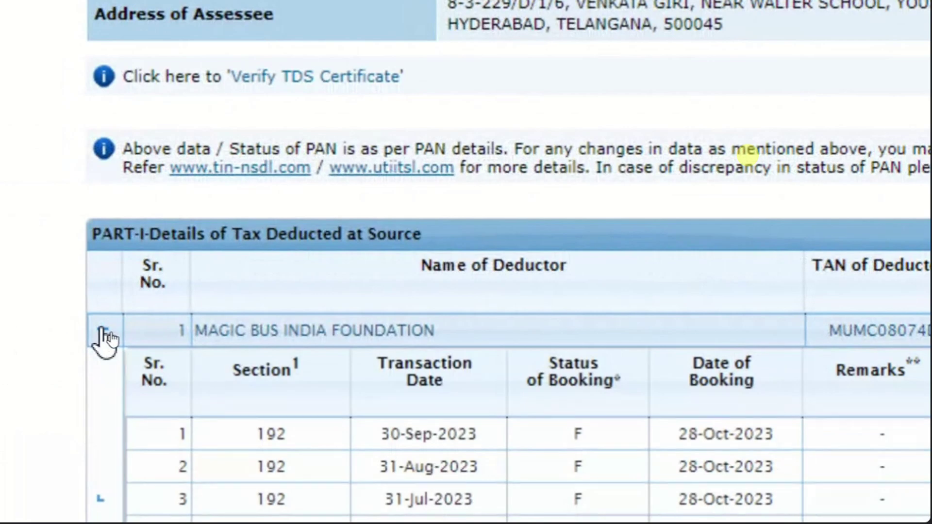
{"action": "scroll", "coordinate": [103, 334], "scroll_direction": "down", "scroll_amount": 1}
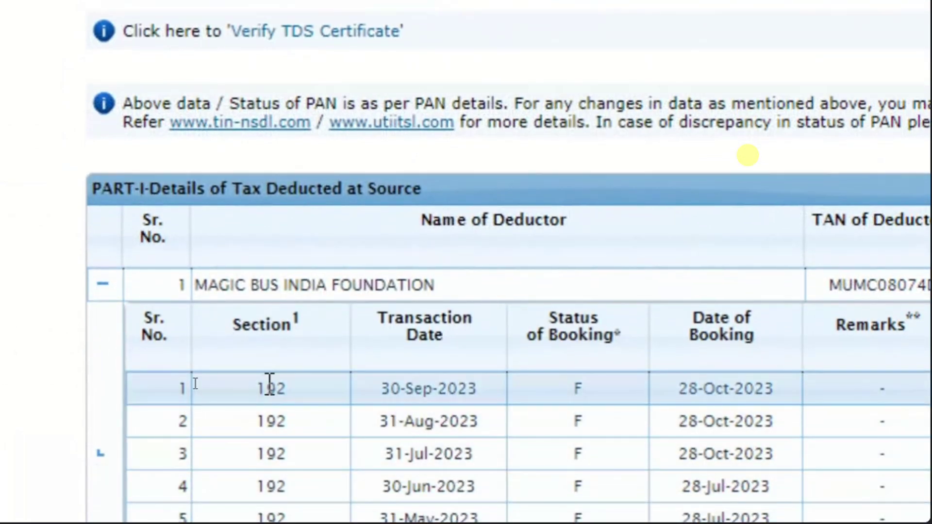
{"action": "double_click", "coordinate": [269, 389]}
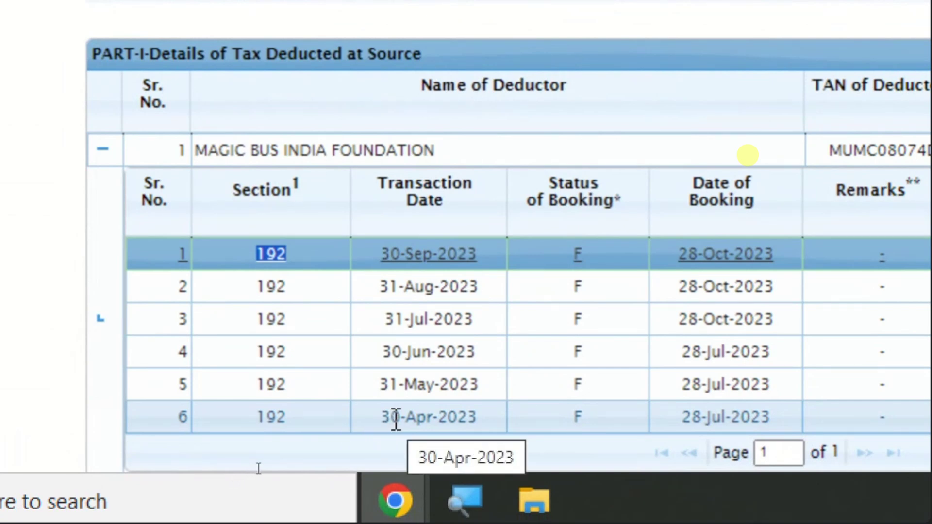
{"action": "left_click_drag", "start_coordinate": [680, 418], "coordinate": [782, 432]}
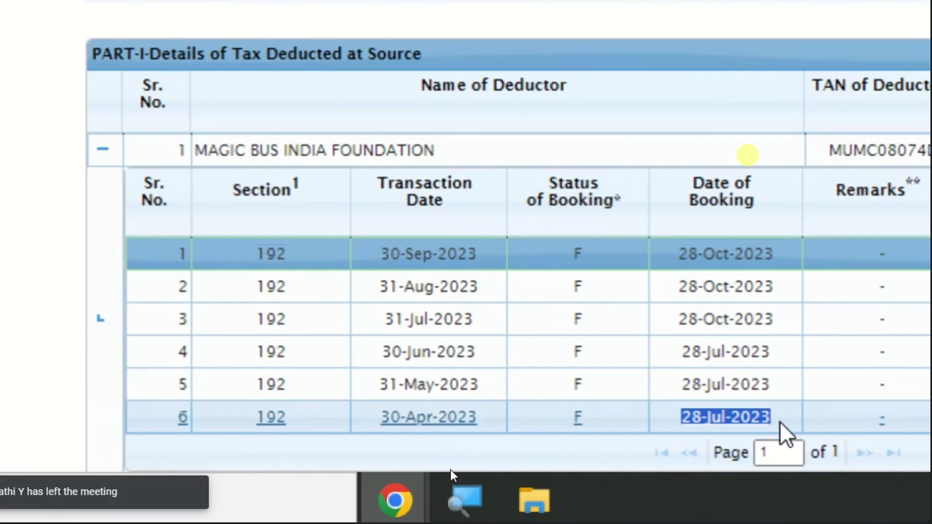
{"action": "left_click", "coordinate": [782, 432]}
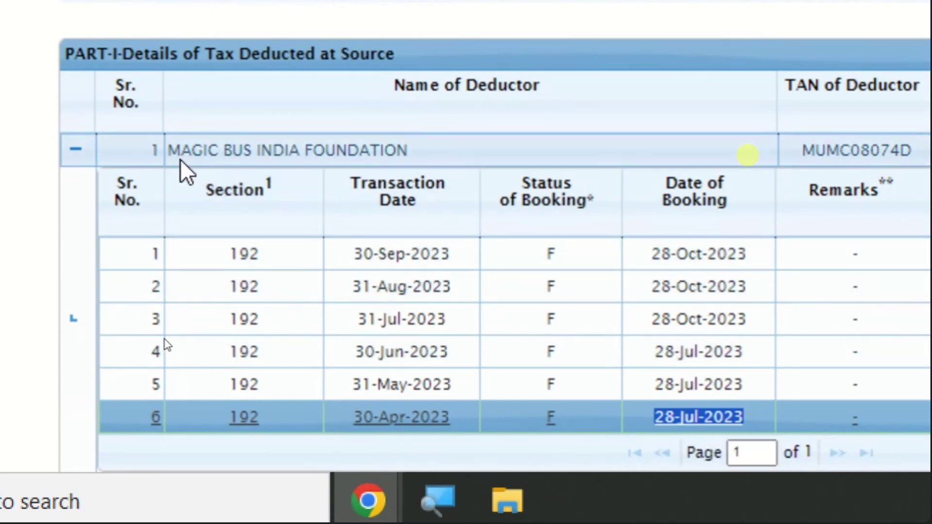
- Highlight the deductor name MAGIC BUS INDIA FOUNDATION, then return to the Google Meet tab
{"action": "left_click_drag", "start_coordinate": [174, 150], "coordinate": [462, 148]}
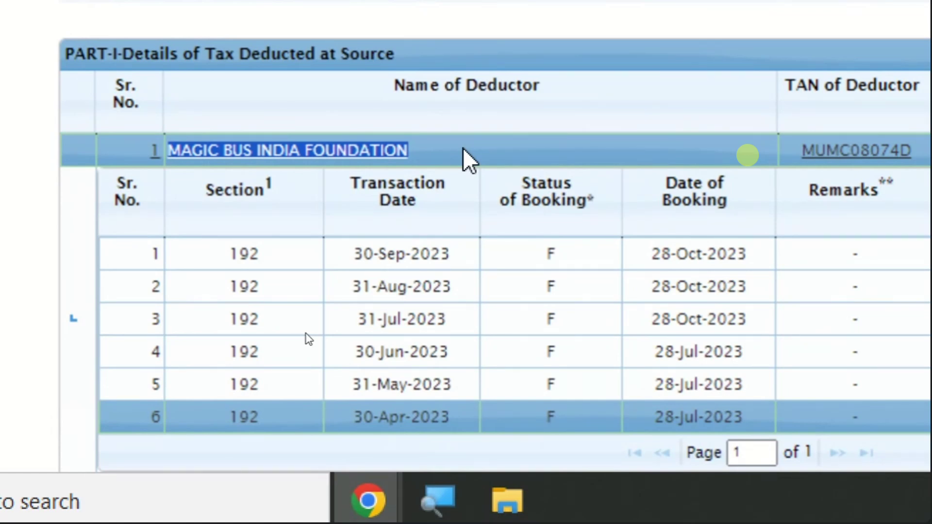
{"action": "left_click", "coordinate": [463, 148]}
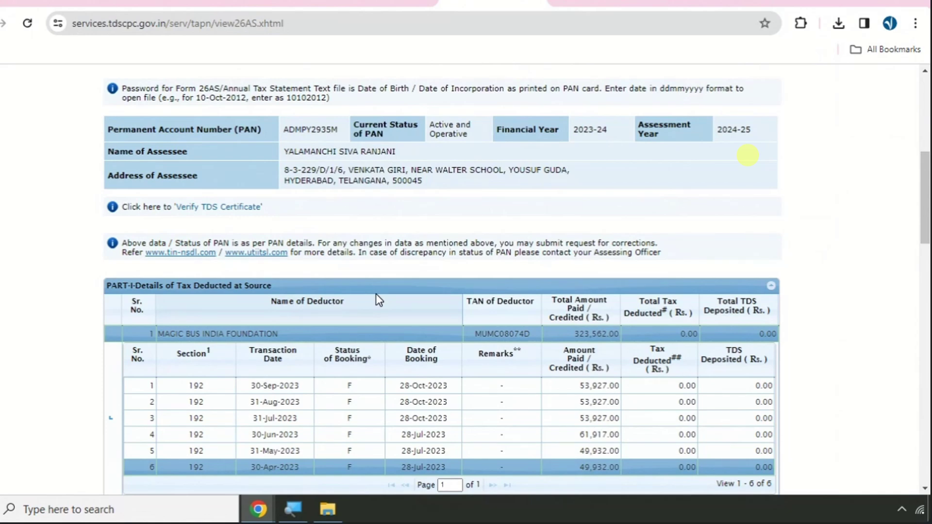
{"action": "scroll", "coordinate": [427, 271], "scroll_direction": "up", "scroll_amount": 6}
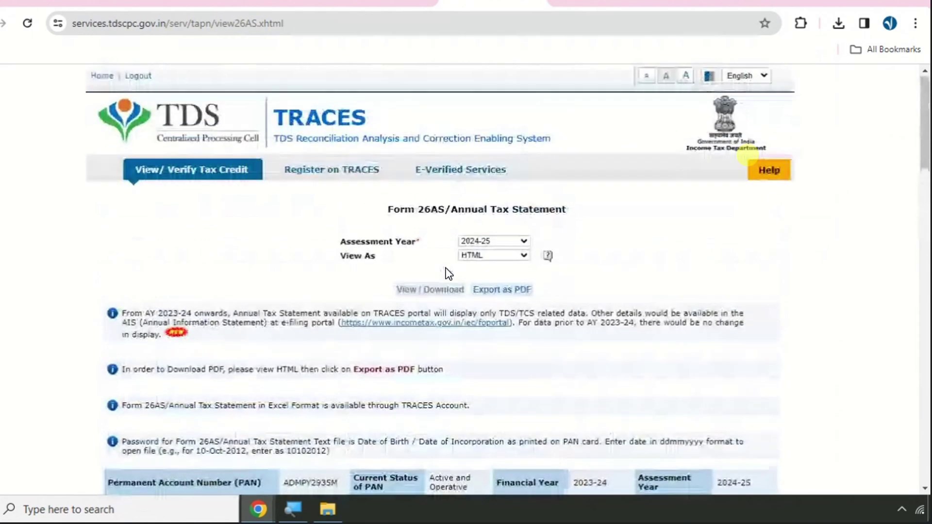
{"action": "left_click", "coordinate": [597, 2]}
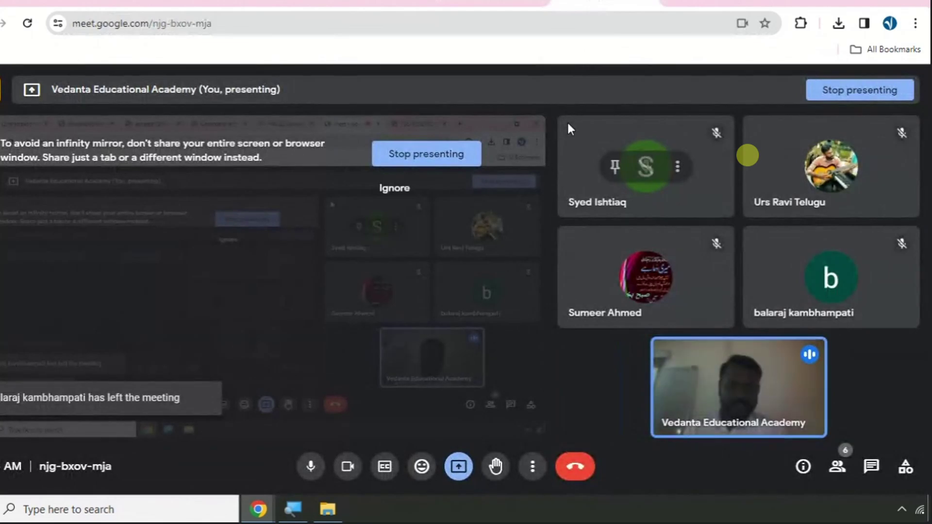